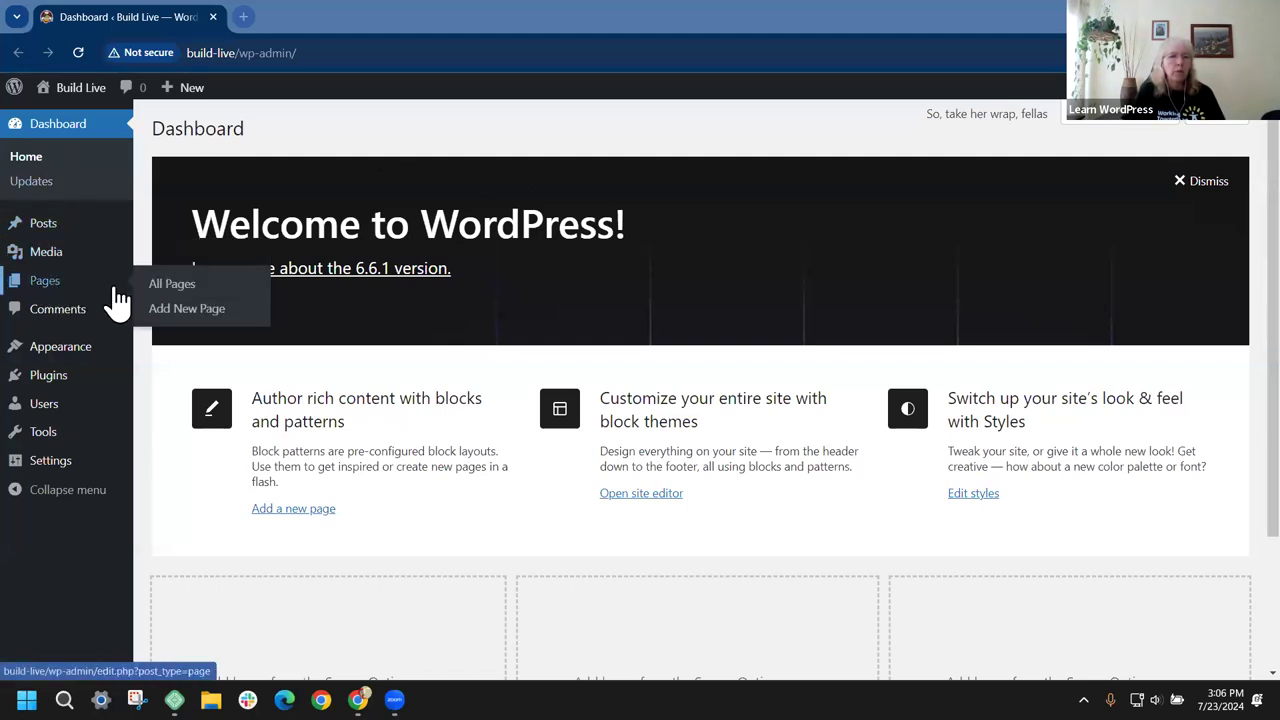
# Step: Open the Home page for editing, view its live version in a new tab, and return to the editor
pyautogui.click(166, 283)
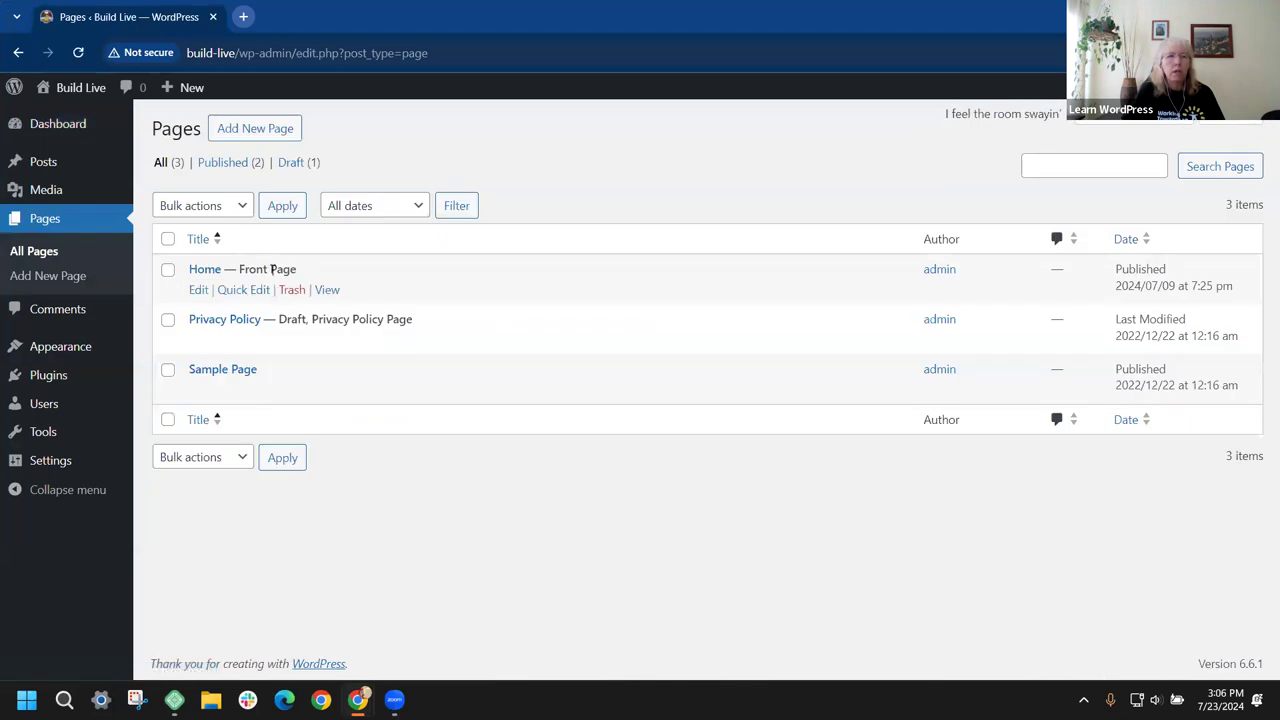
pyautogui.click(205, 276)
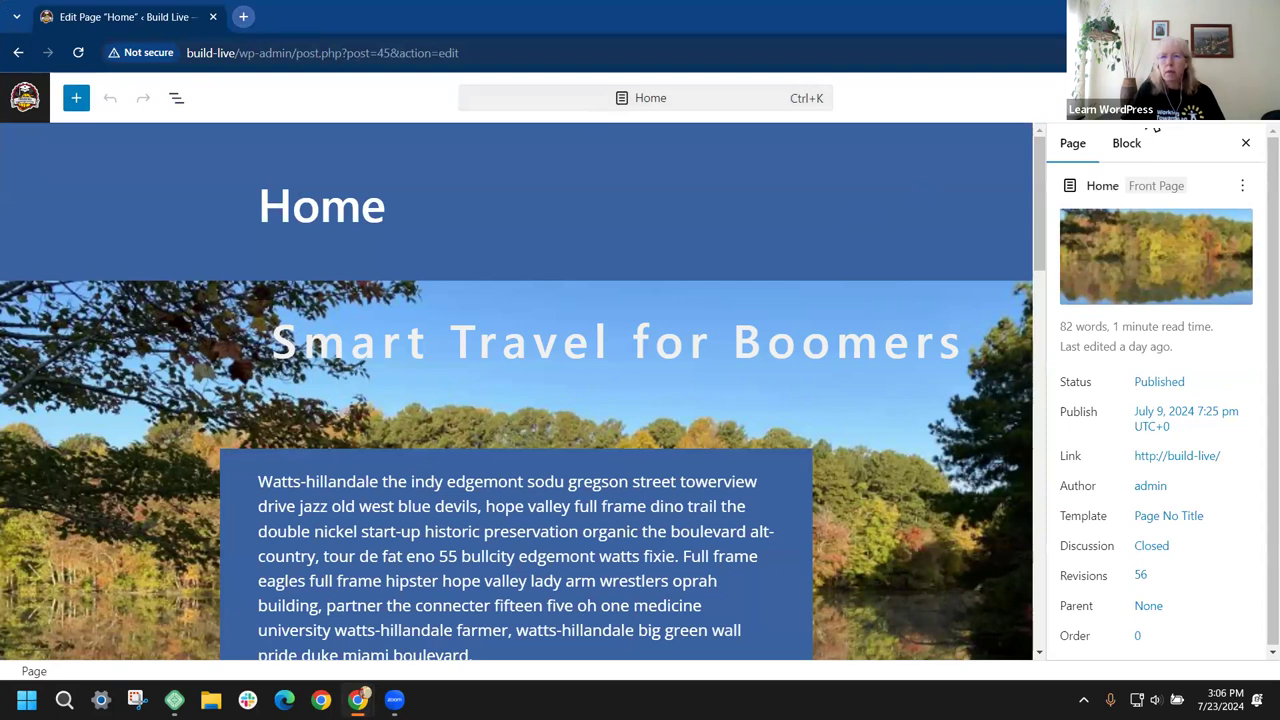
pyautogui.click(1034, 123)
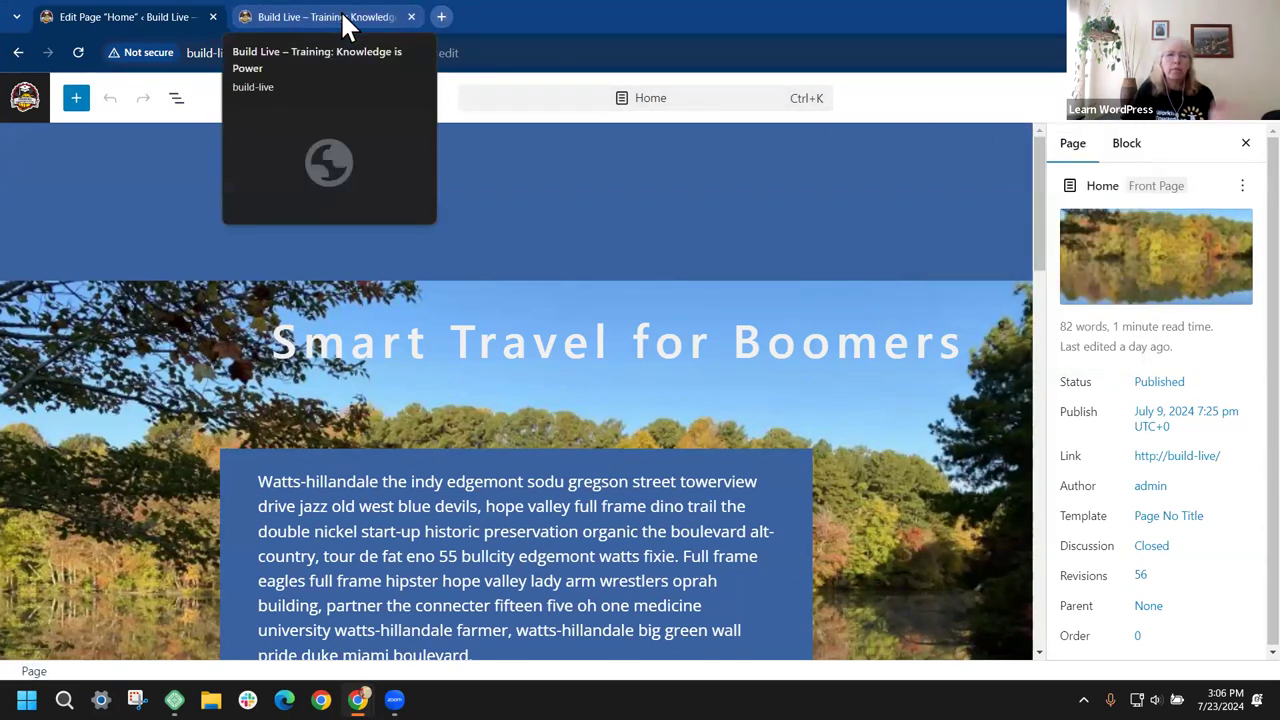
pyautogui.click(343, 17)
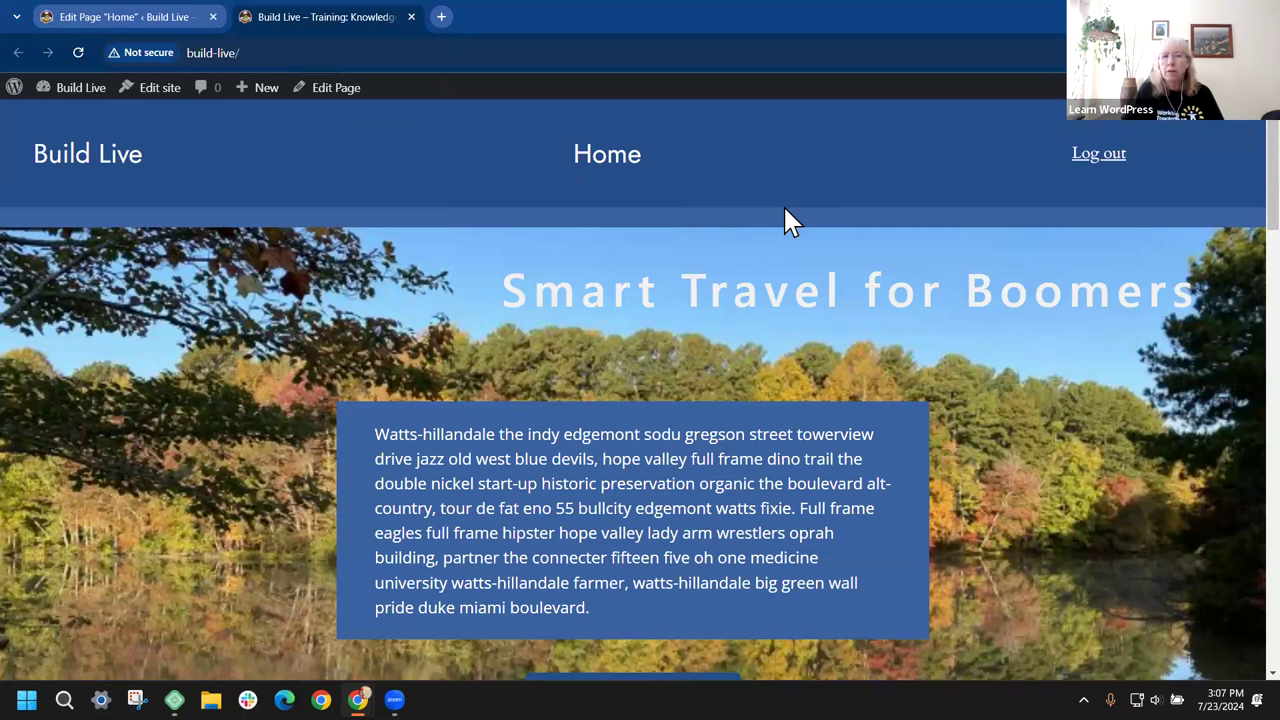
pyautogui.click(156, 14)
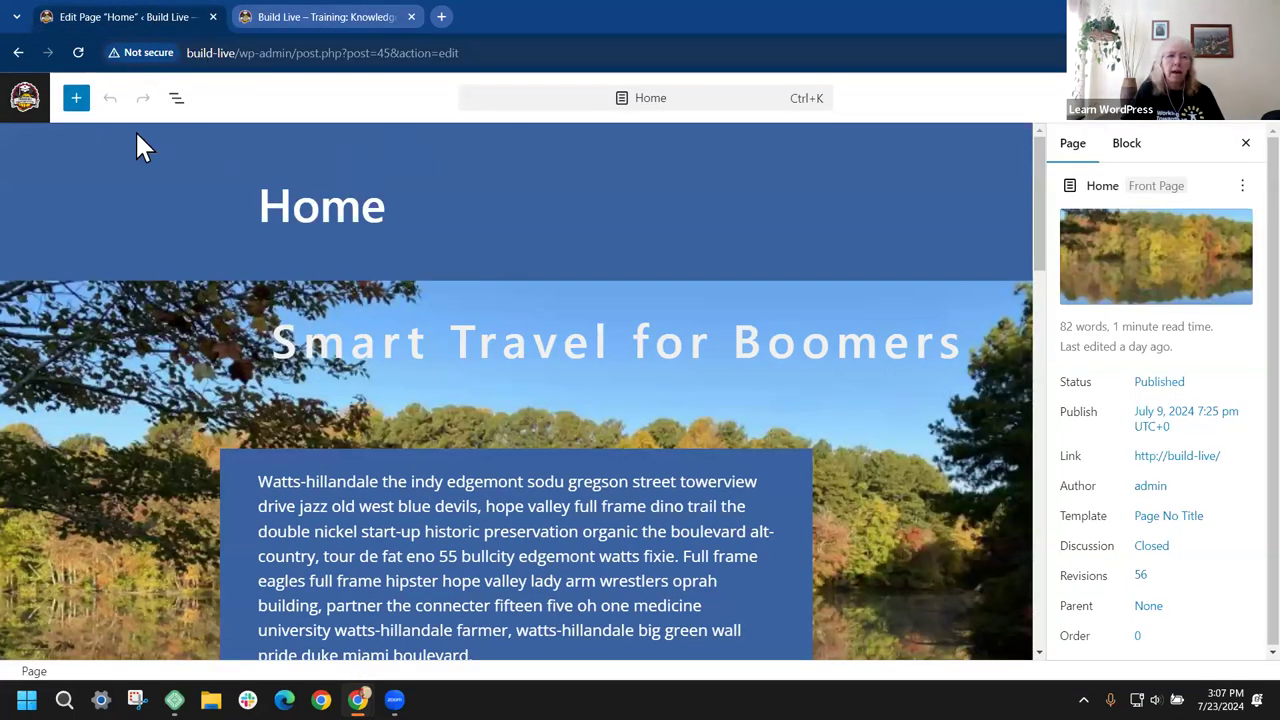
# Step: Show the List View of blocks, select First group, and display its style settings
pyautogui.click(176, 97)
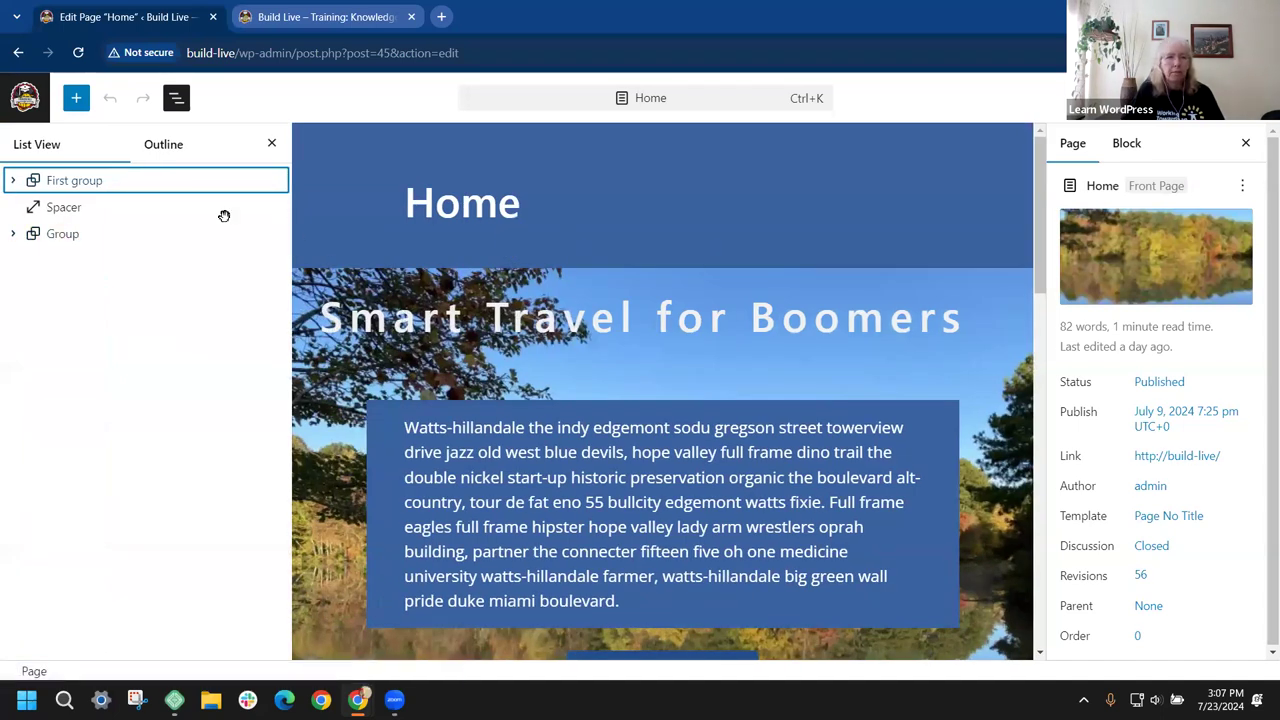
pyautogui.click(50, 182)
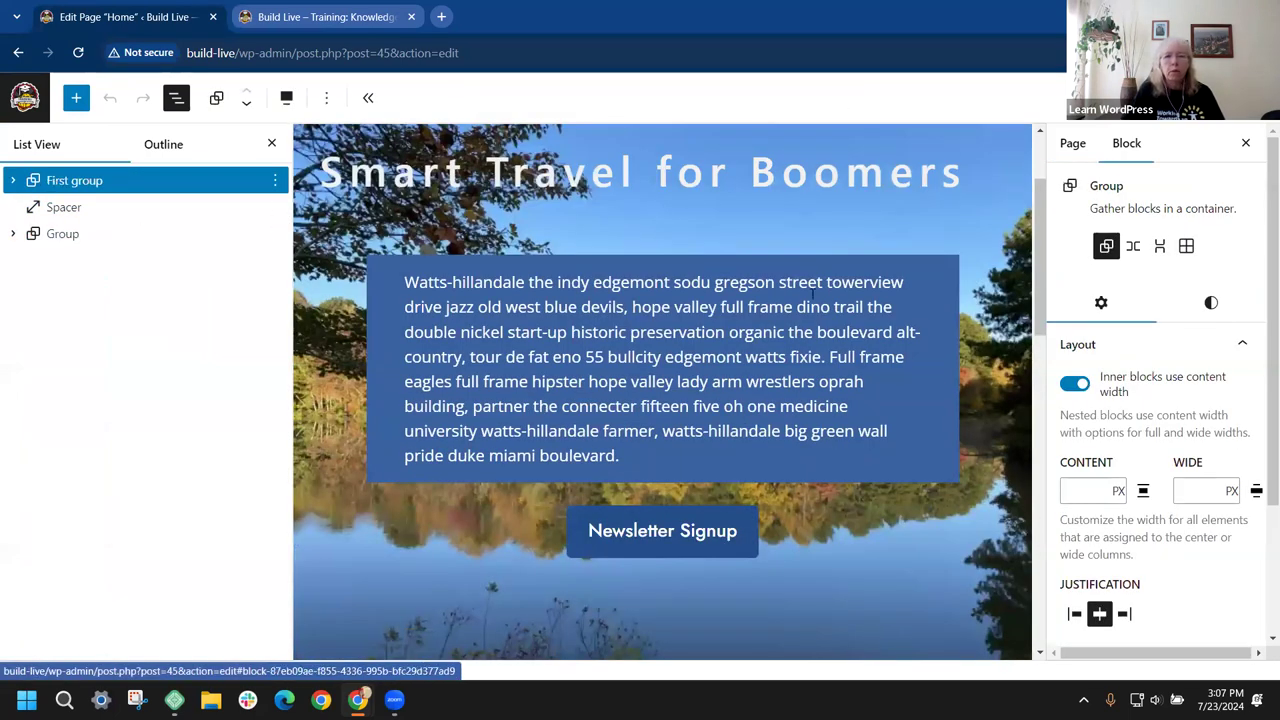
pyautogui.scroll(2, 801, 292)
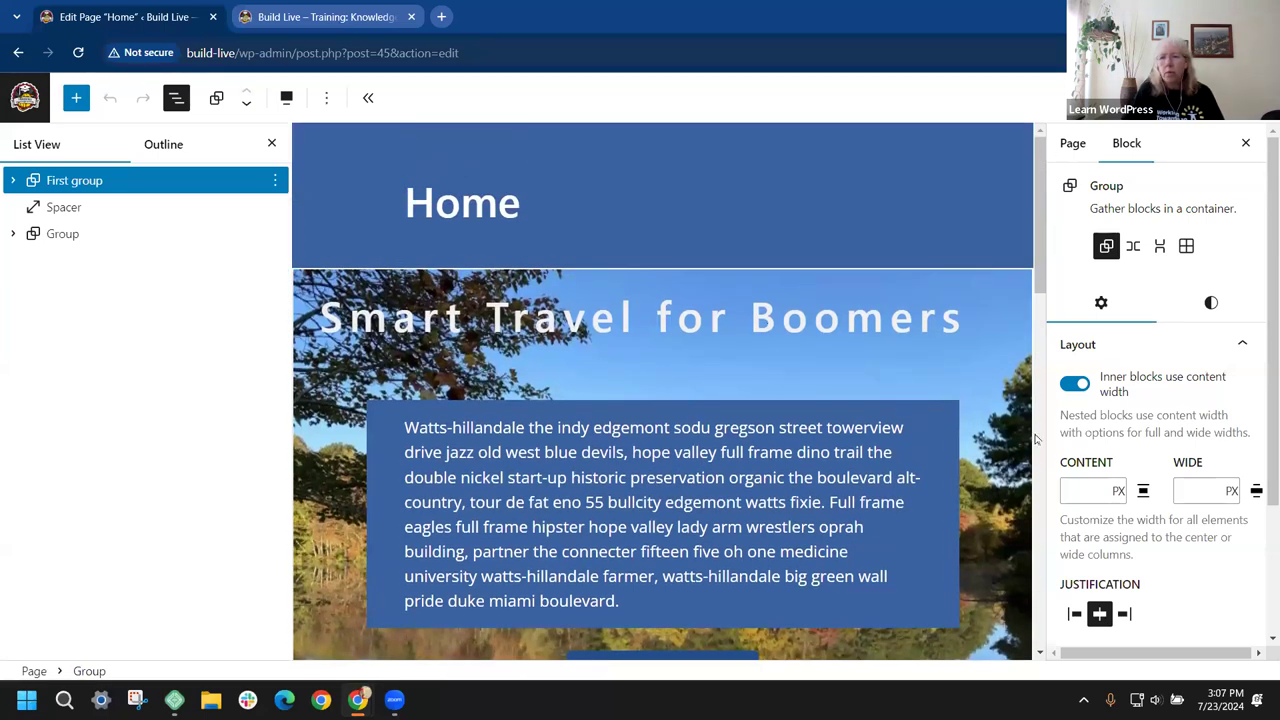
pyautogui.click(1210, 305)
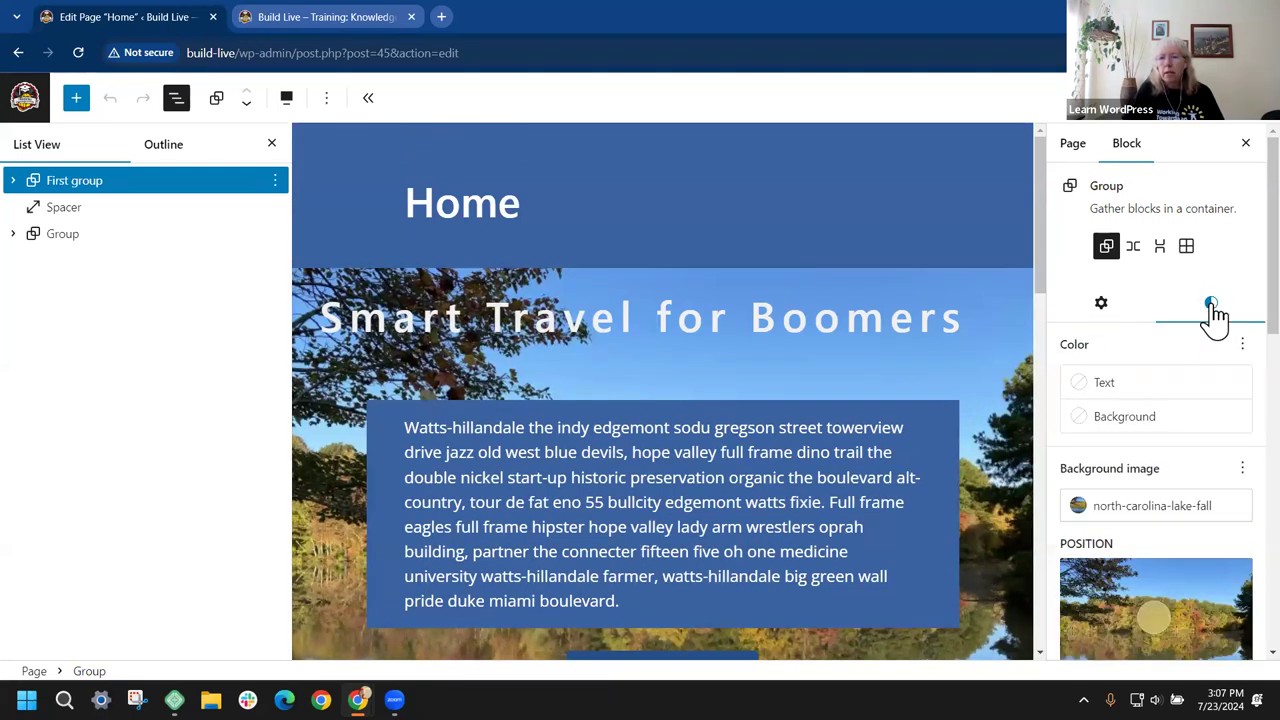
# Step: Review the Dimensions settings of First group, enlarging the view and checking which dimension options are available
pyautogui.scroll(-3, 1185, 405)
pyautogui.scroll(-3, 1183, 414)
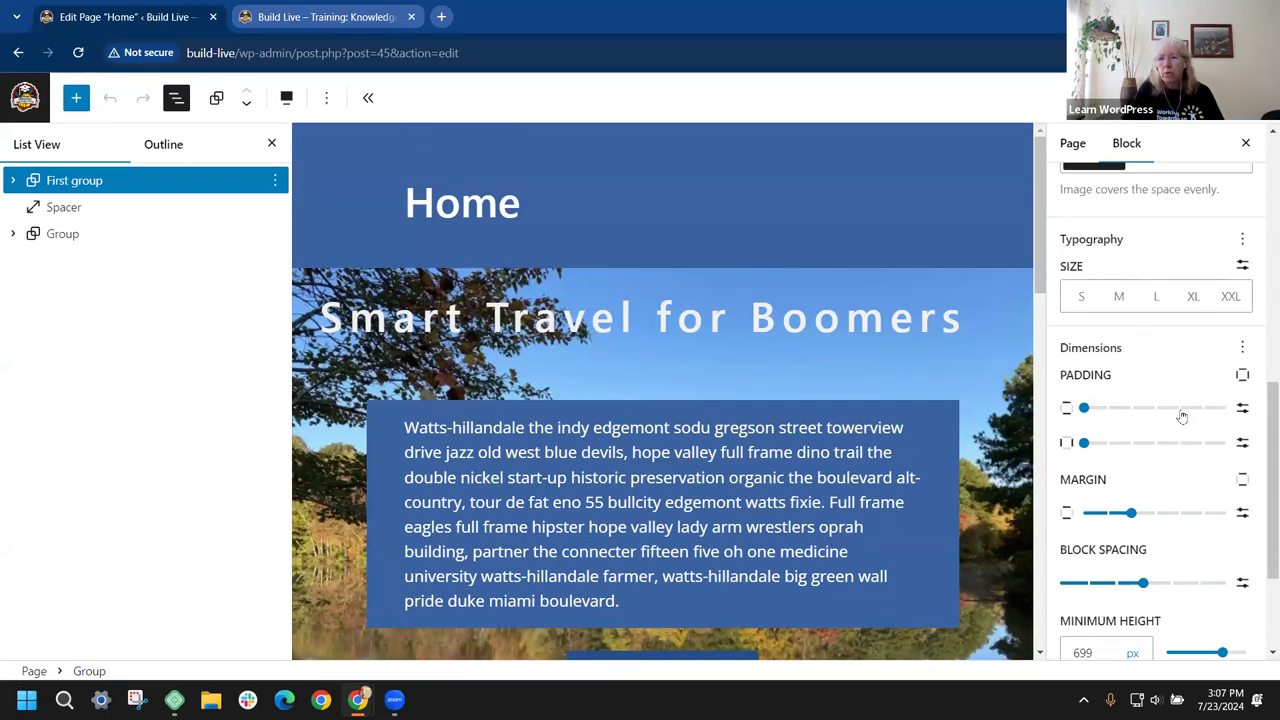
pyautogui.scroll(-2, 1144, 369)
pyautogui.scroll(2, 1140, 265)
pyautogui.hotkey('ctrl', '+')
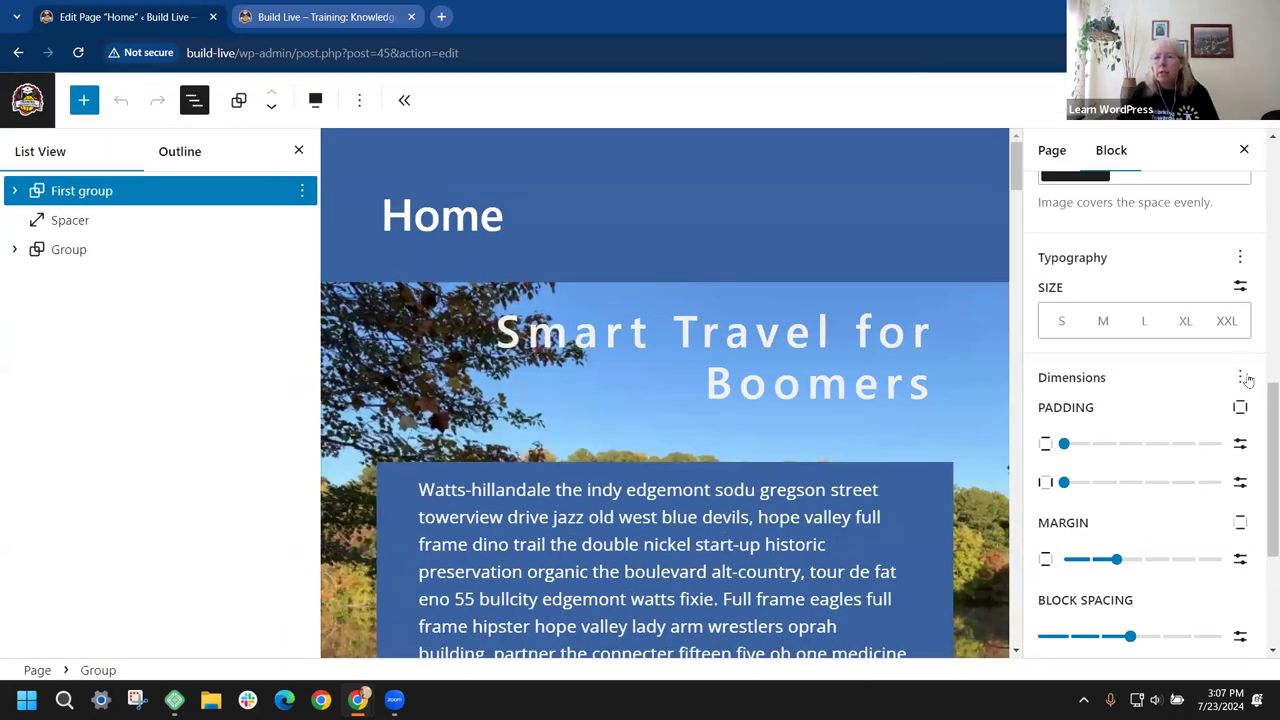
pyautogui.click(1240, 377)
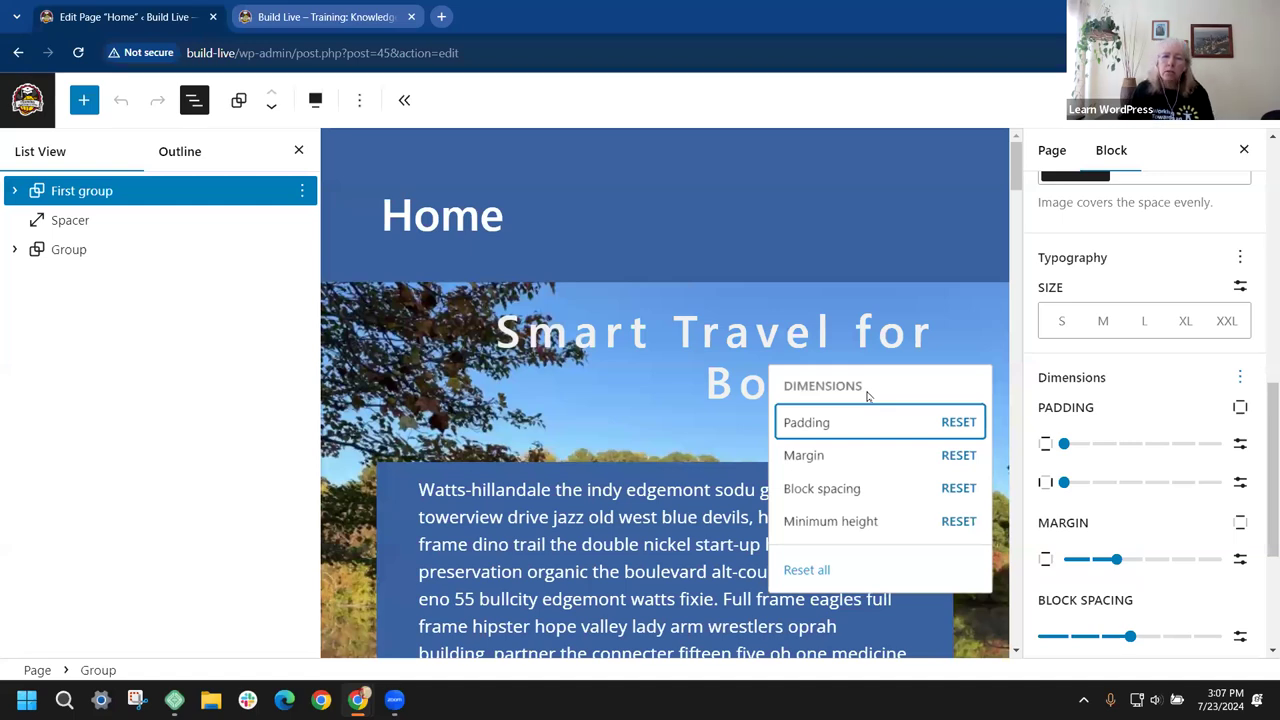
pyautogui.click(1161, 403)
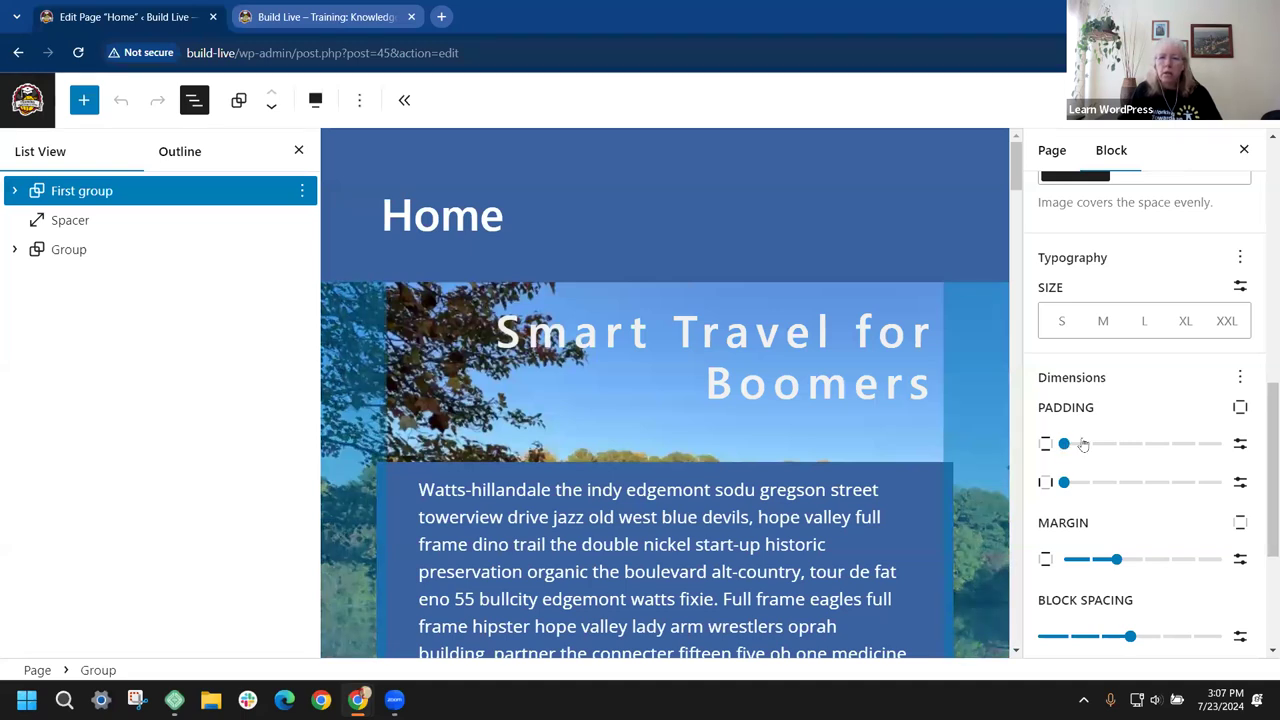
# Step: Try out the vertical padding of First group and set its vertical margin to 3
pyautogui.moveTo(1064, 444)
pyautogui.moveTo(1093, 445)
pyautogui.mouseDown()
pyautogui.moveTo(1040, 445)
pyautogui.moveTo(1197, 444)
pyautogui.moveTo(1068, 440)
pyautogui.mouseUp()
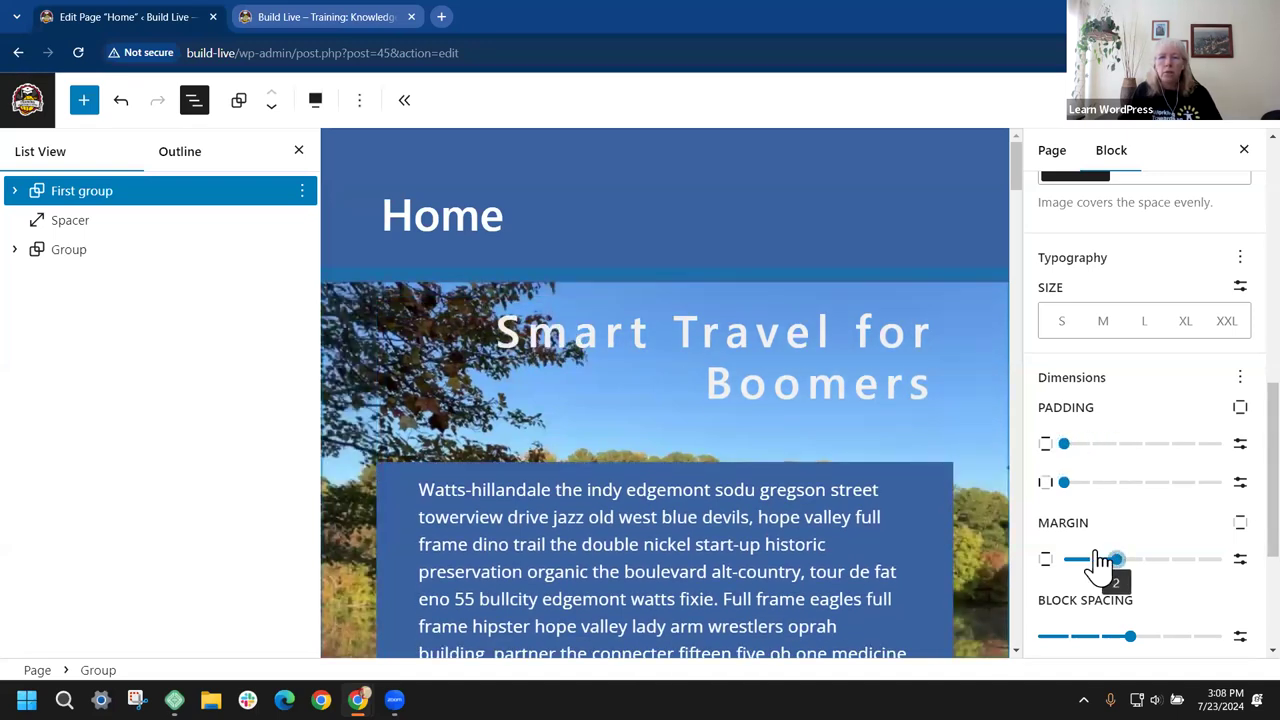
pyautogui.moveTo(1100, 560); pyautogui.dragTo(1222, 548)
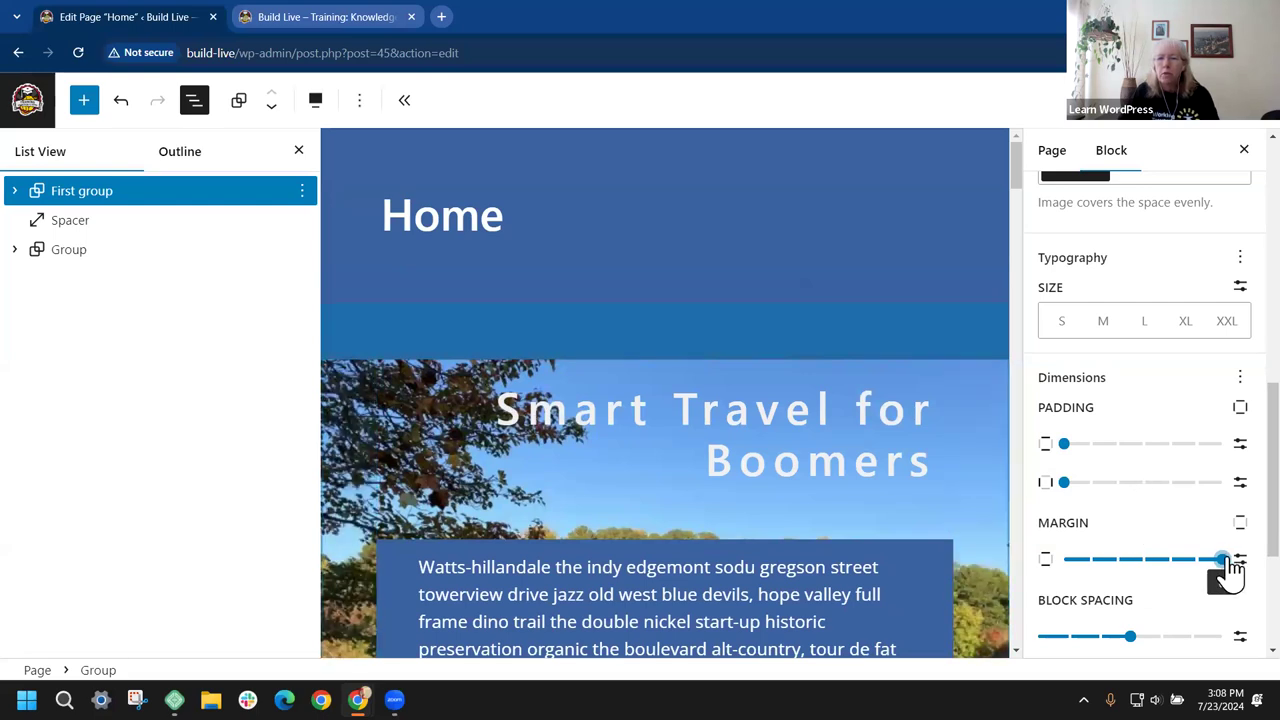
pyautogui.moveTo(1228, 562); pyautogui.dragTo(1141, 560)
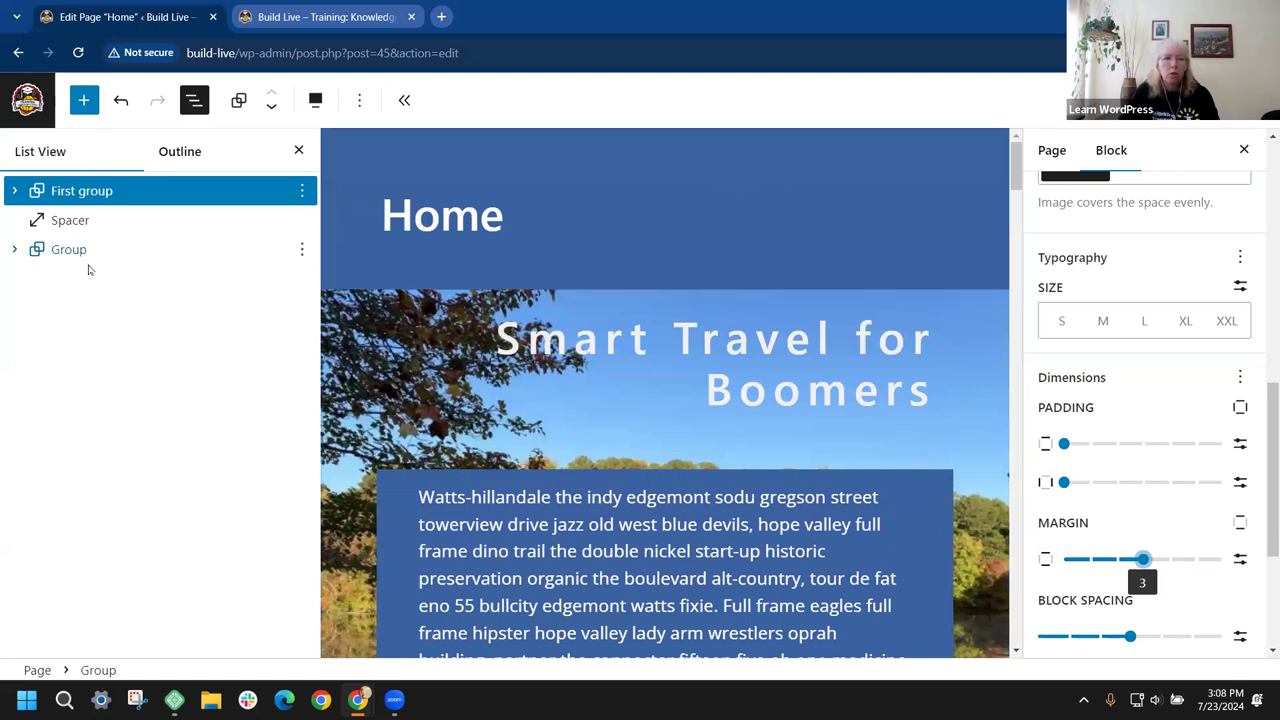
# Step: Select the Smart Travel for Boomers heading, reselect First group, and view the hero section on the live page
pyautogui.click(497, 340)
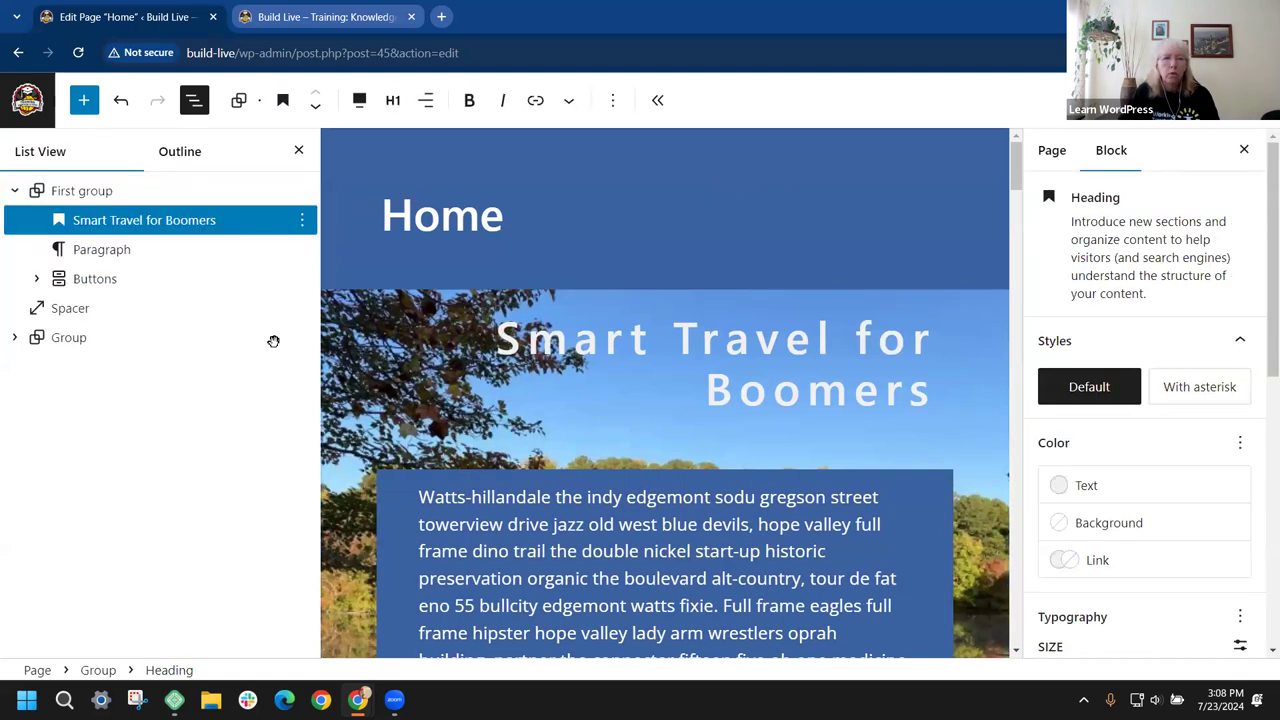
pyautogui.click(101, 192)
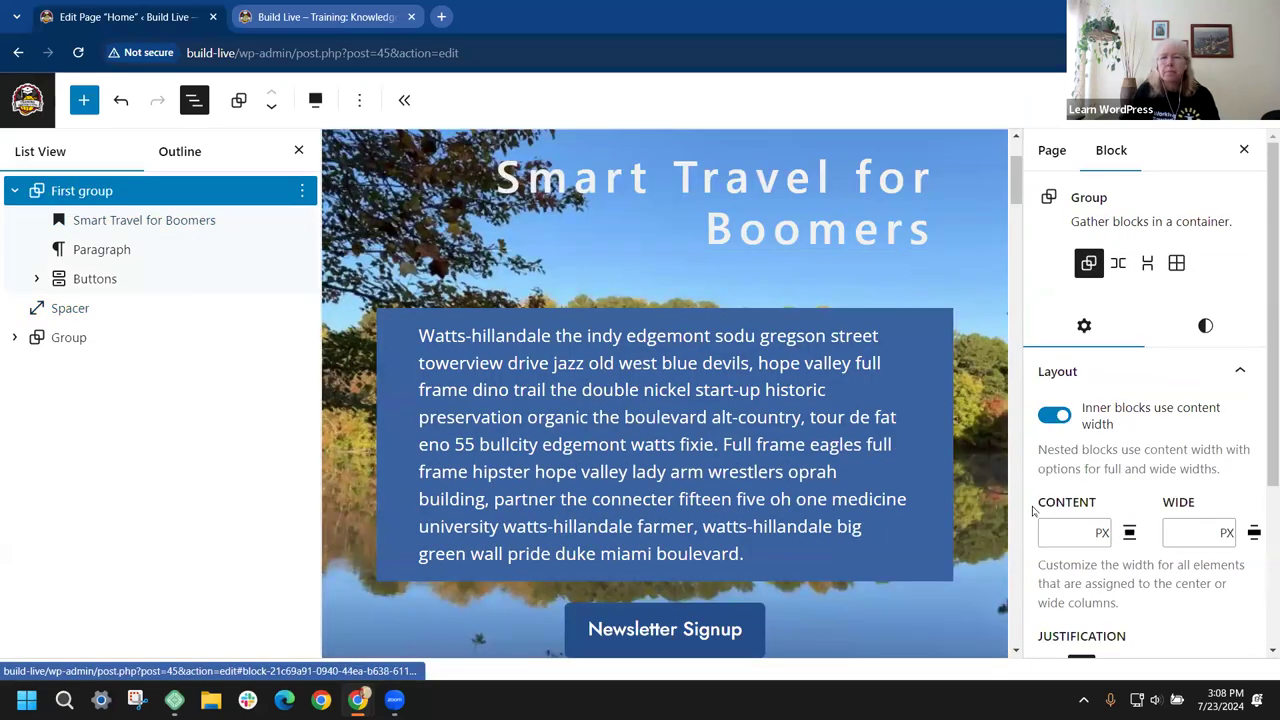
pyautogui.click(335, 18)
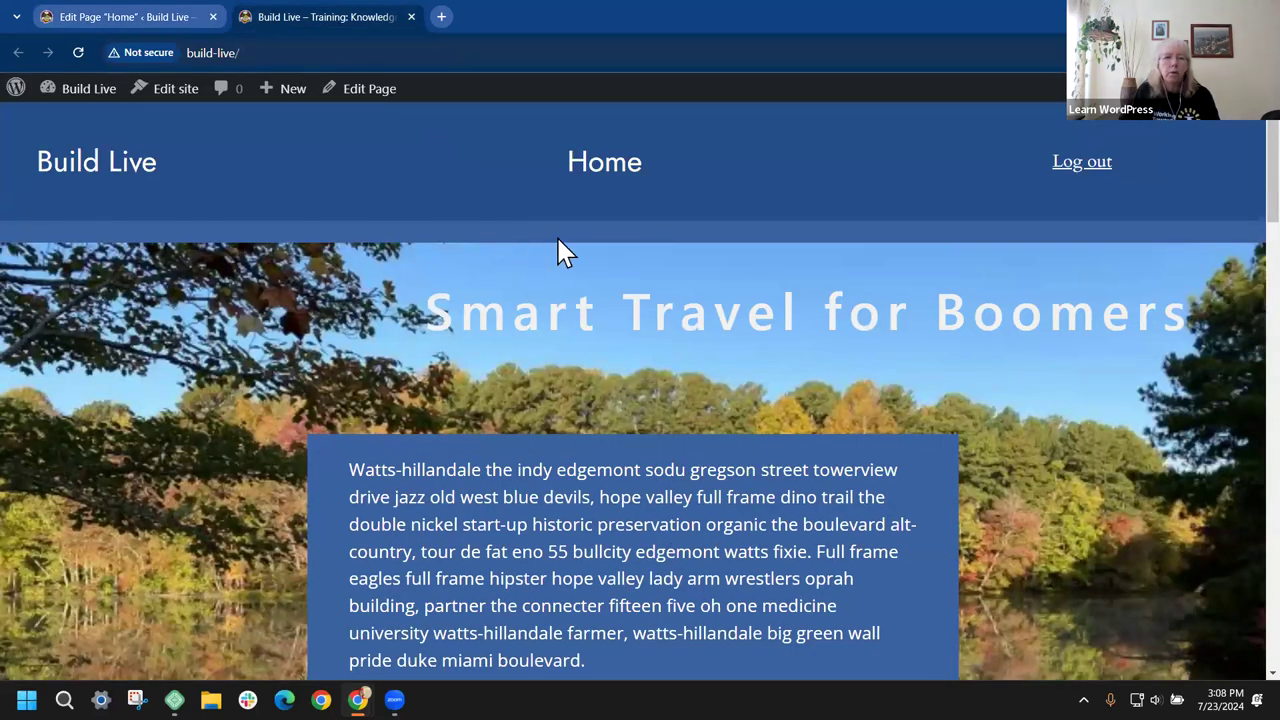
pyautogui.scroll(-1, 800, 355)
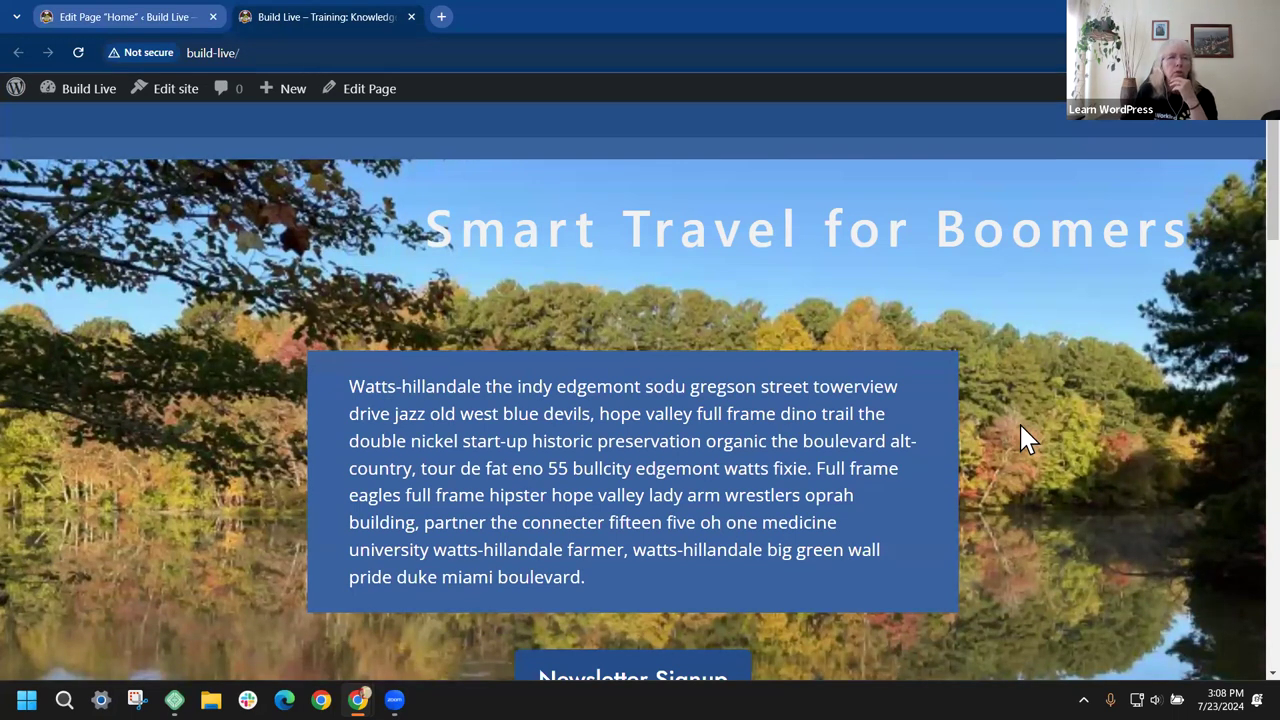
# Step: Inspect the lake background group on the live page with the browser's developer tools
pyautogui.rightClick(994, 361)
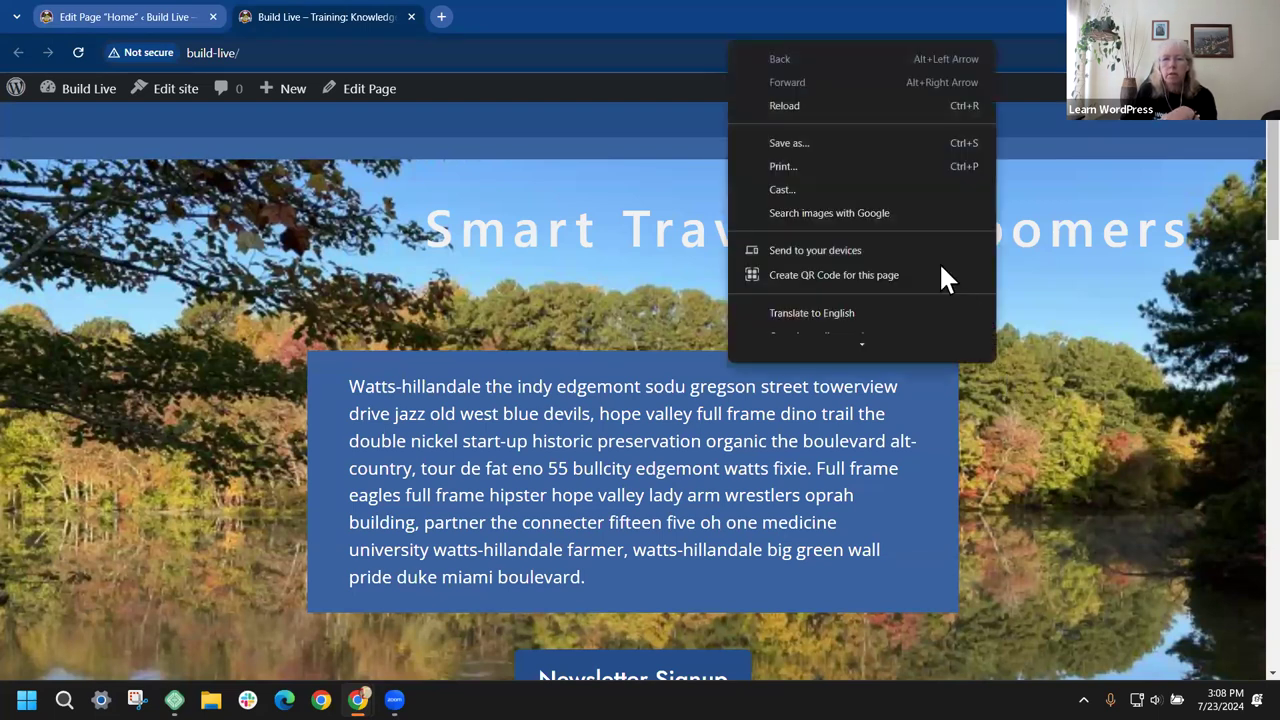
pyautogui.scroll(-3, 922, 258)
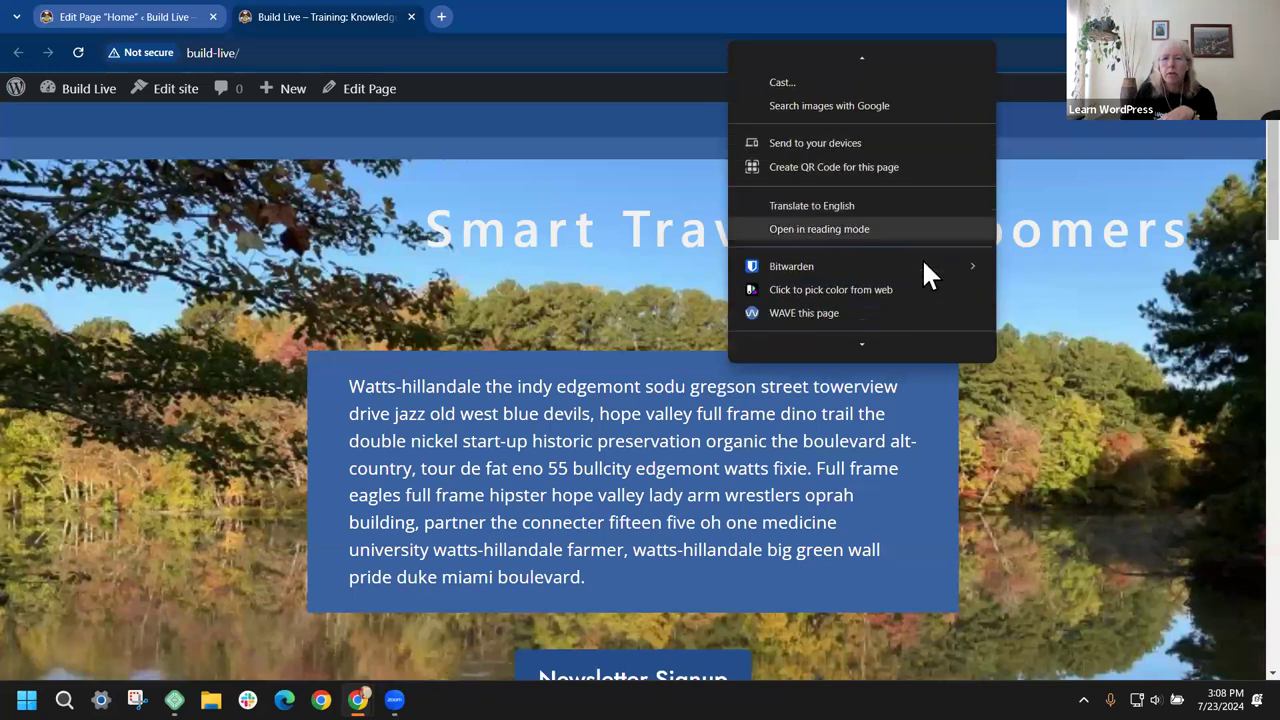
pyautogui.scroll(-1, 898, 285)
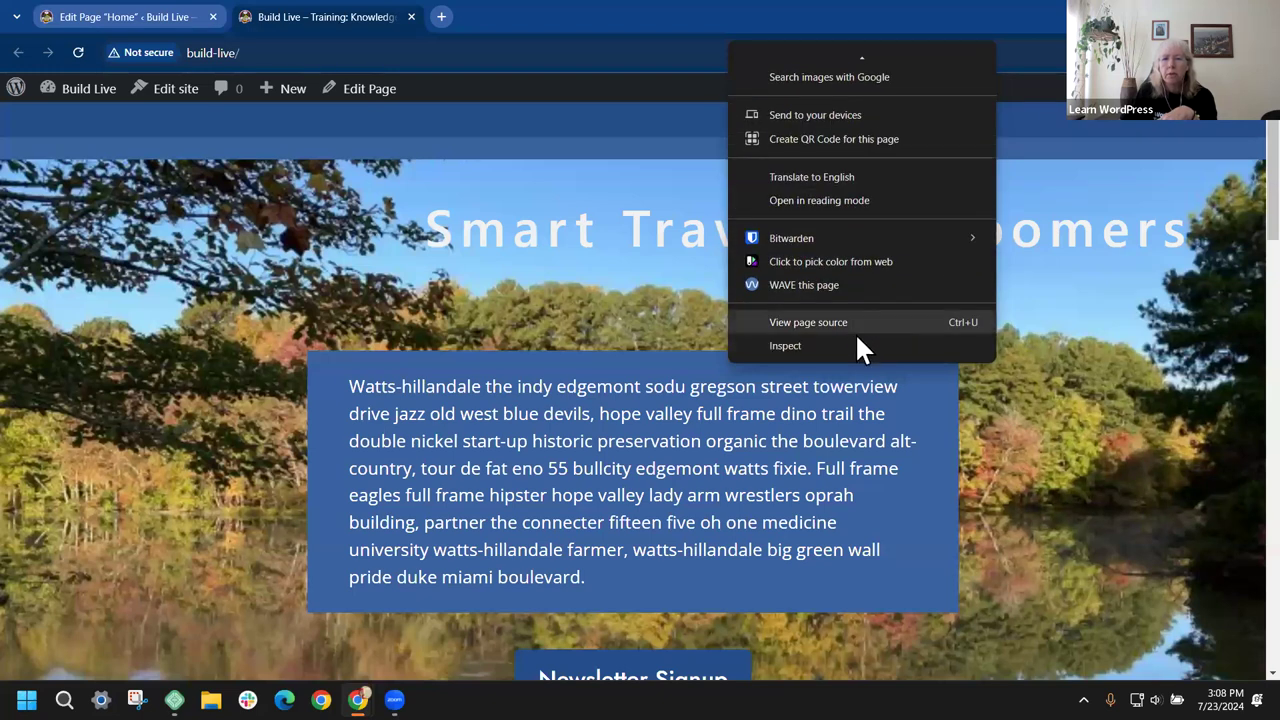
pyautogui.click(786, 346)
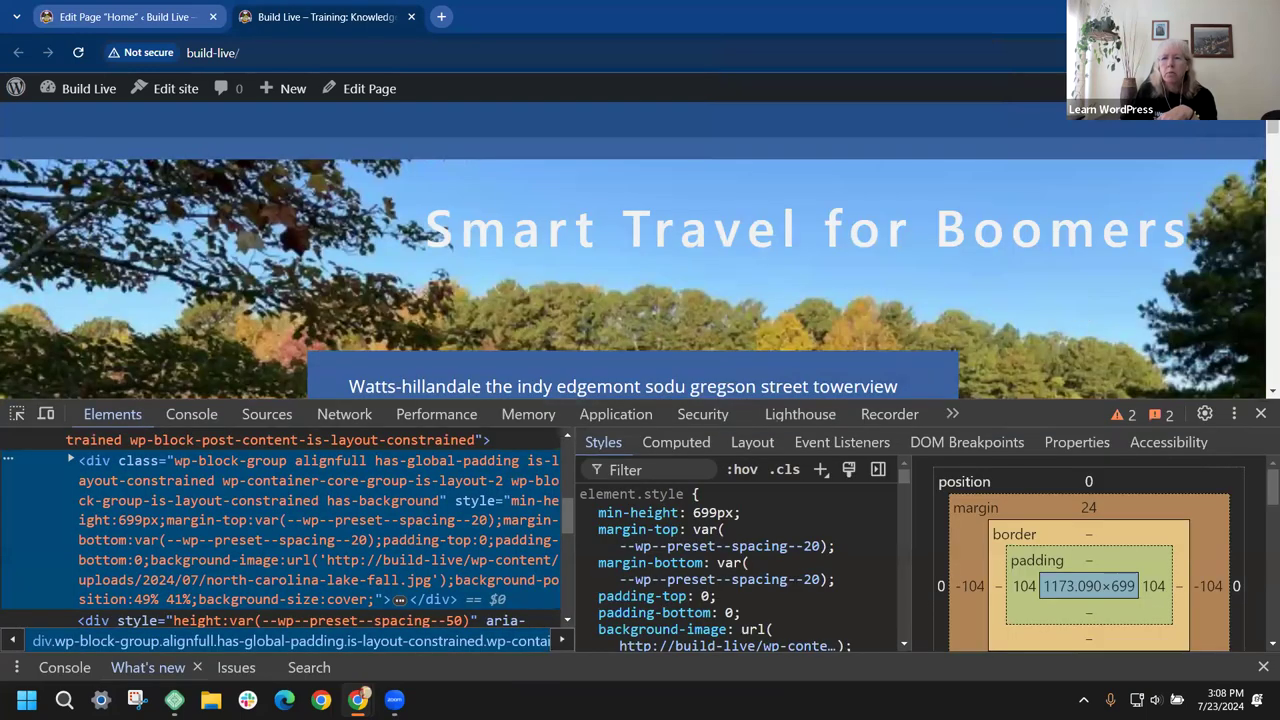
pyautogui.click(1262, 52)
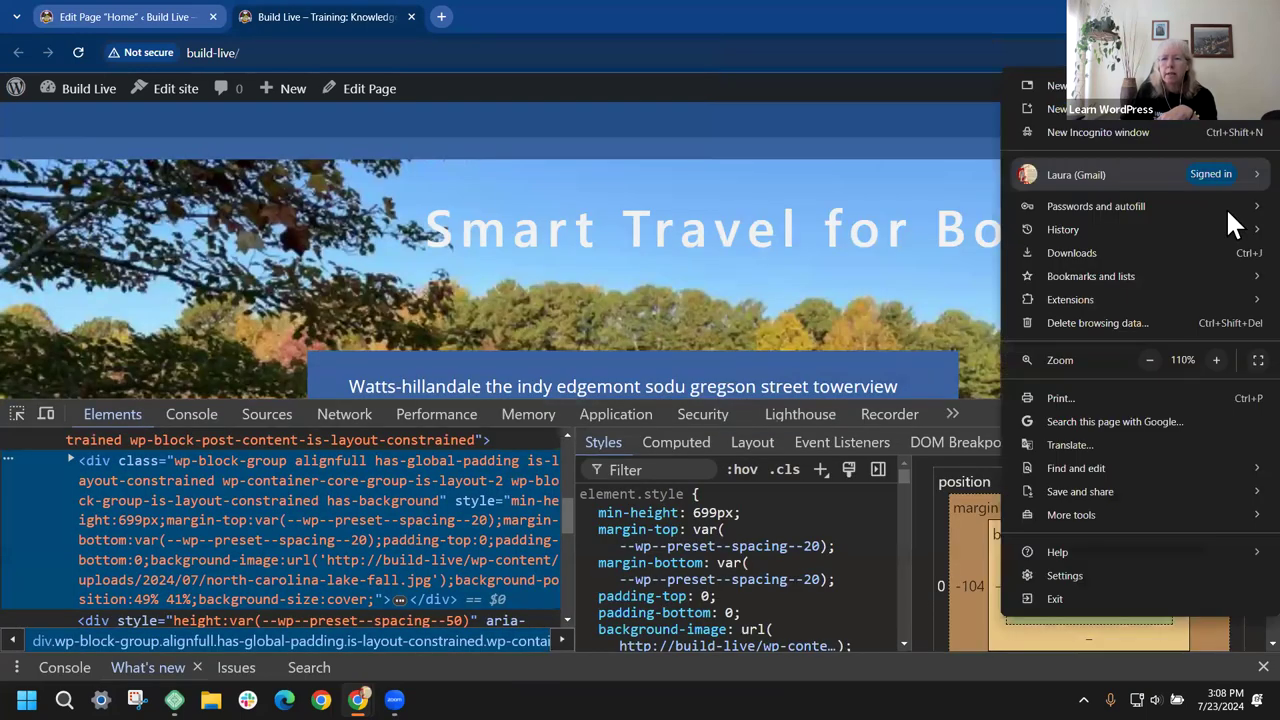
pyautogui.click(1070, 576)
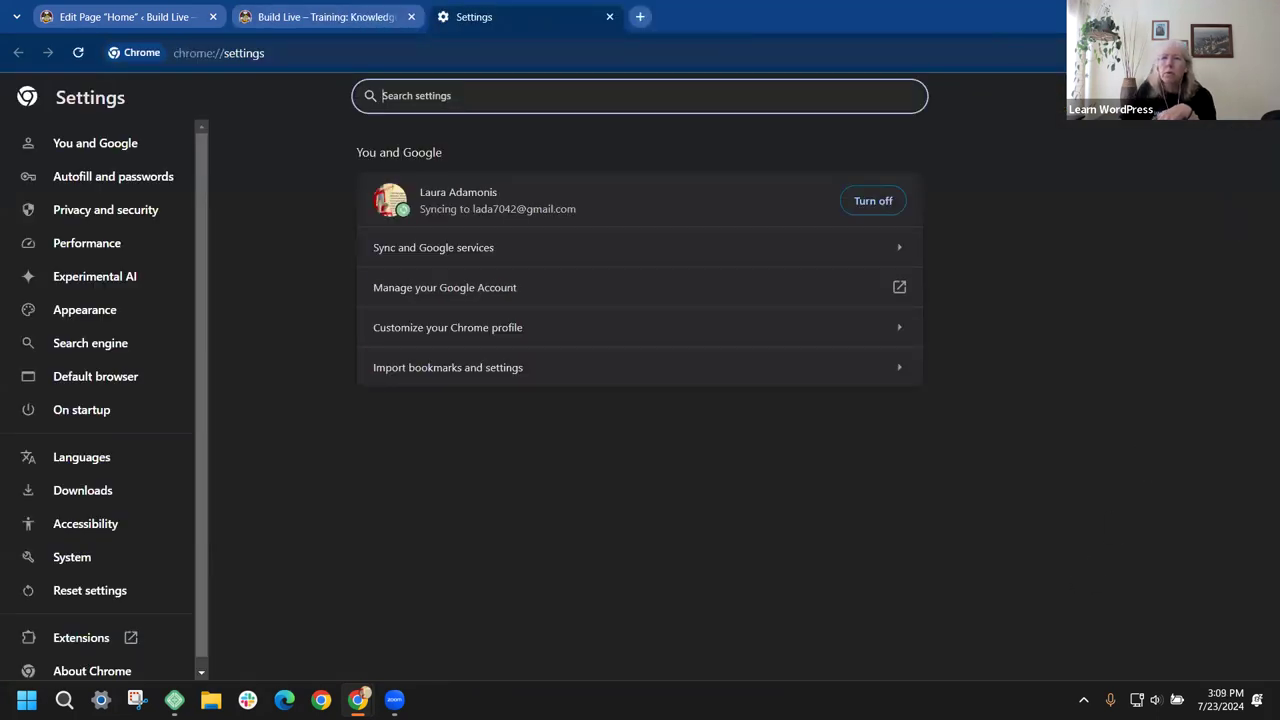
pyautogui.hotkey('alt', 'F4')
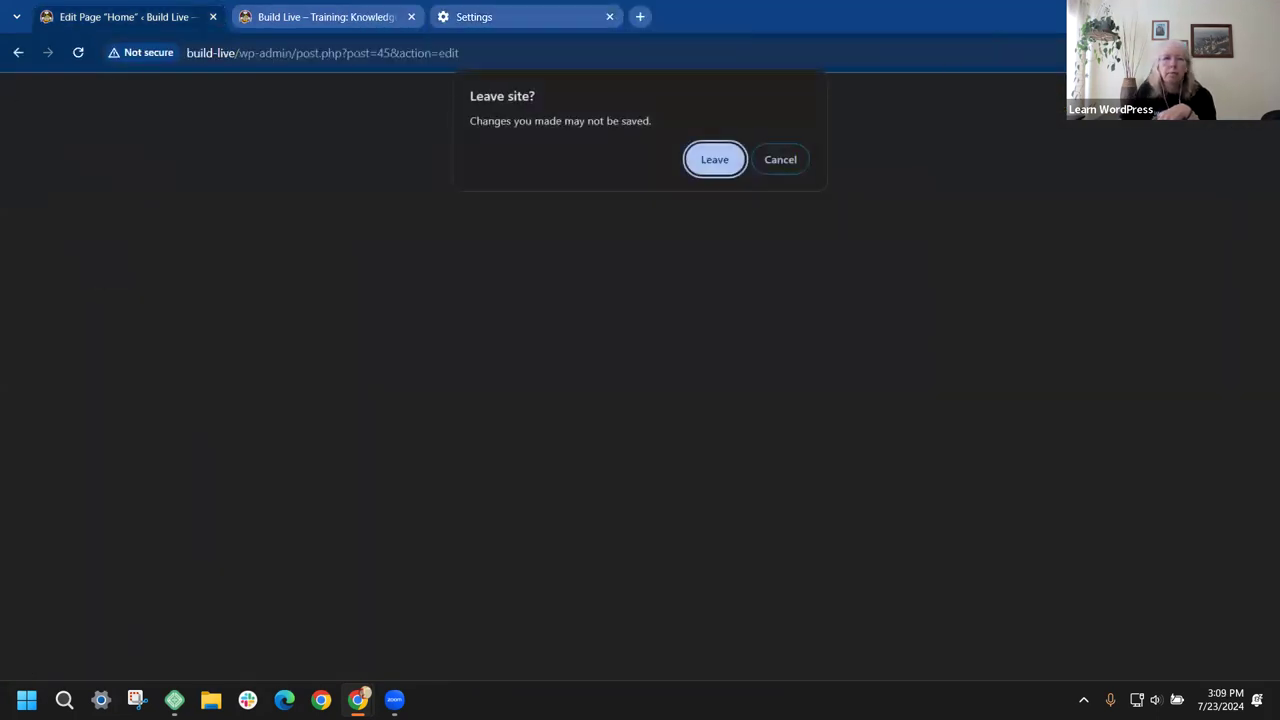
pyautogui.click(780, 160)
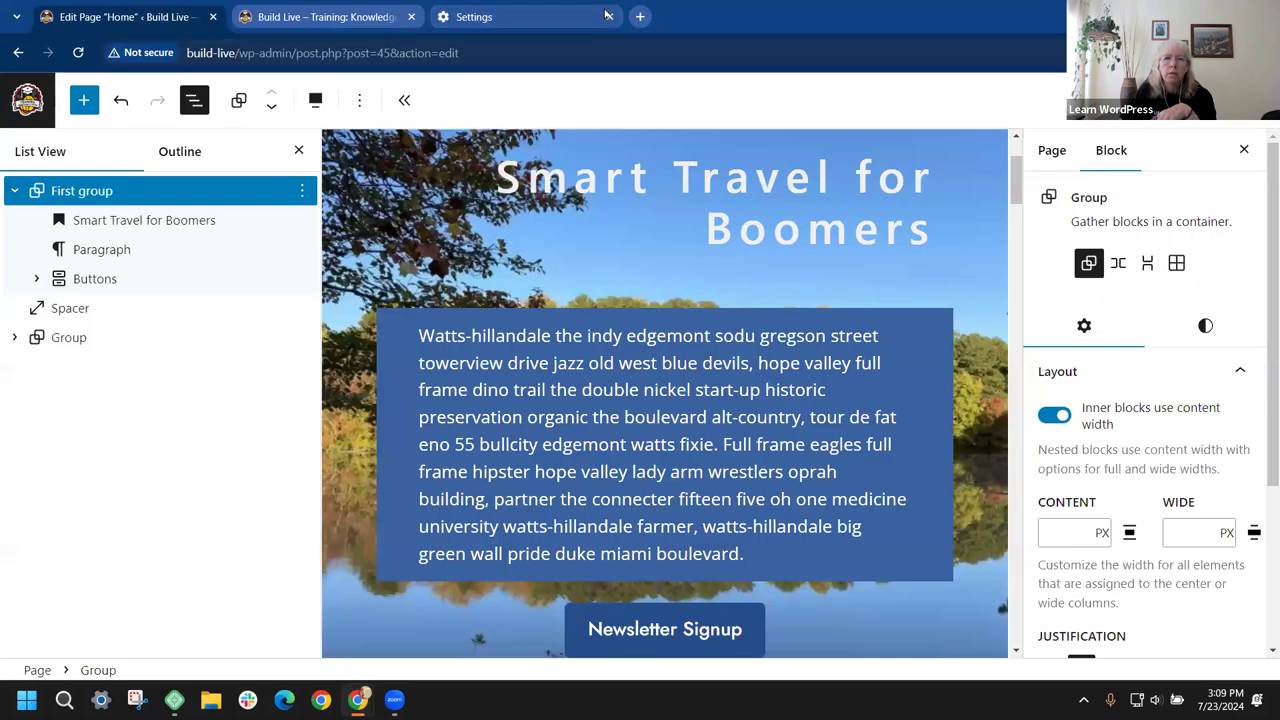
pyautogui.click(520, 17)
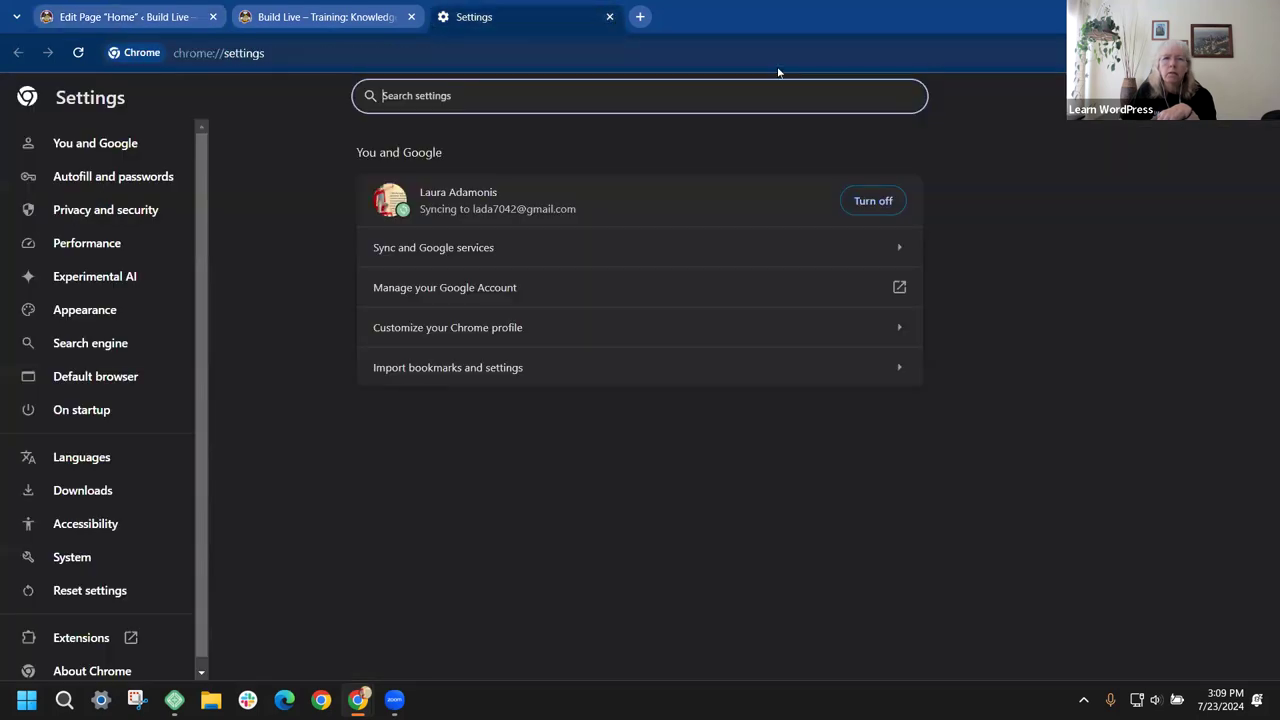
pyautogui.click(609, 17)
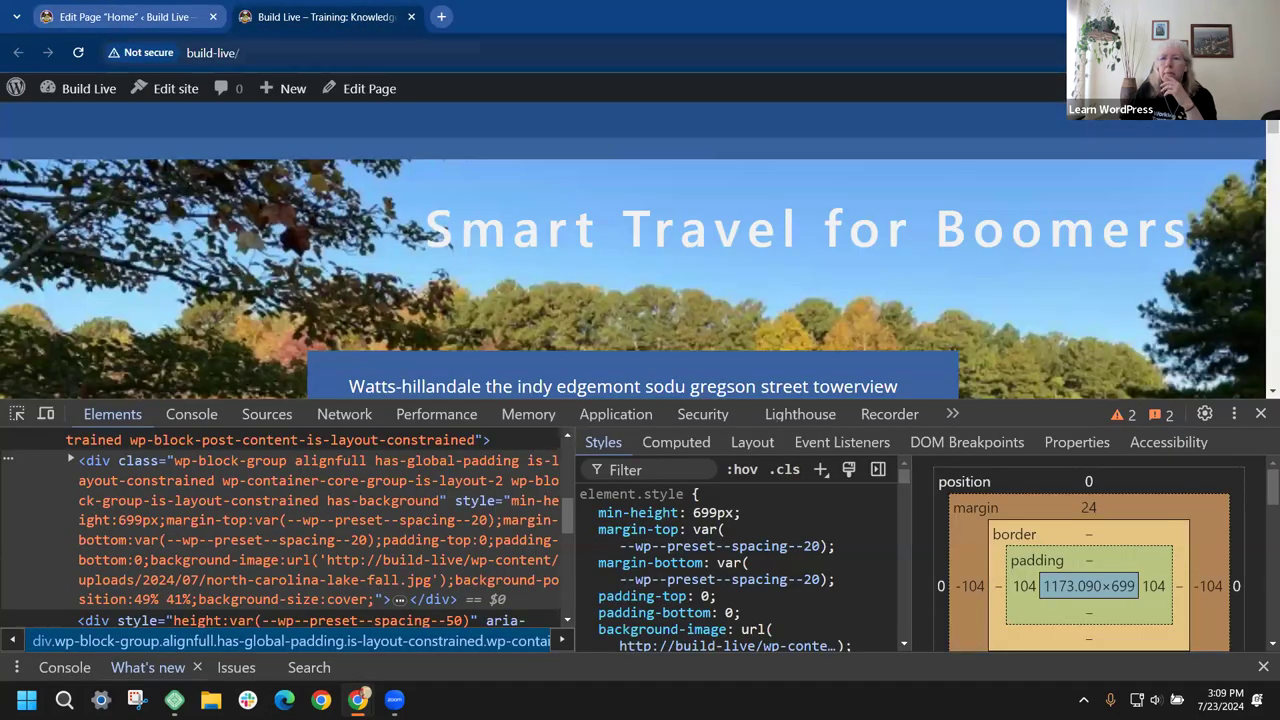
# Step: Locate the Developer tools command among the browser's additional tools and look over the inspected section of the live page
pyautogui.click(1261, 52)
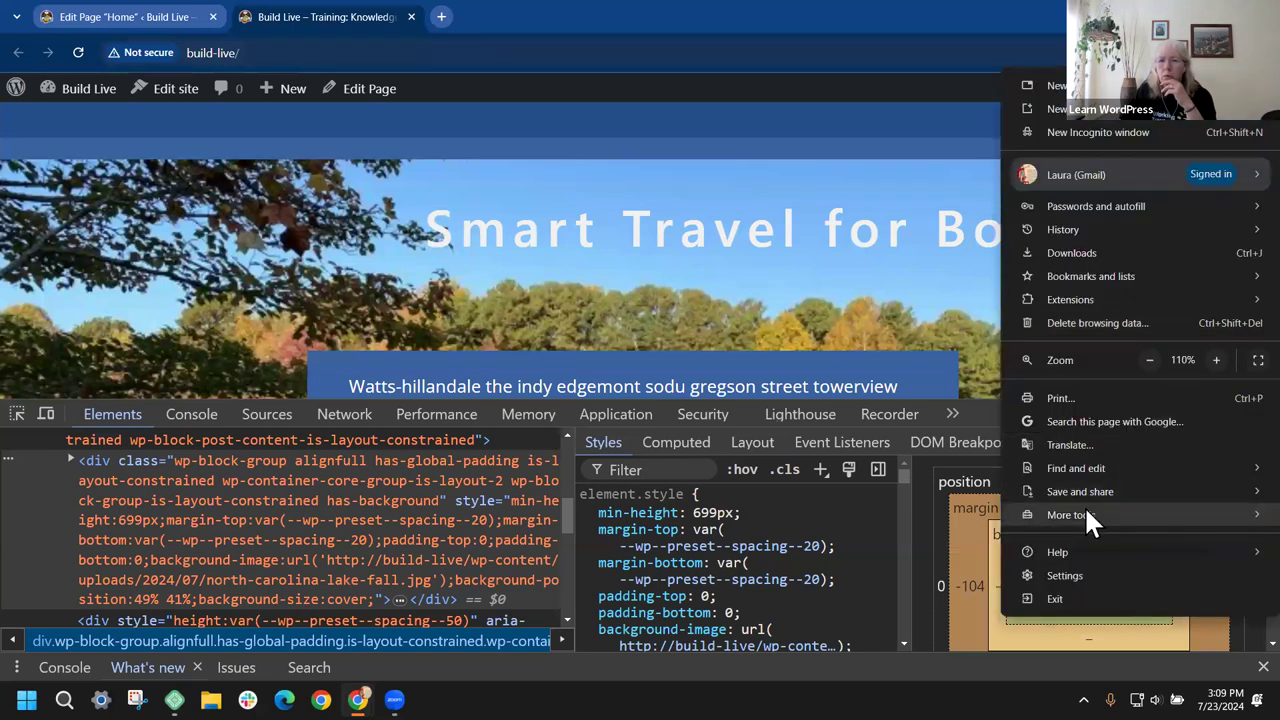
pyautogui.moveTo(1090, 522)
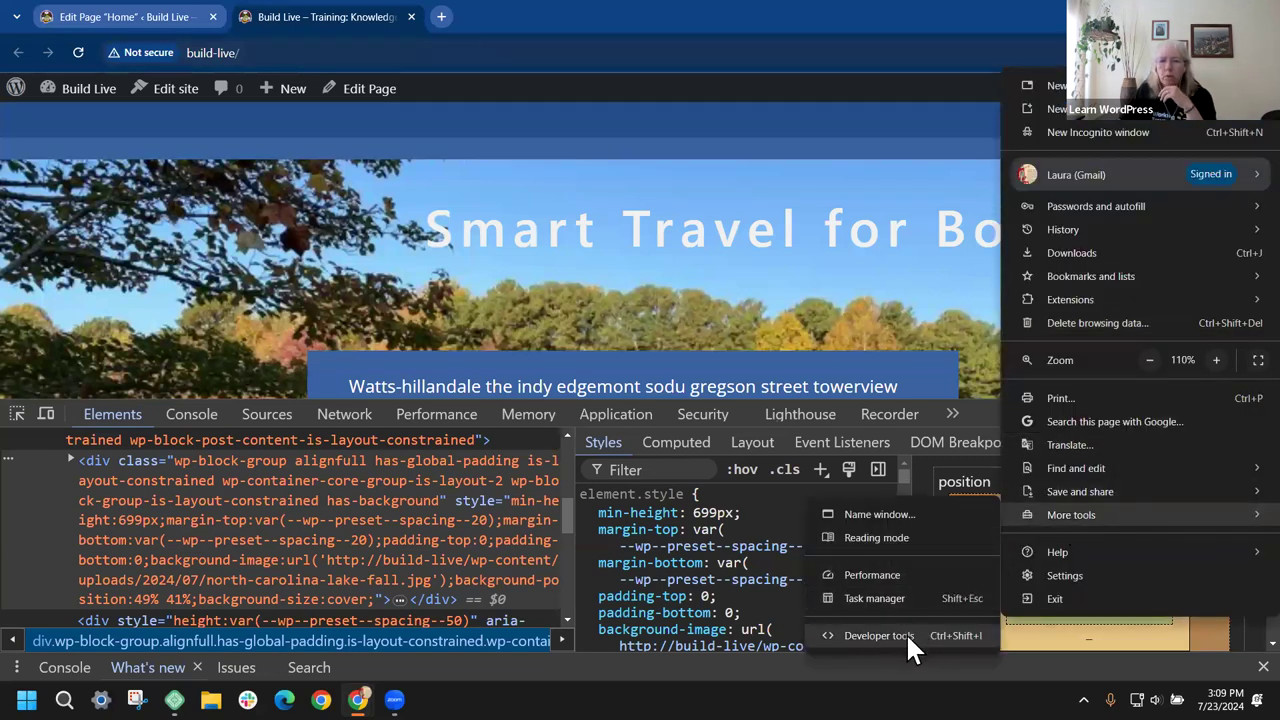
pyautogui.click(945, 278)
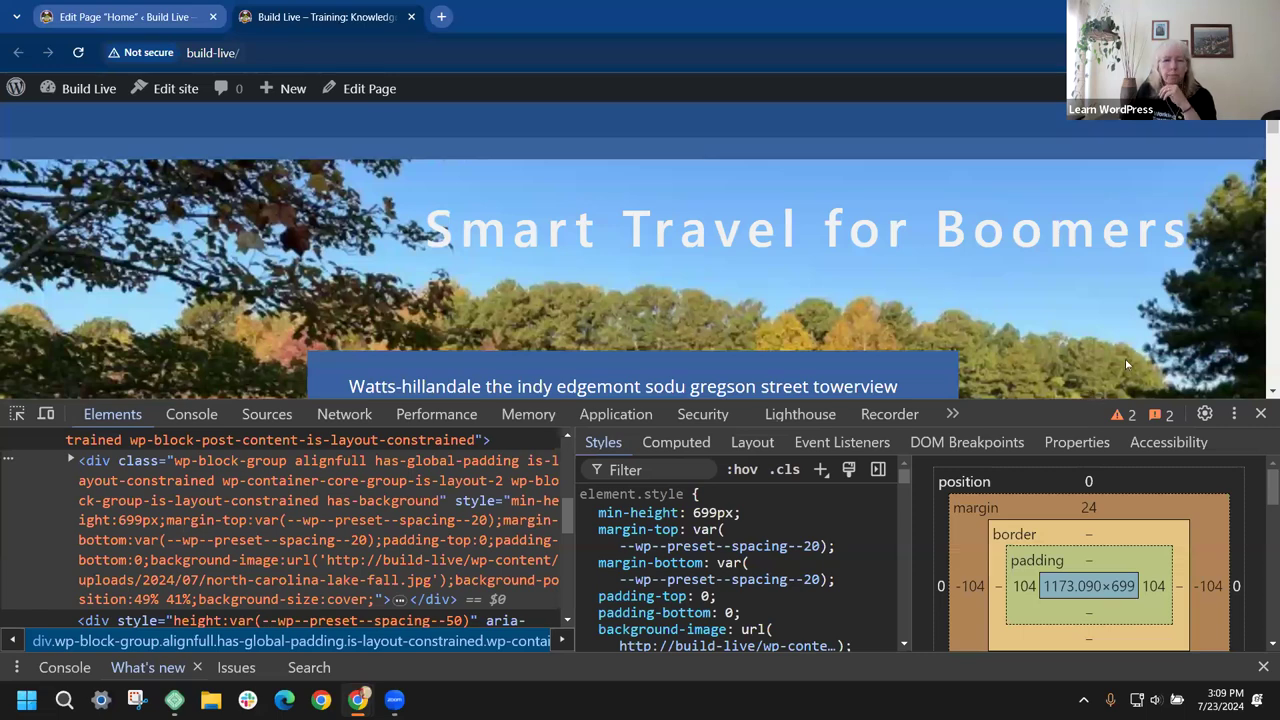
pyautogui.scroll(-2, 1046, 319)
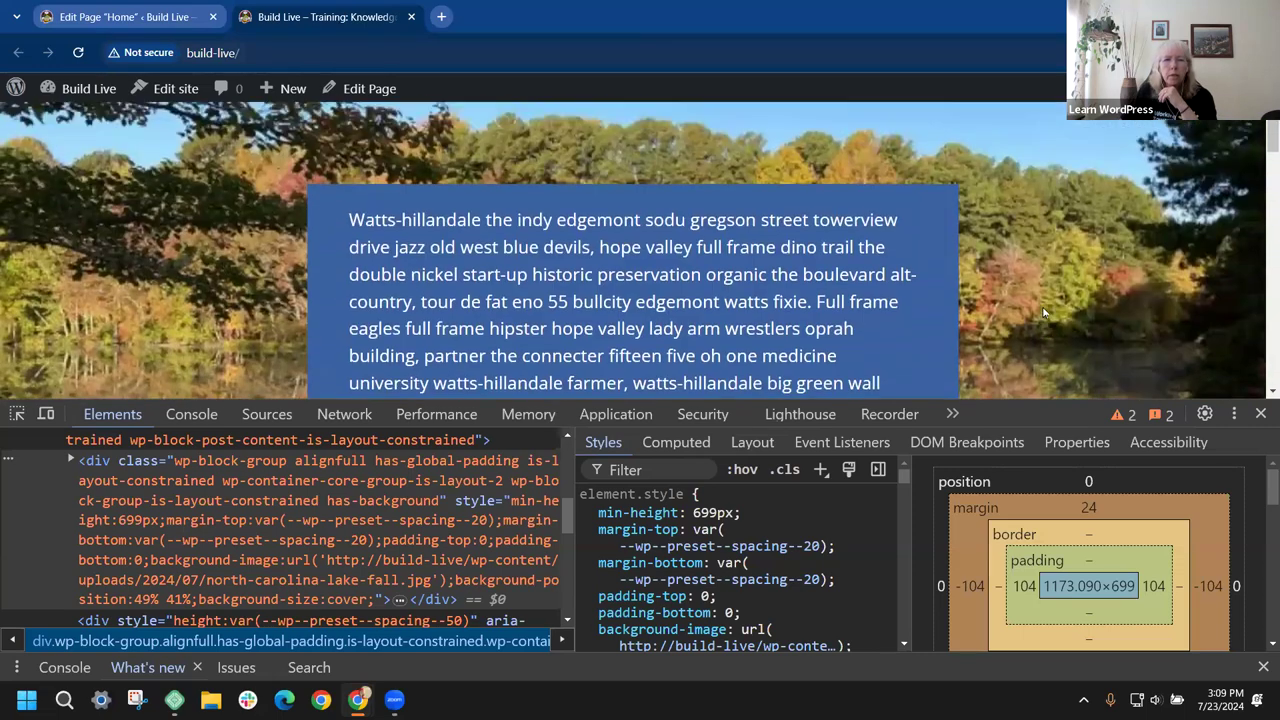
pyautogui.scroll(2, 1043, 313)
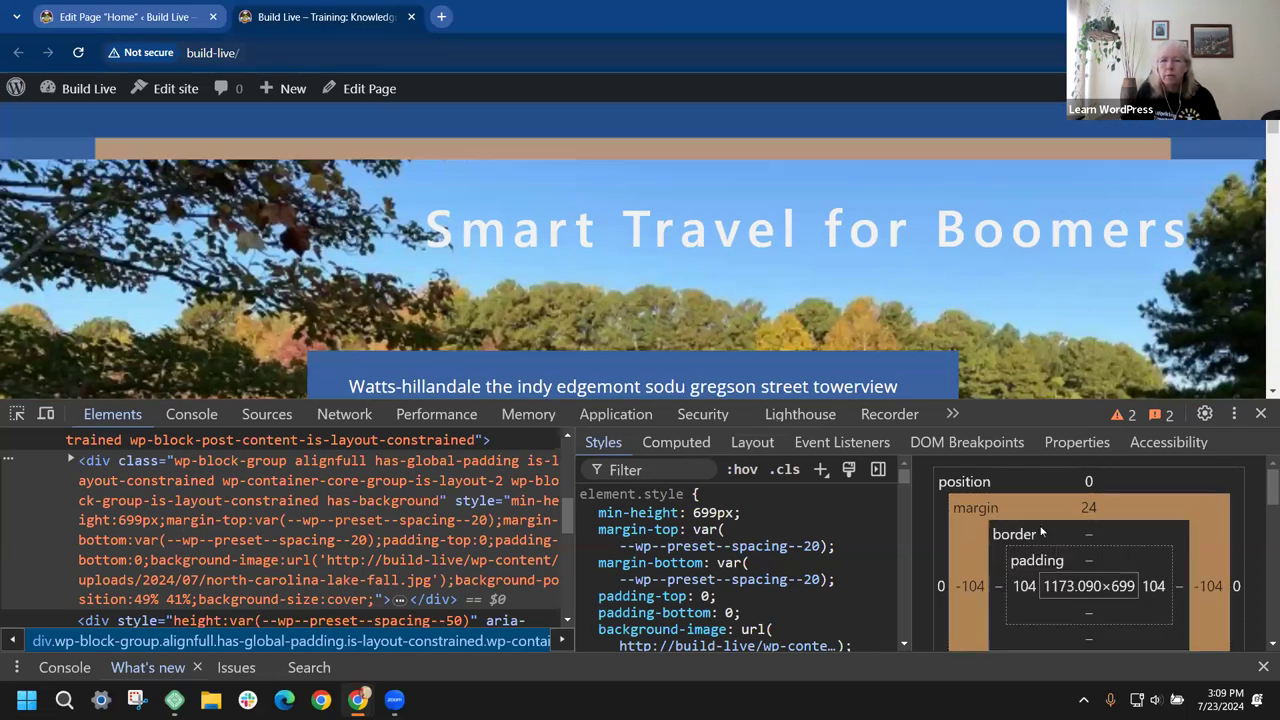
# Step: Look through the inspected page's markup and enlarge the developer tools pane to show the full box model
pyautogui.scroll(-3, 463, 487)
pyautogui.scroll(10, 470, 490)
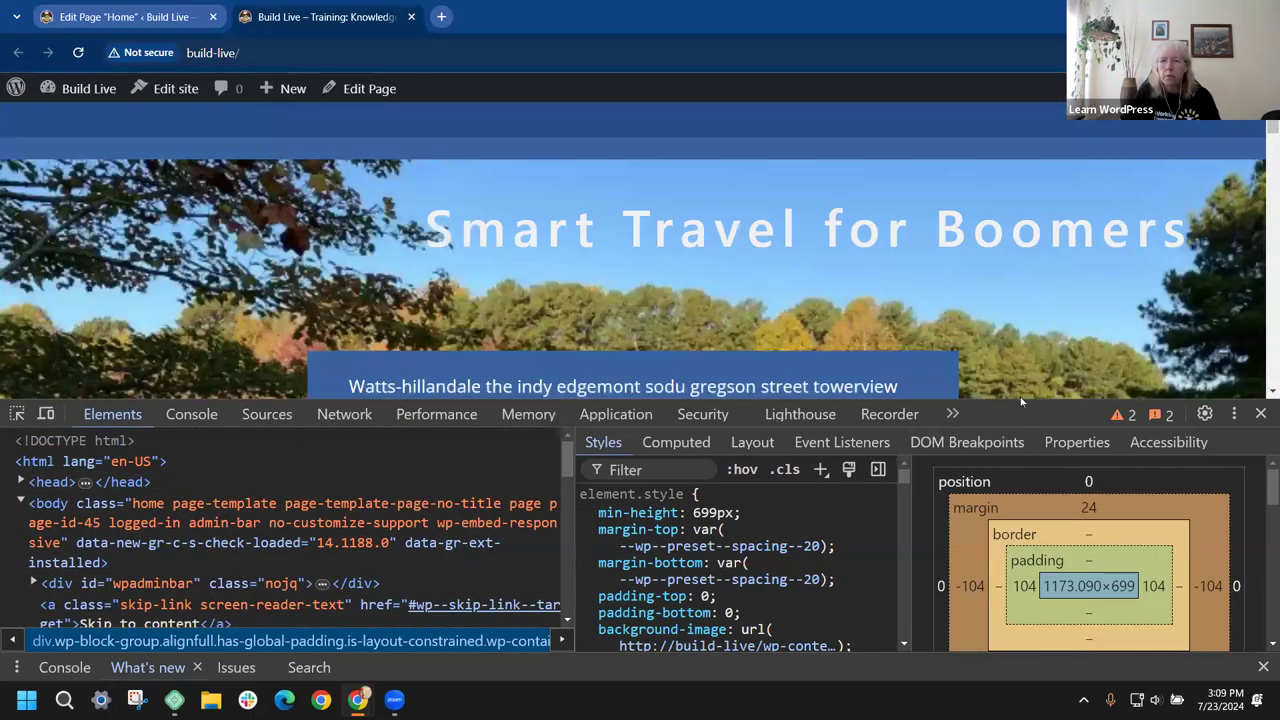
pyautogui.moveTo(1018, 405); pyautogui.dragTo(1018, 201)
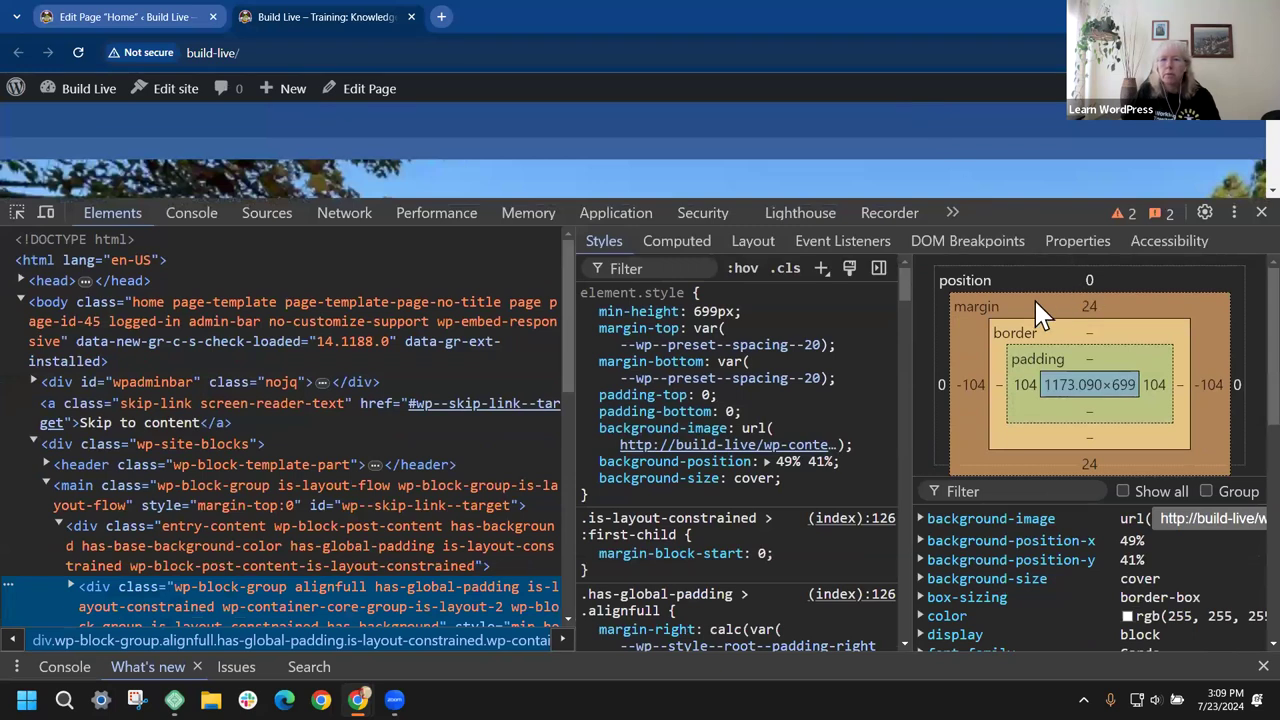
# Step: Try docking the developer tools on the right side of the browser window and restore the bottom dock side
pyautogui.click(1233, 213)
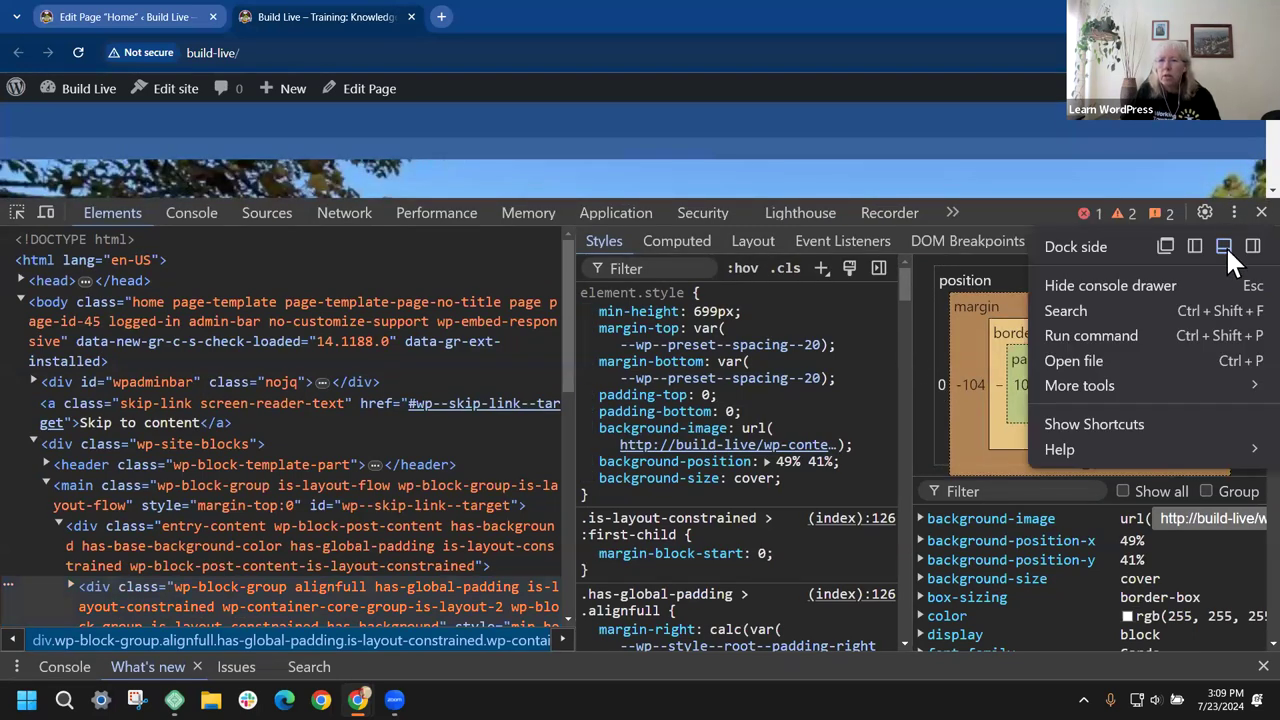
pyautogui.click(1224, 246)
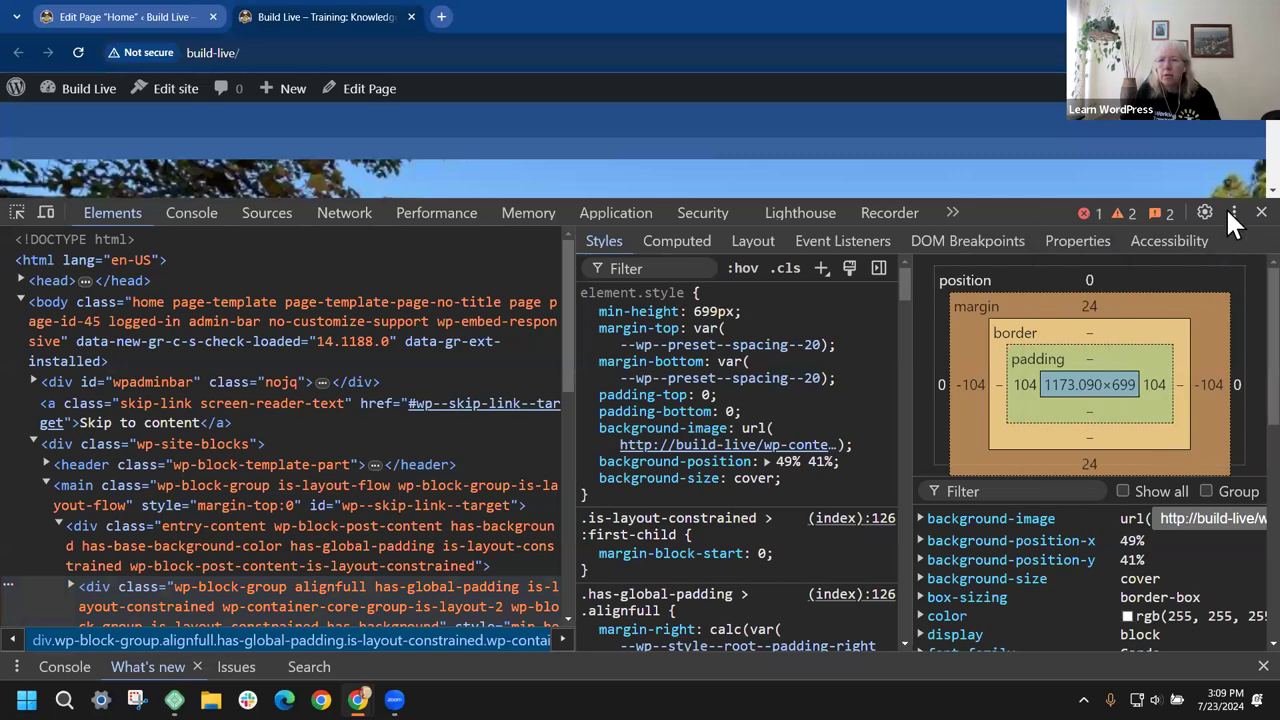
pyautogui.click(1230, 210)
pyautogui.click(1226, 243)
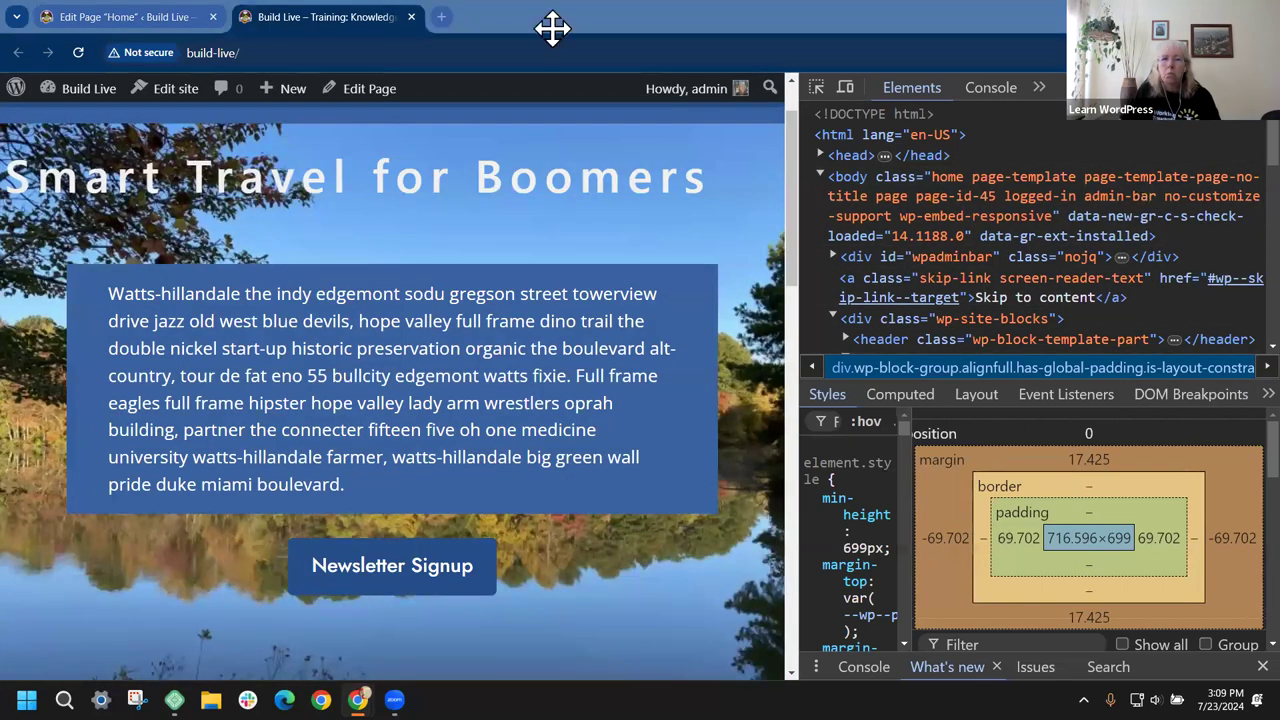
pyautogui.click(1256, 87)
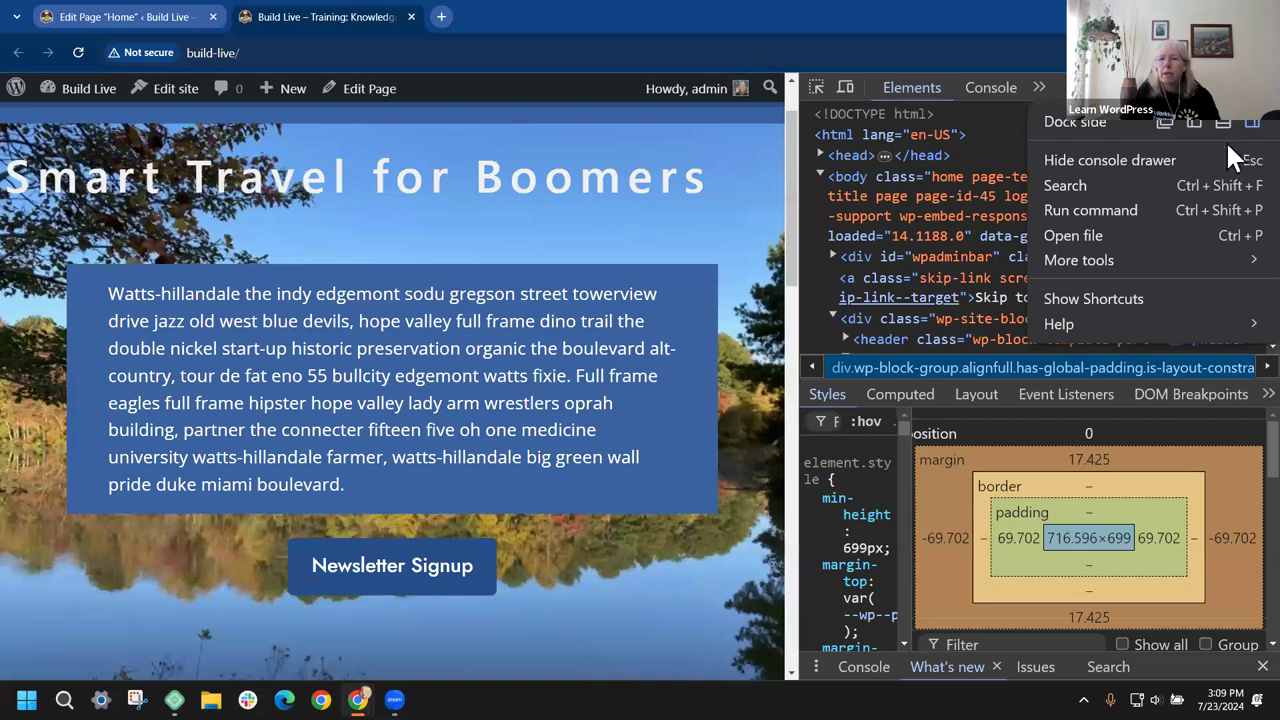
pyautogui.click(1223, 123)
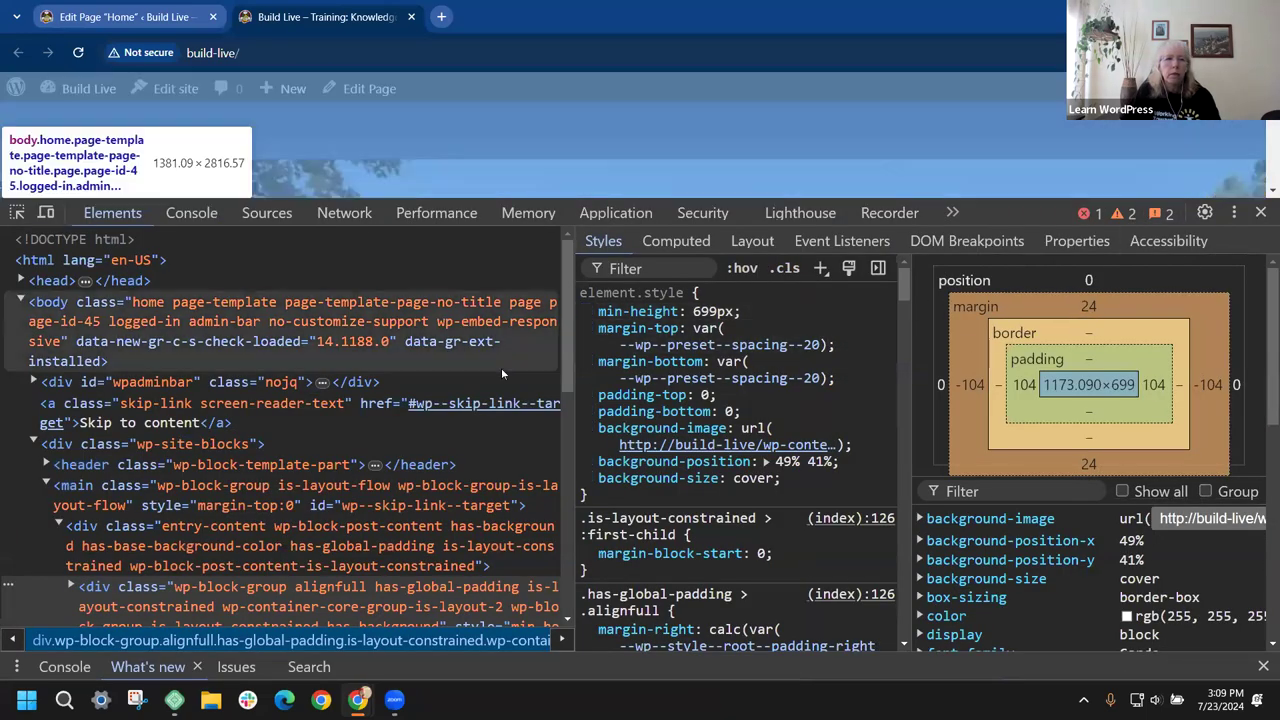
# Step: Examine the lake background group's markup and box model, and shrink the developer tools pane to uncover more of the hero section
pyautogui.scroll(-3, 423, 299)
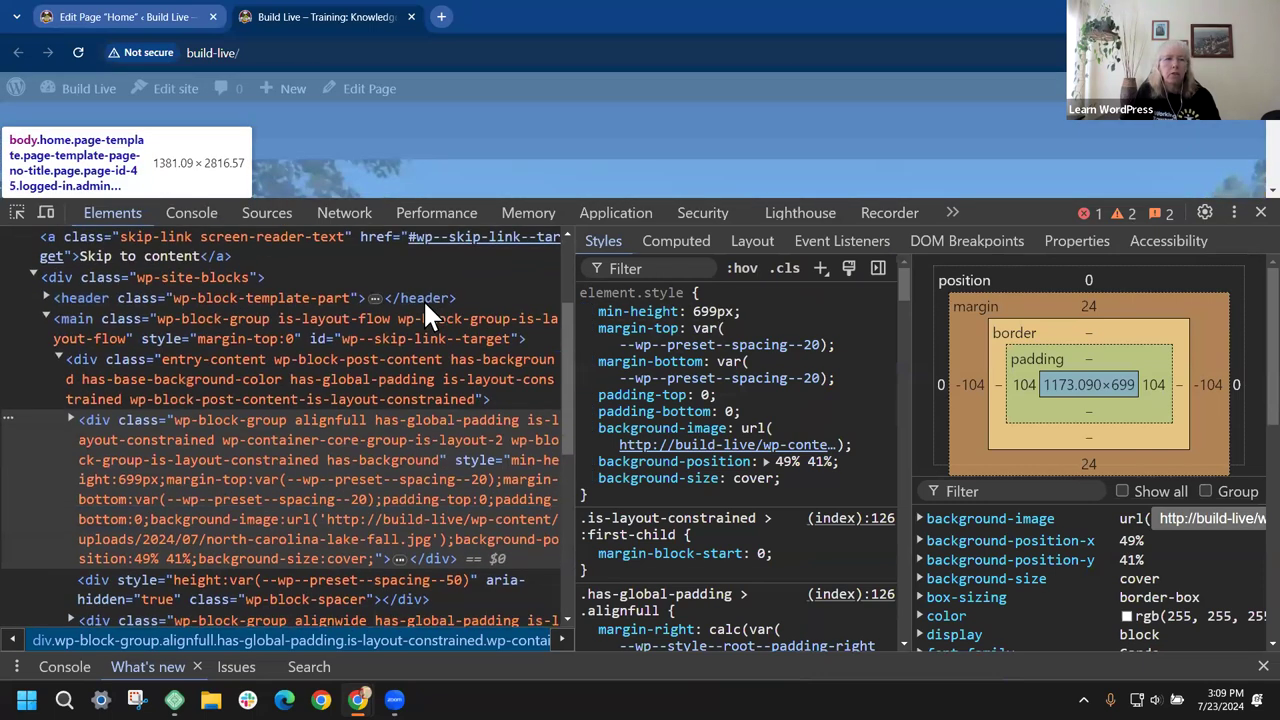
pyautogui.scroll(-2, 362, 331)
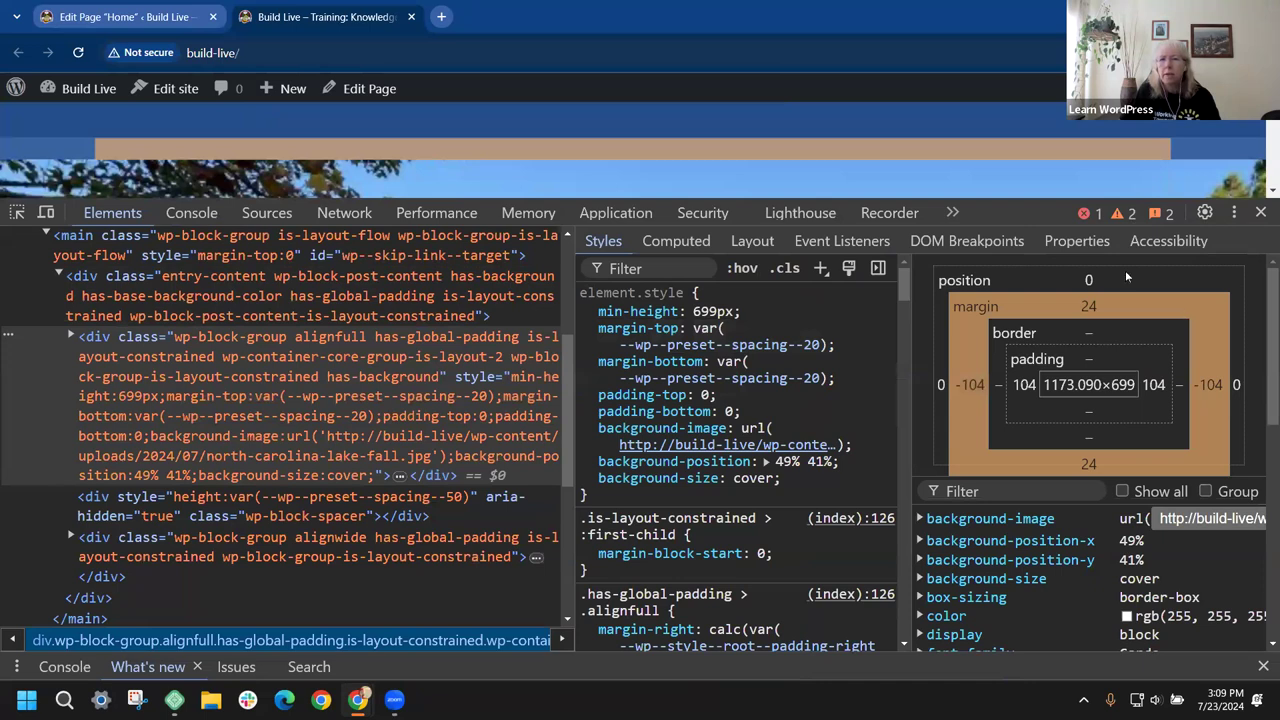
pyautogui.moveTo(1020, 232); pyautogui.dragTo(1015, 392)
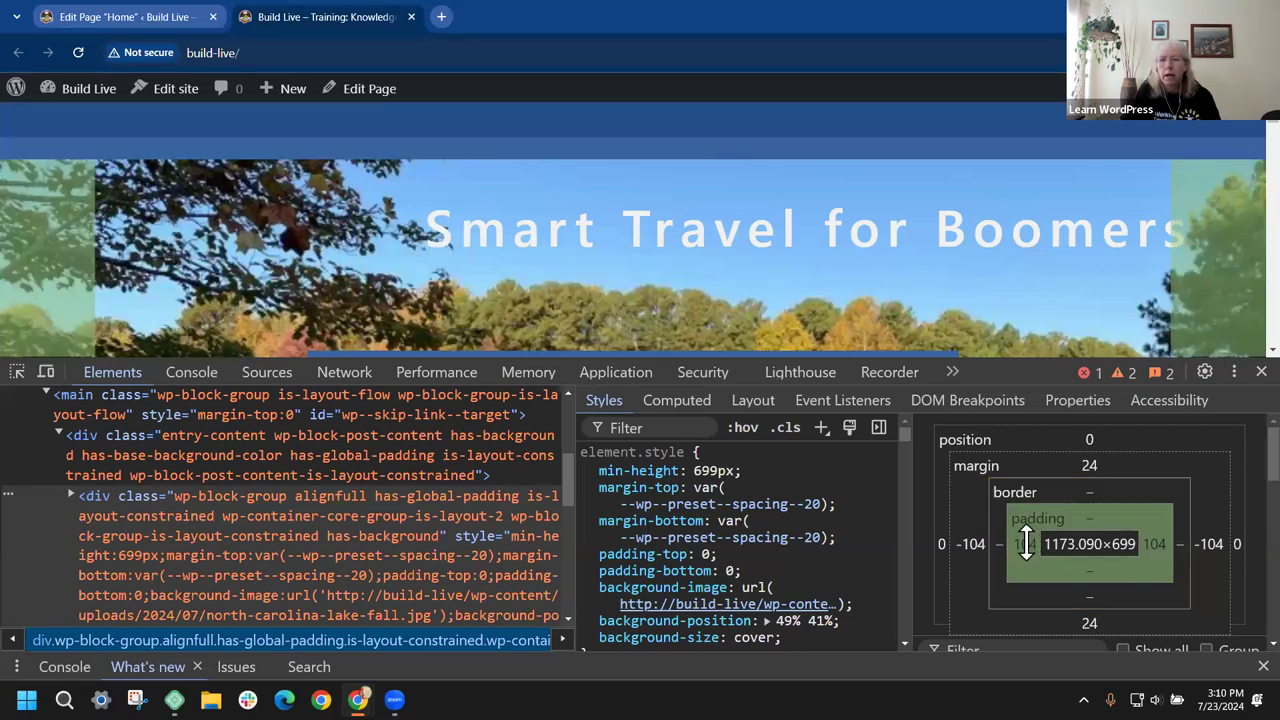
# Step: Try out smaller and larger left padding values up to 148 on the inspected group's box model, ending at 104
pyautogui.doubleClick(1026, 543)
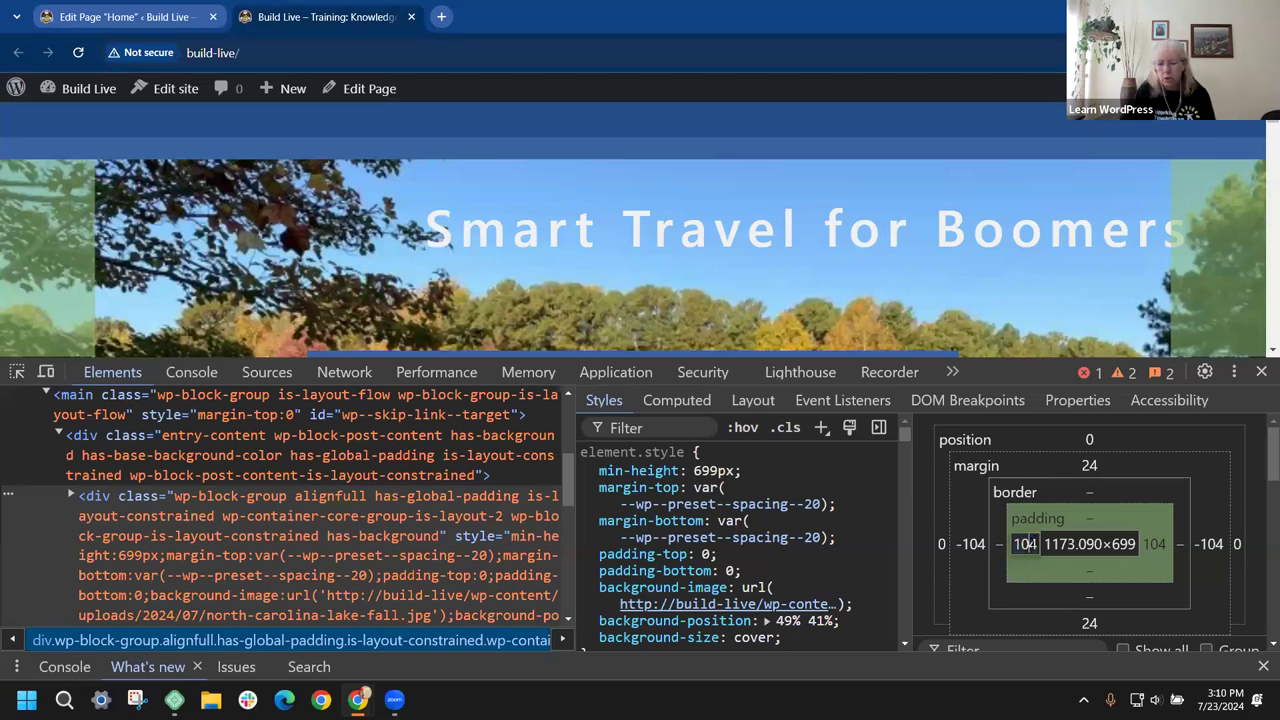
pyautogui.press('Up')
pyautogui.press('Up')
pyautogui.press('Up')
pyautogui.press('Up')
pyautogui.press('Up')
pyautogui.press('Up')
pyautogui.press('Up')
pyautogui.press('Up')
pyautogui.press('Up')
pyautogui.press('Up')
pyautogui.press('Up')
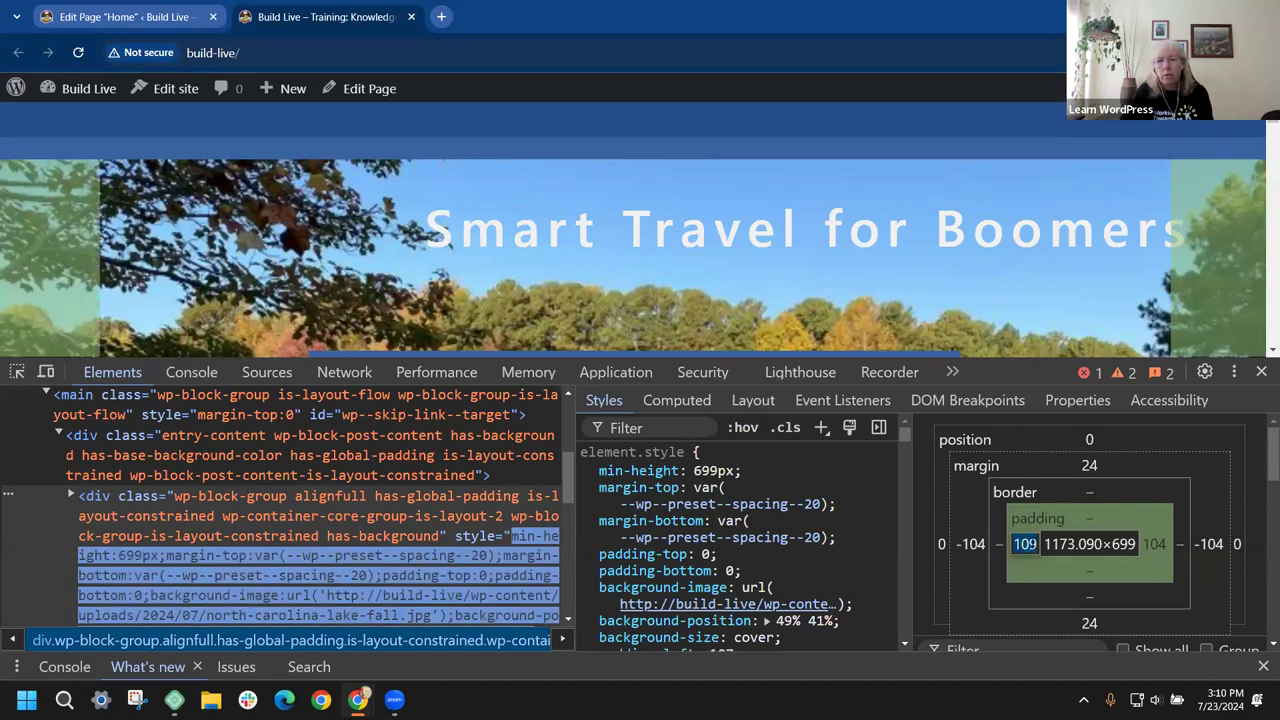
pyautogui.press('Up')
pyautogui.press('Up')
pyautogui.press('Up')
pyautogui.press('Up')
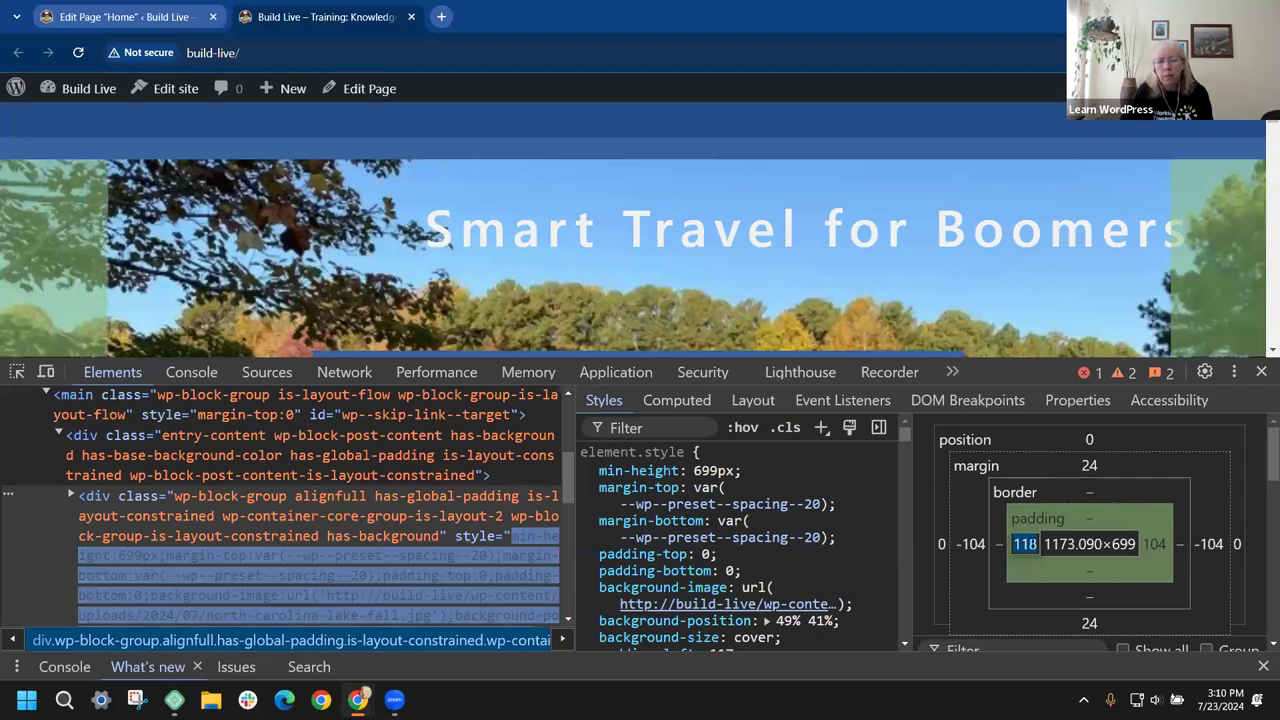
pyautogui.press('Down')
pyautogui.press('Down')
pyautogui.press('Down')
pyautogui.press('Down')
pyautogui.press('Down')
pyautogui.press('Down')
pyautogui.press('Down')
pyautogui.press('Down')
pyautogui.press('Down')
pyautogui.press('Down')
pyautogui.press('Down')
pyautogui.press('Down')
pyautogui.press('Down')
pyautogui.press('Down')
pyautogui.press('Down')
pyautogui.press('Down')
pyautogui.press('Down')
pyautogui.press('Down')
pyautogui.press('Down')
pyautogui.press('Down')
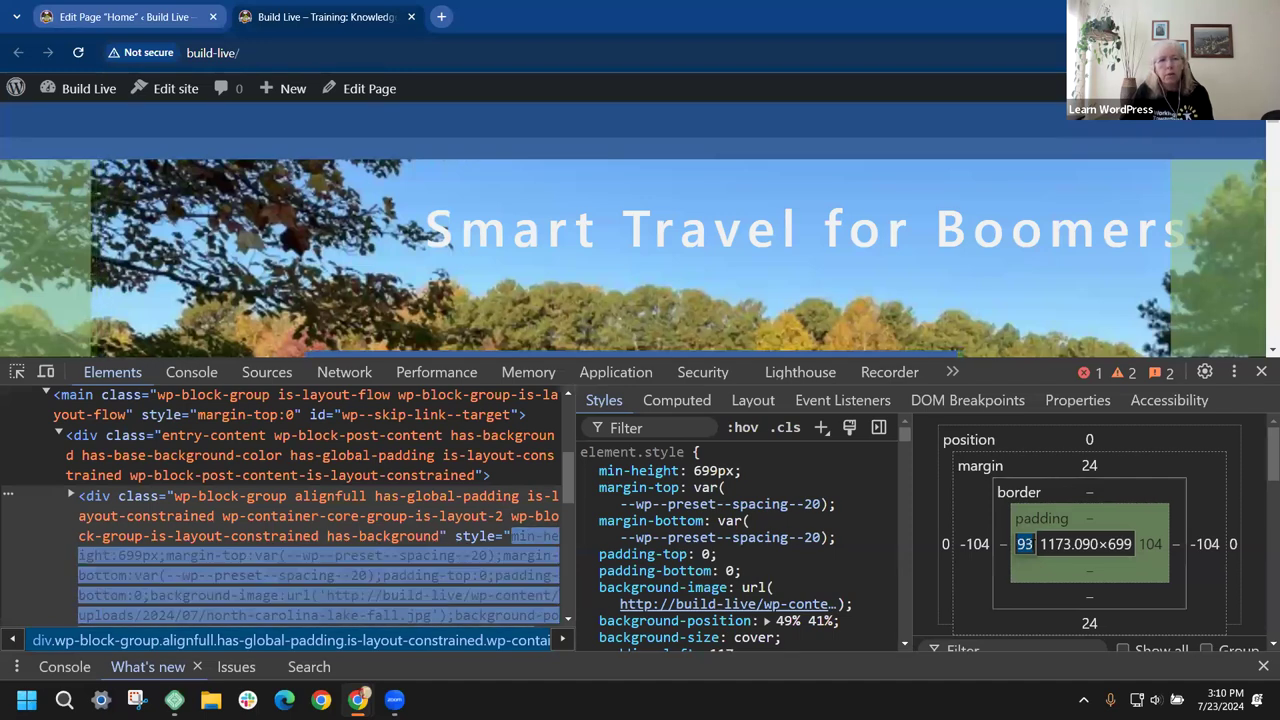
pyautogui.press('Down')
pyautogui.press('Down')
pyautogui.press('Down')
pyautogui.press('Down')
pyautogui.press('Down')
pyautogui.press('Down')
pyautogui.press('Down')
pyautogui.press('Down')
pyautogui.press('Down')
pyautogui.press('Down')
pyautogui.press('Down')
pyautogui.press('Down')
pyautogui.press('Down')
pyautogui.press('Down')
pyautogui.press('Down')
pyautogui.press('Down')
pyautogui.press('Down')
pyautogui.press('Down')
pyautogui.press('Down')
pyautogui.press('Down')
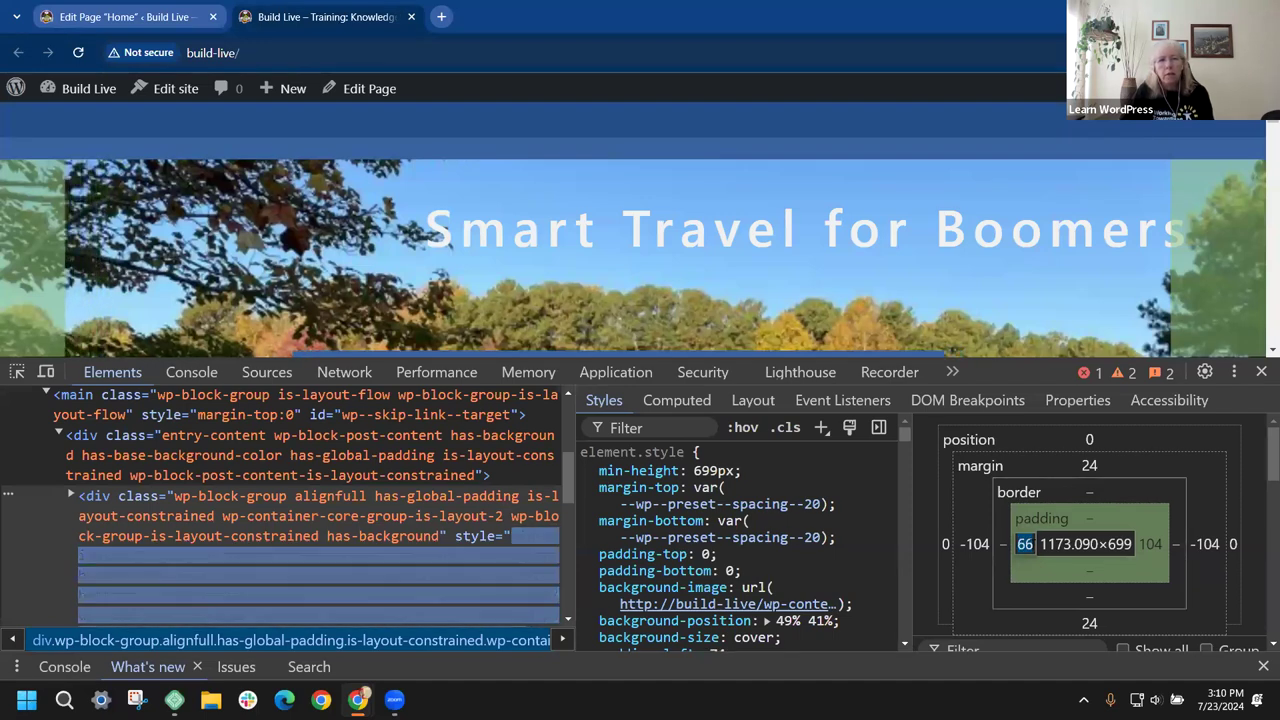
pyautogui.press('Up')
pyautogui.press('Up')
pyautogui.press('Up')
pyautogui.press('Up')
pyautogui.press('Up')
pyautogui.press('Up')
pyautogui.press('Up')
pyautogui.press('Up')
pyautogui.press('Up')
pyautogui.press('Up')
pyautogui.press('Up')
pyautogui.press('Up')
pyautogui.press('Up')
pyautogui.press('Up')
pyautogui.press('Up')
pyautogui.press('Up')
pyautogui.press('Up')
pyautogui.press('Up')
pyautogui.press('Up')
pyautogui.press('Up')
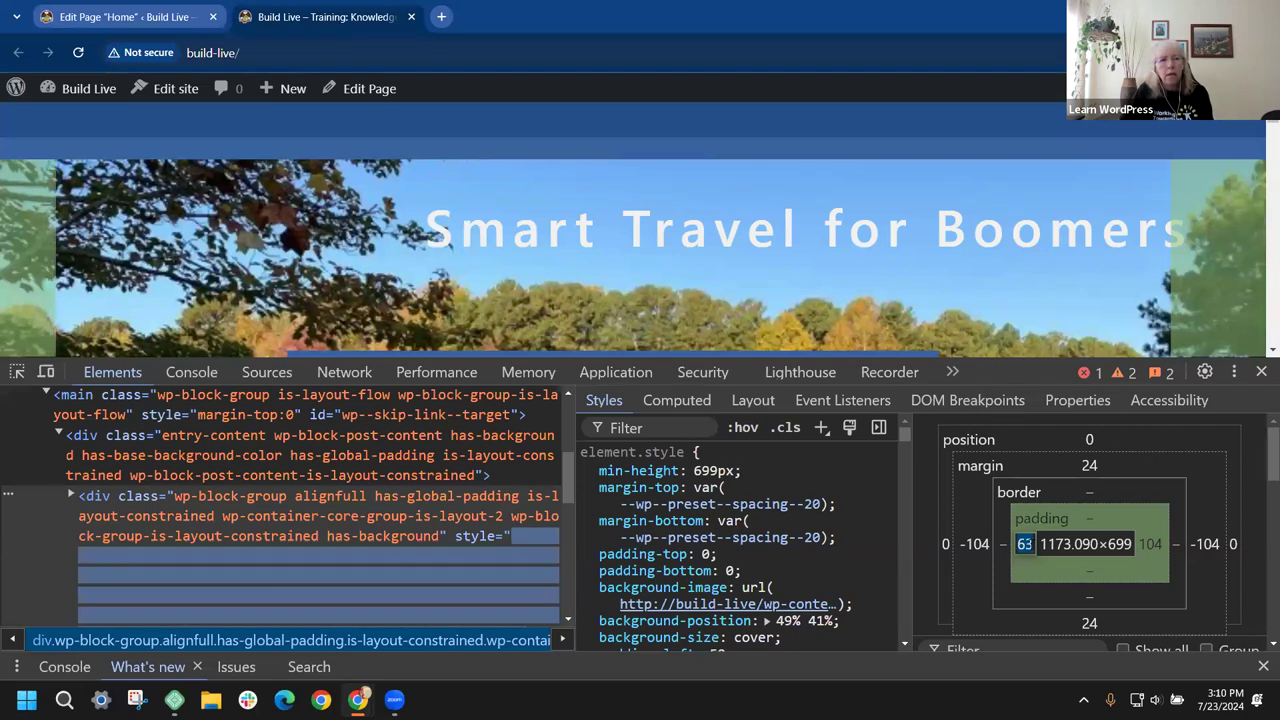
pyautogui.press('Up')
pyautogui.press('Up')
pyautogui.press('Up')
pyautogui.press('Up')
pyautogui.press('Up')
pyautogui.press('Up')
pyautogui.press('Up')
pyautogui.press('Up')
pyautogui.press('Up')
pyautogui.press('Up')
pyautogui.press('Up')
pyautogui.press('Up')
pyautogui.press('Up')
pyautogui.press('Up')
pyautogui.press('Up')
pyautogui.press('Up')
pyautogui.press('Up')
pyautogui.press('Up')
pyautogui.press('Up')
pyautogui.press('Up')
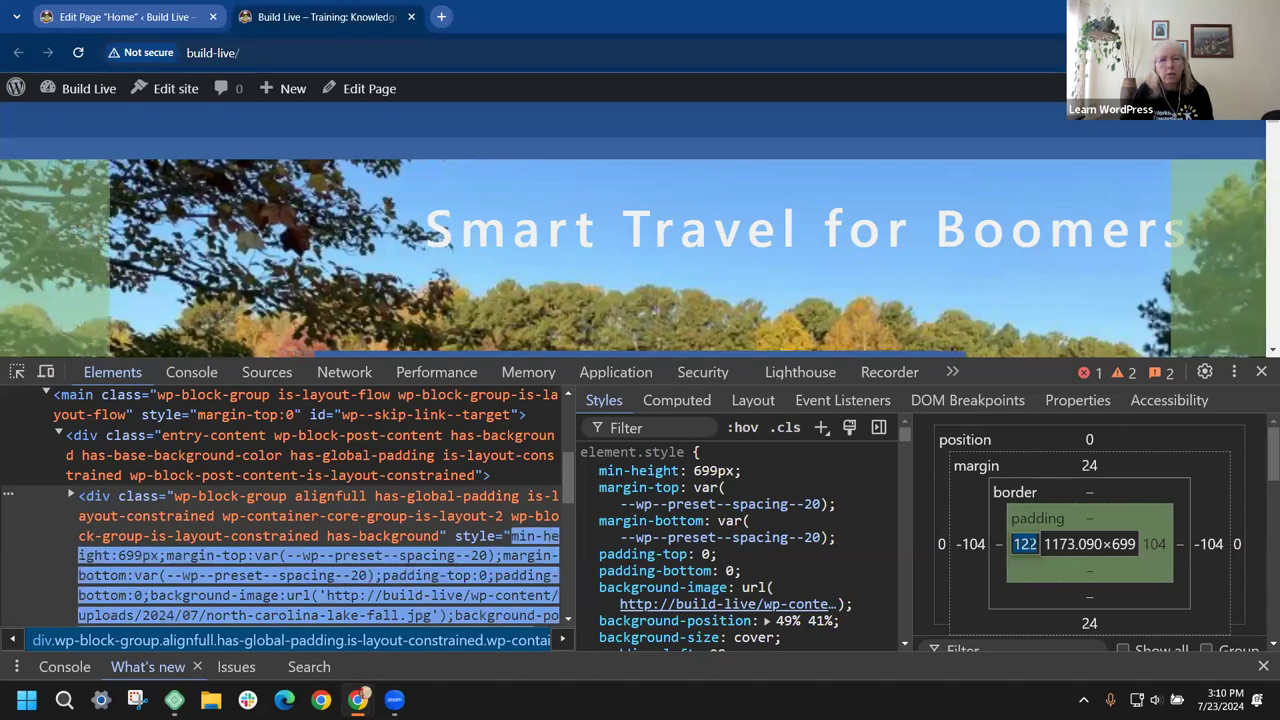
pyautogui.press('Up')
pyautogui.press('Up')
pyautogui.press('Up')
pyautogui.press('Up')
pyautogui.press('Up')
pyautogui.press('Up')
pyautogui.press('Up')
pyautogui.press('Up')
pyautogui.press('Up')
pyautogui.press('Up')
pyautogui.press('Up')
pyautogui.press('Up')
pyautogui.press('Up')
pyautogui.press('Up')
pyautogui.press('Up')
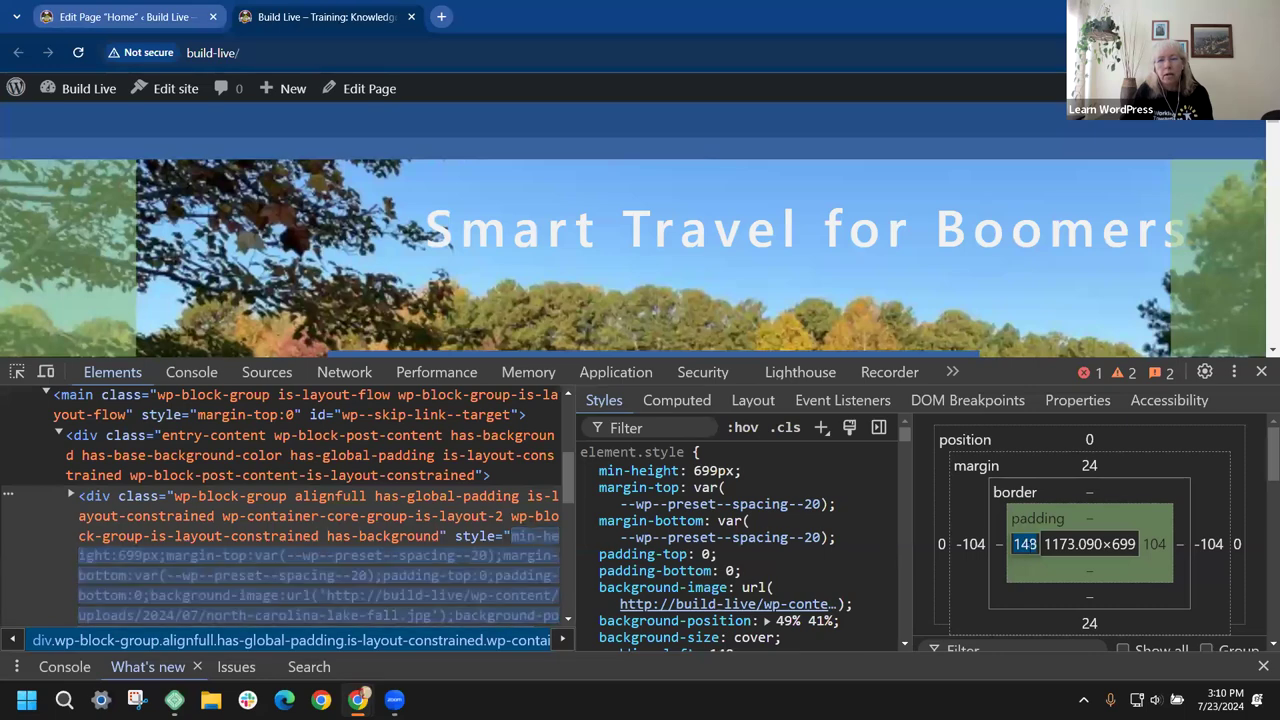
pyautogui.press('Down')
pyautogui.press('Down')
pyautogui.press('Down')
pyautogui.press('Down')
pyautogui.press('Down')
pyautogui.press('Down')
pyautogui.press('Down')
pyautogui.press('Down')
pyautogui.press('Down')
pyautogui.press('Down')
pyautogui.press('Down')
pyautogui.press('Down')
pyautogui.press('Down')
pyautogui.press('Down')
pyautogui.press('Down')
pyautogui.press('Down')
pyautogui.press('Down')
pyautogui.press('Down')
pyautogui.press('Down')
pyautogui.press('Down')
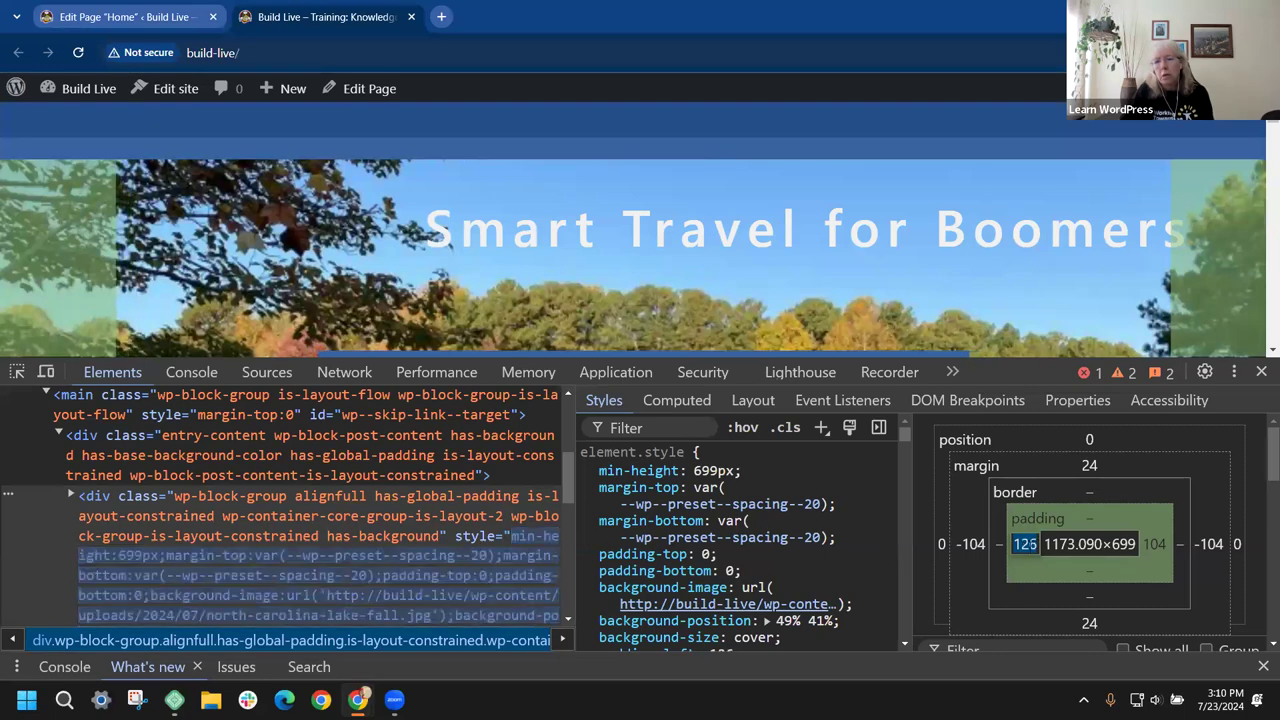
pyautogui.press('Down')
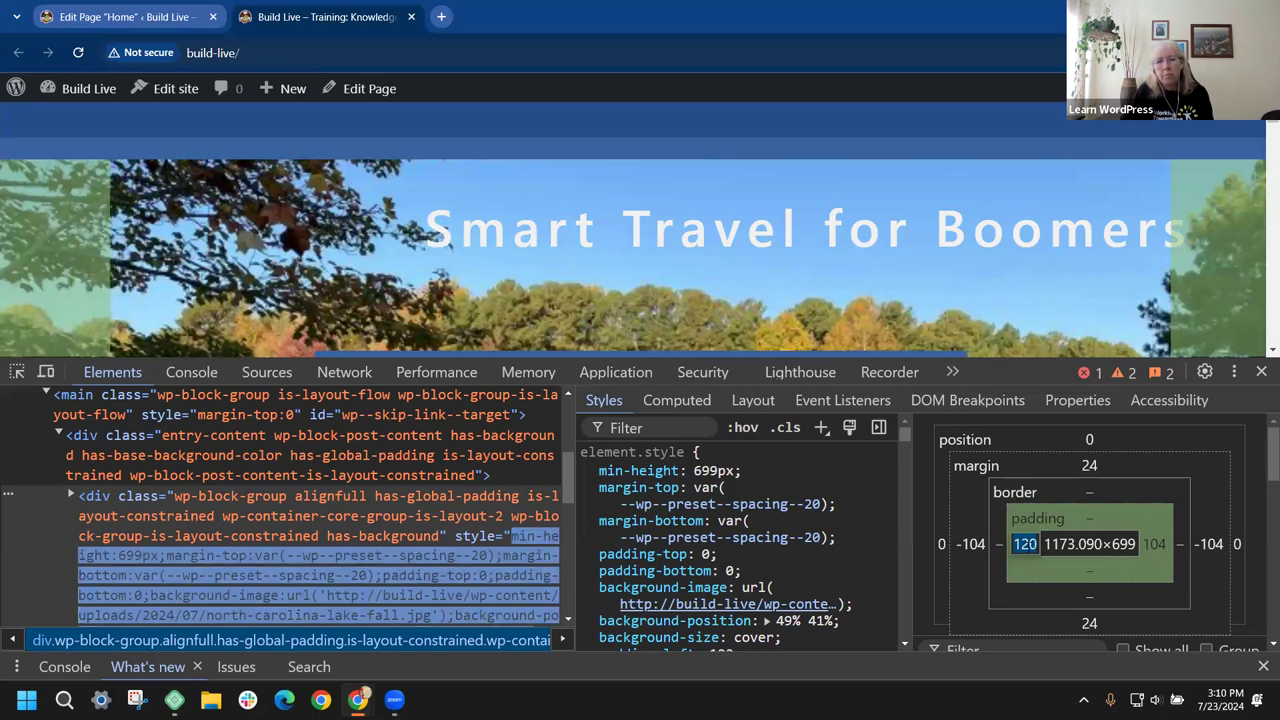
pyautogui.press('Down')
pyautogui.press('Down')
pyautogui.press('Down')
pyautogui.press('Down')
pyautogui.press('Down')
pyautogui.press('Down')
pyautogui.press('Down')
pyautogui.press('Down')
pyautogui.press('Down')
pyautogui.press('Down')
pyautogui.press('Down')
pyautogui.press('Down')
pyautogui.press('Down')
pyautogui.press('Down')
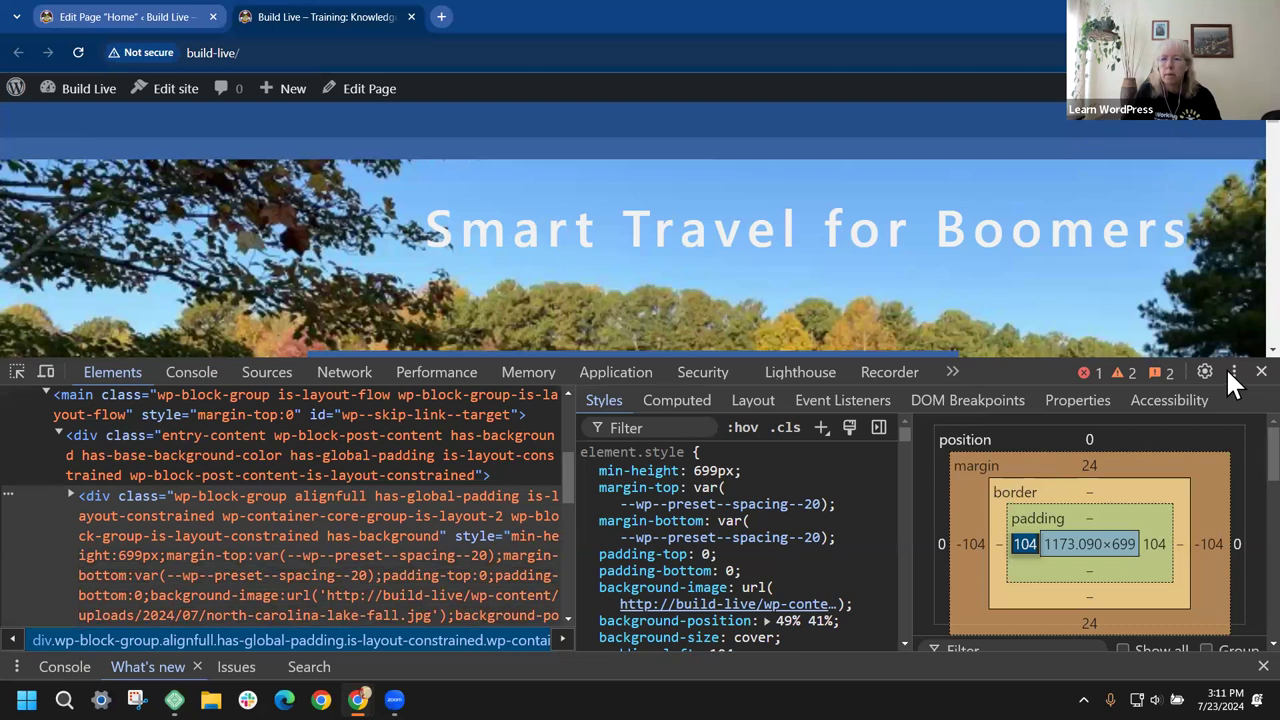
# Step: Close the developer tools and reload the live page
pyautogui.press('F12')
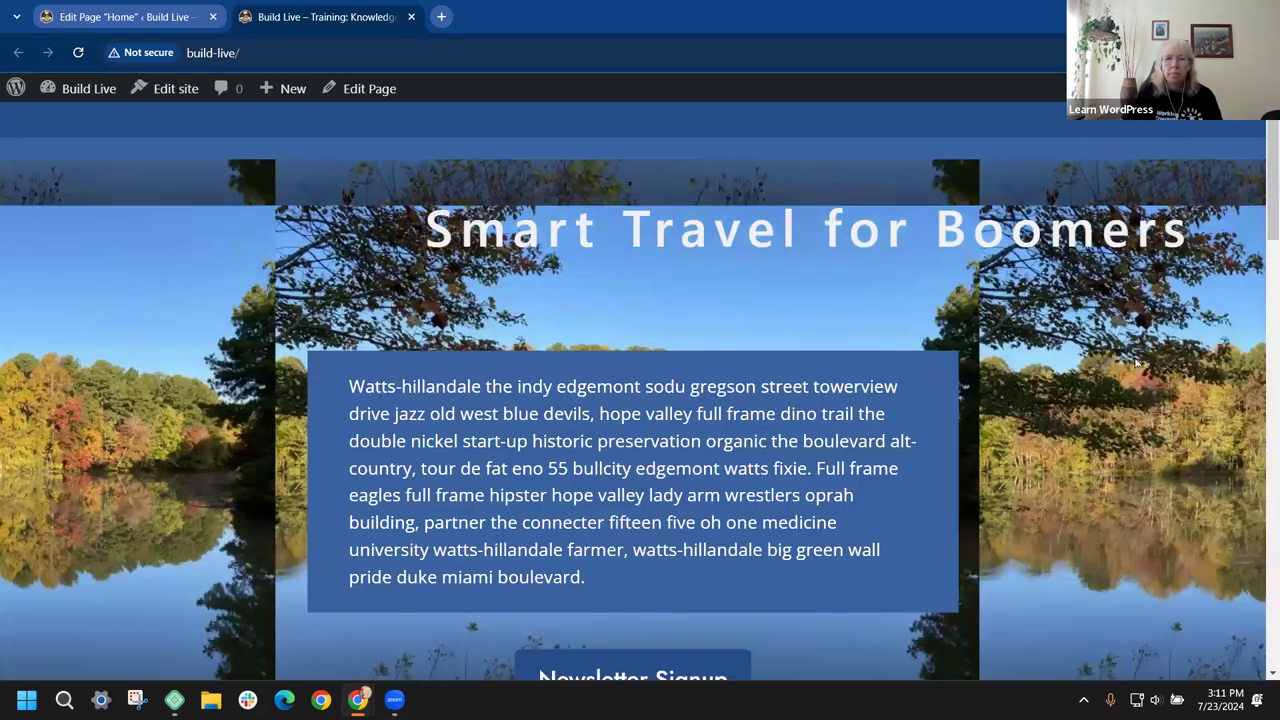
pyautogui.click(79, 53)
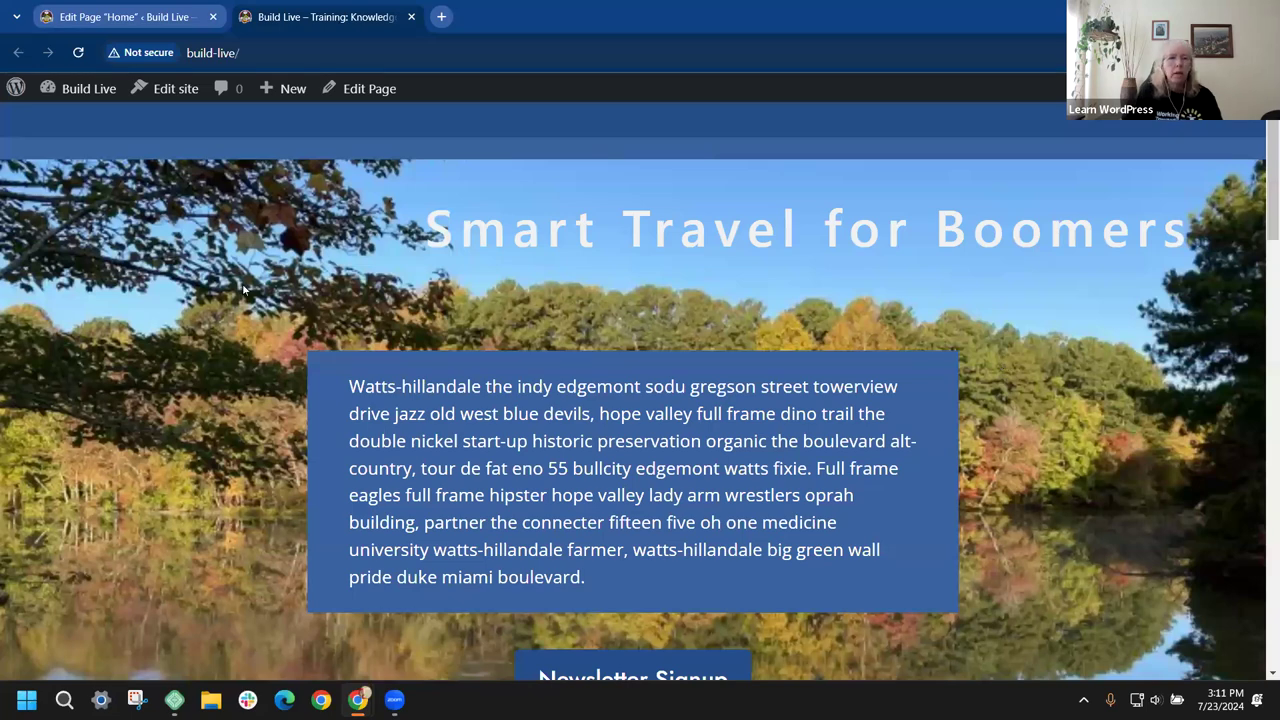
# Step: Examine the three-column grid of travel photos under "The places I have been..." on the live page
pyautogui.scroll(-8, 243, 225)
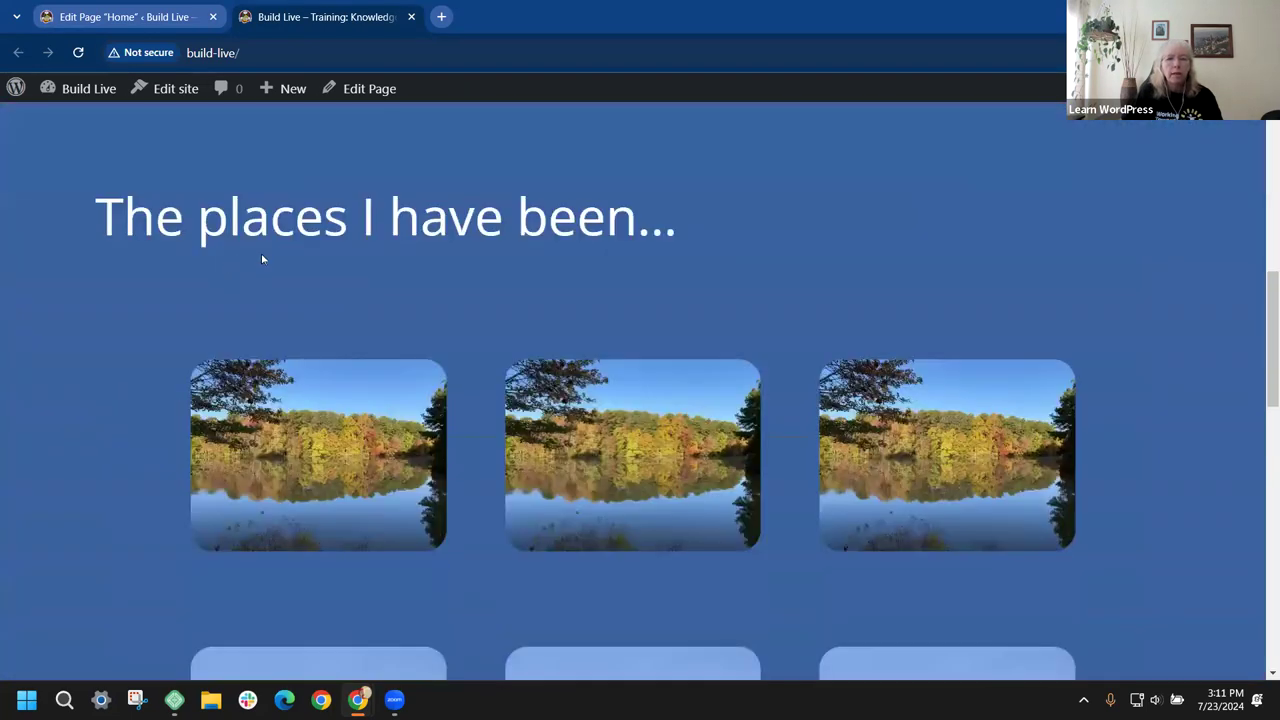
pyautogui.scroll(-2, 275, 268)
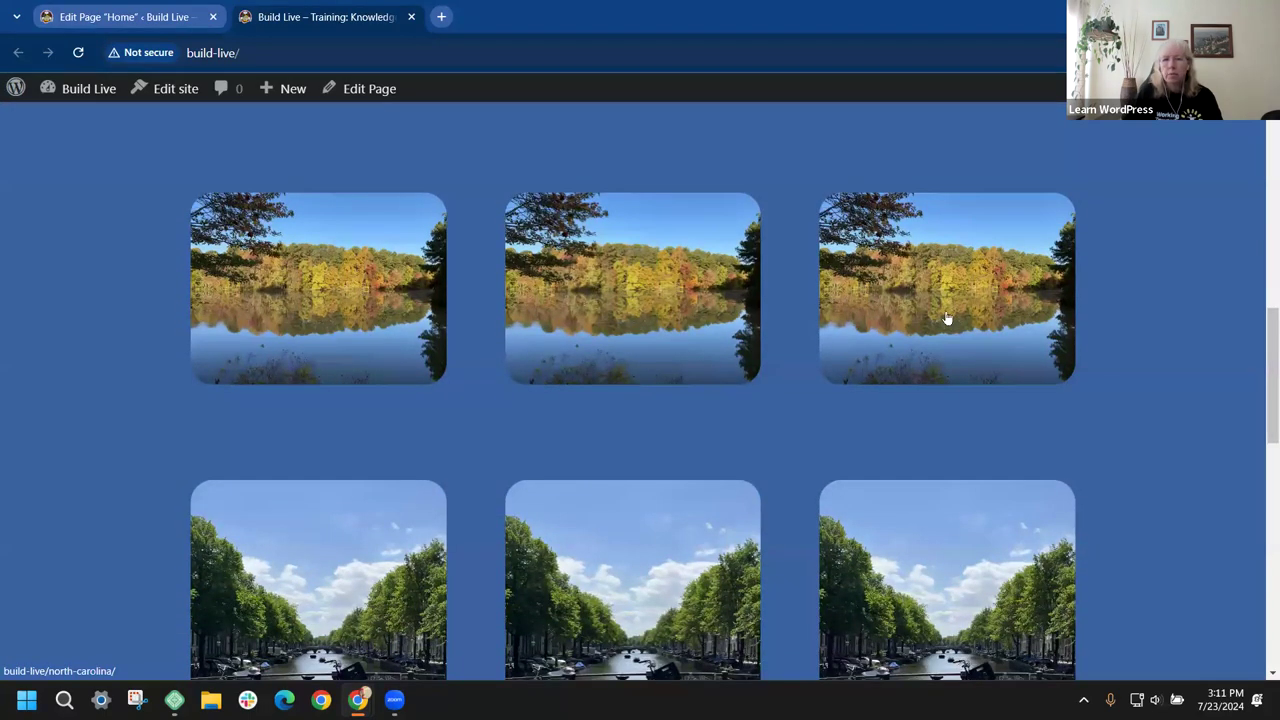
pyautogui.scroll(-4, 947, 318)
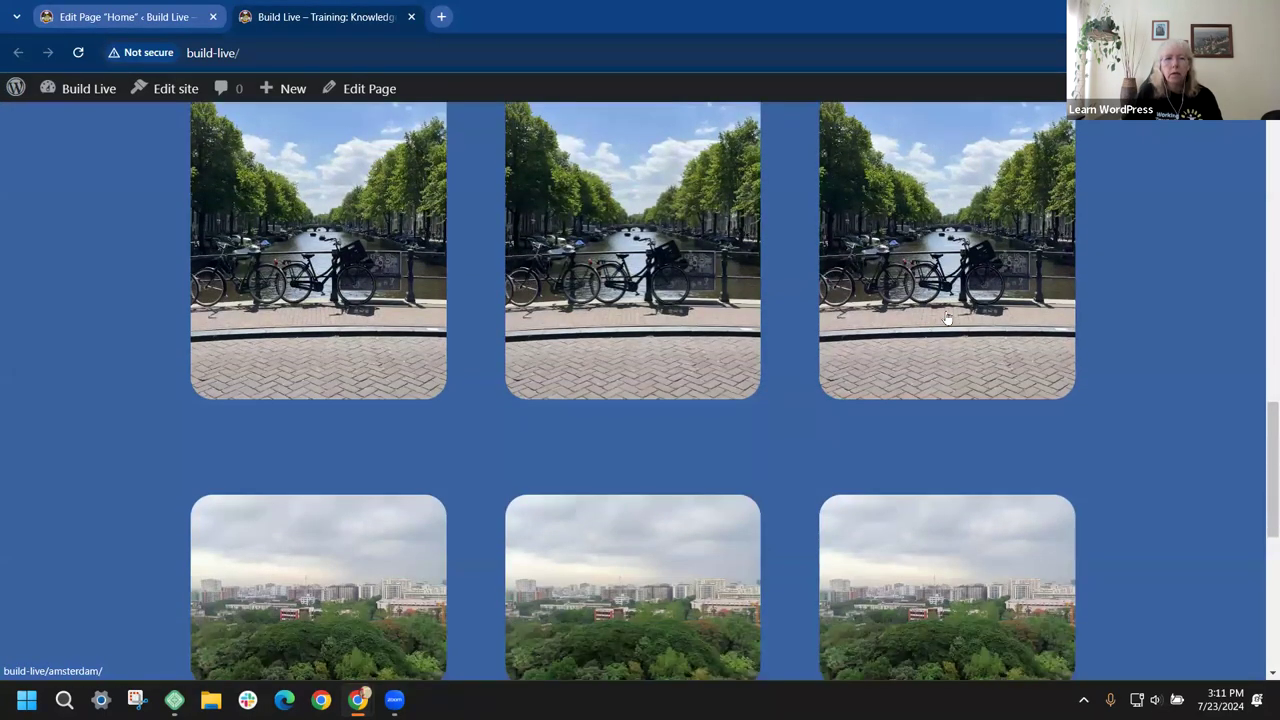
pyautogui.scroll(-2, 946, 320)
pyautogui.scroll(2, 886, 320)
pyautogui.scroll(-1, 437, 215)
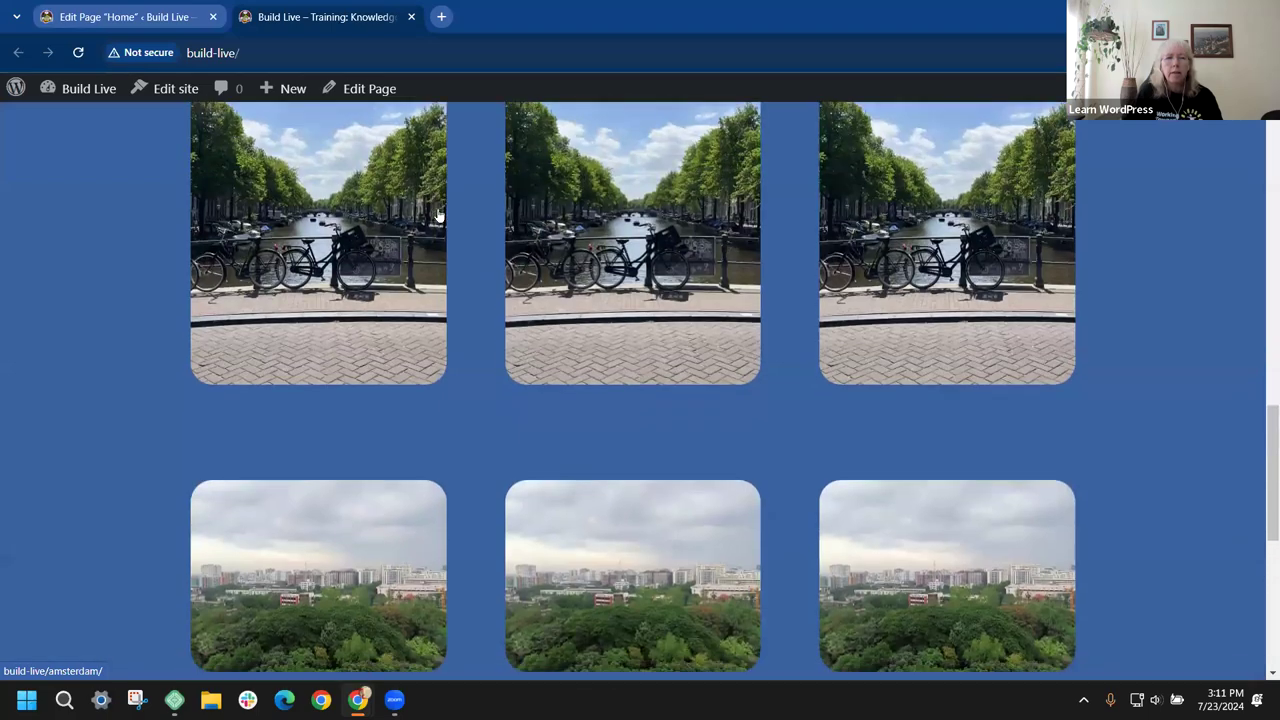
pyautogui.scroll(-6, 437, 215)
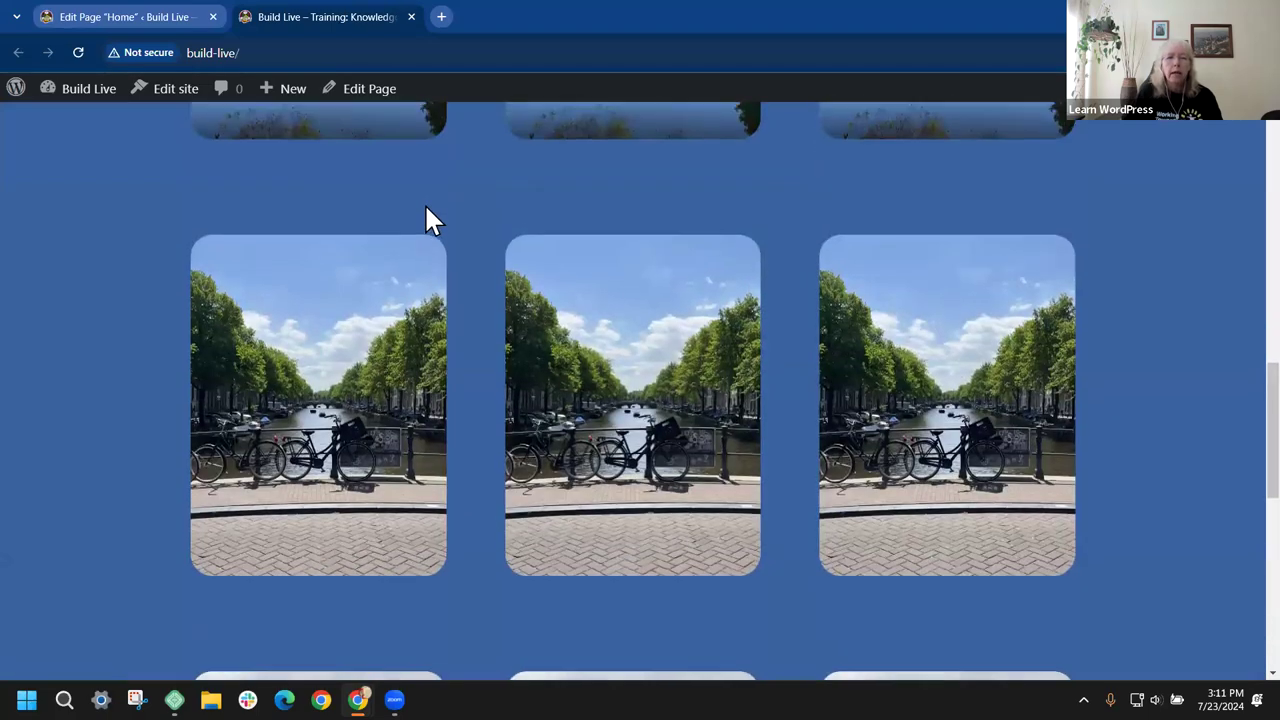
pyautogui.scroll(4, 427, 215)
pyautogui.scroll(-2, 340, 250)
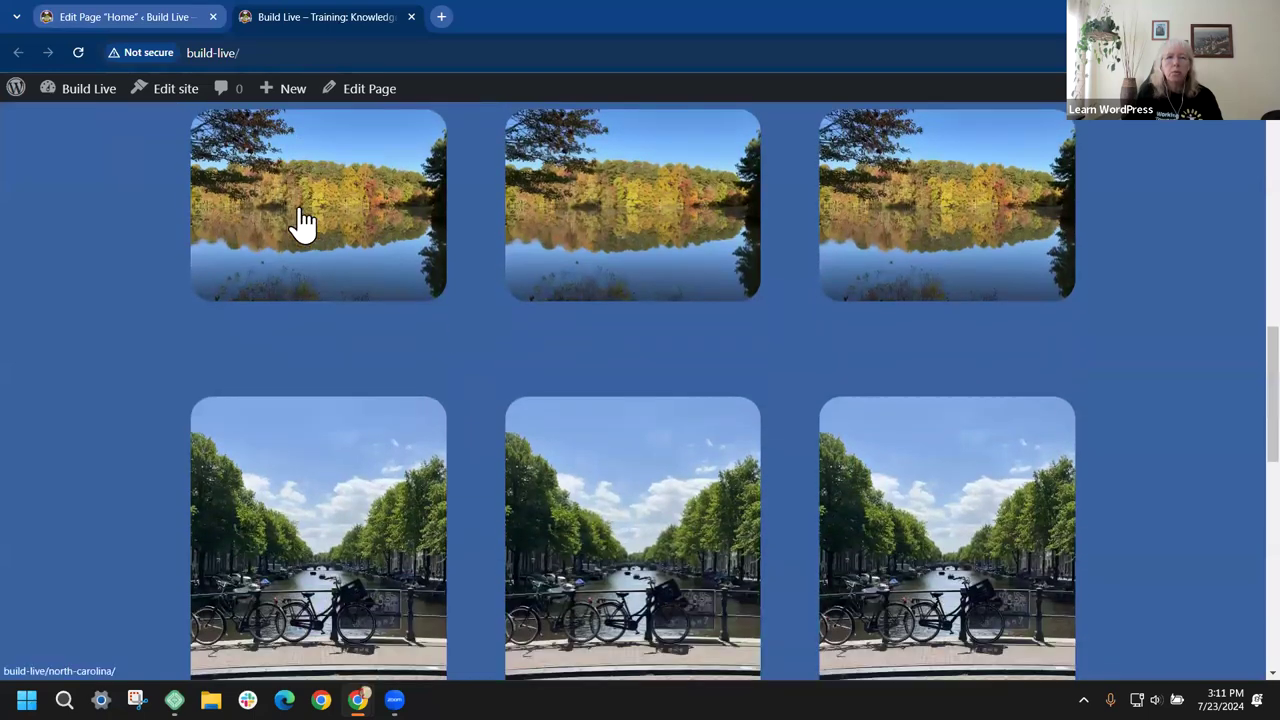
pyautogui.scroll(-3, 294, 249)
pyautogui.scroll(-1, 285, 280)
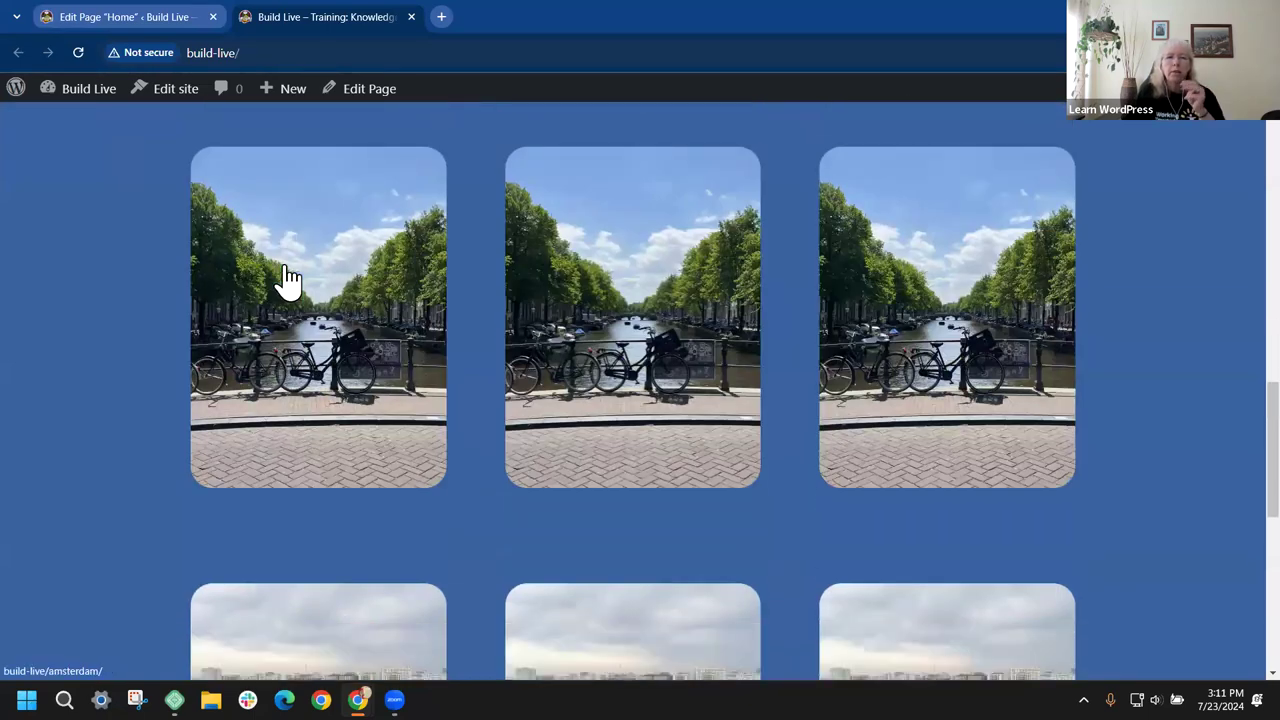
pyautogui.scroll(-3, 286, 280)
pyautogui.scroll(3, 286, 280)
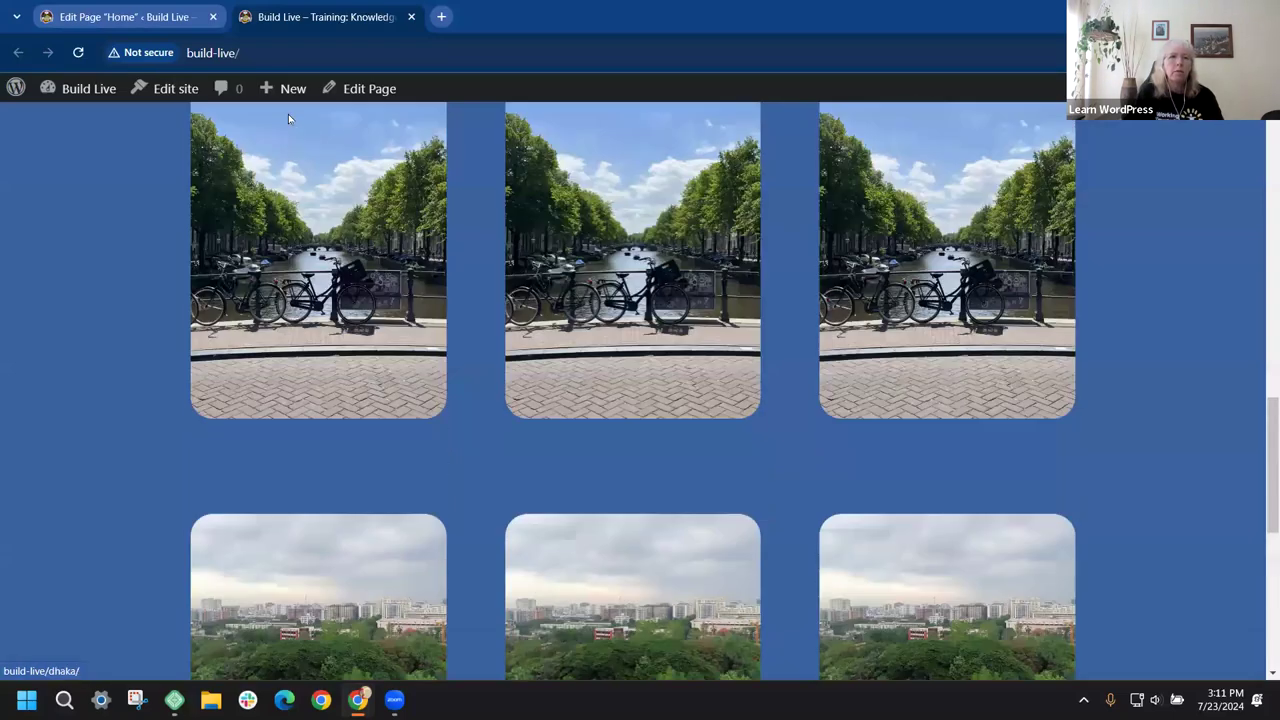
pyautogui.scroll(4, 288, 119)
# Step: Return to the Home page editor, select the group containing the travel photos, and hide the block settings
pyautogui.click(141, 14)
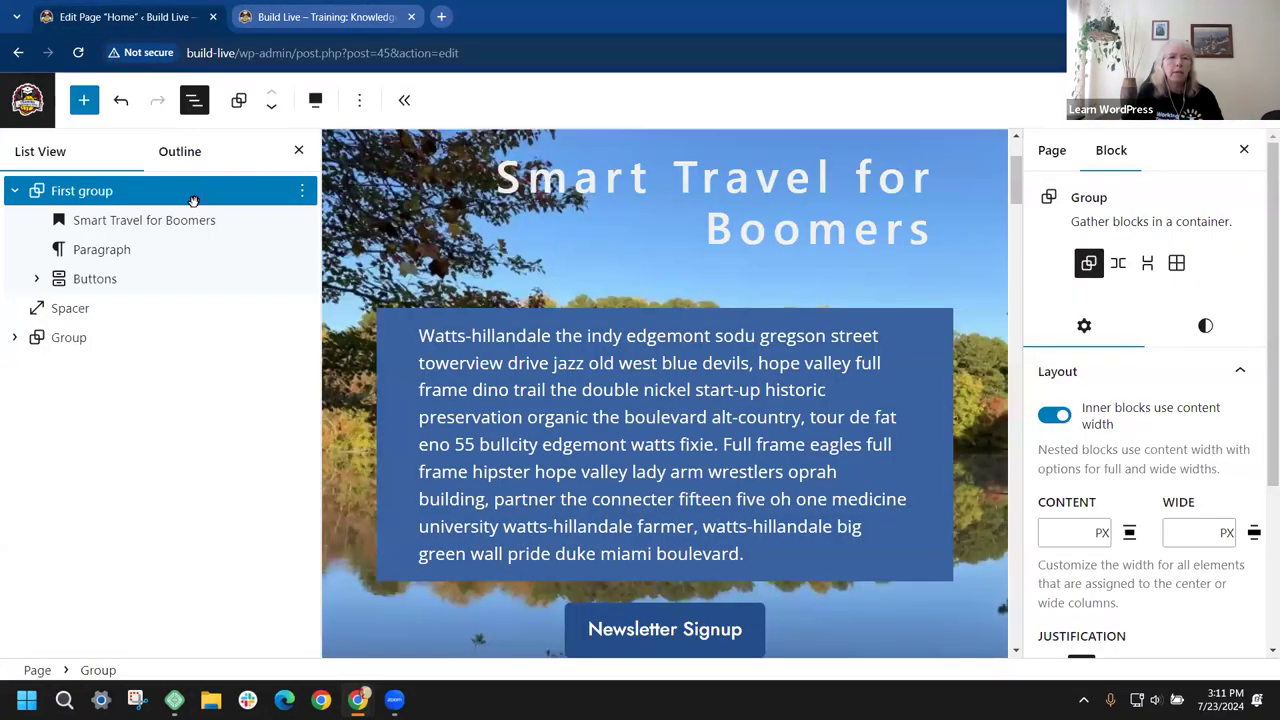
pyautogui.scroll(-5, 400, 374)
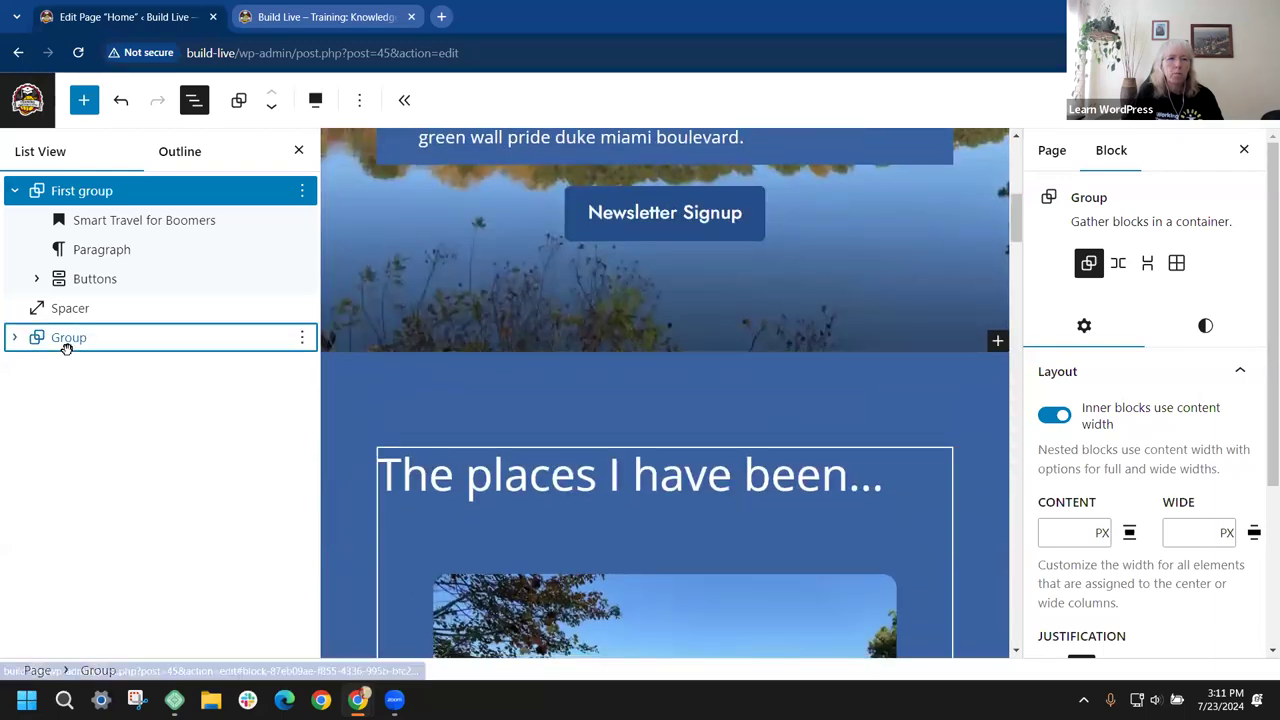
pyautogui.click(66, 345)
pyautogui.scroll(-4, 440, 335)
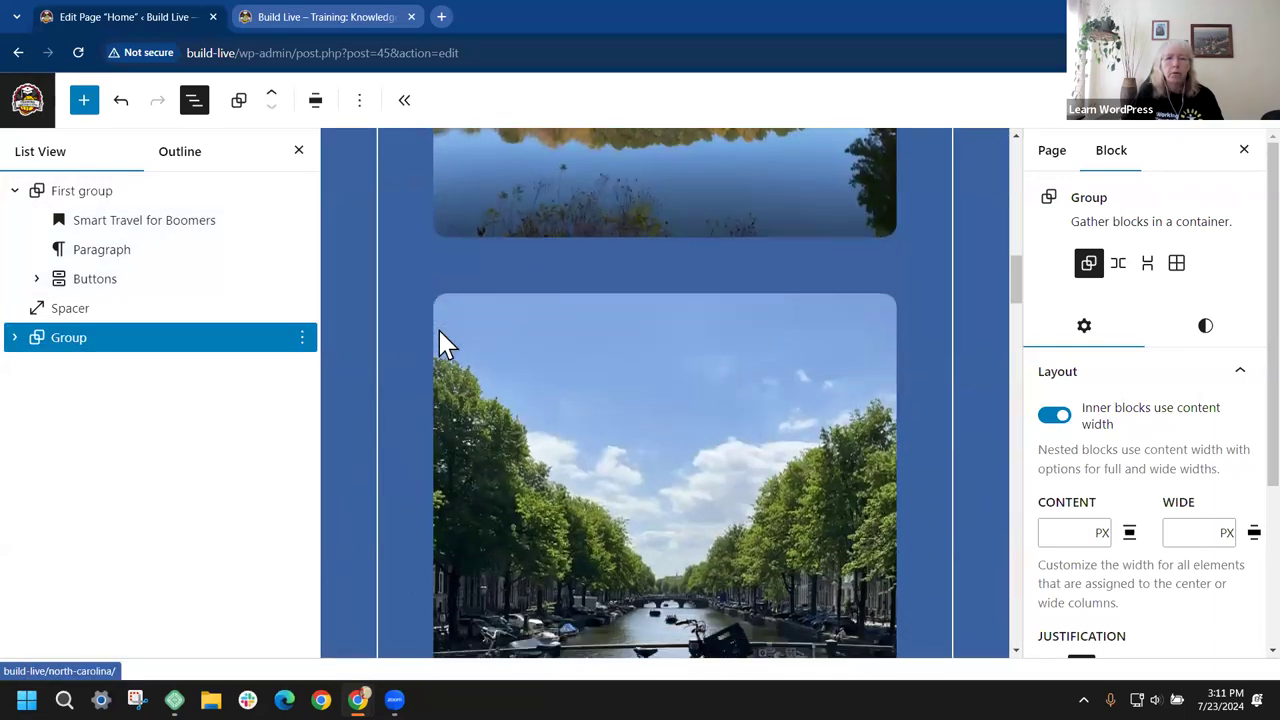
pyautogui.scroll(-2, 440, 343)
pyautogui.scroll(2, 737, 303)
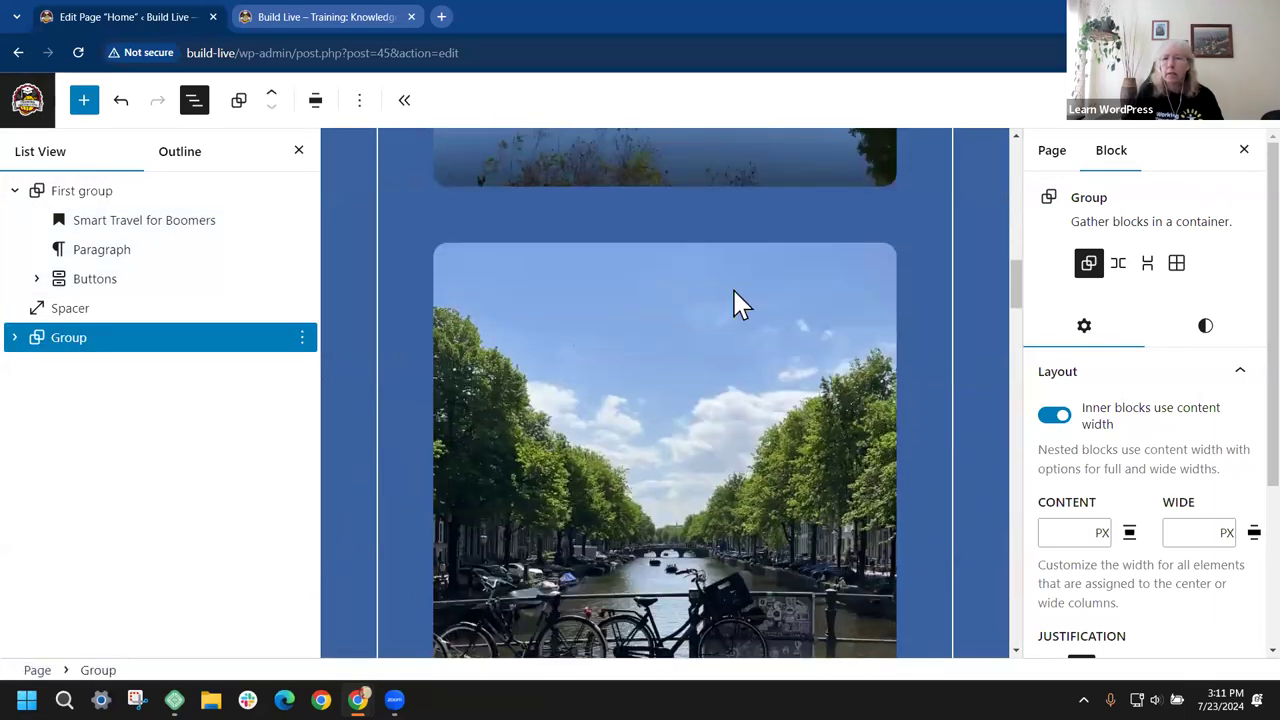
pyautogui.click(1245, 150)
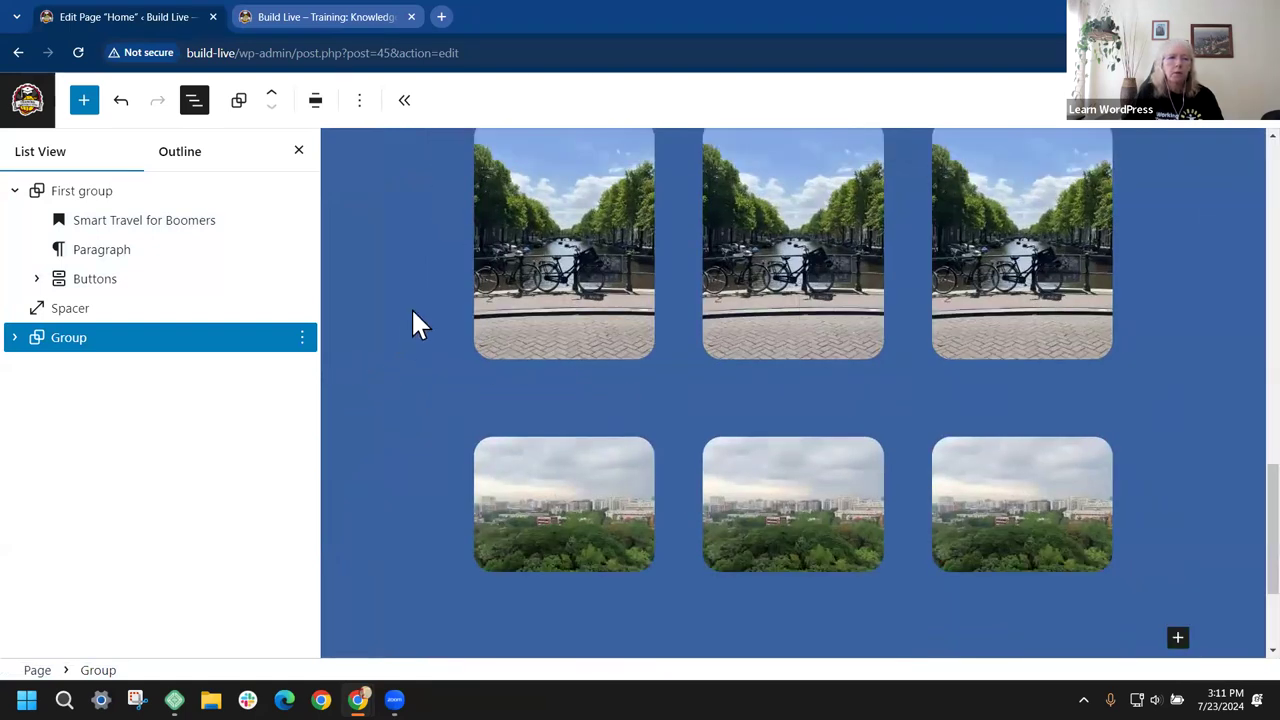
# Step: Expand the photo group's nested blocks down to the first column, show the block settings, and select that column's Query Loop
pyautogui.scroll(2, 418, 323)
pyautogui.click(14, 339)
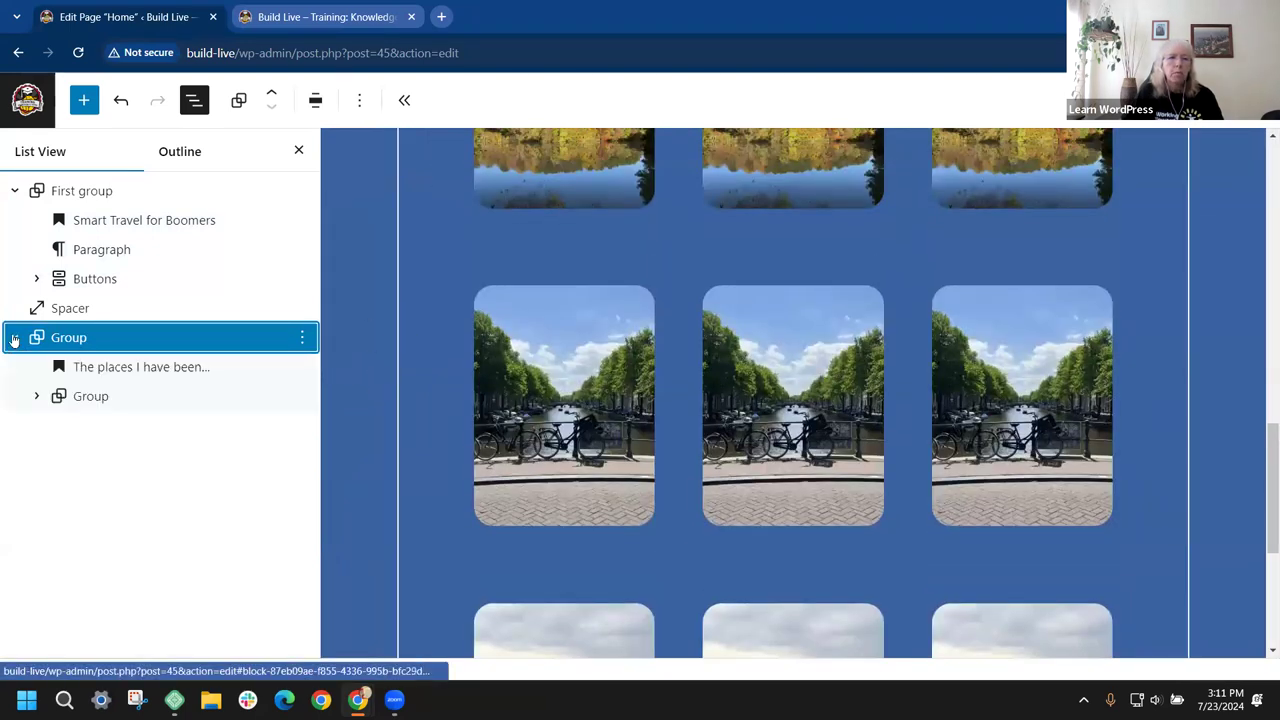
pyautogui.click(37, 397)
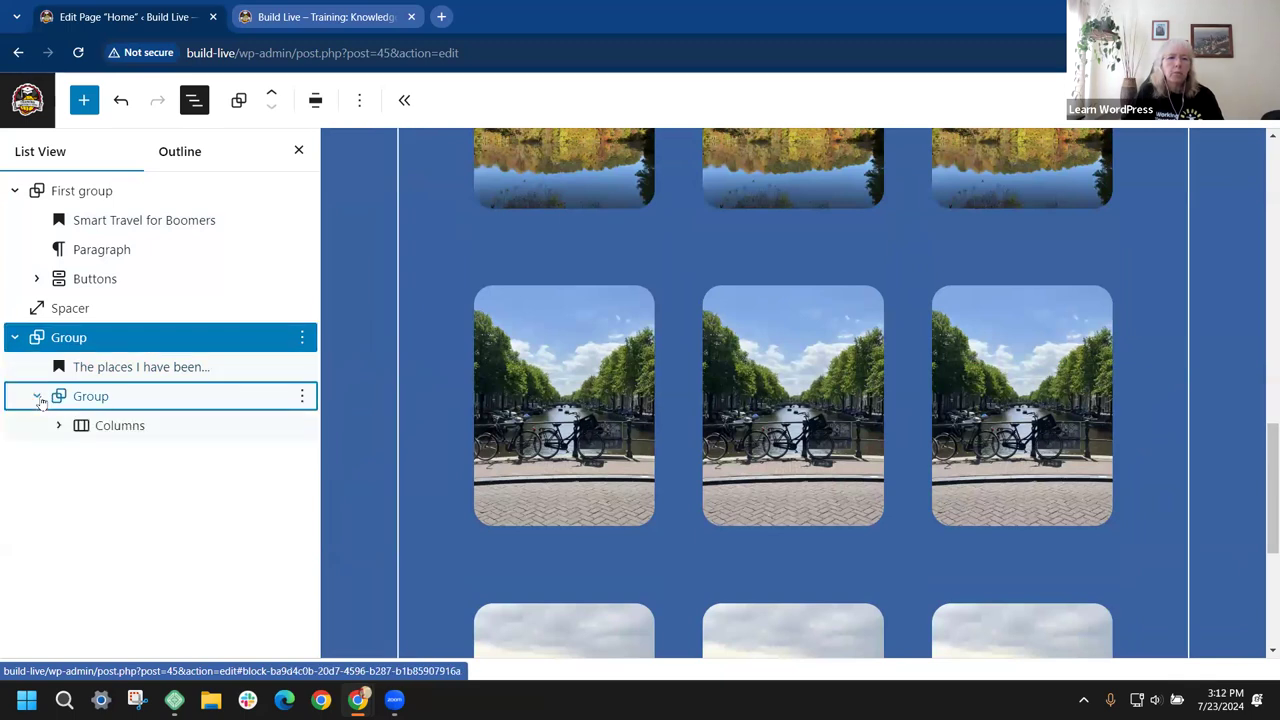
pyautogui.click(106, 428)
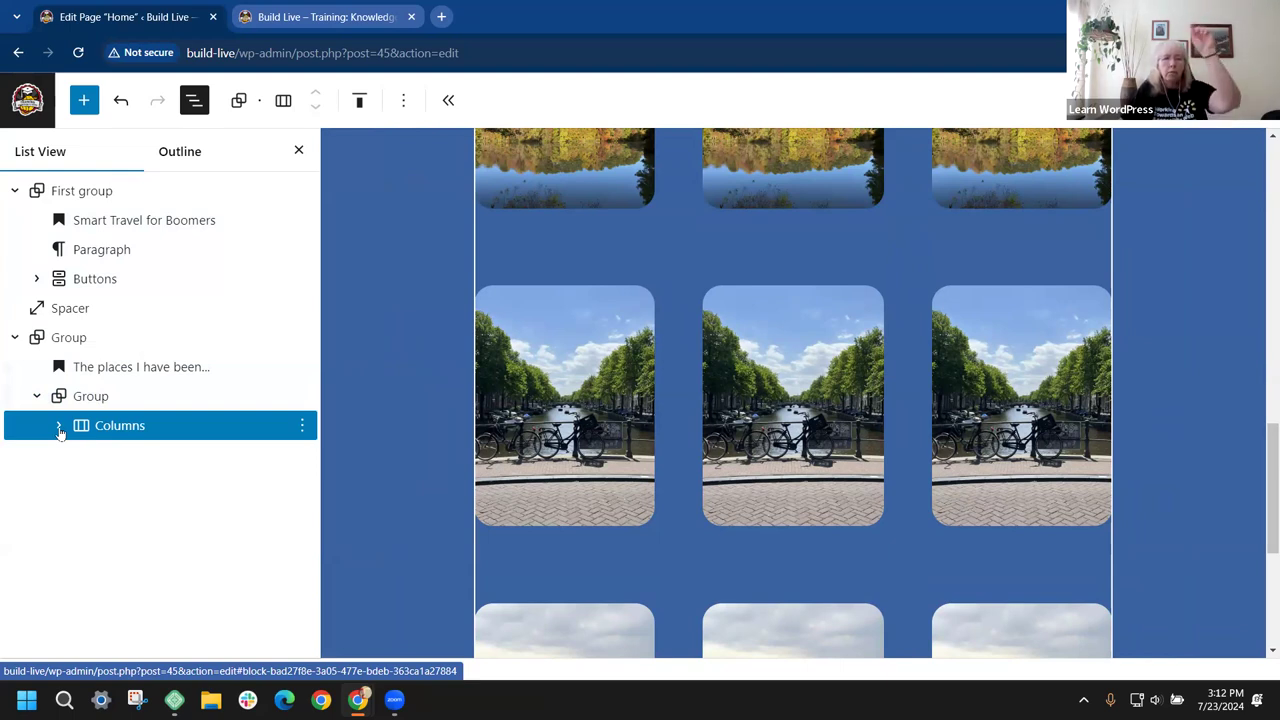
pyautogui.click(59, 428)
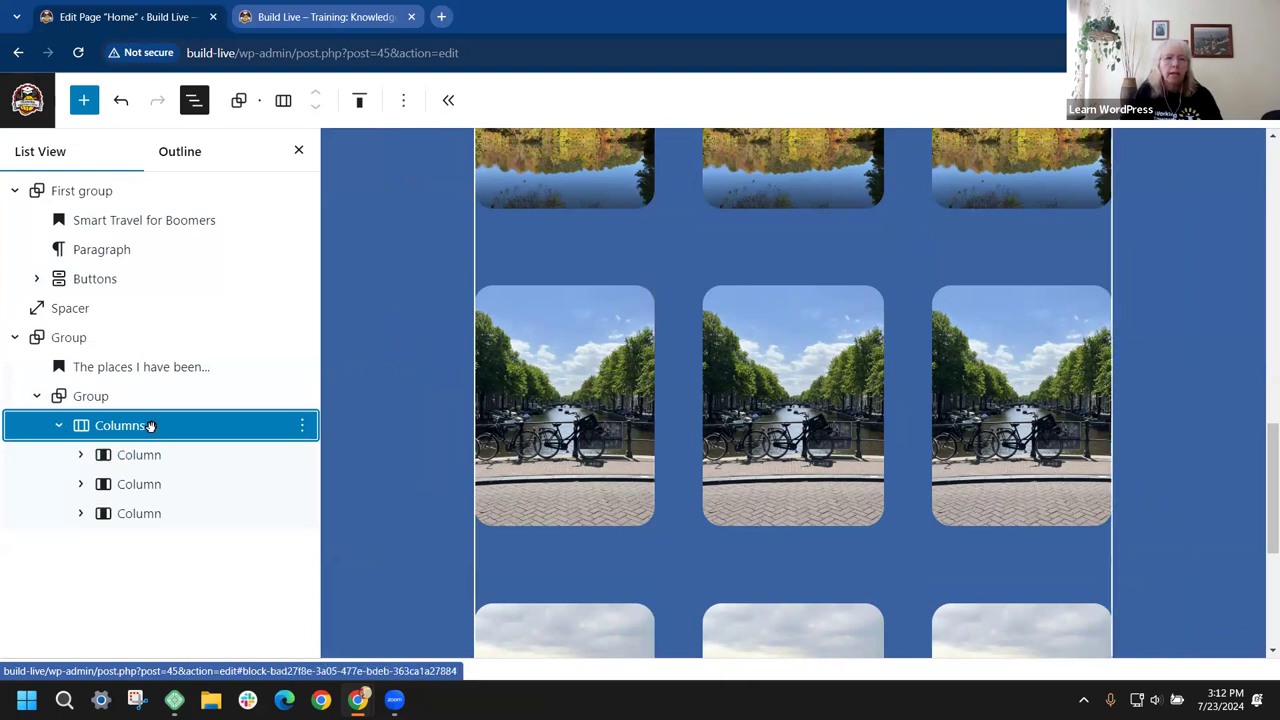
pyautogui.hotkey('ctrl', 'shift', ',')
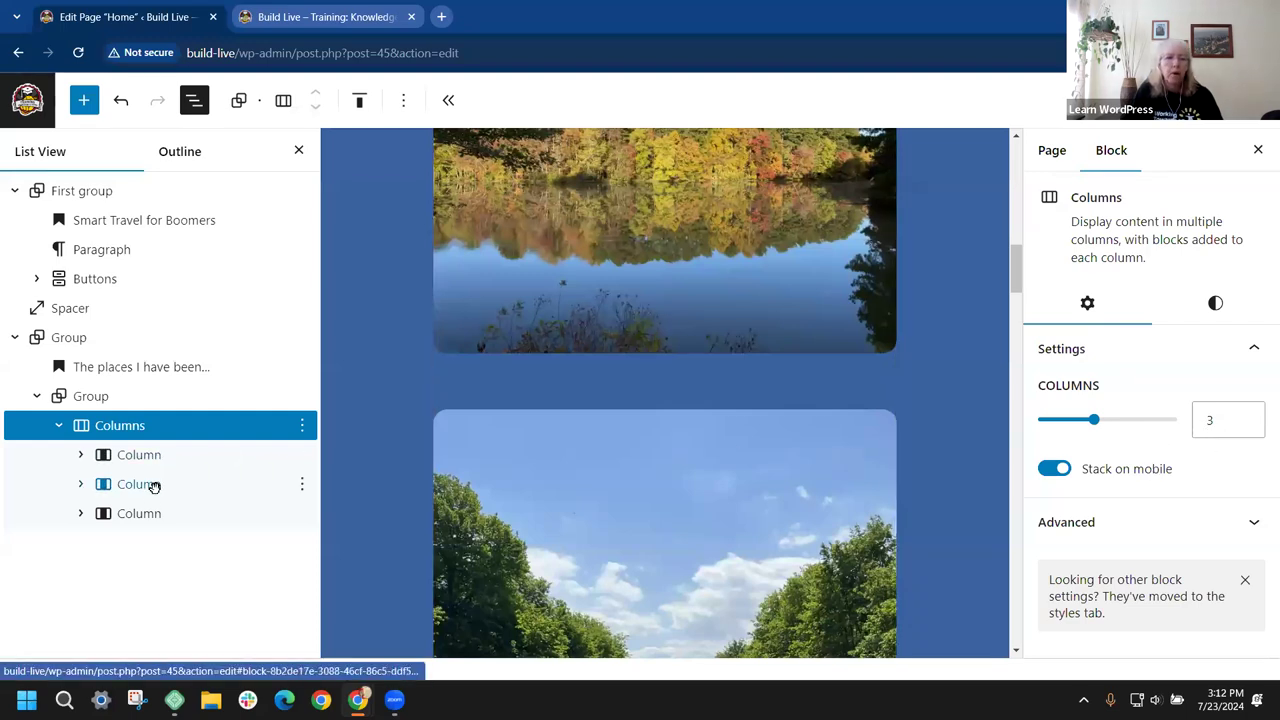
pyautogui.click(80, 455)
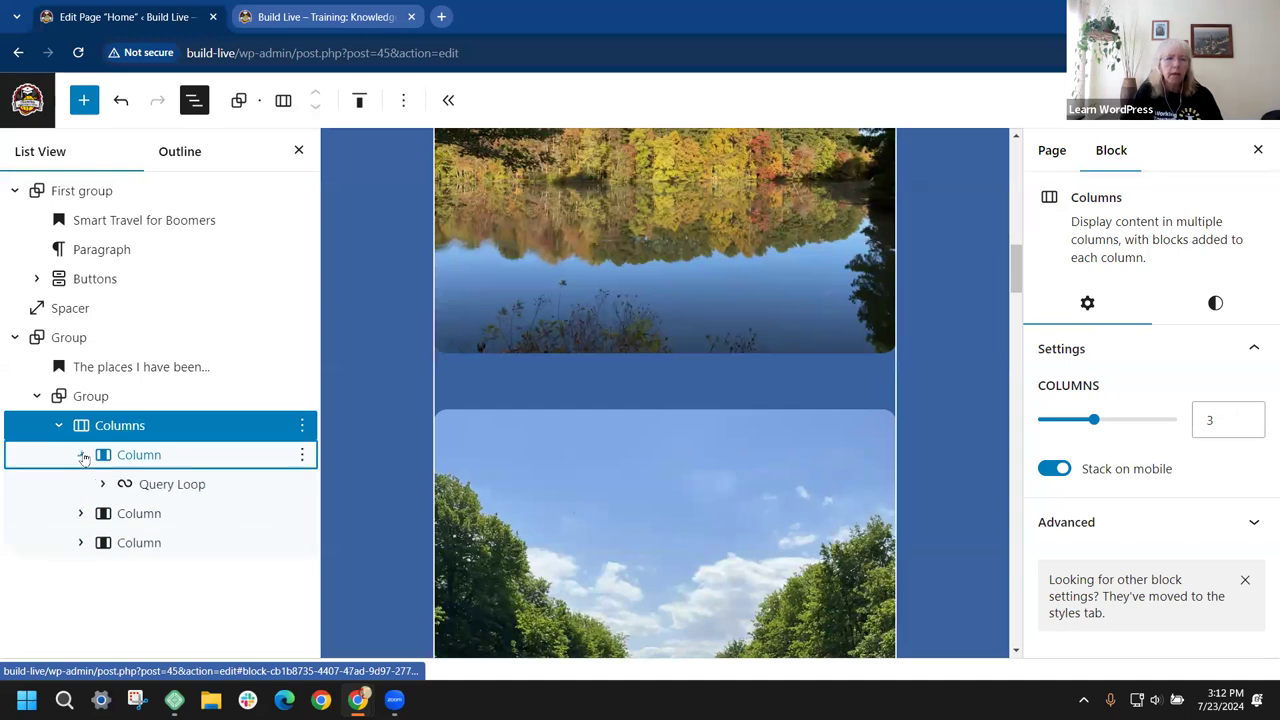
pyautogui.click(149, 485)
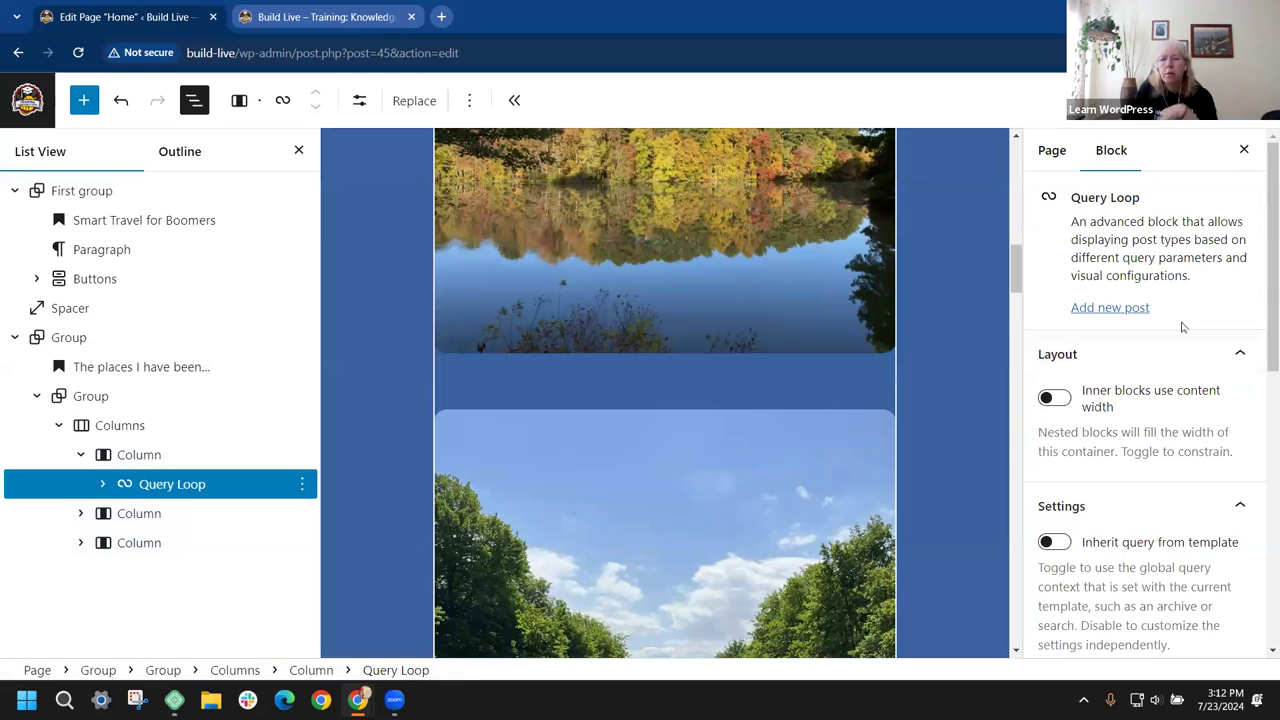
# Step: Review the Query Loop's layout and query settings, and compare them with the repeated photos on the live page
pyautogui.scroll(-4, 1182, 330)
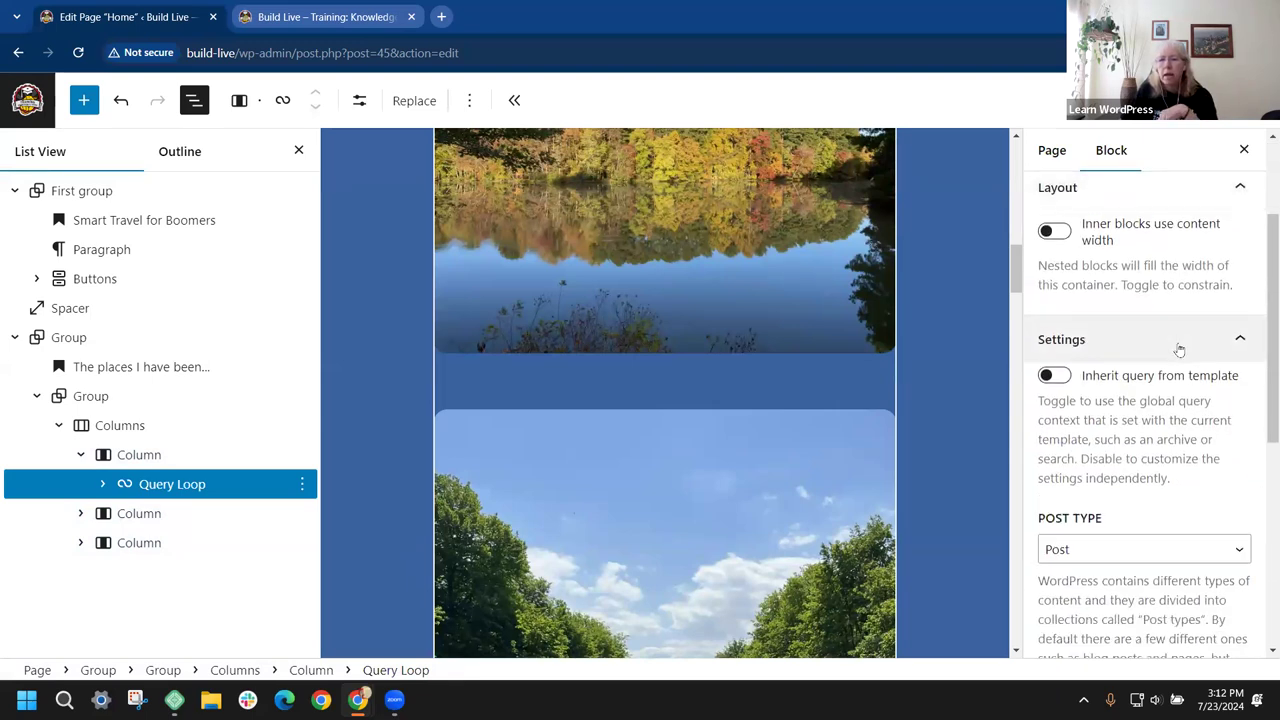
pyautogui.scroll(-1, 1180, 443)
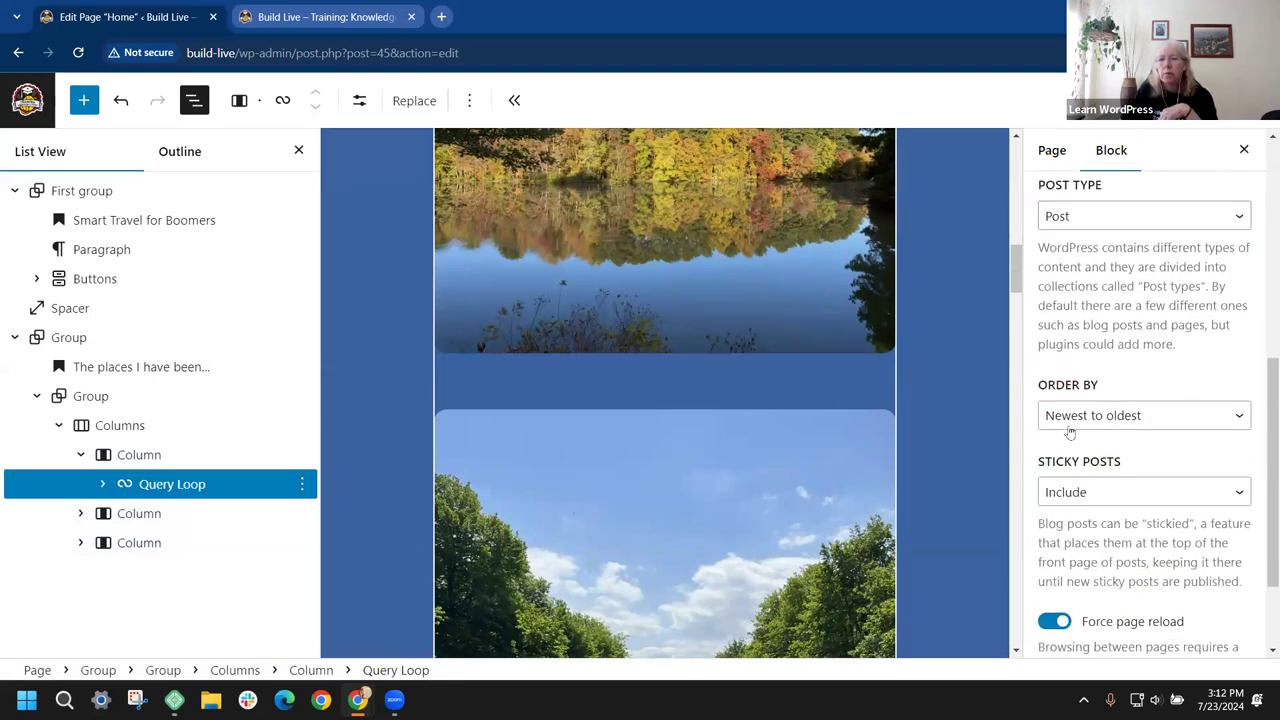
pyautogui.scroll(-1, 1162, 430)
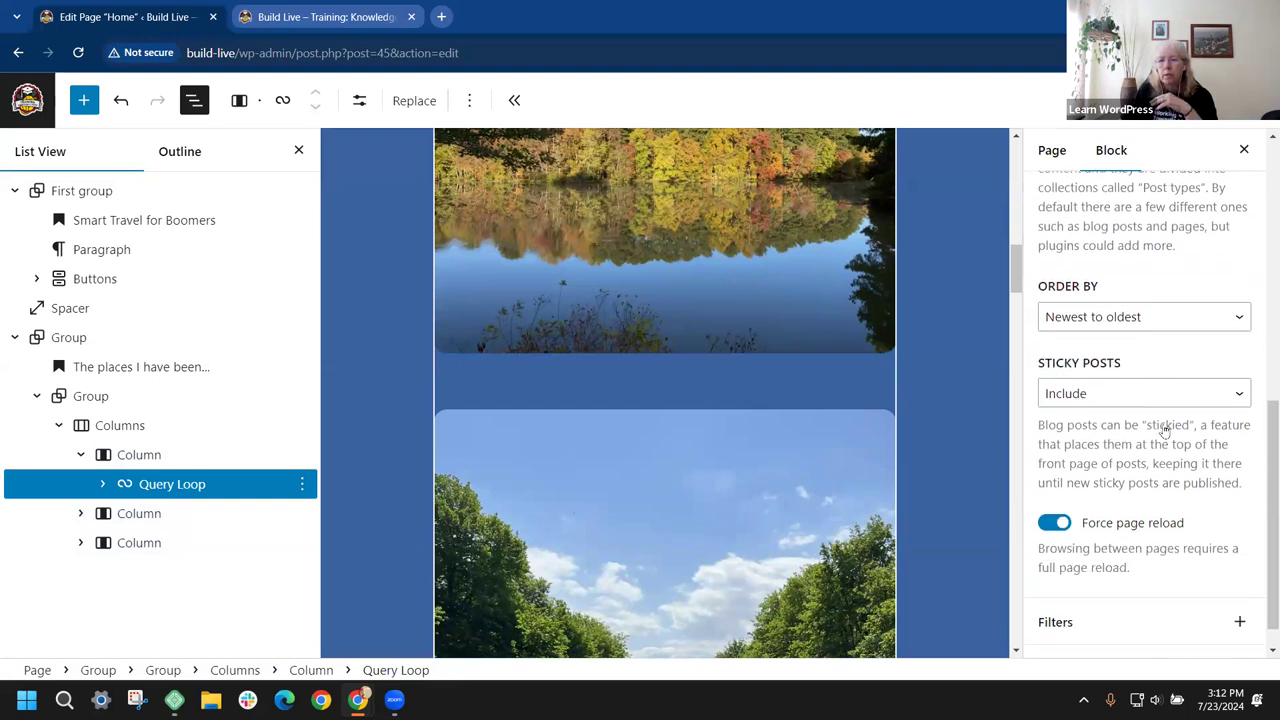
pyautogui.scroll(2, 1152, 380)
pyautogui.scroll(5, 1120, 370)
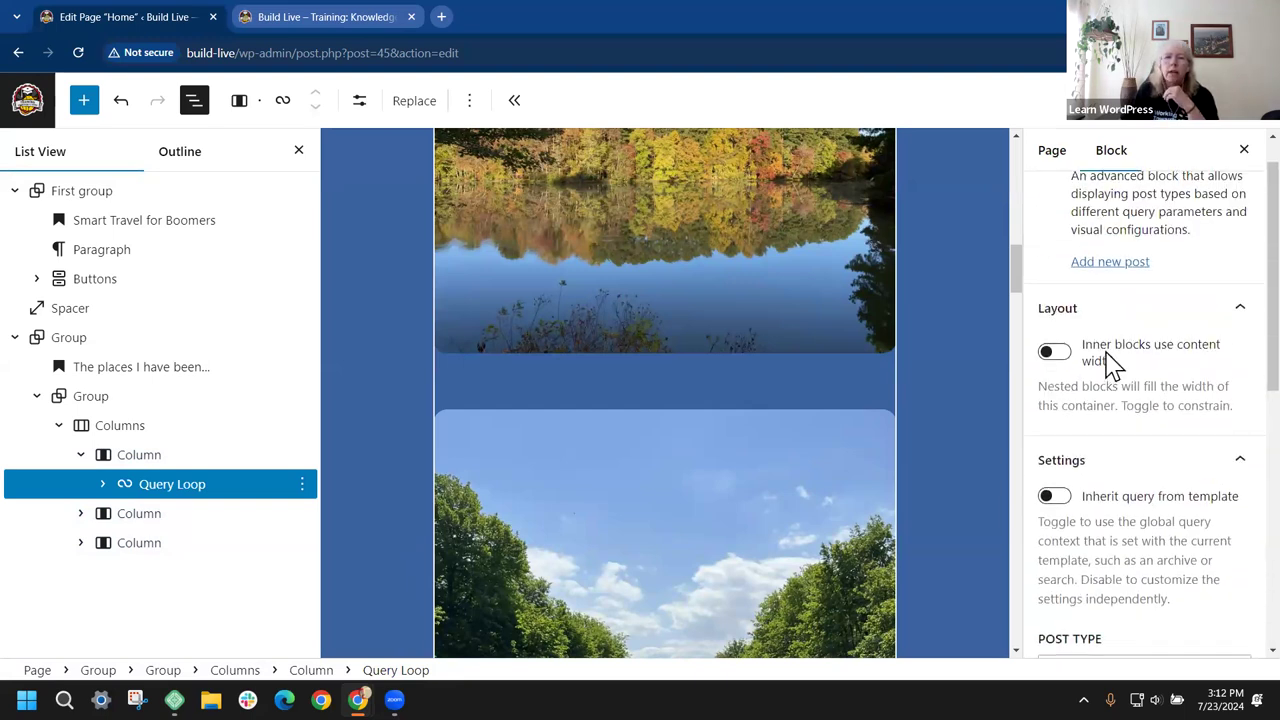
pyautogui.click(352, 18)
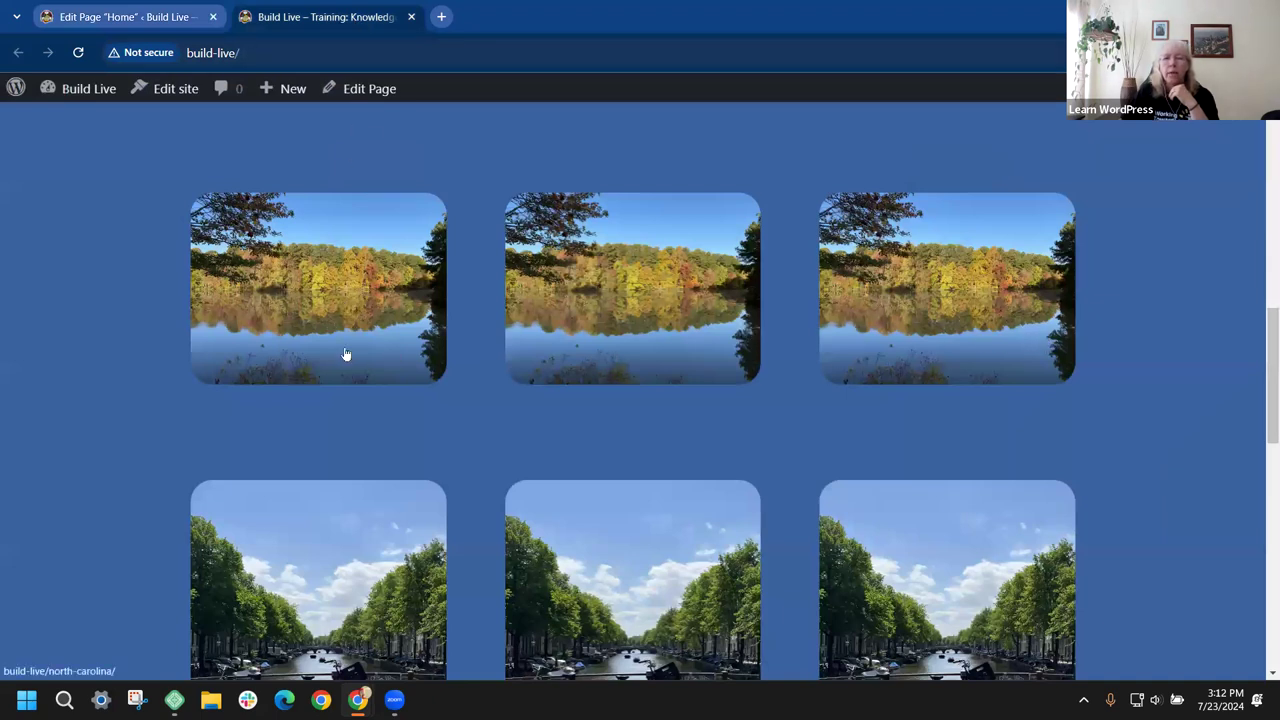
pyautogui.scroll(-3, 345, 354)
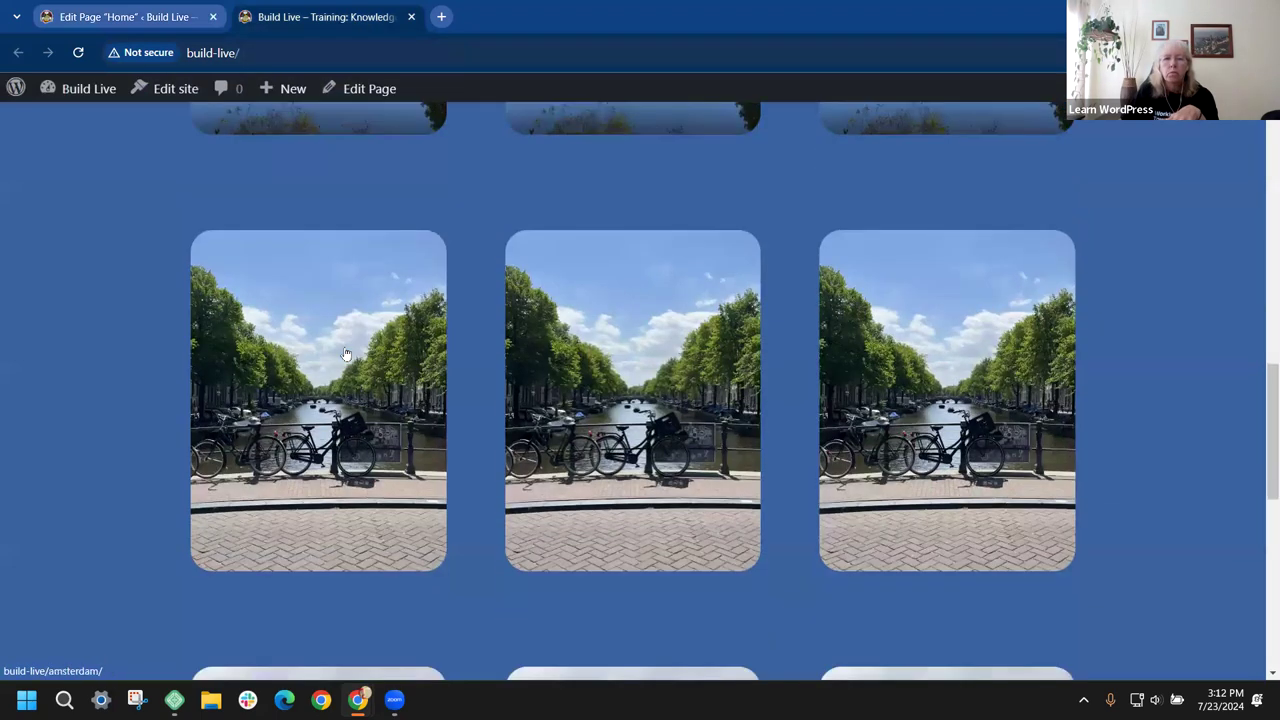
pyautogui.scroll(3, 345, 354)
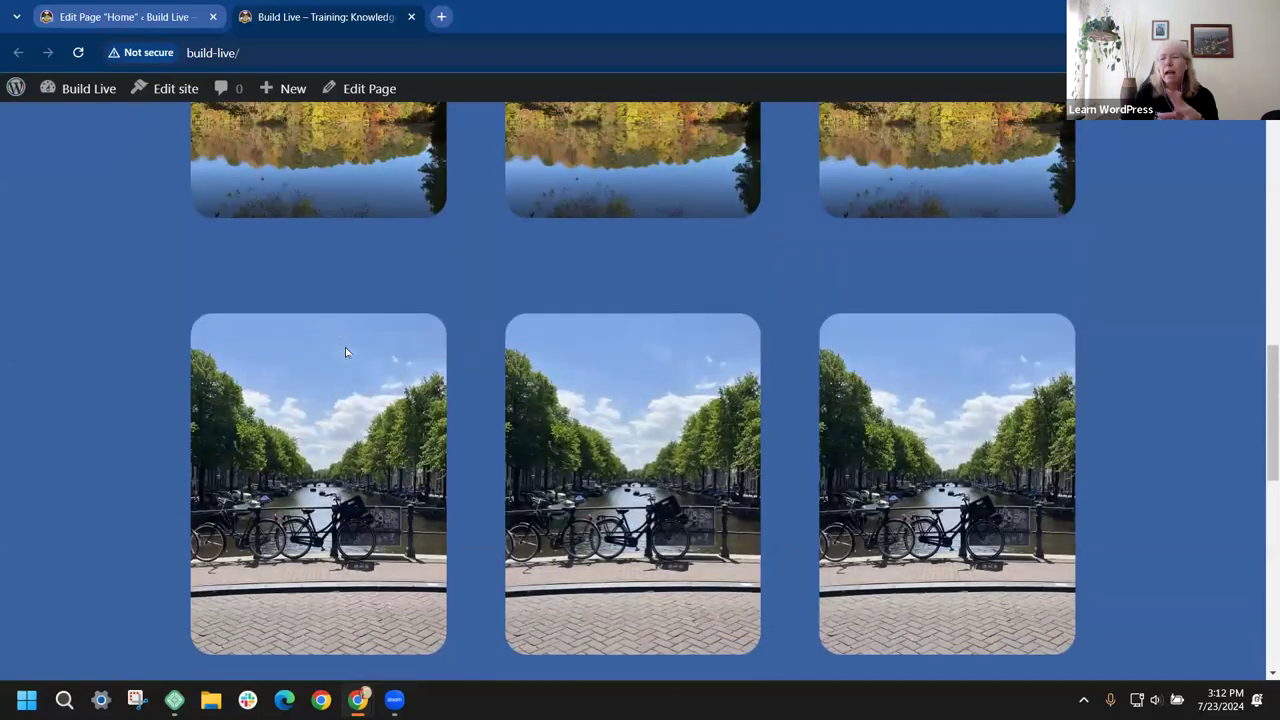
pyautogui.scroll(2, 345, 354)
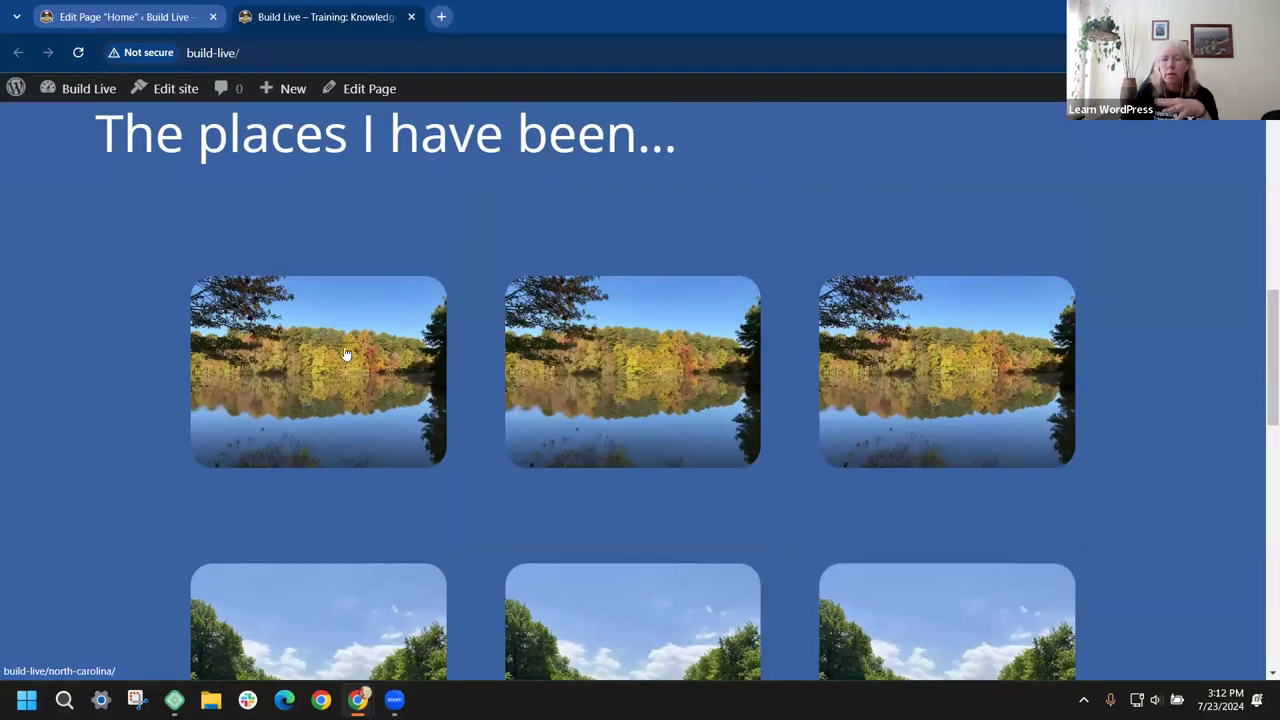
pyautogui.scroll(2, 345, 354)
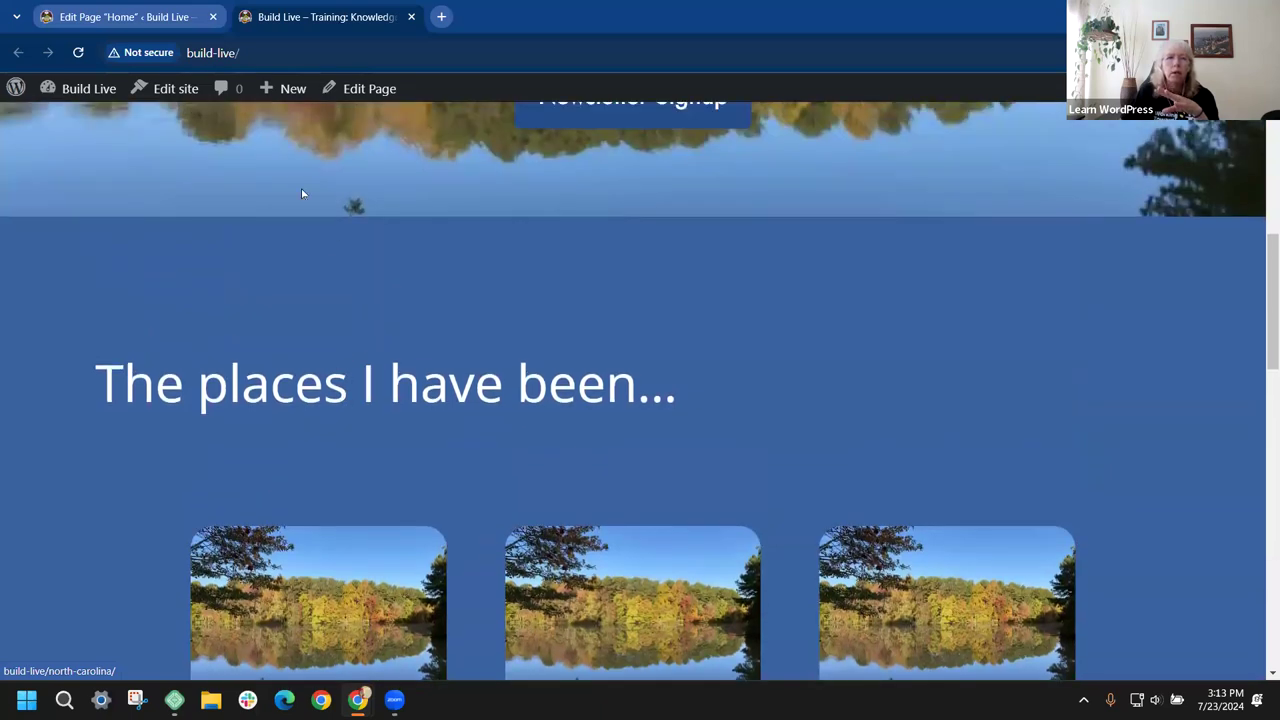
# Step: In the editor, set the first column's Query Loop to 2 items per page, try offset 2, and set the offset to 1
pyautogui.click(143, 12)
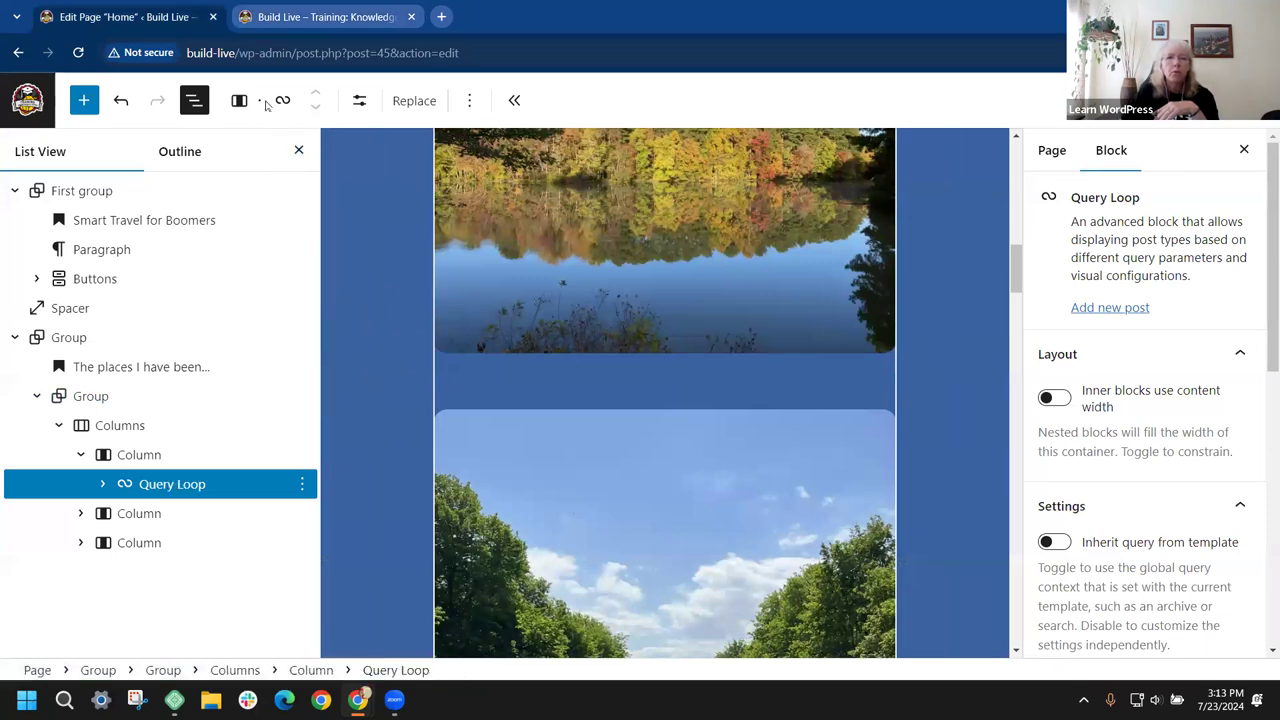
pyautogui.click(363, 102)
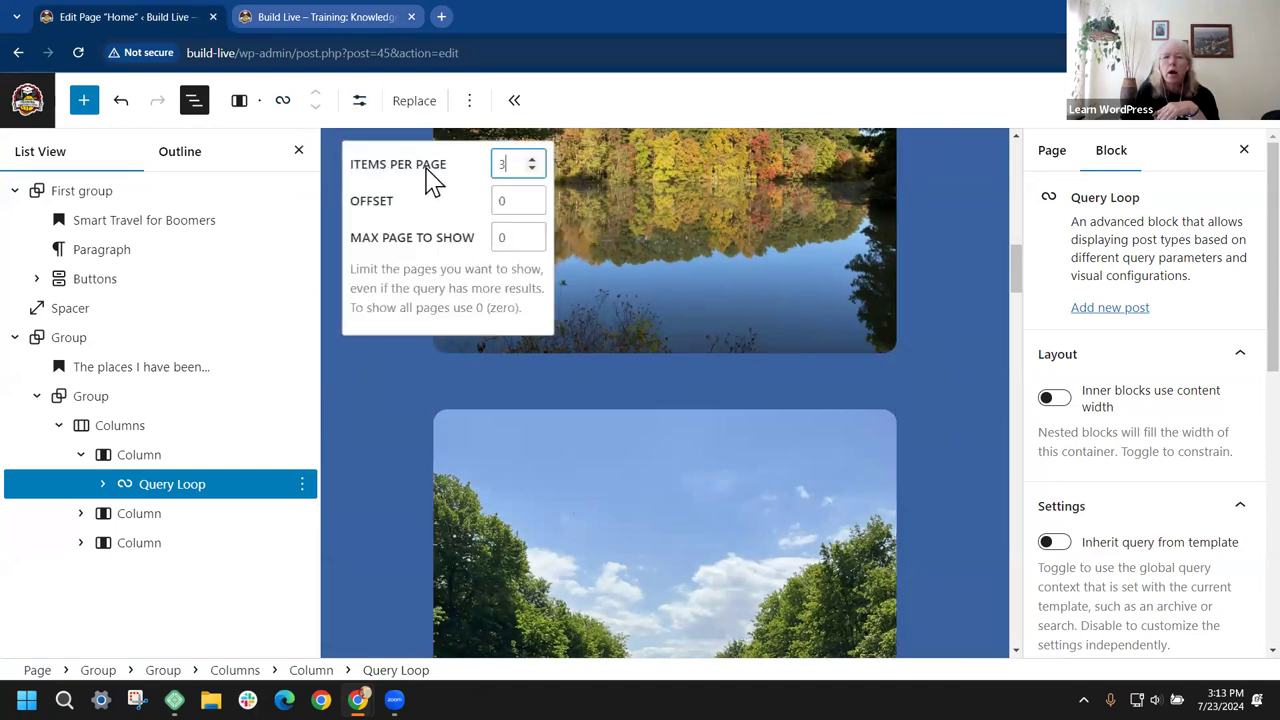
pyautogui.click(531, 172)
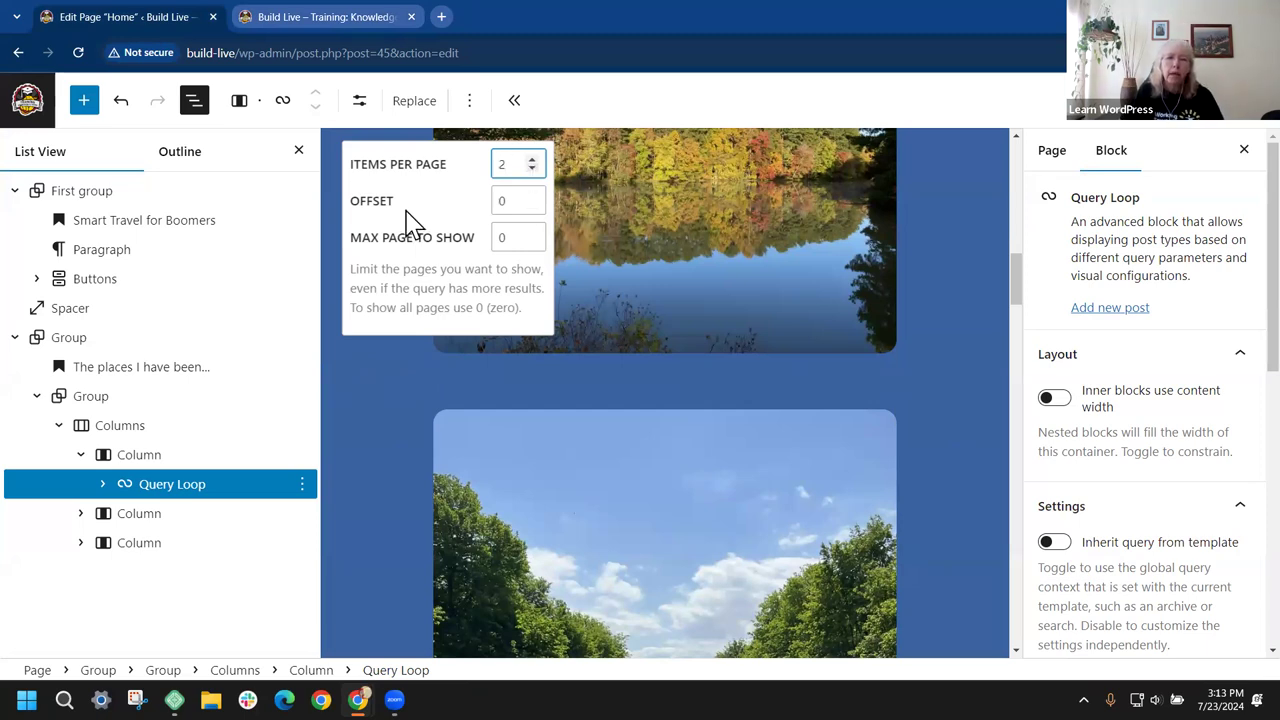
pyautogui.click(533, 199)
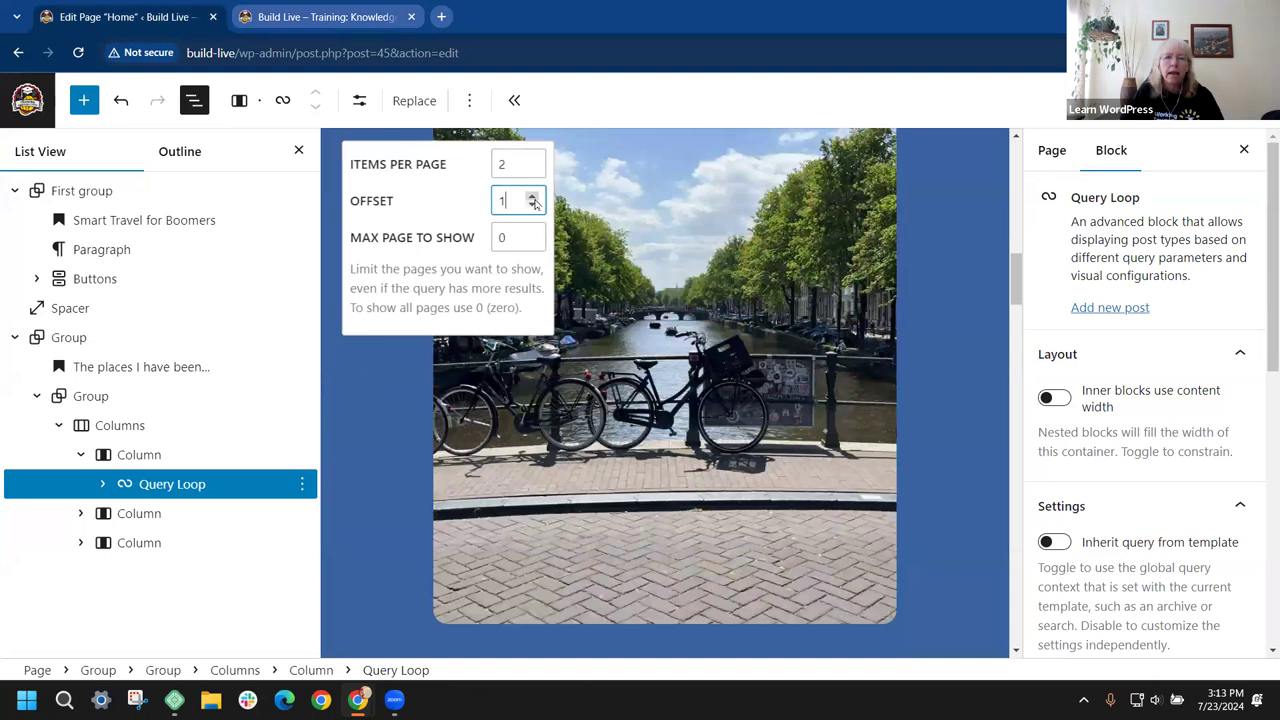
pyautogui.click(533, 199)
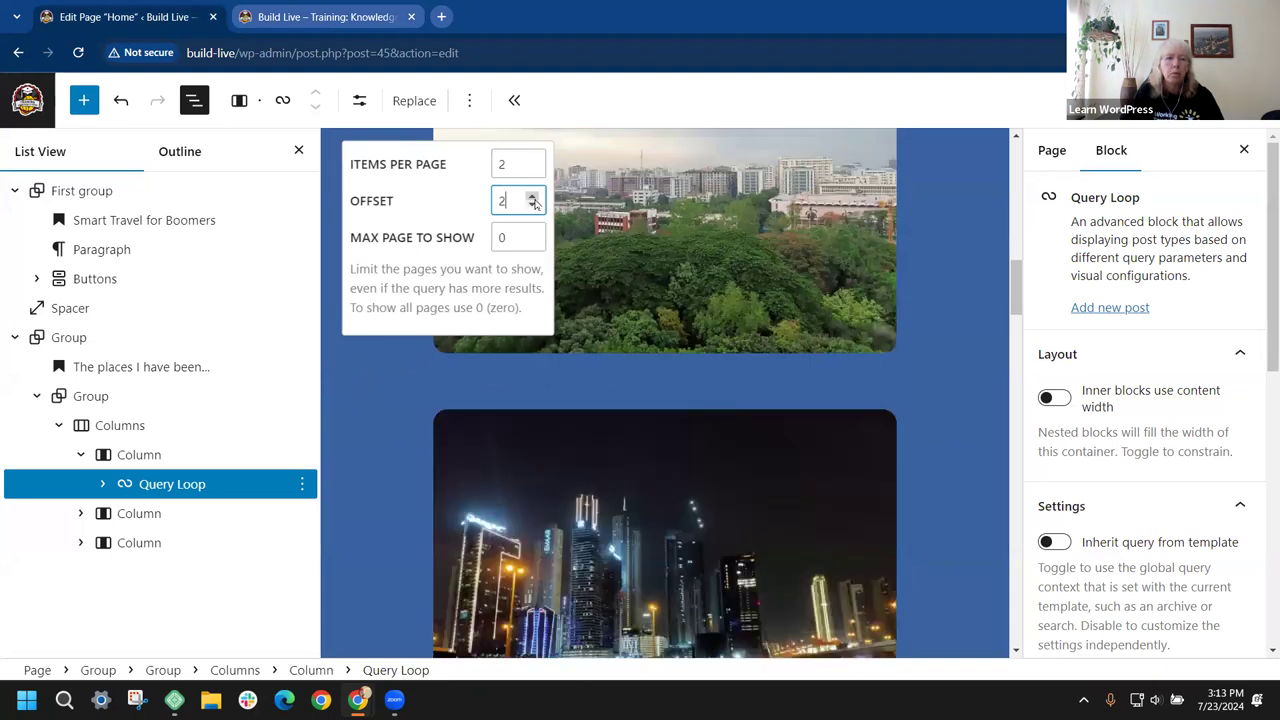
pyautogui.click(532, 205)
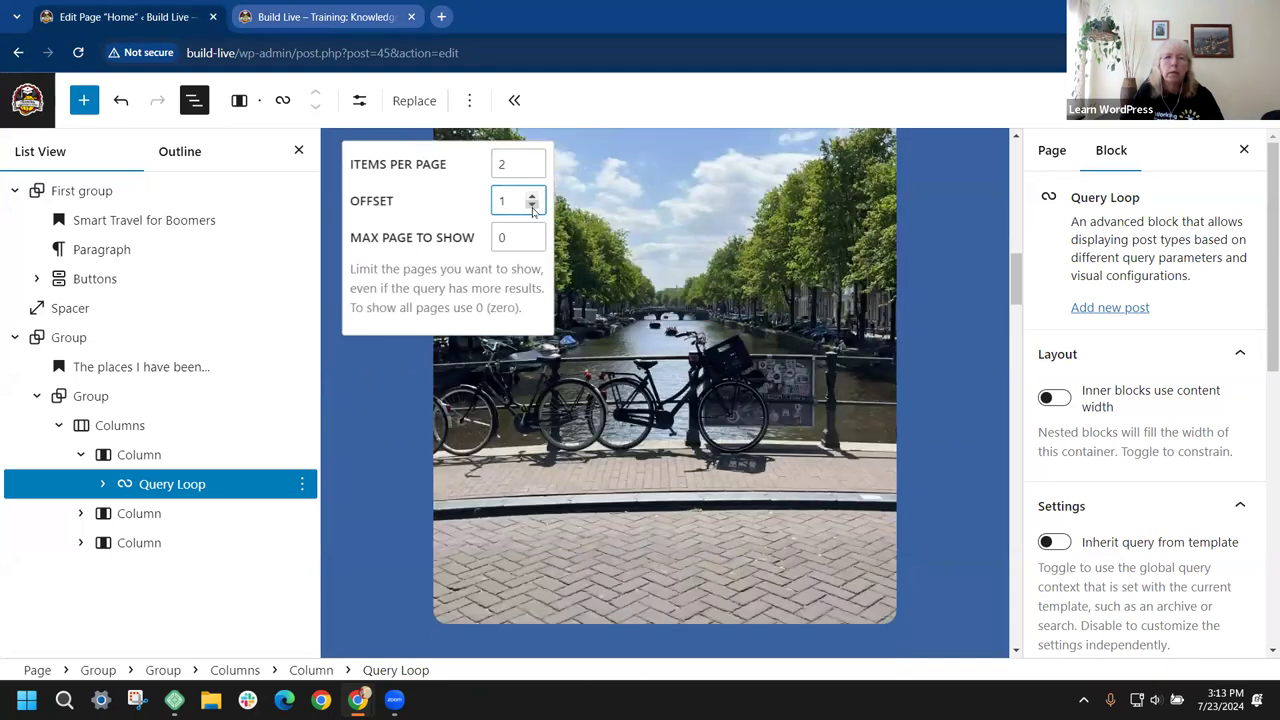
# Step: Set the first column's Query Loop offset to 0, and give the second column's Query Loop 2 items per page with offset 2
pyautogui.click(533, 206)
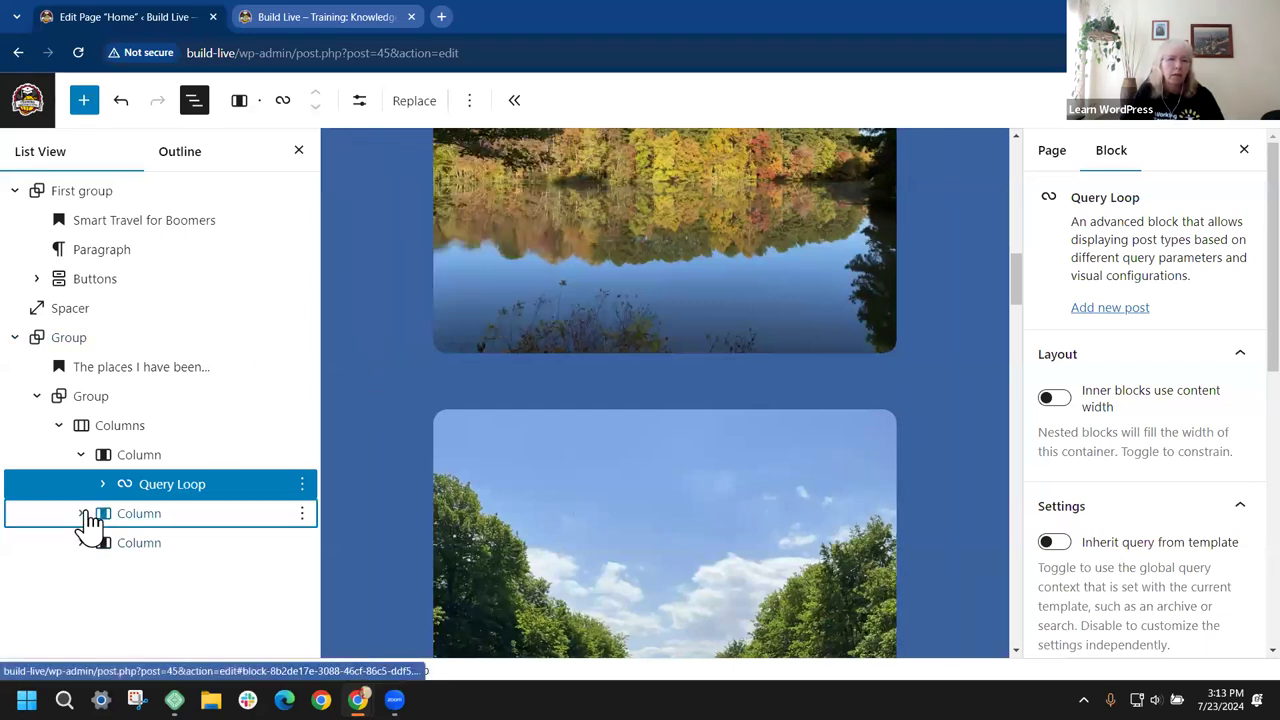
pyautogui.click(81, 513)
pyautogui.click(150, 543)
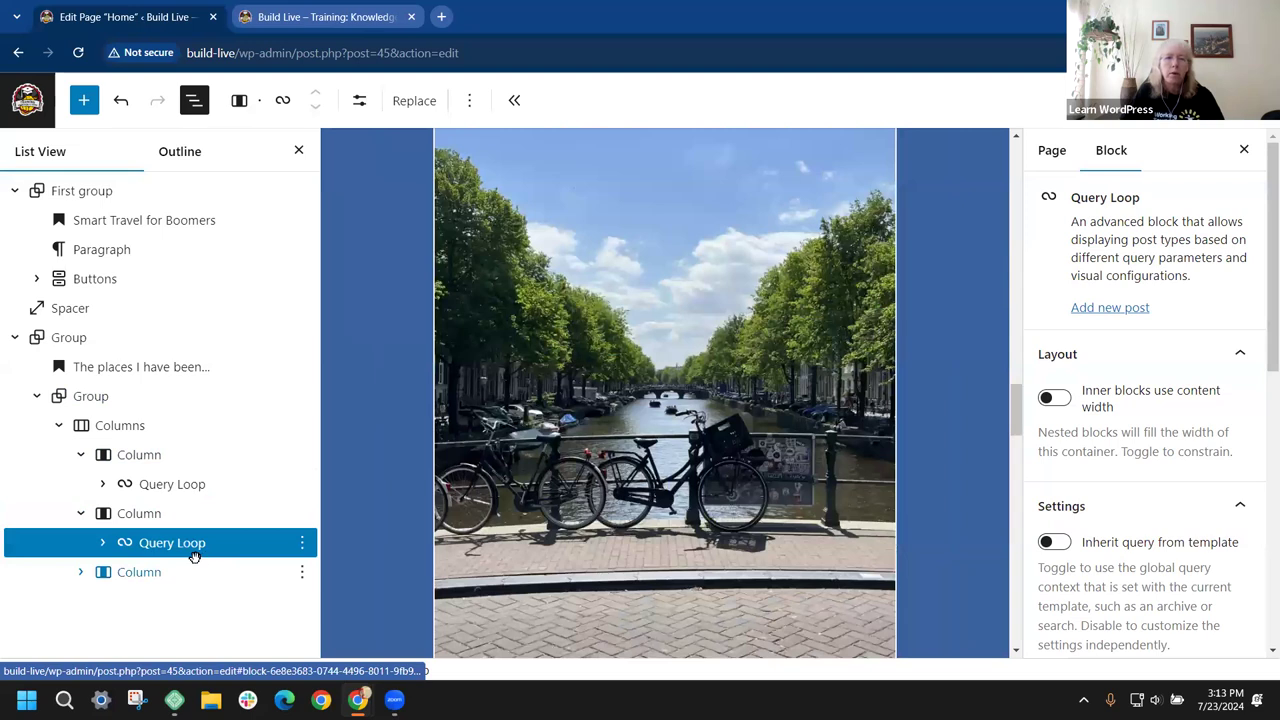
pyautogui.click(360, 101)
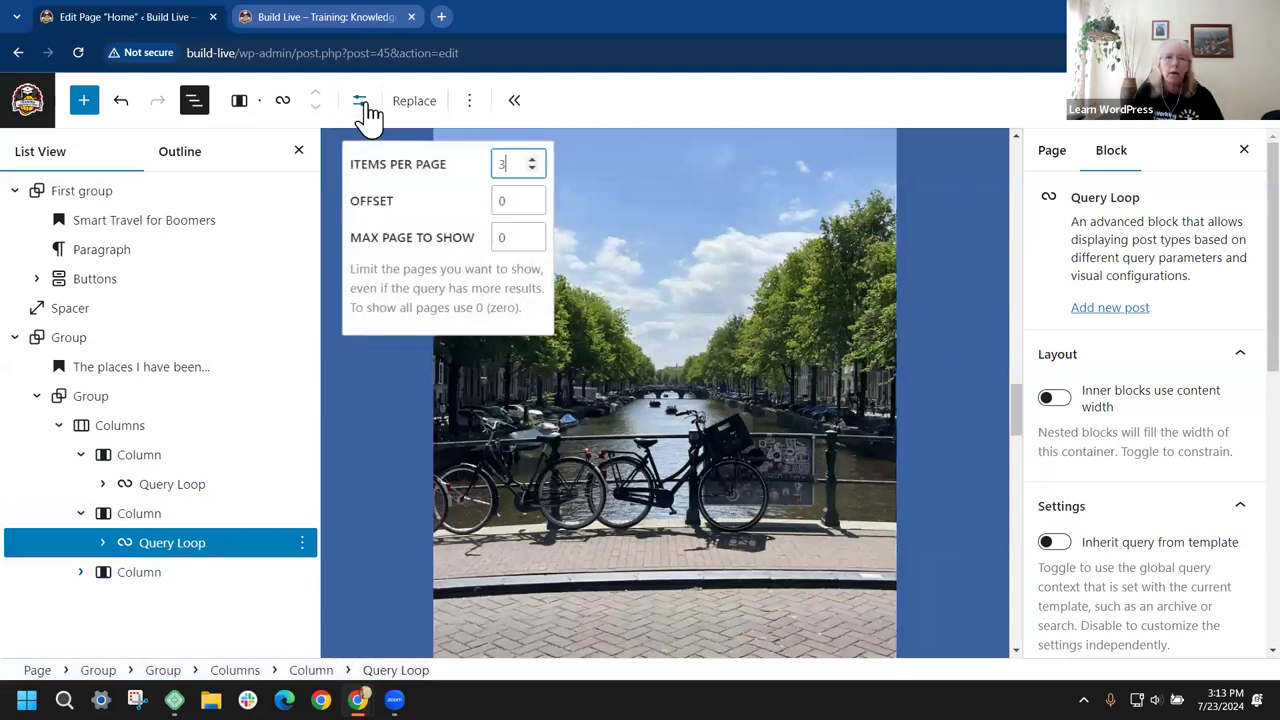
pyautogui.click(532, 169)
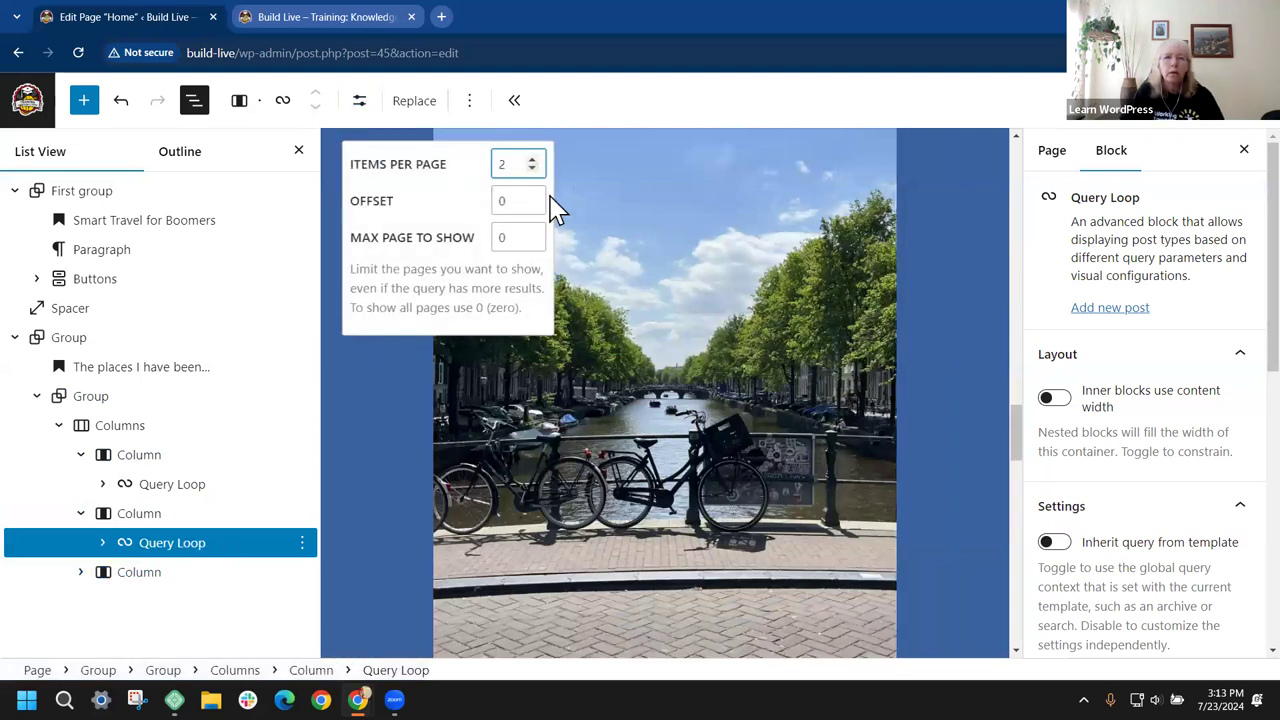
pyautogui.click(532, 196)
pyautogui.click(532, 196)
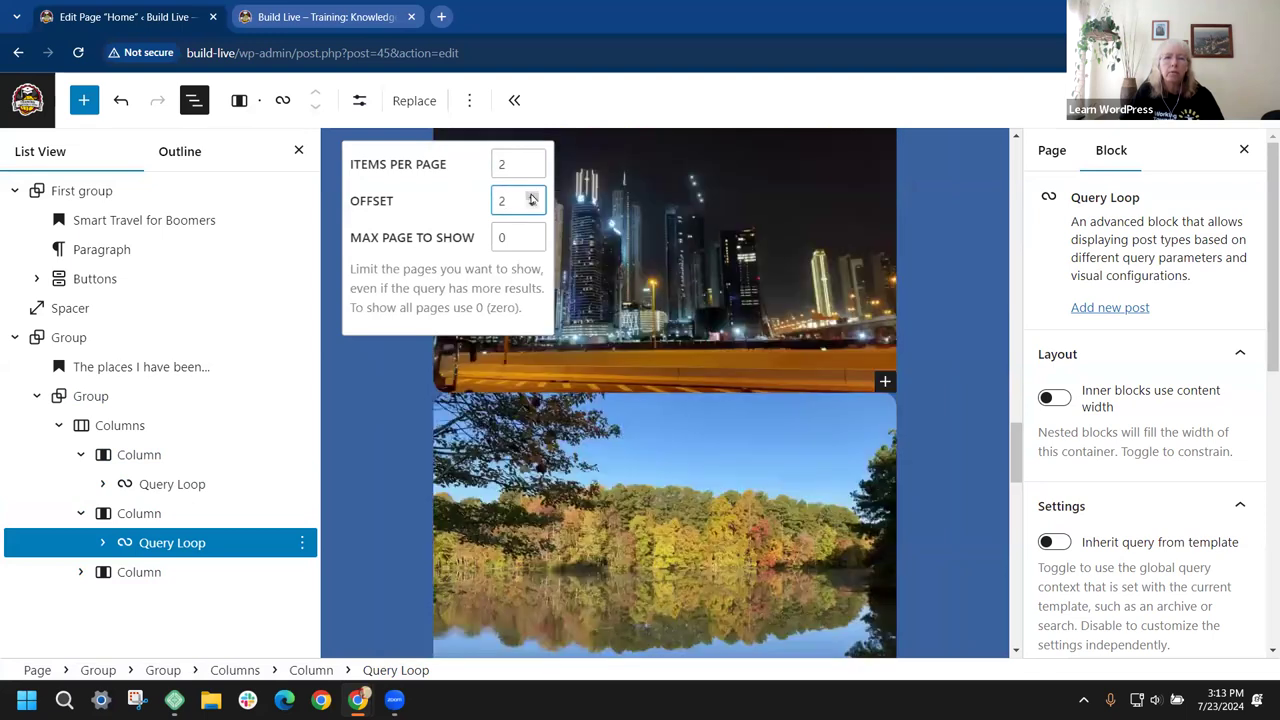
# Step: Expand the third column and set its Query Loop to 2 items per page with an offset of 4
pyautogui.click(81, 572)
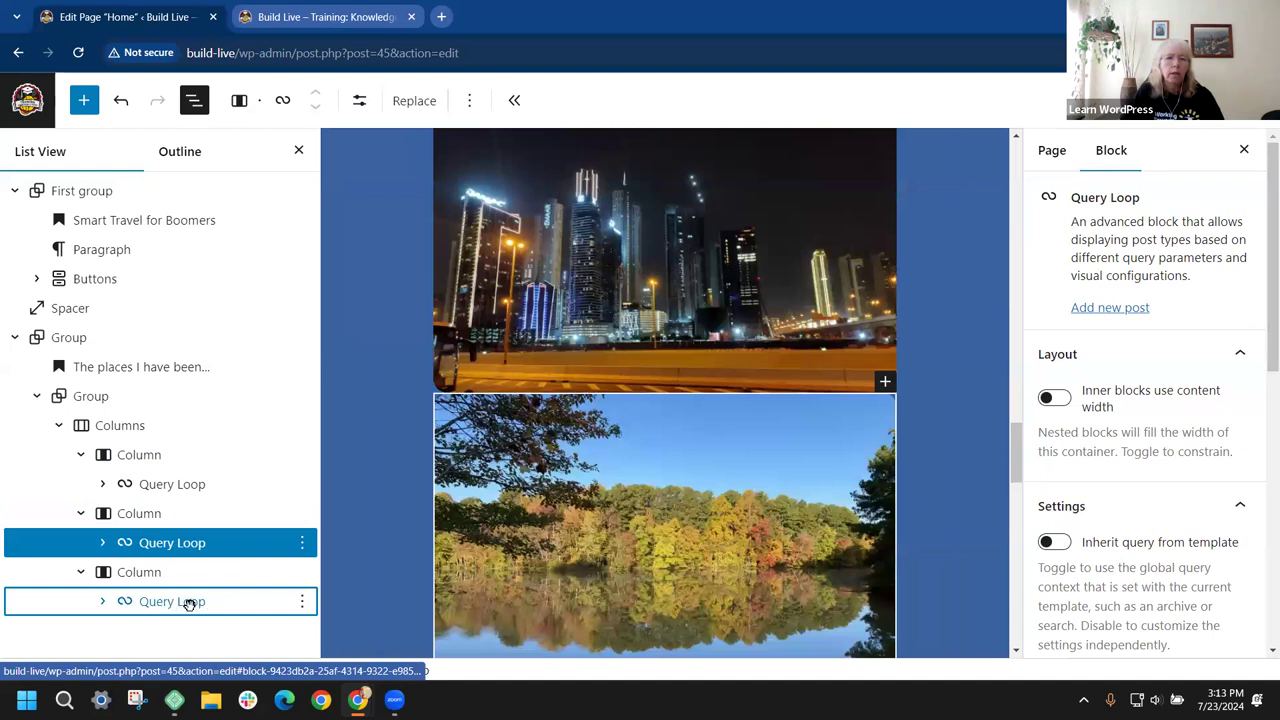
pyautogui.click(189, 604)
pyautogui.click(360, 101)
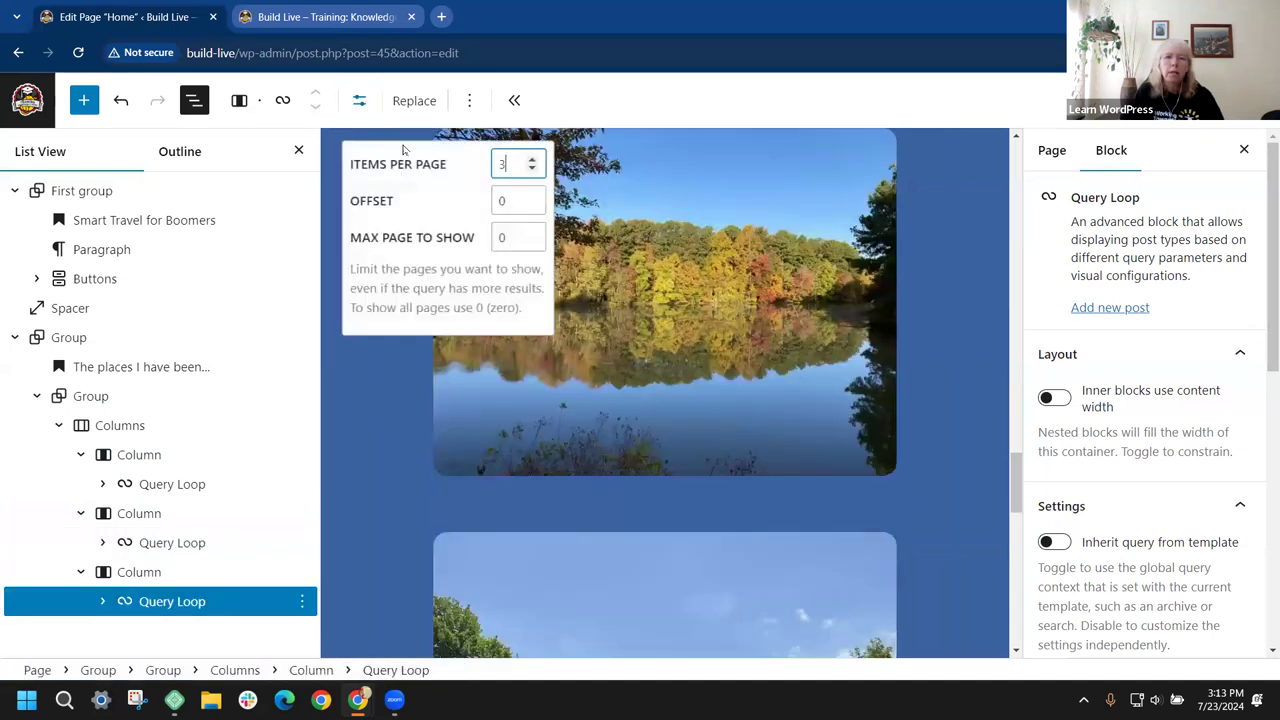
pyautogui.click(534, 170)
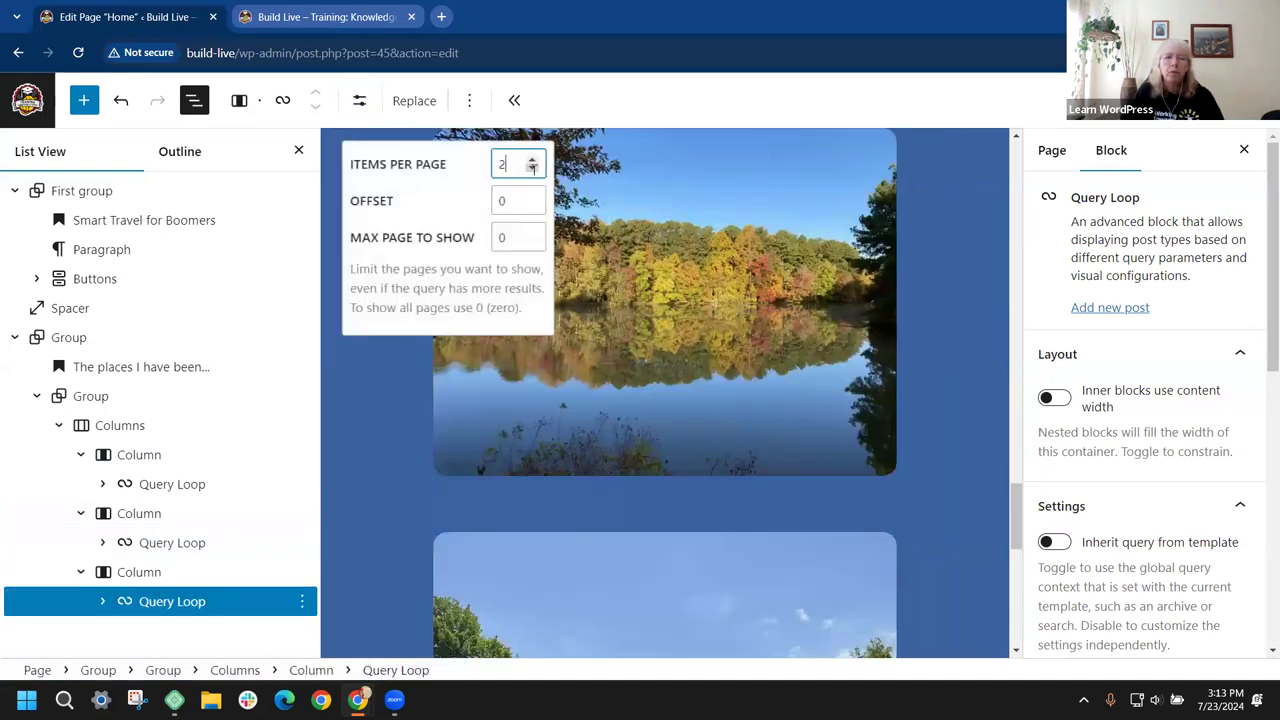
pyautogui.click(532, 196)
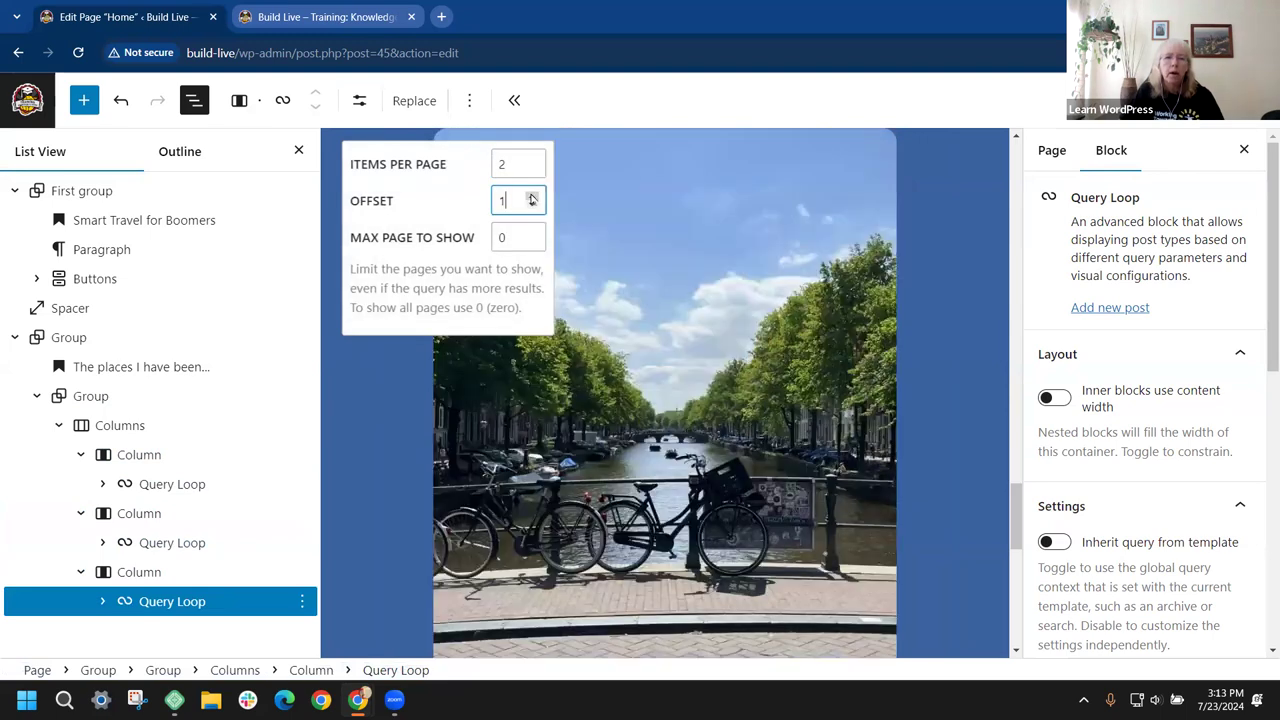
pyautogui.click(532, 196)
pyautogui.click(532, 196)
pyautogui.click(532, 196)
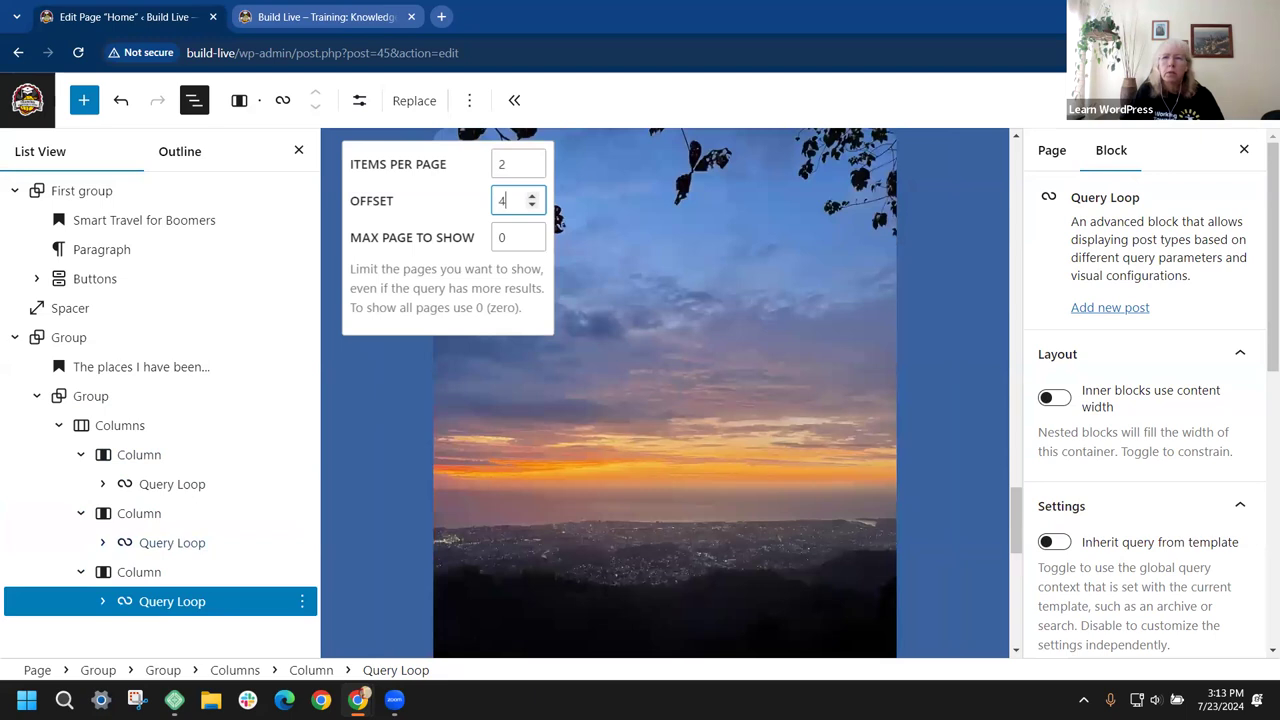
# Step: Save the Home page, then reload the live page and check the photos in all three columns for repeats
pyautogui.hotkey('ctrl', 's')
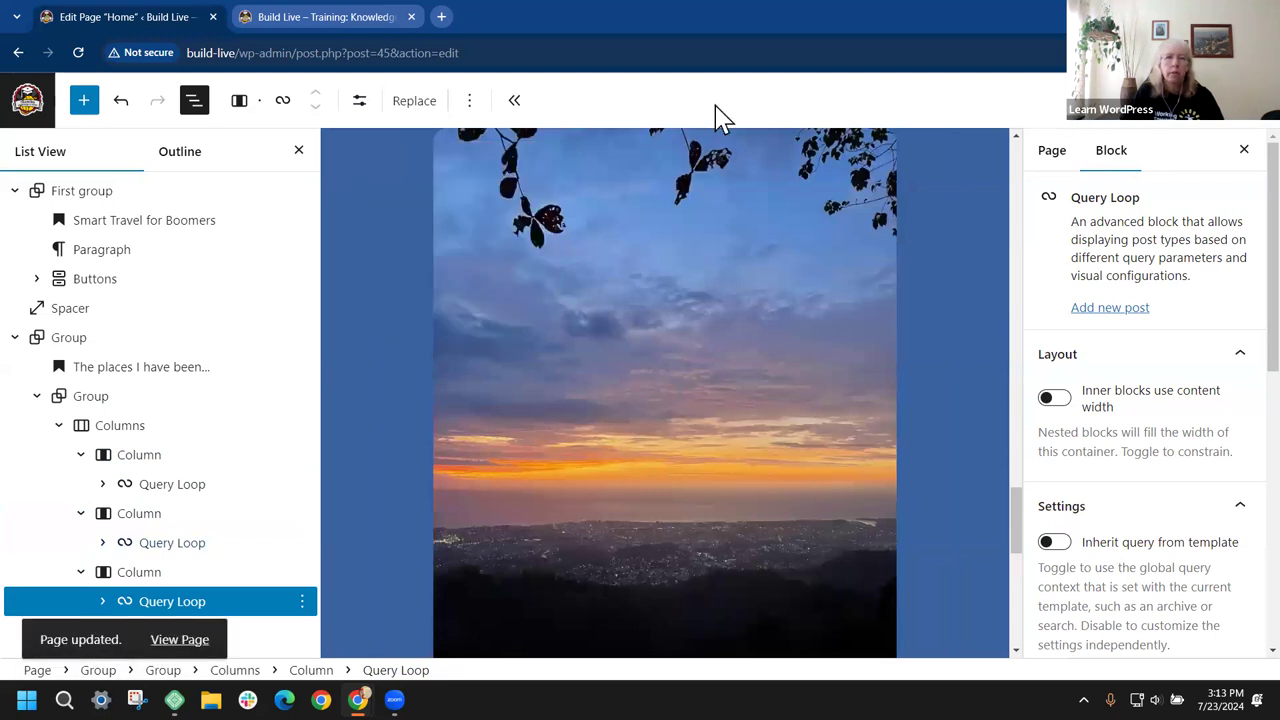
pyautogui.click(320, 17)
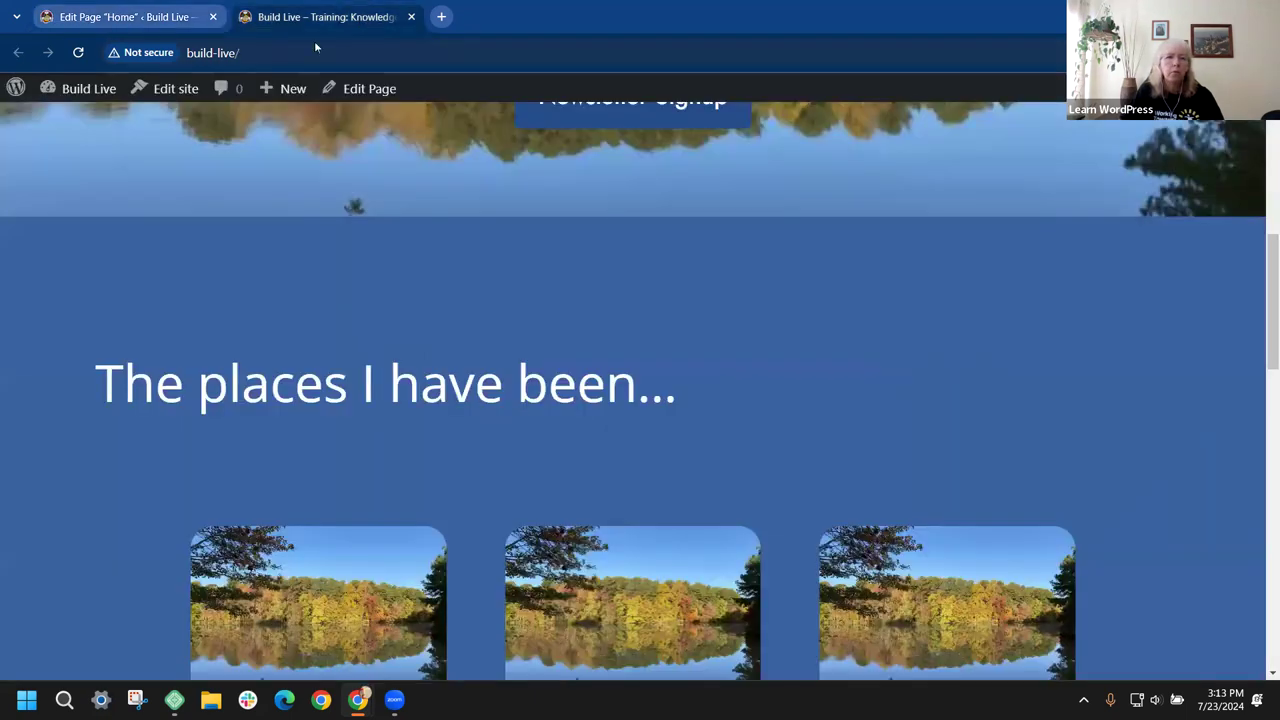
pyautogui.click(77, 53)
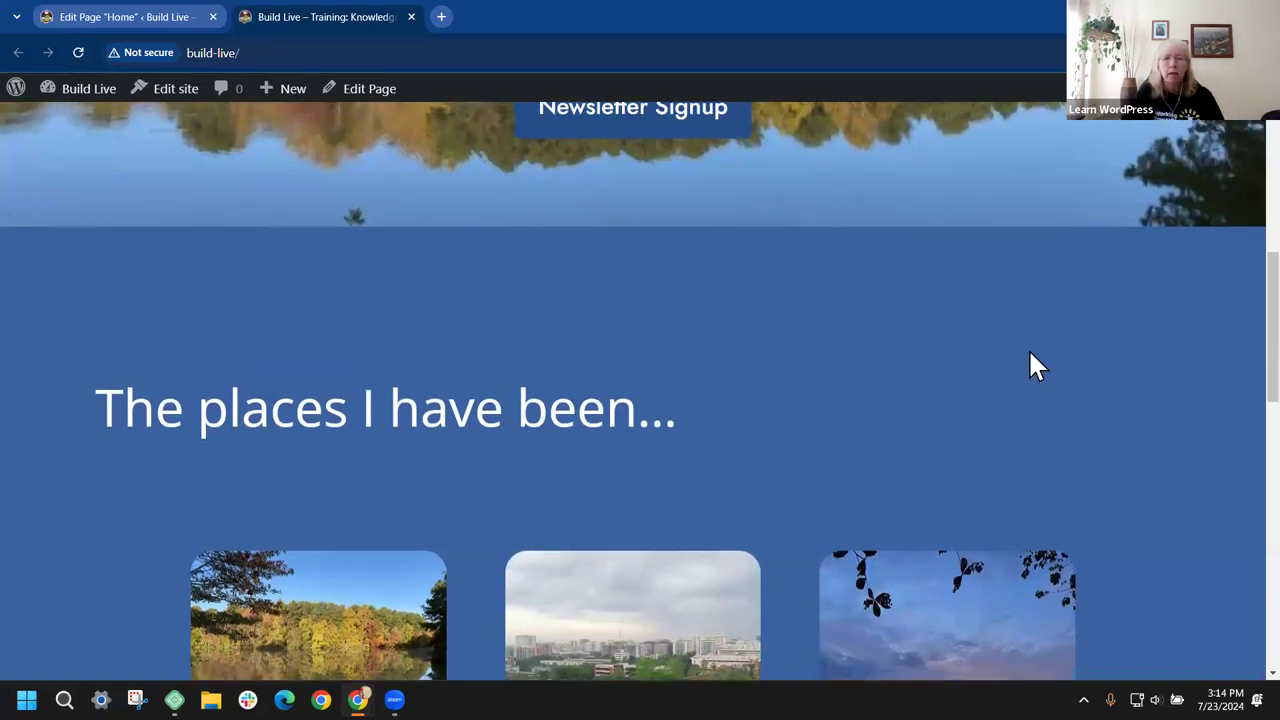
pyautogui.scroll(-4, 1031, 366)
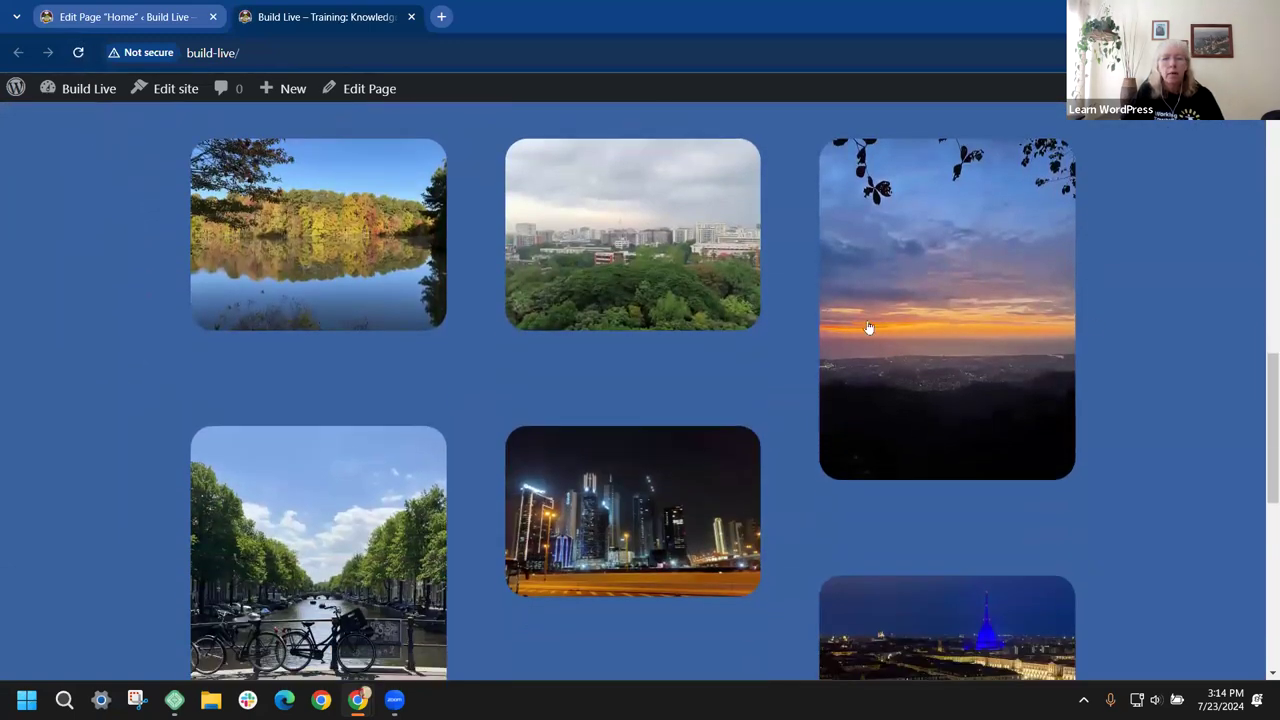
pyautogui.scroll(-2, 371, 283)
pyautogui.scroll(2, 650, 340)
pyautogui.scroll(-3, 1003, 318)
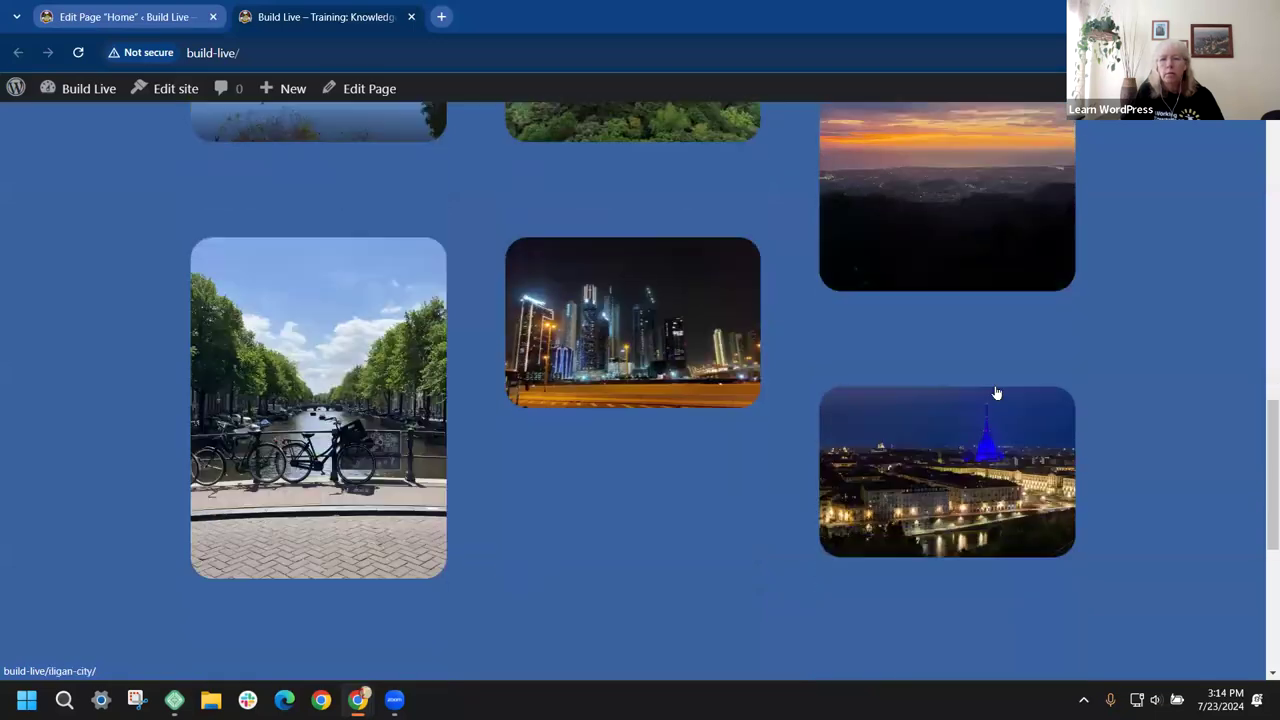
pyautogui.scroll(2, 1040, 394)
pyautogui.scroll(1, 339, 245)
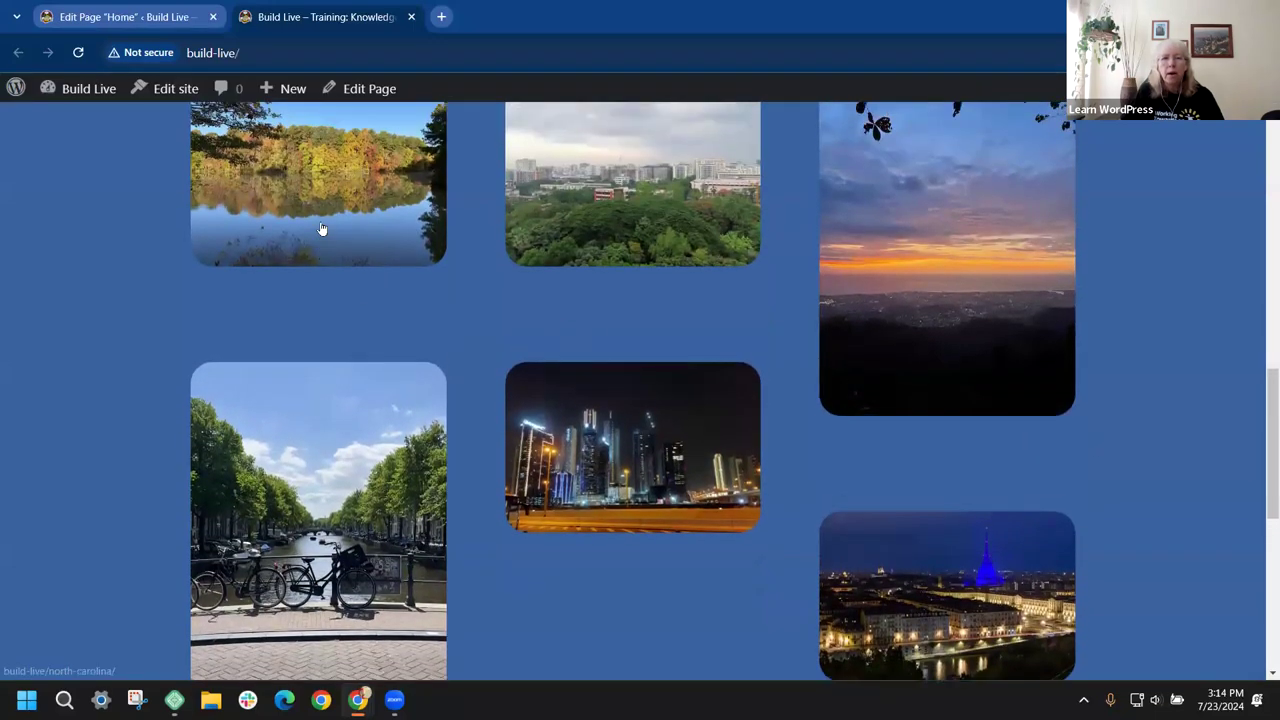
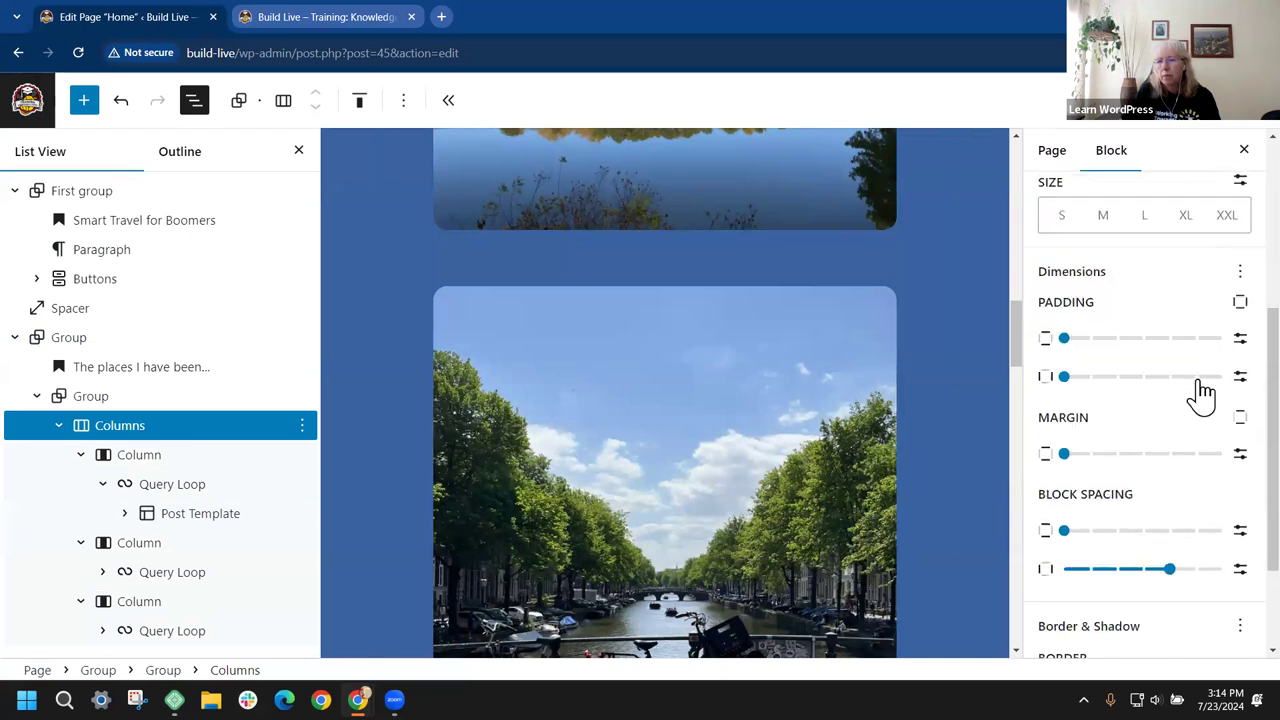
# Step: Expand the first column's Post Template and review its Query Loop's settings down to the order, sticky posts and filter options
pyautogui.scroll(5, 1191, 432)
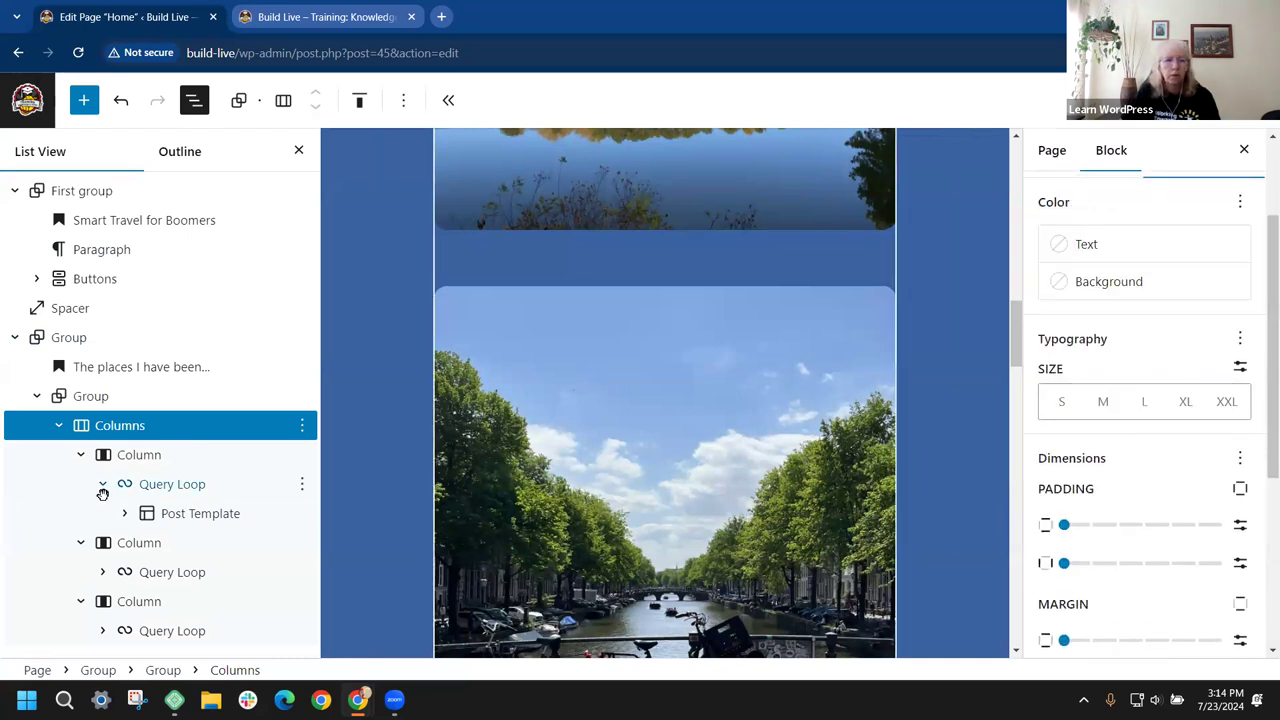
pyautogui.click(125, 515)
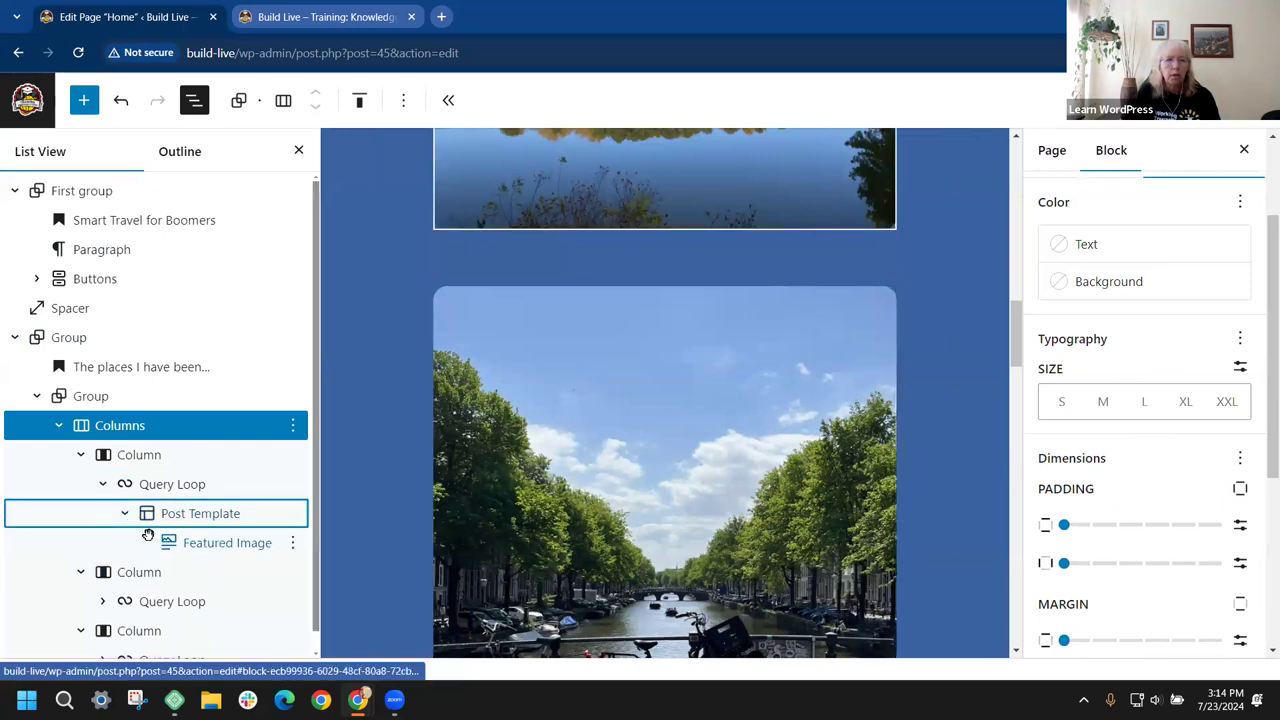
pyautogui.click(180, 484)
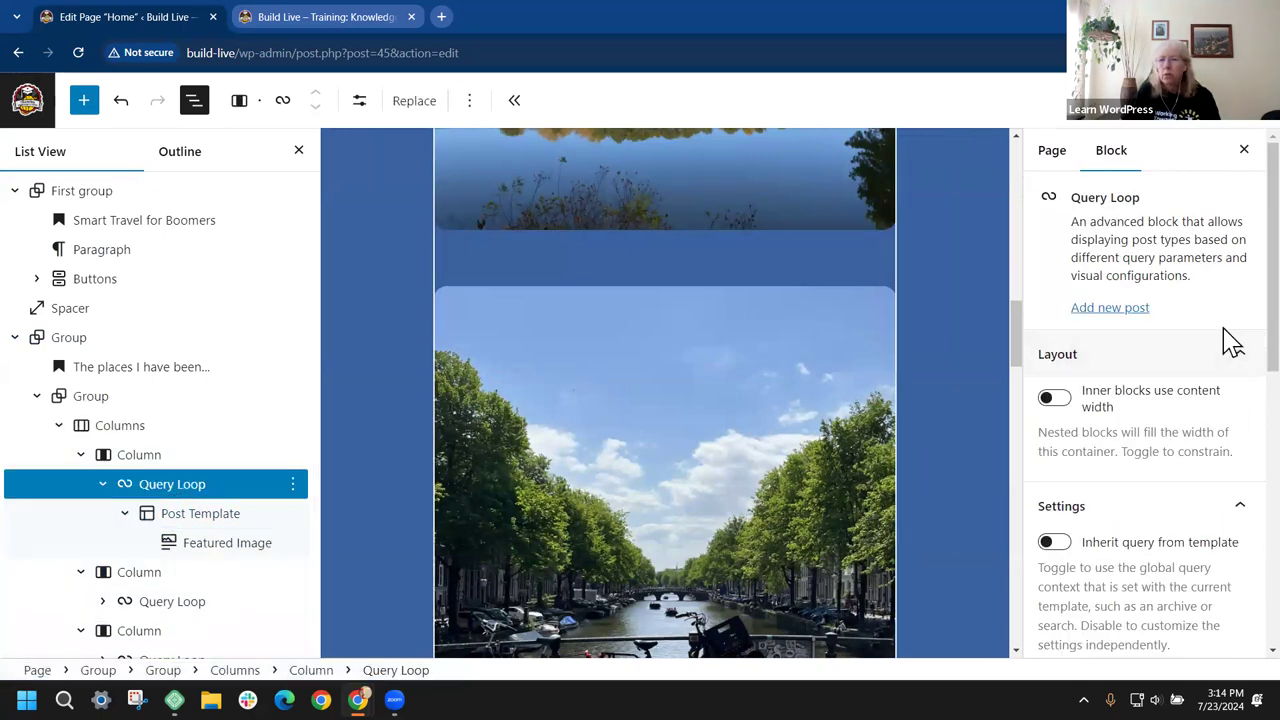
pyautogui.scroll(-6, 1214, 325)
pyautogui.scroll(-1, 1205, 323)
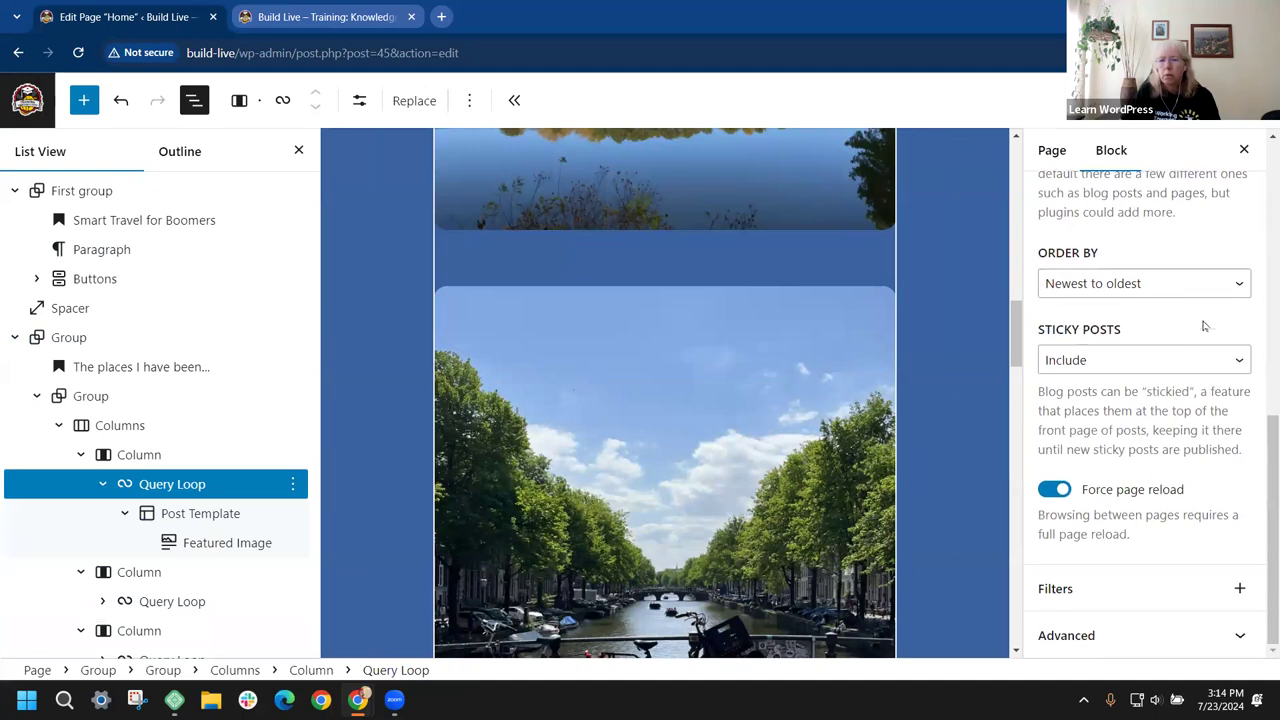
# Step: Set the aspect ratio of the first column's Featured Image block to Square - 1:1
pyautogui.click(213, 543)
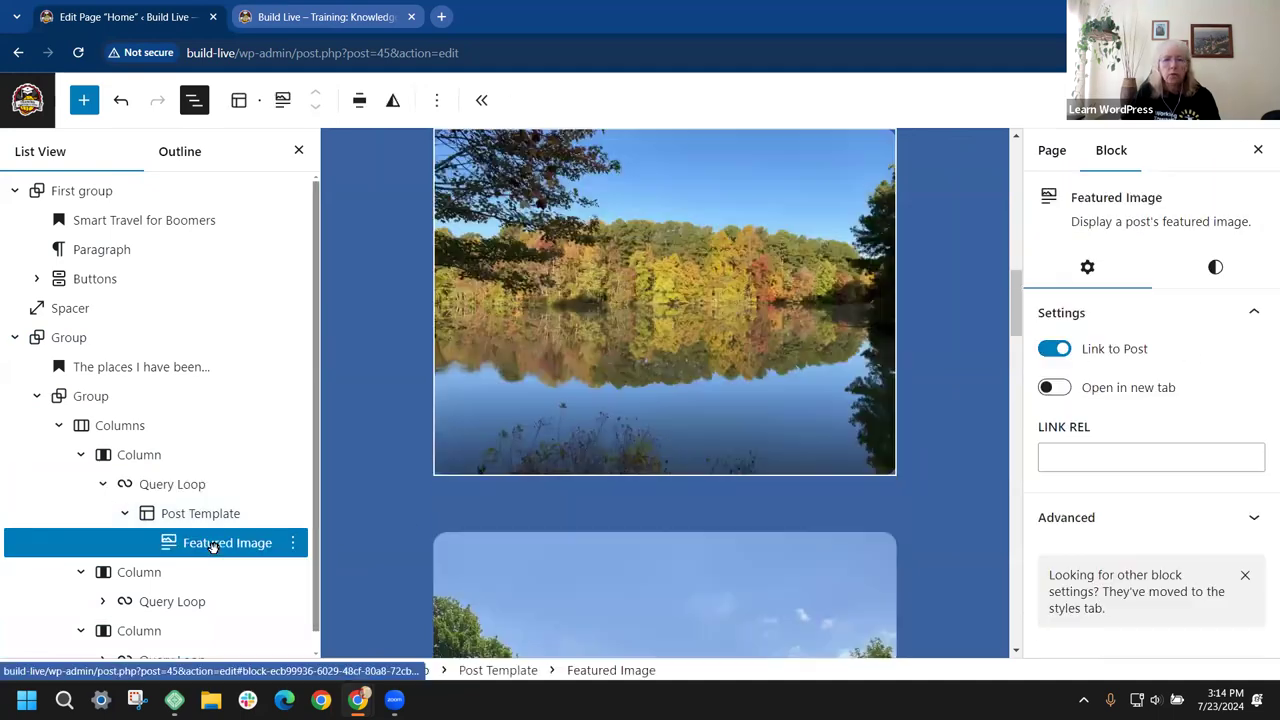
pyautogui.click(1215, 268)
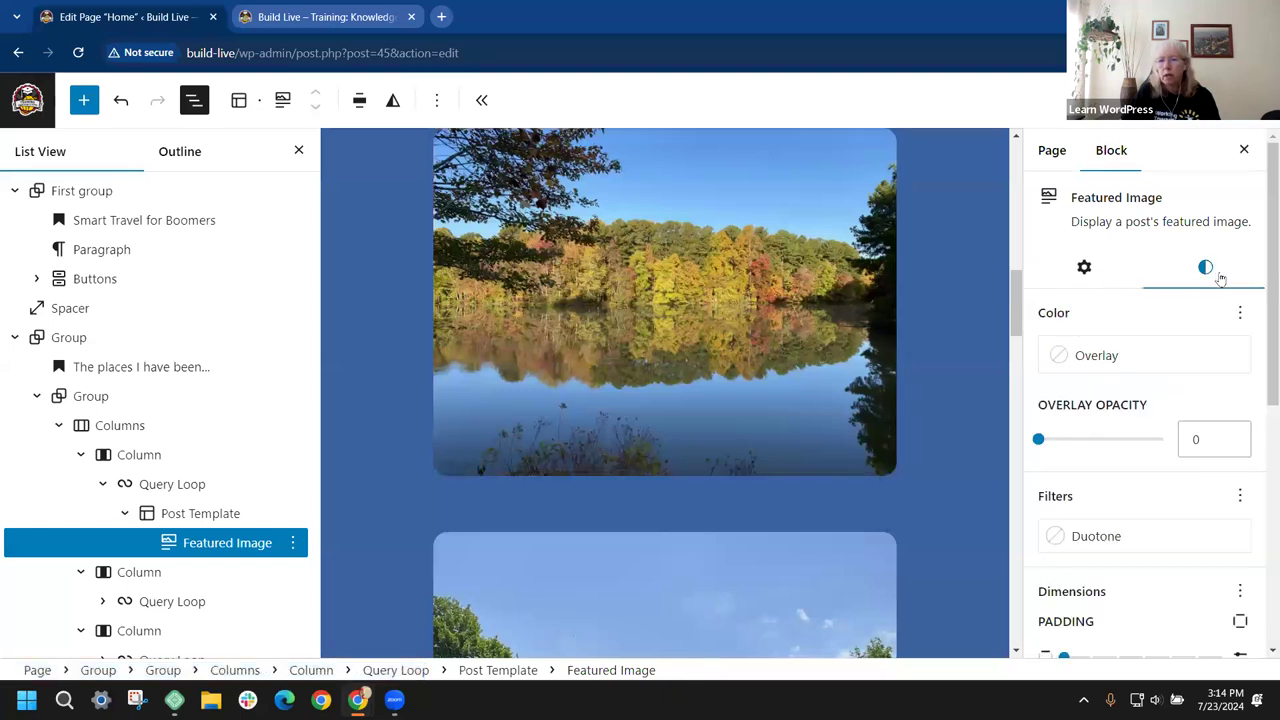
pyautogui.scroll(-3, 1140, 430)
pyautogui.scroll(-2, 1131, 427)
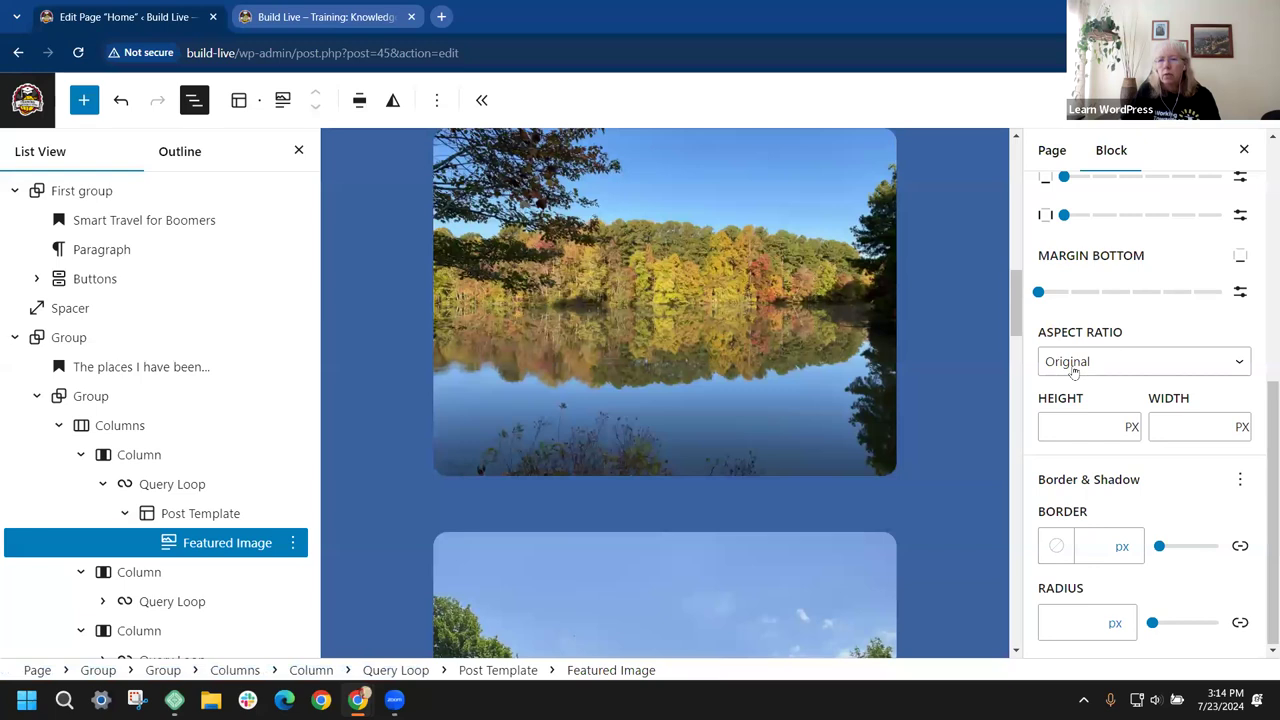
pyautogui.click(1240, 365)
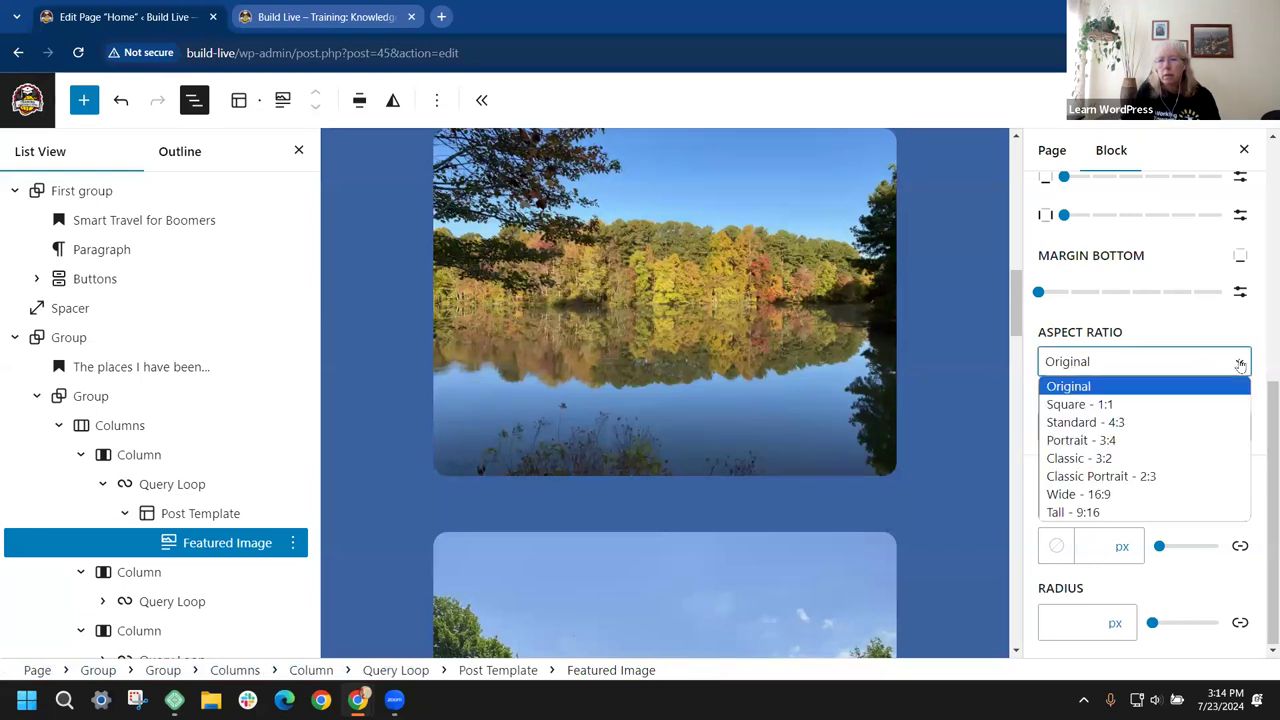
pyautogui.click(1120, 404)
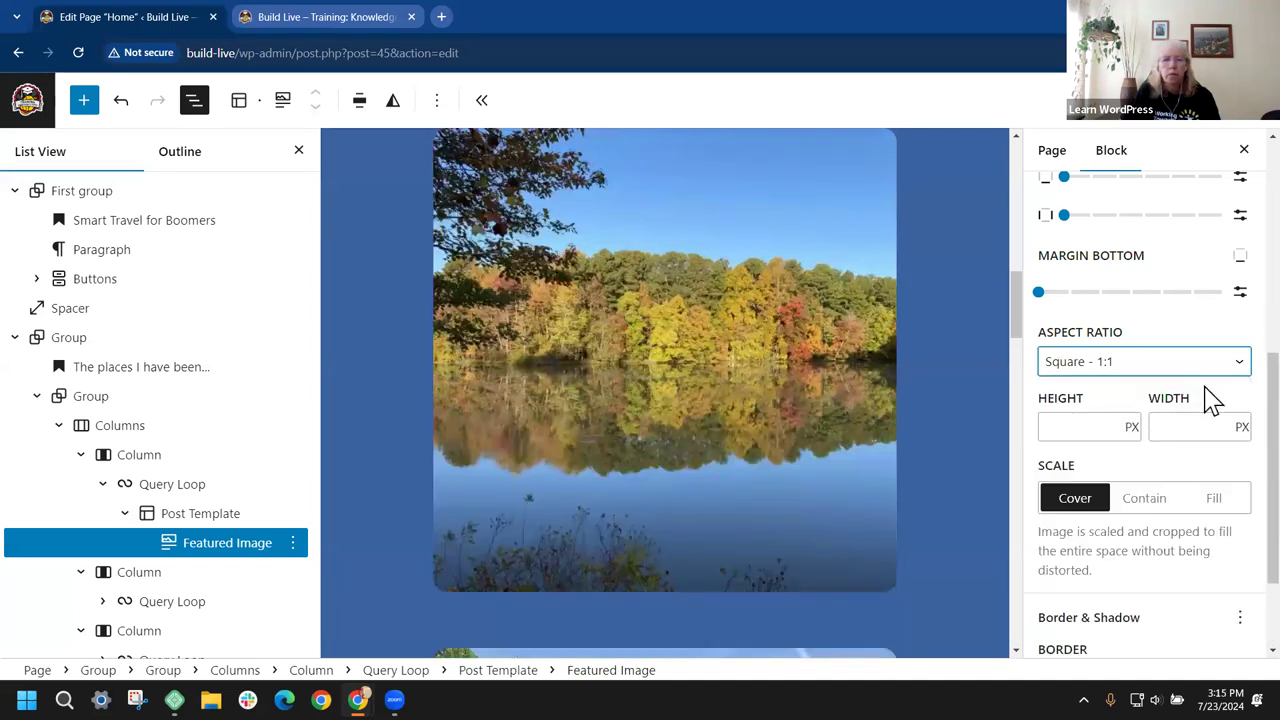
pyautogui.scroll(-1, 172, 560)
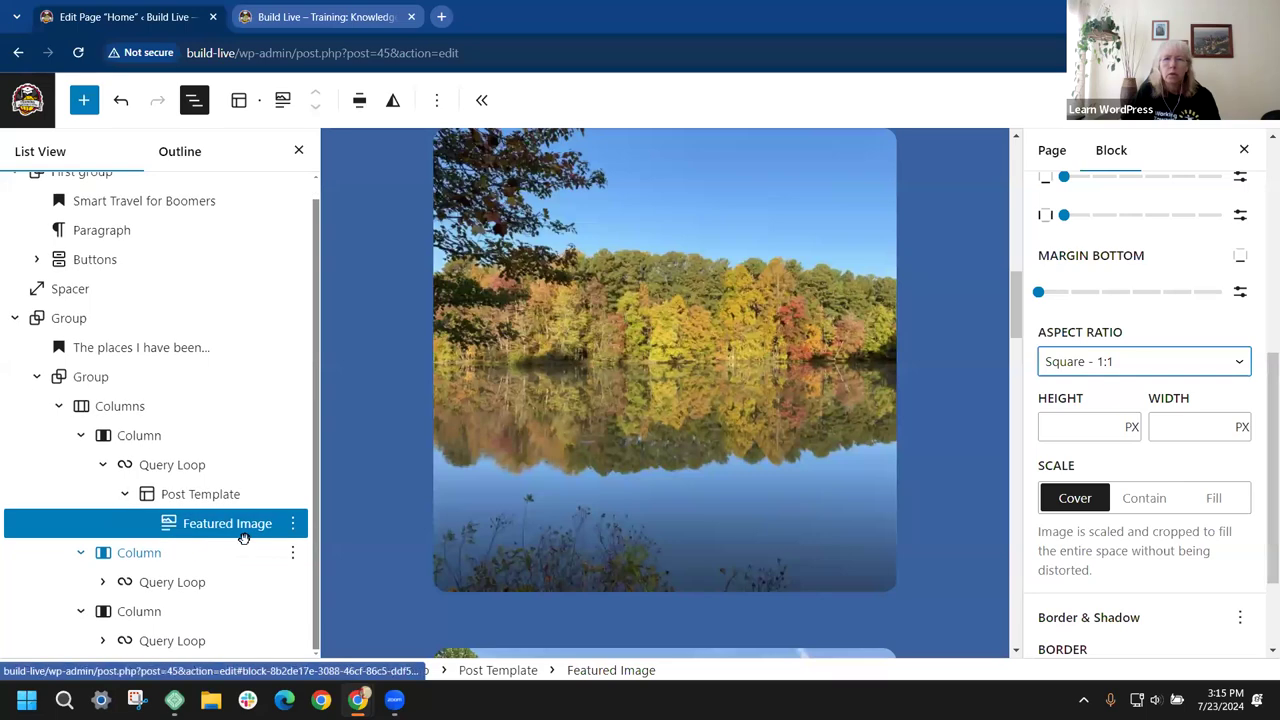
# Step: Save the Home page, then reload the live page and compare the first column's photos with the other columns
pyautogui.click(322, 18)
pyautogui.click(185, 17)
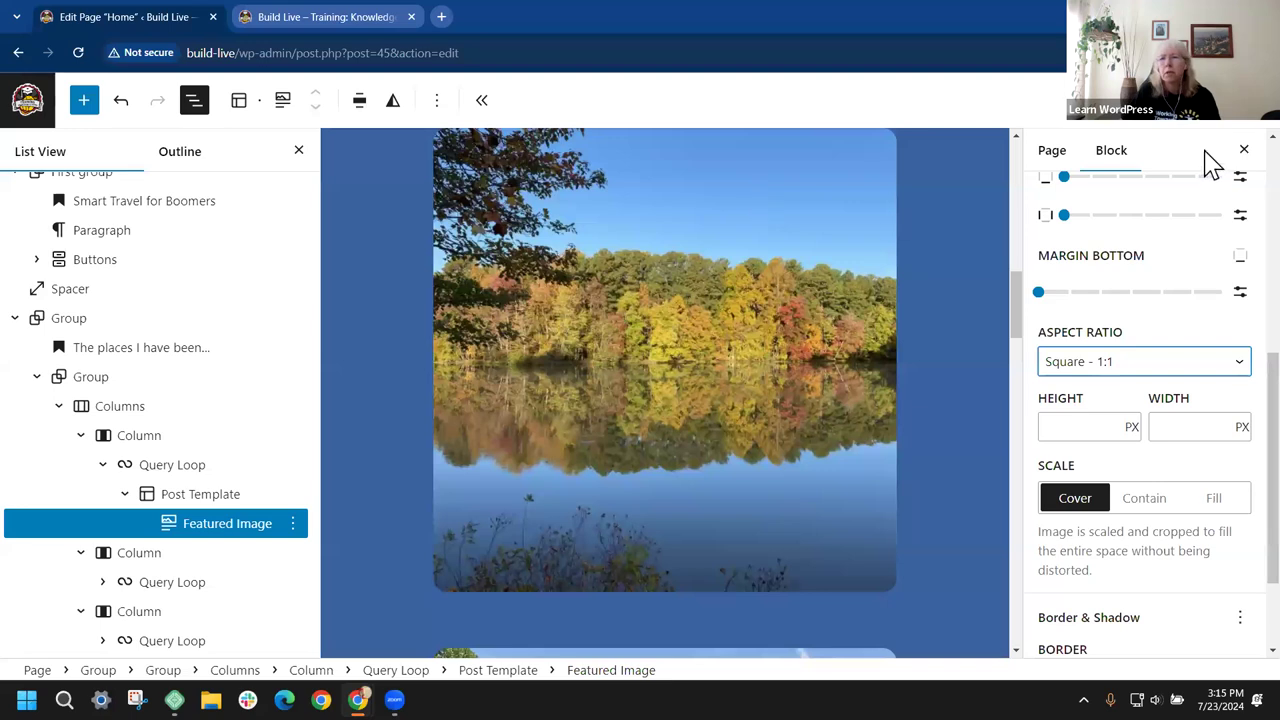
pyautogui.click(1180, 128)
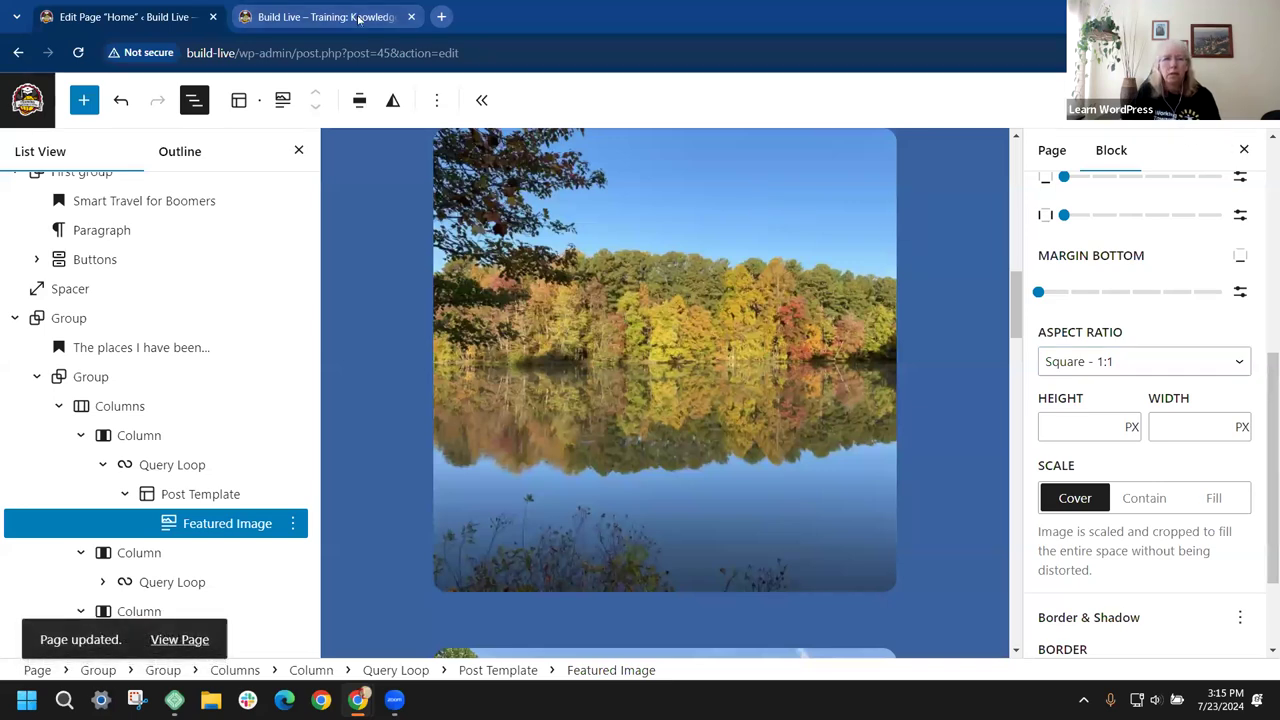
pyautogui.click(358, 18)
pyautogui.click(78, 52)
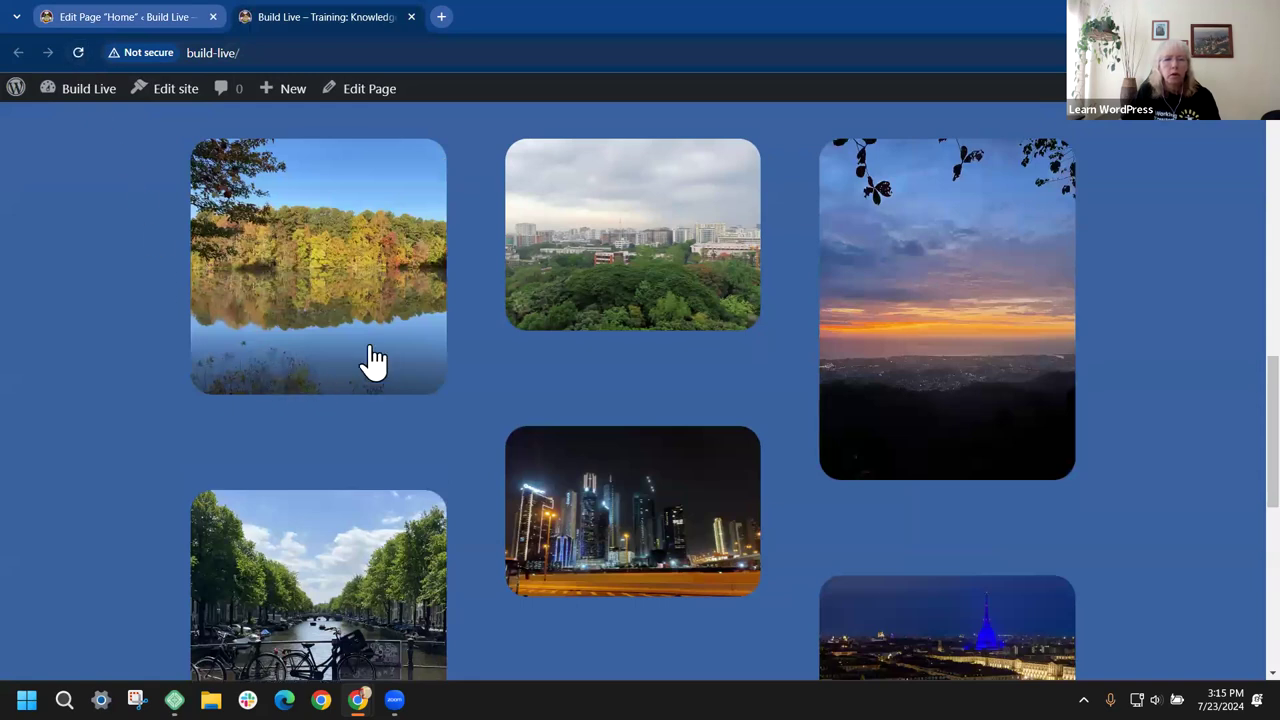
pyautogui.scroll(-2, 362, 340)
pyautogui.scroll(1, 361, 332)
pyautogui.scroll(3, 378, 380)
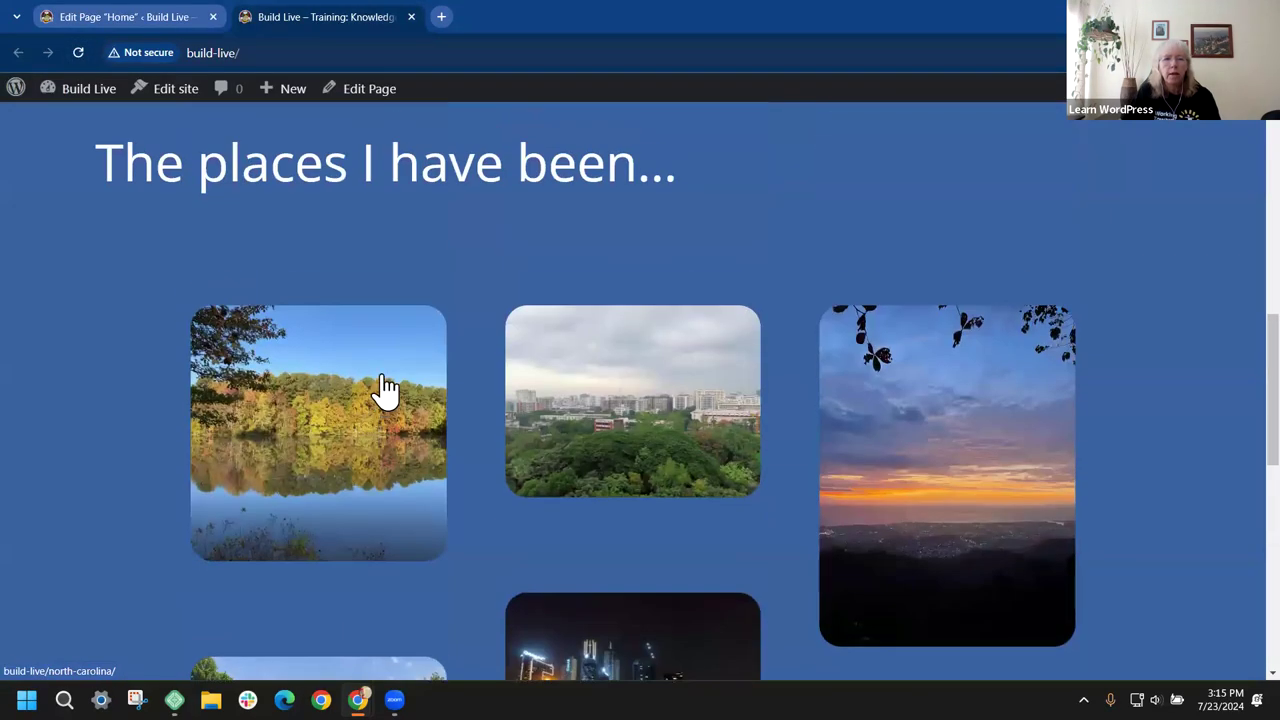
pyautogui.scroll(2, 371, 319)
# Step: Return to the Home page editor, select the second column's Query Loop, and collapse the travel photo group's nested blocks
pyautogui.click(150, 22)
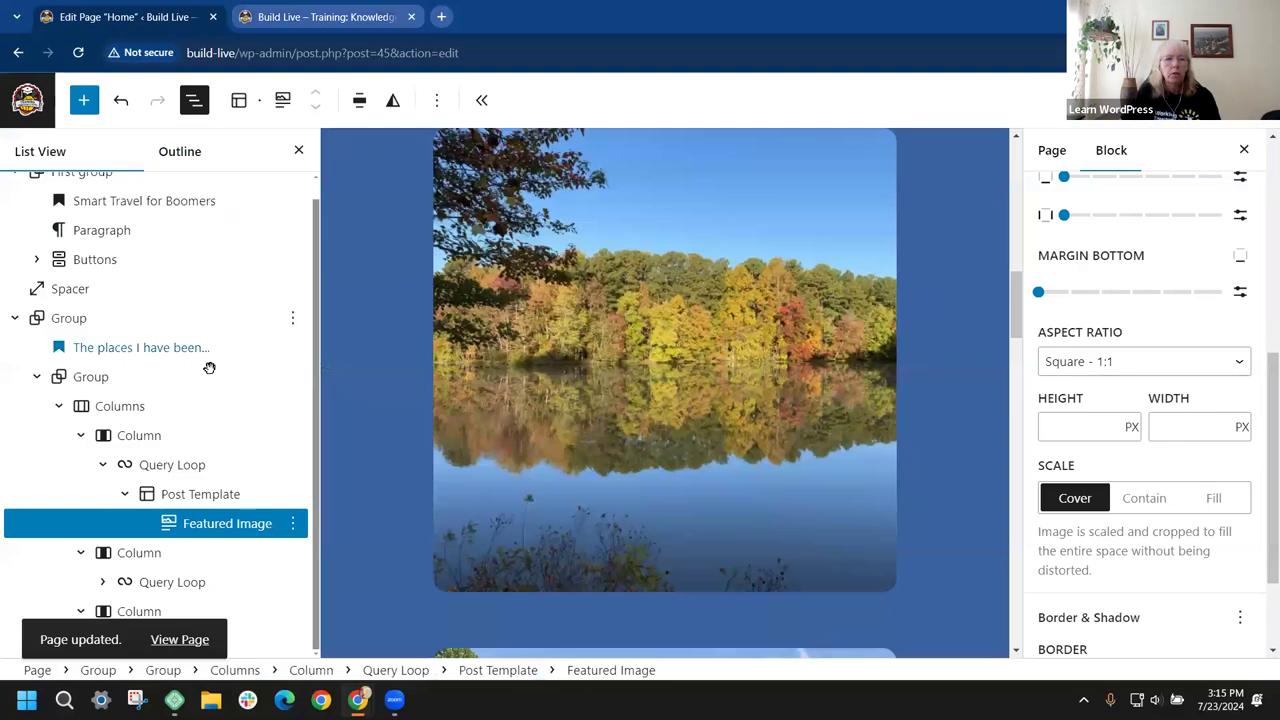
pyautogui.scroll(-3, 503, 451)
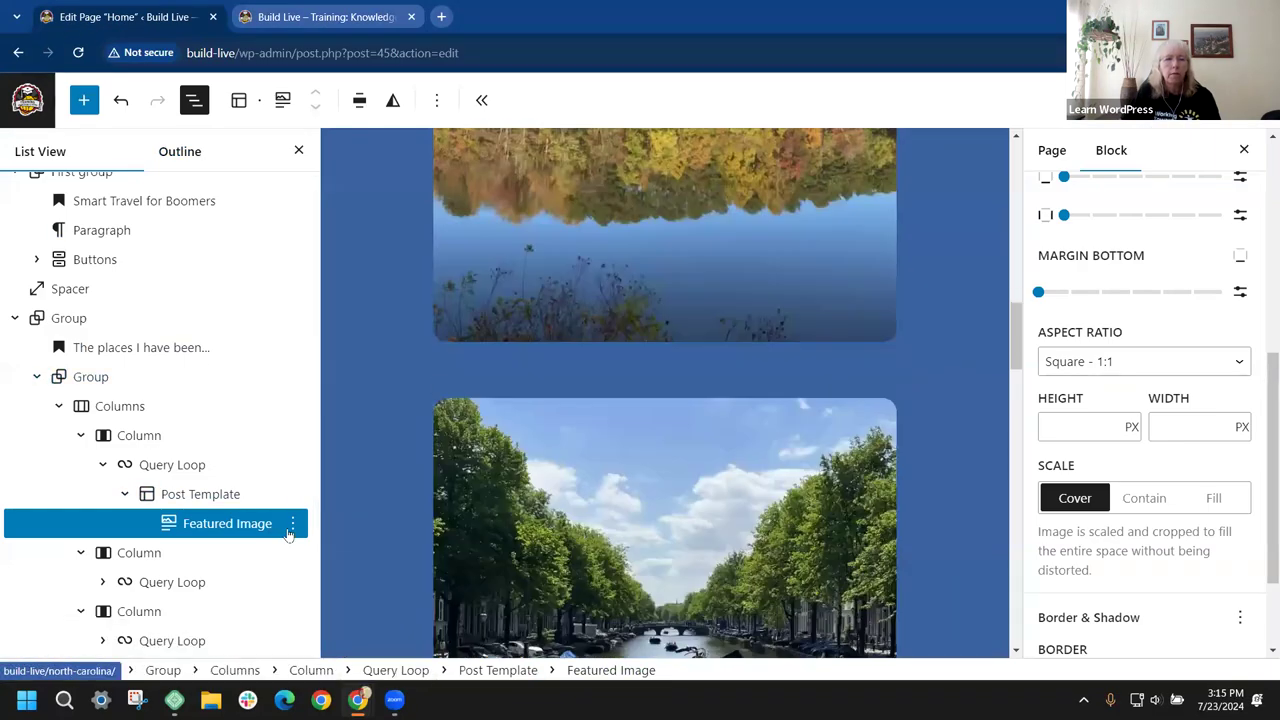
pyautogui.click(160, 591)
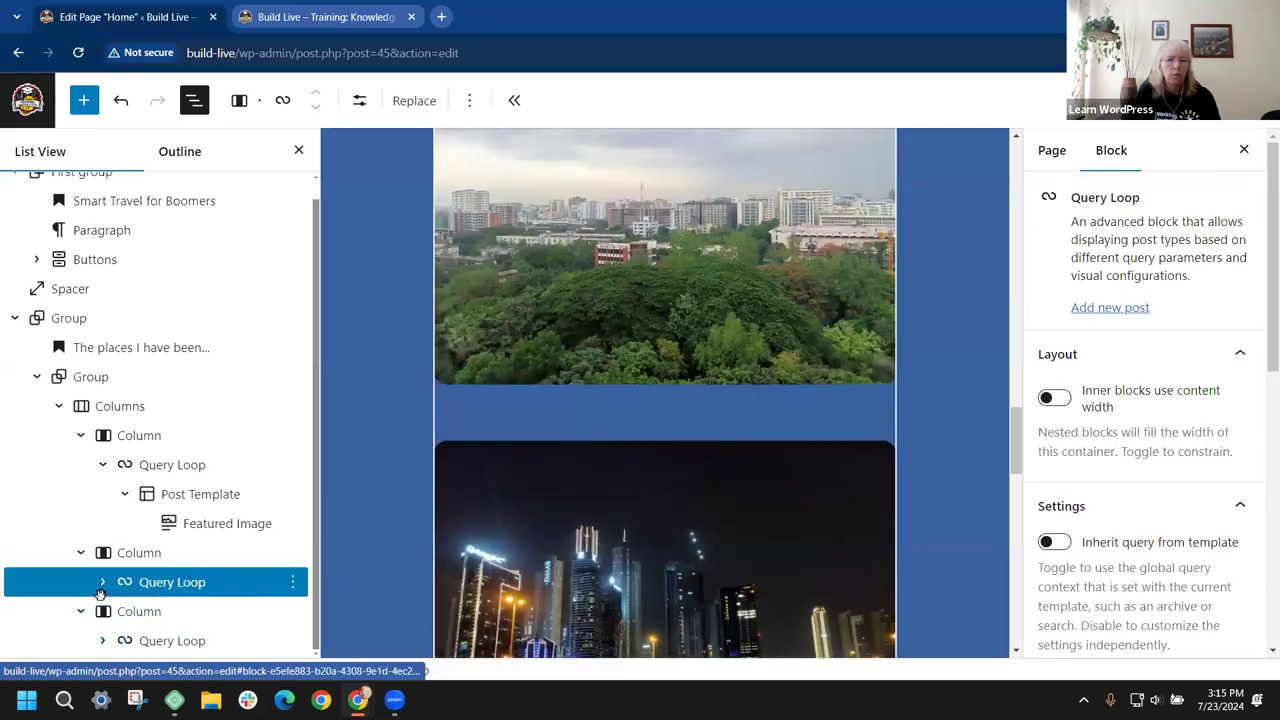
pyautogui.click(14, 317)
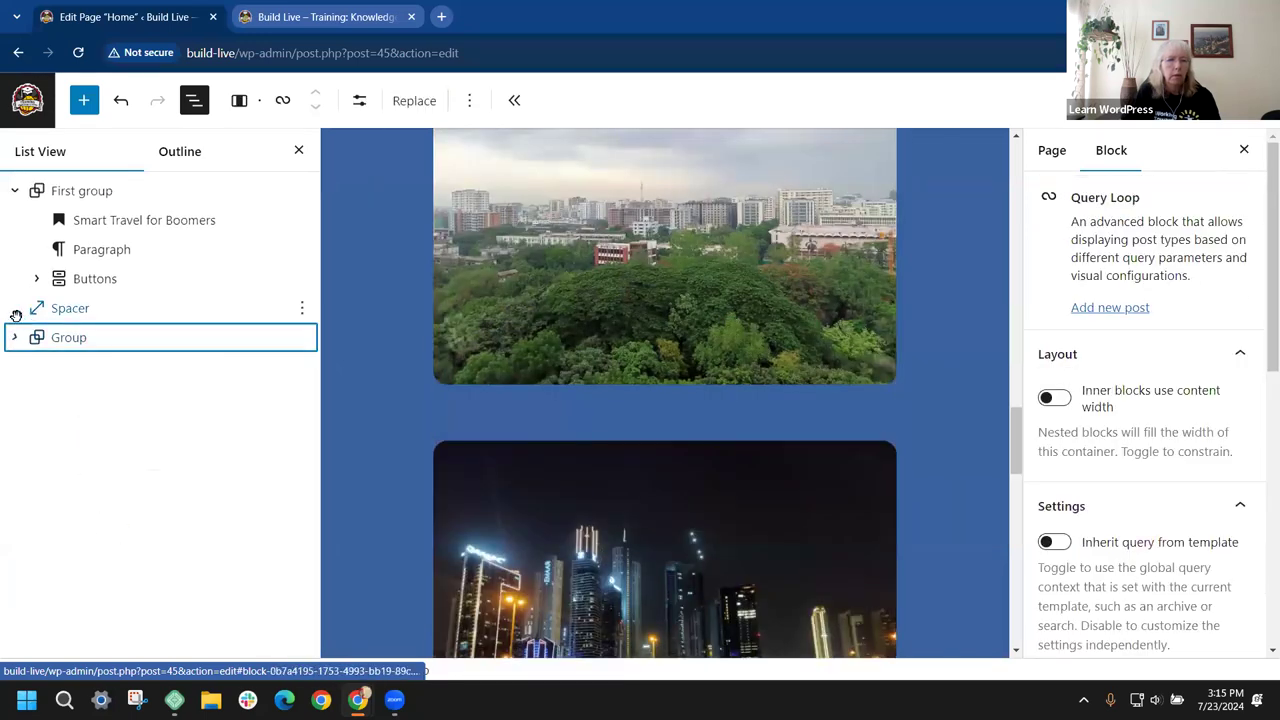
# Step: Set the aspect ratio of the second column's Featured Image block to Square - 1:1 and save the Home page
pyautogui.click(13, 339)
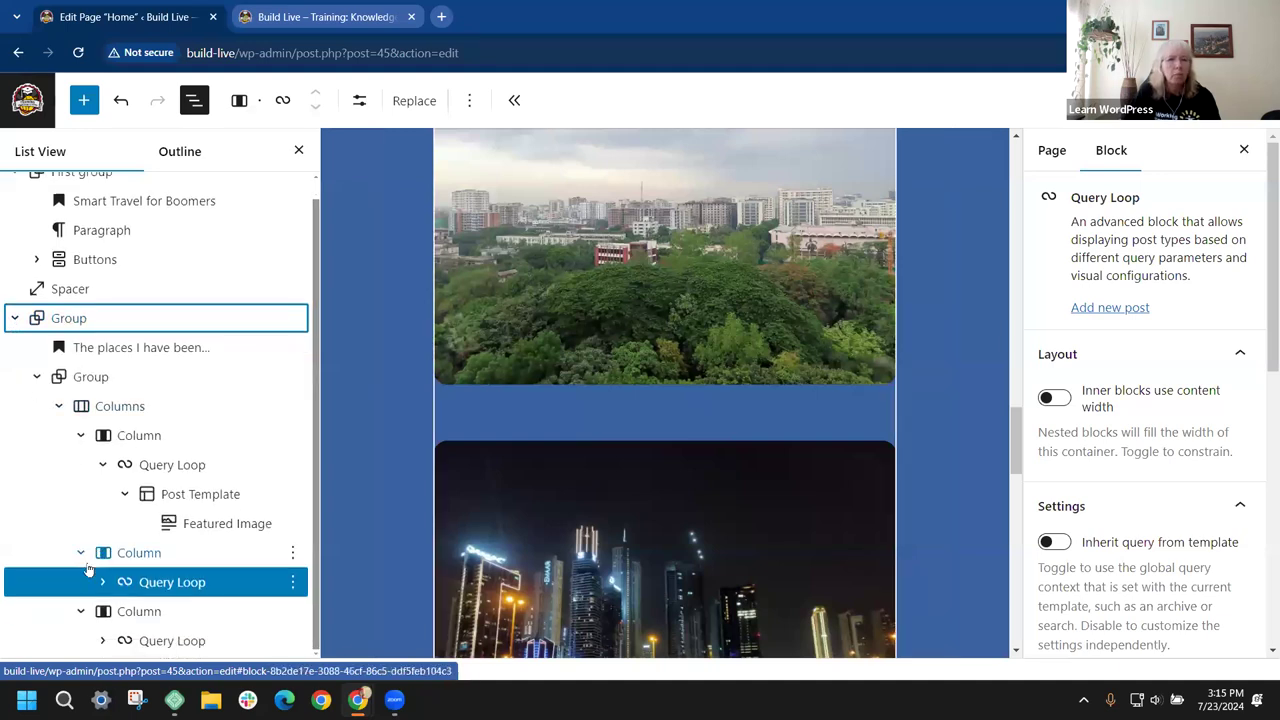
pyautogui.click(80, 434)
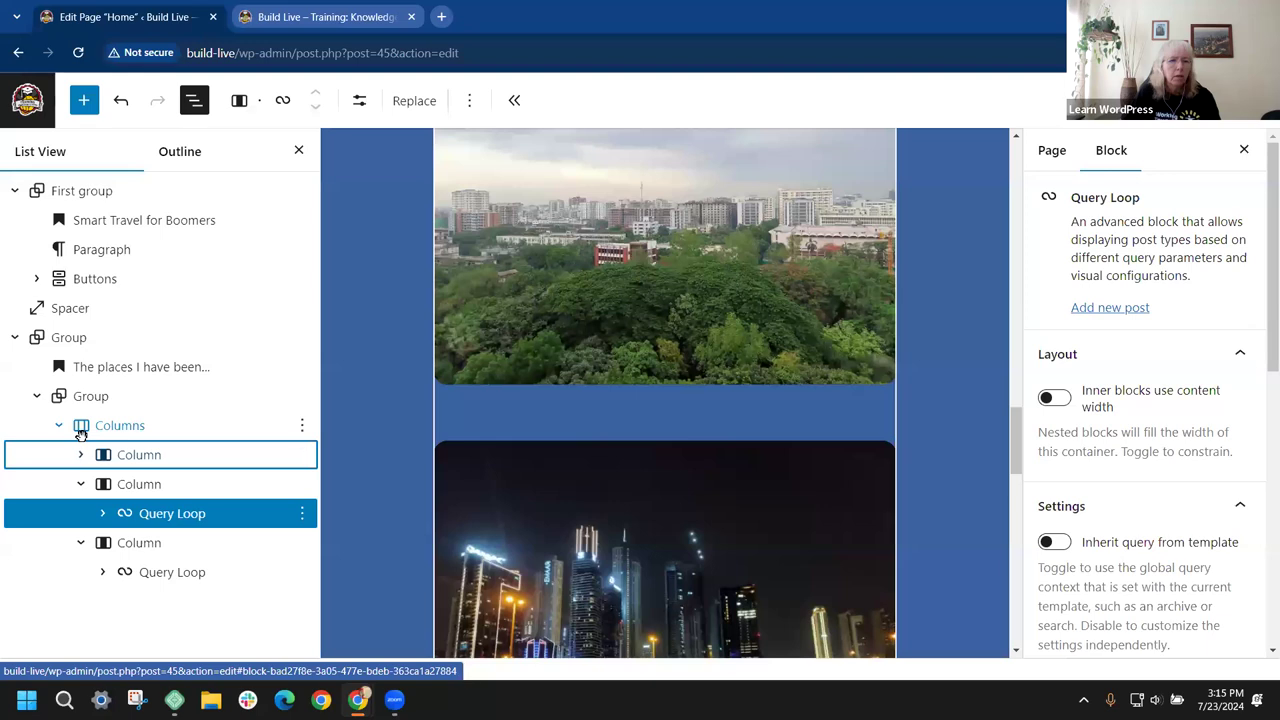
pyautogui.click(104, 514)
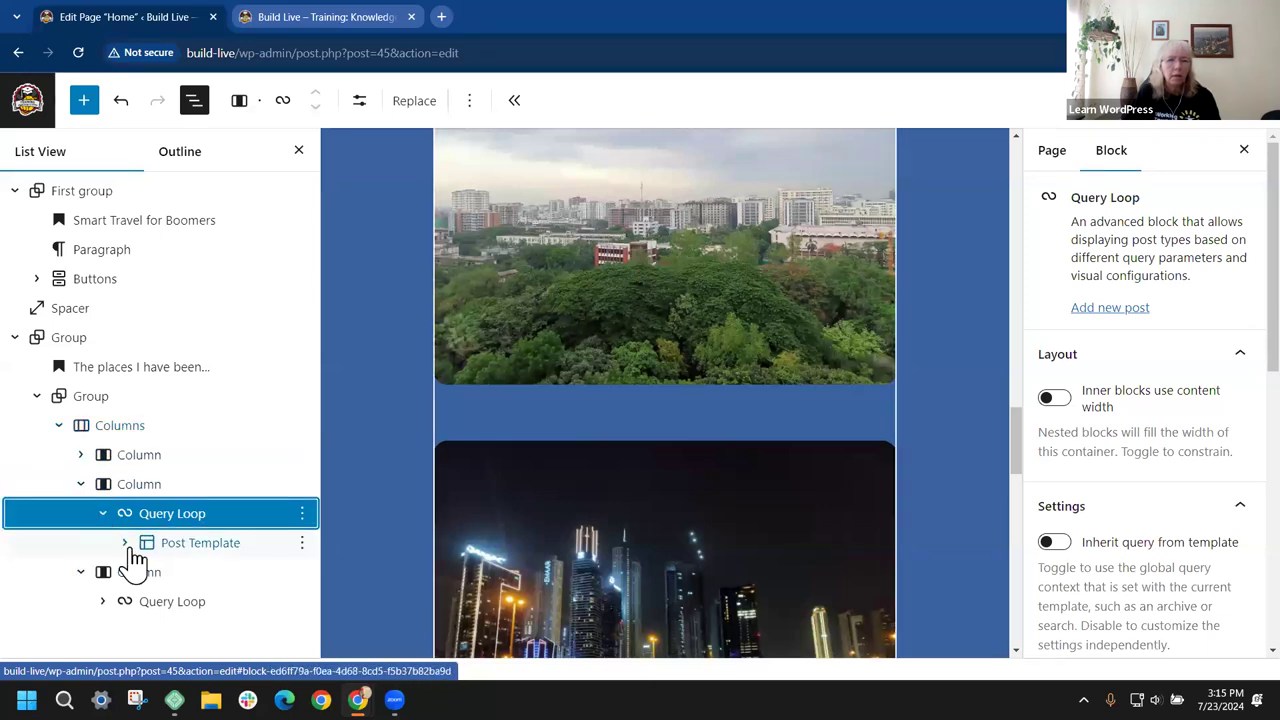
pyautogui.click(125, 545)
pyautogui.click(208, 577)
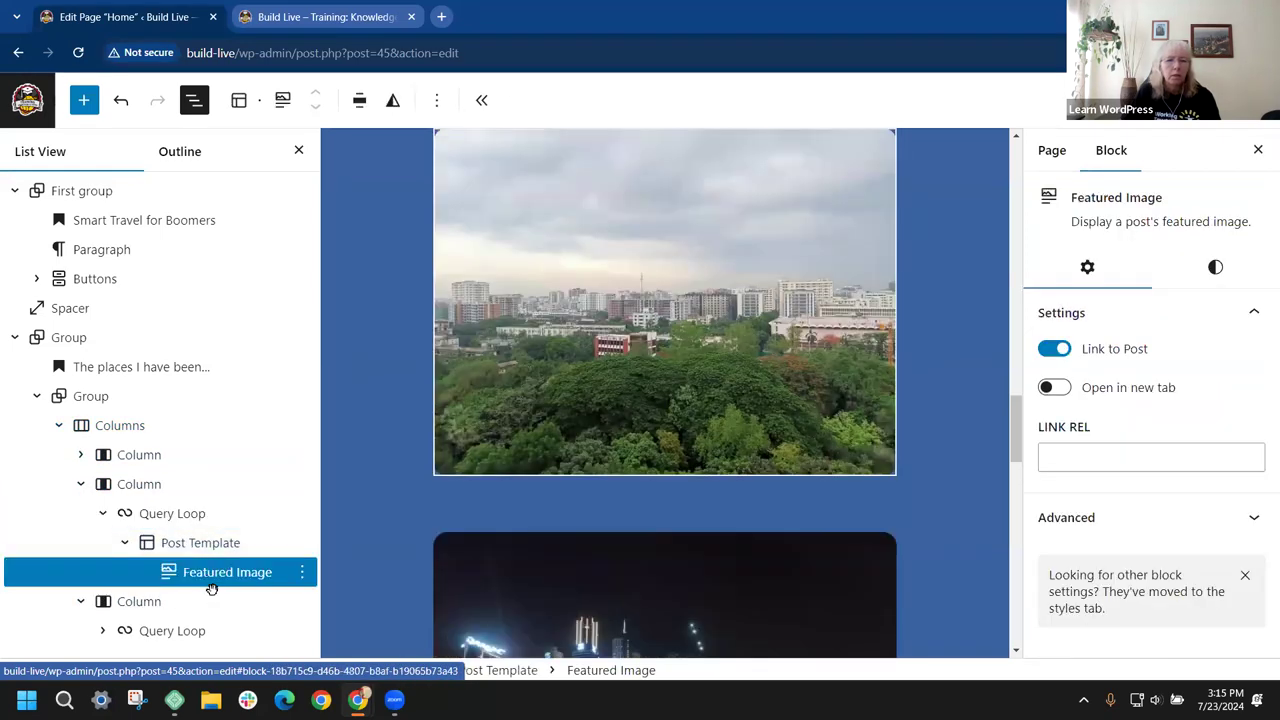
pyautogui.click(1216, 268)
pyautogui.scroll(-5, 1190, 440)
pyautogui.scroll(-1, 1185, 485)
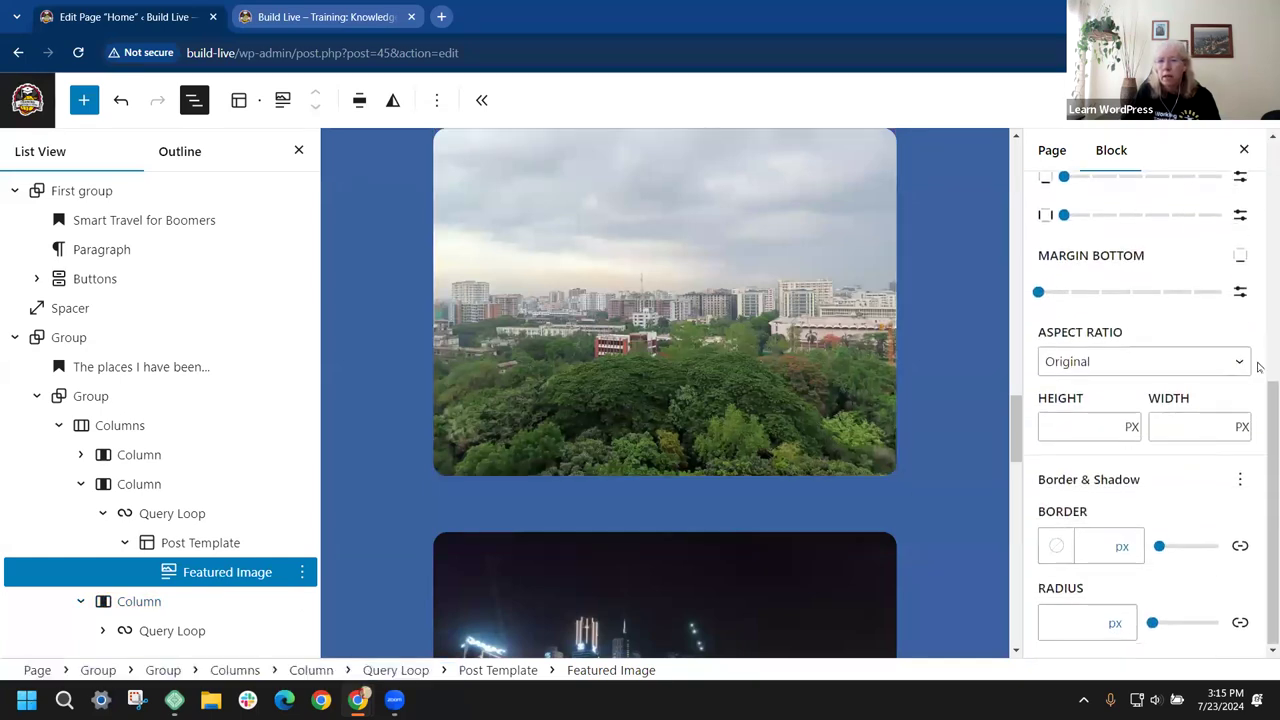
pyautogui.click(1240, 362)
pyautogui.click(1118, 404)
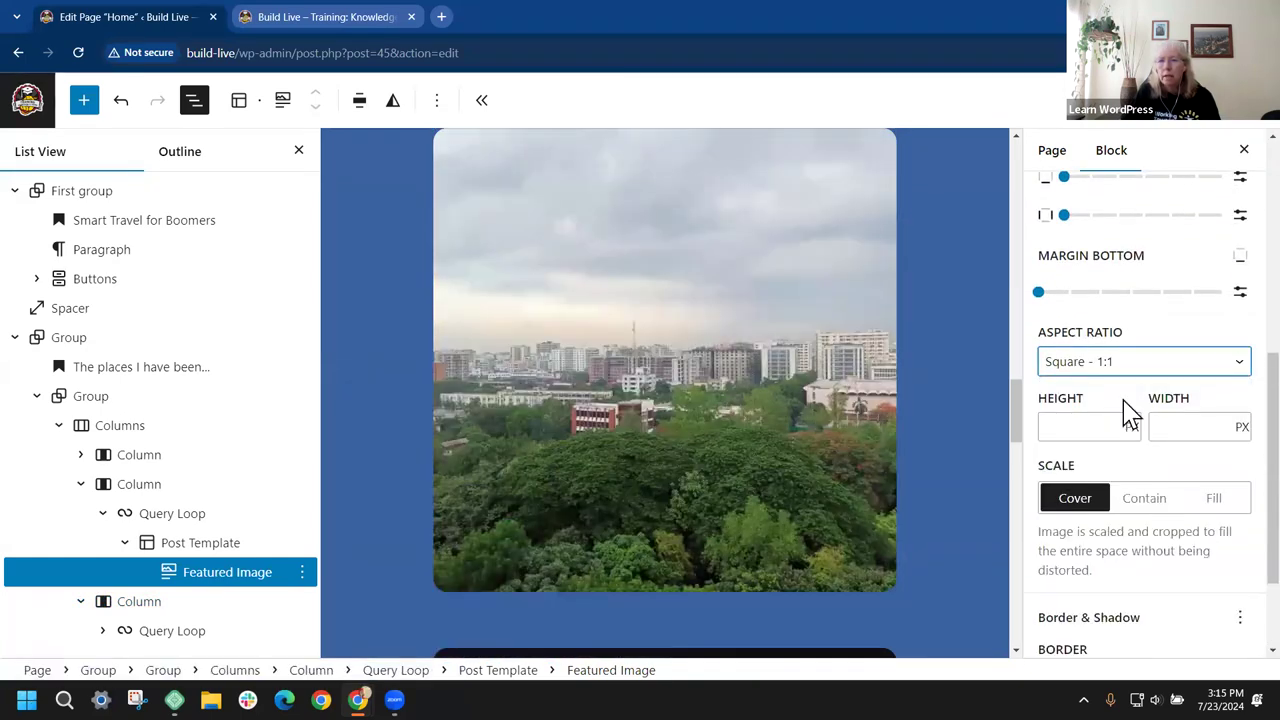
pyautogui.hotkey('ctrl', 's')
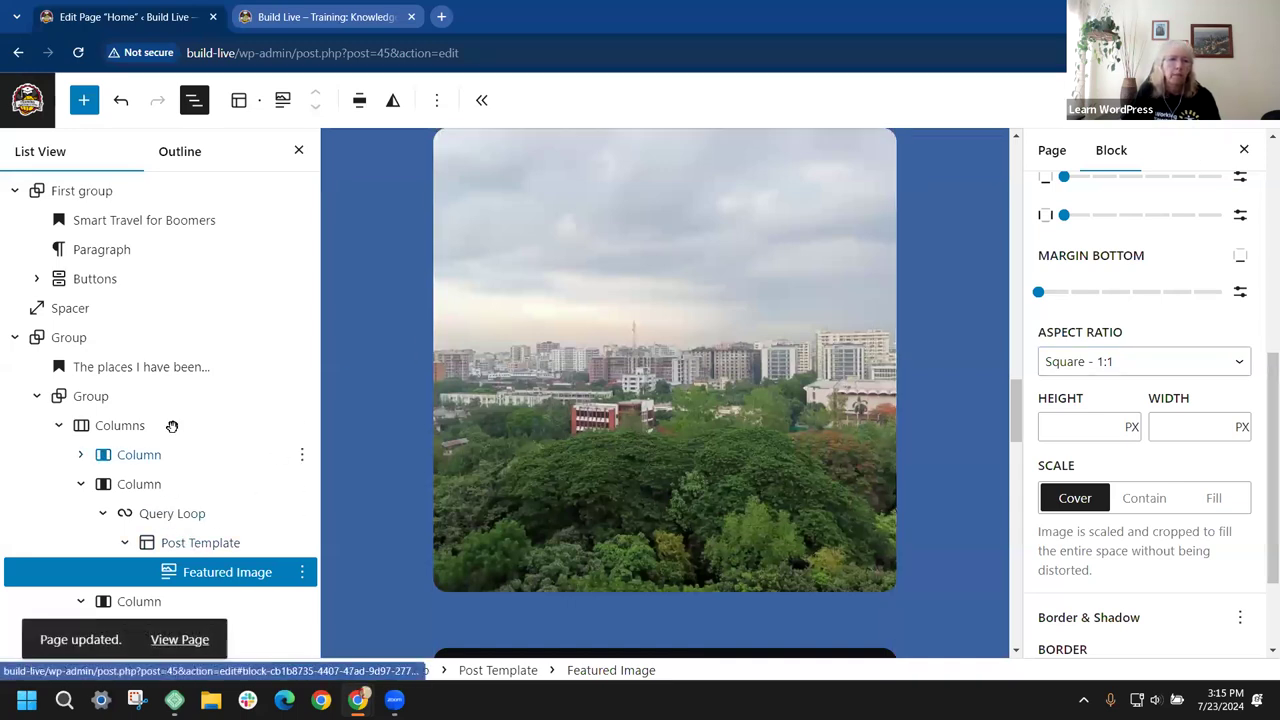
# Step: Set the aspect ratio of the third column's Featured Image block to Square - 1:1 and save the Home page
pyautogui.click(86, 485)
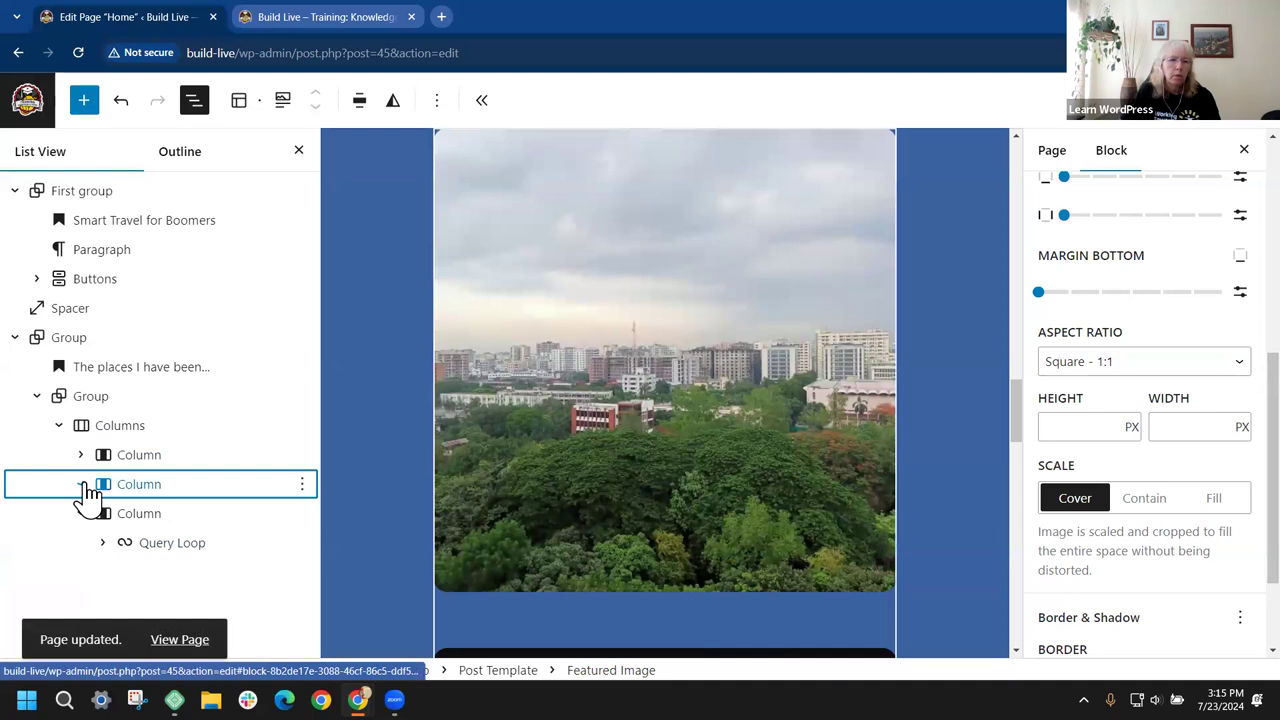
pyautogui.click(173, 543)
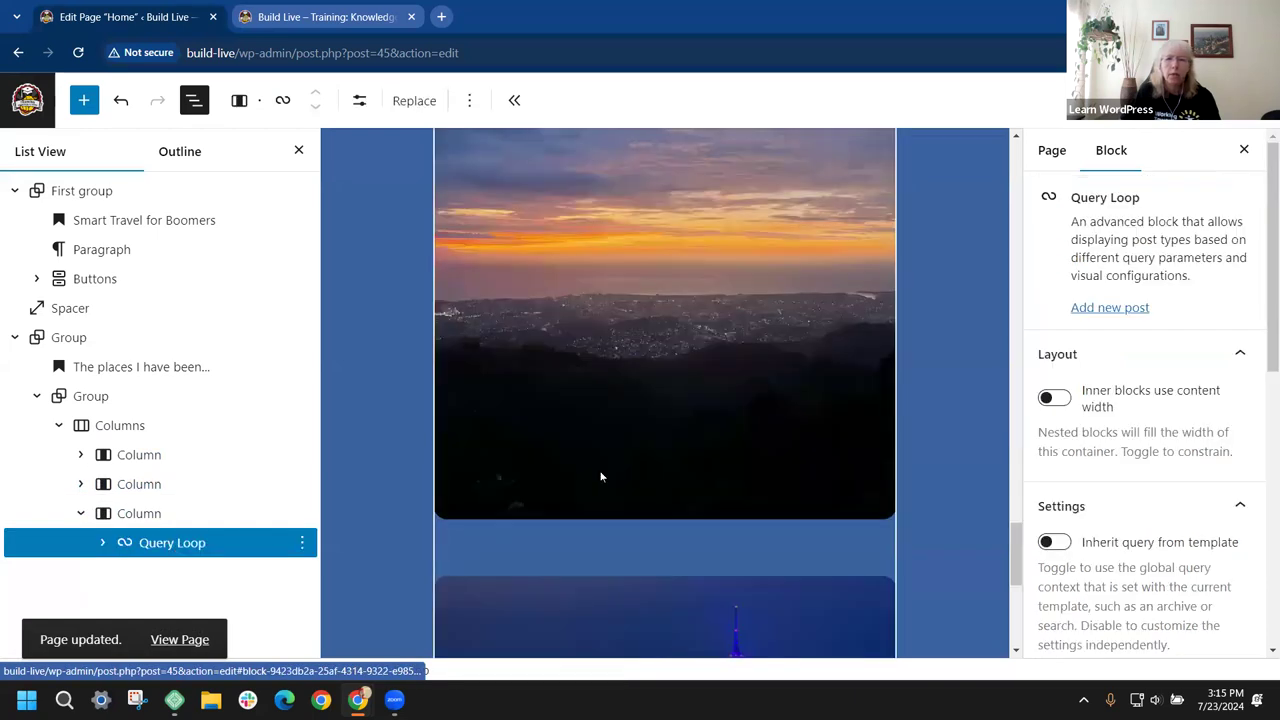
pyautogui.click(102, 543)
pyautogui.click(126, 573)
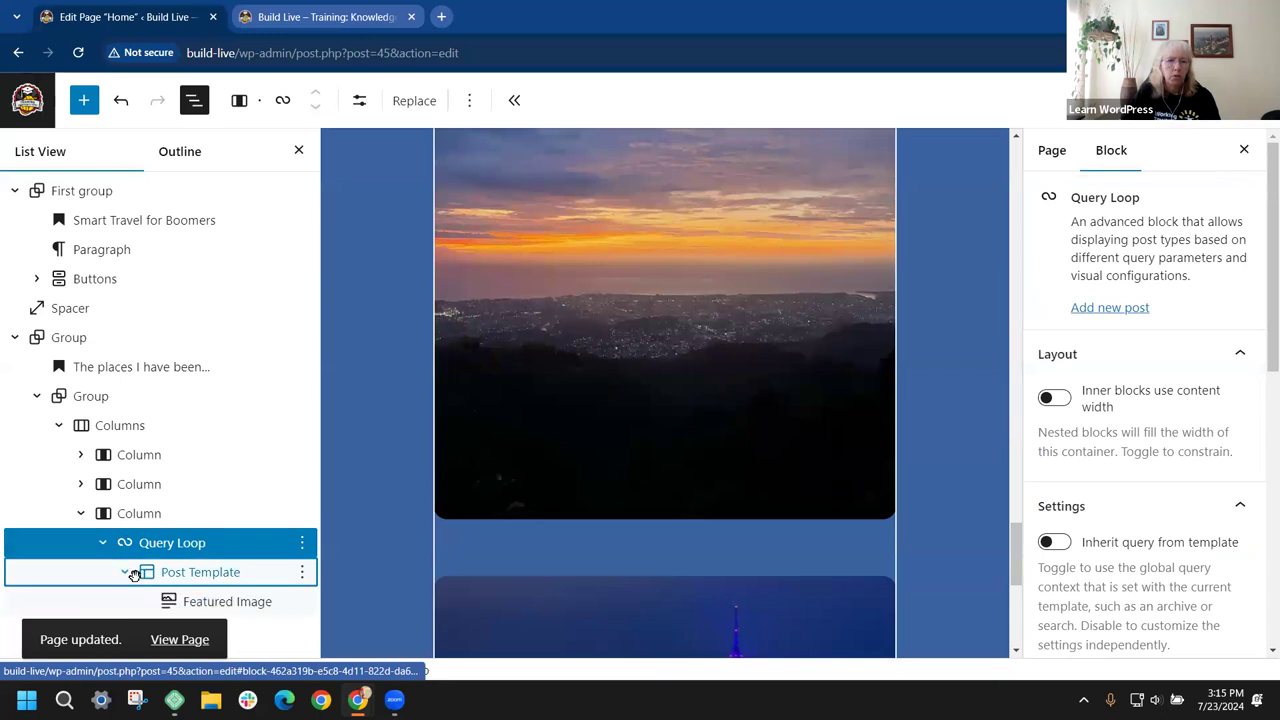
pyautogui.click(245, 602)
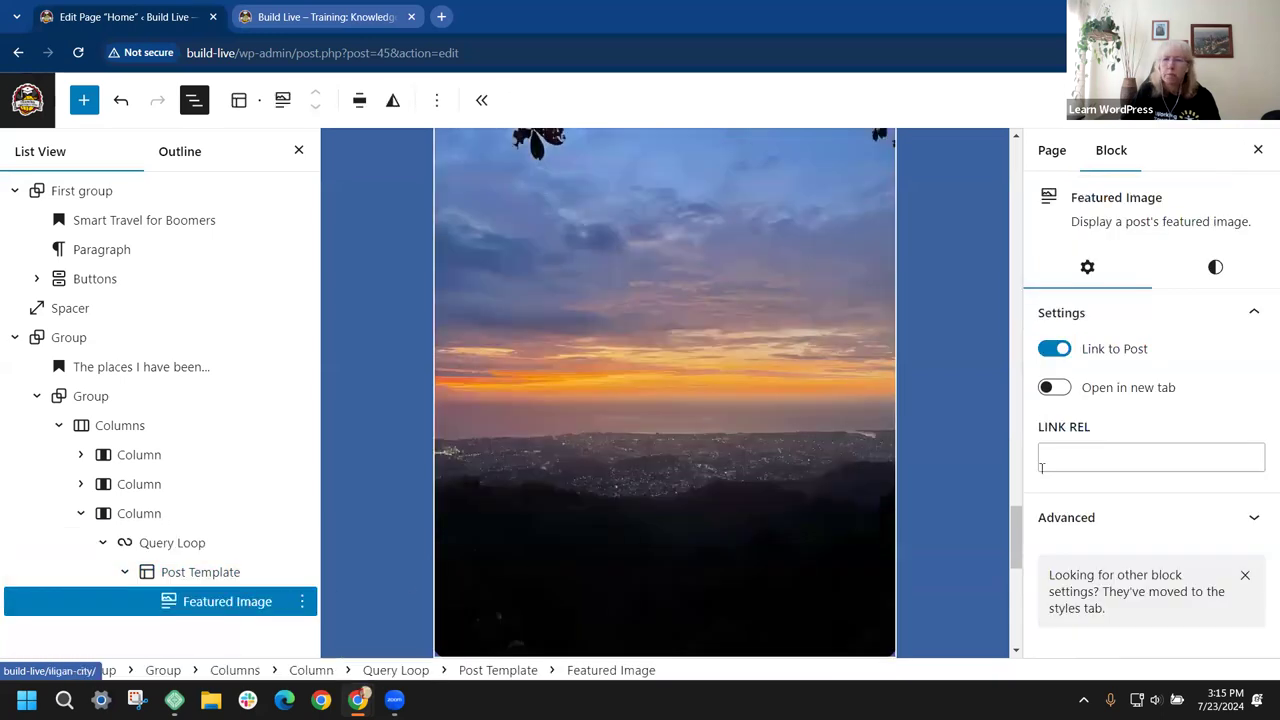
pyautogui.click(1218, 278)
pyautogui.scroll(-3, 1160, 420)
pyautogui.scroll(-3, 1155, 455)
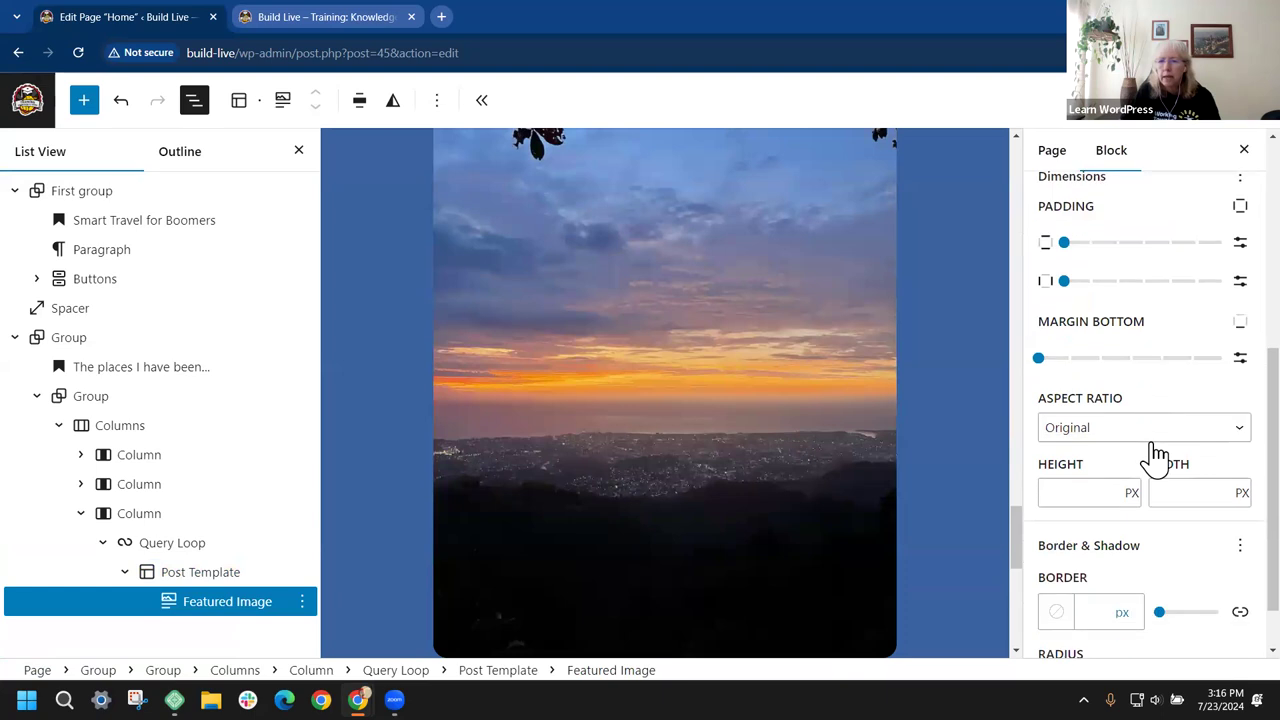
pyautogui.click(1239, 362)
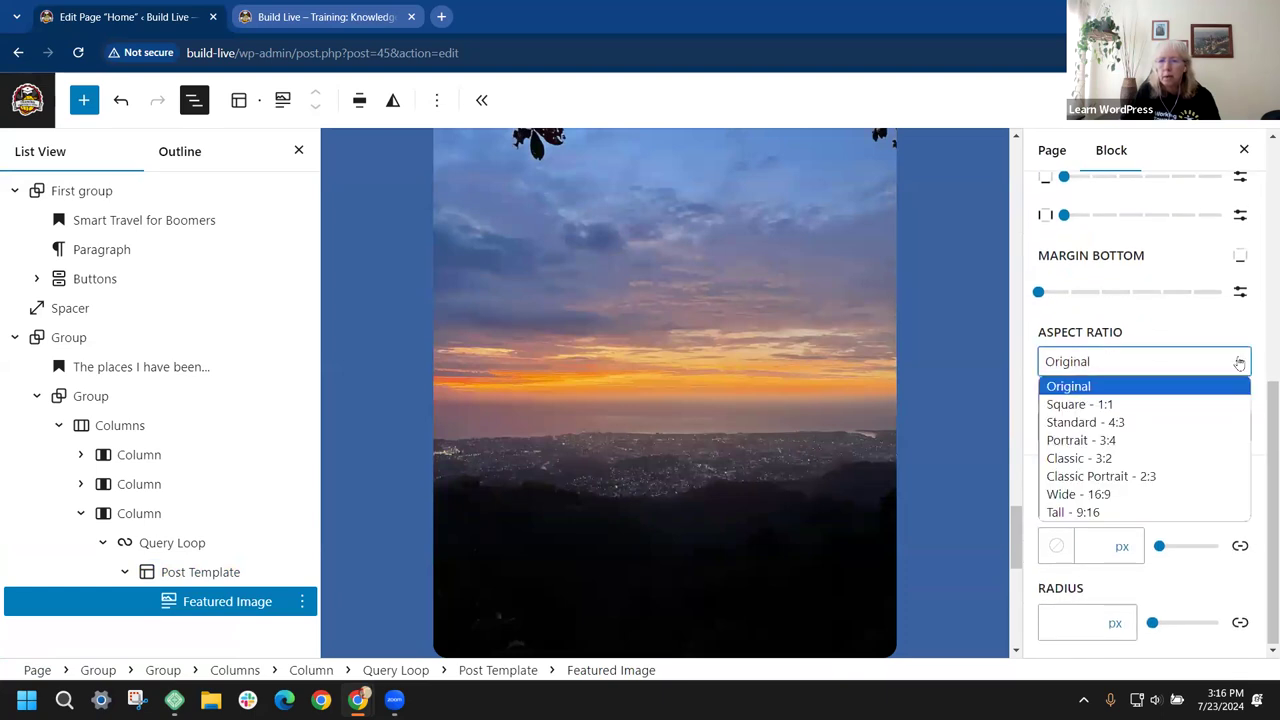
pyautogui.click(1115, 404)
pyautogui.hotkey('ctrl', 's')
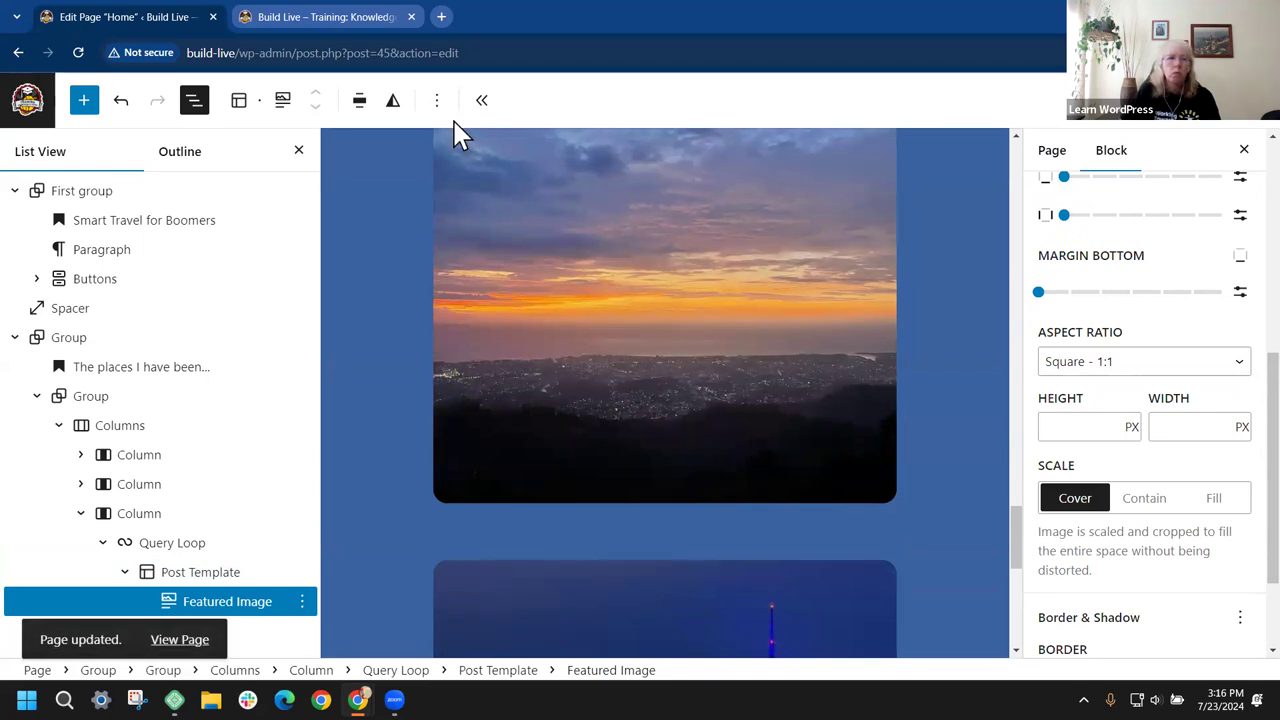
# Step: Reload the live page and compare the shapes of the travel photos across all three columns
pyautogui.click(316, 17)
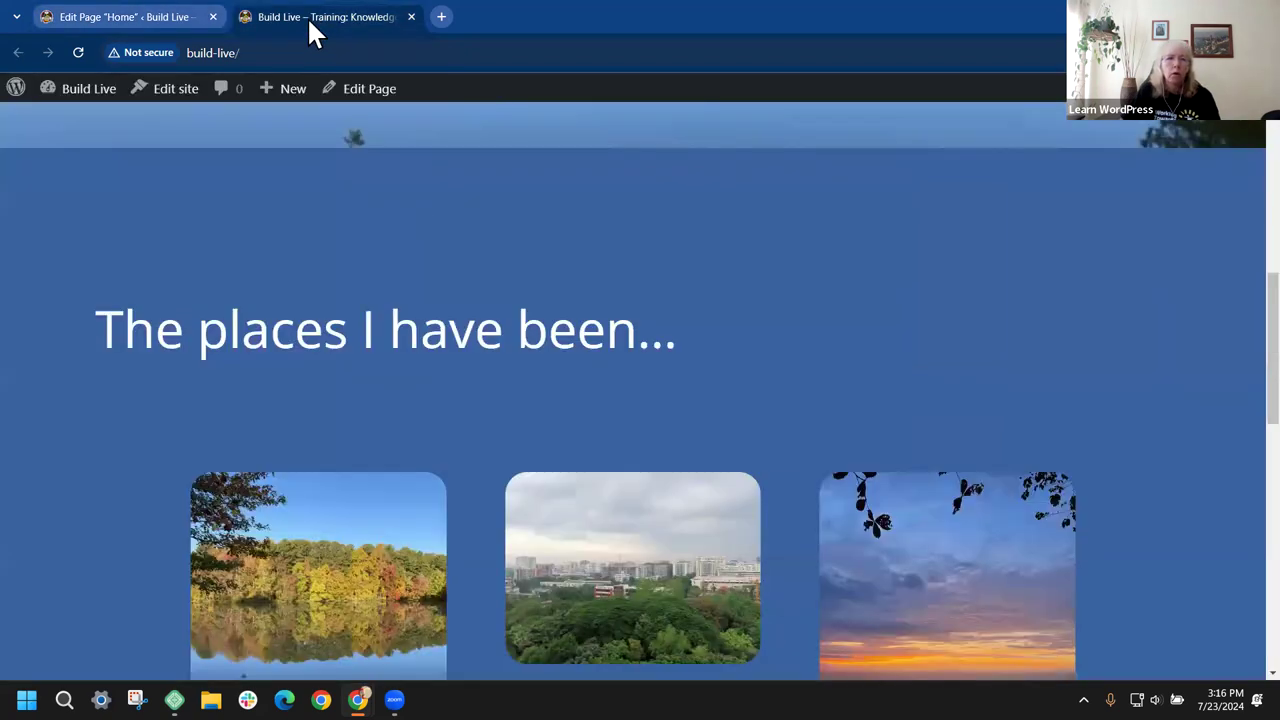
pyautogui.click(79, 52)
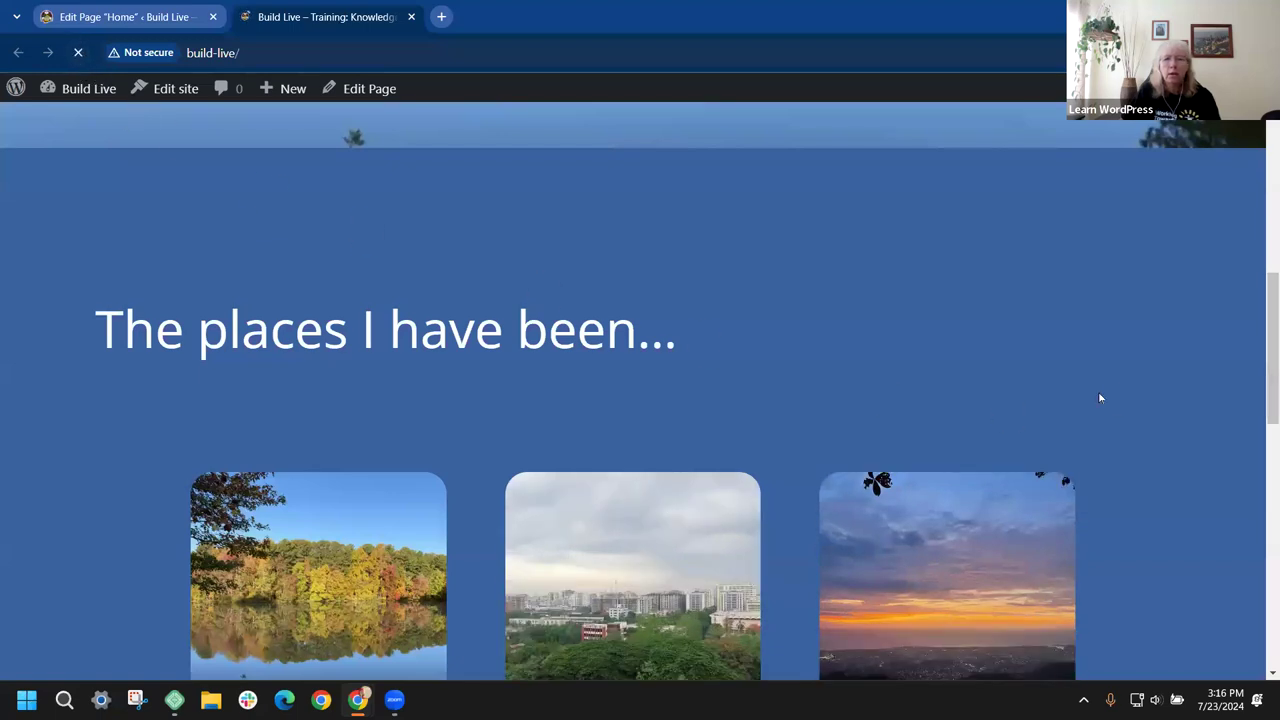
pyautogui.scroll(-4, 1146, 358)
pyautogui.scroll(-2, 1206, 368)
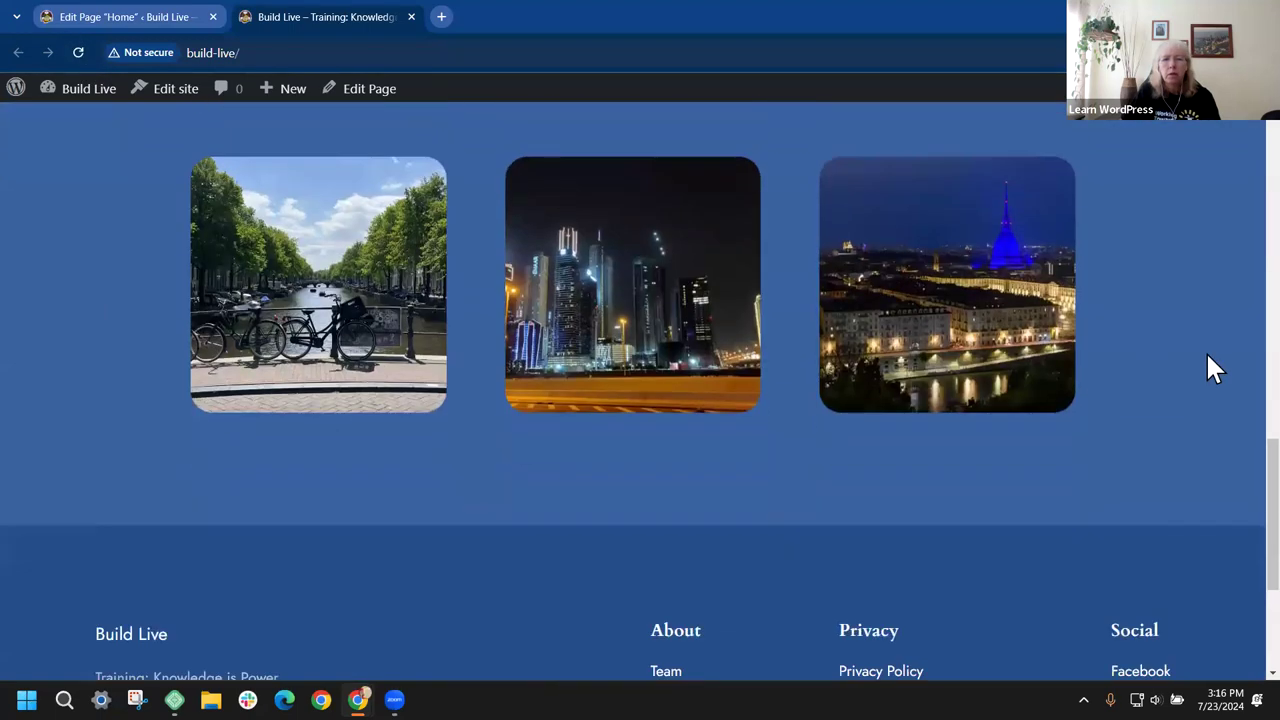
pyautogui.scroll(4, 1207, 356)
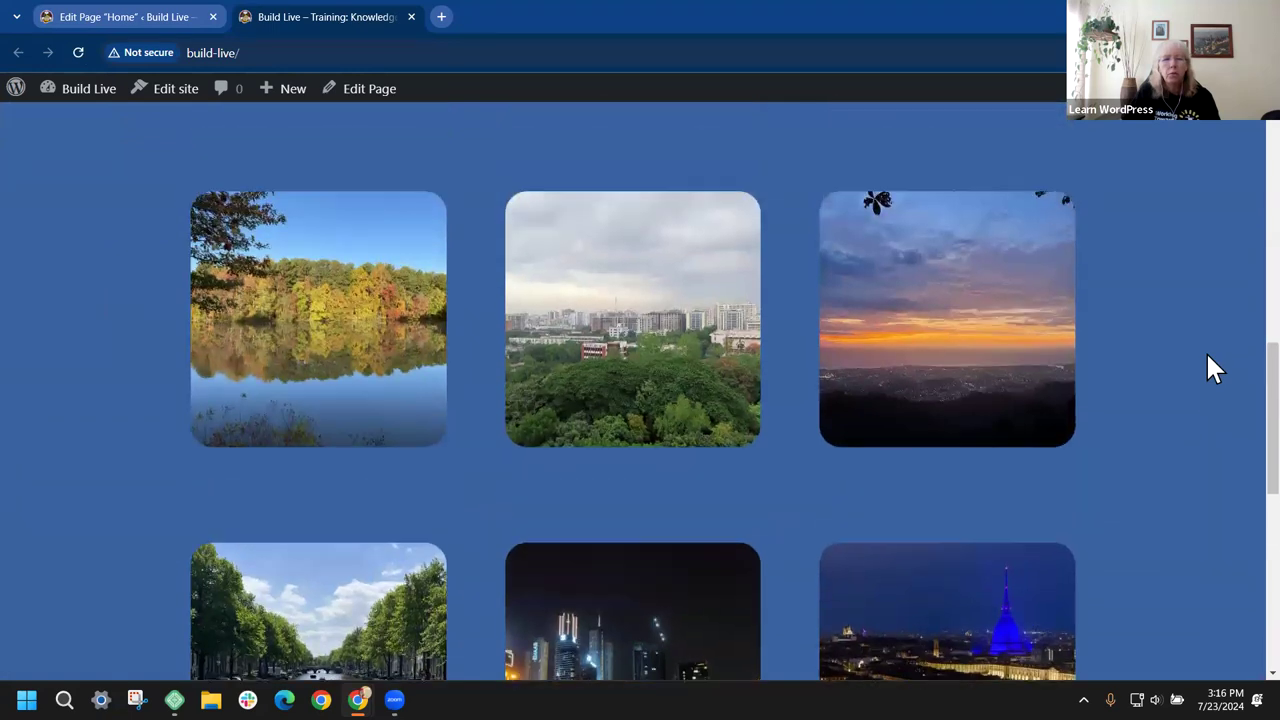
pyautogui.scroll(2, 1207, 356)
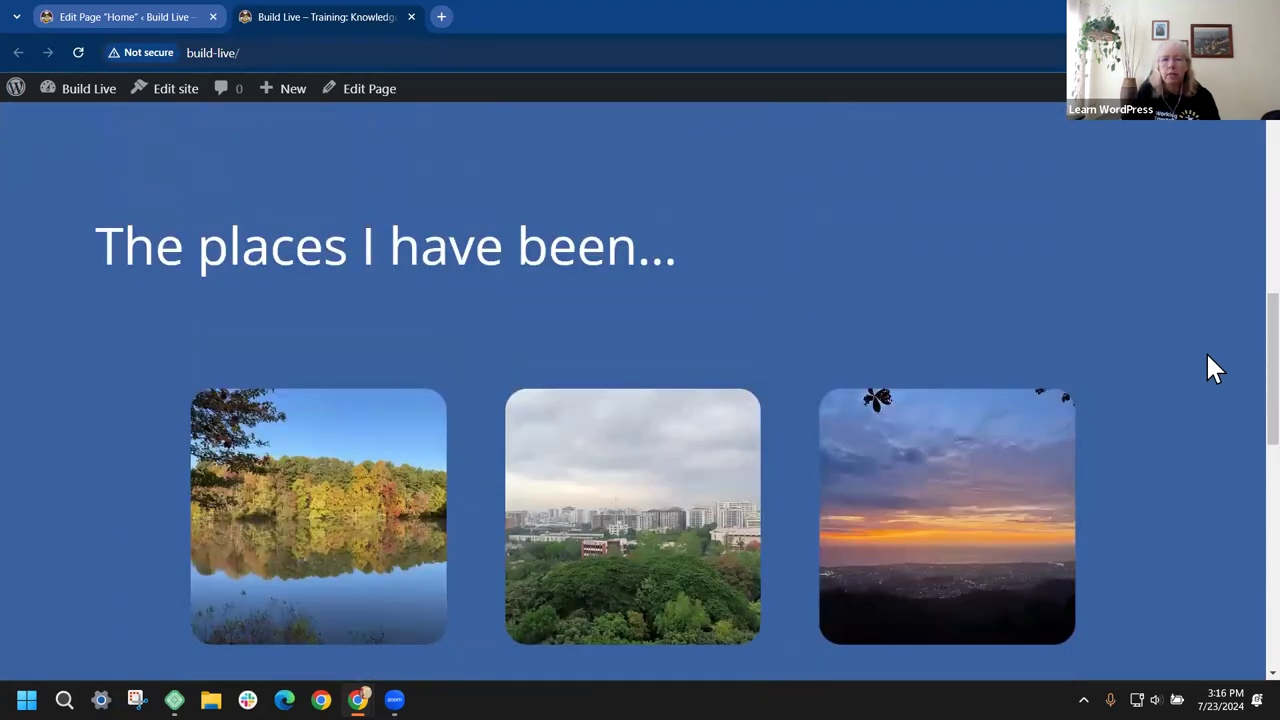
pyautogui.scroll(2, 1207, 356)
pyautogui.scroll(-2, 1078, 378)
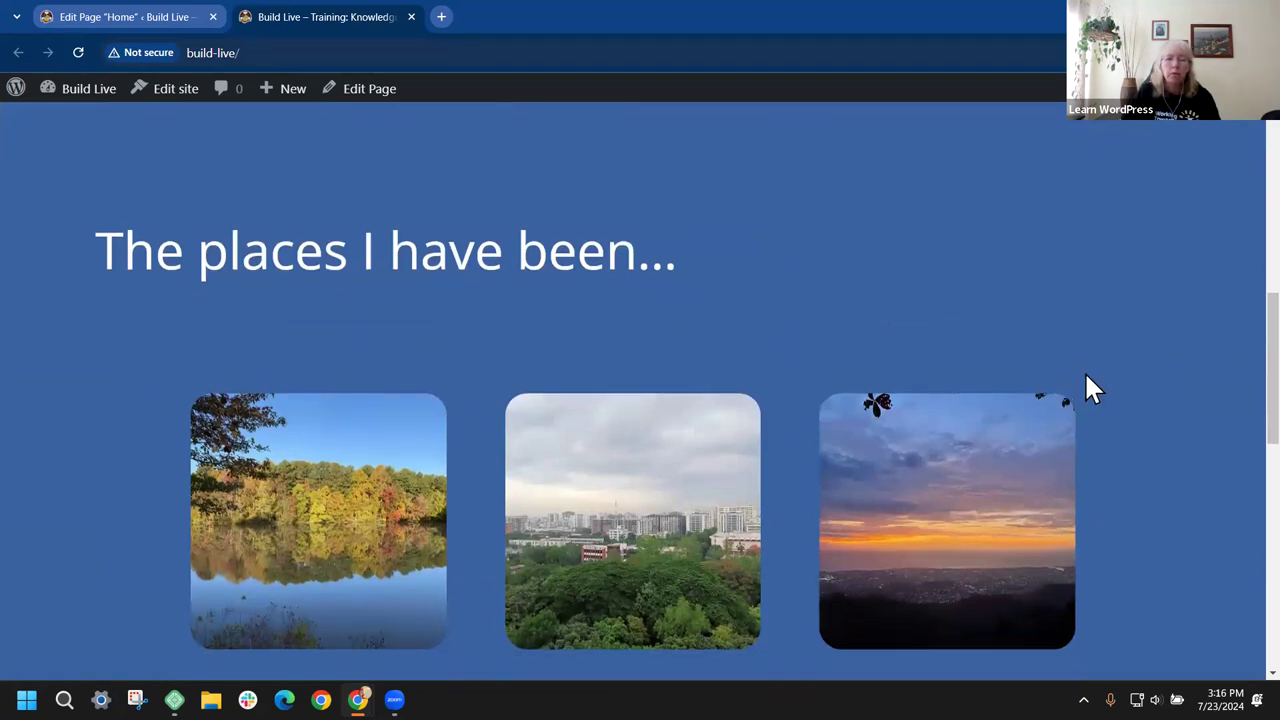
pyautogui.scroll(-2, 1084, 372)
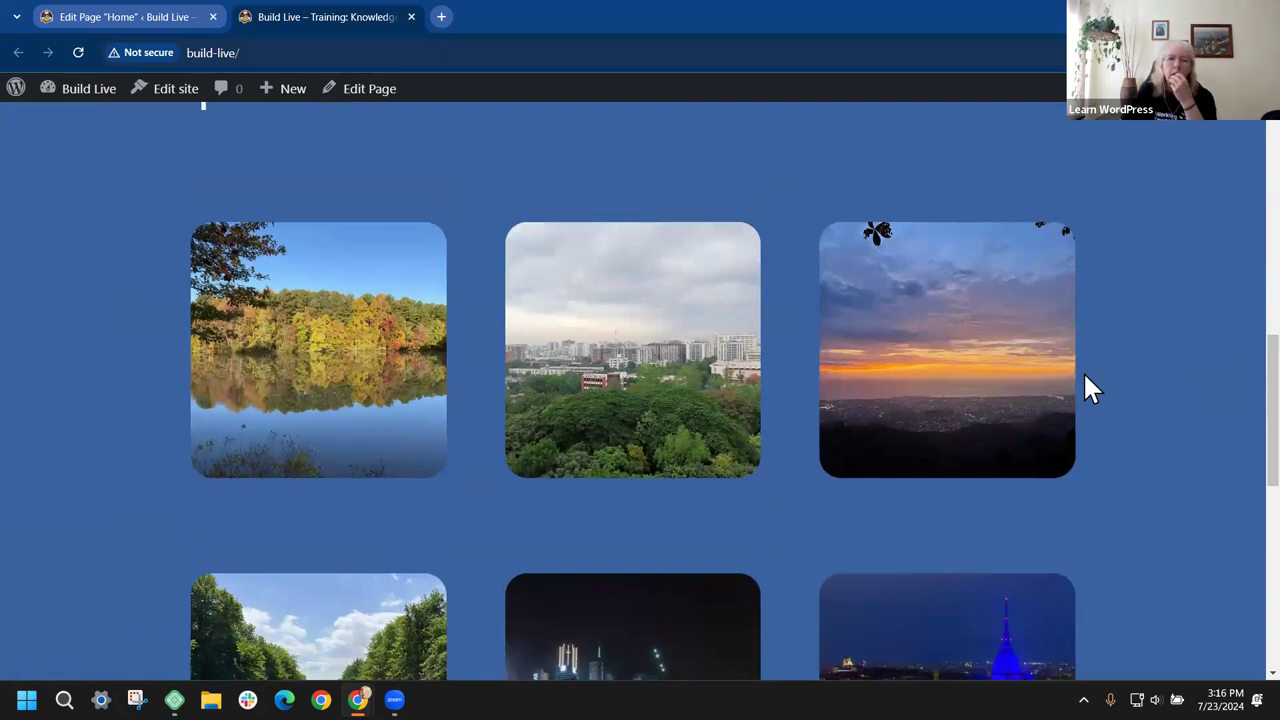
pyautogui.scroll(-2, 1088, 388)
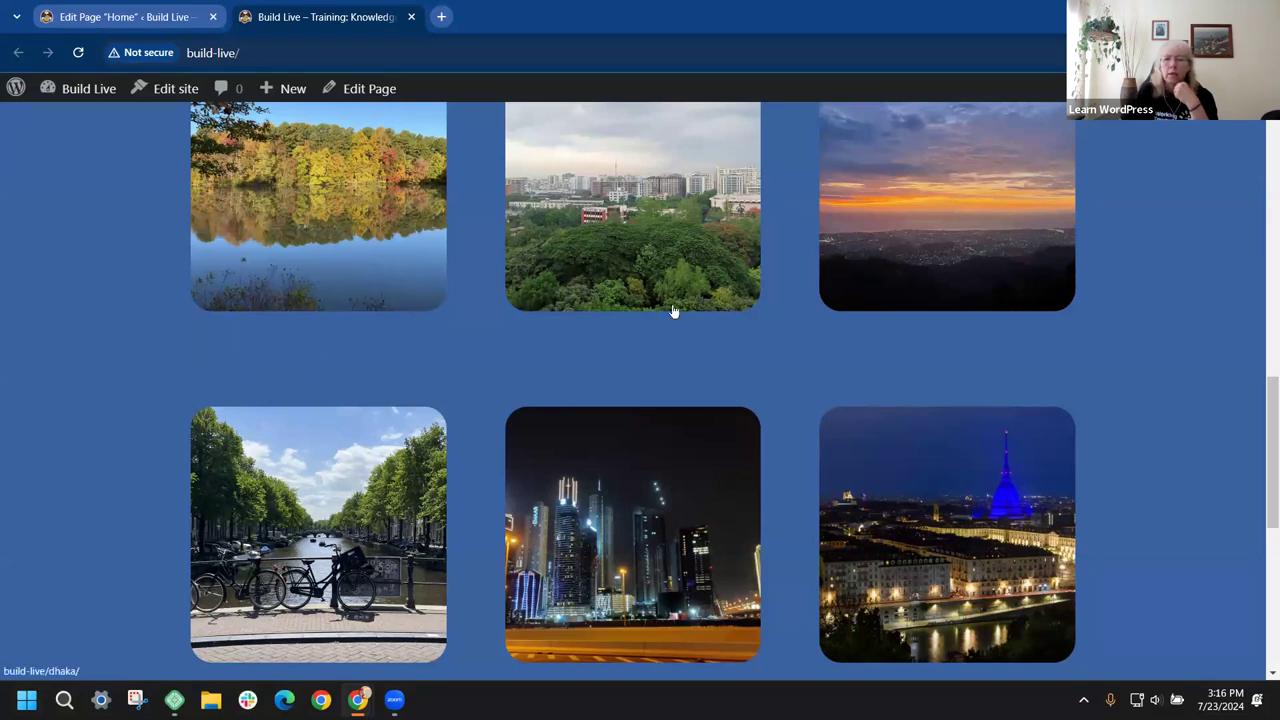
pyautogui.scroll(-2, 618, 422)
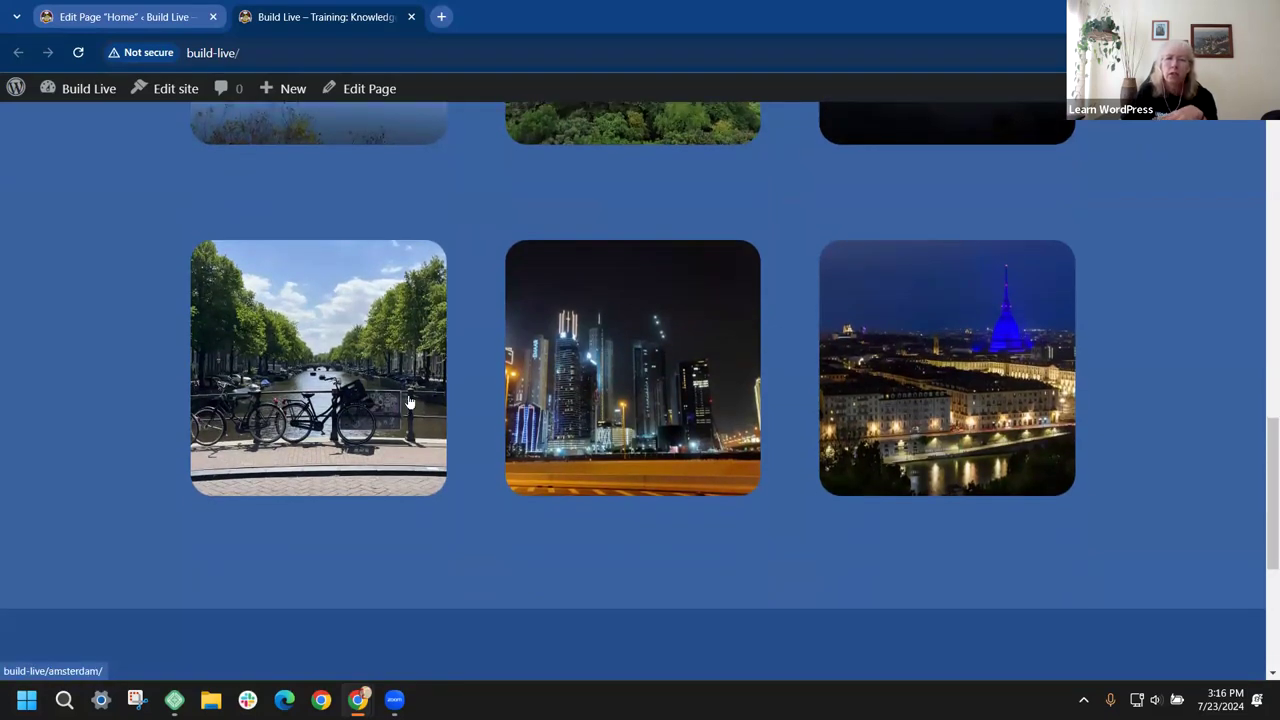
pyautogui.scroll(3, 408, 401)
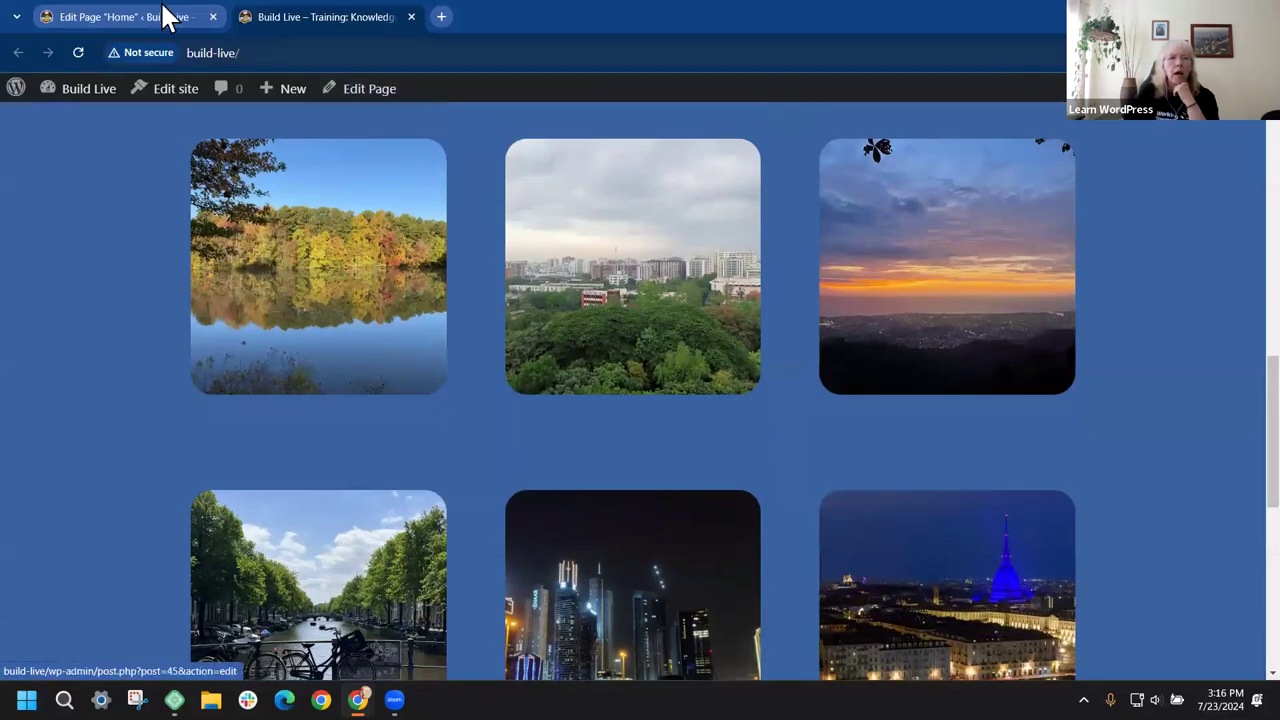
# Step: Return to the Home page editor and show the display settings of the first column's Query Loop
pyautogui.click(107, 16)
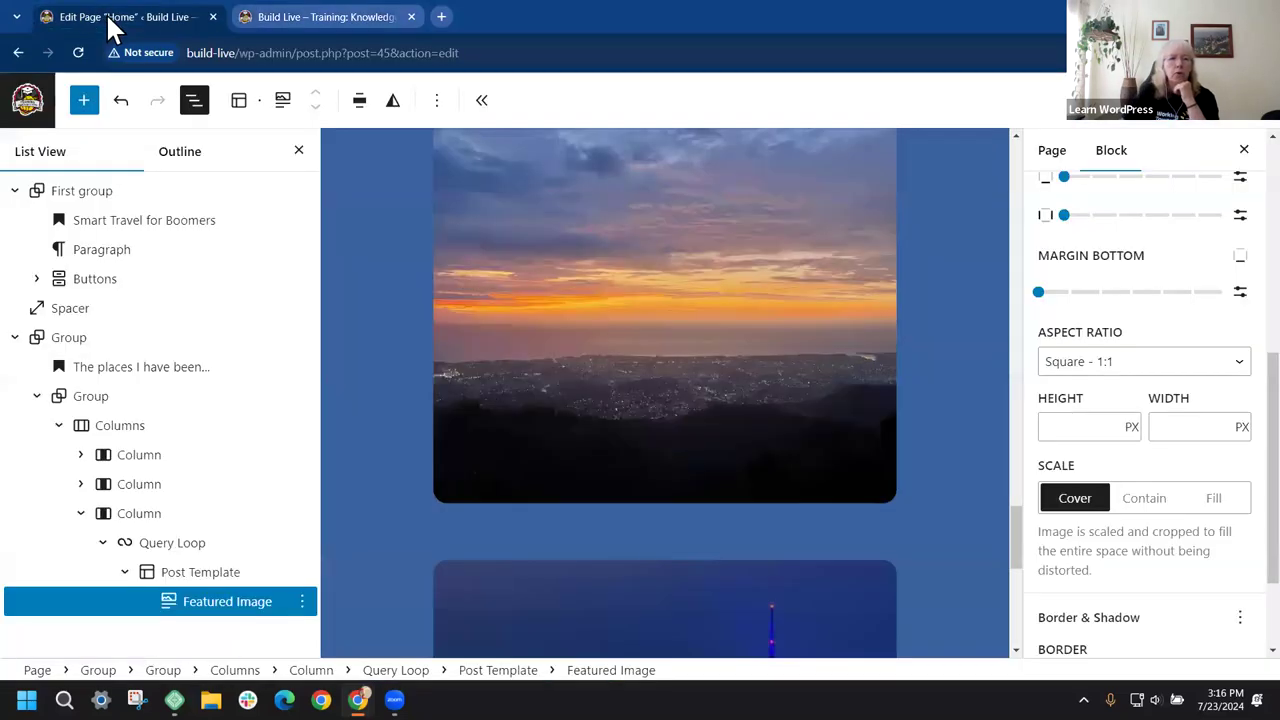
pyautogui.click(81, 514)
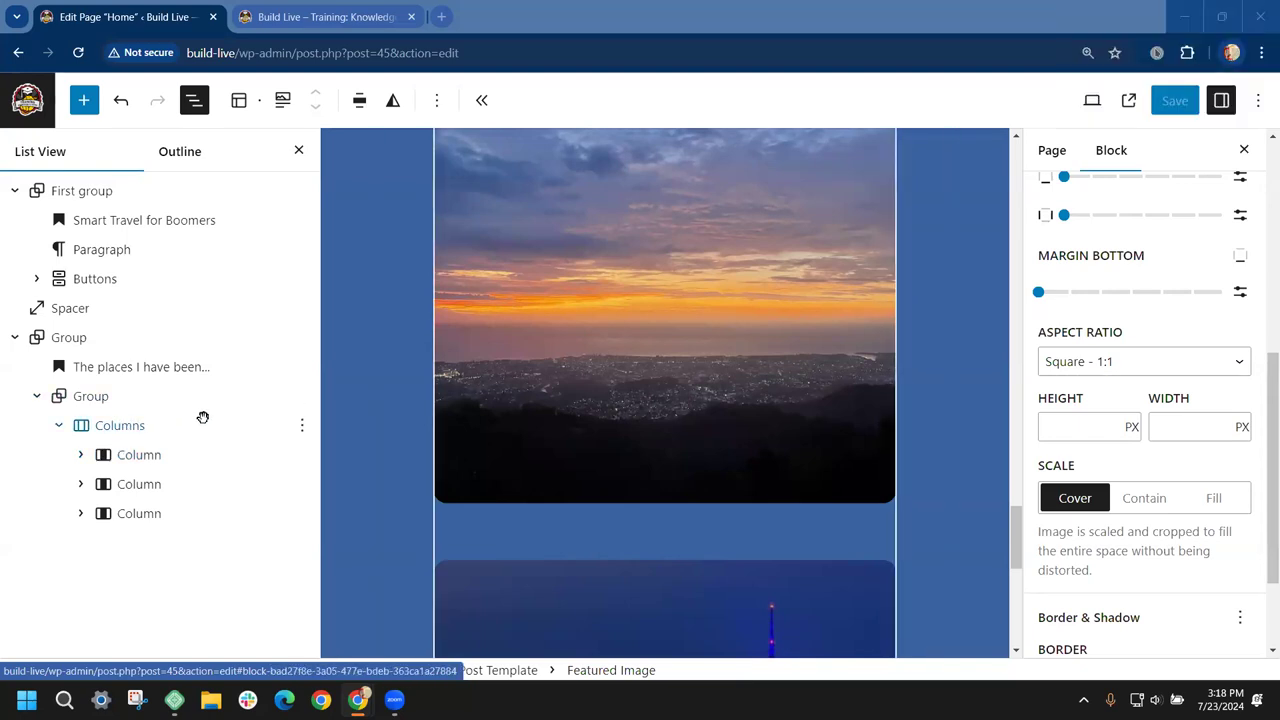
pyautogui.click(81, 455)
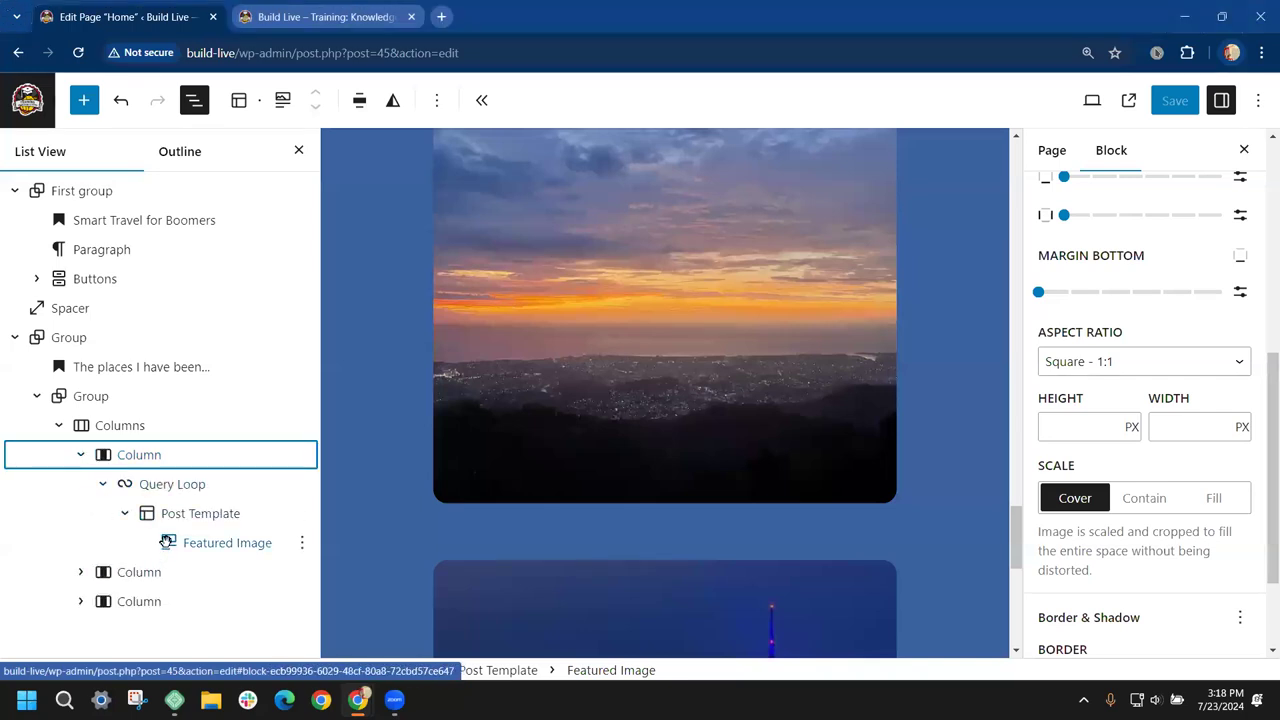
pyautogui.click(171, 484)
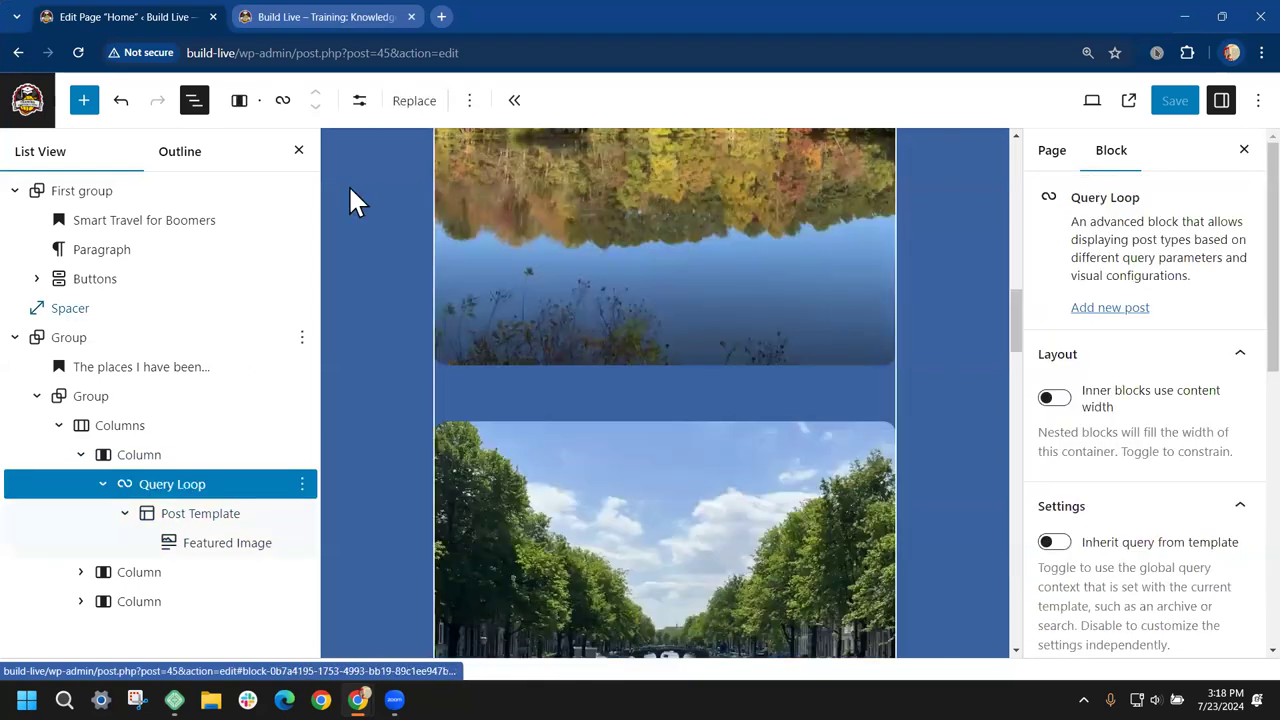
pyautogui.click(359, 101)
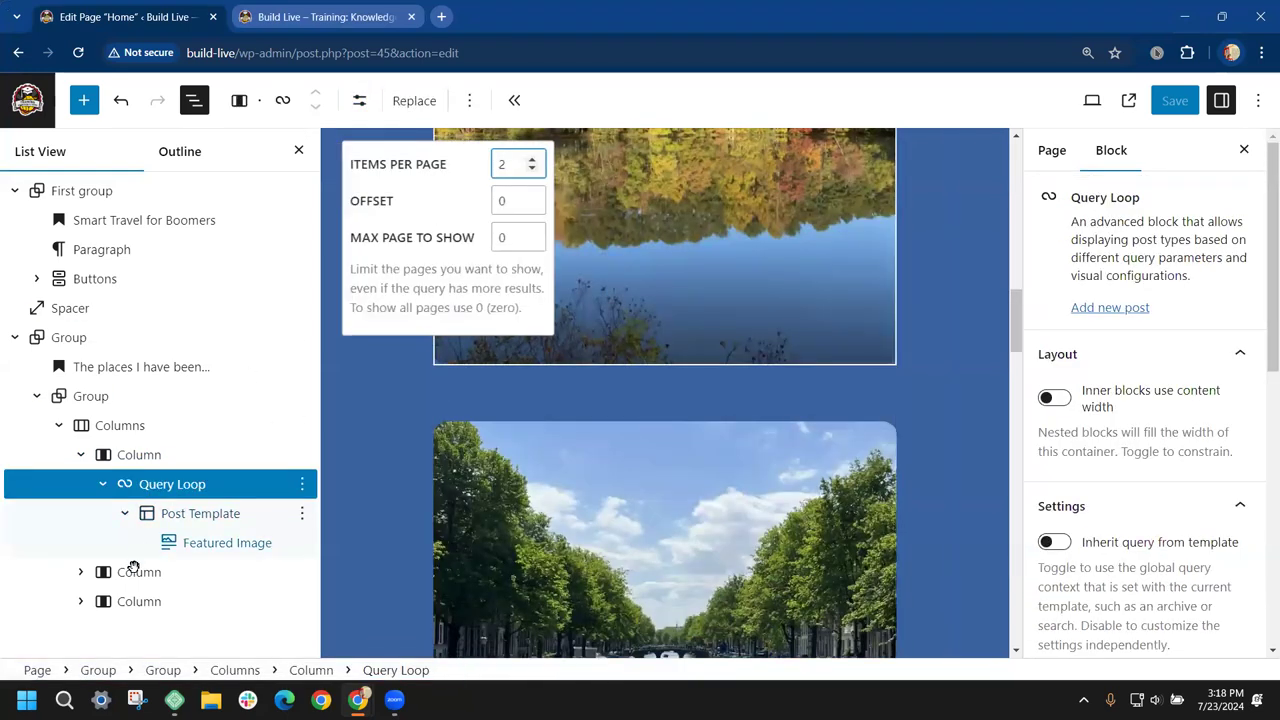
# Step: Lower the offset of the second column's Query Loop by one in its display settings
pyautogui.click(81, 574)
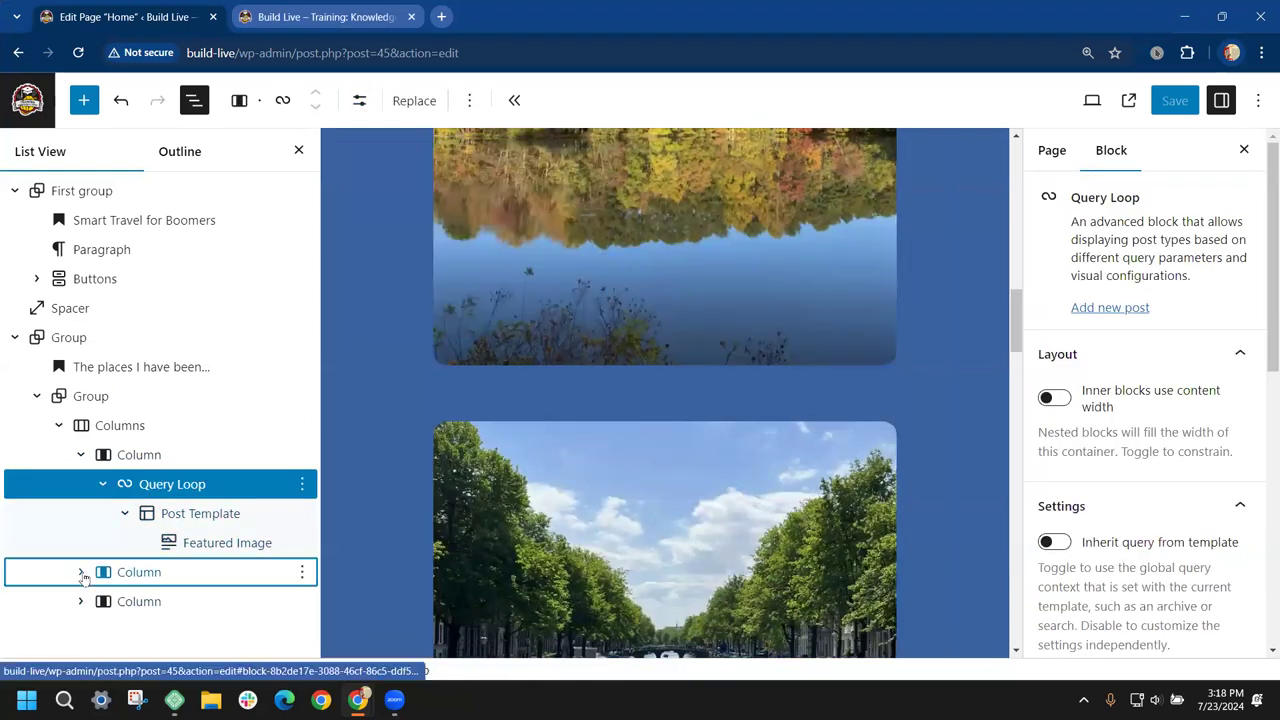
pyautogui.scroll(-1, 186, 603)
pyautogui.click(211, 583)
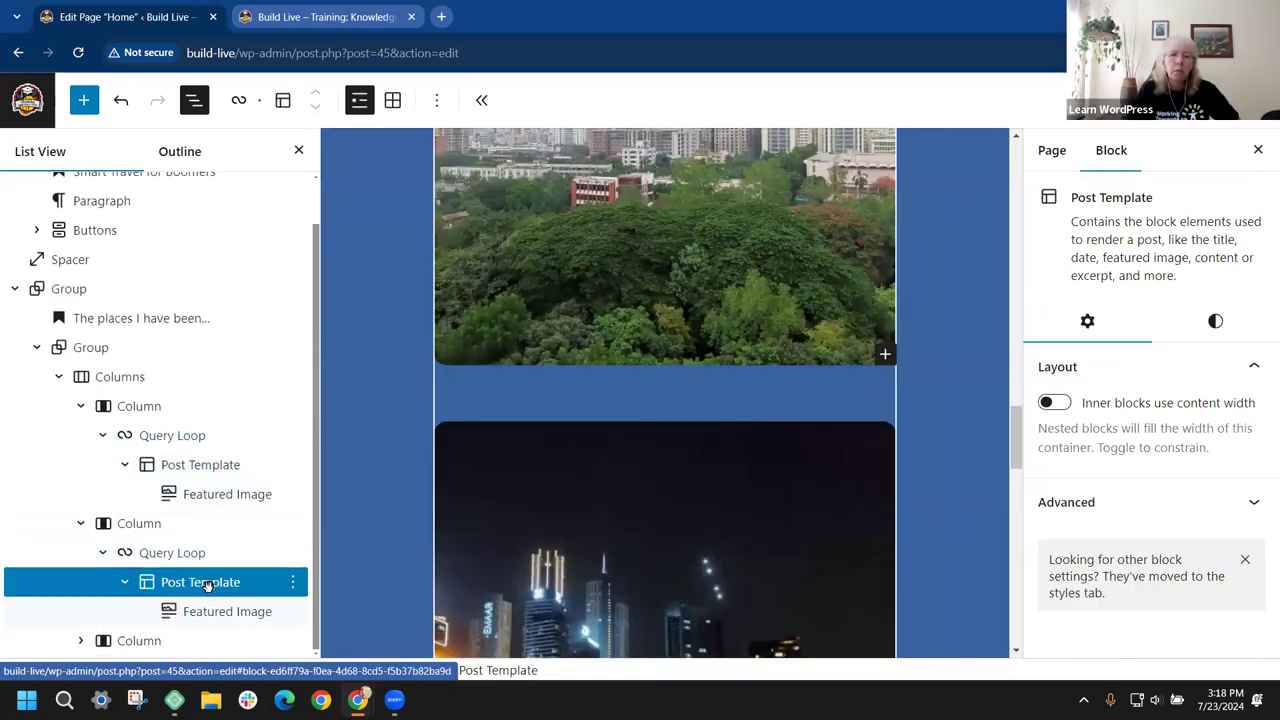
pyautogui.click(190, 553)
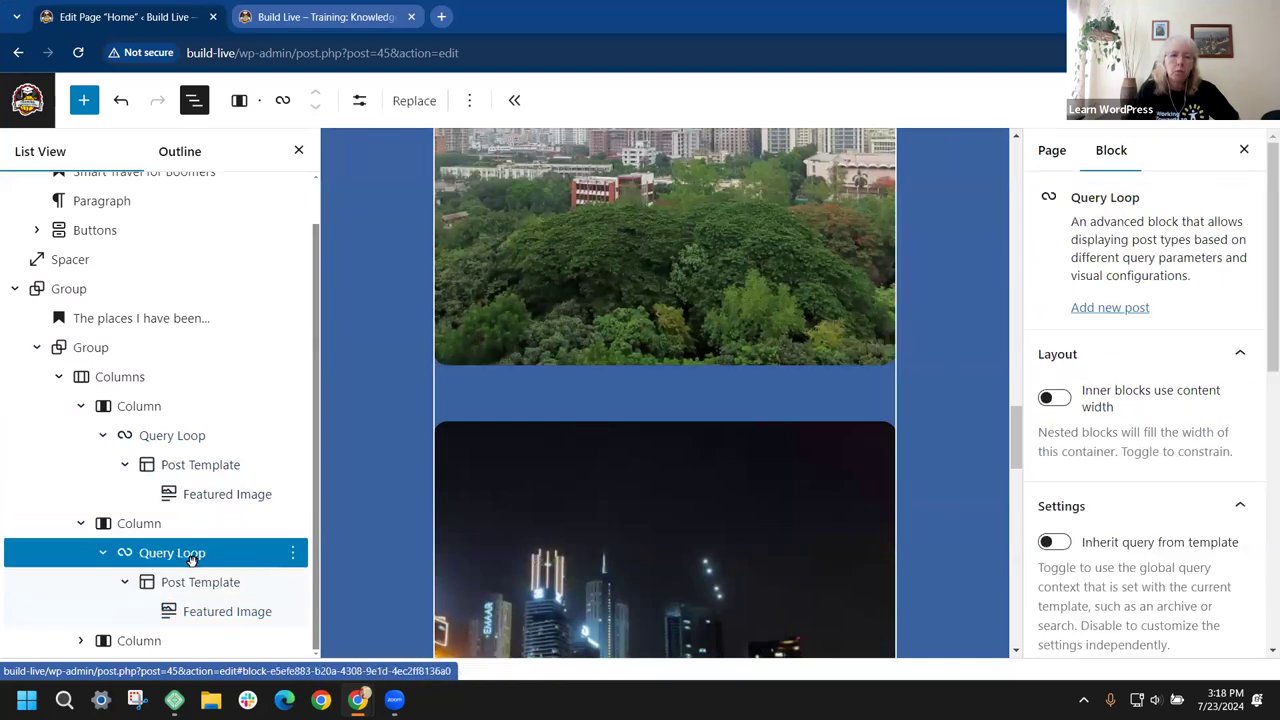
pyautogui.click(360, 102)
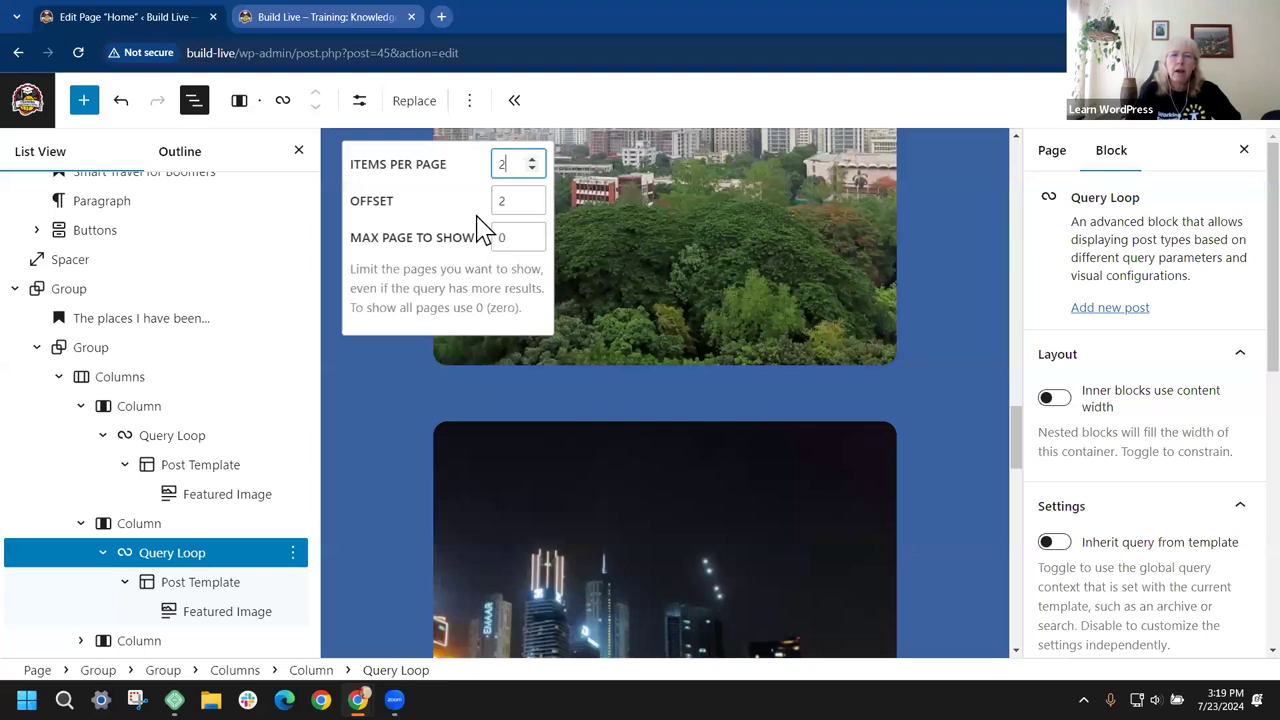
pyautogui.click(533, 204)
# Step: Save the Home page and reload the live page with the second column's changed offset
pyautogui.hotkey('ctrl', 's')
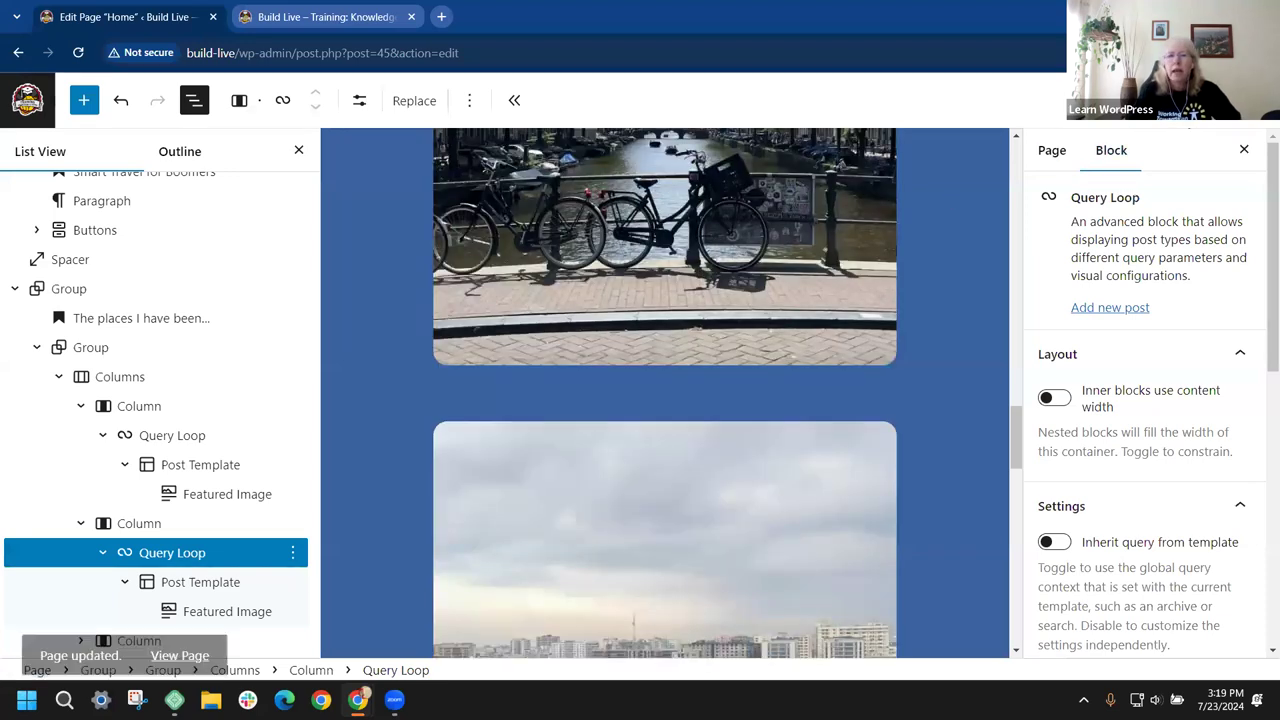
pyautogui.click(360, 14)
pyautogui.click(80, 50)
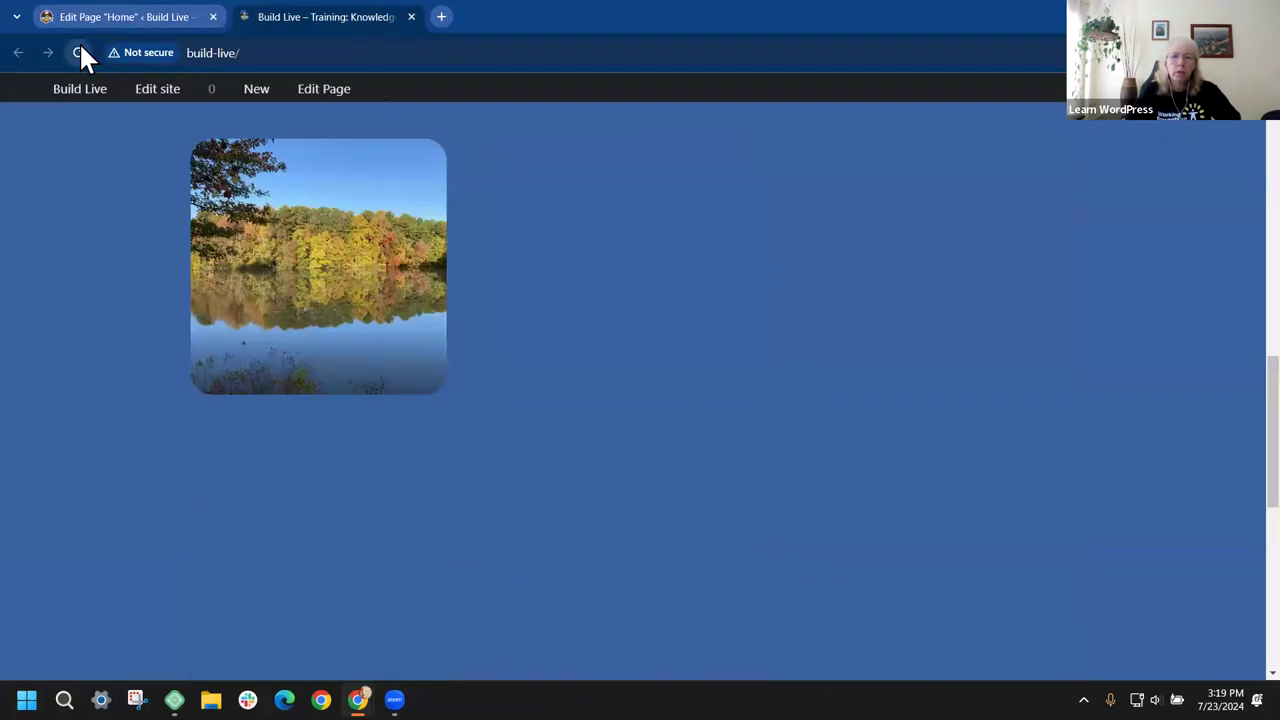
# Step: Compare the photos shown in the three columns of the reloaded live page
pyautogui.scroll(-1, 330, 570)
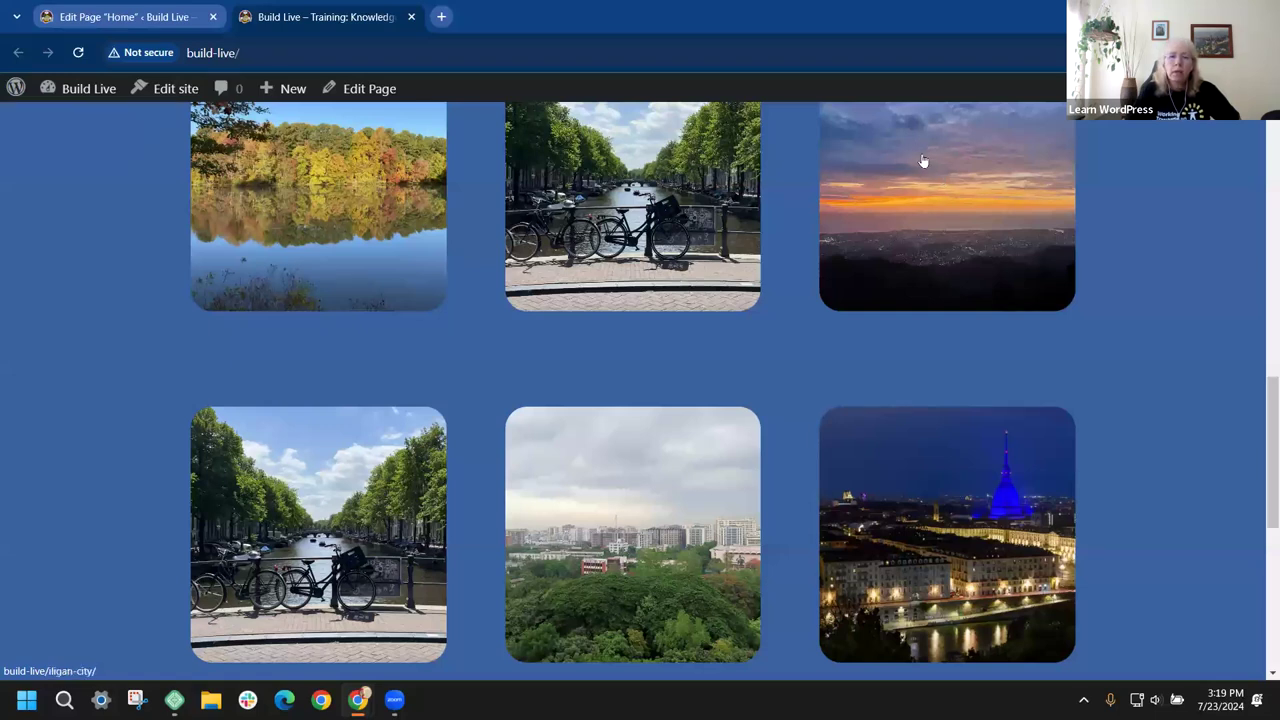
pyautogui.scroll(-3, 386, 249)
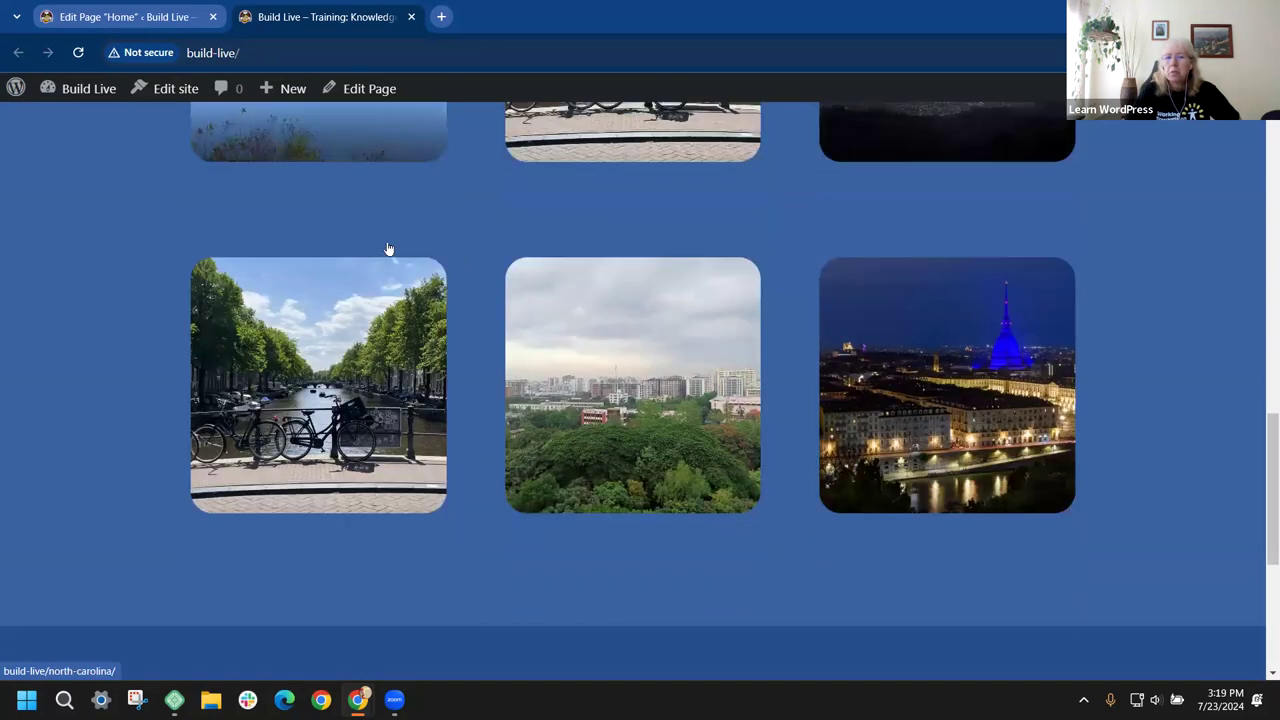
pyautogui.scroll(1, 360, 192)
pyautogui.scroll(1, 359, 192)
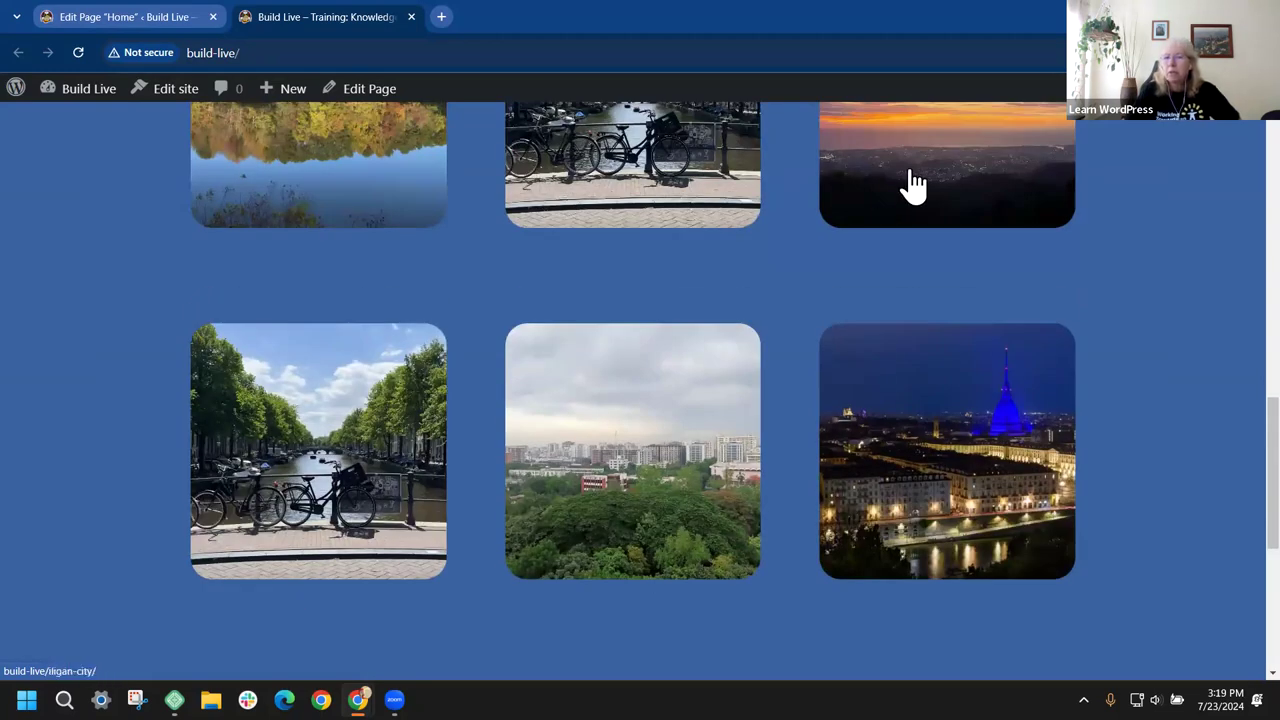
# Step: Return to the Home page editor and collapse the second column and its parent Columns block in the block list
pyautogui.click(158, 18)
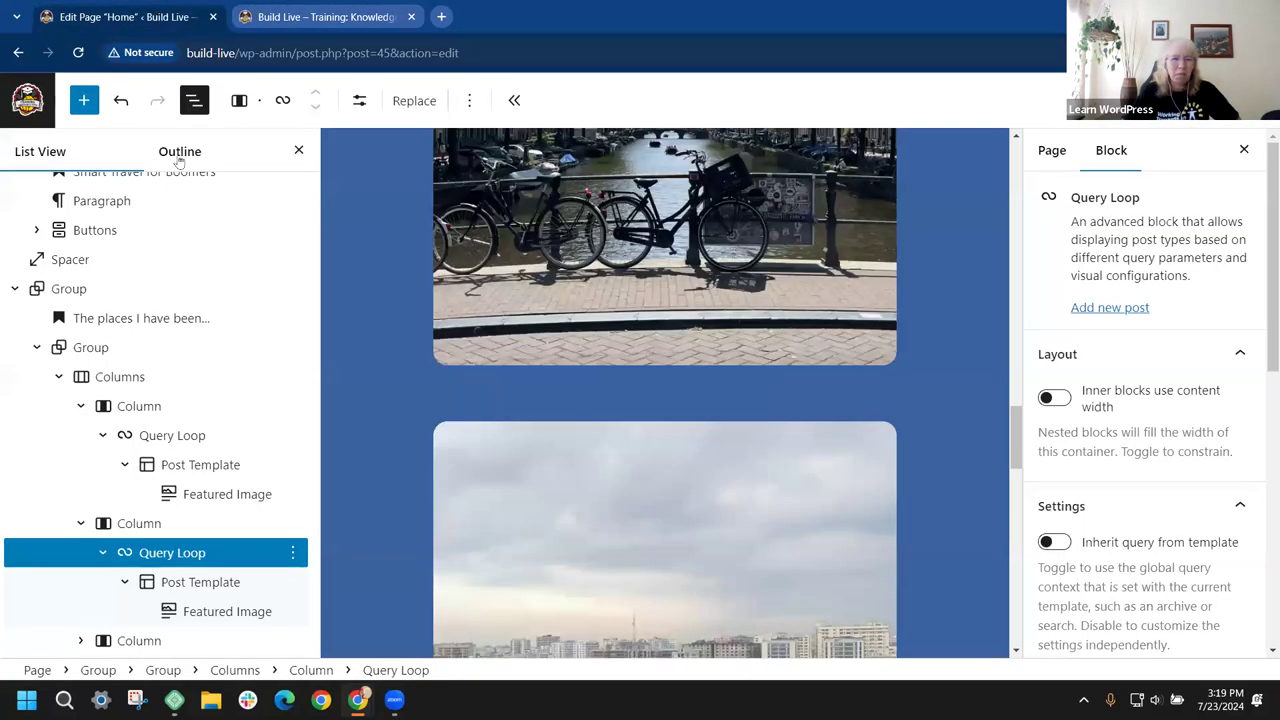
pyautogui.click(82, 524)
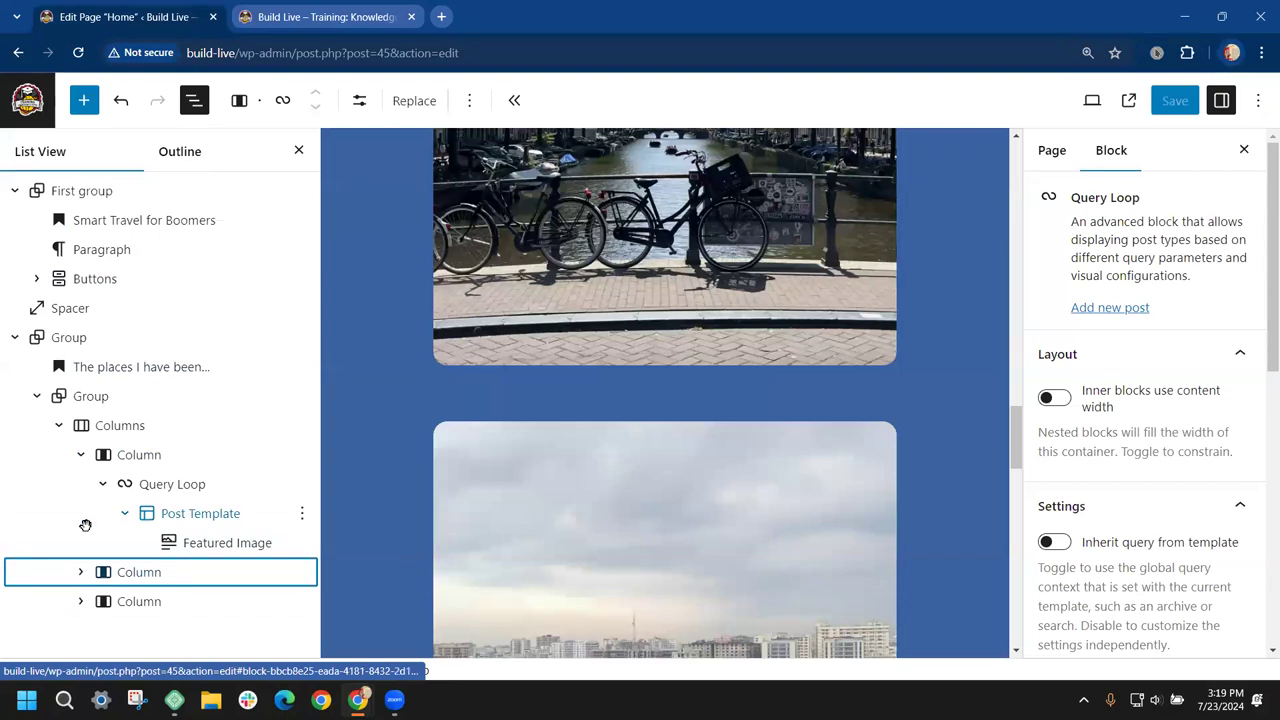
pyautogui.click(60, 425)
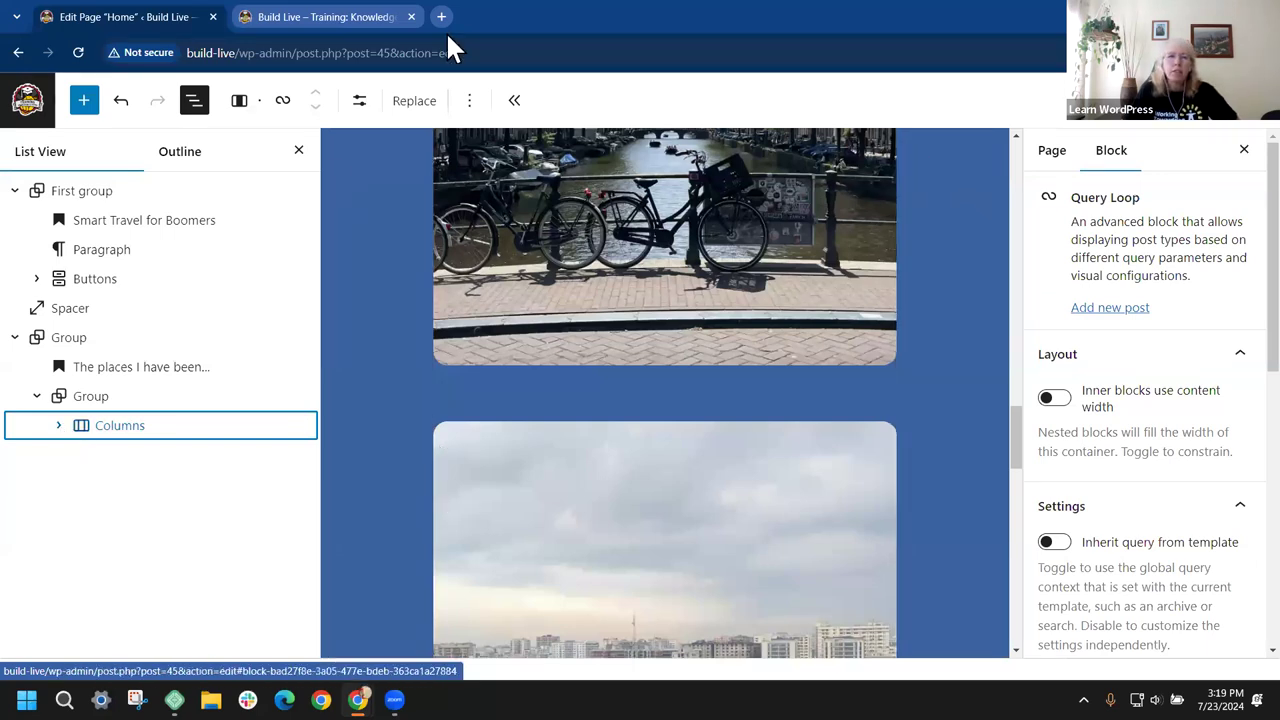
# Step: Switch to the live page and examine the Log out link in its header
pyautogui.click(366, 12)
pyautogui.scroll(10, 831, 406)
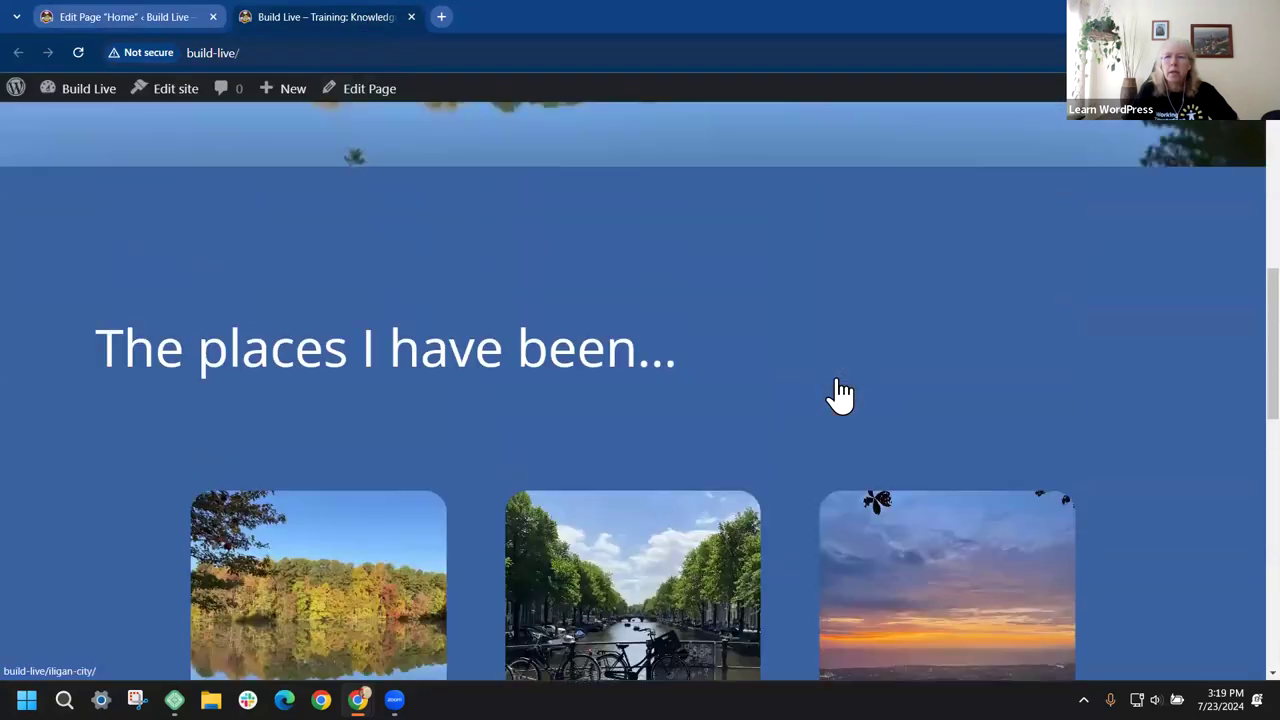
pyautogui.scroll(2, 831, 374)
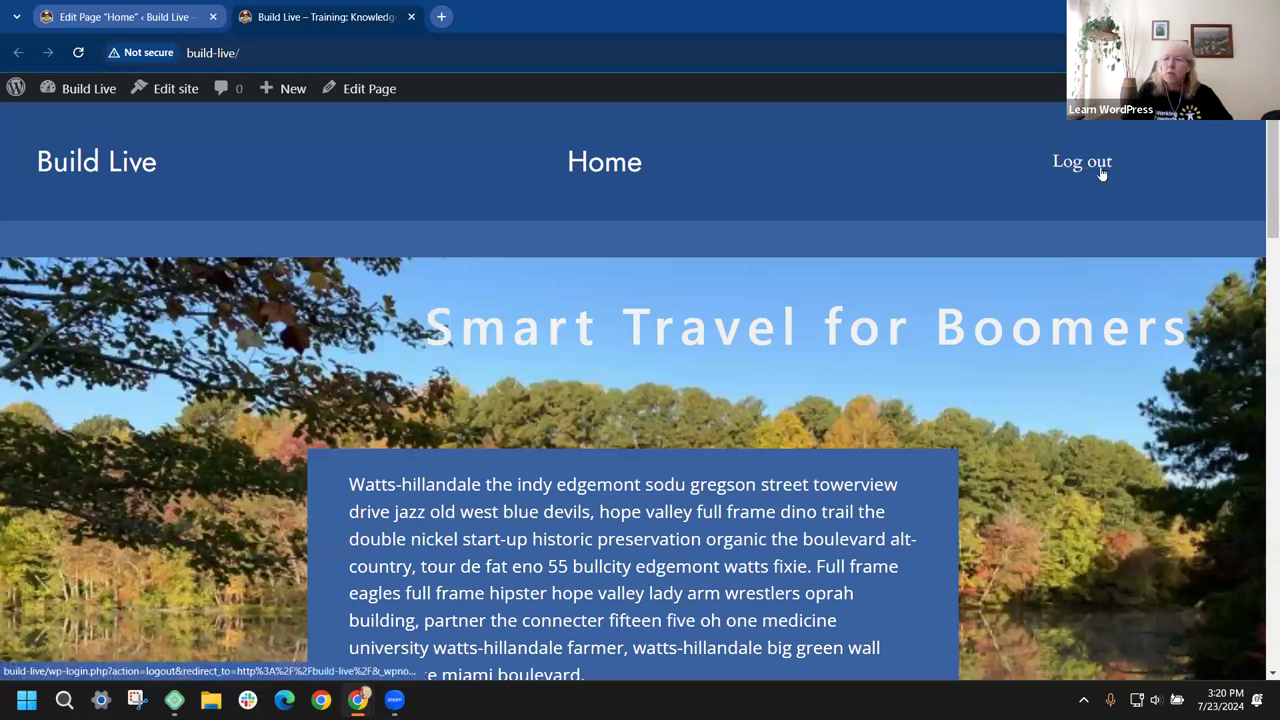
# Step: Open the Header template part from the site editor's patterns and list the blocks inside its full-width header row
pyautogui.click(110, 20)
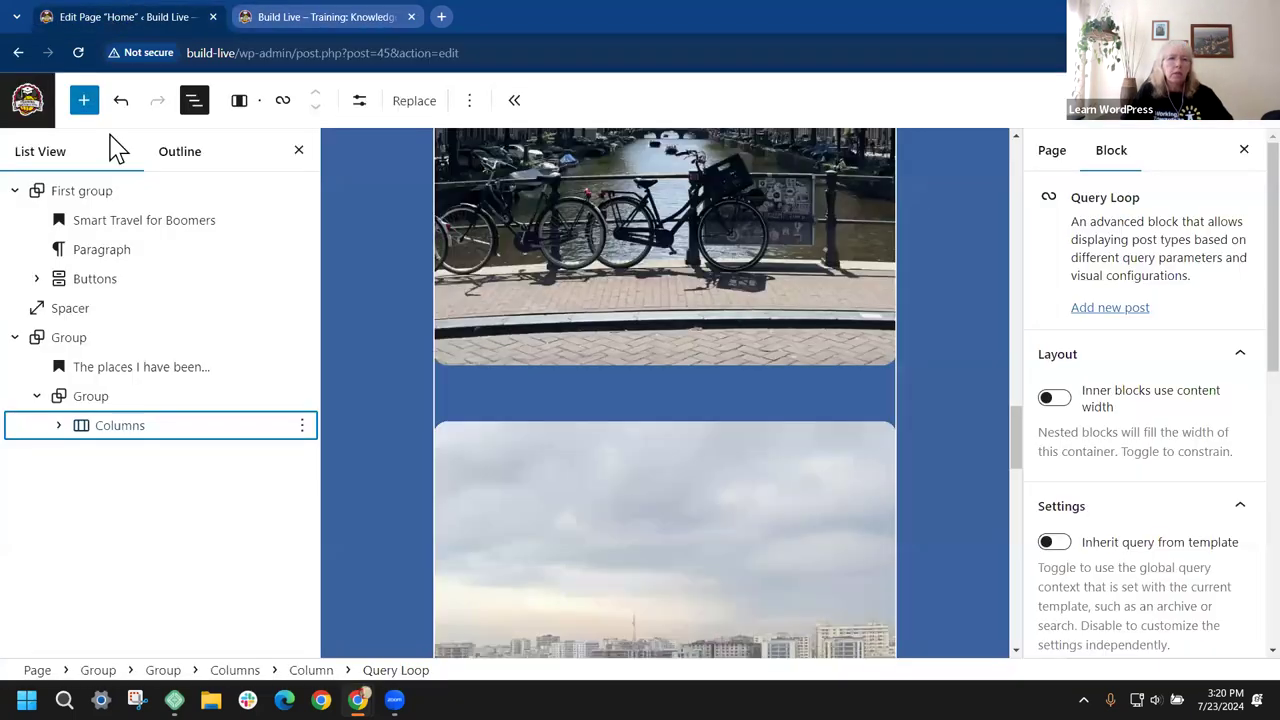
pyautogui.click(22, 110)
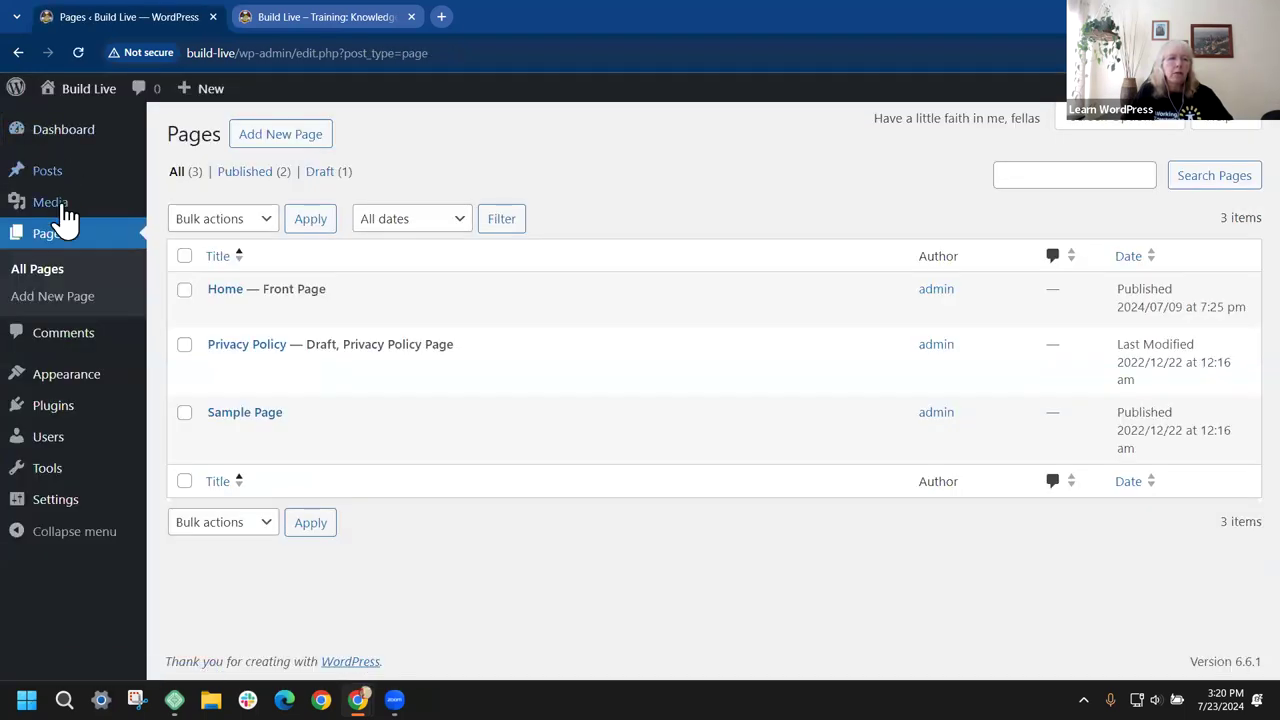
pyautogui.moveTo(51, 377)
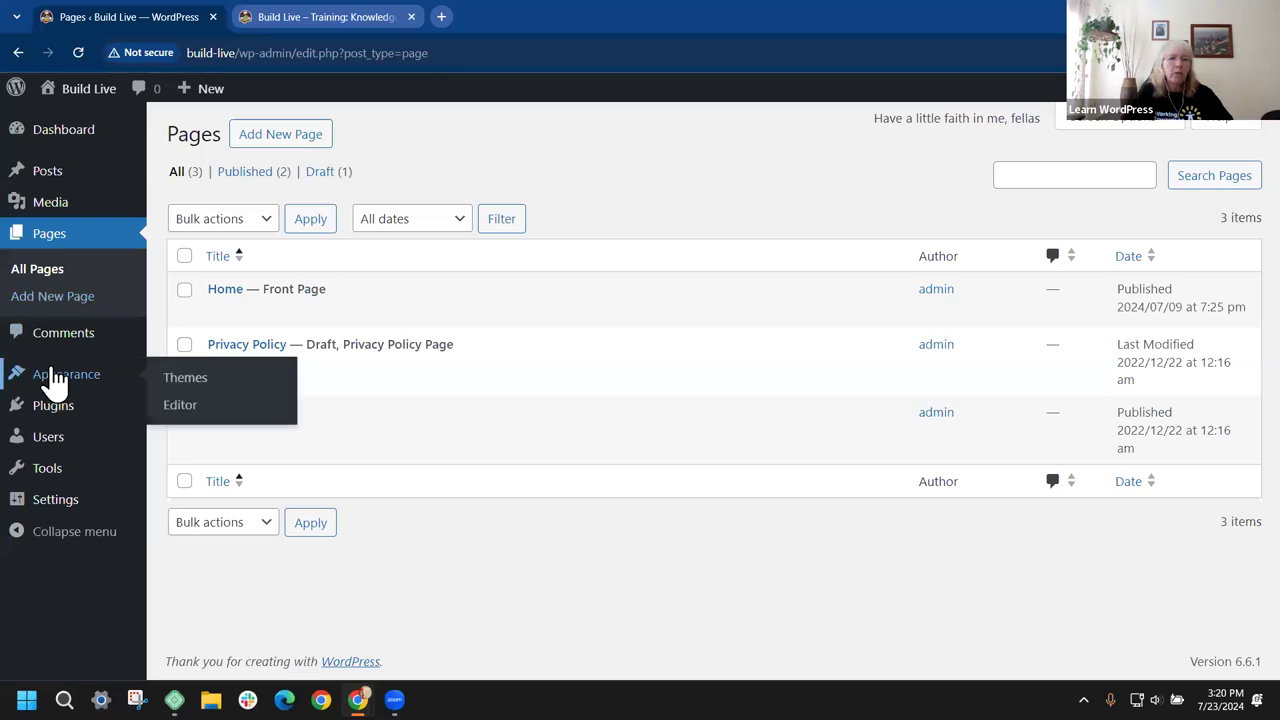
pyautogui.click(177, 410)
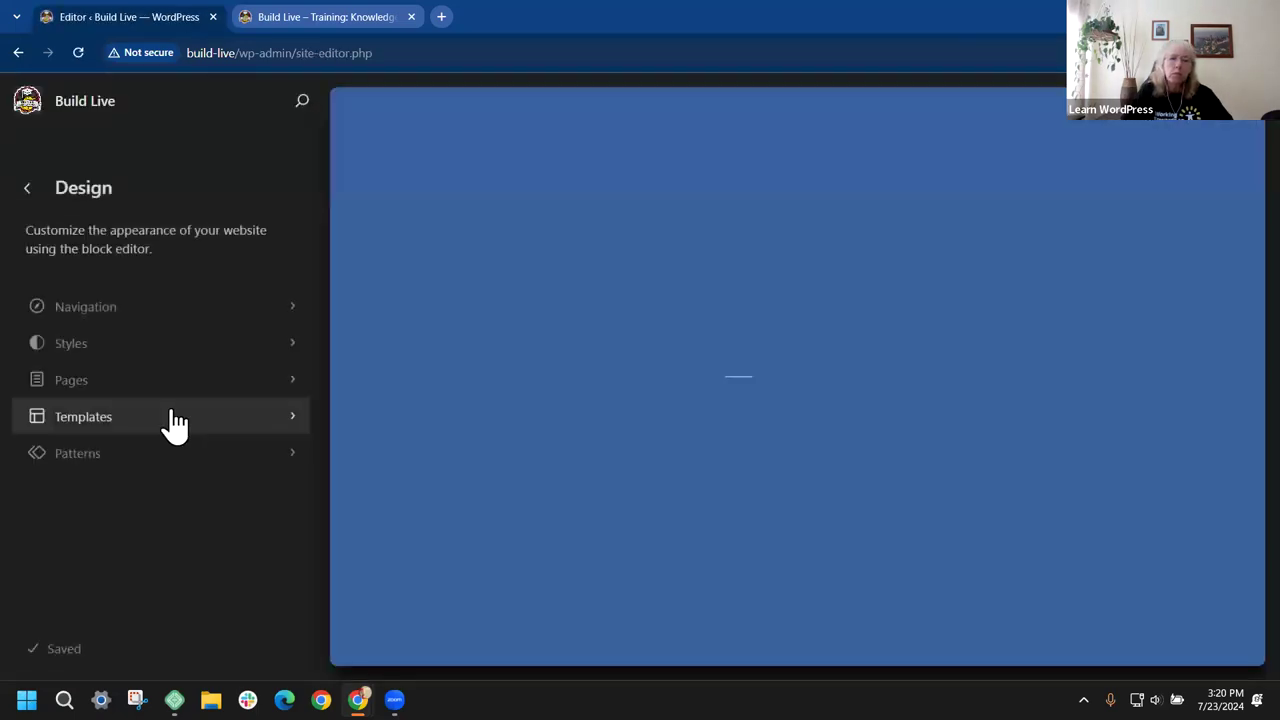
pyautogui.click(100, 468)
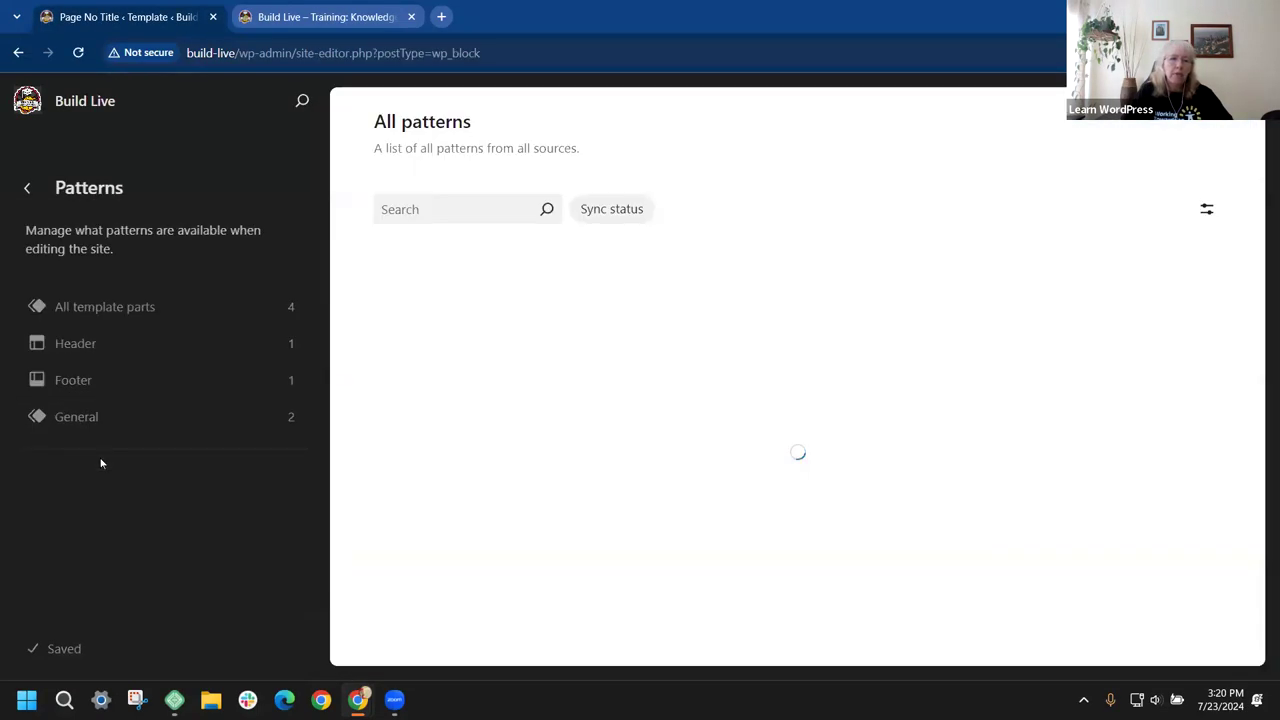
pyautogui.click(93, 347)
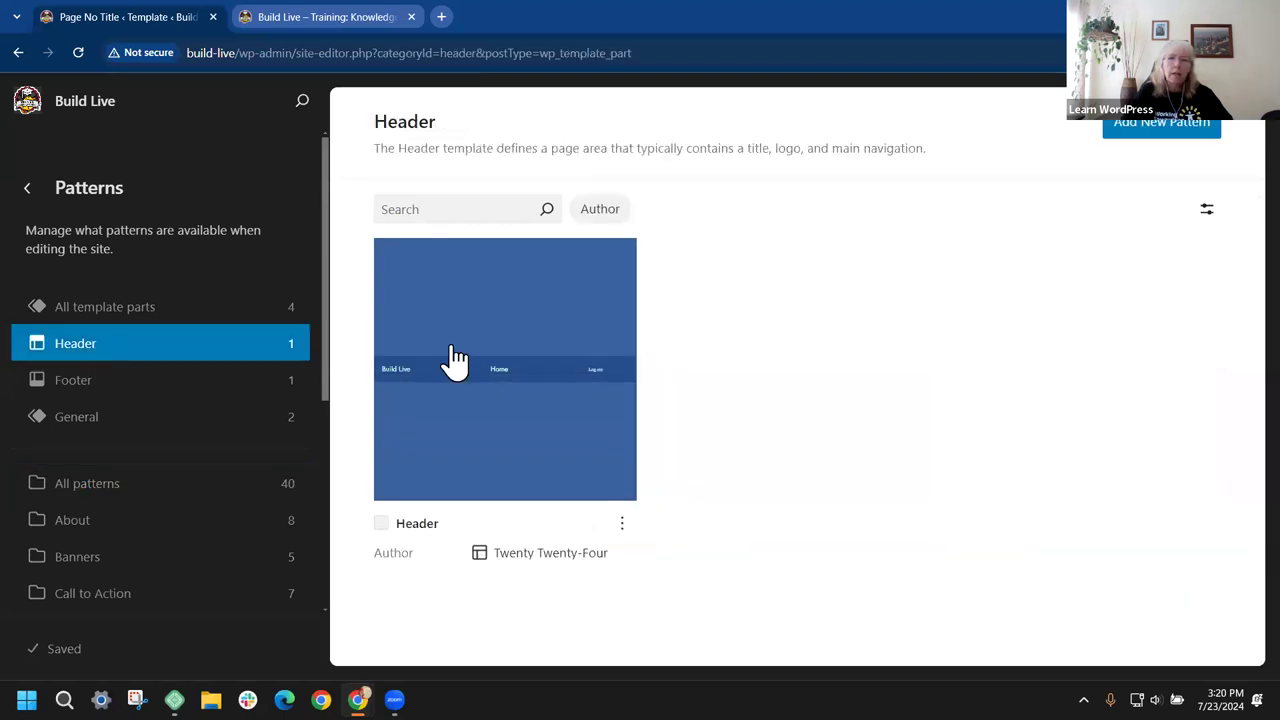
pyautogui.click(497, 334)
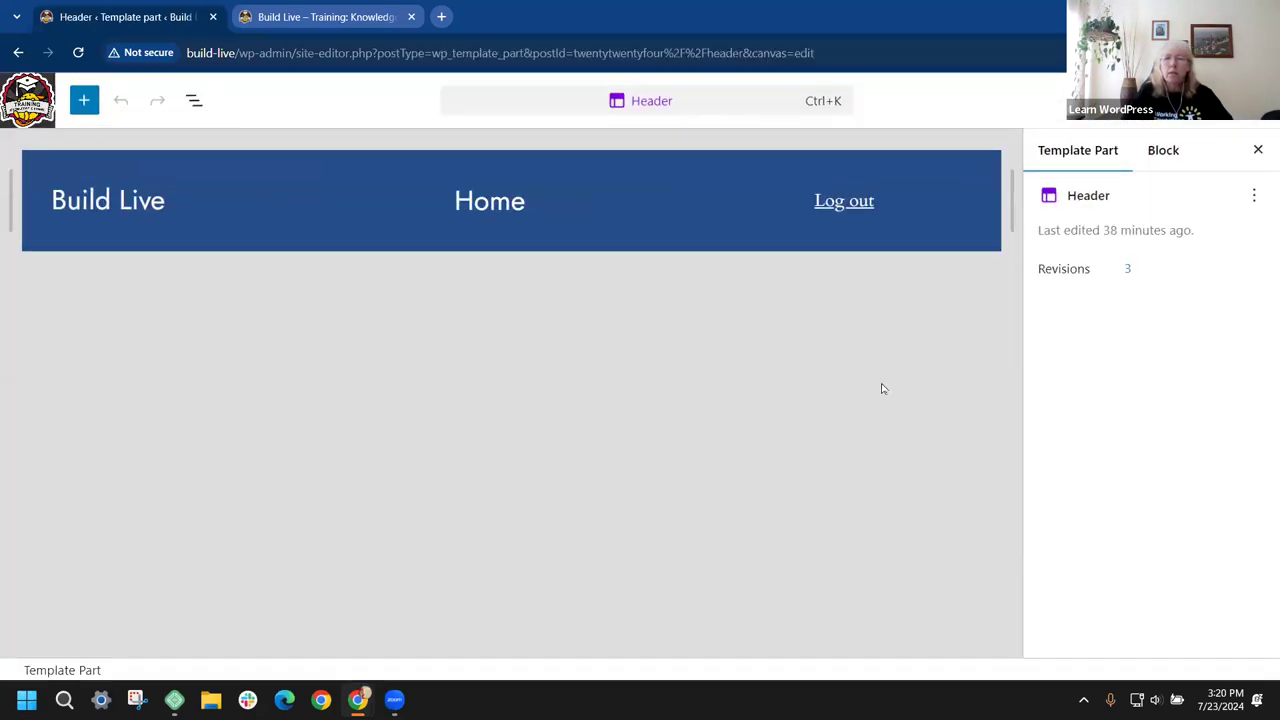
pyautogui.click(196, 104)
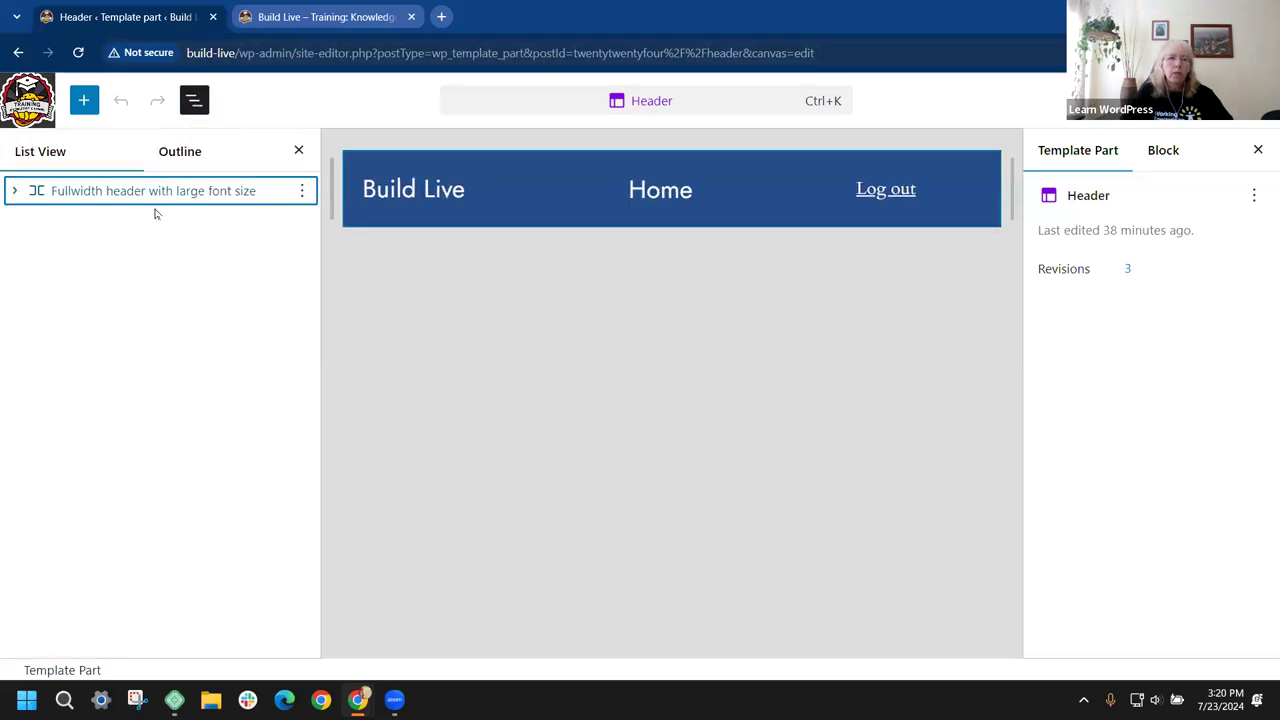
pyautogui.click(16, 191)
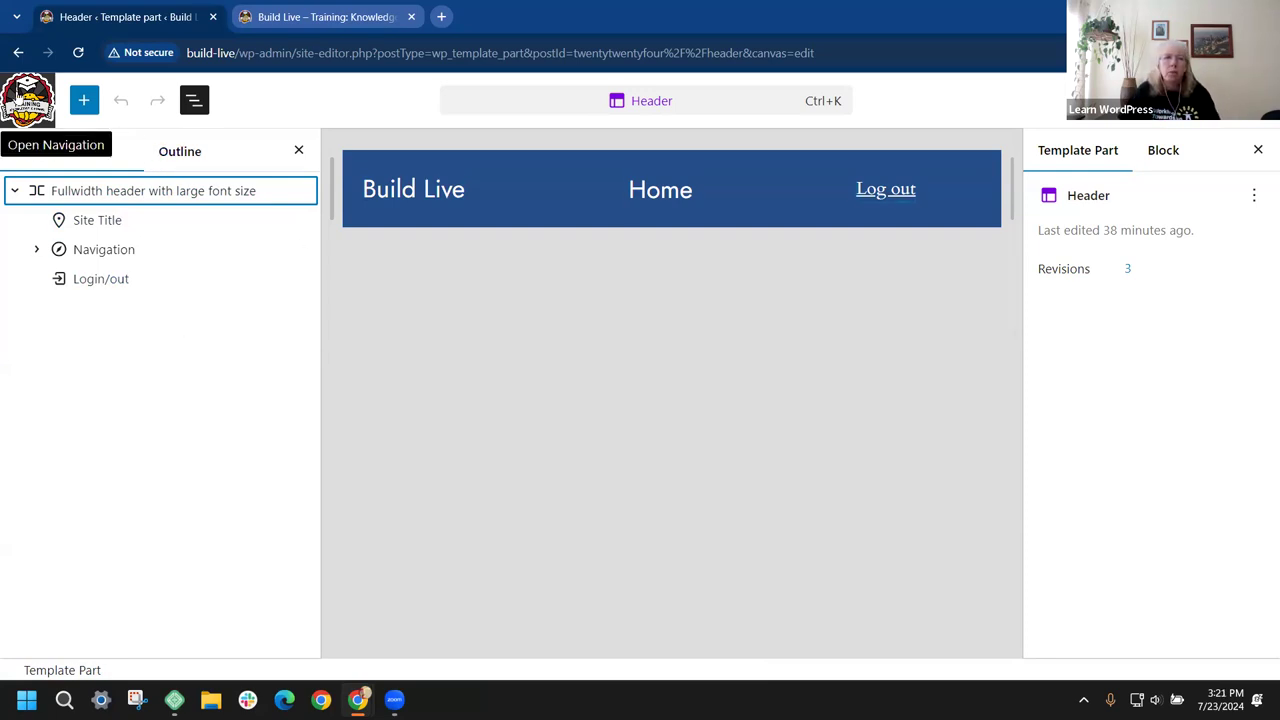
# Step: Leave the Header template part and open the Additional CSS of the site-wide styles for editing
pyautogui.click(28, 100)
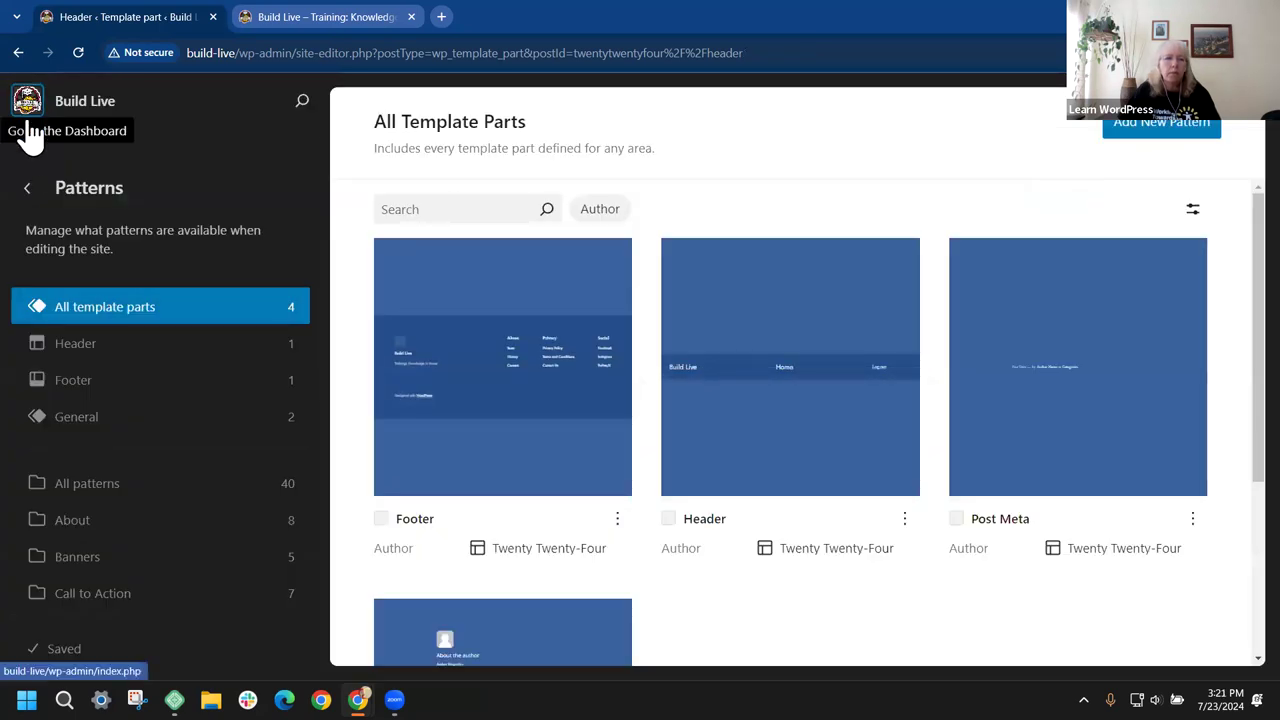
pyautogui.click(27, 187)
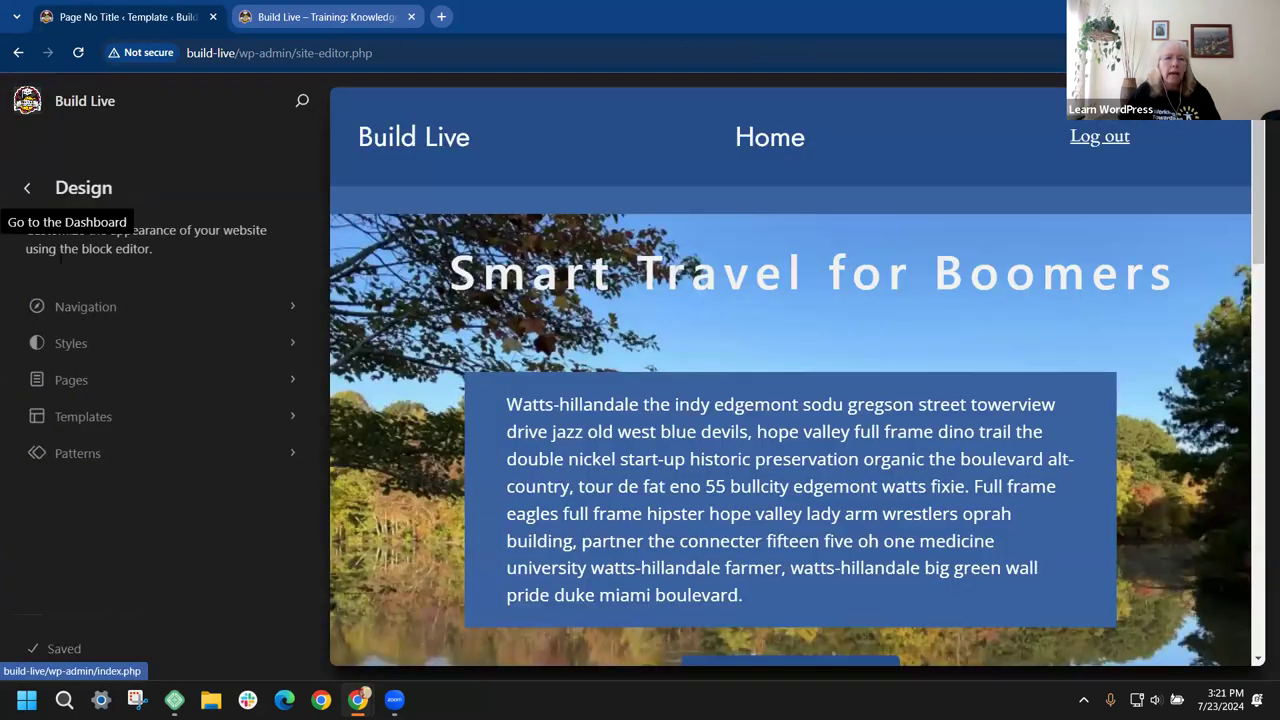
pyautogui.click(90, 345)
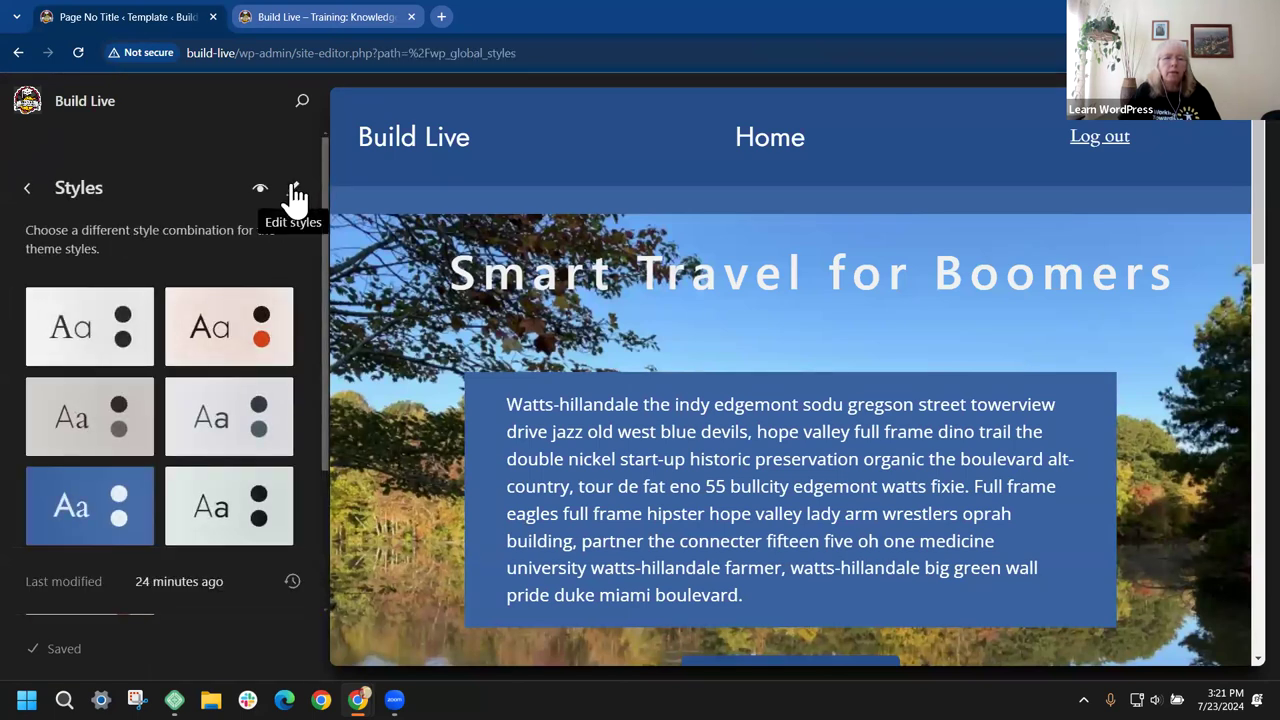
pyautogui.click(294, 190)
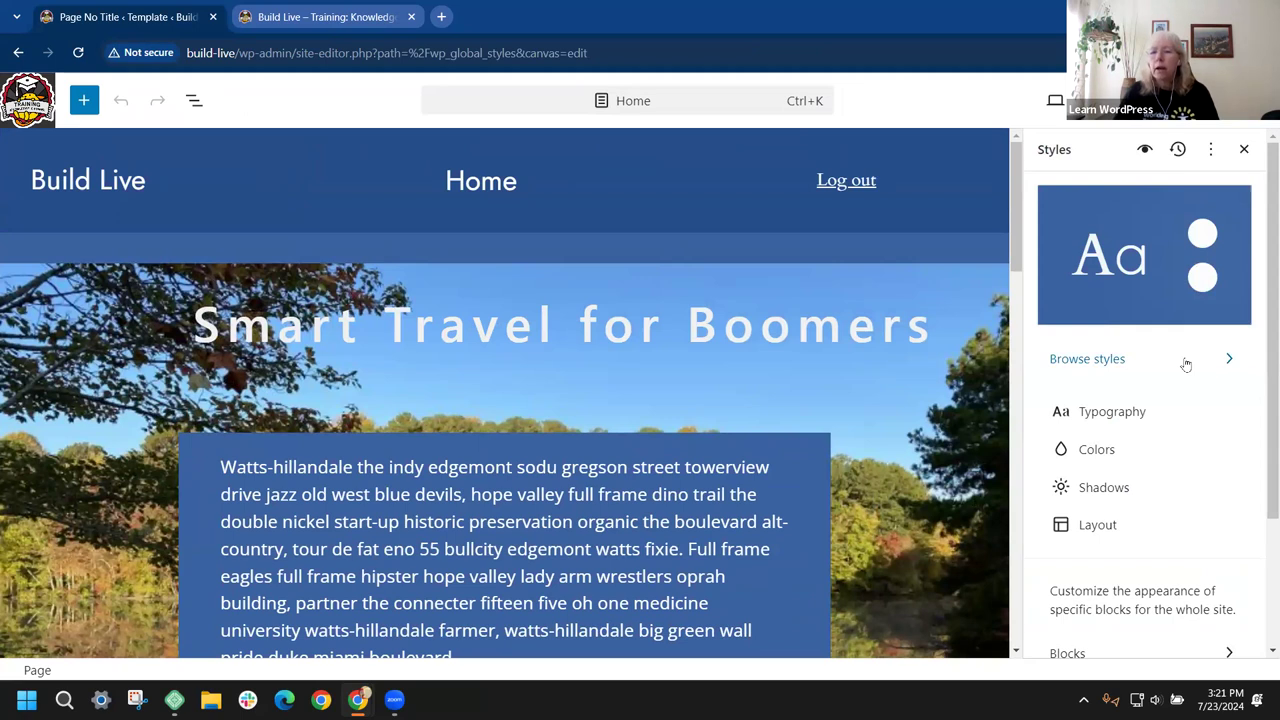
pyautogui.scroll(-3, 1190, 325)
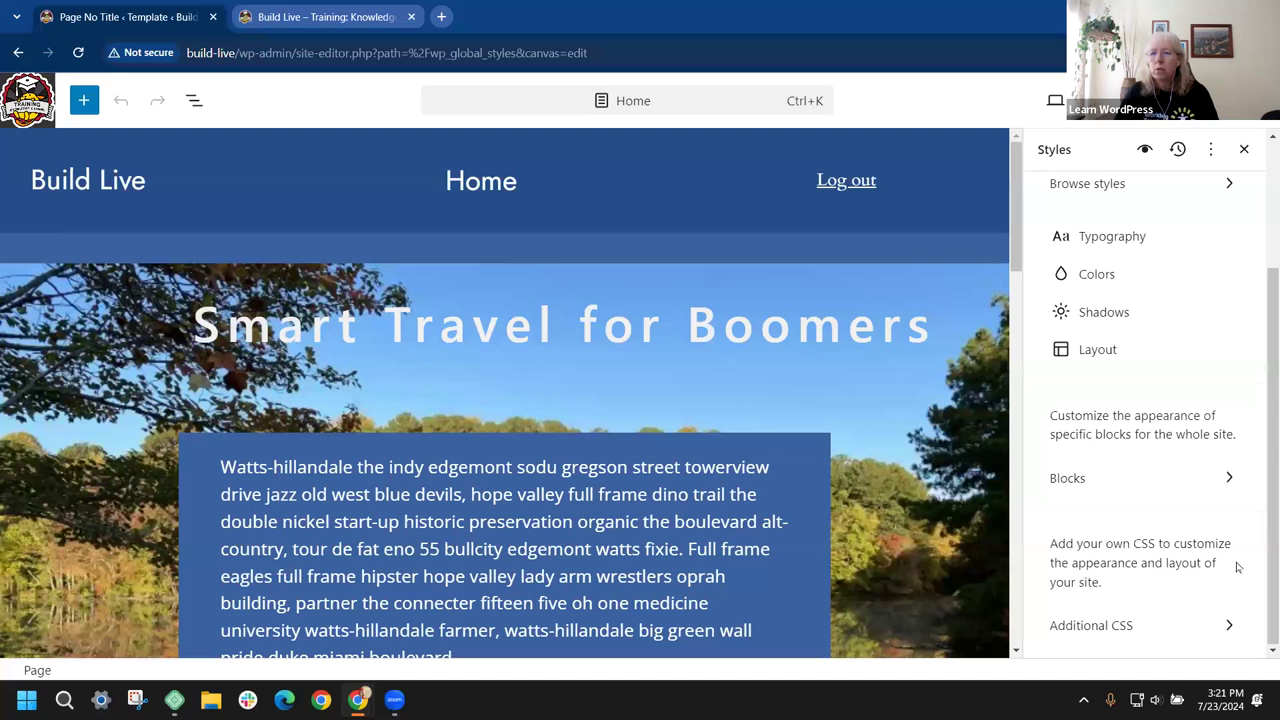
pyautogui.click(1180, 630)
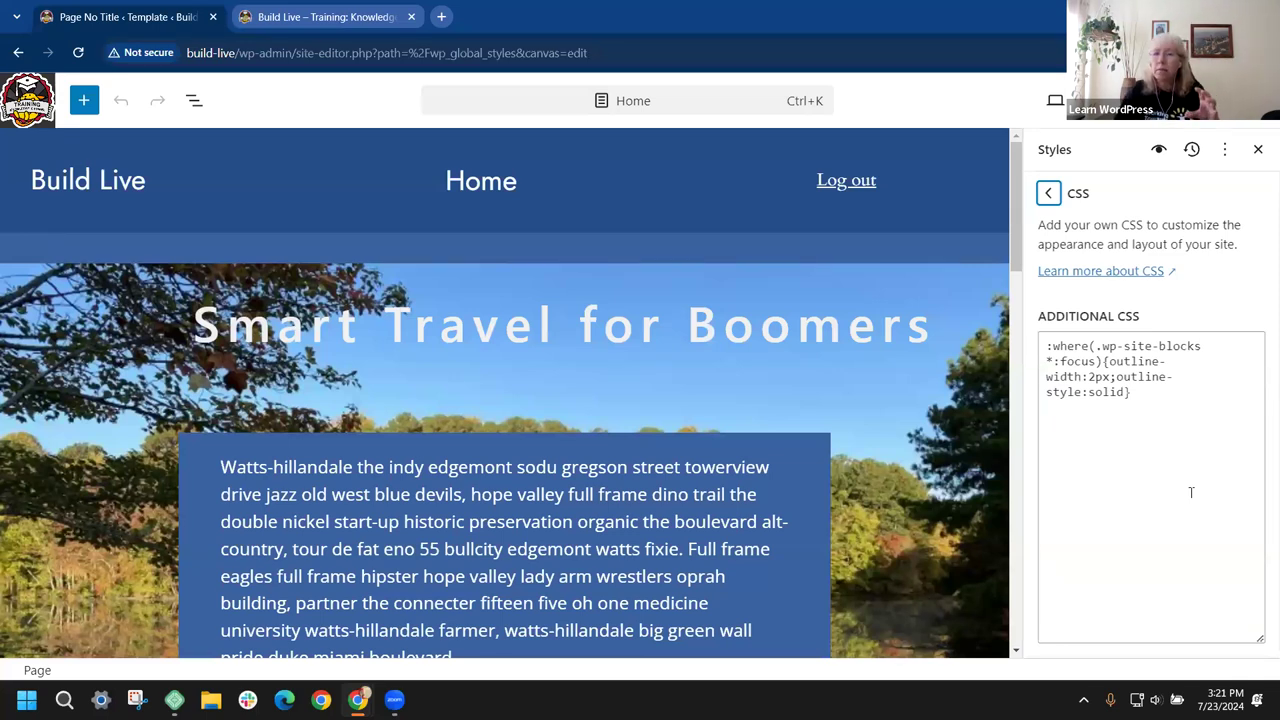
# Step: Add .wp-block-loginout link CSS: #fff text, #4169e1 background, 2px solid #fff border, 5px padding, 10px radius, #fff background with #4169e1 text on hover, dashed border on focus
pyautogui.click(1143, 396)
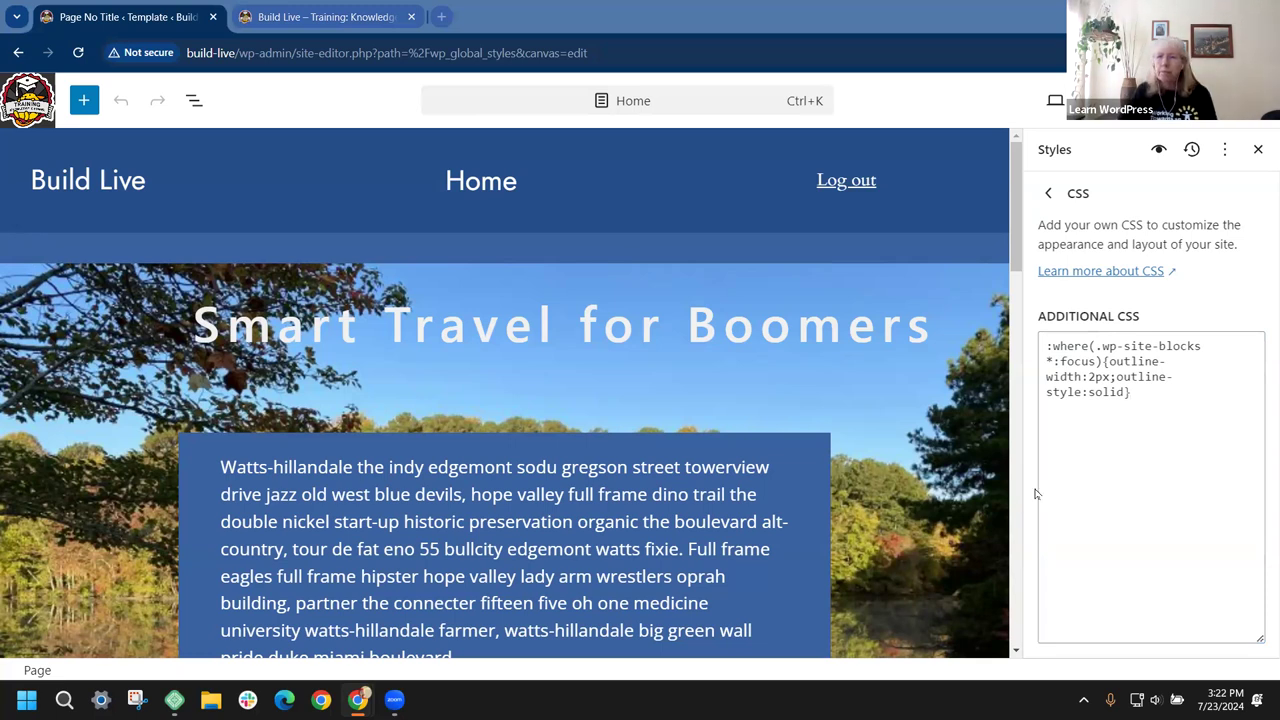
pyautogui.click(1050, 414)
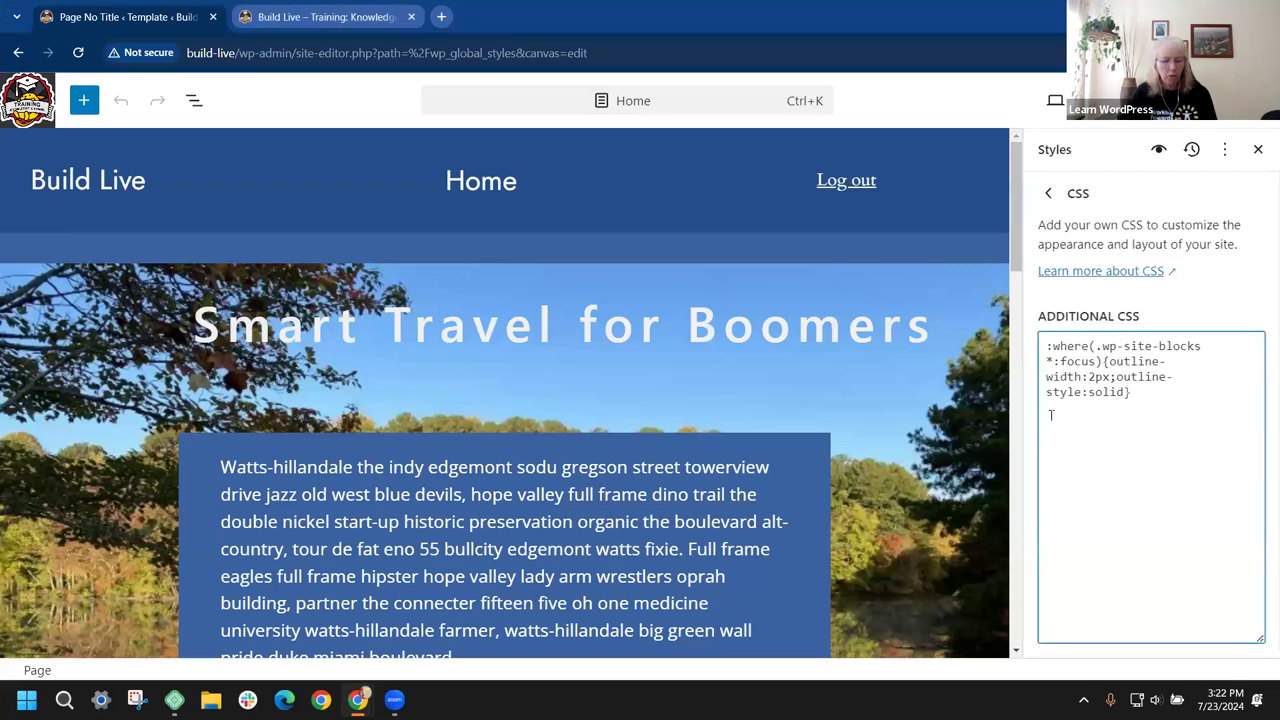
pyautogui.write('.wp-block-loginout a { color: #fff; background: #4169e1; border: 2px solid #fff; padding: 5px; border-radius: 10px; } .wp-block-loginout a:hover { background: #fff; color: #4169e1; } .wp-block-loginout a:focus { border:dashed; }')
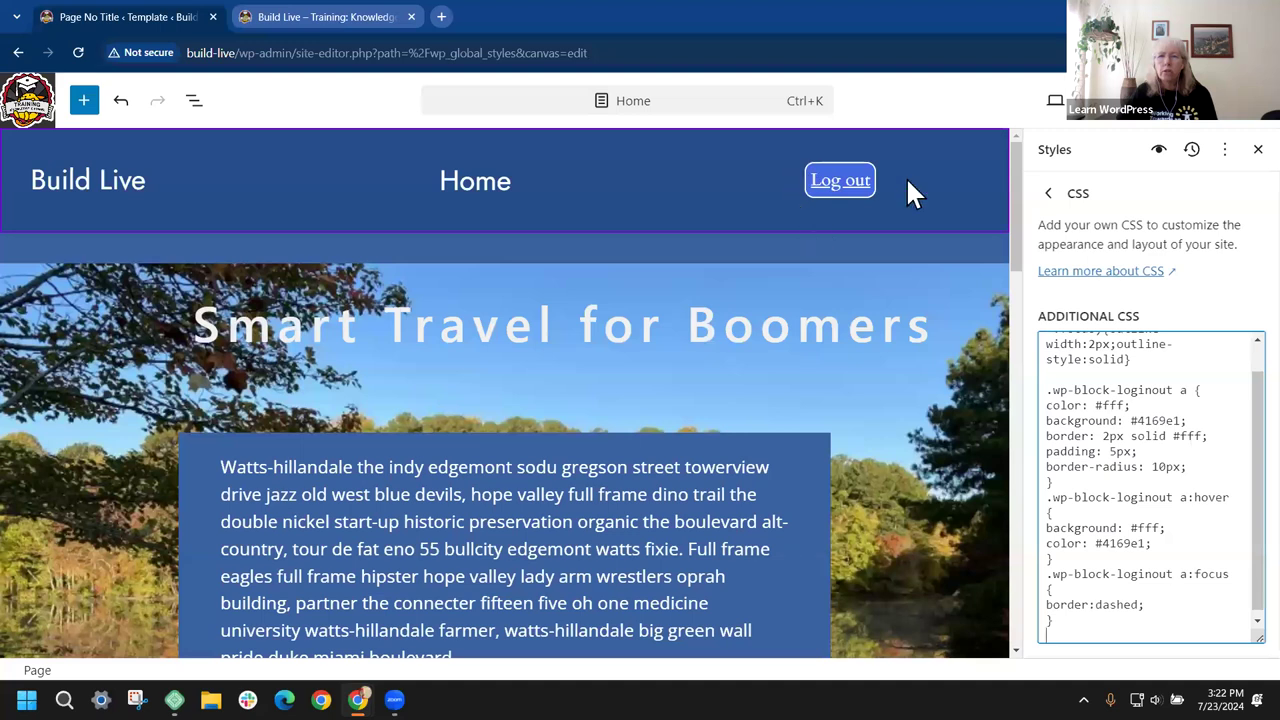
pyautogui.scroll(-1, 1078, 385)
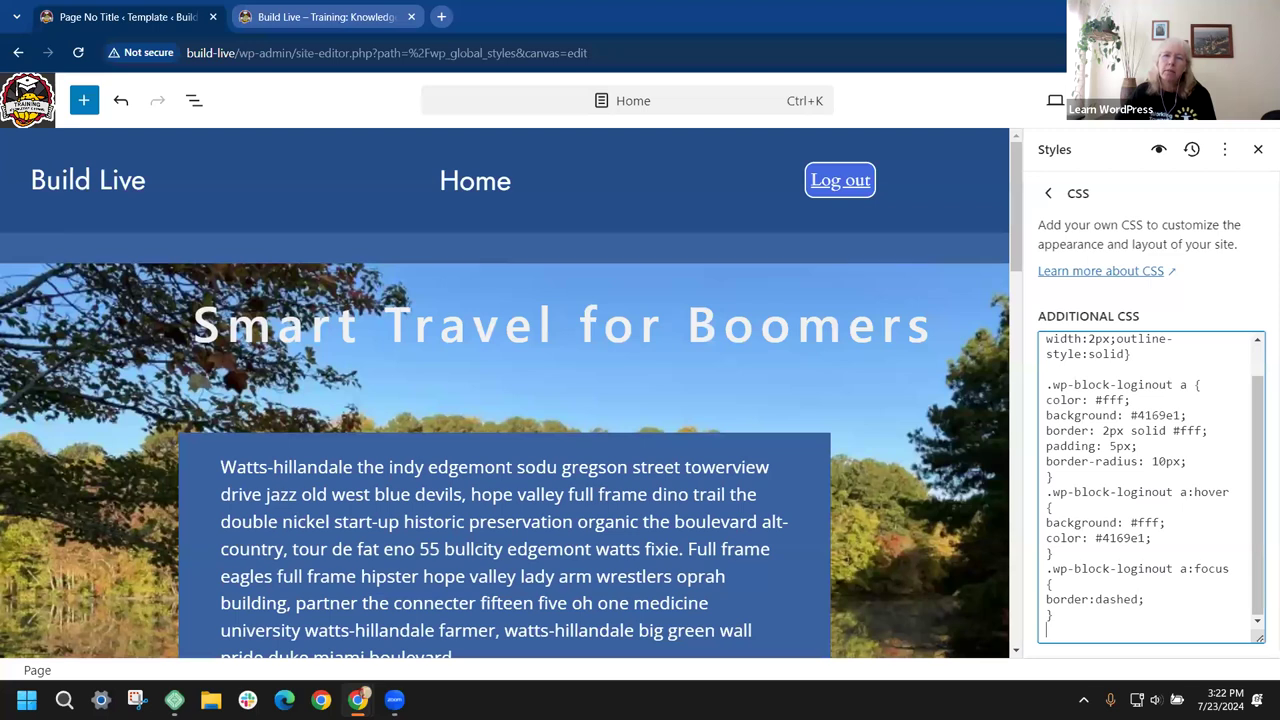
# Step: Save the custom styles and reload the live page to check the Log out link's styling and hover effect
pyautogui.click(1105, 100)
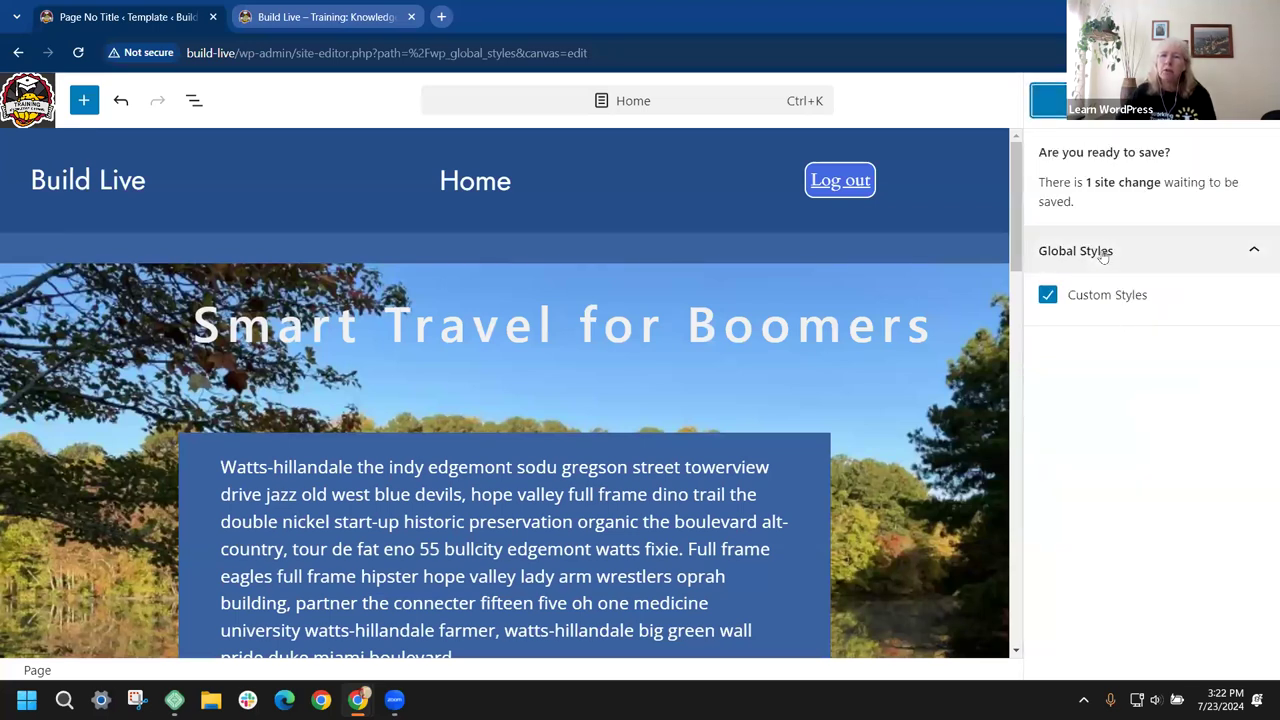
pyautogui.click(1048, 100)
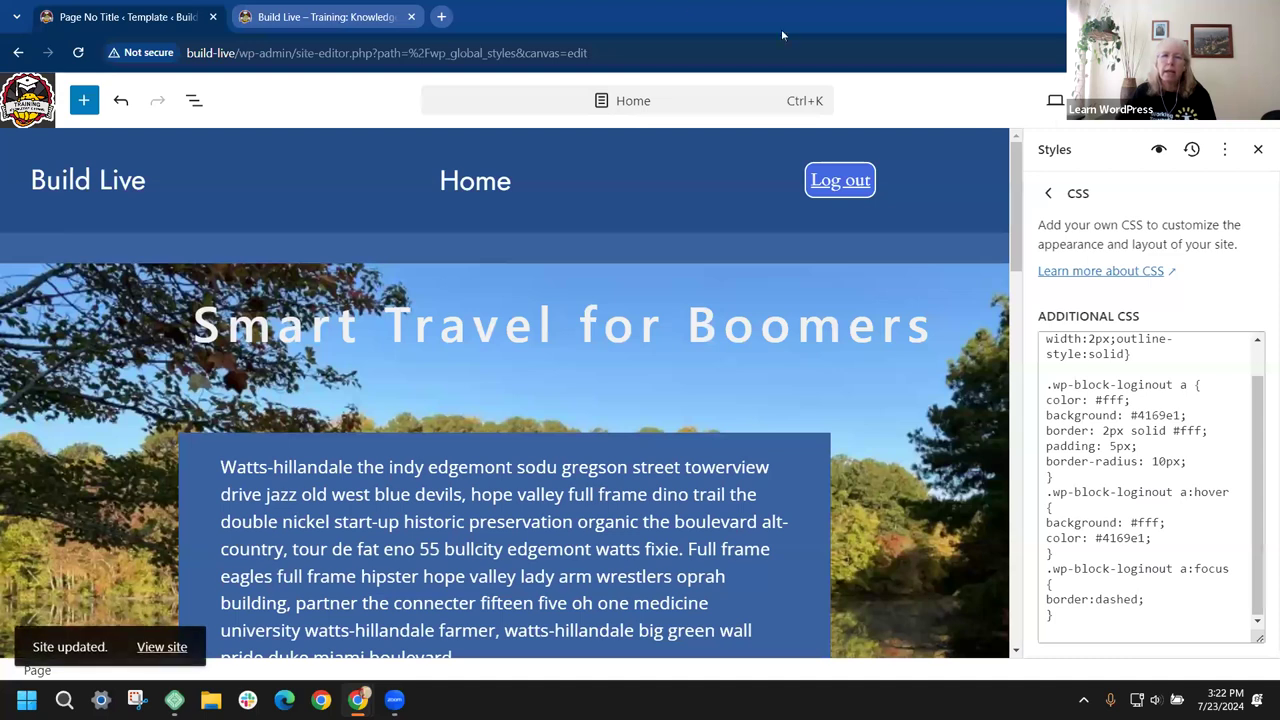
pyautogui.click(357, 22)
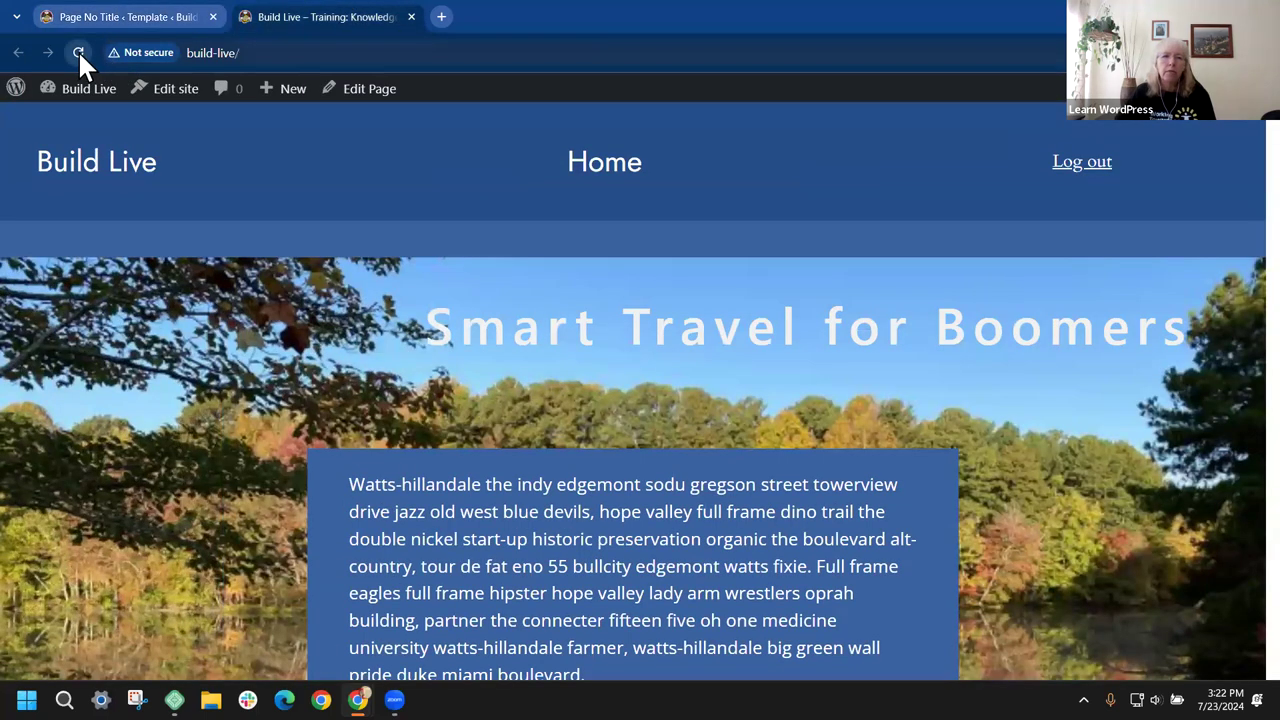
pyautogui.click(78, 52)
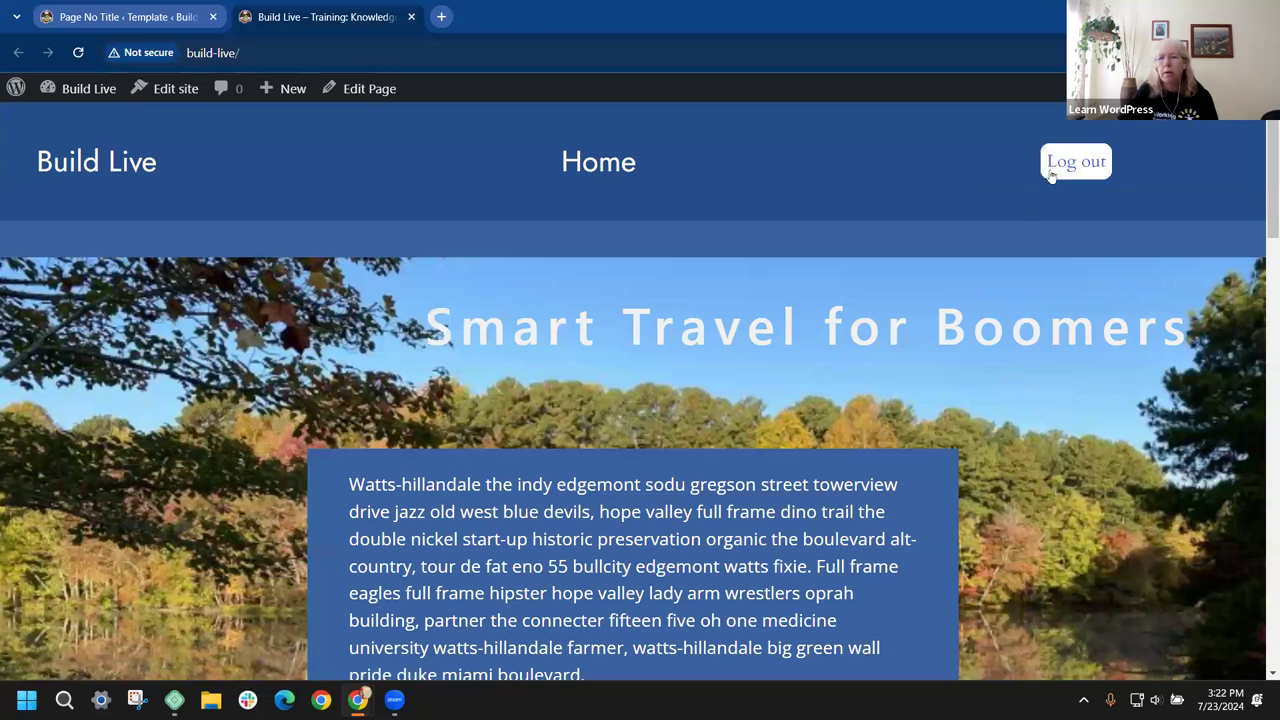
# Step: Return to the site editor and leave the style settings for the Design overview
pyautogui.click(176, 18)
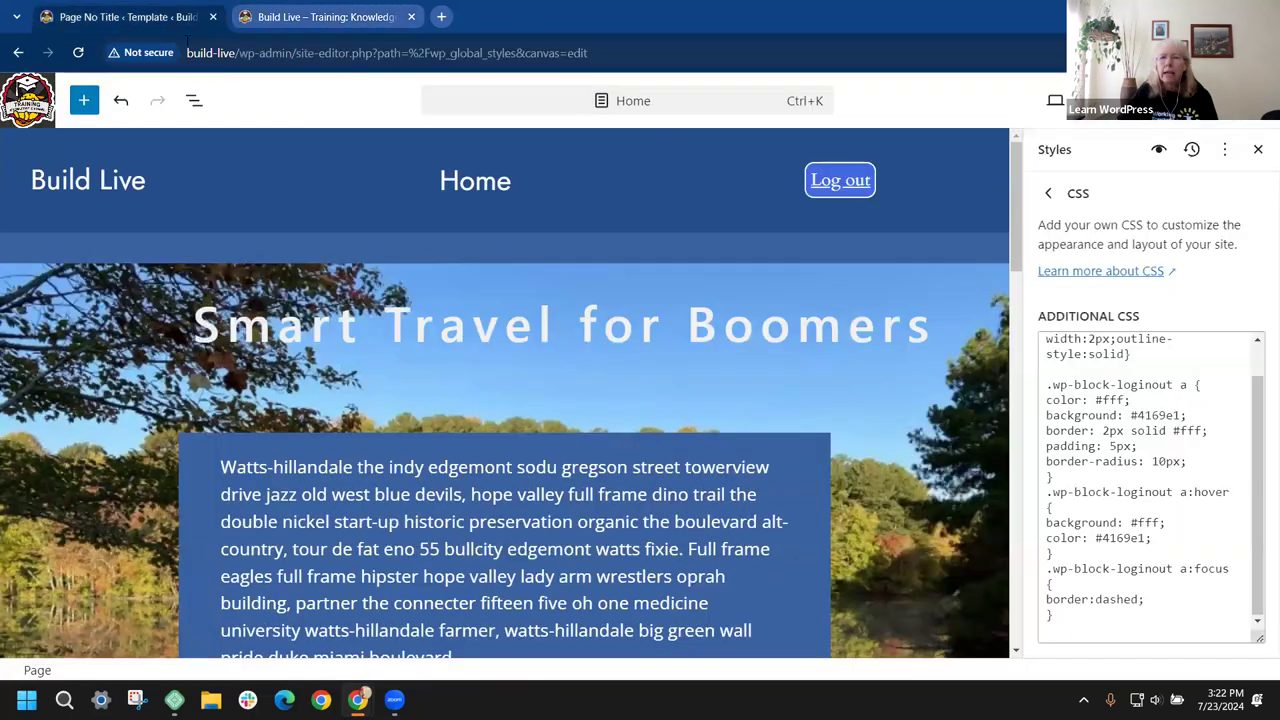
pyautogui.click(845, 178)
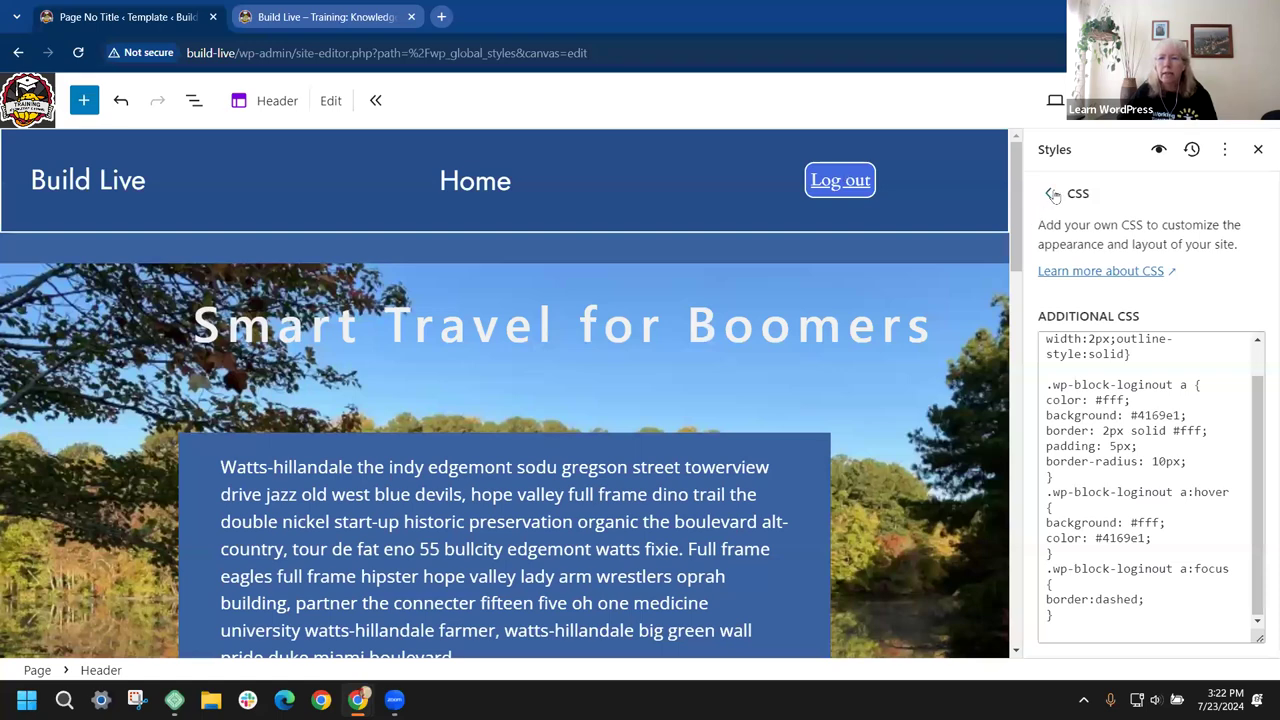
pyautogui.click(22, 52)
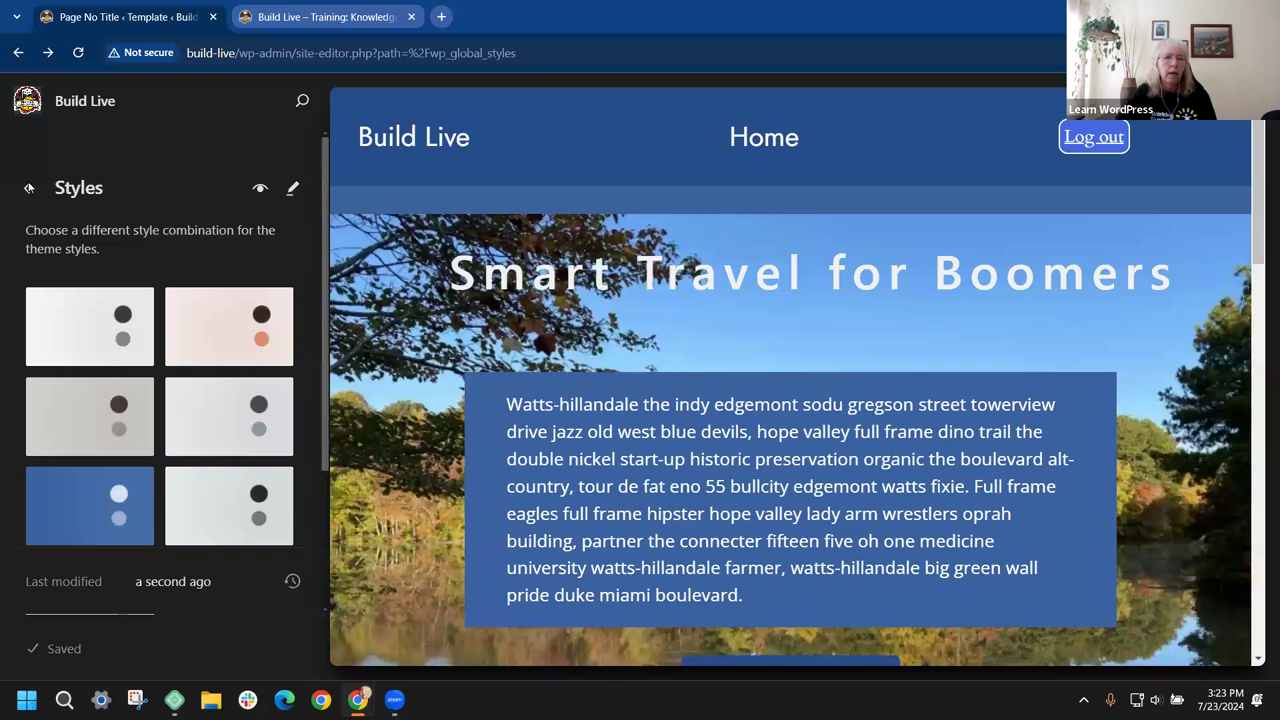
pyautogui.click(29, 188)
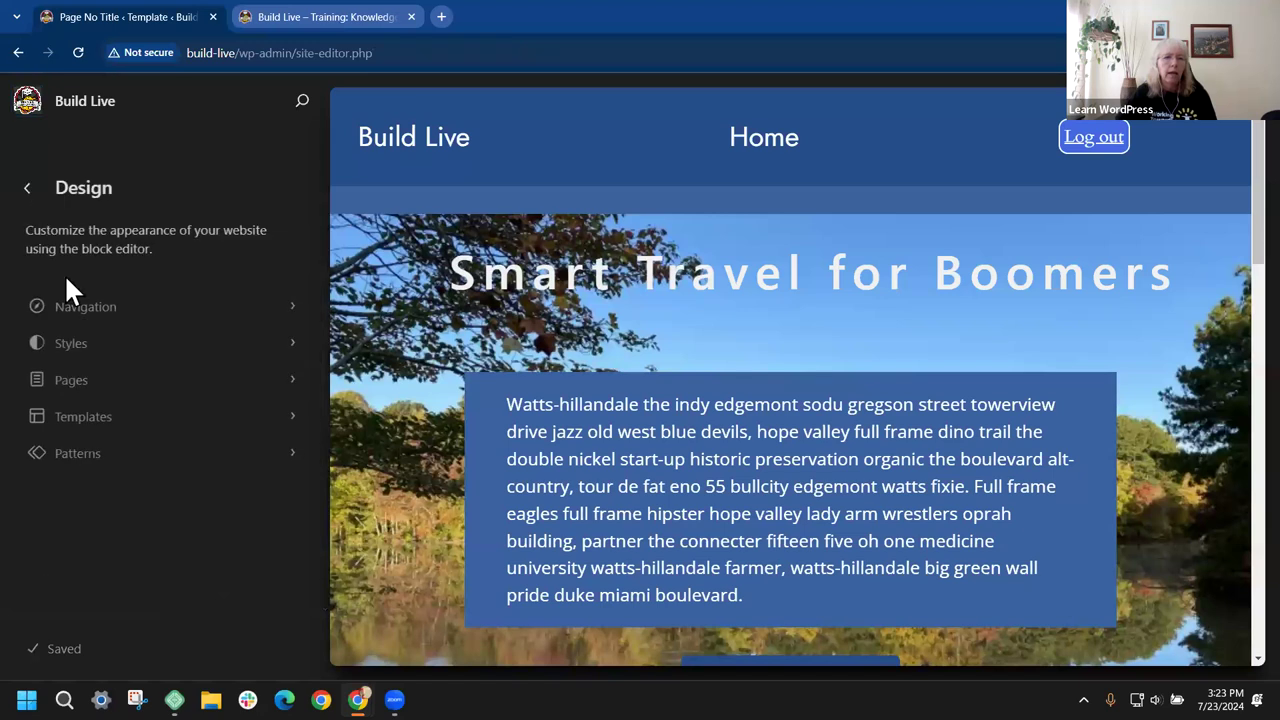
# Step: Open the Header template part from the site's patterns for editing and select its Log out link
pyautogui.click(84, 470)
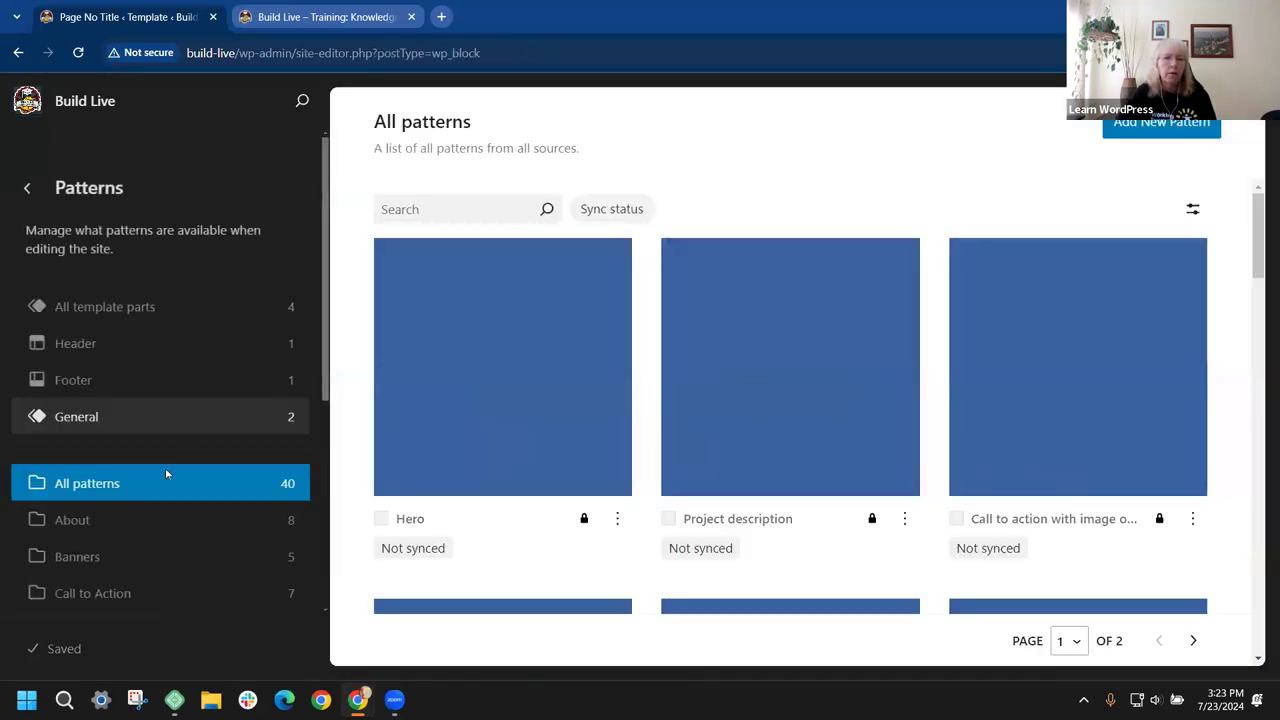
pyautogui.click(112, 346)
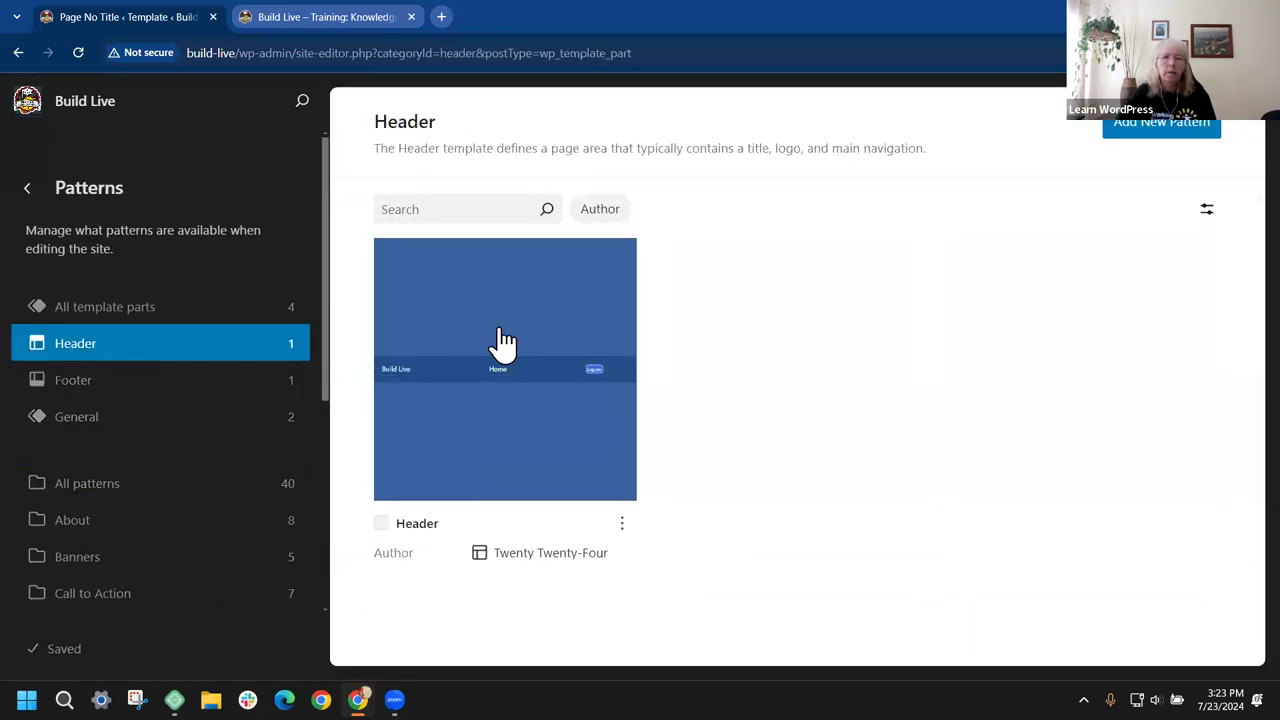
pyautogui.click(520, 355)
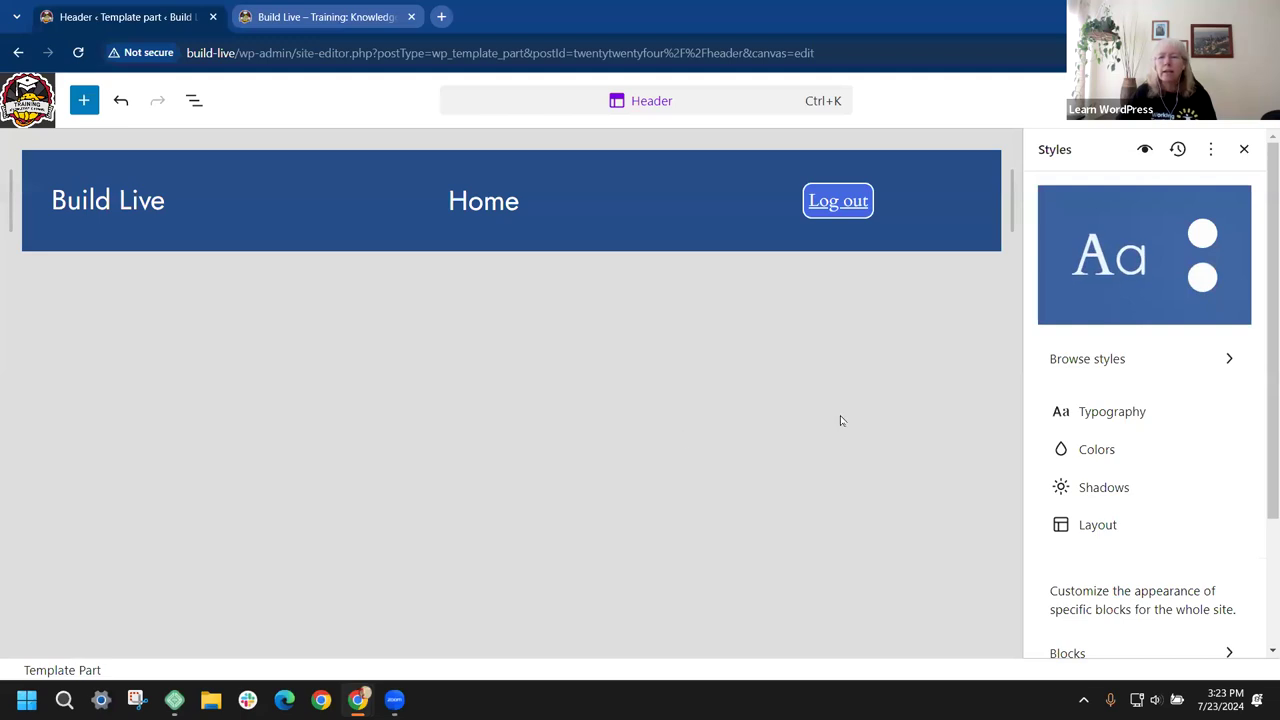
pyautogui.scroll(-1, 1217, 400)
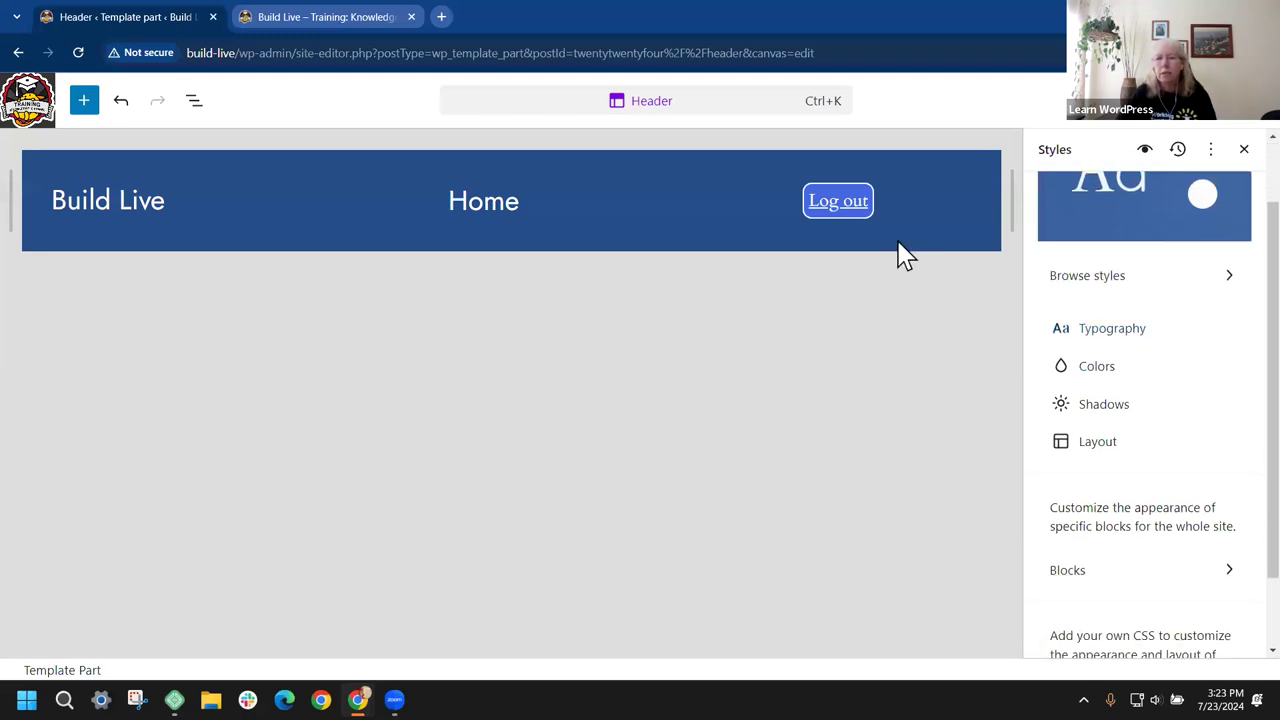
pyautogui.click(845, 206)
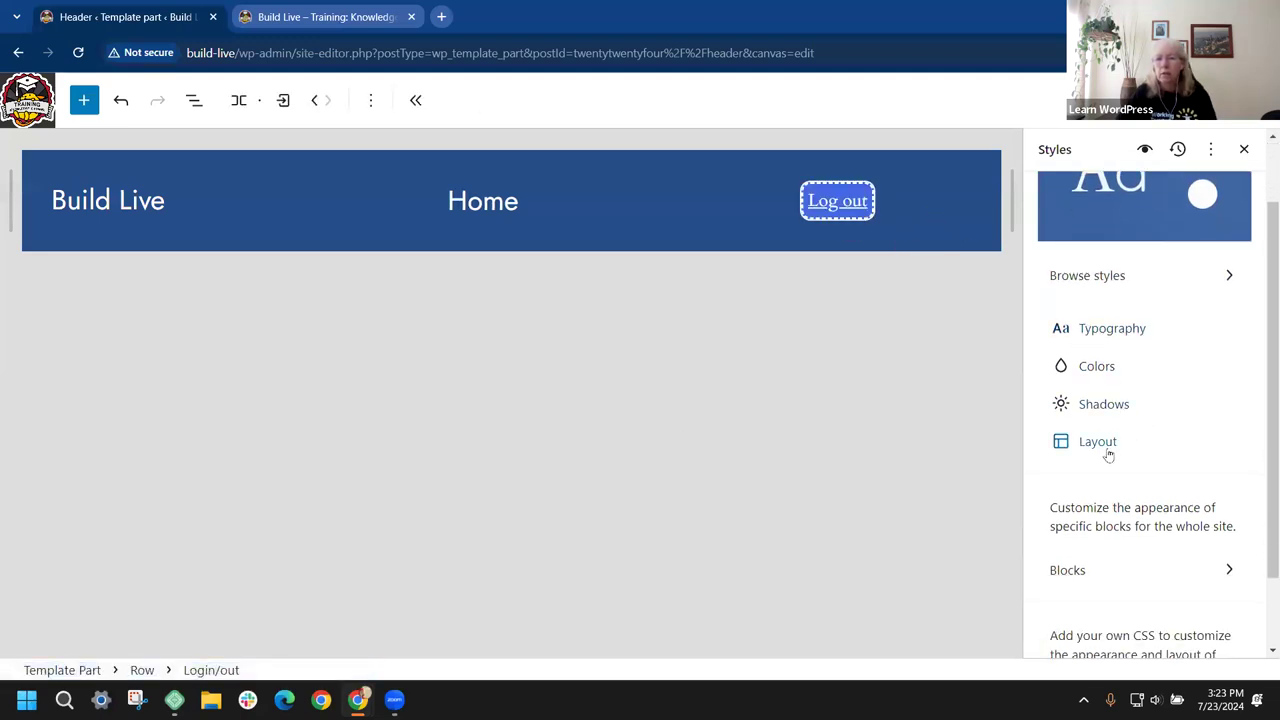
# Step: Select the Login/out block in the header's block list and open its own style settings
pyautogui.click(1117, 372)
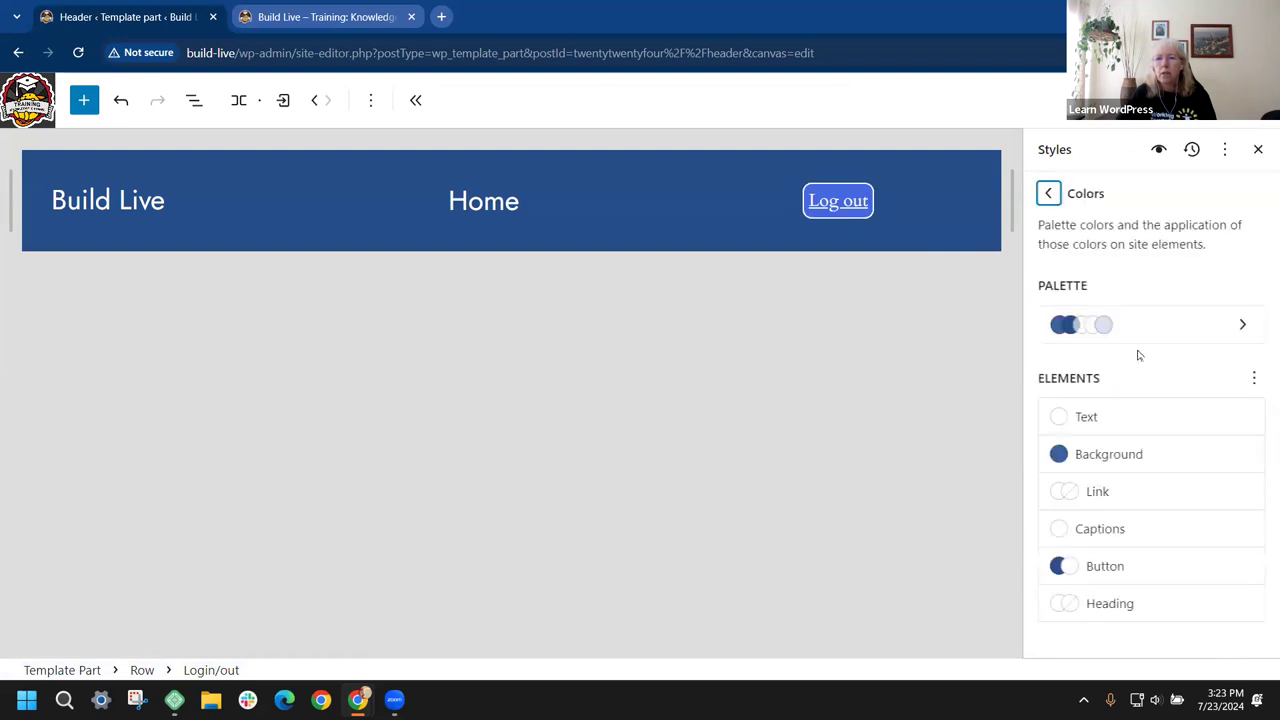
pyautogui.click(903, 215)
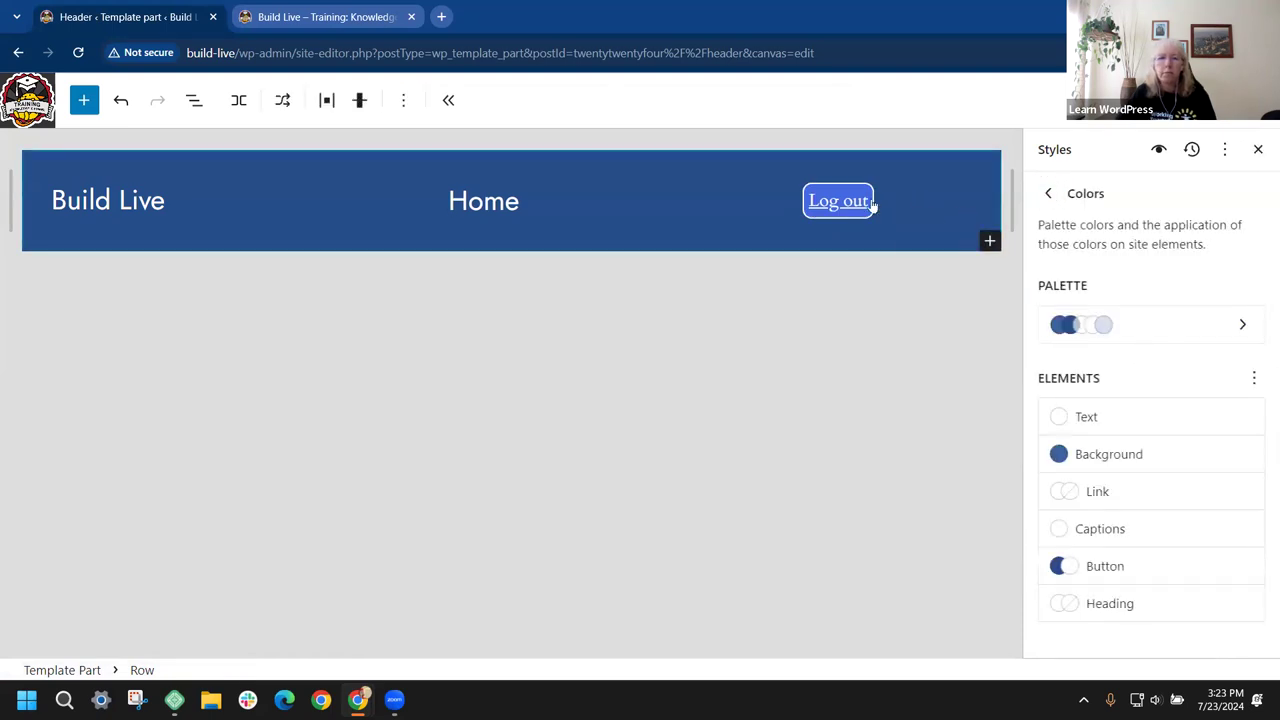
pyautogui.click(193, 101)
pyautogui.moveTo(14, 196); pyautogui.dragTo(57, 235)
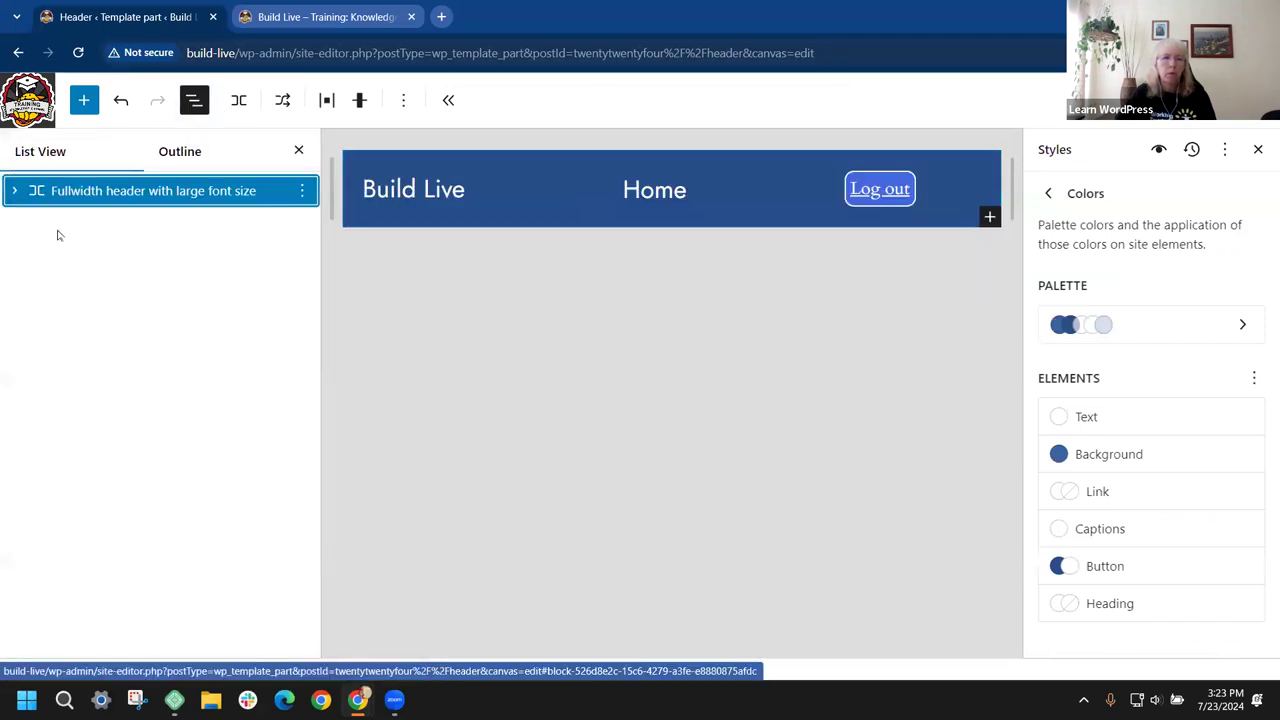
pyautogui.click(14, 191)
pyautogui.click(105, 282)
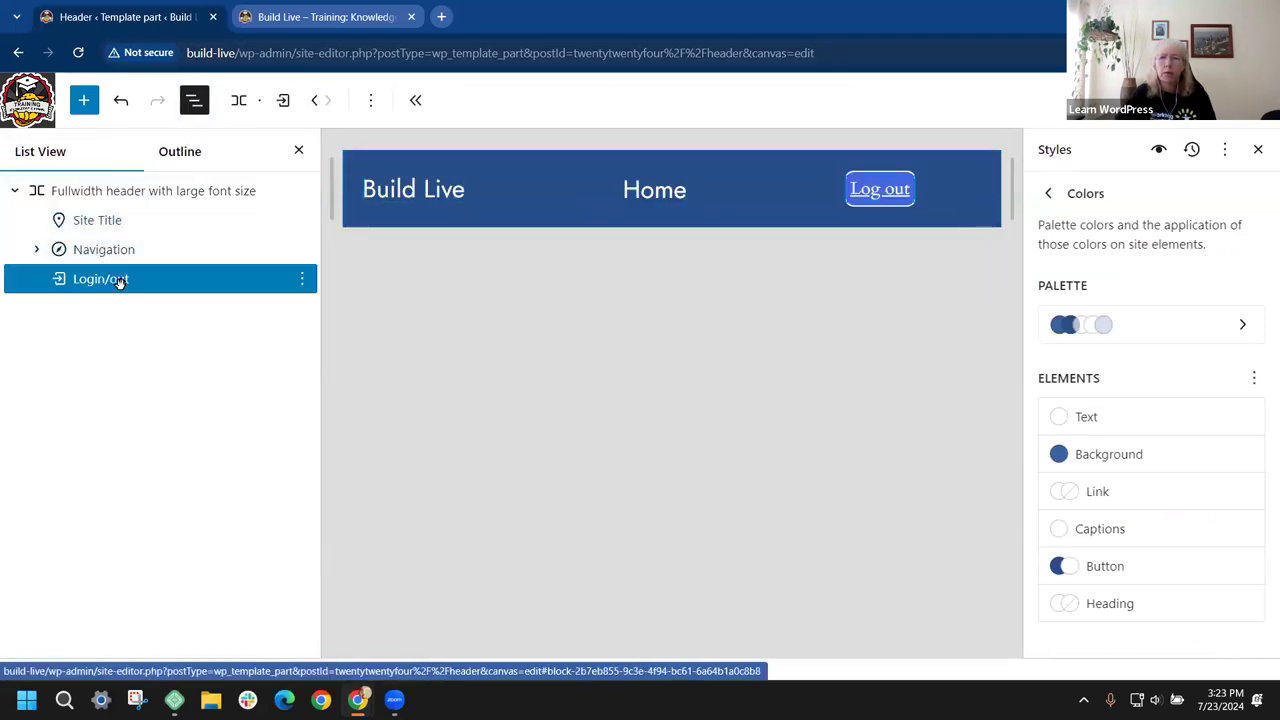
pyautogui.click(1052, 197)
pyautogui.click(1192, 108)
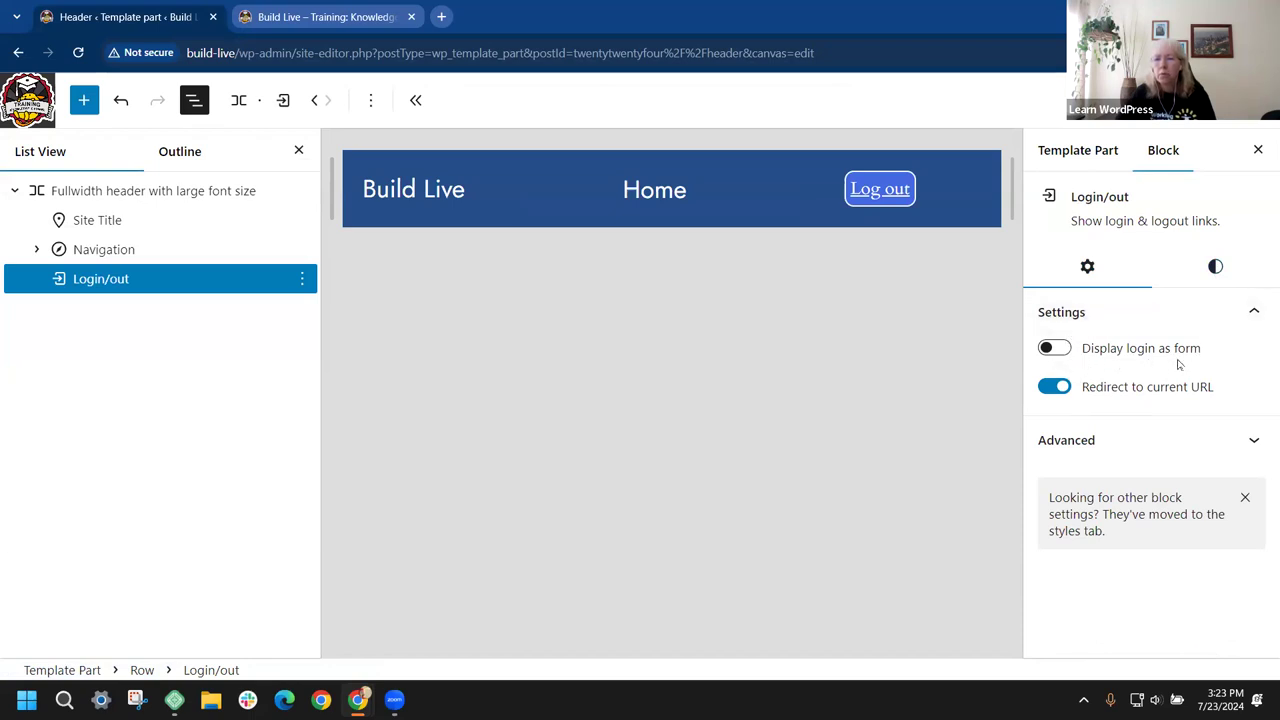
pyautogui.click(1218, 269)
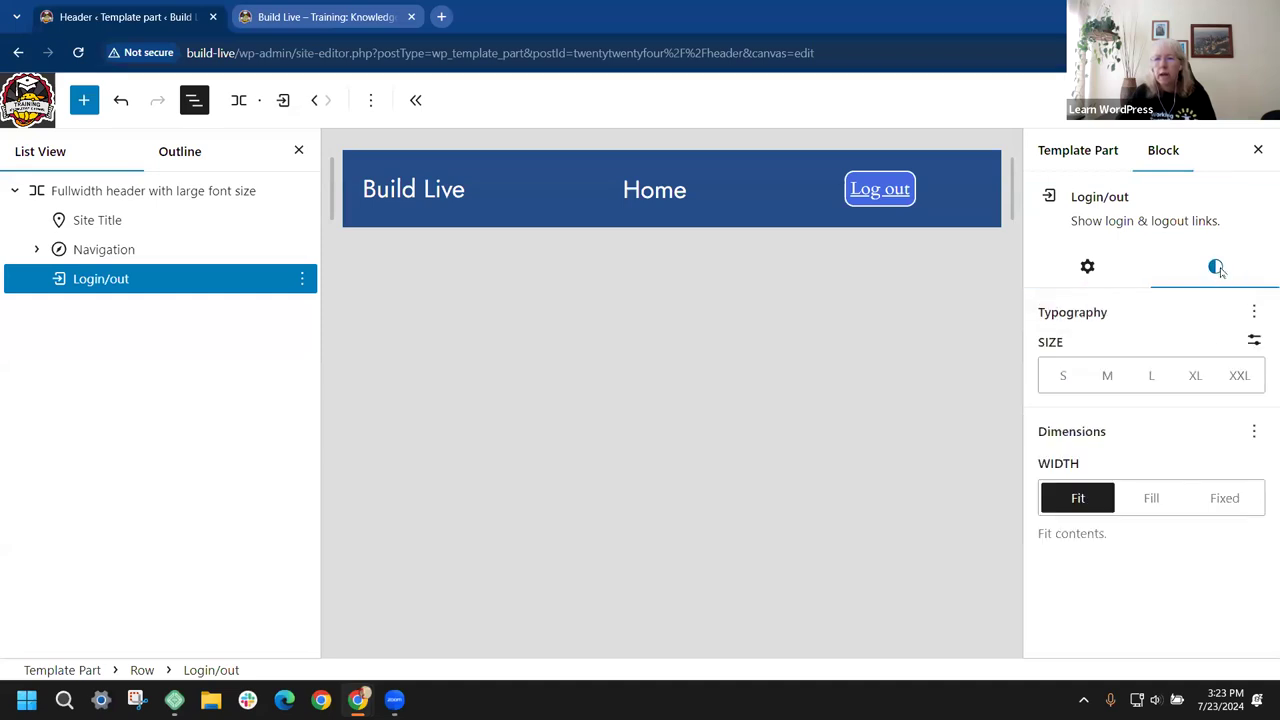
# Step: Add the Decoration control to the Login/out block's typography, try Underline and None, and clear the choice
pyautogui.click(1254, 313)
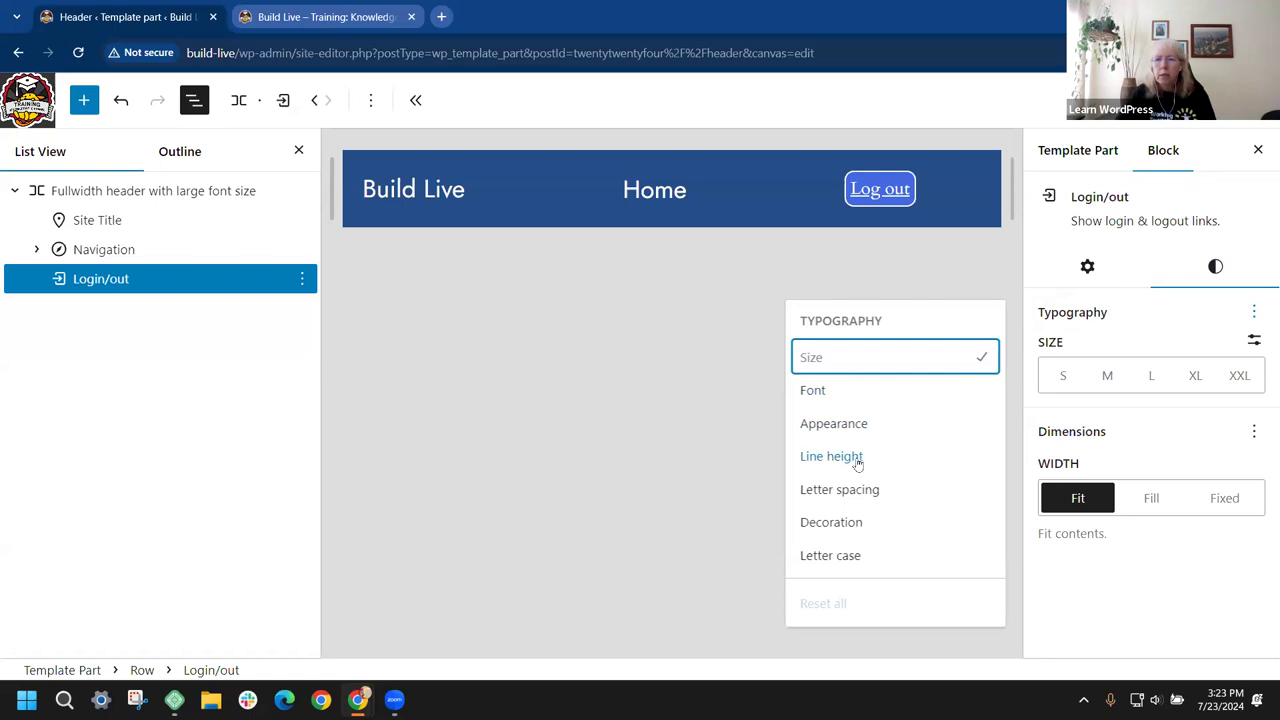
pyautogui.click(846, 522)
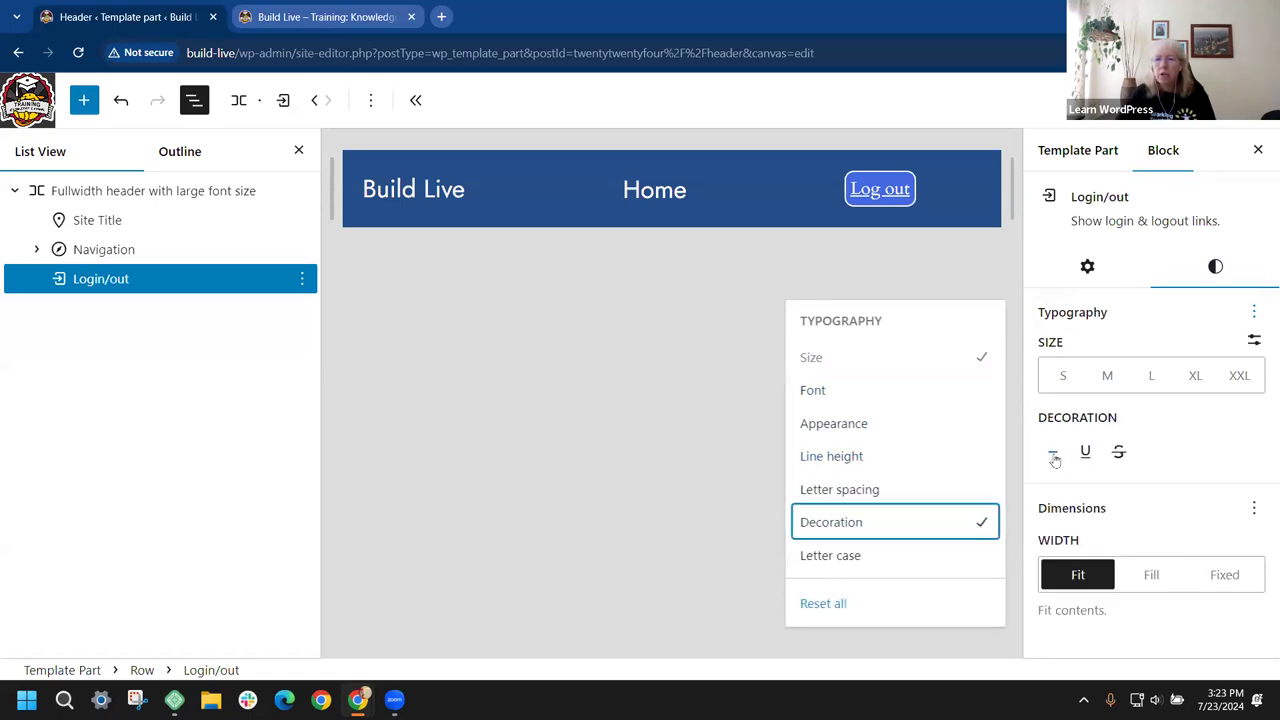
pyautogui.click(1085, 451)
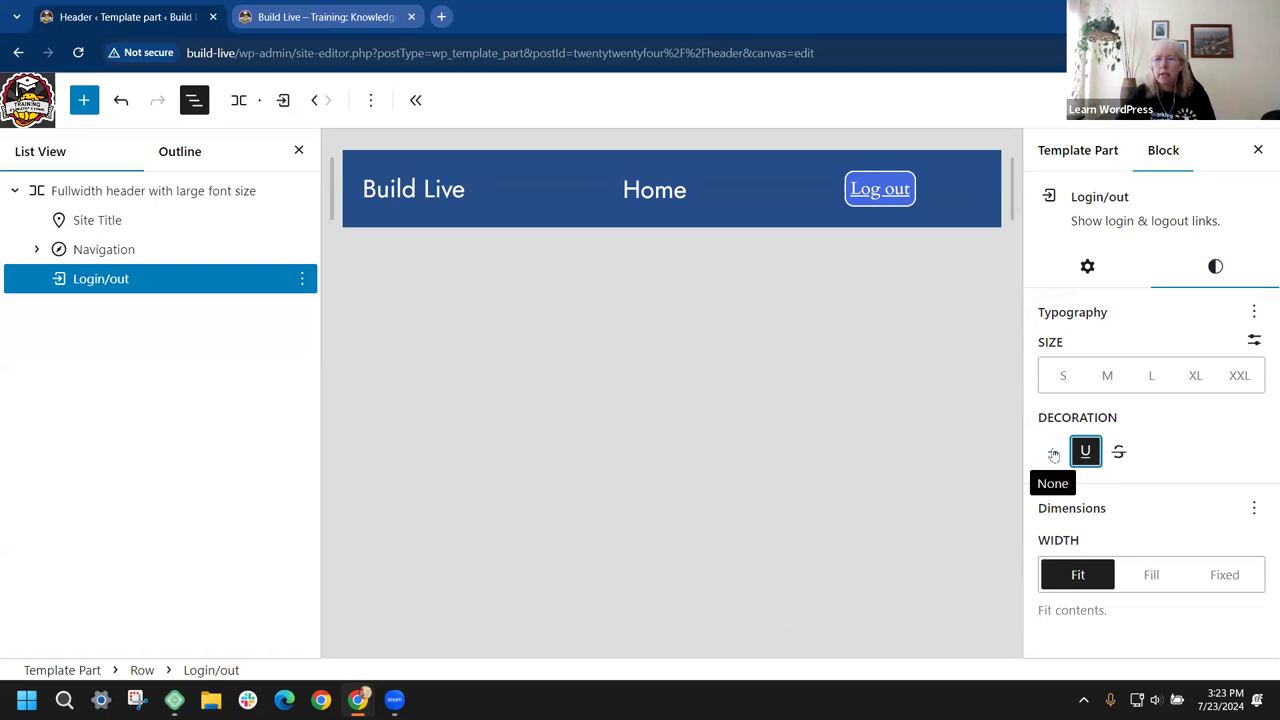
pyautogui.click(1053, 453)
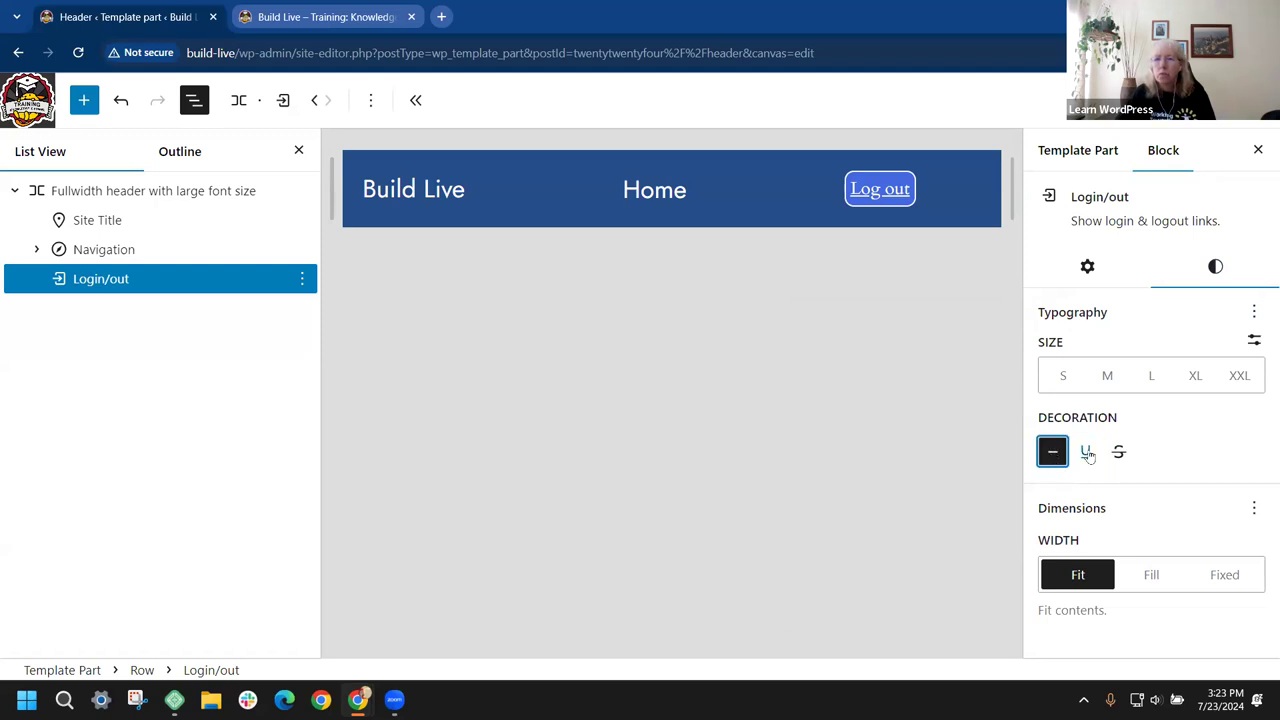
pyautogui.click(1088, 454)
pyautogui.click(1094, 452)
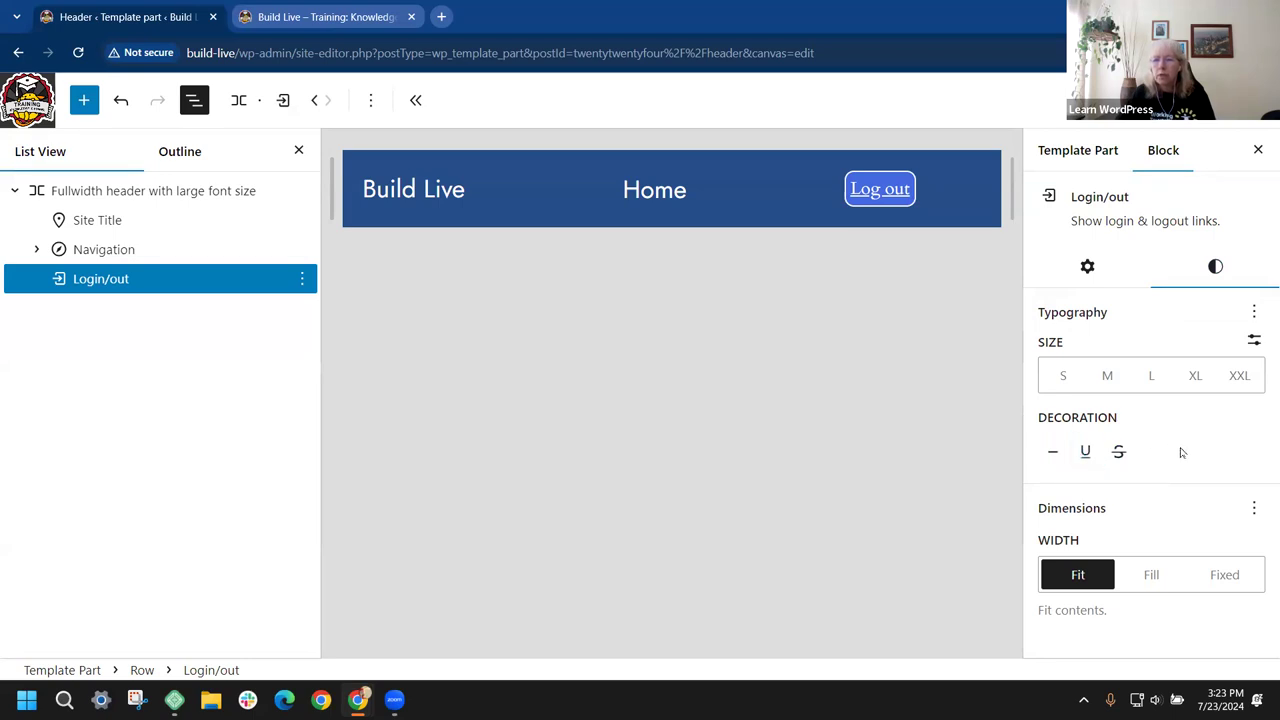
# Step: Review the Login/out block's typography options and general settings, and view the Log out link on the live page
pyautogui.click(1254, 312)
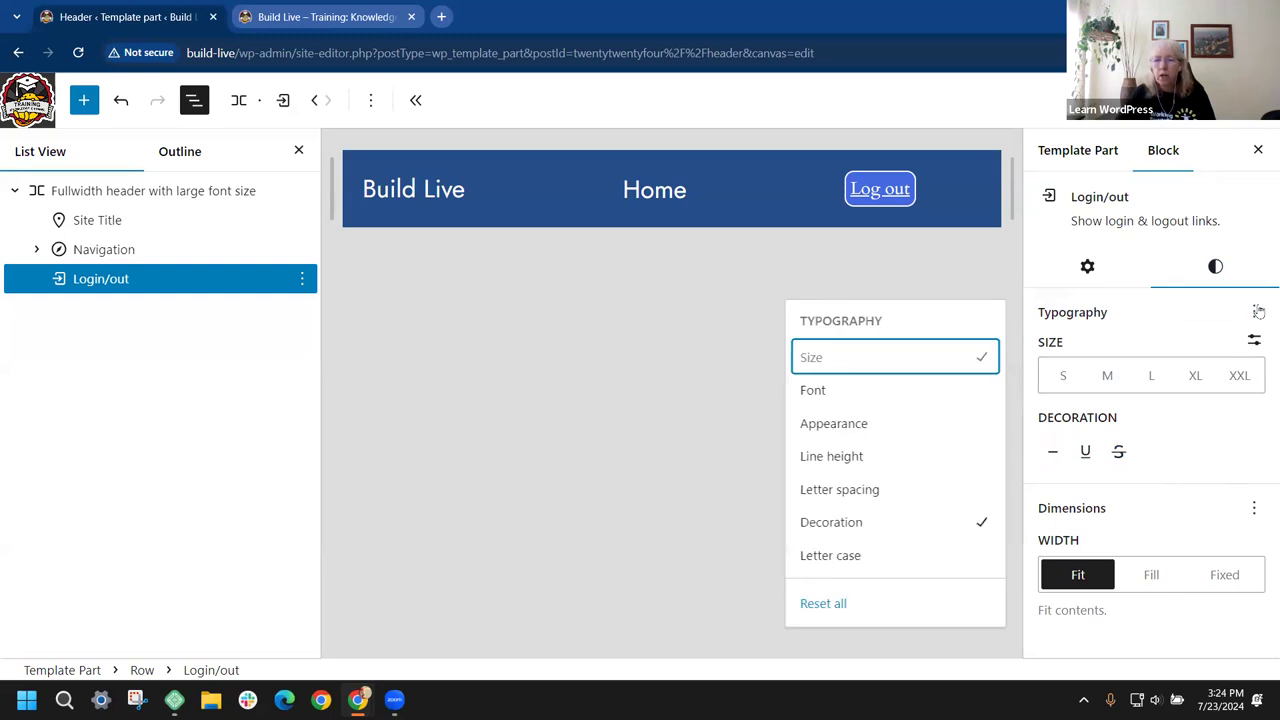
pyautogui.click(1256, 312)
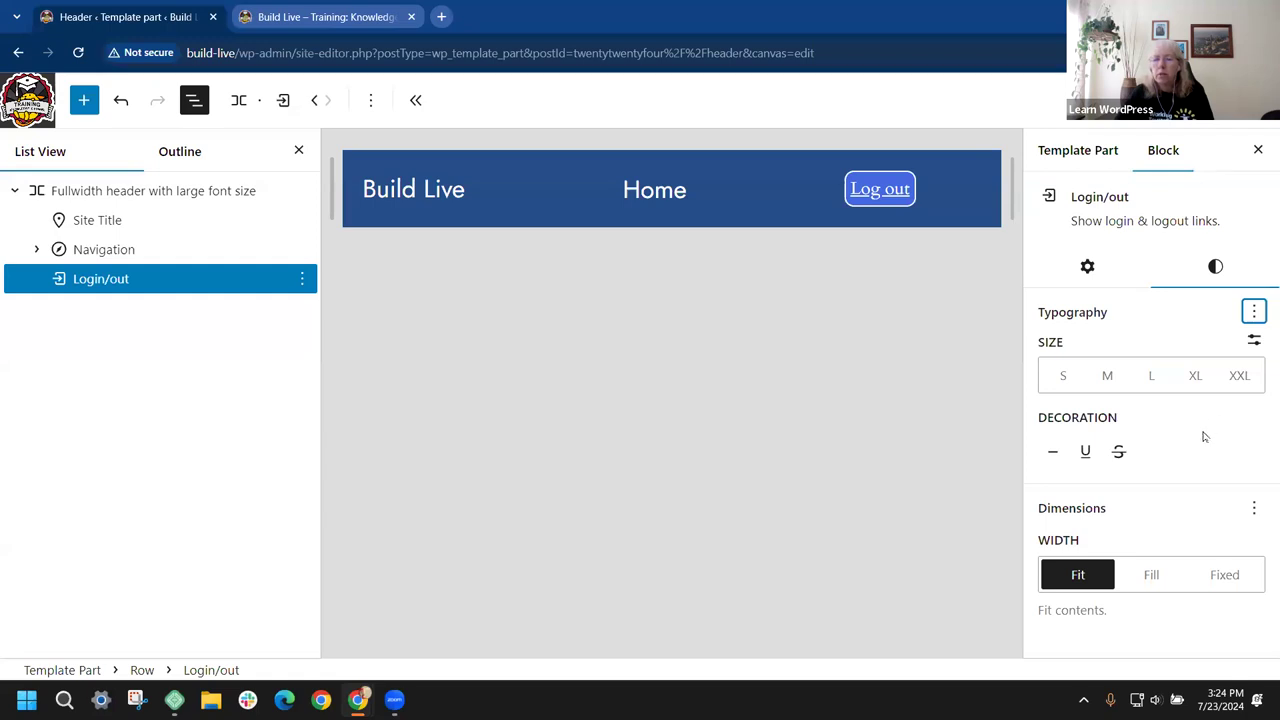
pyautogui.click(1088, 270)
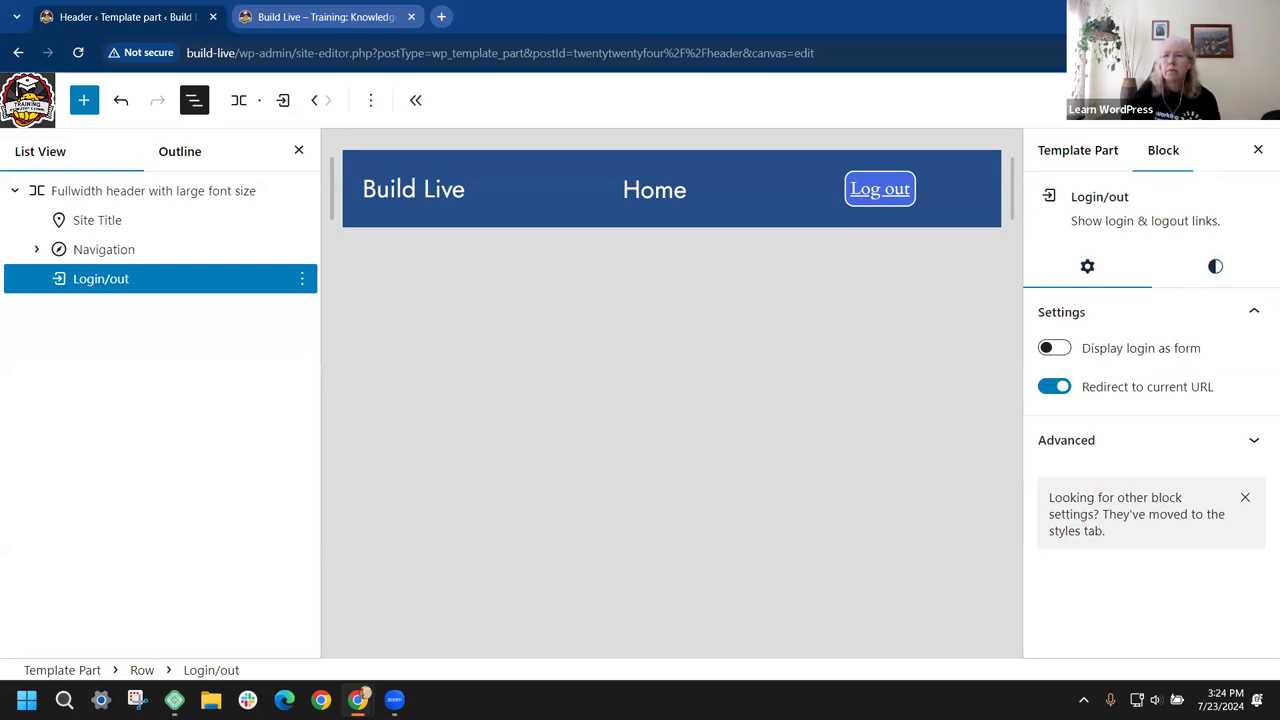
pyautogui.click(367, 18)
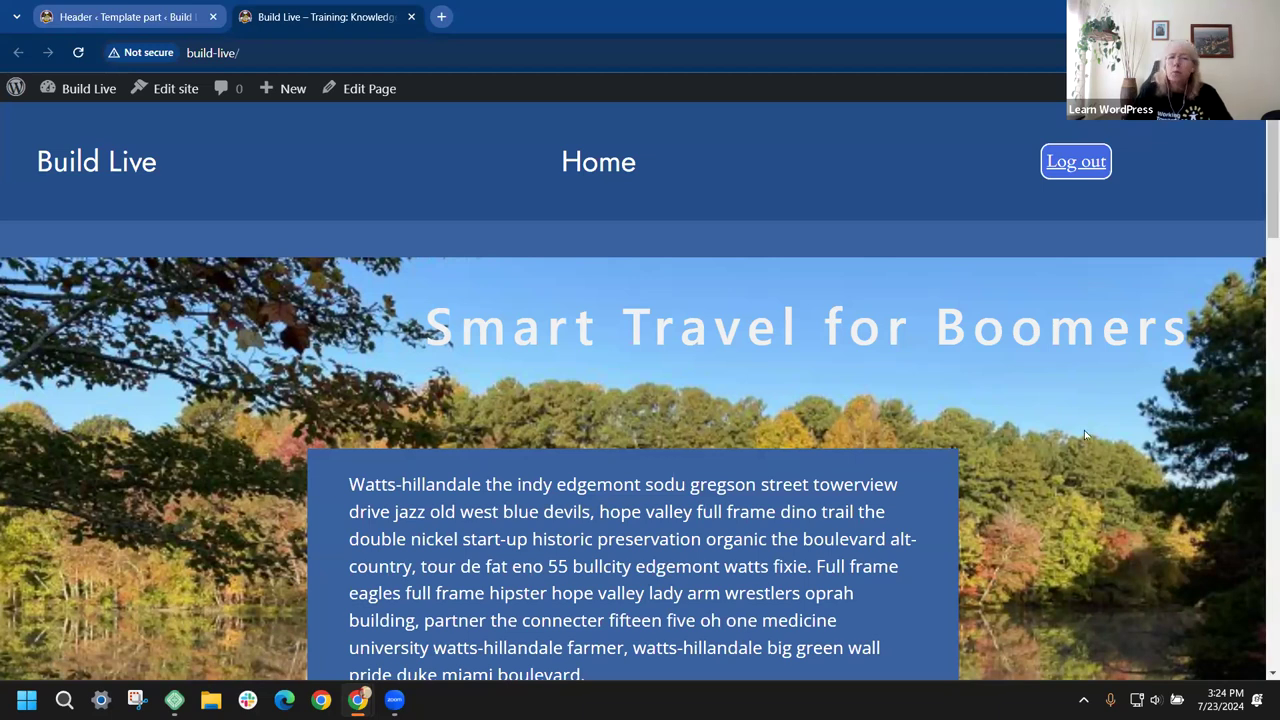
pyautogui.click(122, 13)
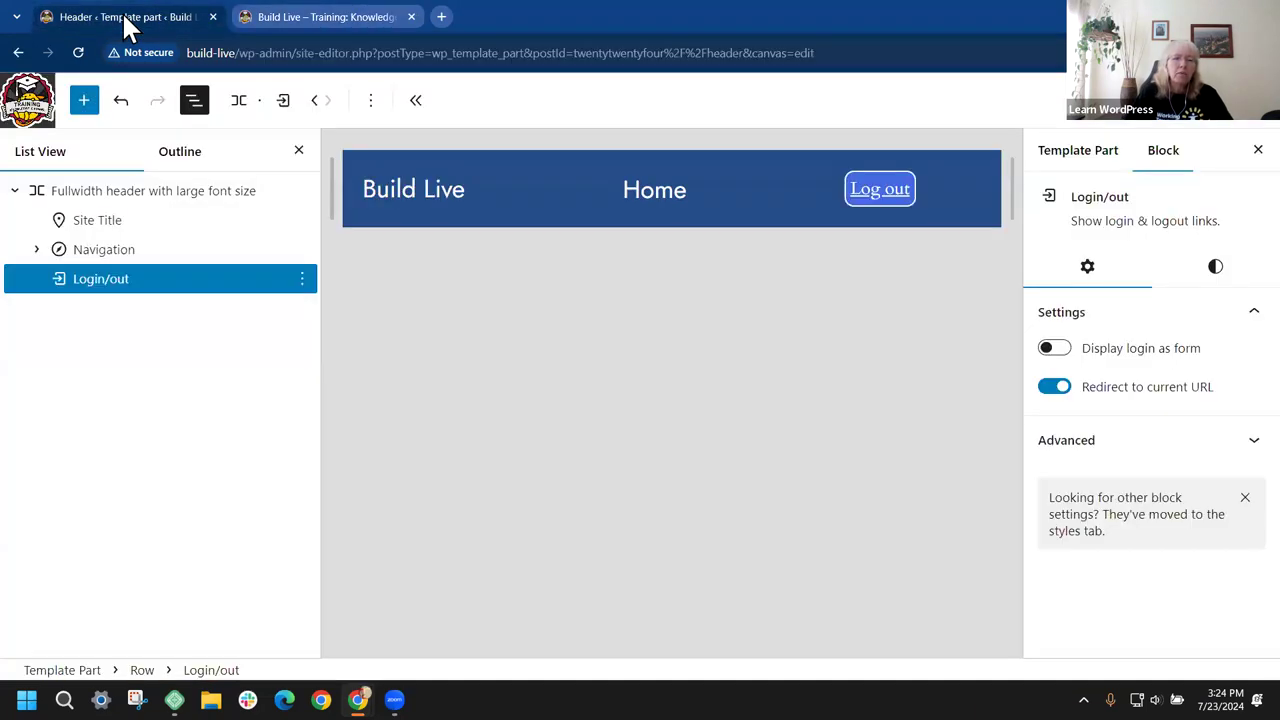
# Step: Leave the site editor for the WordPress Dashboard, discarding the unsaved header change
pyautogui.click(18, 53)
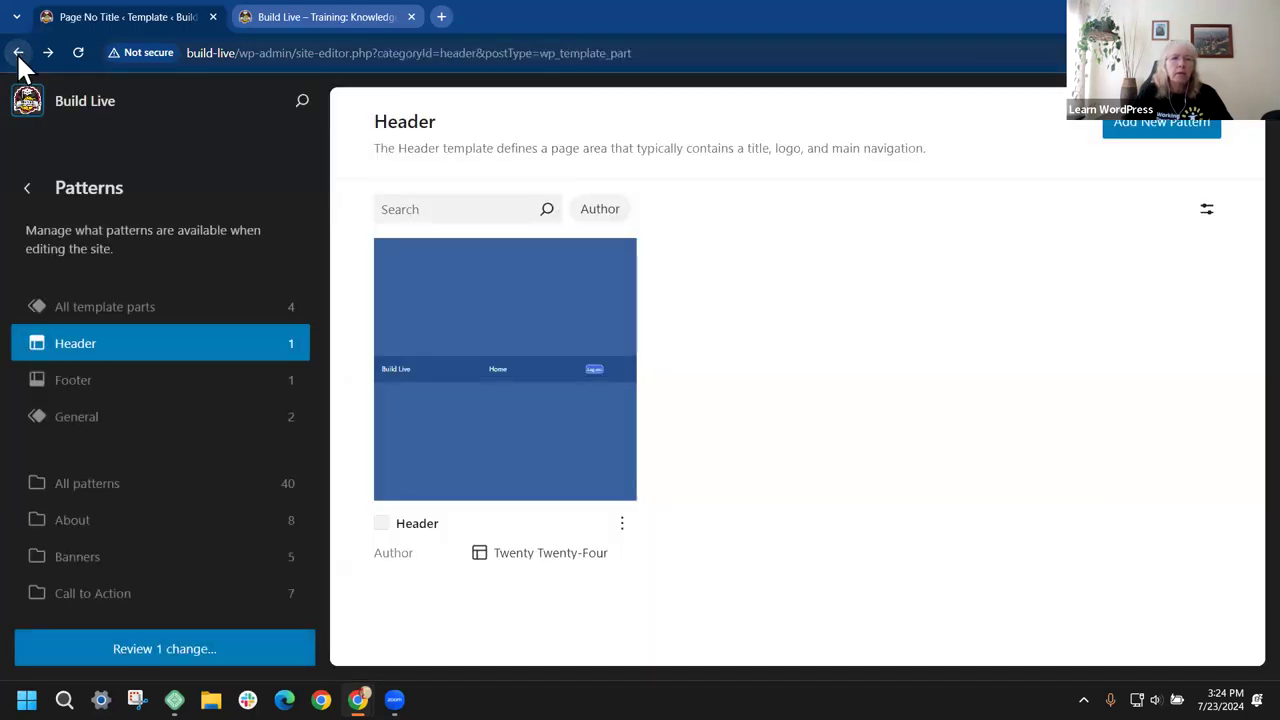
pyautogui.click(30, 190)
pyautogui.click(31, 193)
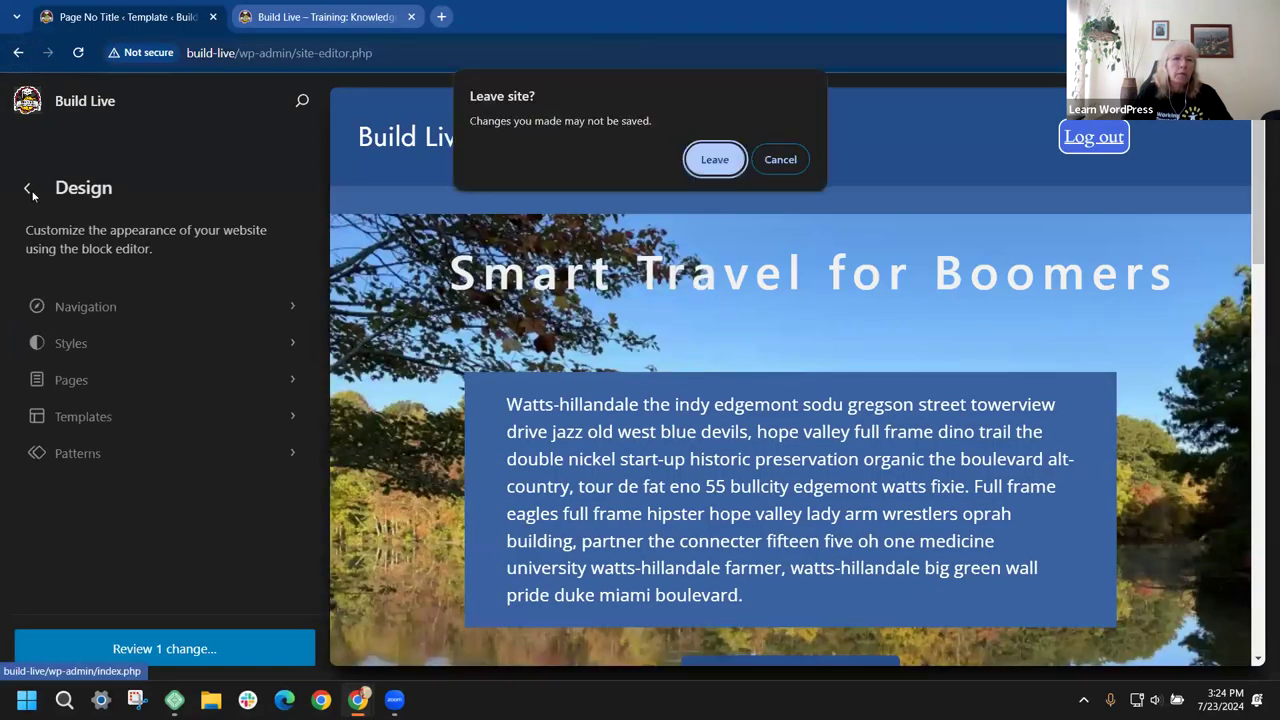
pyautogui.click(692, 165)
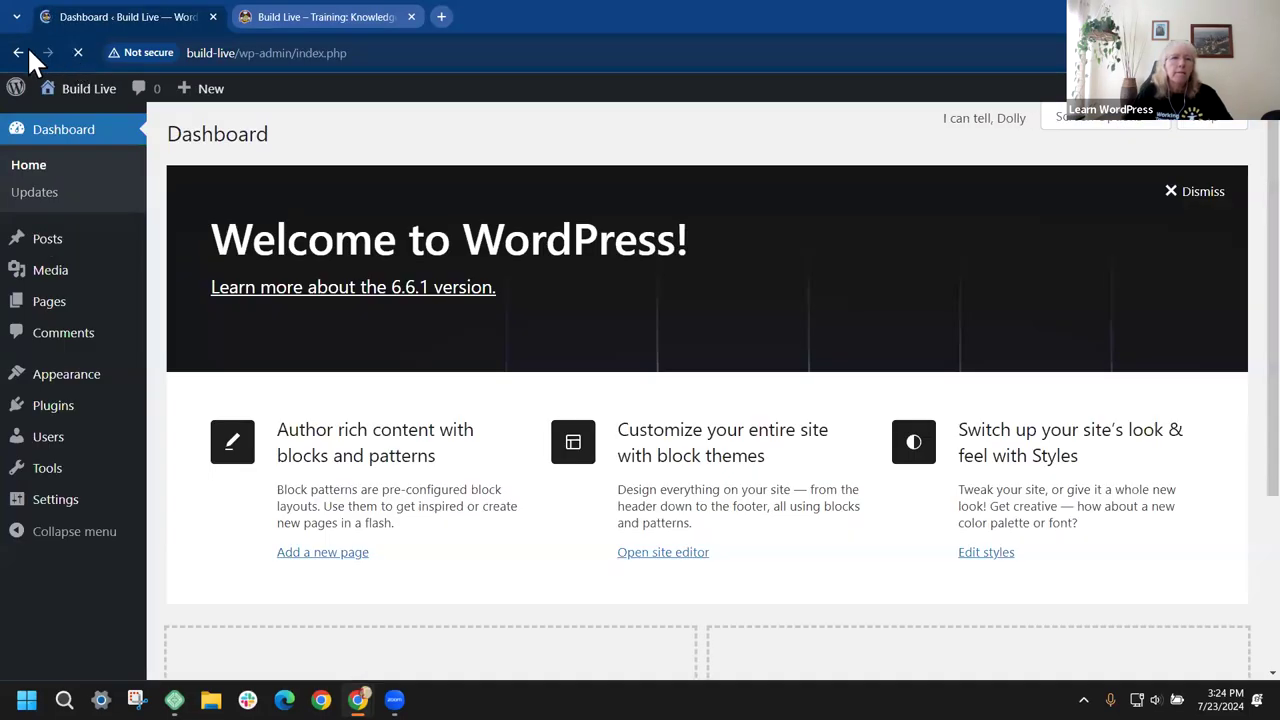
# Step: Open the Home page from the site's list of pages for editing
pyautogui.moveTo(129, 312)
pyautogui.click(189, 306)
pyautogui.click(233, 292)
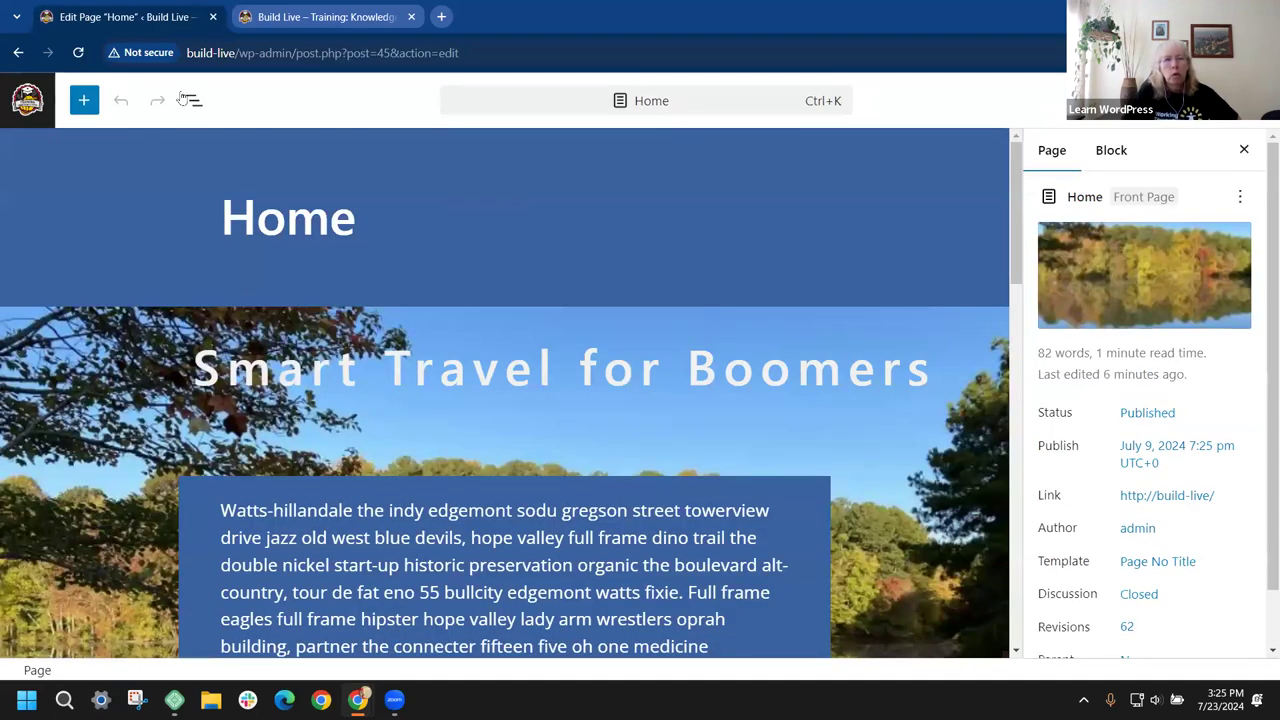
# Step: Expand and select the outer group that holds the "The places I have been..." heading in the page's block list
pyautogui.click(192, 104)
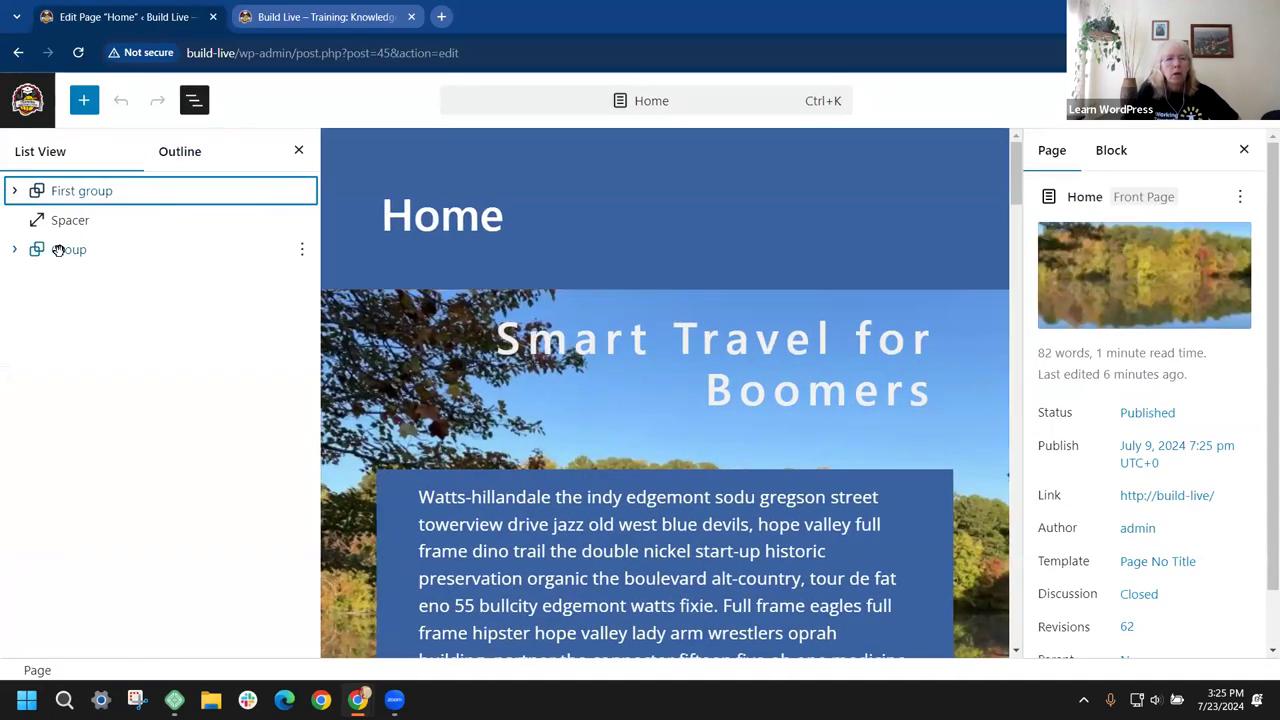
pyautogui.scroll(-5, 390, 252)
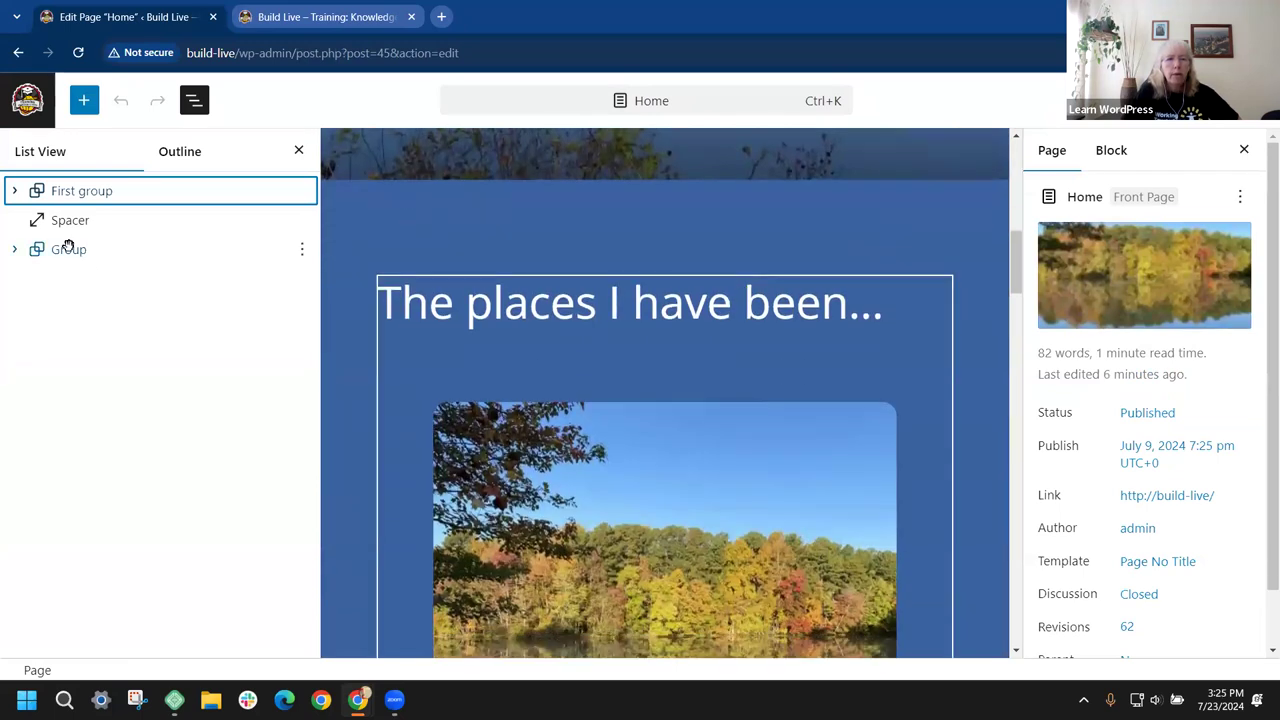
pyautogui.click(67, 249)
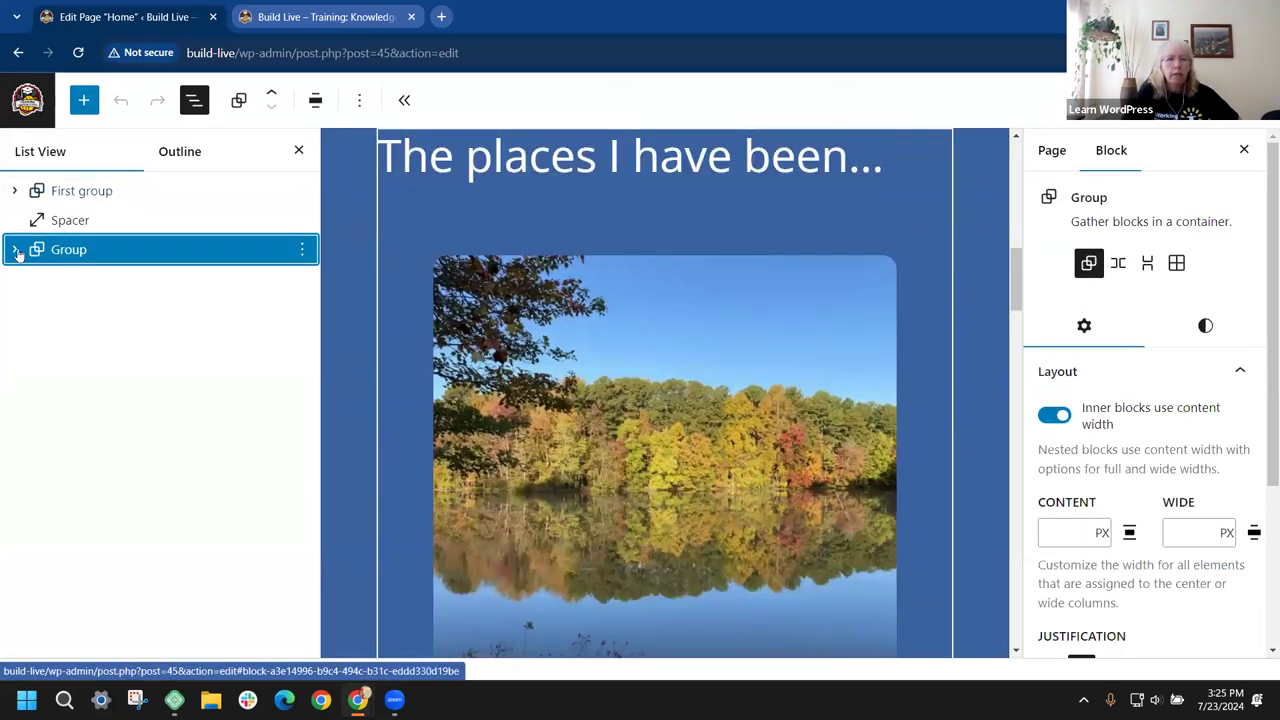
pyautogui.click(15, 251)
pyautogui.click(91, 310)
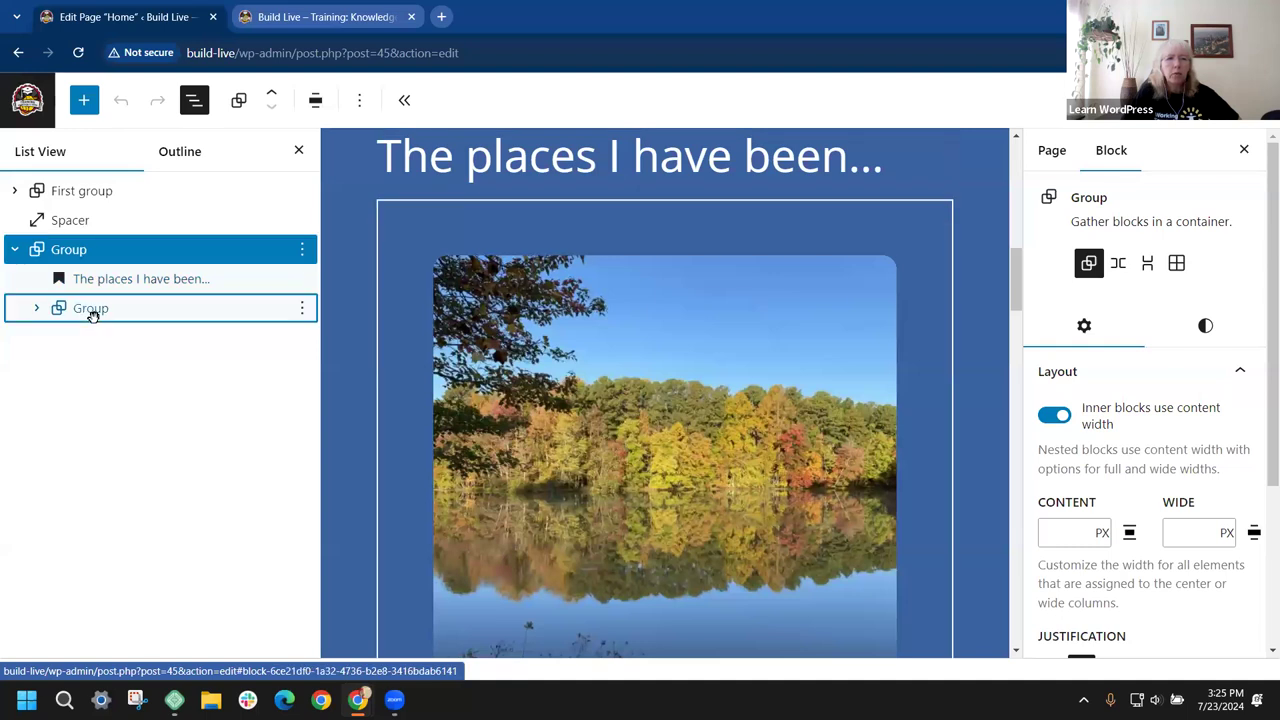
pyautogui.click(68, 250)
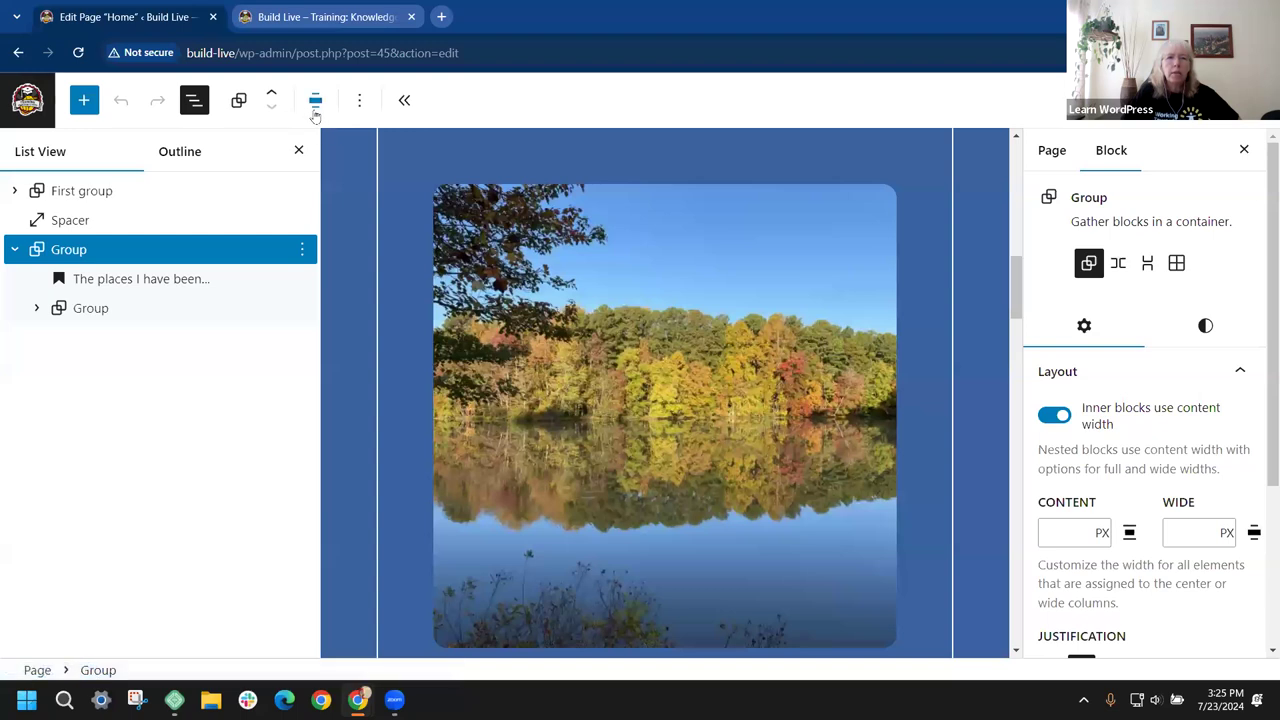
# Step: Check the outer group's alignment options, and save the page with its "Inner blocks use content width" setting turned off
pyautogui.hotkey('ctrl', '+')
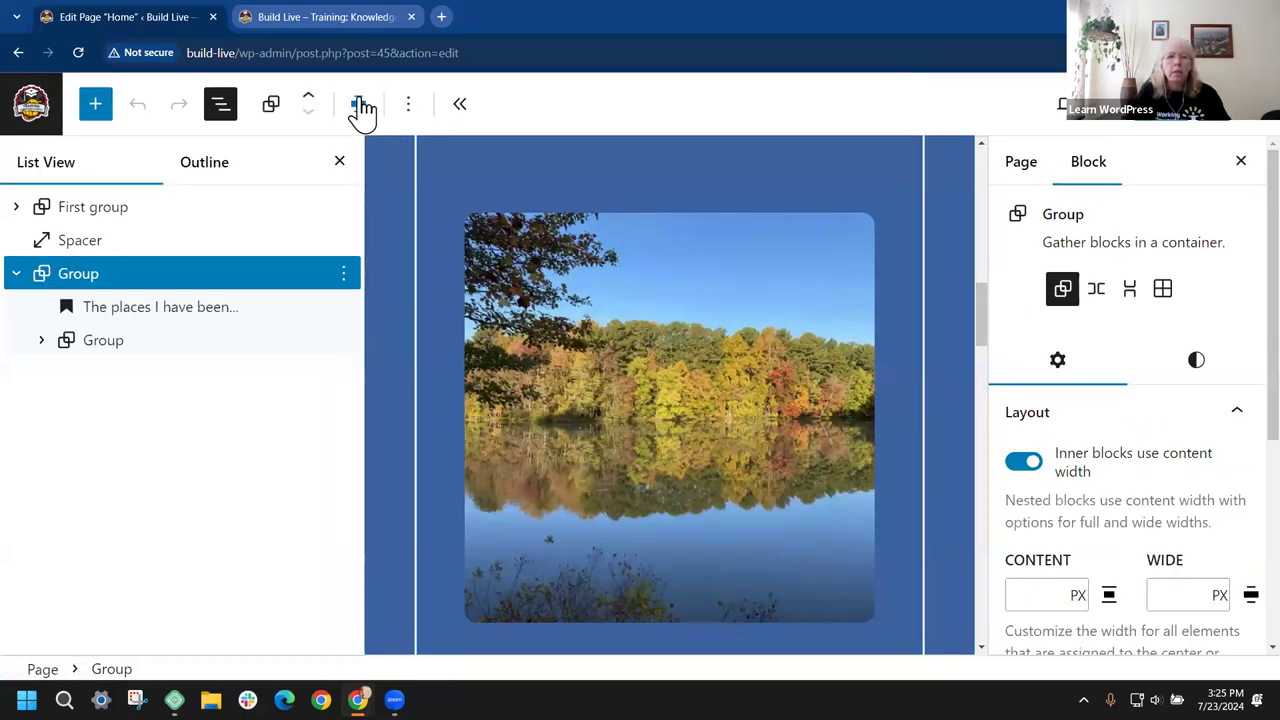
pyautogui.click(369, 112)
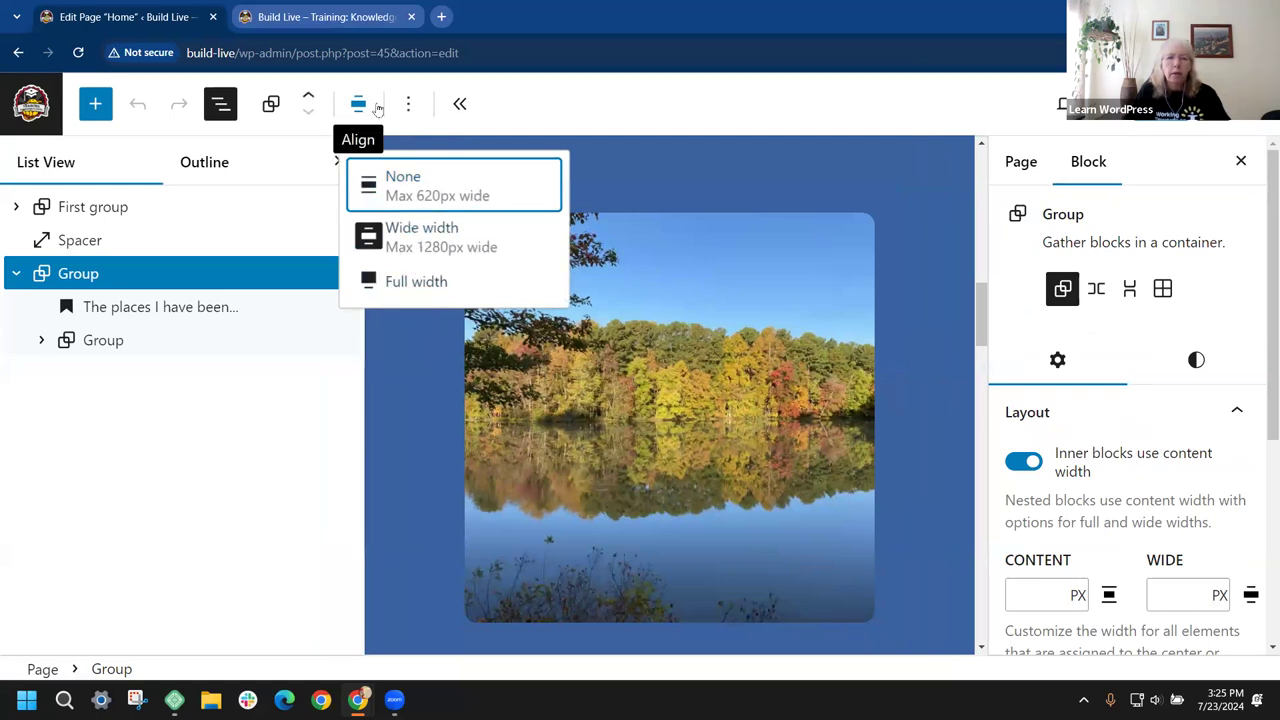
pyautogui.click(772, 100)
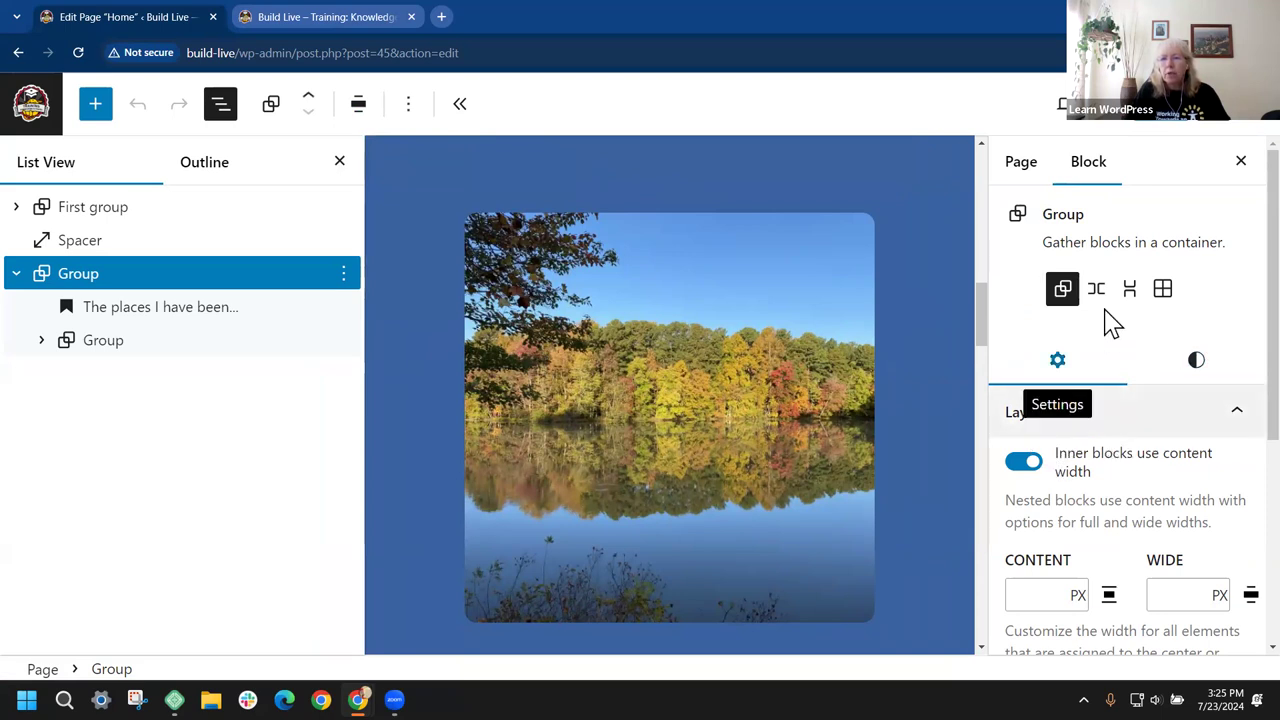
pyautogui.click(1034, 466)
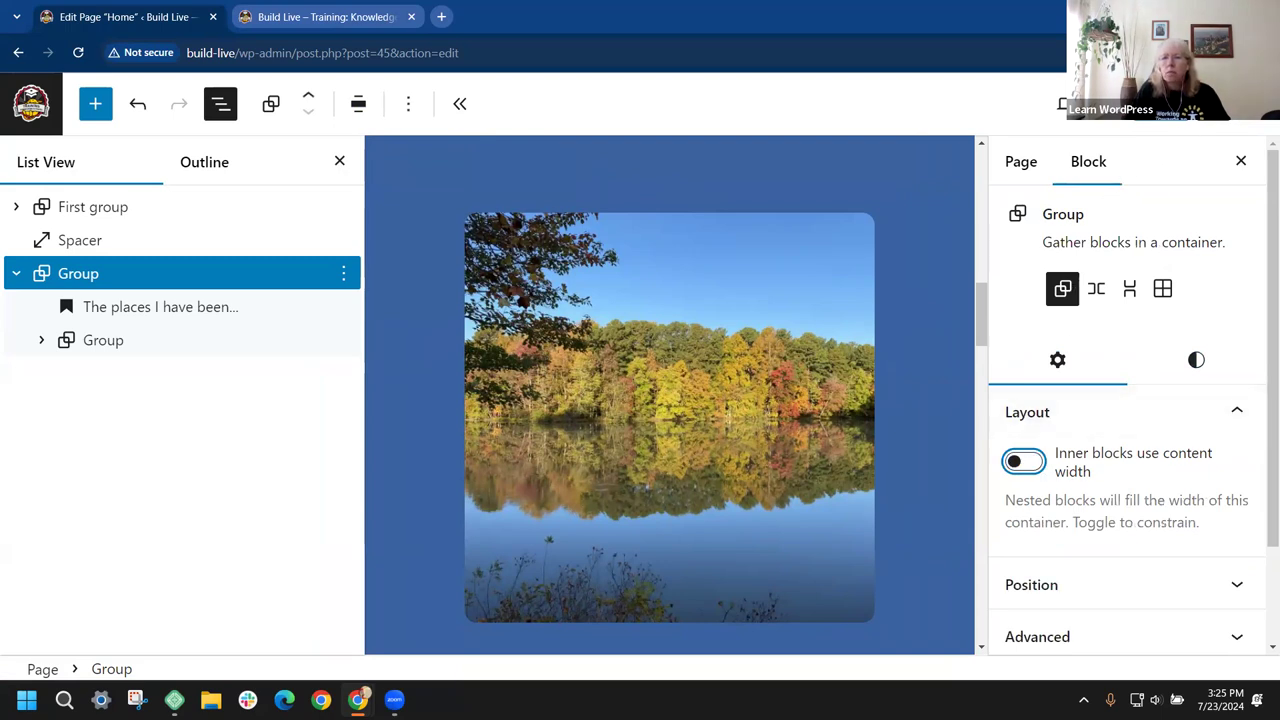
pyautogui.click(1174, 122)
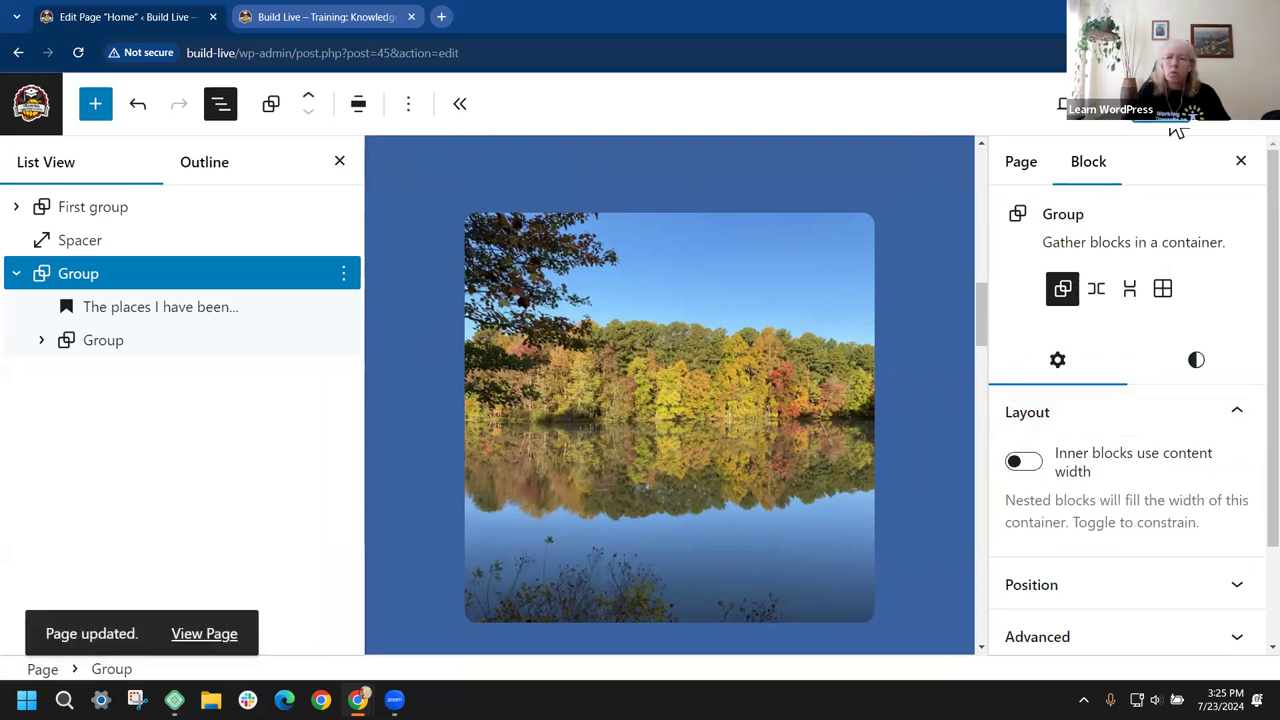
# Step: Reload the Home page editor and compare the layout settings of the last outer group and its nested group
pyautogui.click(79, 53)
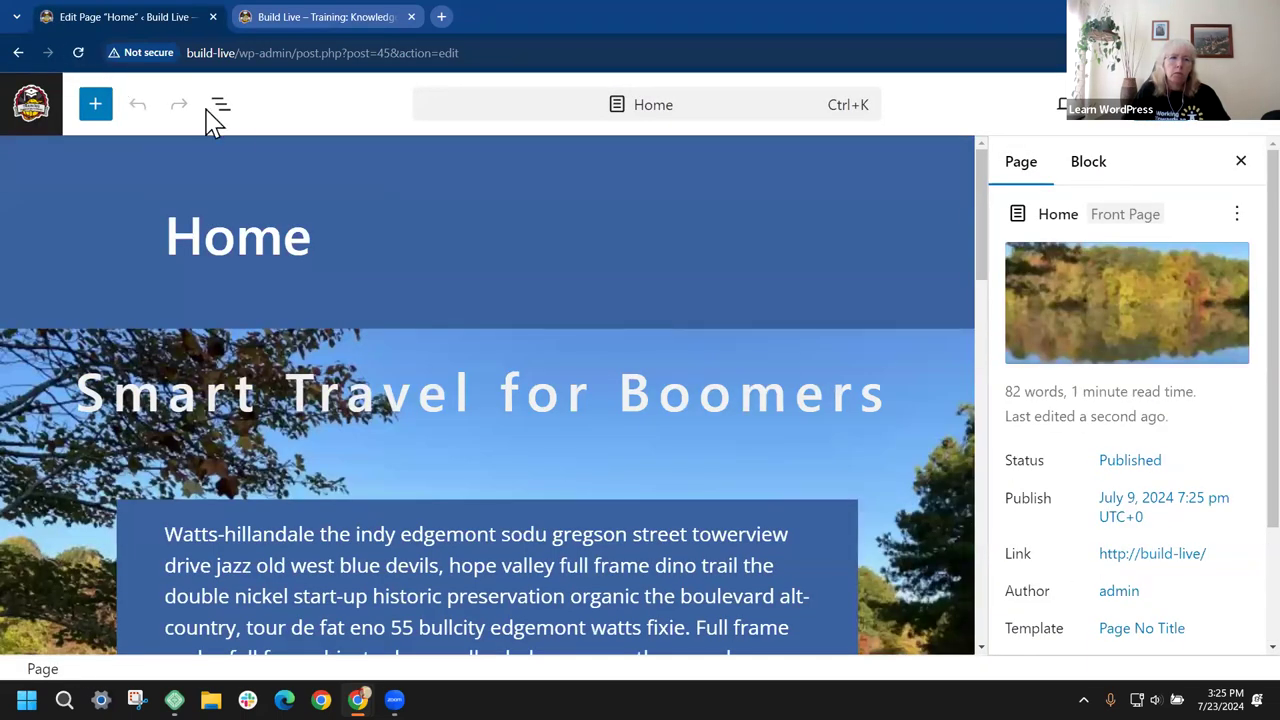
pyautogui.click(221, 108)
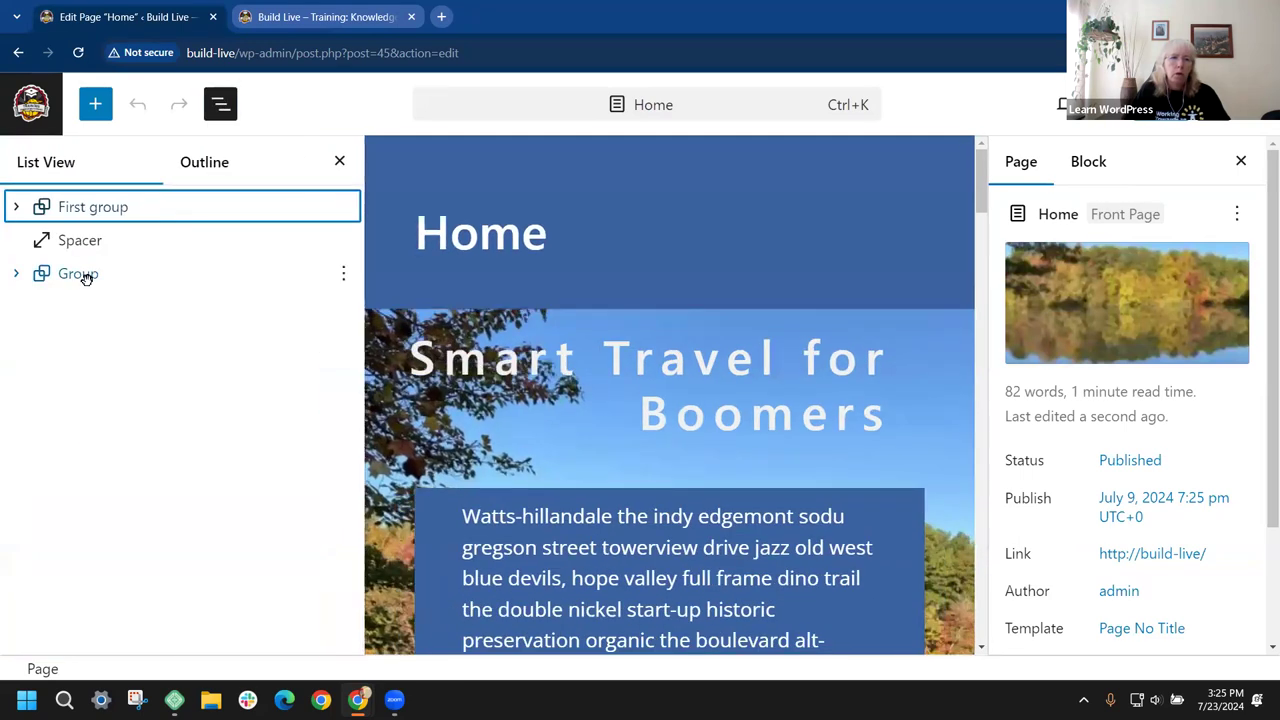
pyautogui.click(86, 276)
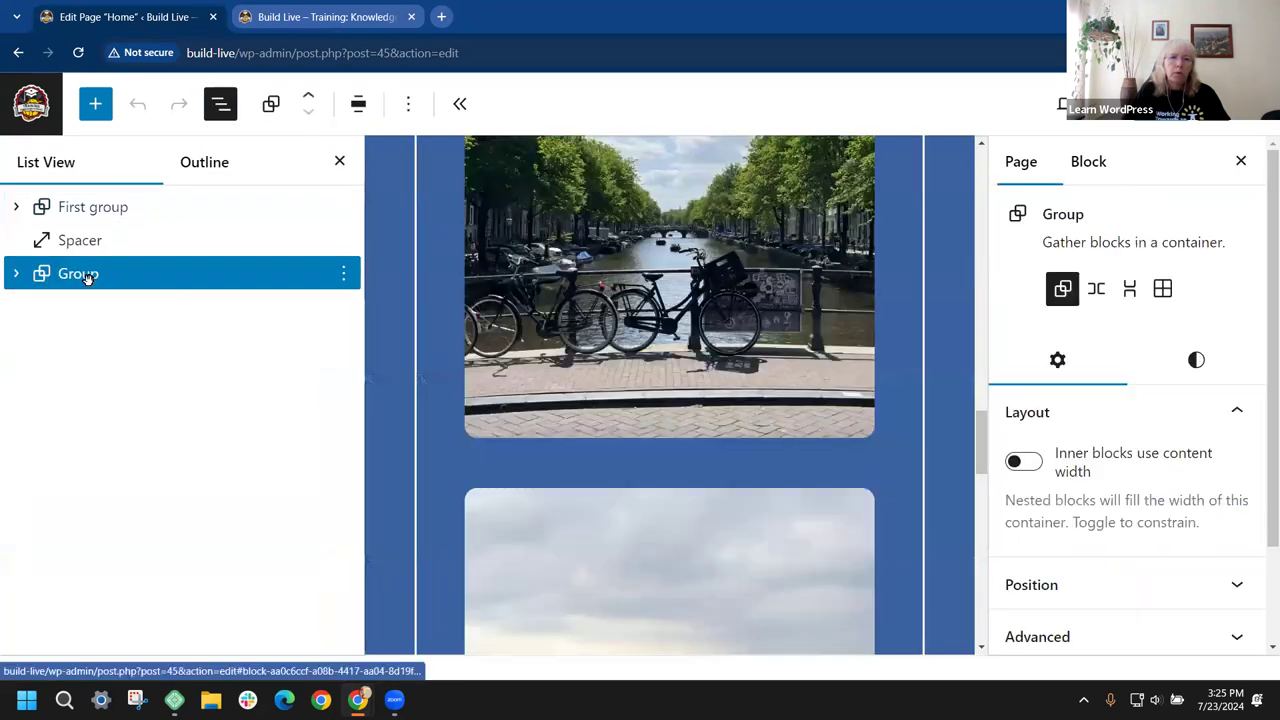
pyautogui.click(16, 274)
pyautogui.click(105, 342)
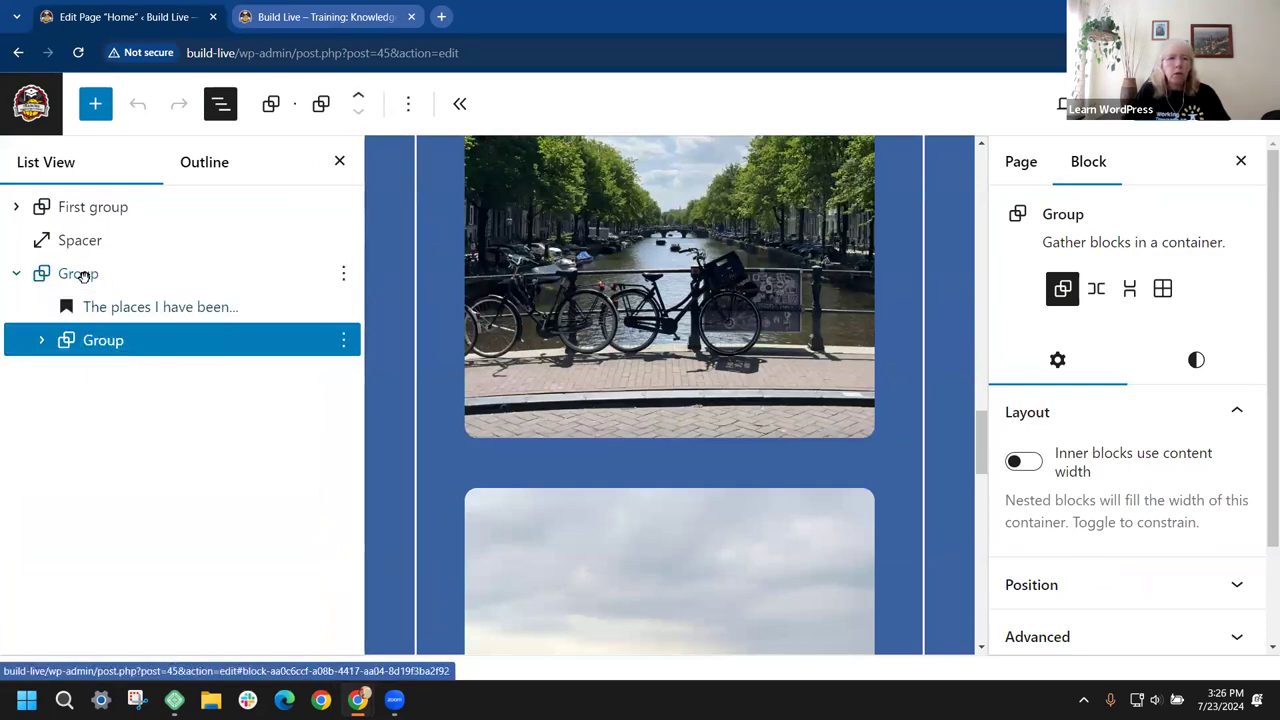
pyautogui.click(83, 275)
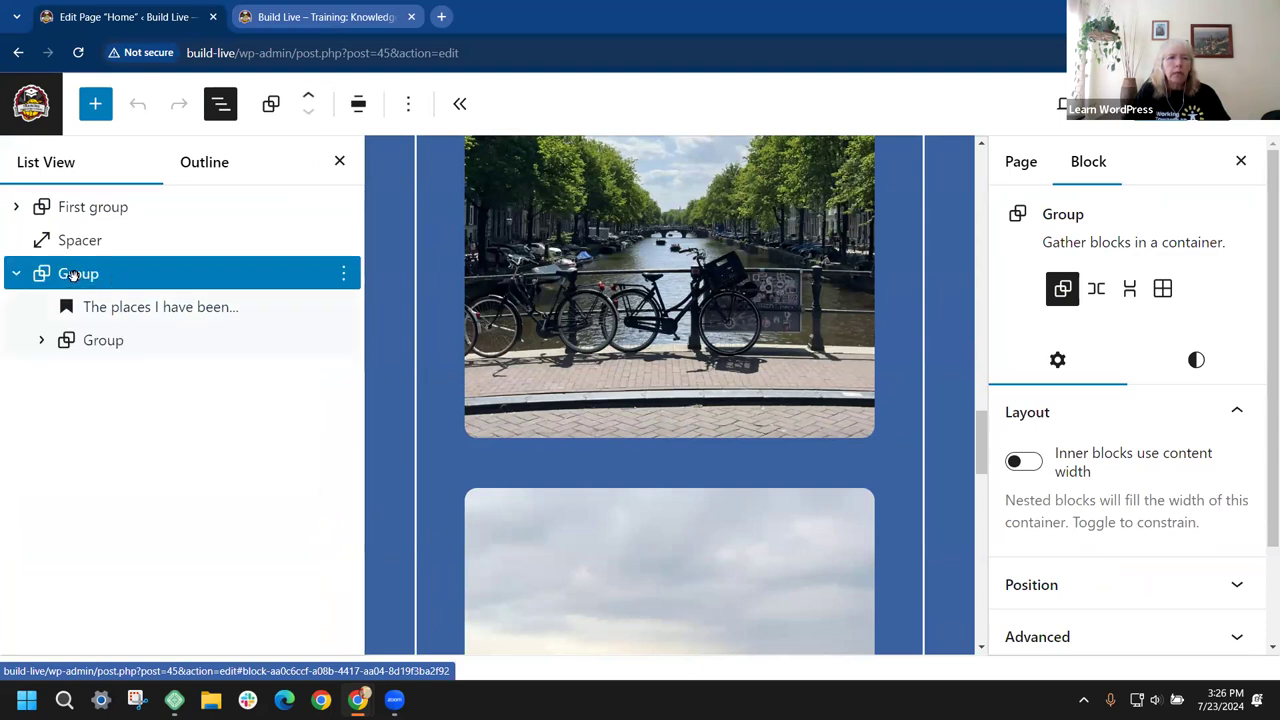
pyautogui.click(118, 345)
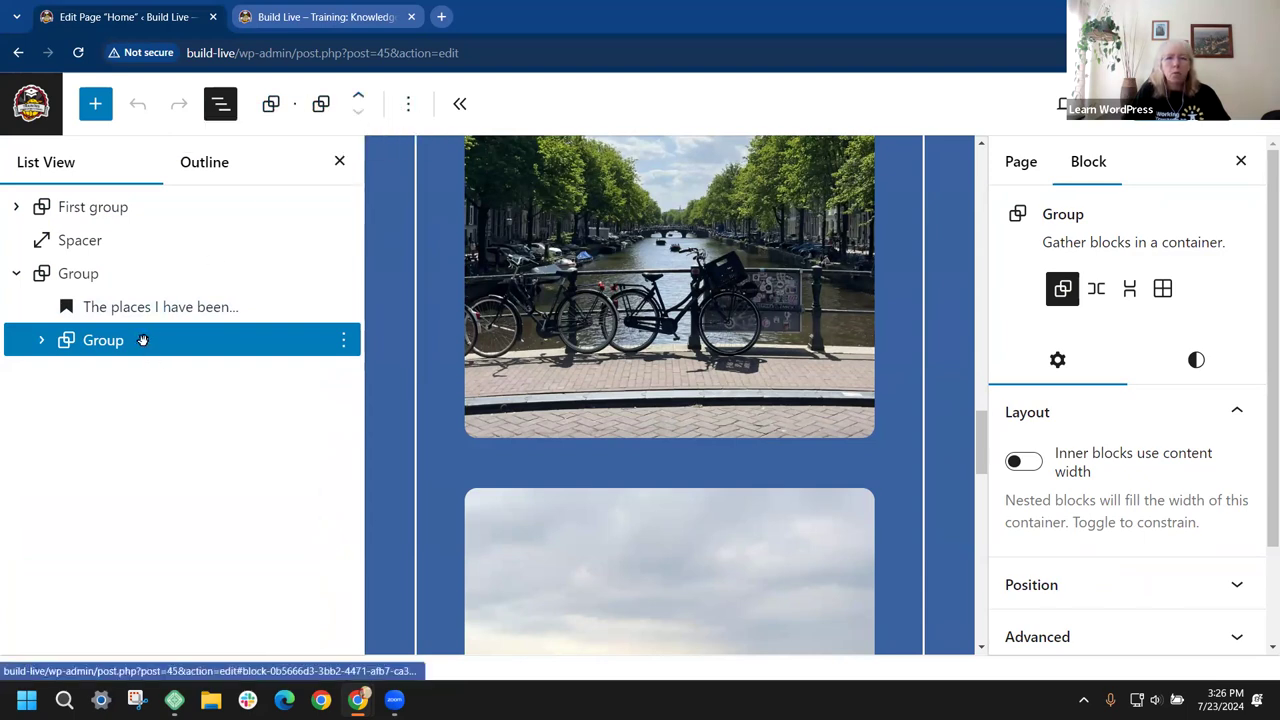
pyautogui.click(100, 274)
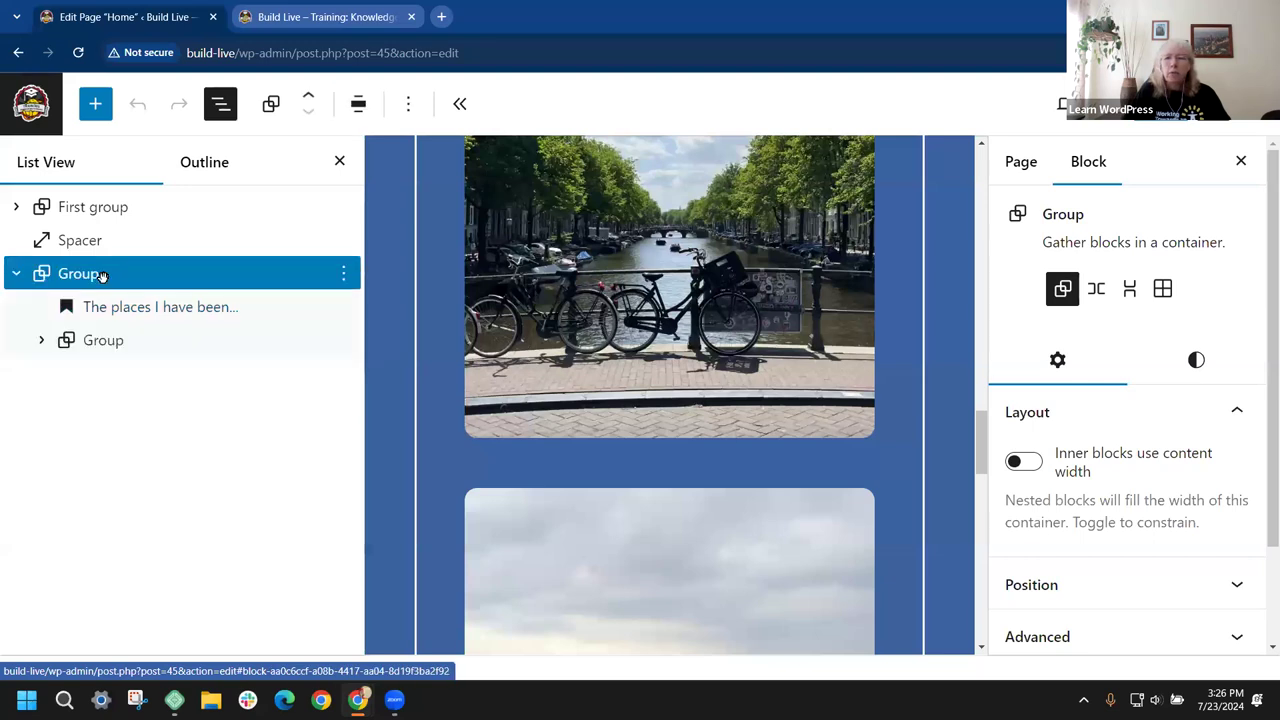
# Step: Try "Inner blocks use content width" on the outer group, and turn it off again
pyautogui.scroll(-2, 1080, 480)
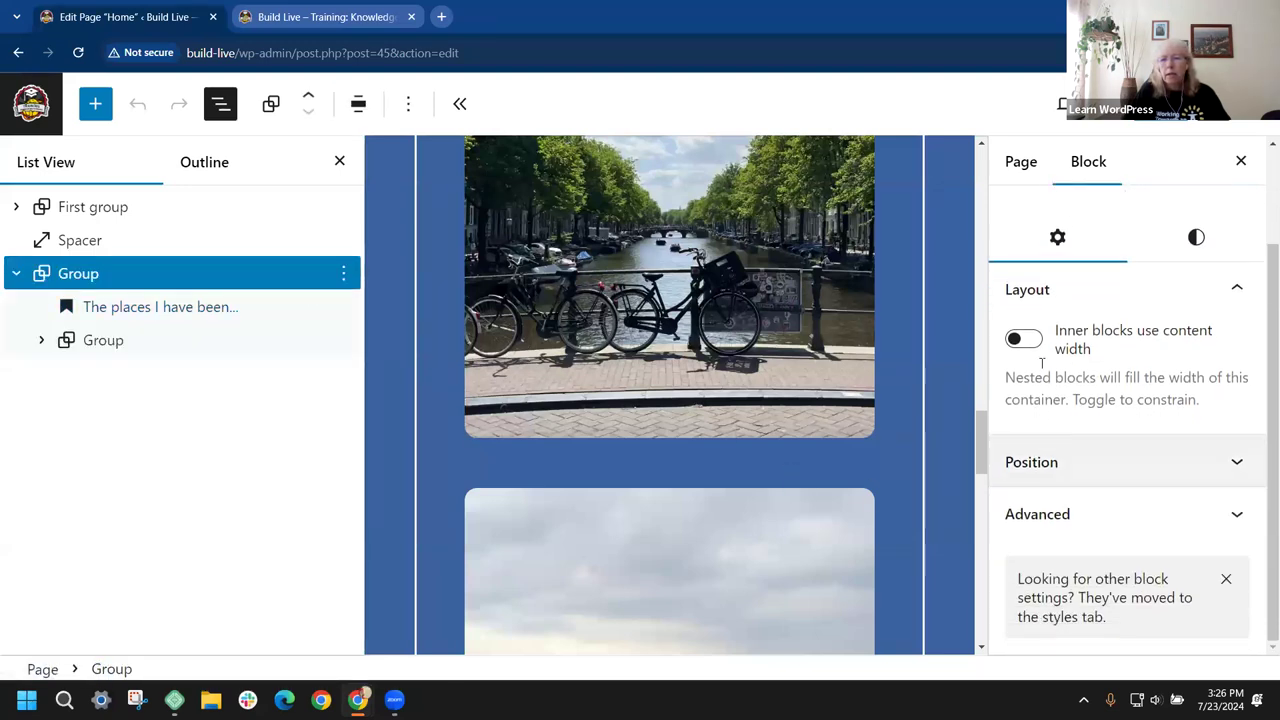
pyautogui.click(1026, 340)
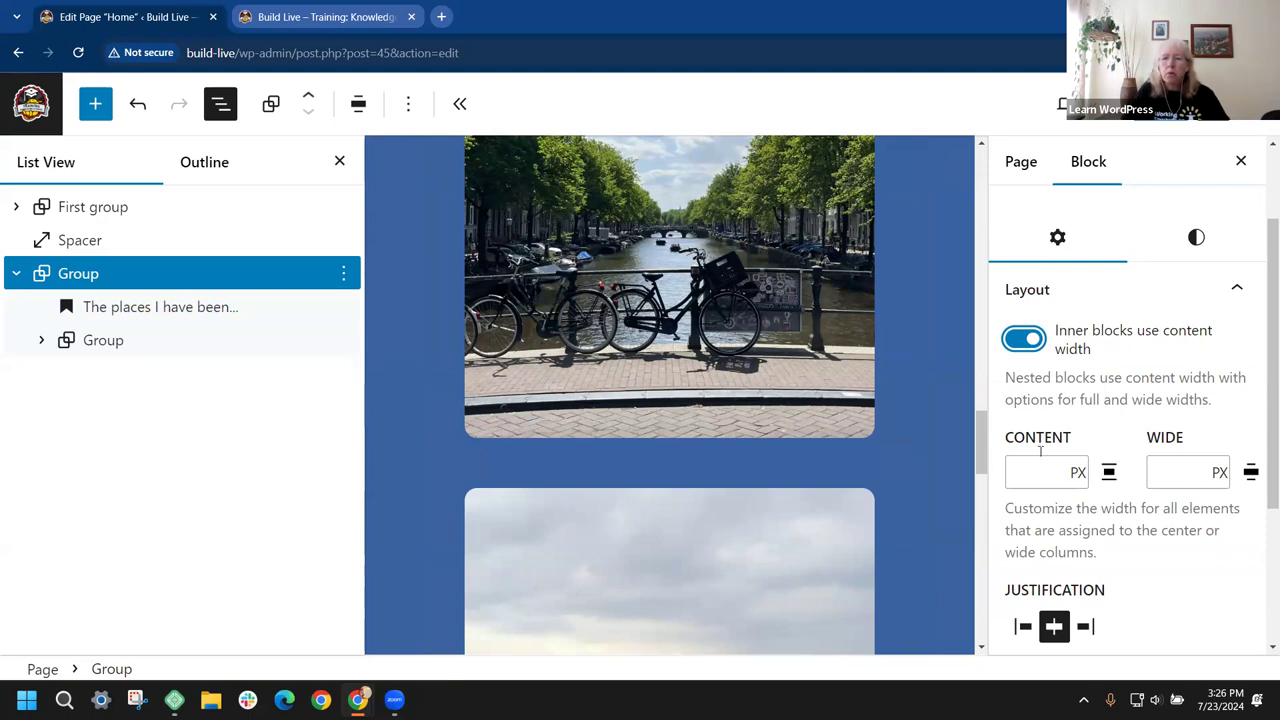
pyautogui.click(1040, 342)
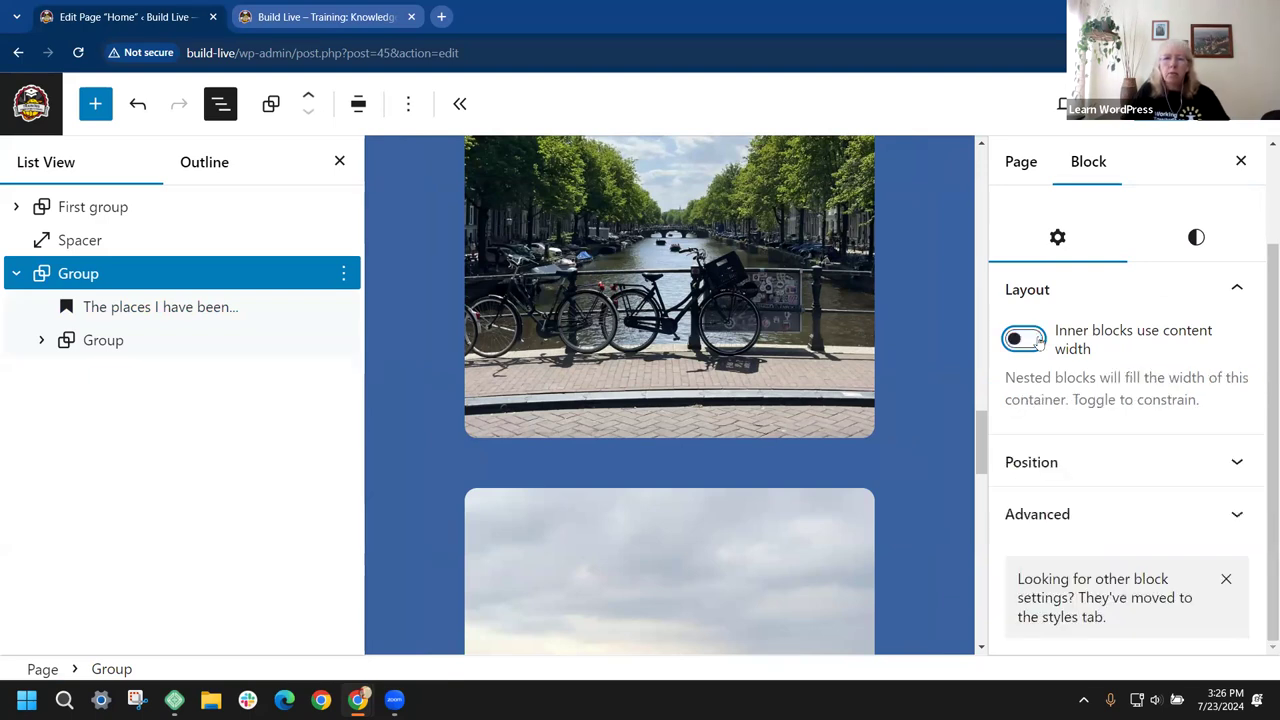
# Step: Turn on "Inner blocks use content width" for the nested group below "The places I have been..." heading, and save the page
pyautogui.click(118, 343)
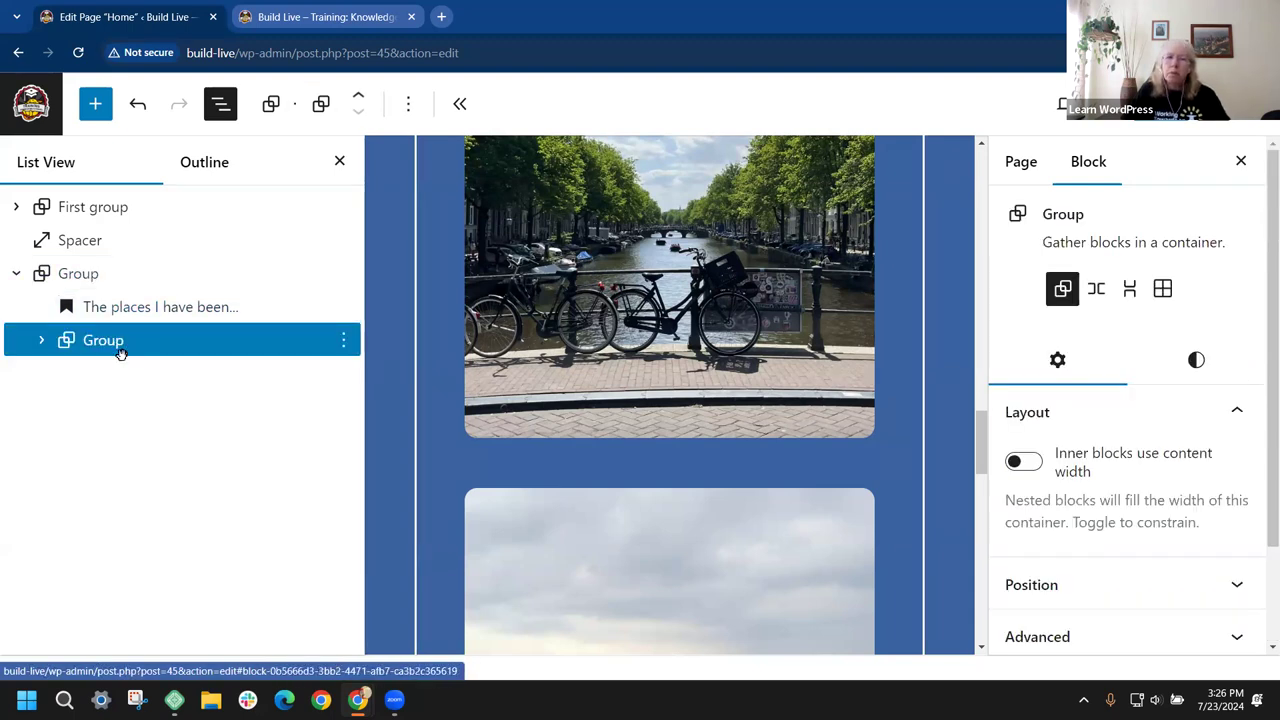
pyautogui.click(1014, 463)
pyautogui.click(1158, 106)
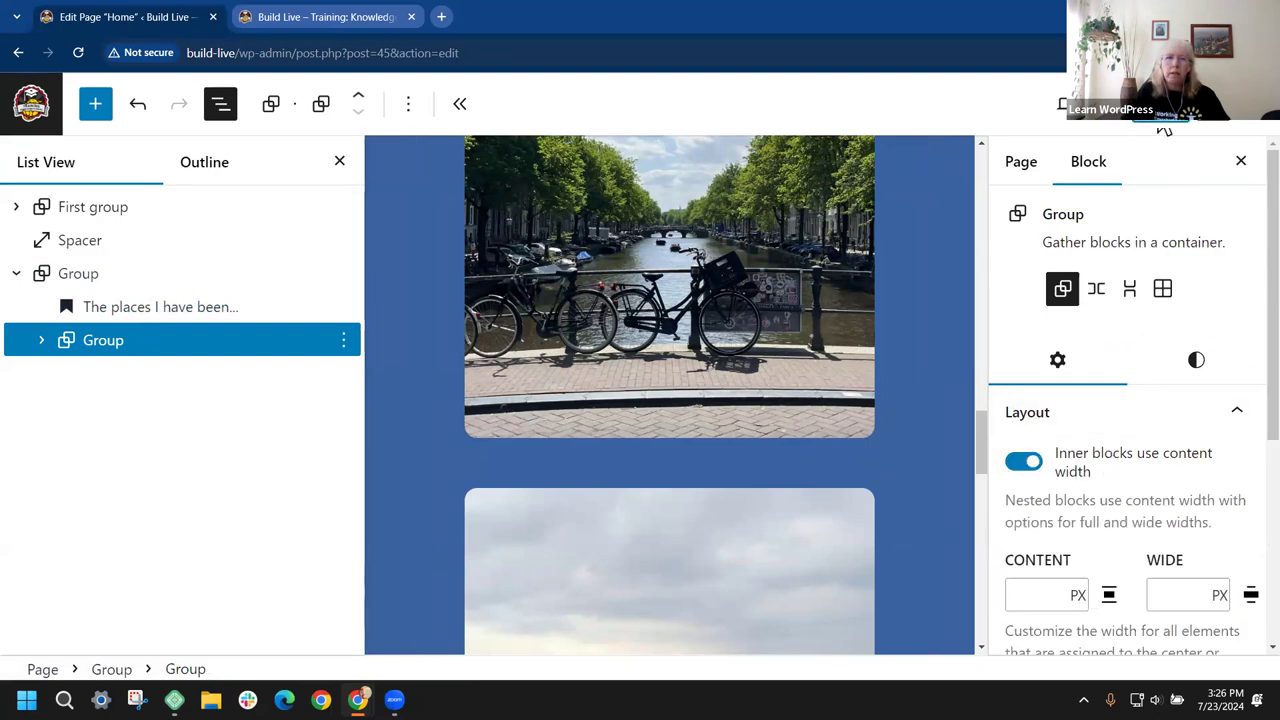
# Step: Reload the page editor and check the saved content-width setting of the nested group against the outer group's
pyautogui.click(79, 52)
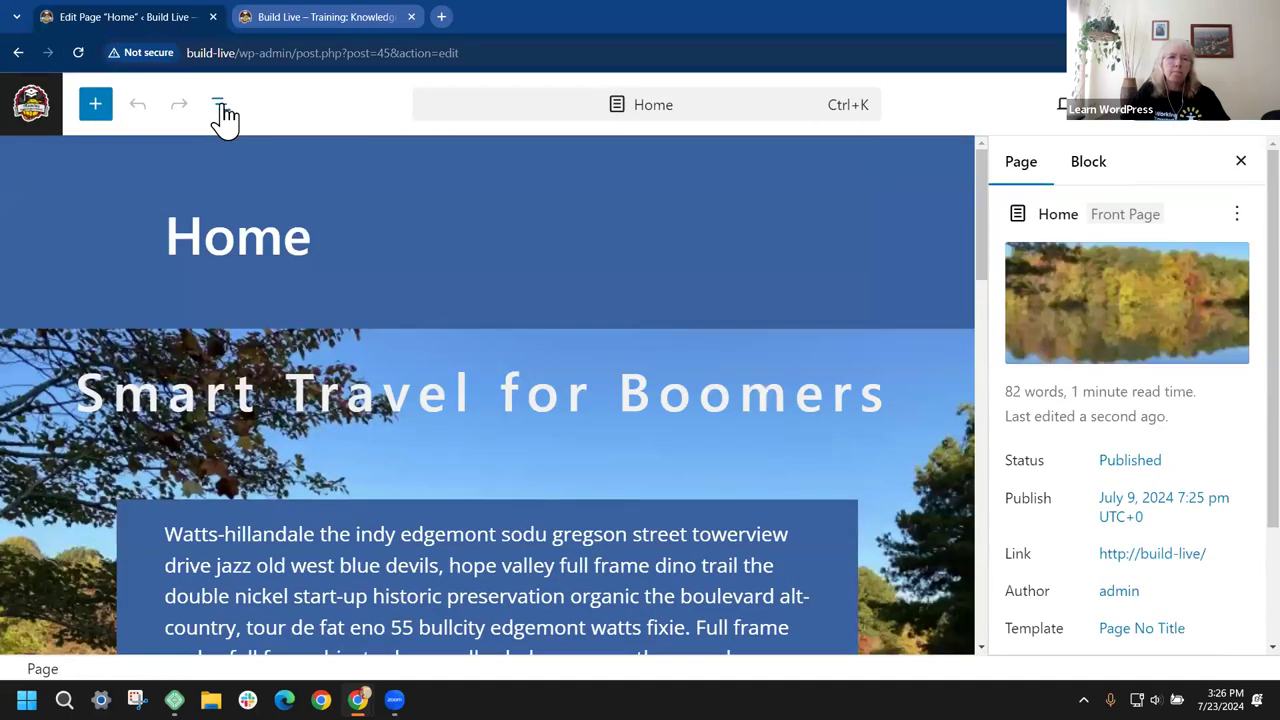
pyautogui.click(221, 104)
pyautogui.click(78, 276)
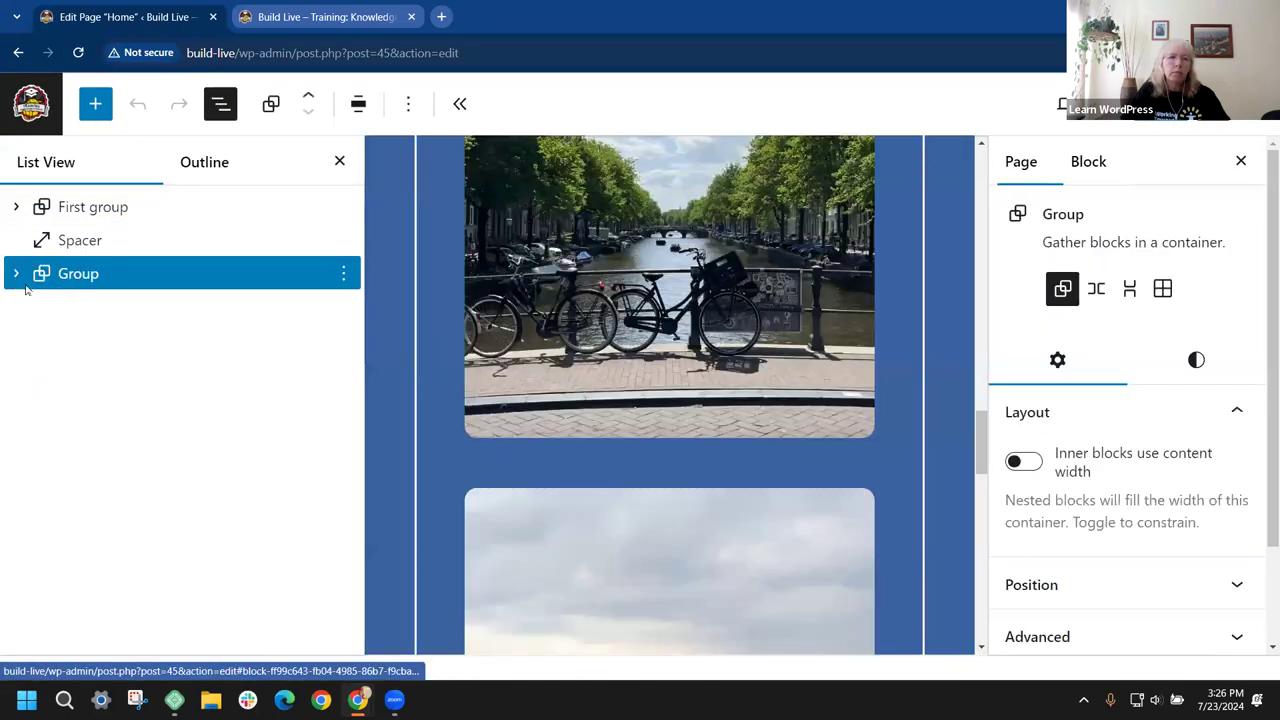
pyautogui.click(17, 274)
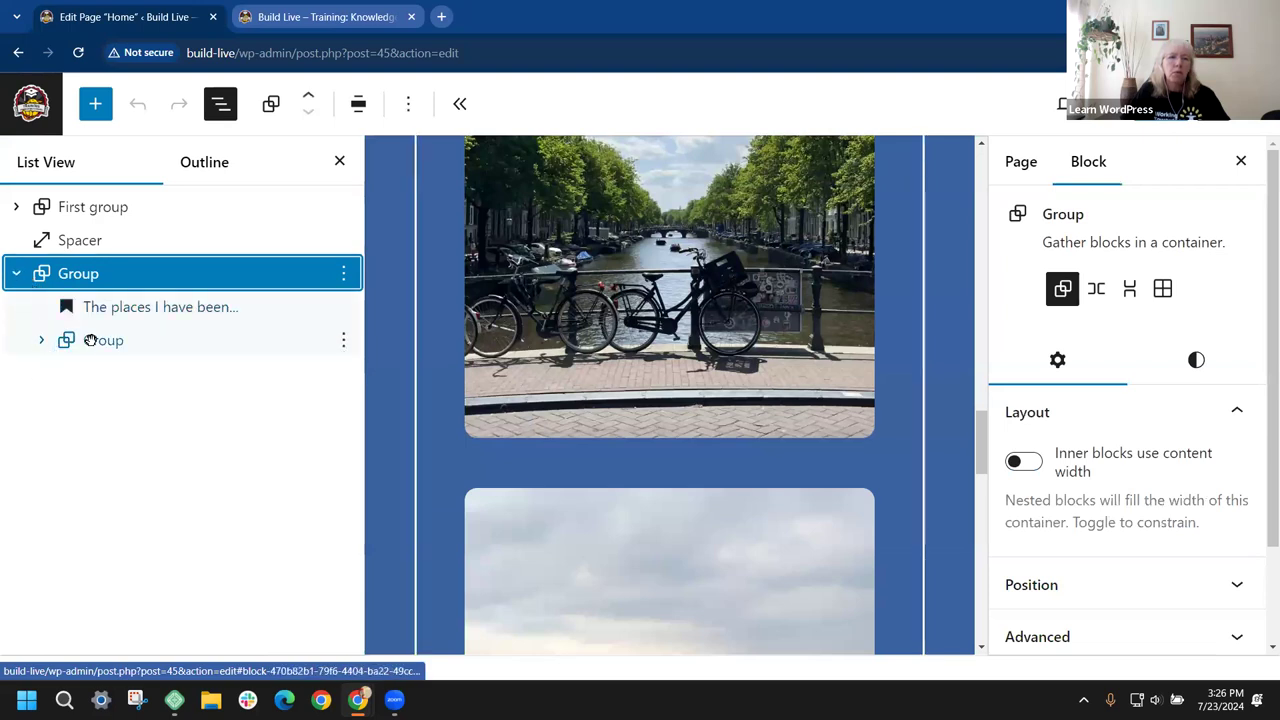
pyautogui.click(90, 340)
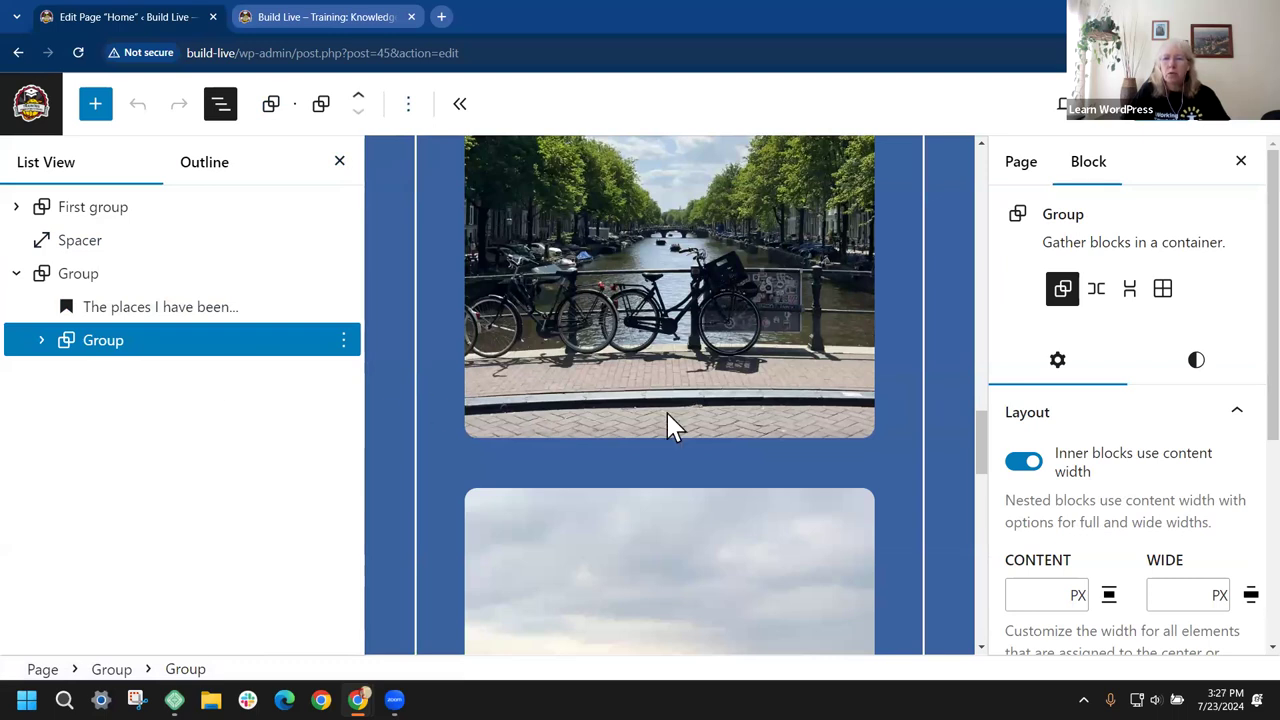
pyautogui.scroll(-3, 1157, 443)
pyautogui.scroll(3, 1159, 440)
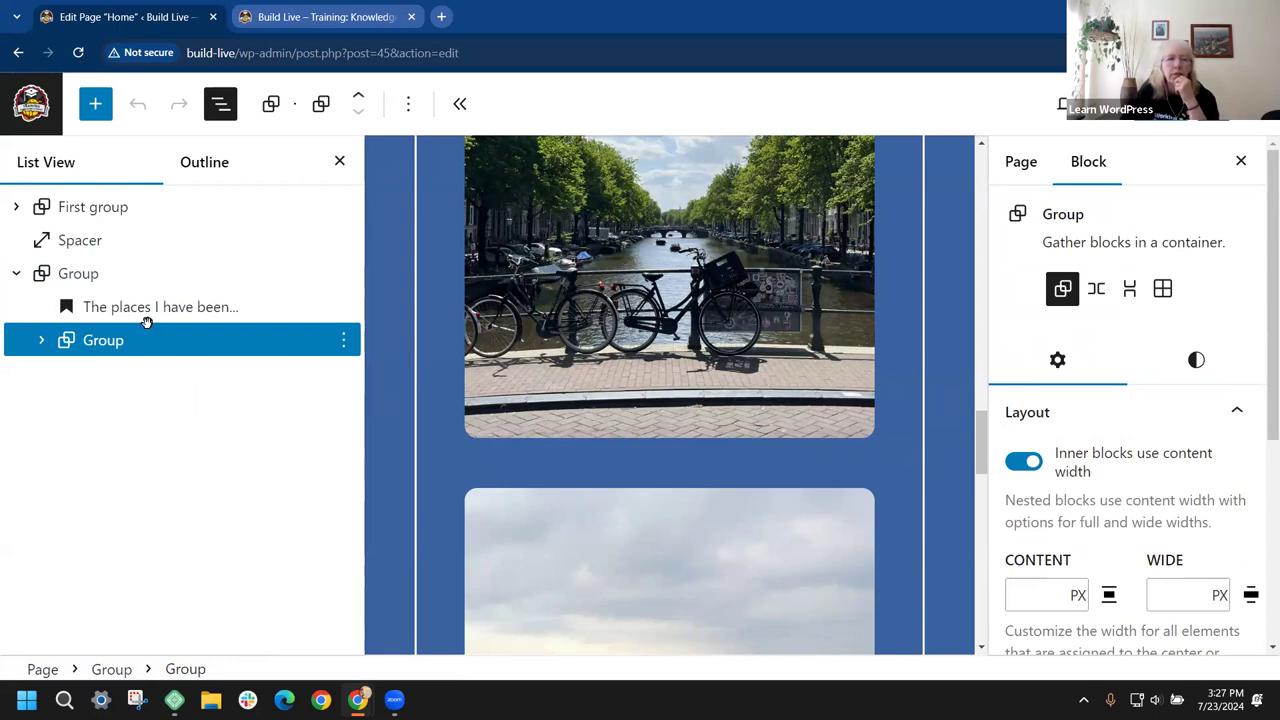
pyautogui.click(93, 276)
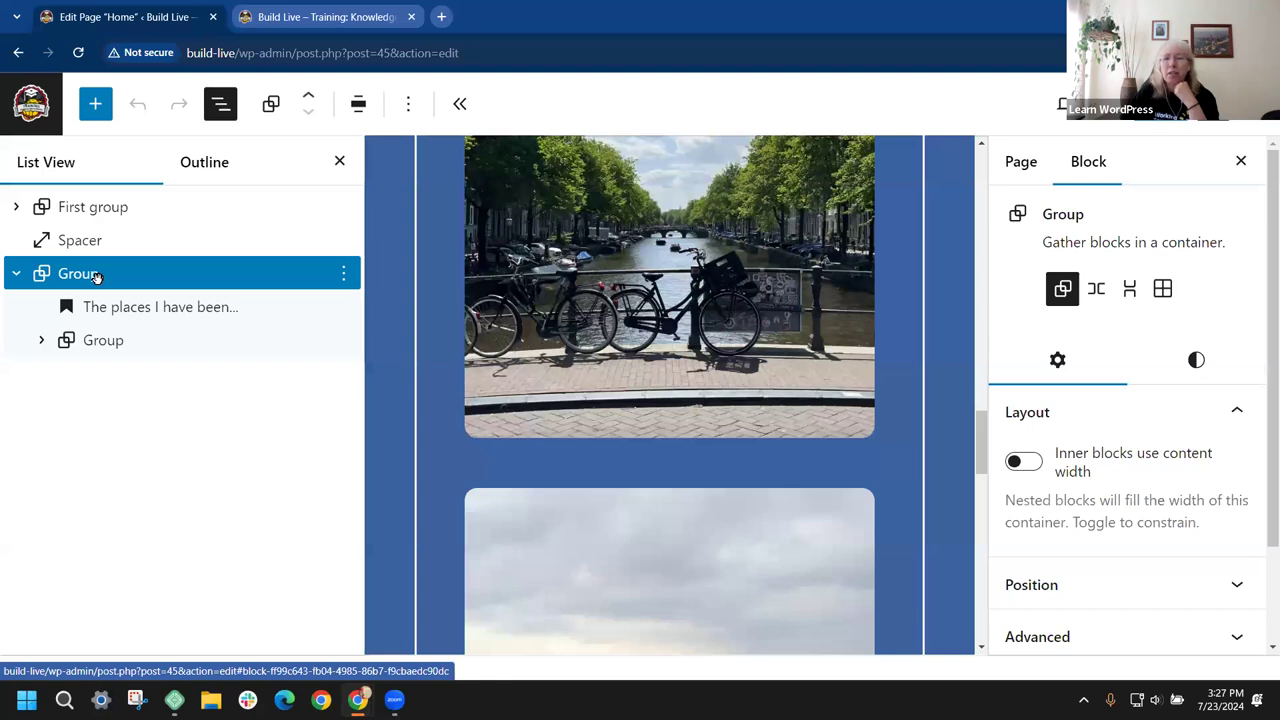
pyautogui.click(120, 277)
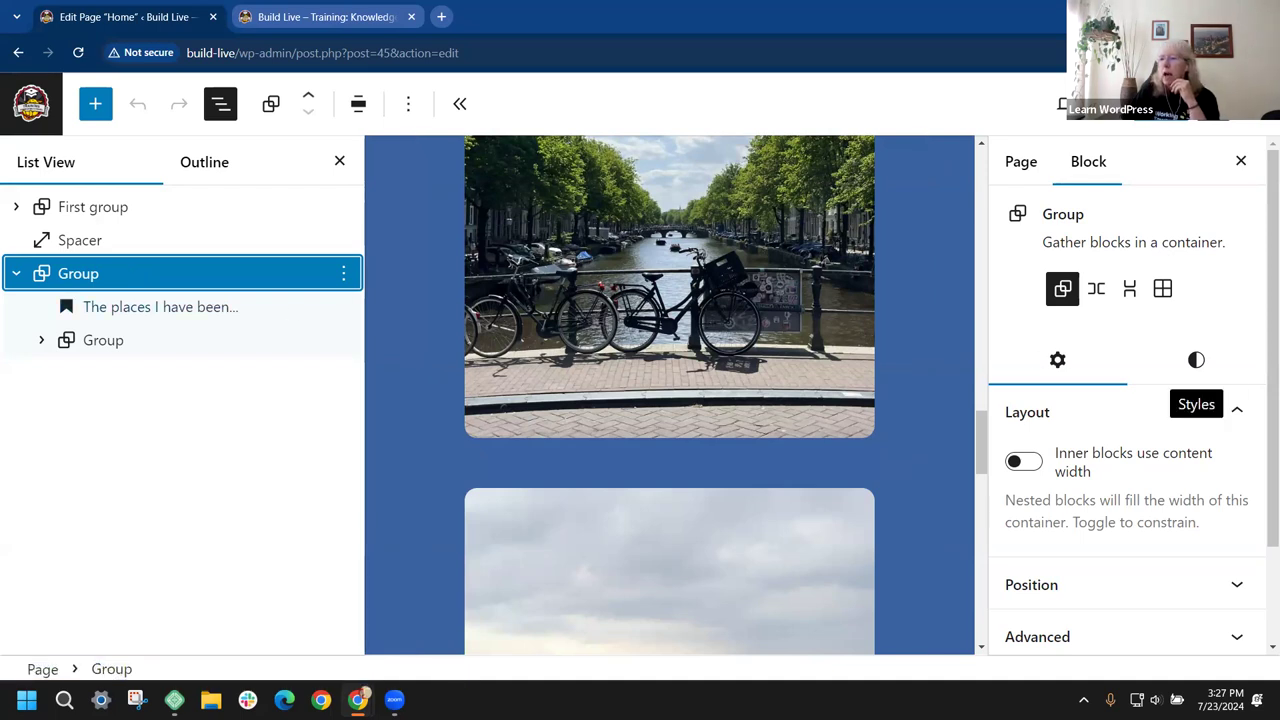
# Step: Add a Media & Text block after the outer photo group at the end of the page
pyautogui.click(16, 273)
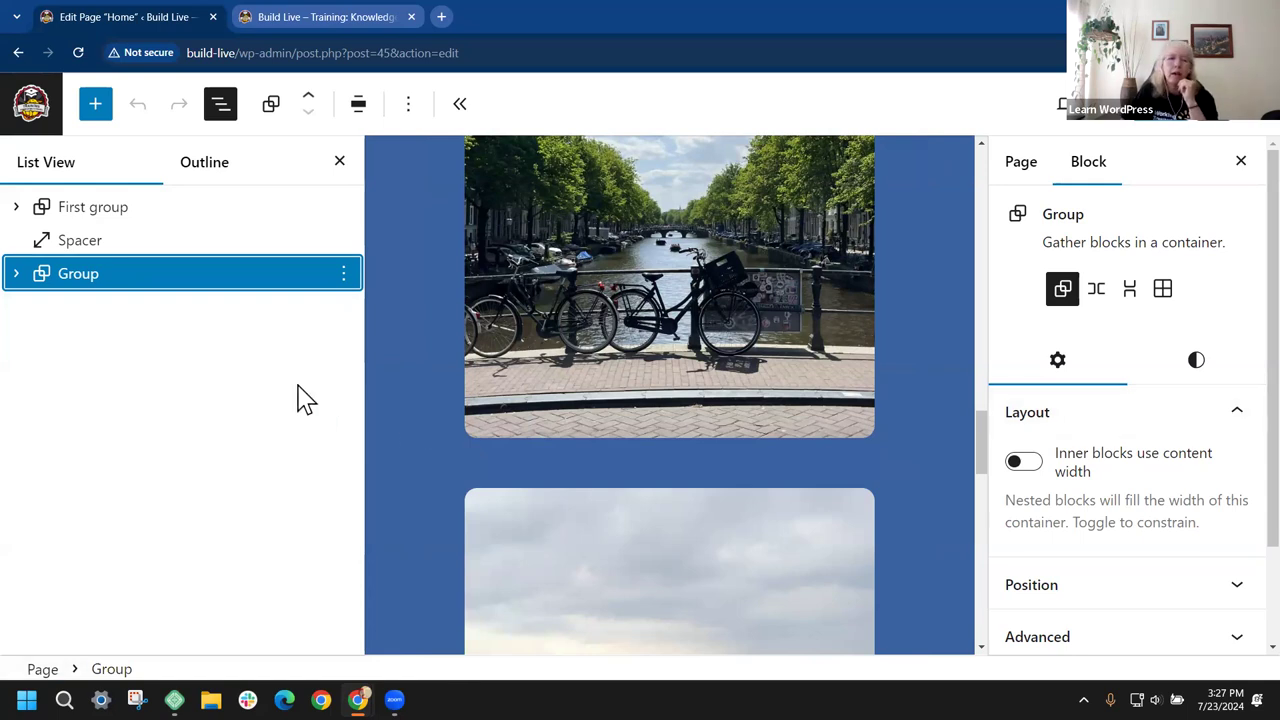
pyautogui.scroll(-15, 630, 355)
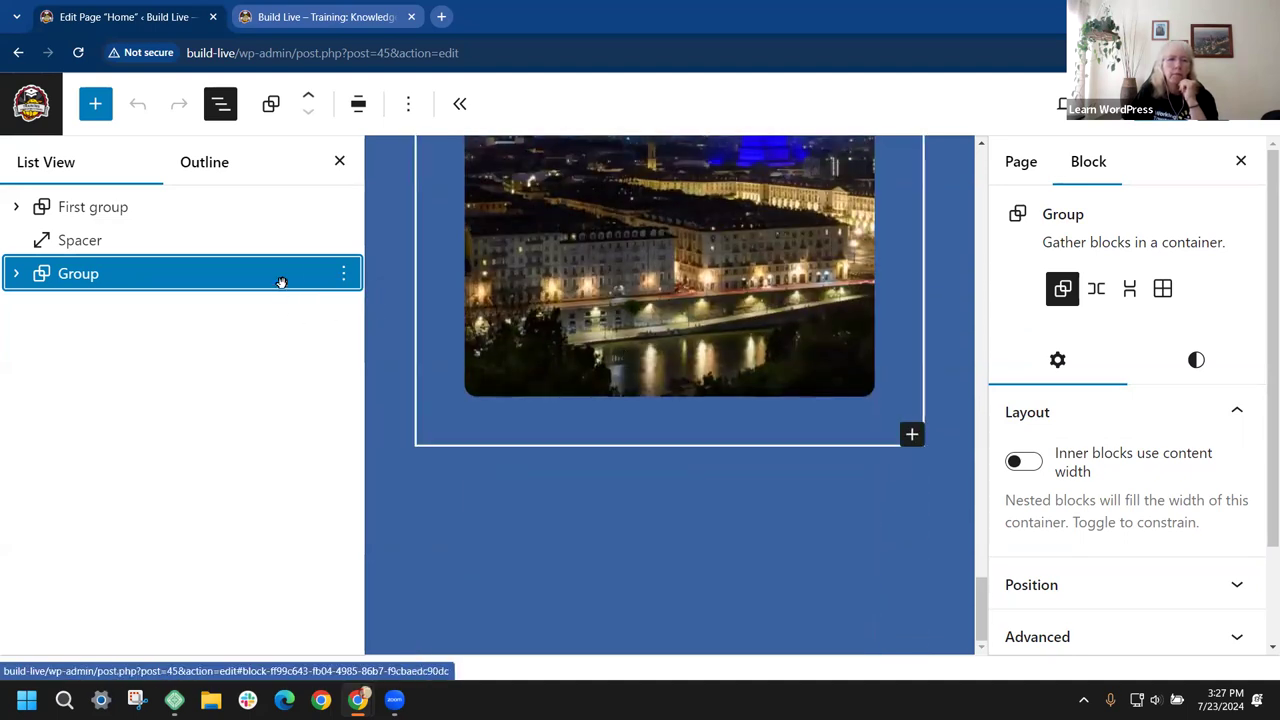
pyautogui.hotkey('ctrl', '-')
pyautogui.hotkey('ctrl', '-')
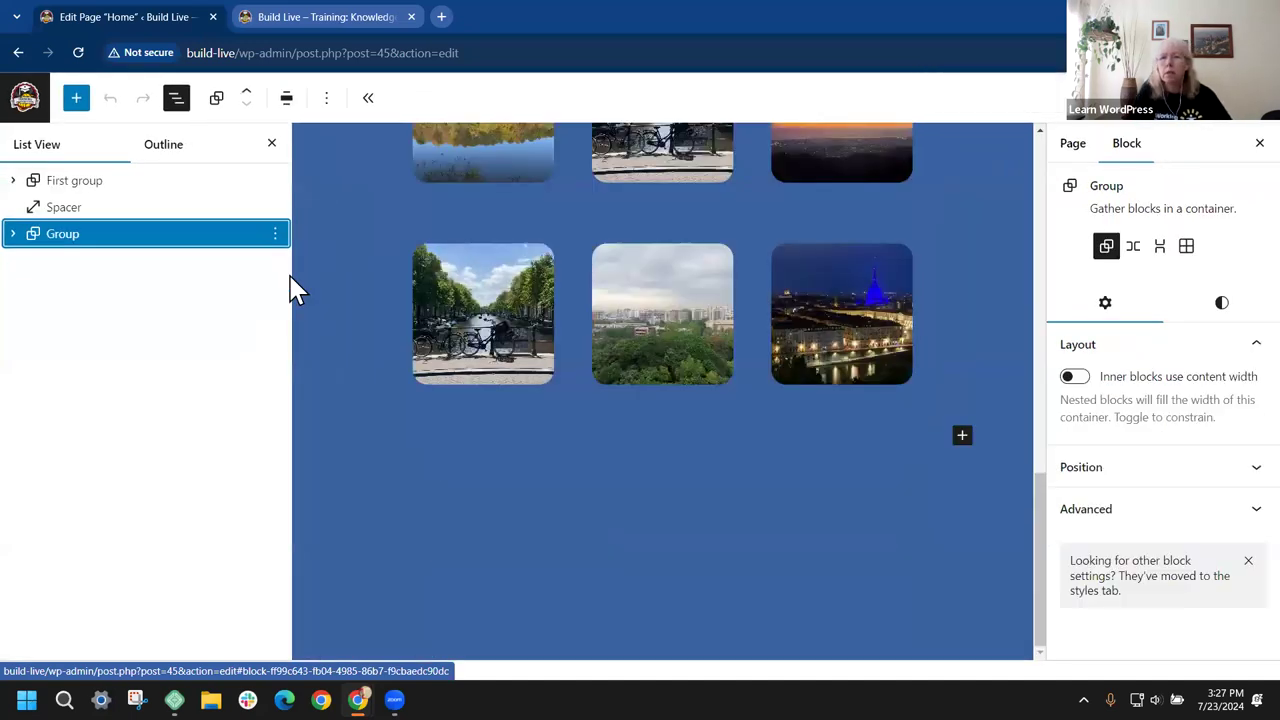
pyautogui.click(276, 236)
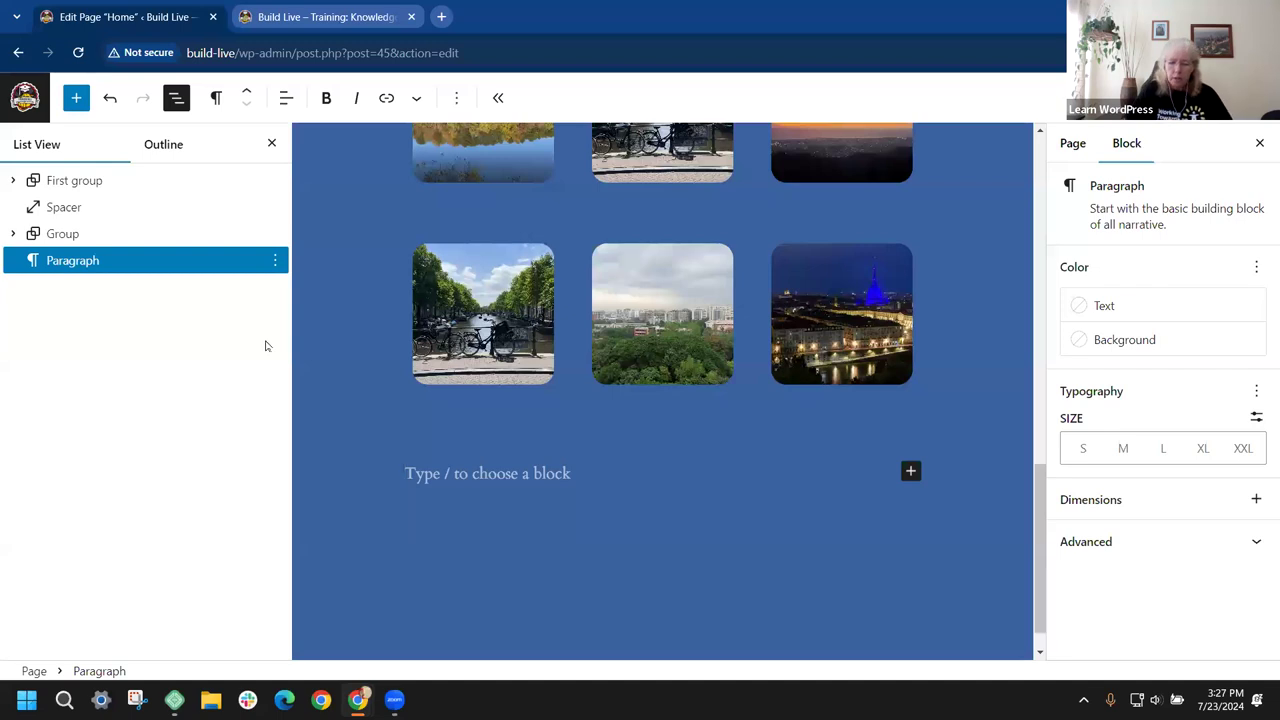
pyautogui.write('/med')
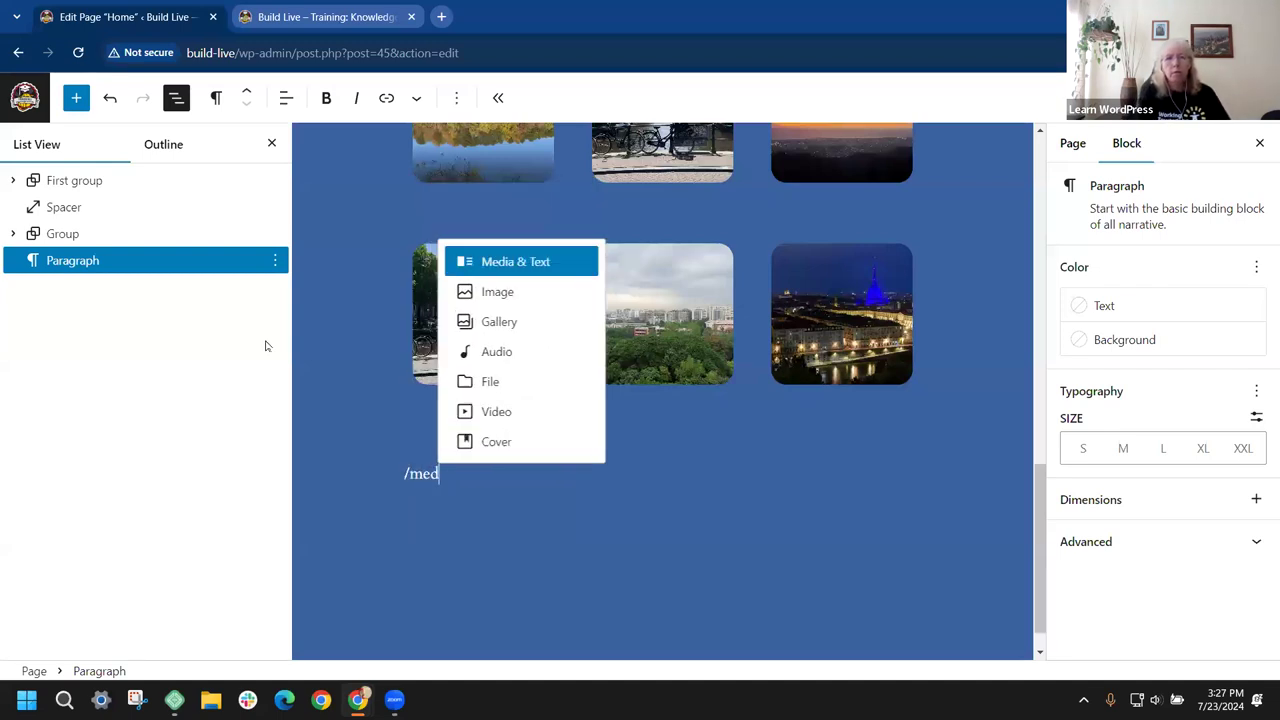
pyautogui.click(515, 268)
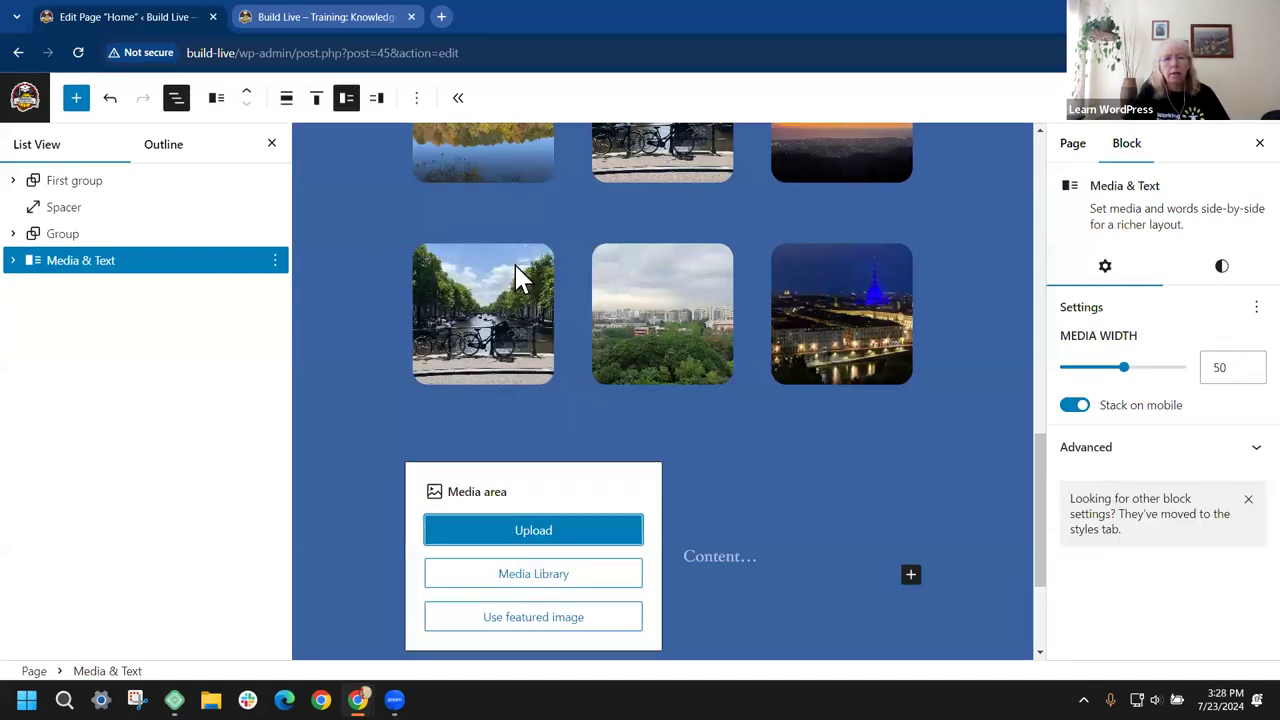
pyautogui.scroll(-2, 827, 414)
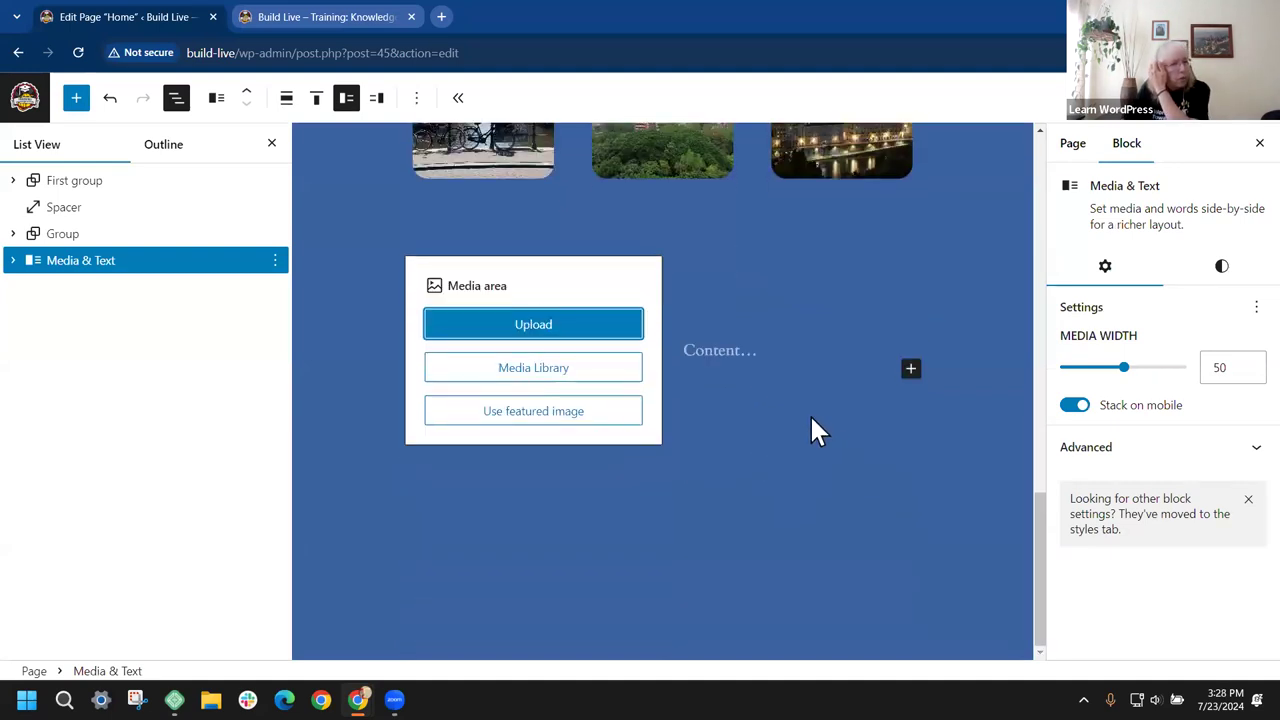
# Step: Insert the Amsterdam.jpeg image from the Media Library into the Media & Text block's media area
pyautogui.click(534, 369)
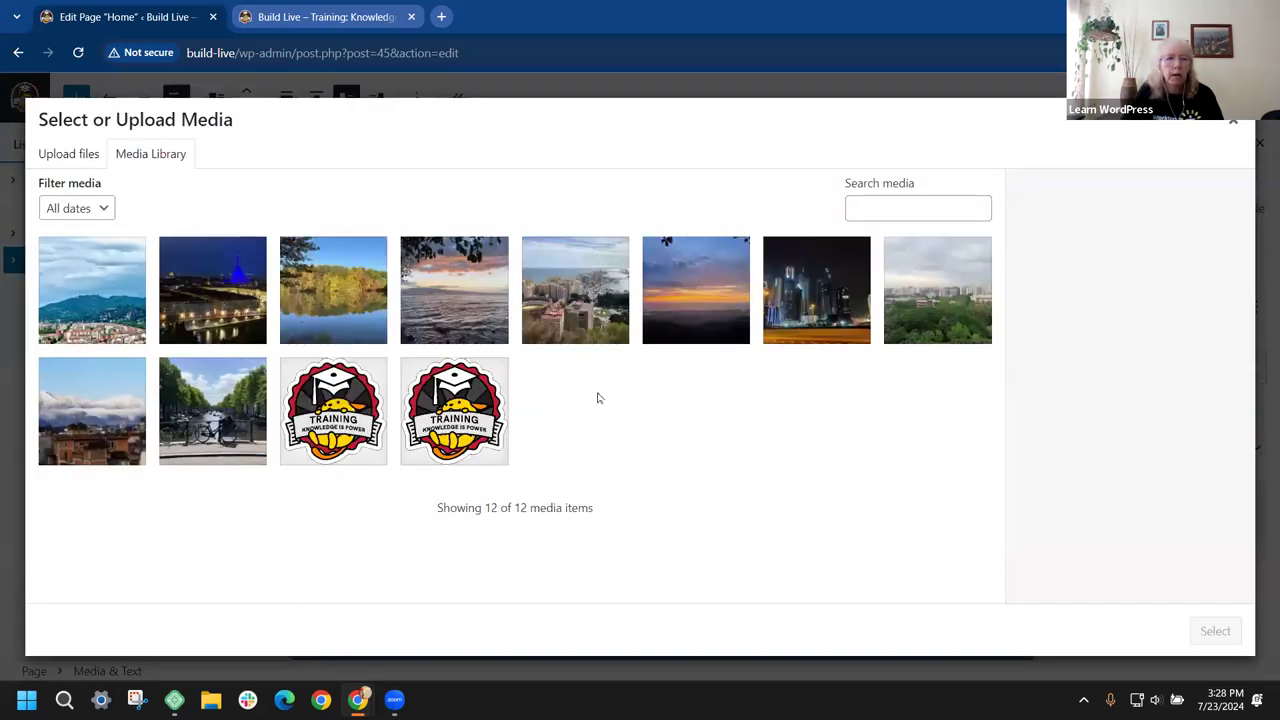
pyautogui.click(214, 396)
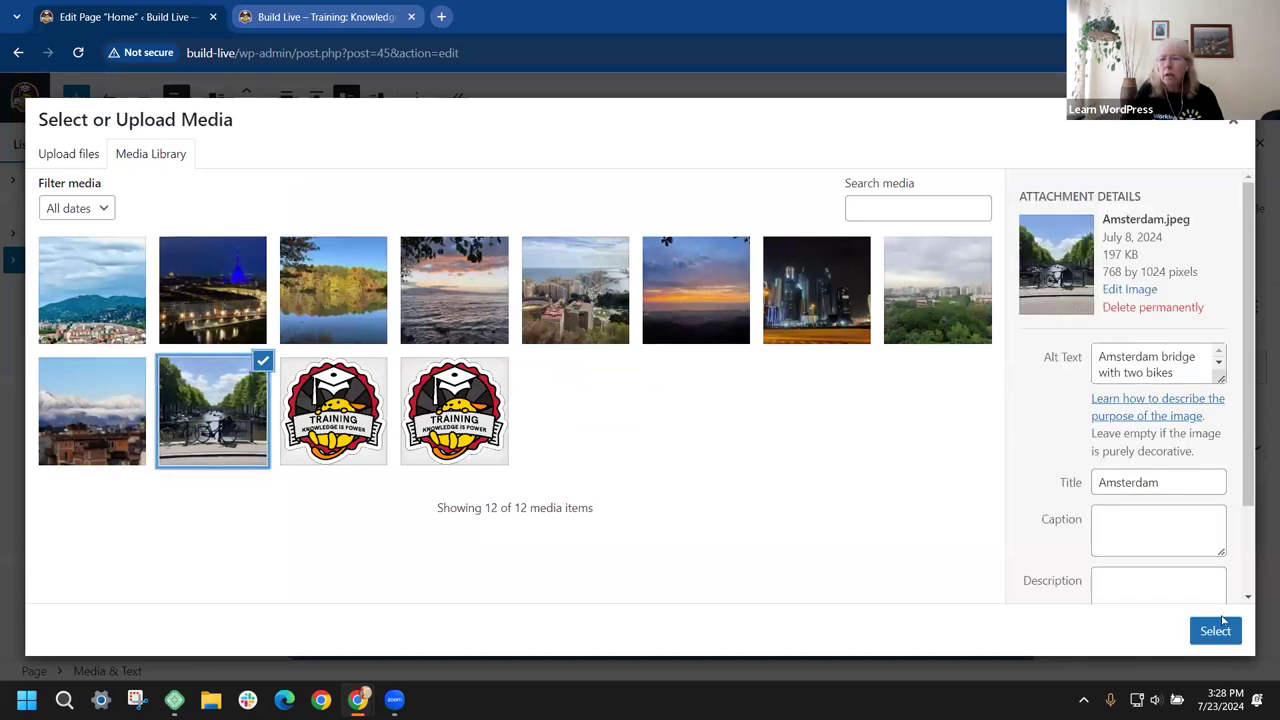
pyautogui.click(1216, 632)
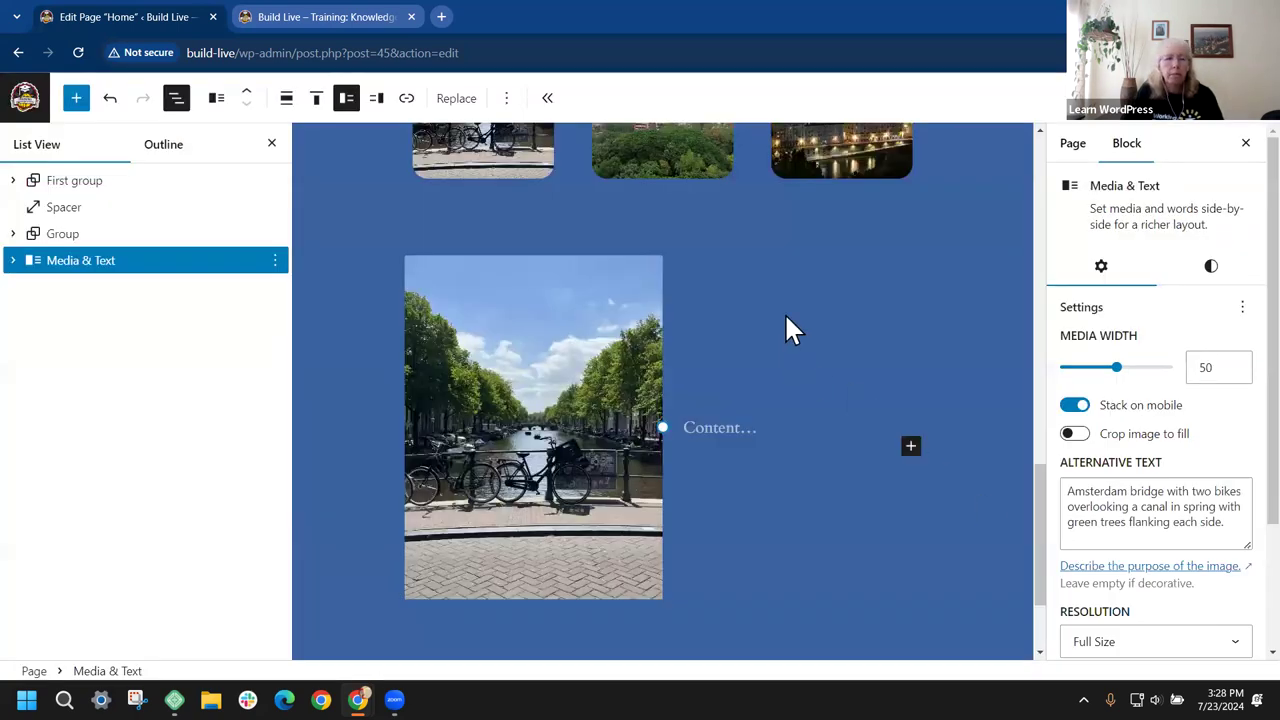
# Step: Open the Cupcake Ipsum generator in a new browser tab and copy the first paragraph, beginning "Tootsie roll macaroon"
pyautogui.click(444, 14)
pyautogui.write('cup')
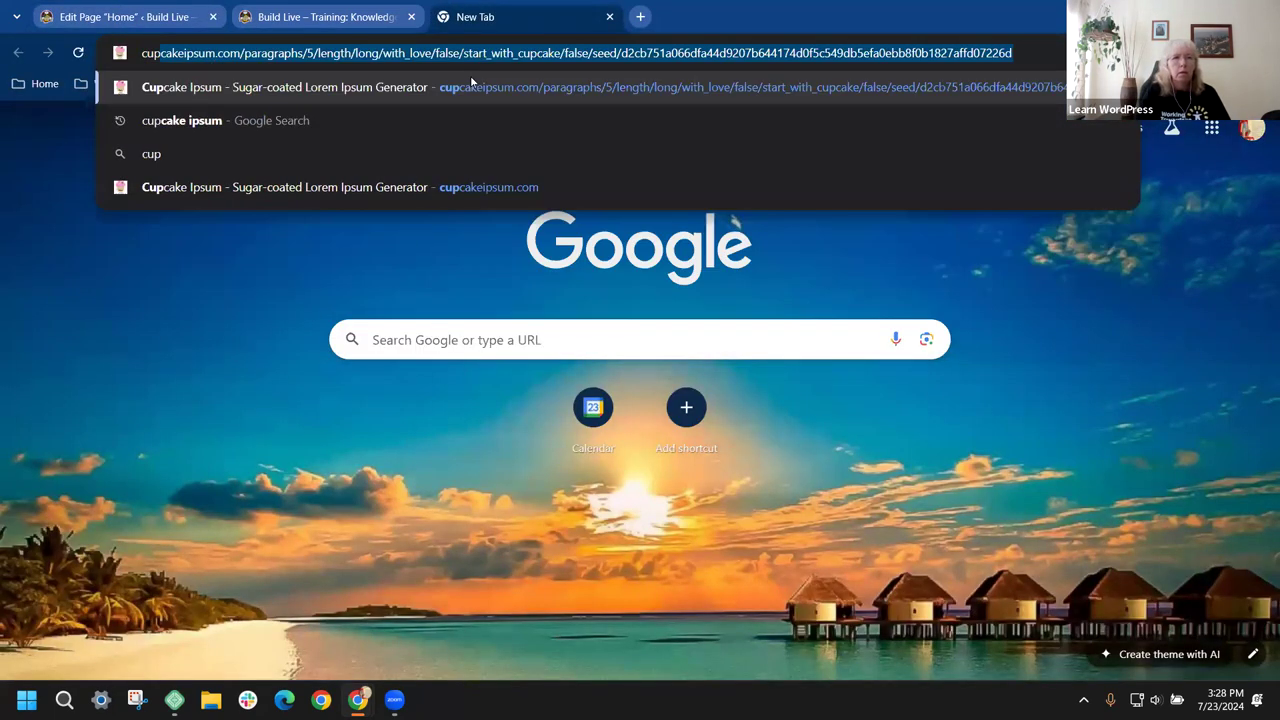
pyautogui.press('Return')
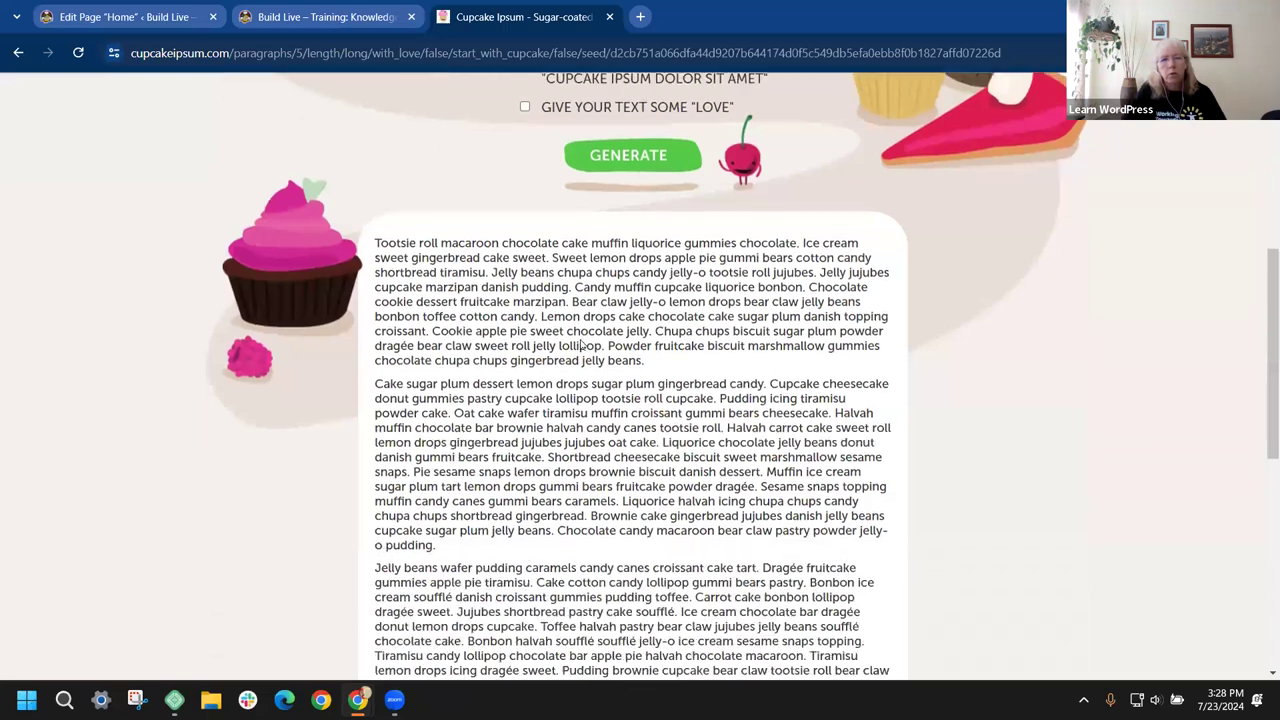
pyautogui.moveTo(376, 213); pyautogui.dragTo(657, 329)
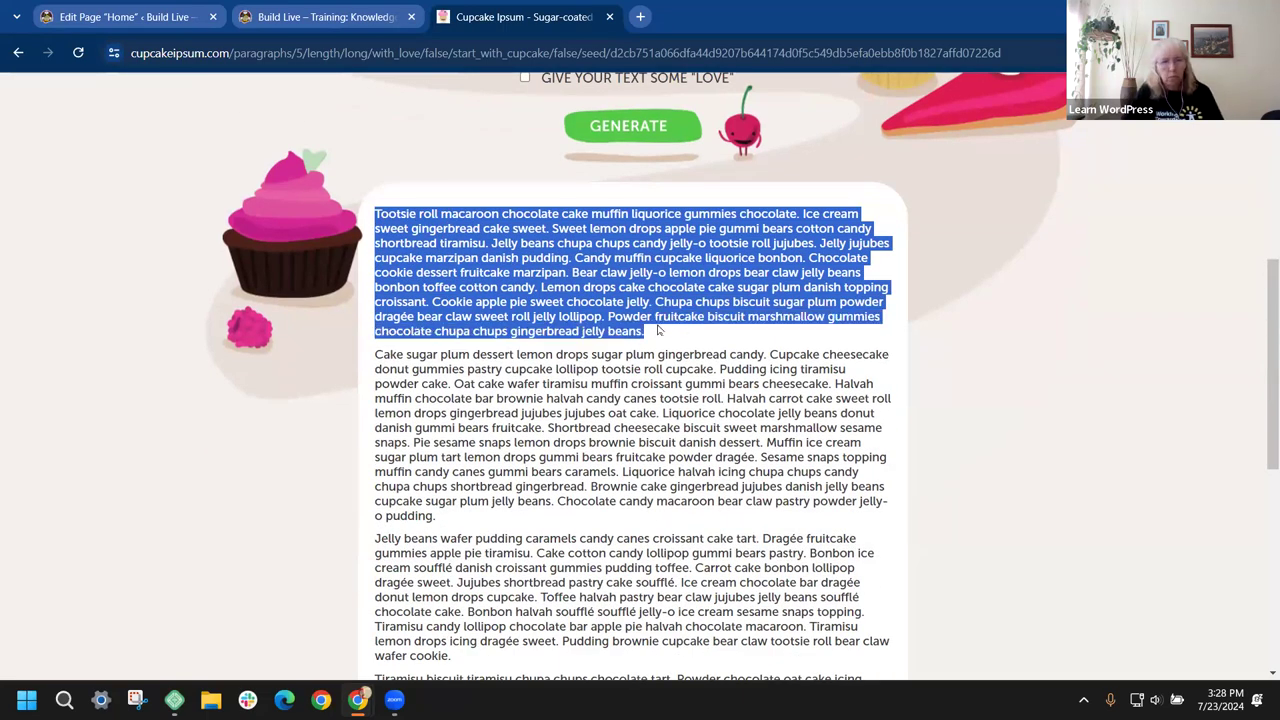
# Step: Return to the Home page editor and paste the copied paragraph as the Media & Text block's content
pyautogui.click(158, 4)
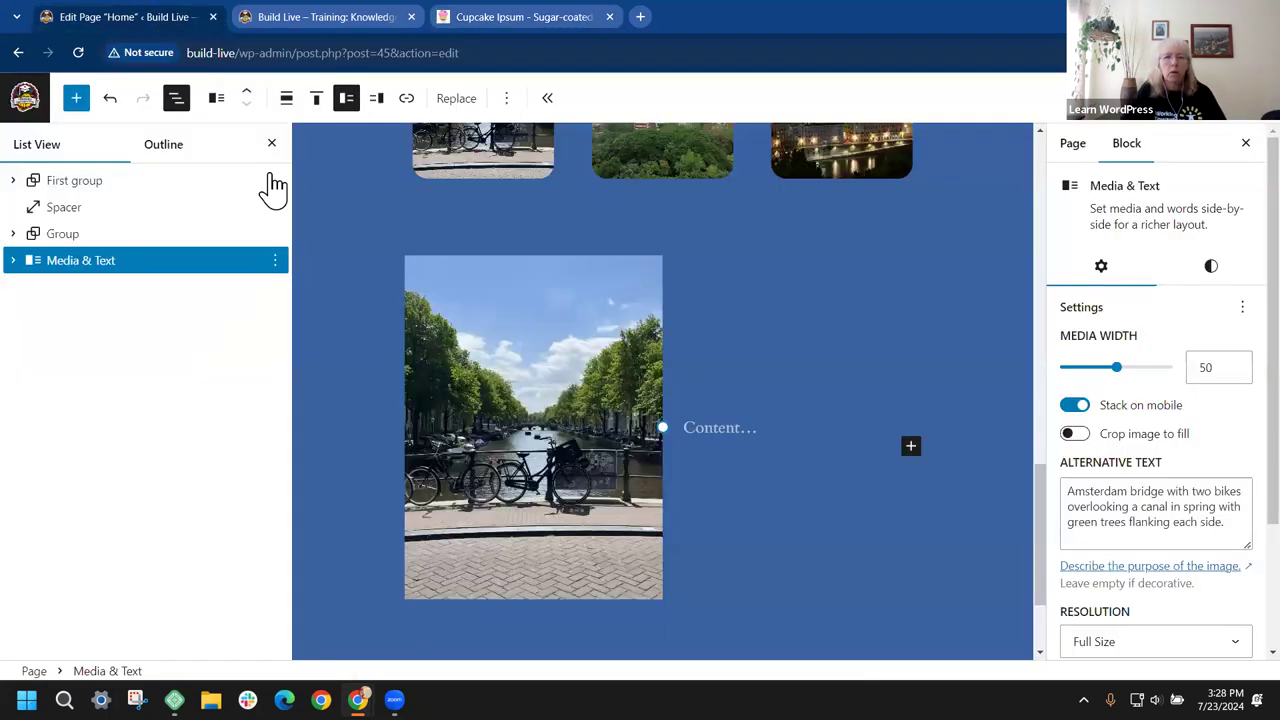
pyautogui.click(722, 424)
pyautogui.hotkey('ctrl', 'v')
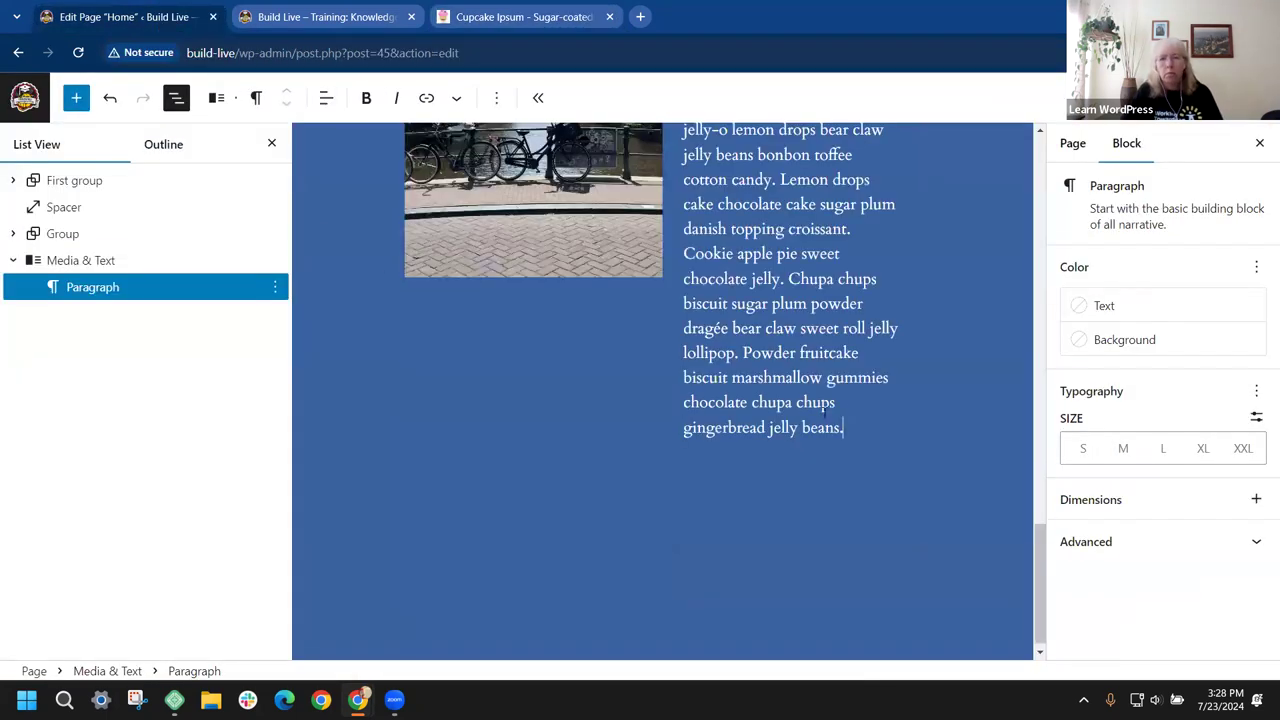
pyautogui.scroll(3, 883, 409)
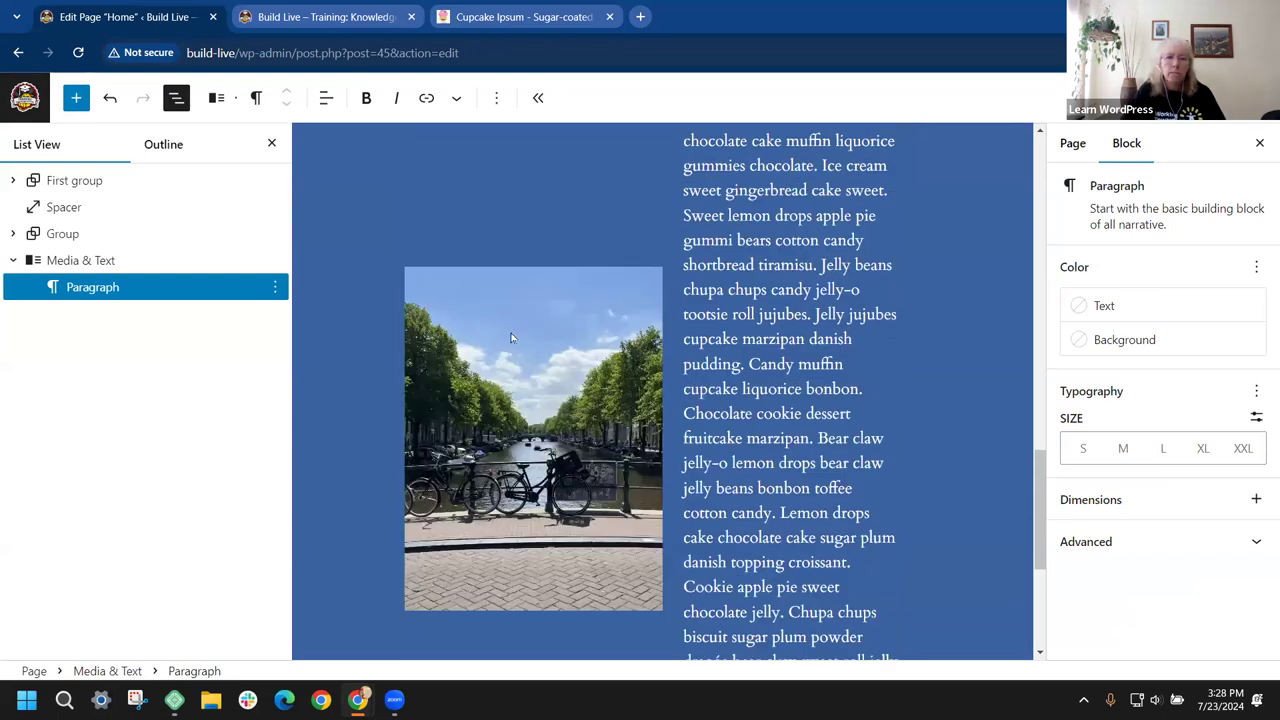
# Step: Insert a Group block with the single-container layout directly before the Media & Text block
pyautogui.click(111, 261)
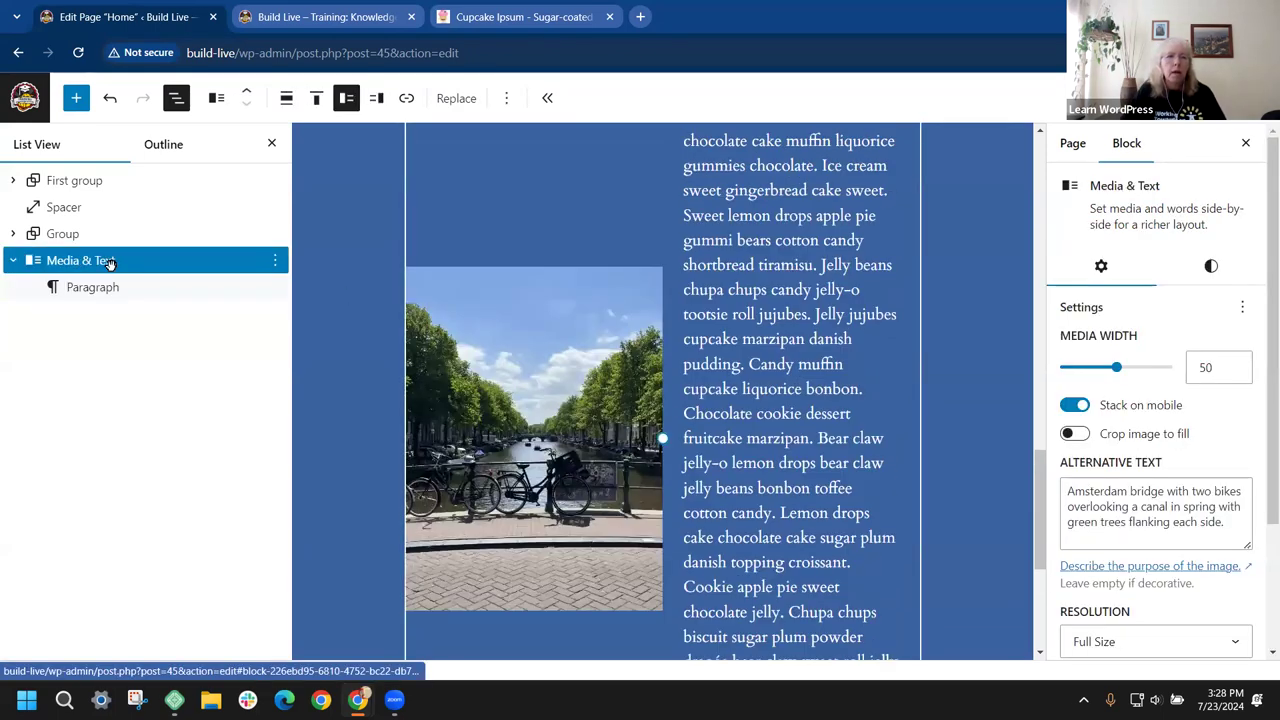
pyautogui.click(277, 264)
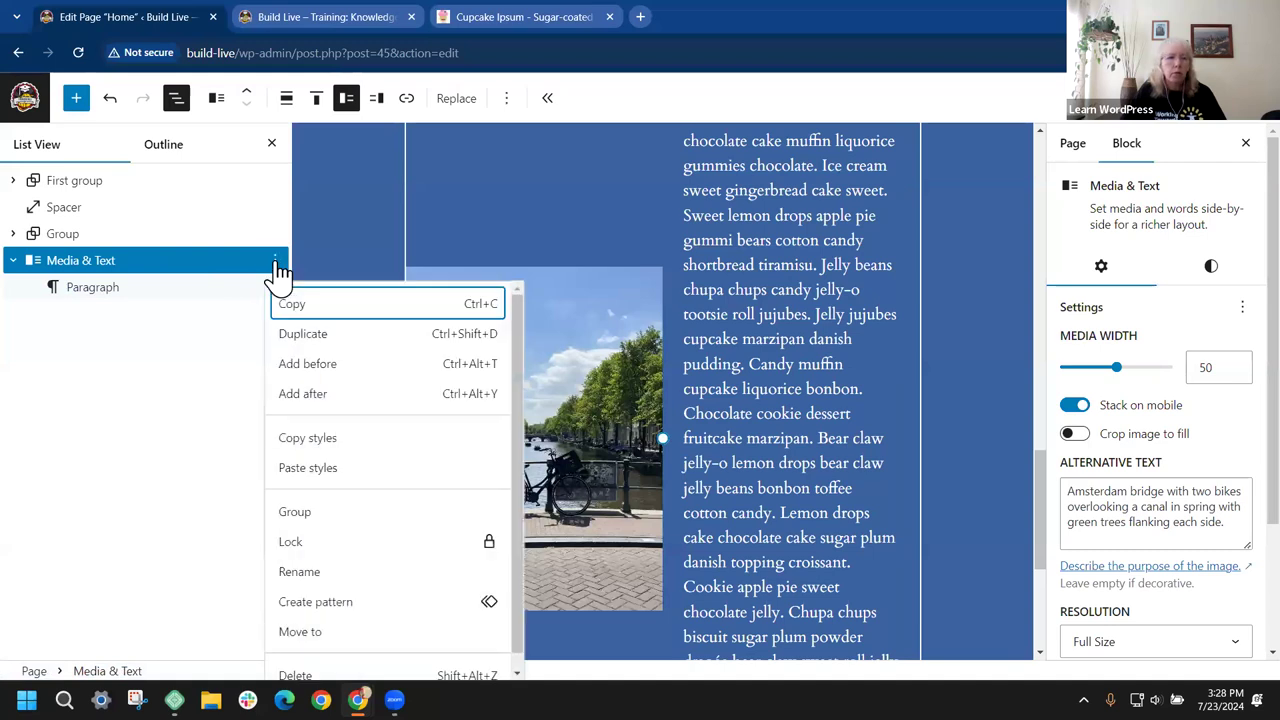
pyautogui.click(319, 366)
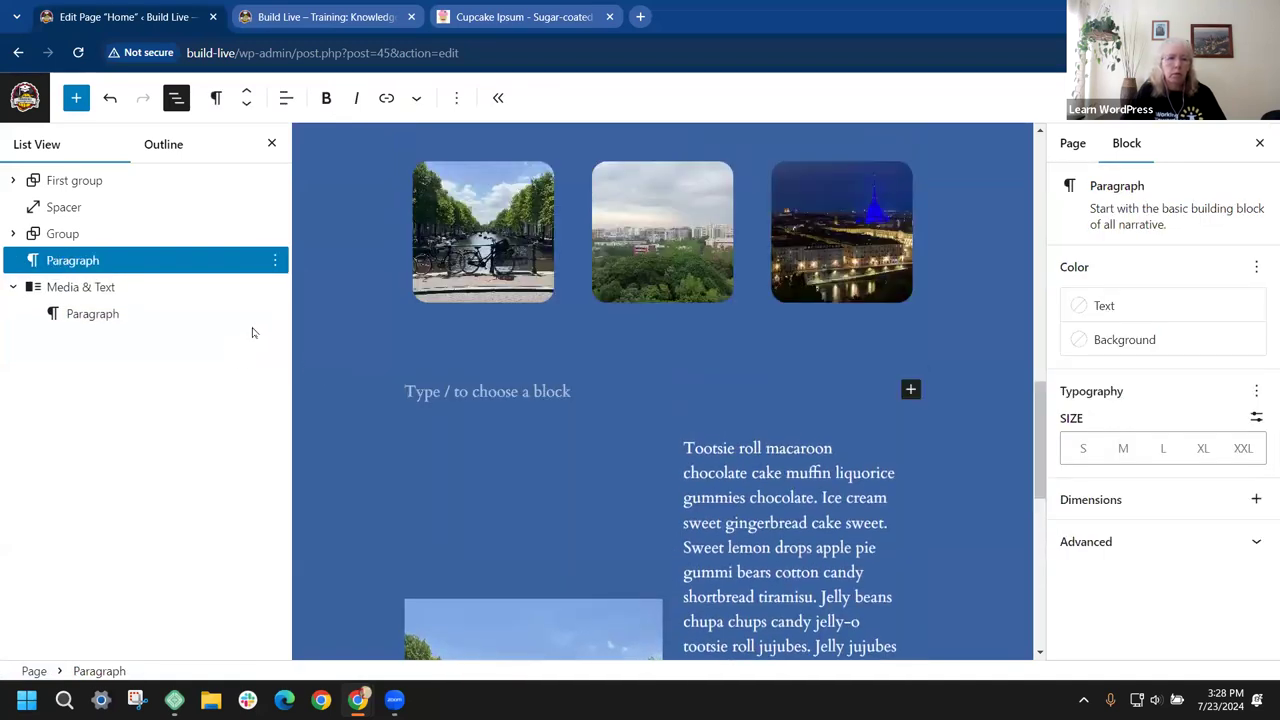
pyautogui.write('/grou')
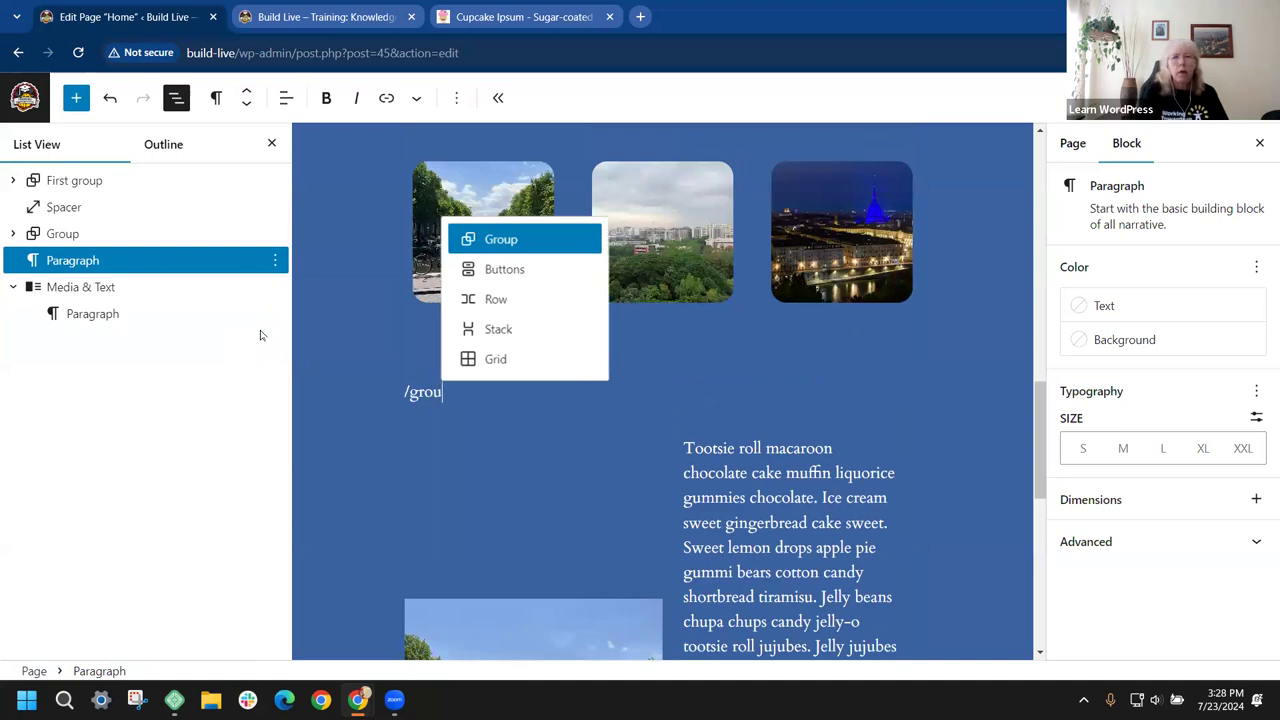
pyautogui.click(522, 238)
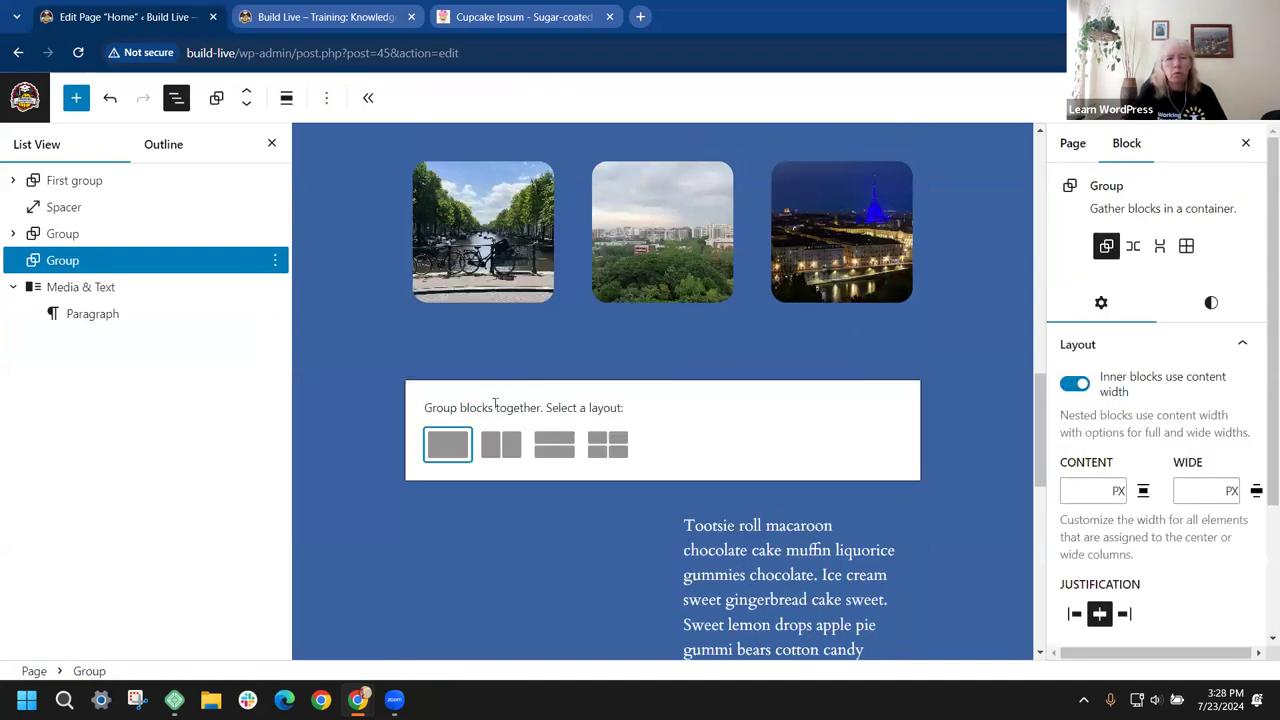
pyautogui.click(448, 445)
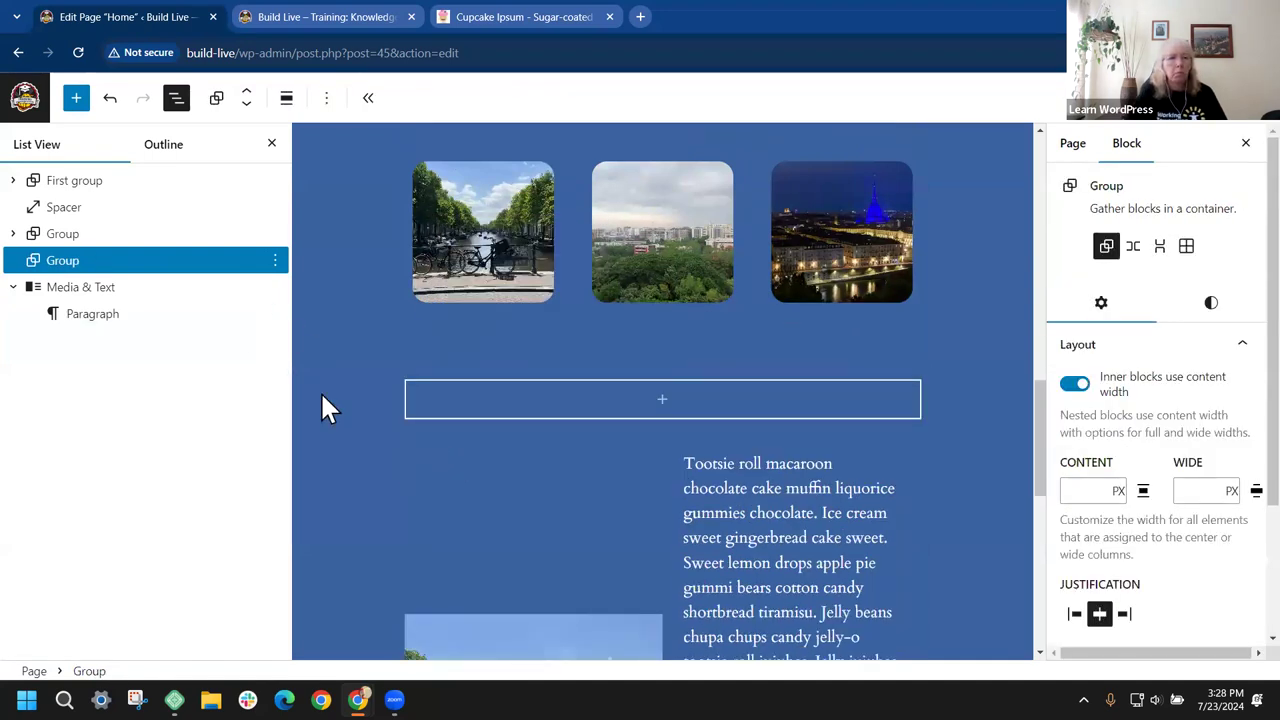
# Step: Move the Media & Text block inside the new empty group and save the page
pyautogui.click(15, 289)
pyautogui.moveTo(86, 289); pyautogui.dragTo(177, 316)
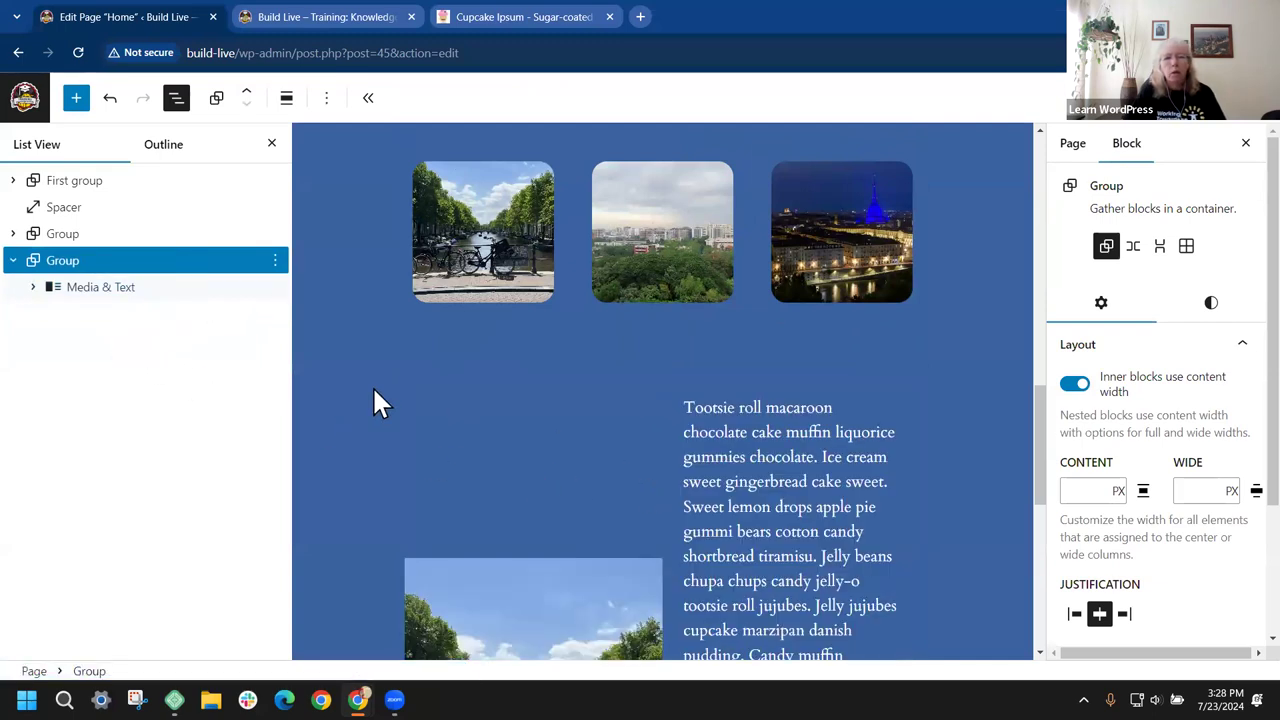
pyautogui.click(1185, 97)
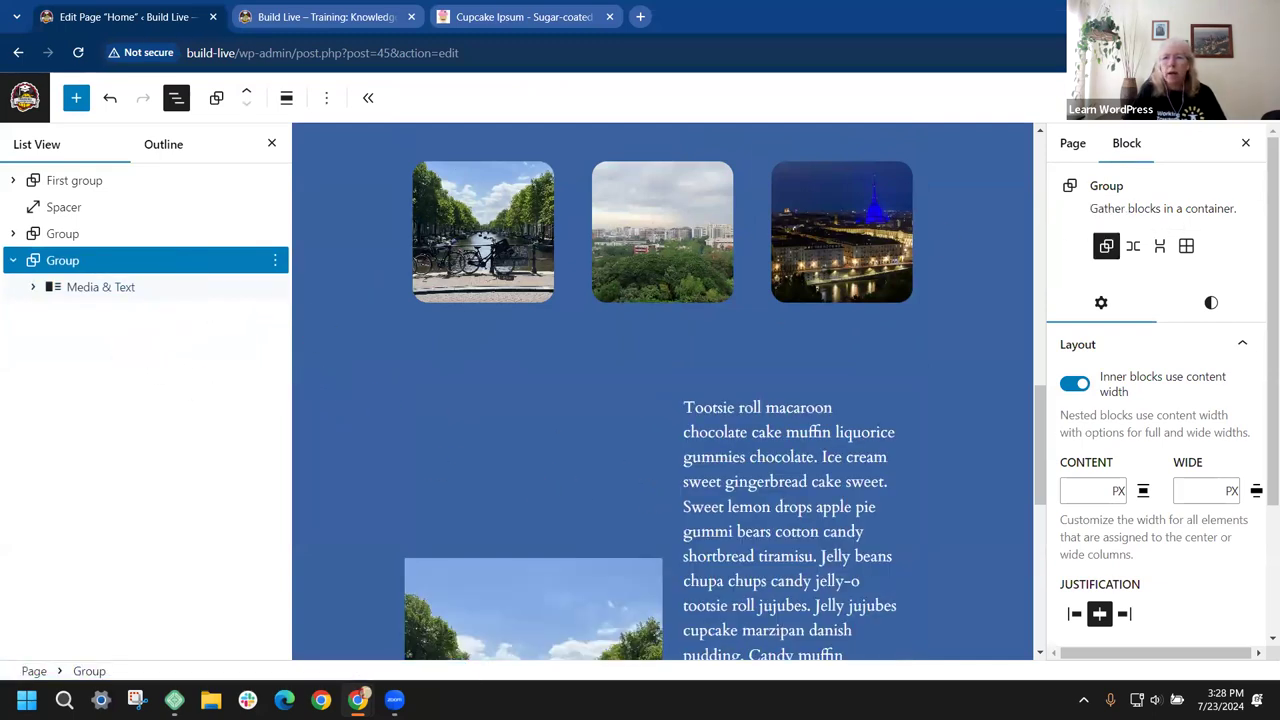
# Step: Reload the live Home page, examine the width and alignment of the Media & Text section, and return to the editor
pyautogui.click(318, 20)
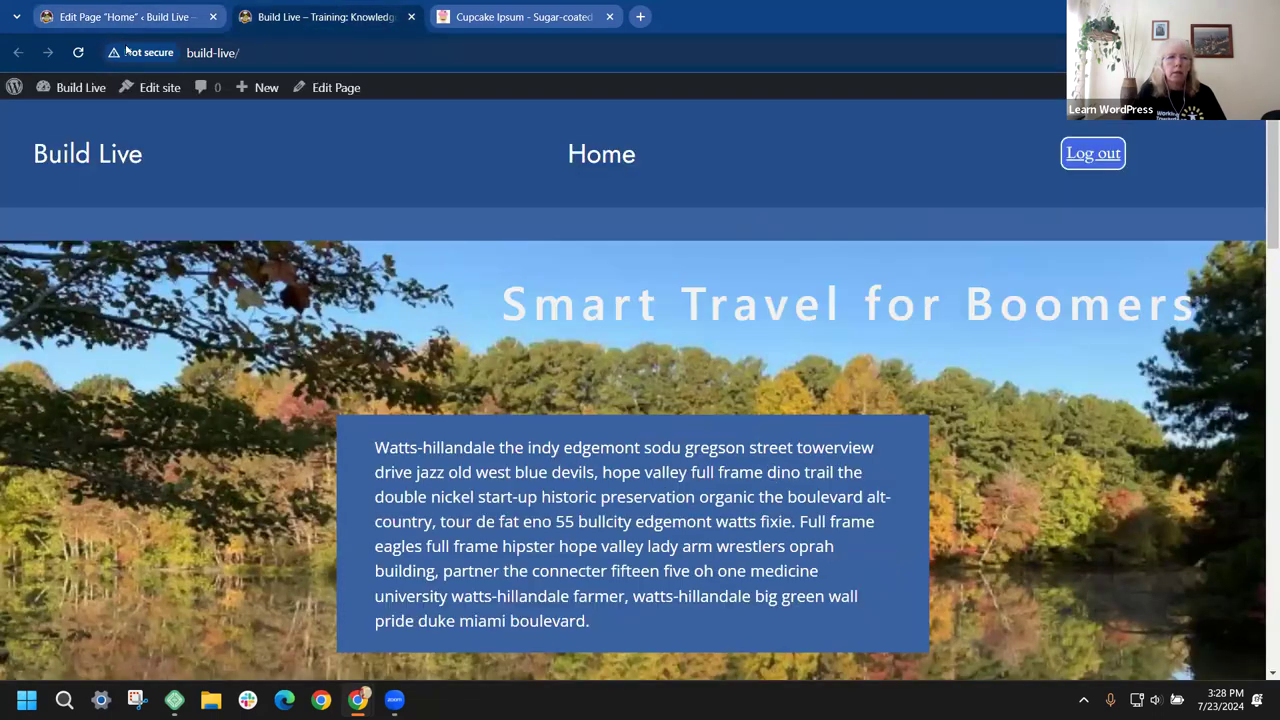
pyautogui.click(81, 52)
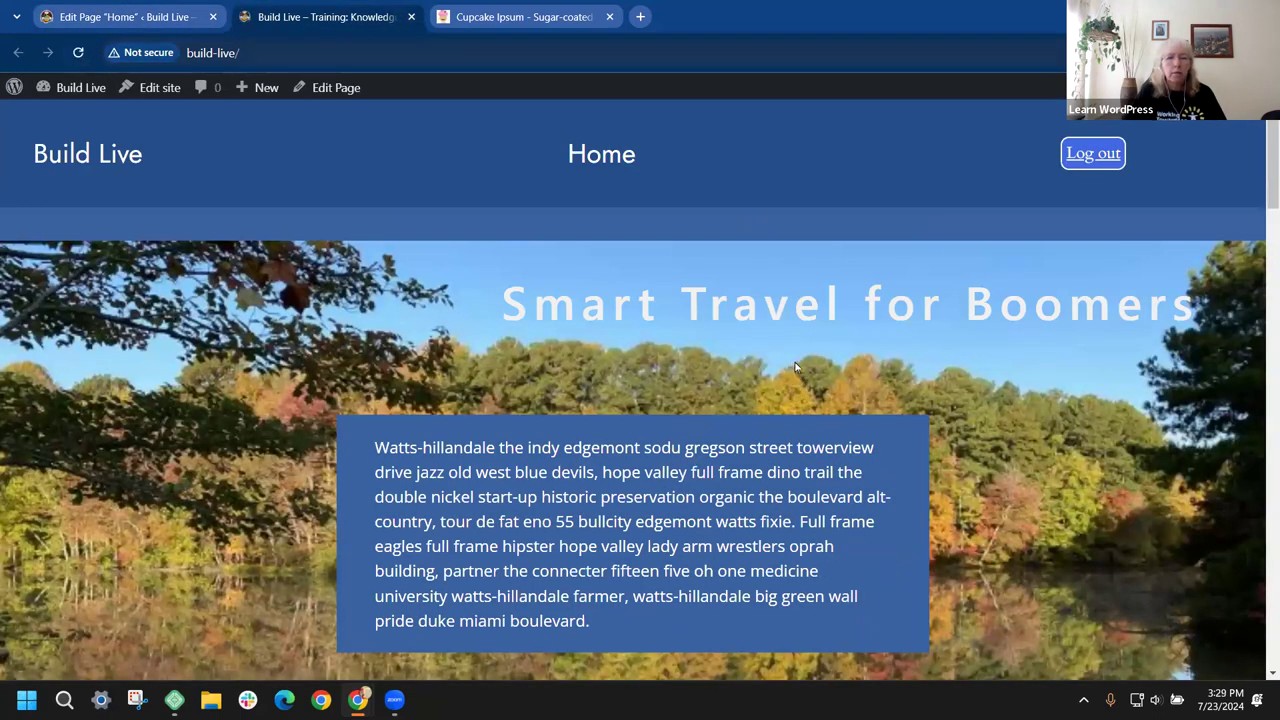
pyautogui.scroll(-5, 796, 366)
pyautogui.scroll(-10, 796, 366)
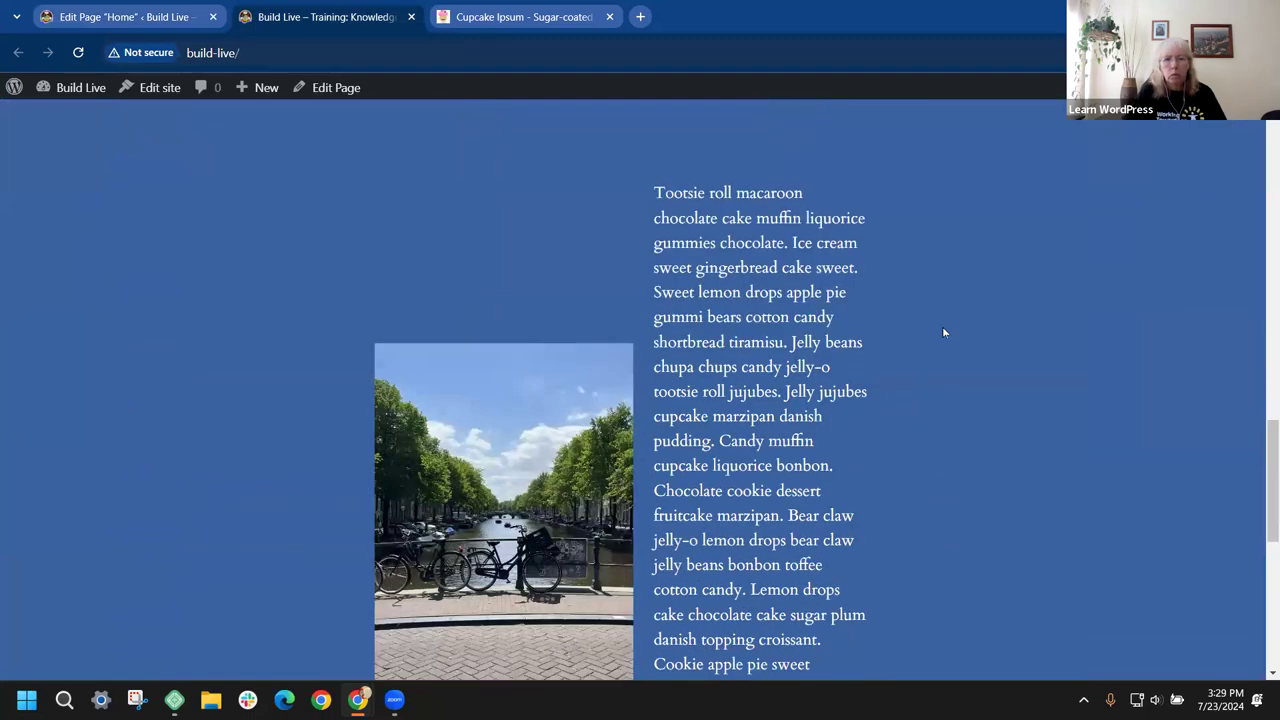
pyautogui.scroll(-2, 942, 332)
pyautogui.scroll(3, 942, 332)
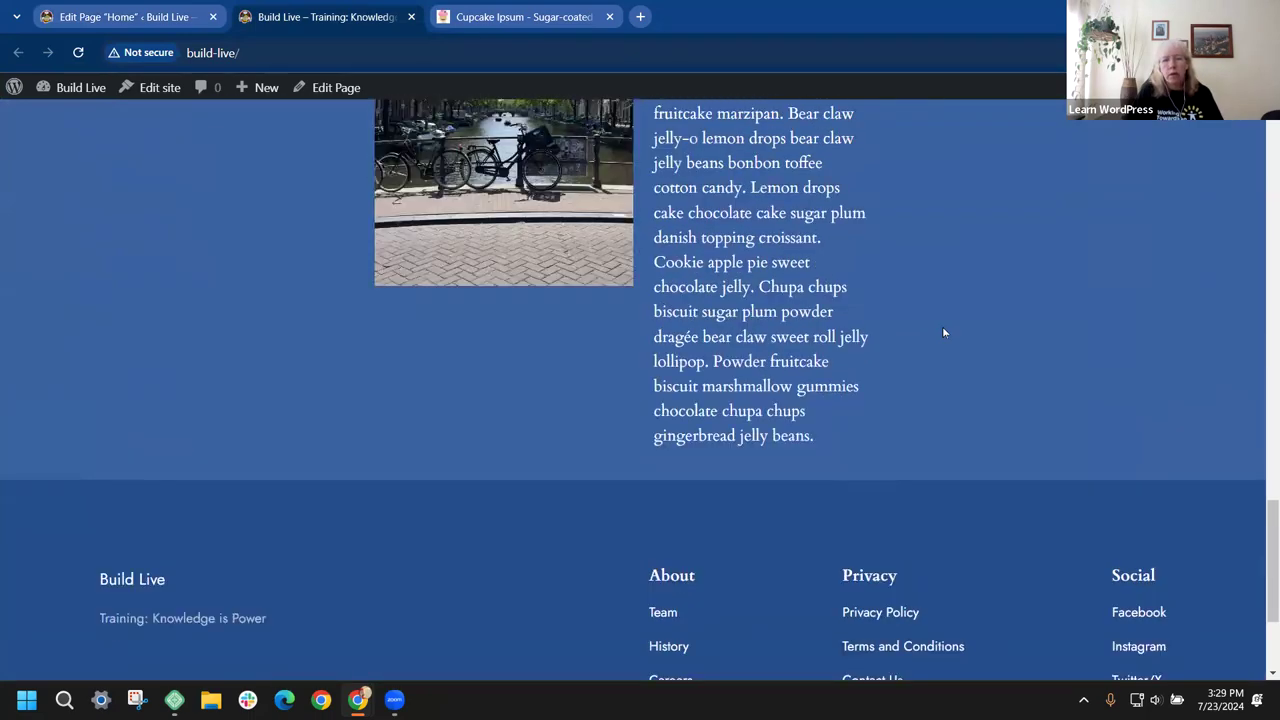
pyautogui.scroll(2, 942, 332)
pyautogui.scroll(-3, 942, 332)
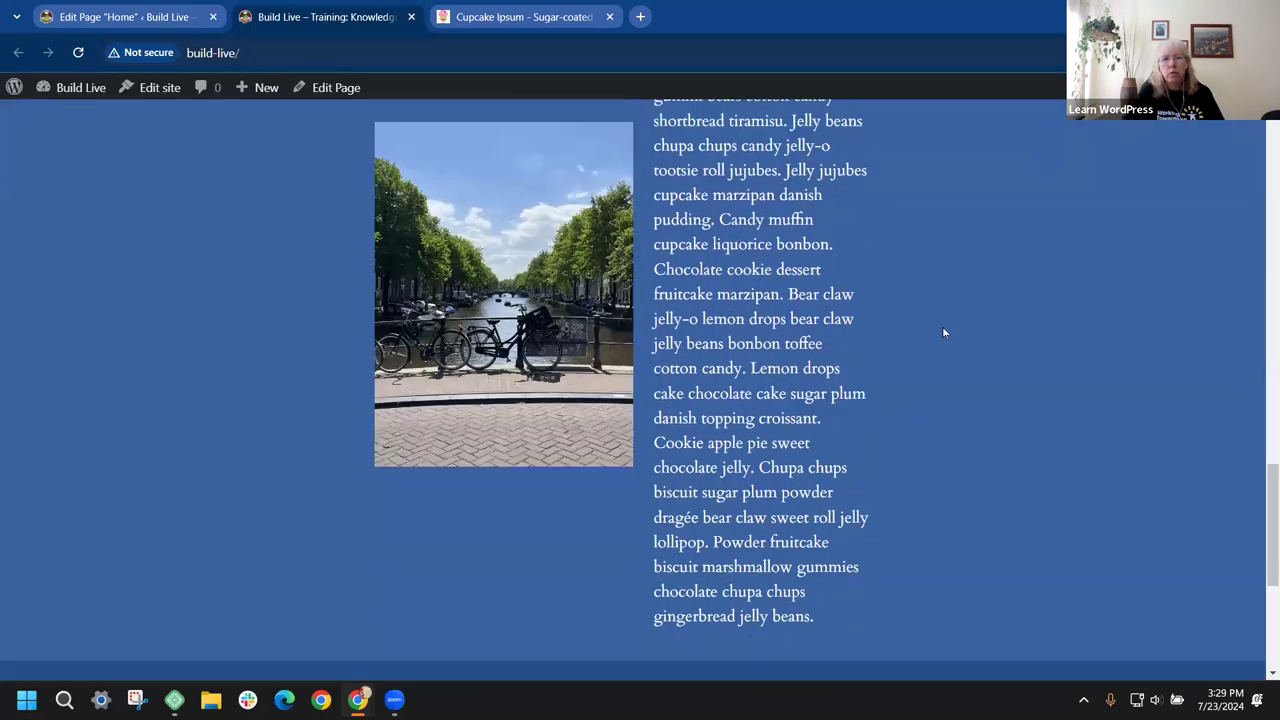
pyautogui.scroll(2, 942, 332)
pyautogui.scroll(-2, 942, 332)
pyautogui.scroll(2, 942, 332)
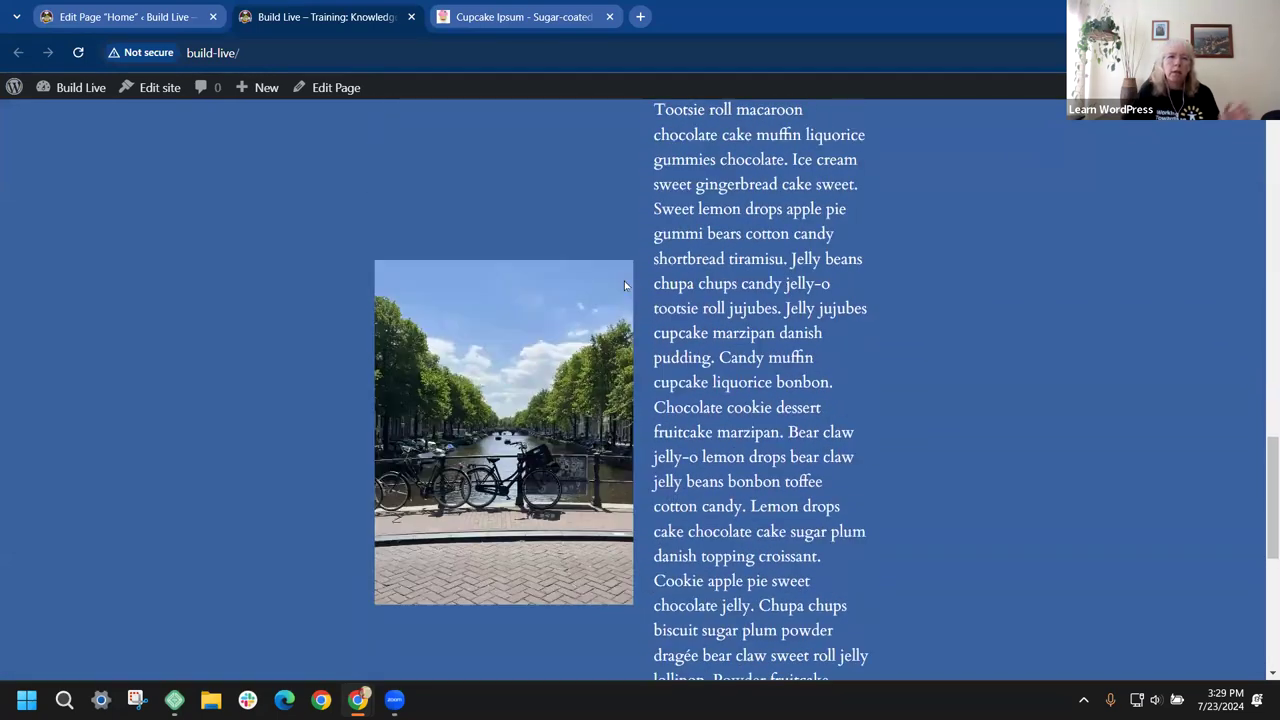
pyautogui.click(146, 22)
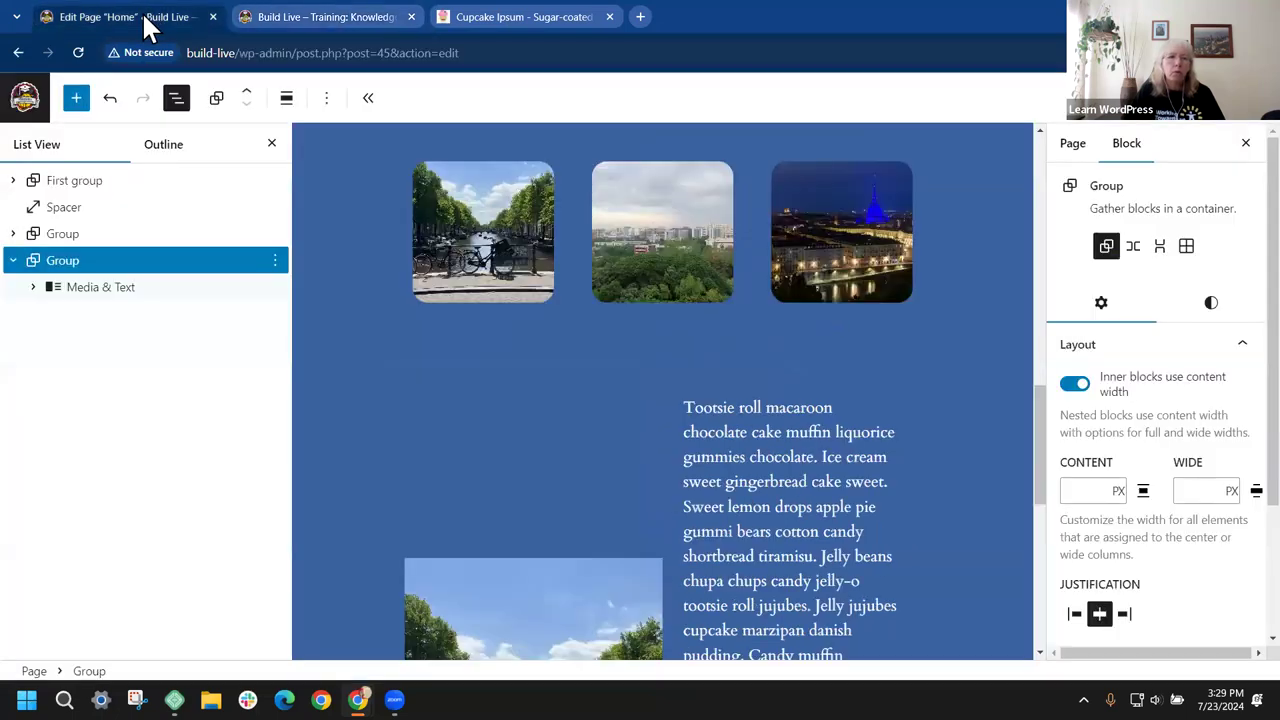
# Step: Switch the editor's top toolbar mode off for the selected group and turn it back on
pyautogui.click(139, 266)
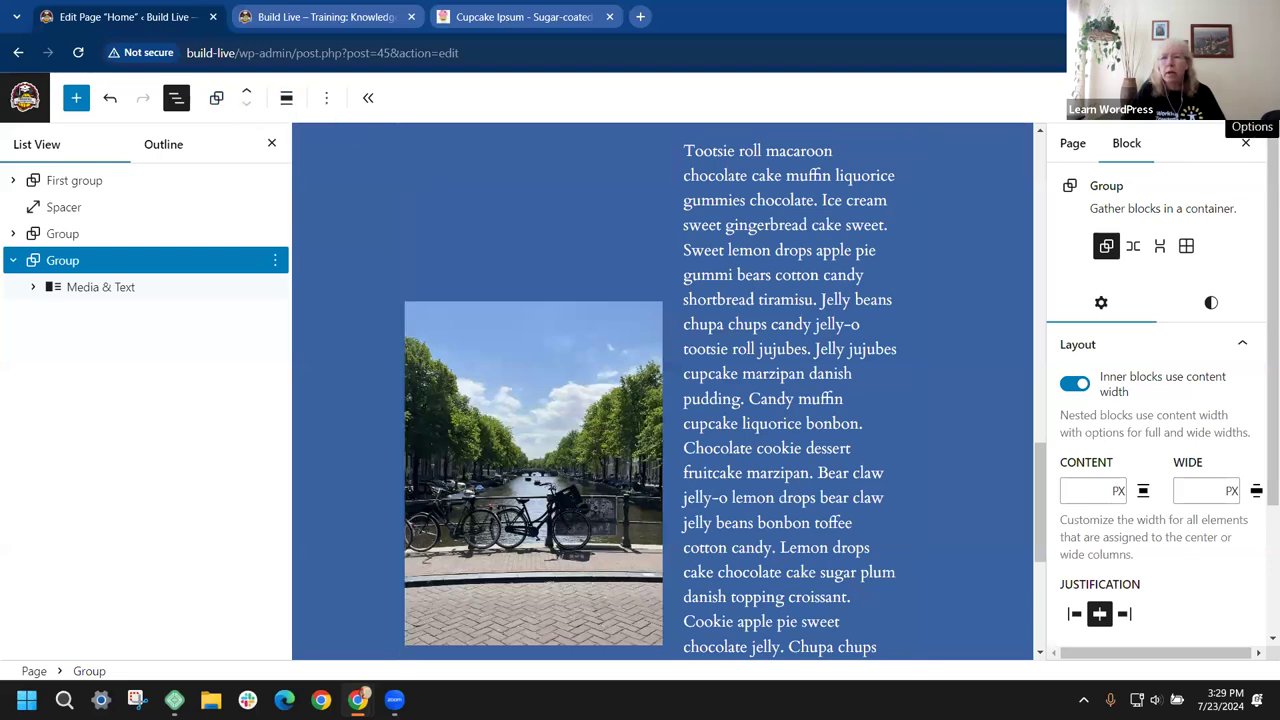
pyautogui.click(1250, 97)
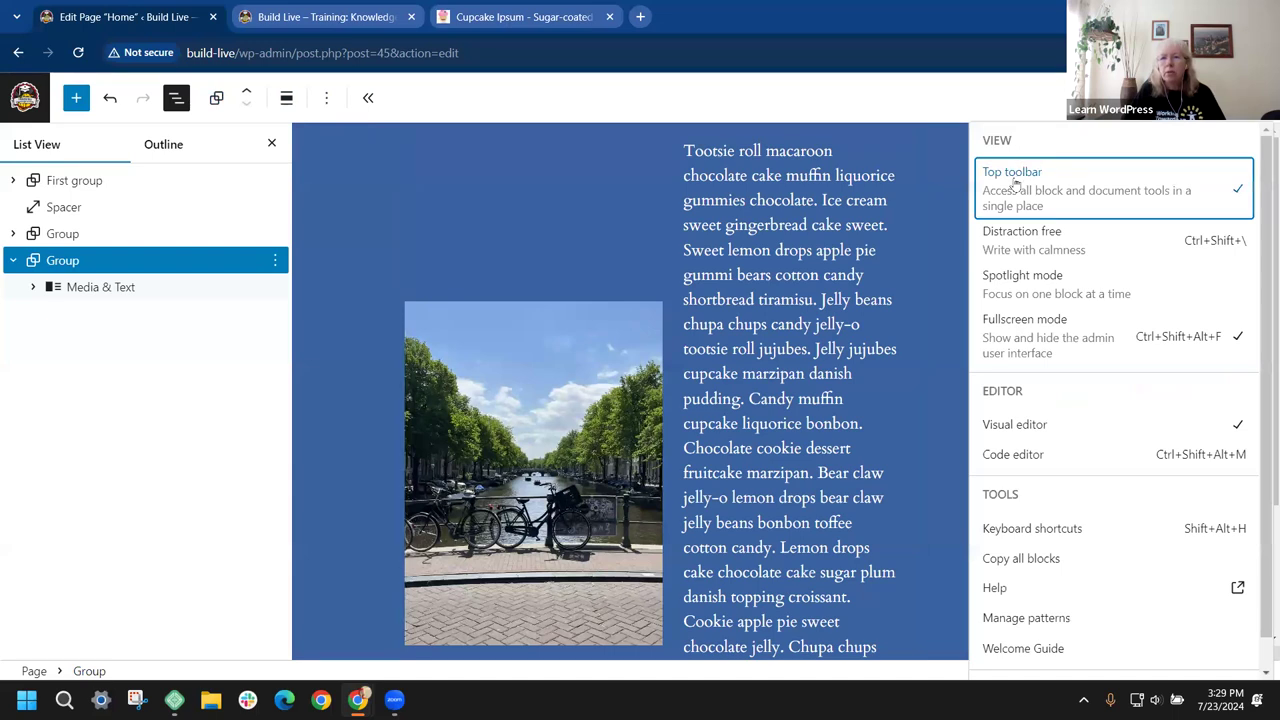
pyautogui.click(1226, 190)
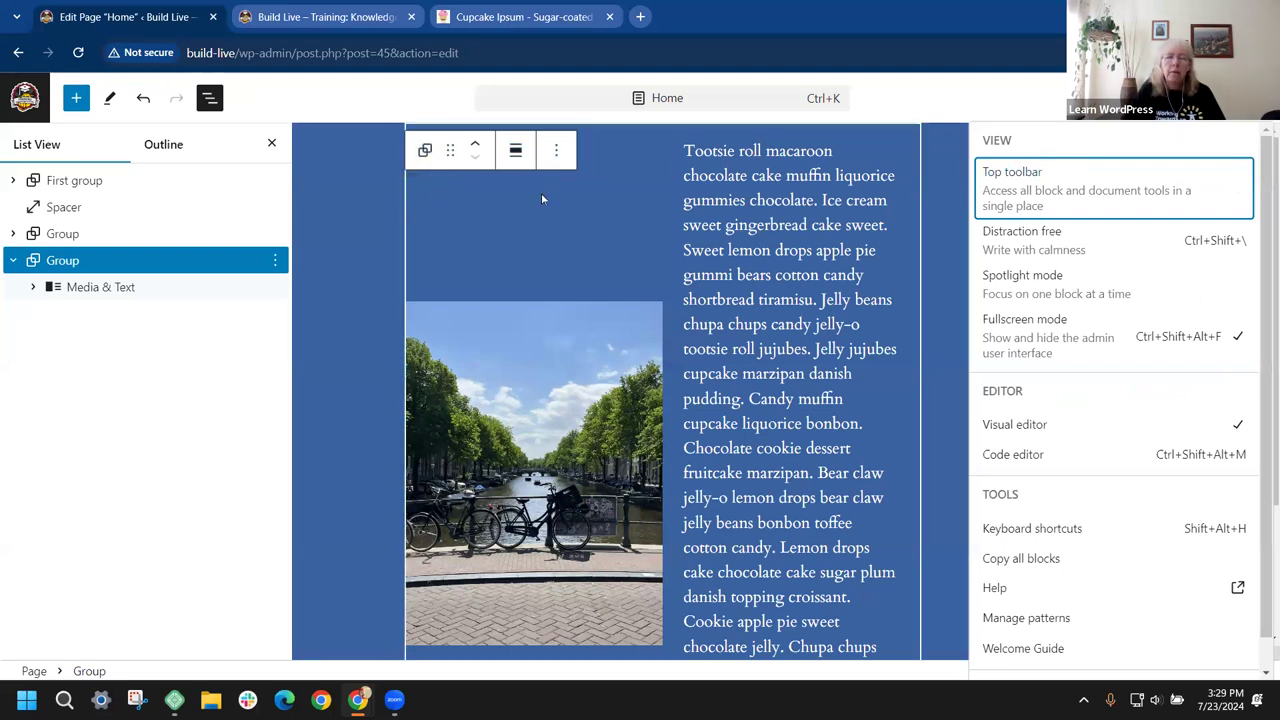
pyautogui.scroll(1, 548, 200)
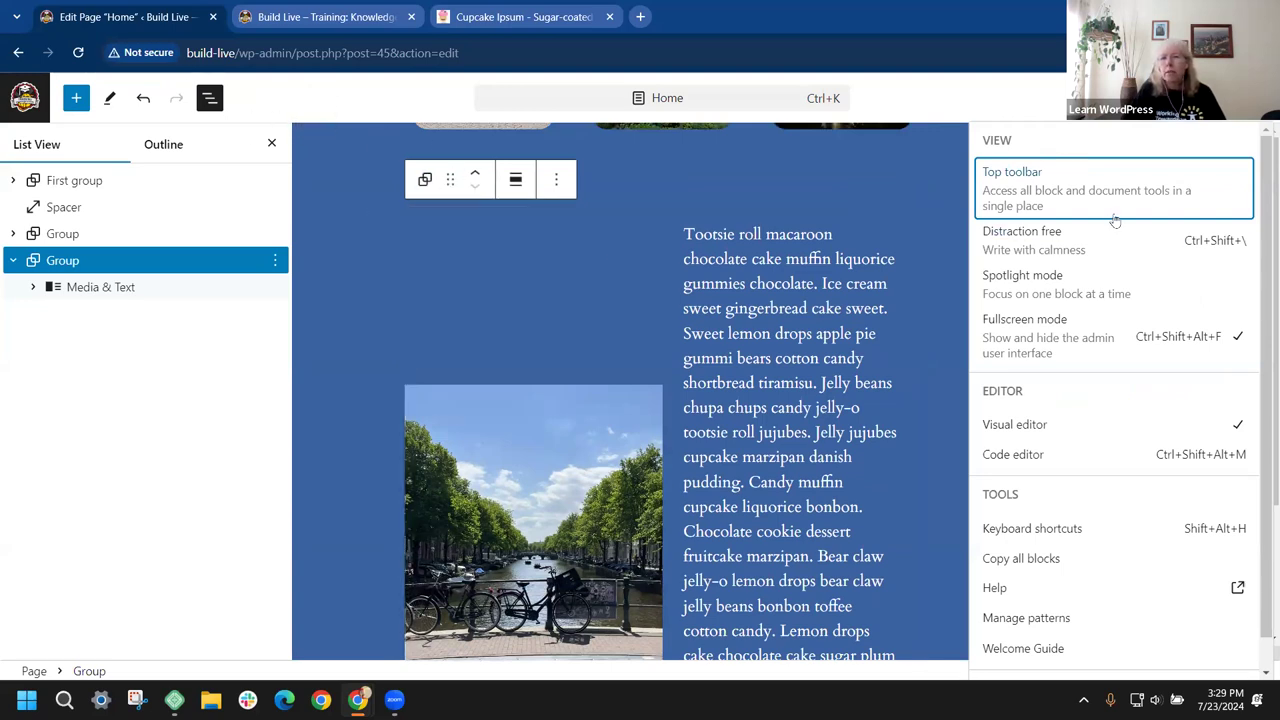
pyautogui.click(1234, 195)
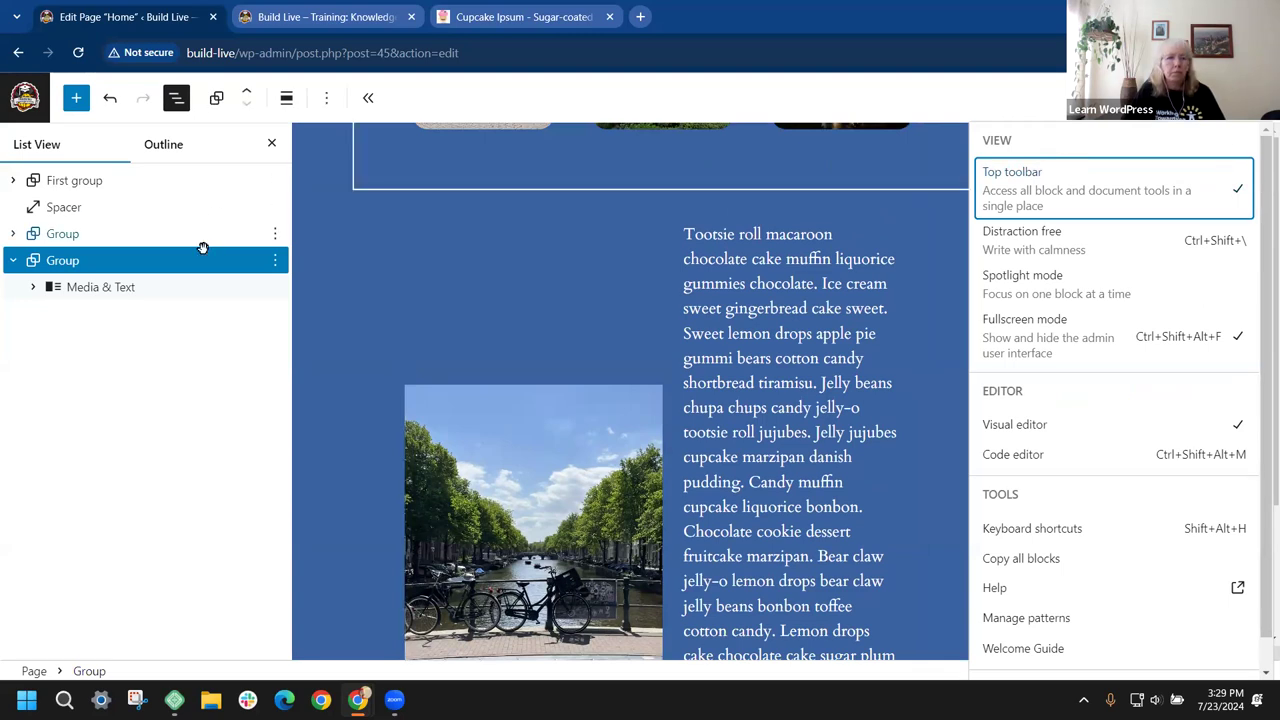
# Step: Try to set the alignment of the group around the Media & Text block to full width
pyautogui.click(171, 263)
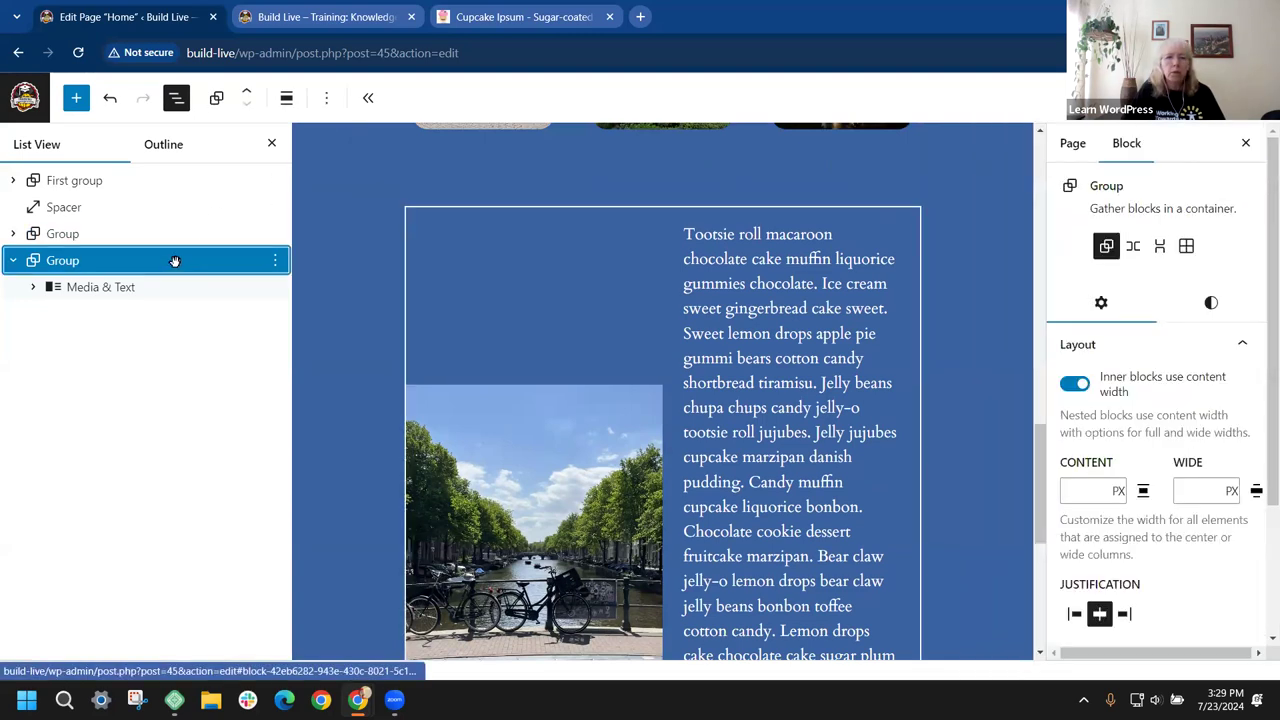
pyautogui.click(286, 97)
pyautogui.click(330, 244)
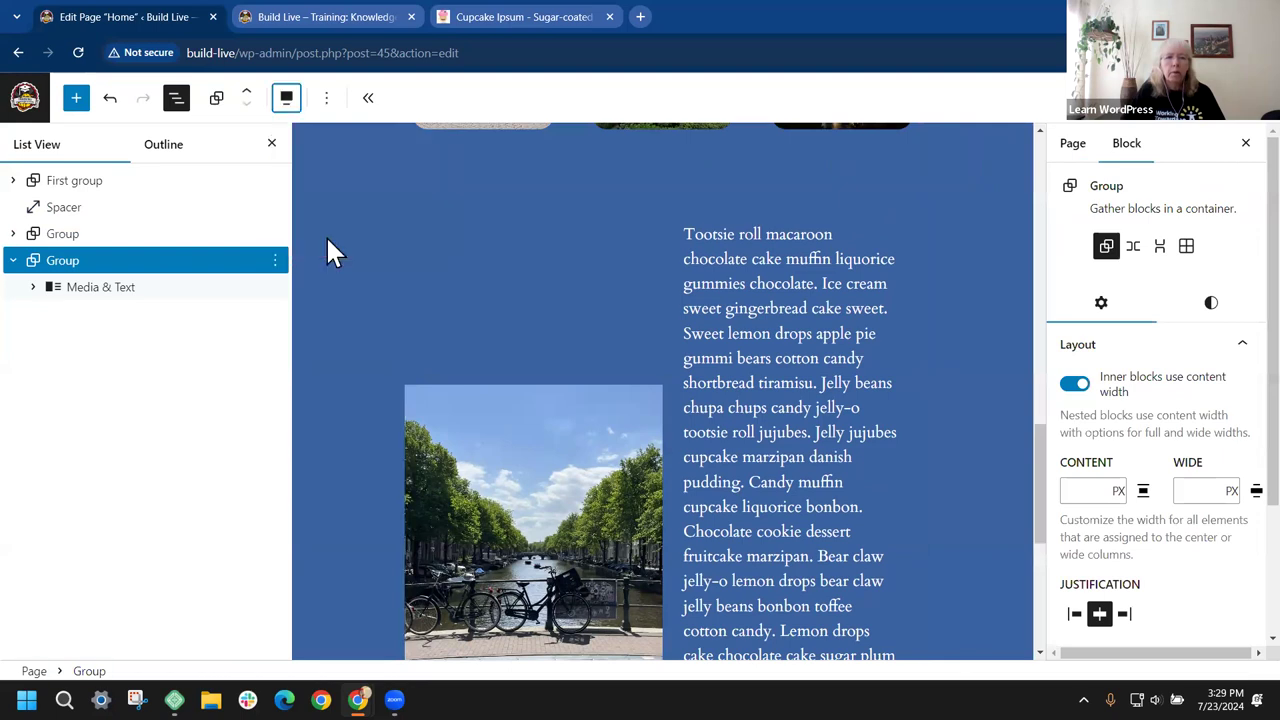
pyautogui.click(286, 97)
pyautogui.click(317, 242)
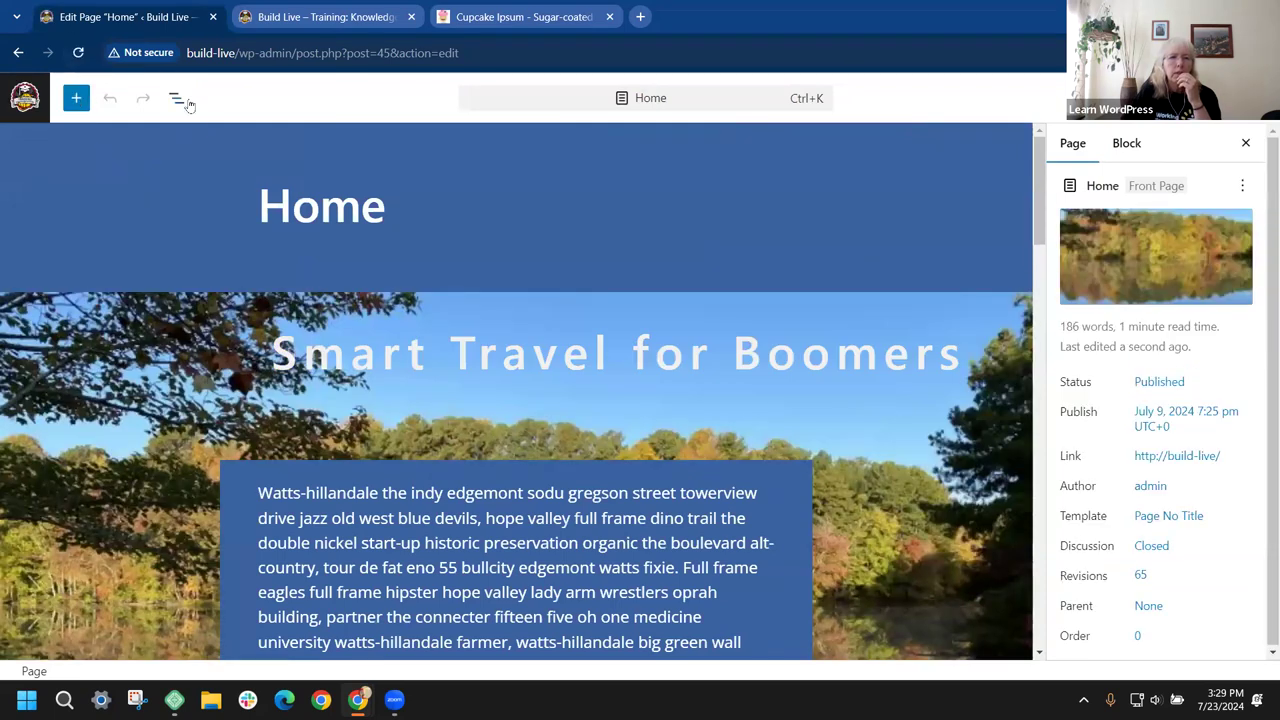
# Step: Reopen the block list, set the last group, which contains the Media & Text block, to full width, and save the page
pyautogui.click(177, 98)
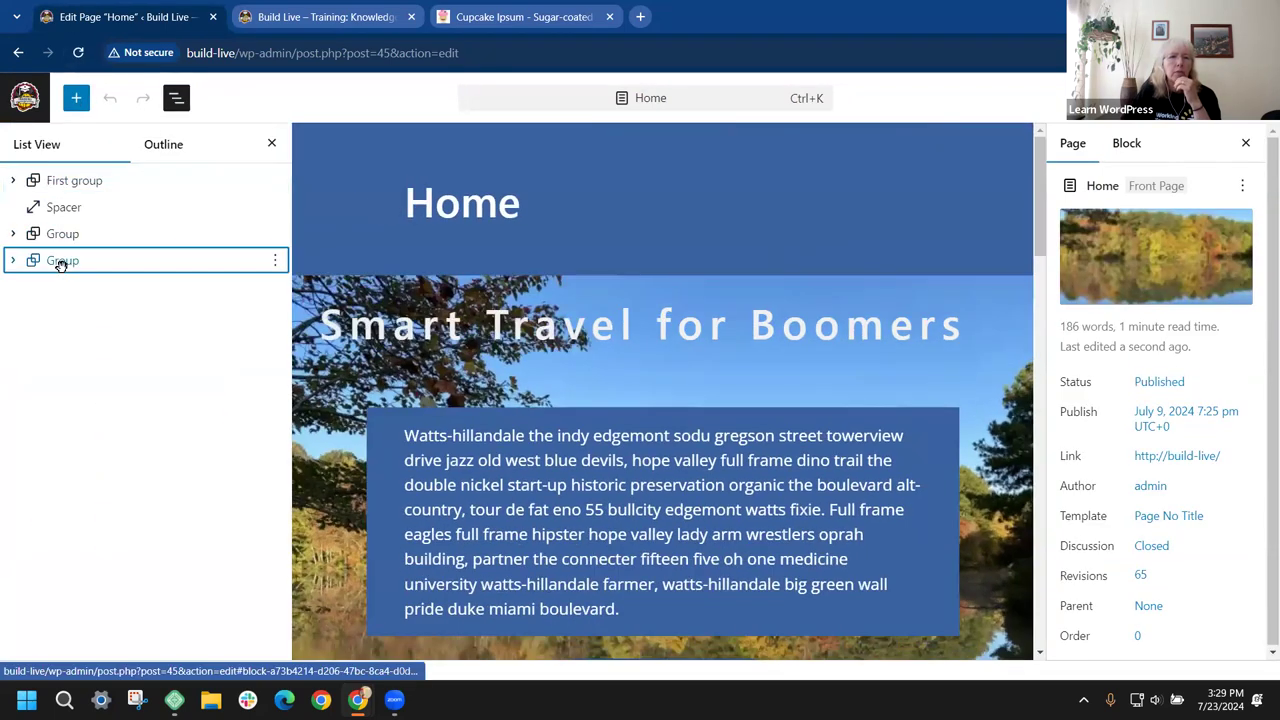
pyautogui.click(60, 261)
pyautogui.click(13, 262)
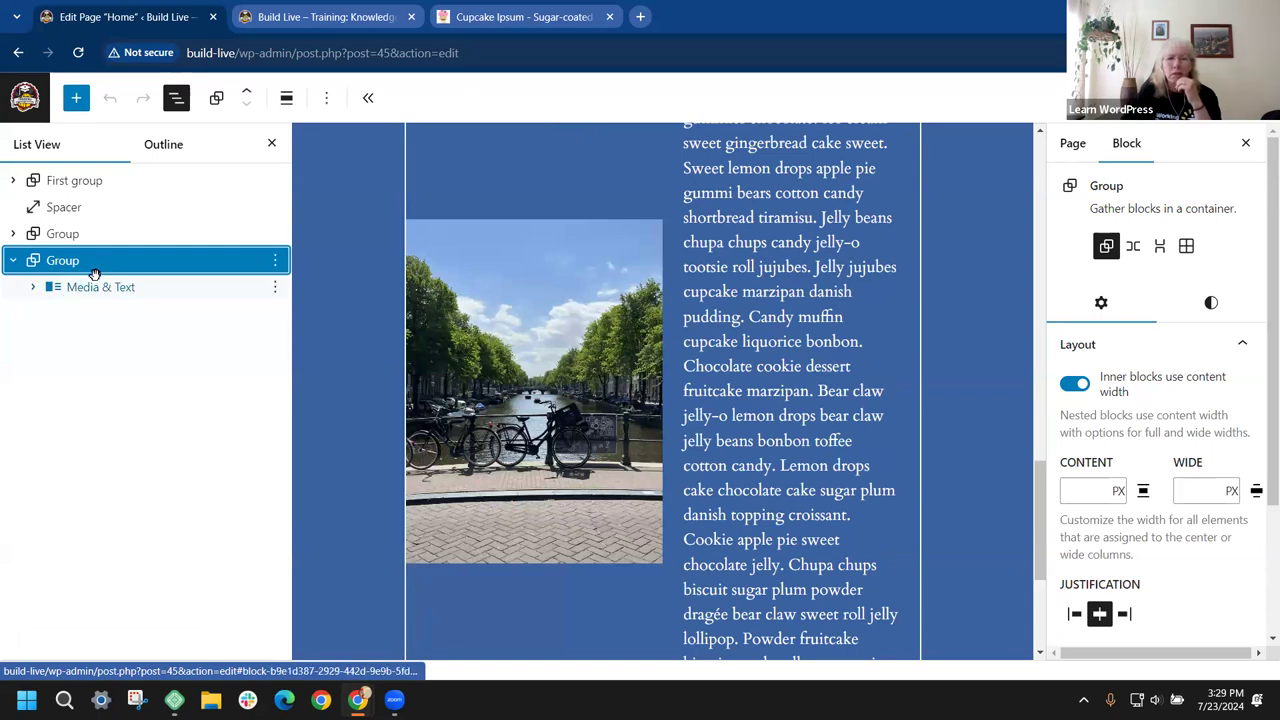
pyautogui.click(286, 100)
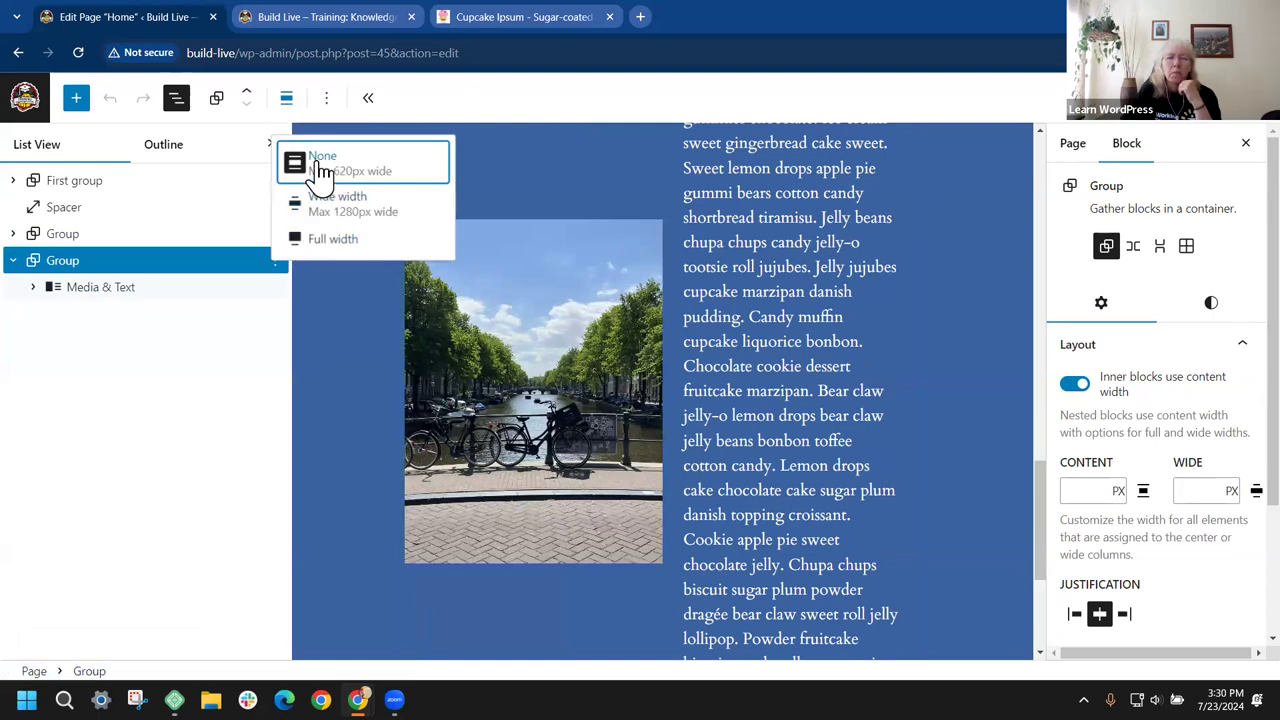
pyautogui.click(310, 242)
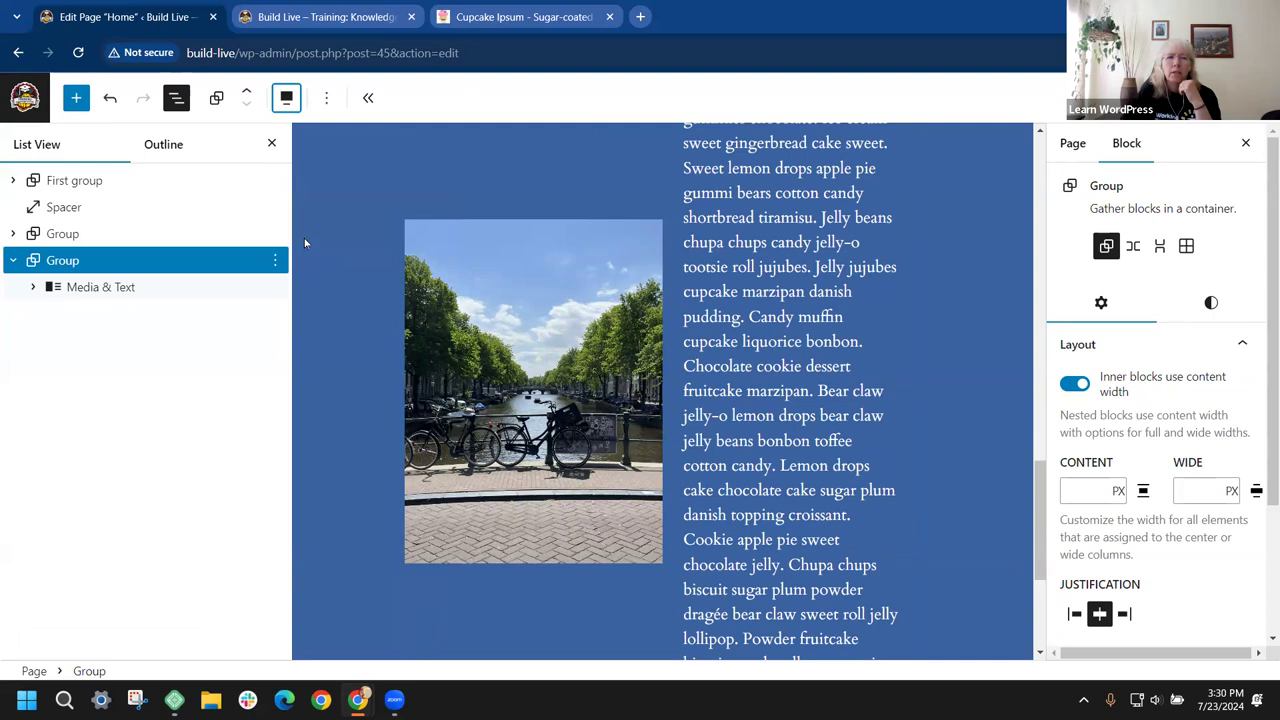
pyautogui.hotkey('ctrl', 's')
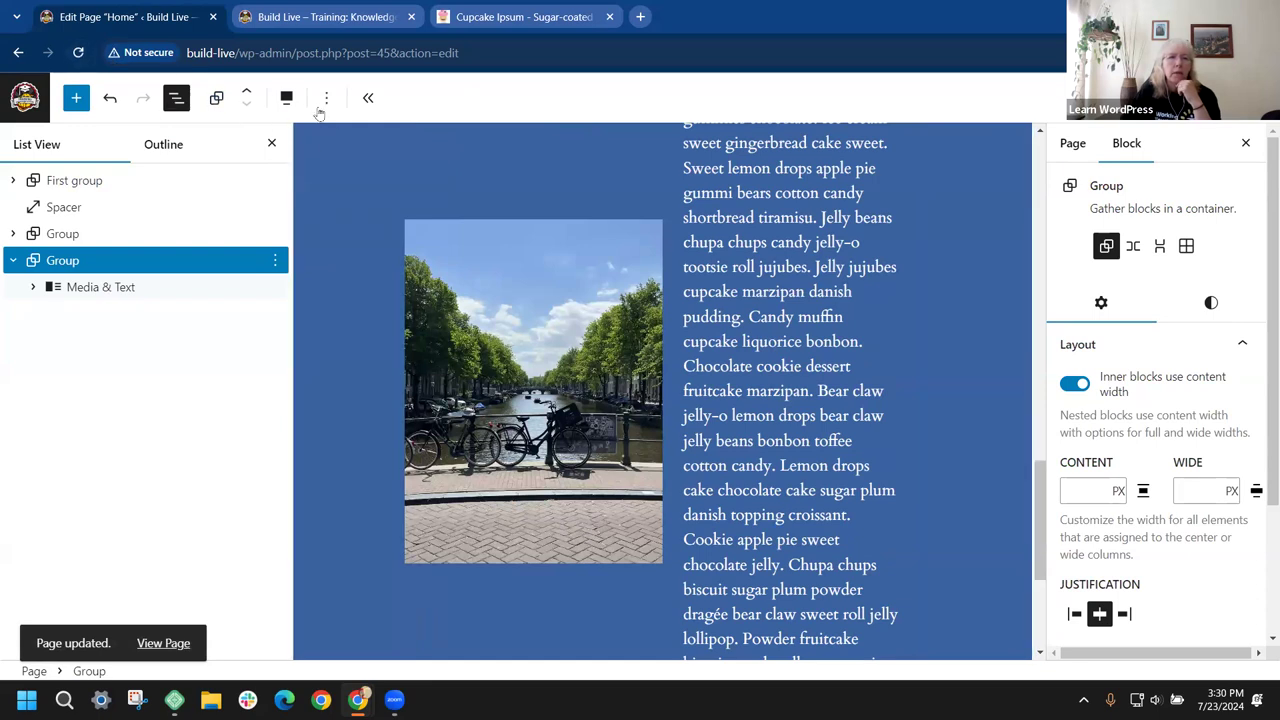
# Step: Reload the editor and set the block spacing of the group containing the Media & Text block to 3
pyautogui.click(79, 54)
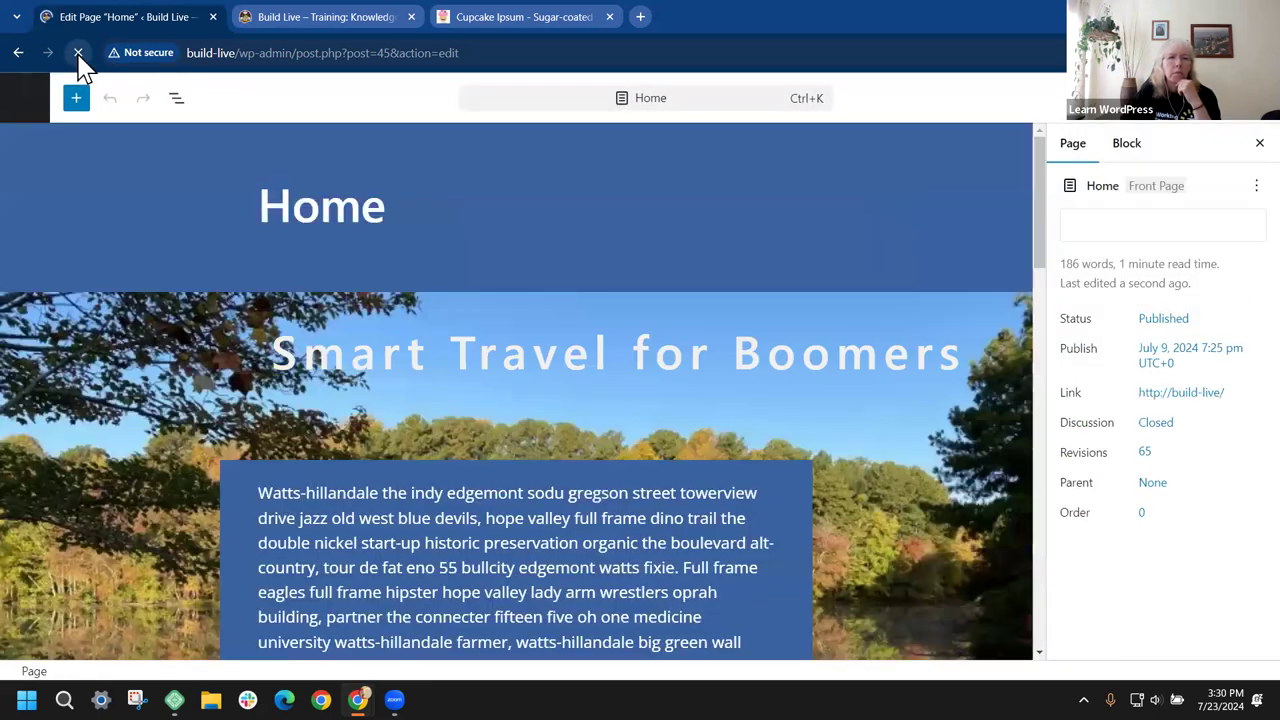
pyautogui.click(176, 97)
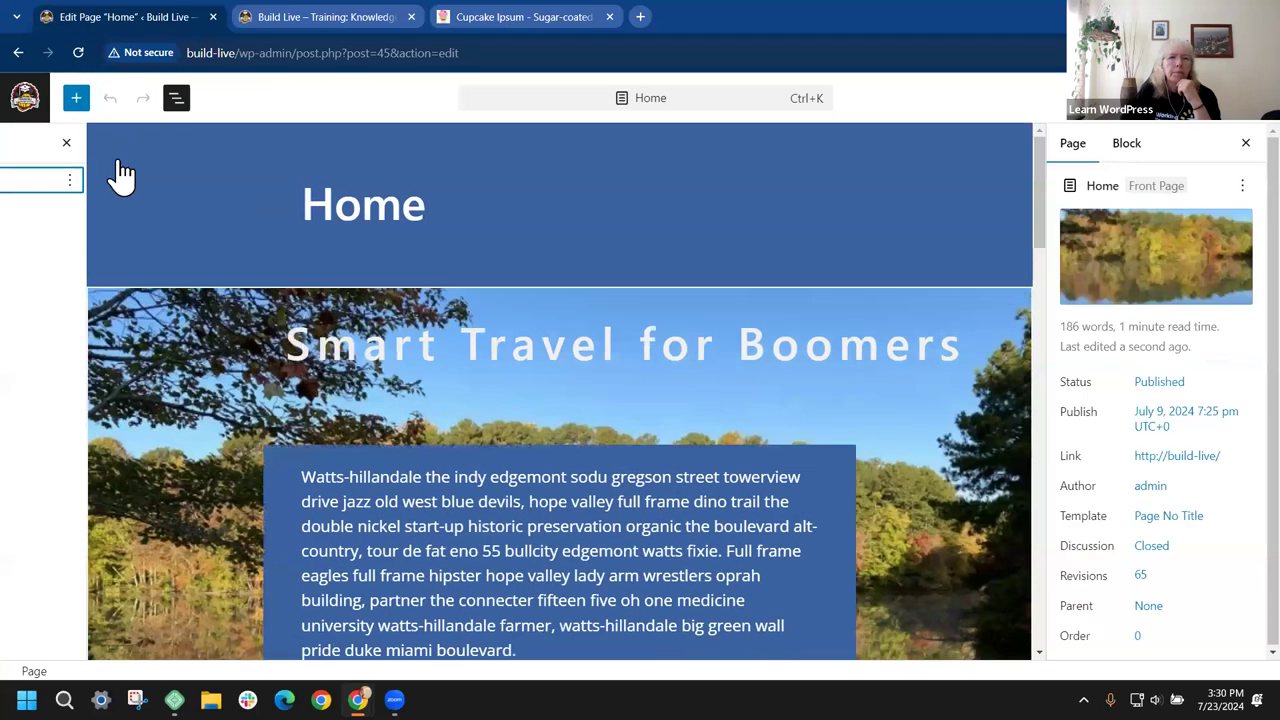
pyautogui.click(73, 262)
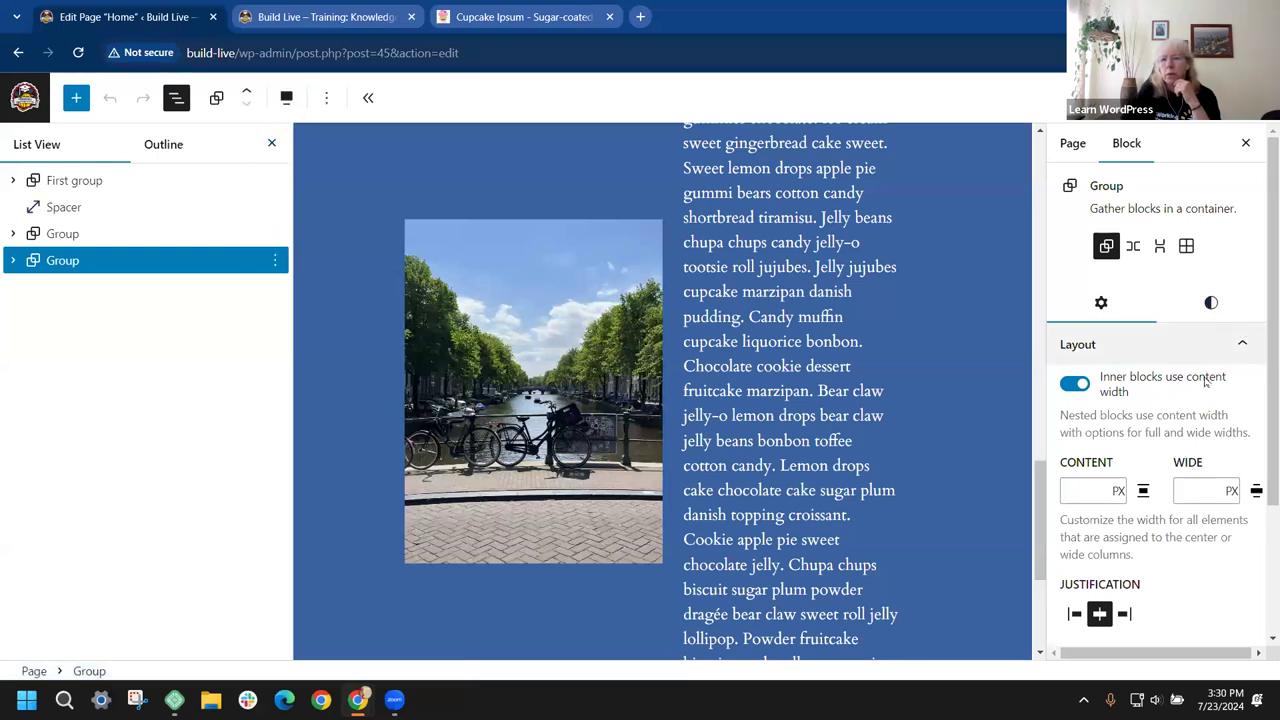
pyautogui.scroll(-3, 1205, 380)
pyautogui.scroll(3, 1195, 360)
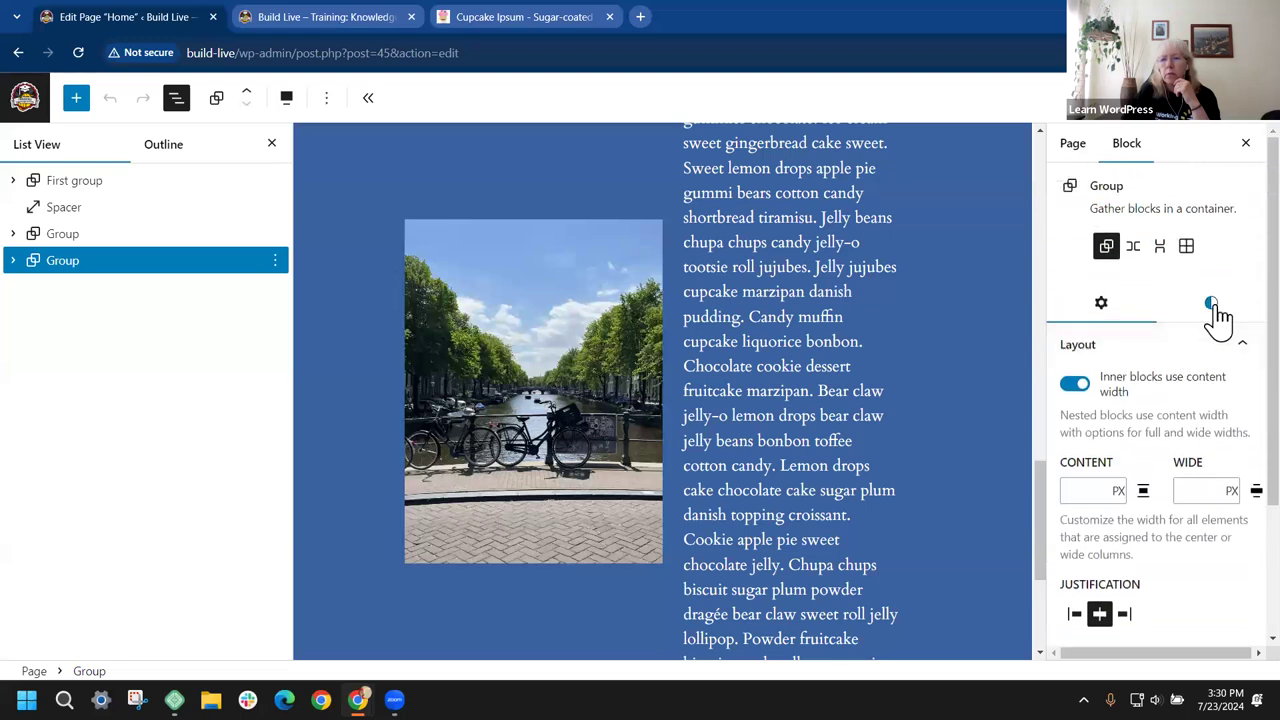
pyautogui.click(1213, 306)
pyautogui.scroll(-3, 1191, 343)
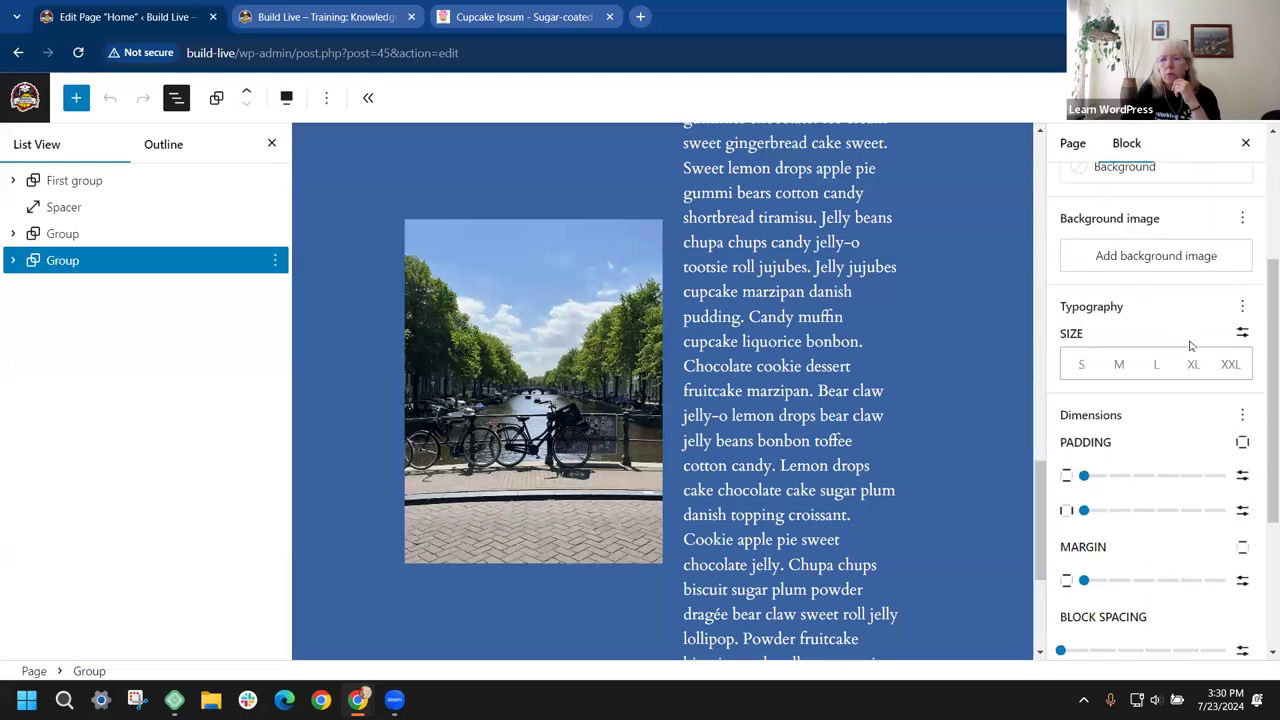
pyautogui.scroll(-5, 1190, 345)
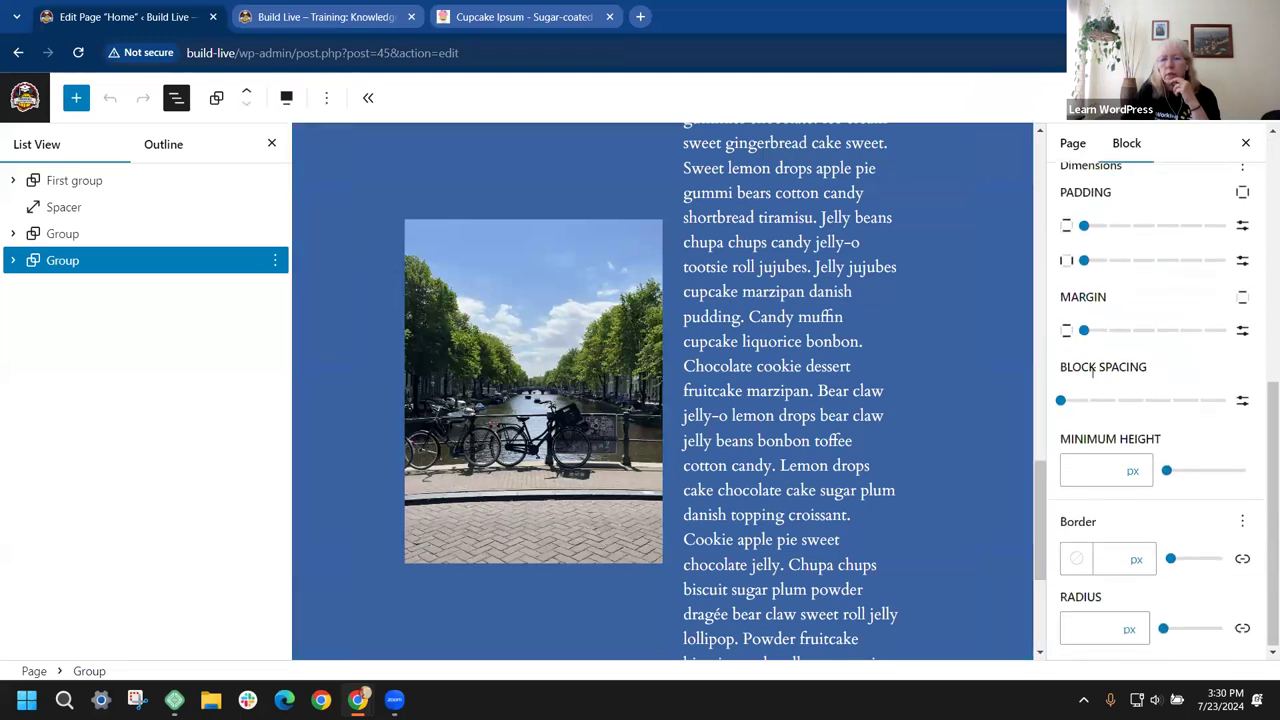
pyautogui.moveTo(1064, 402); pyautogui.dragTo(1148, 402)
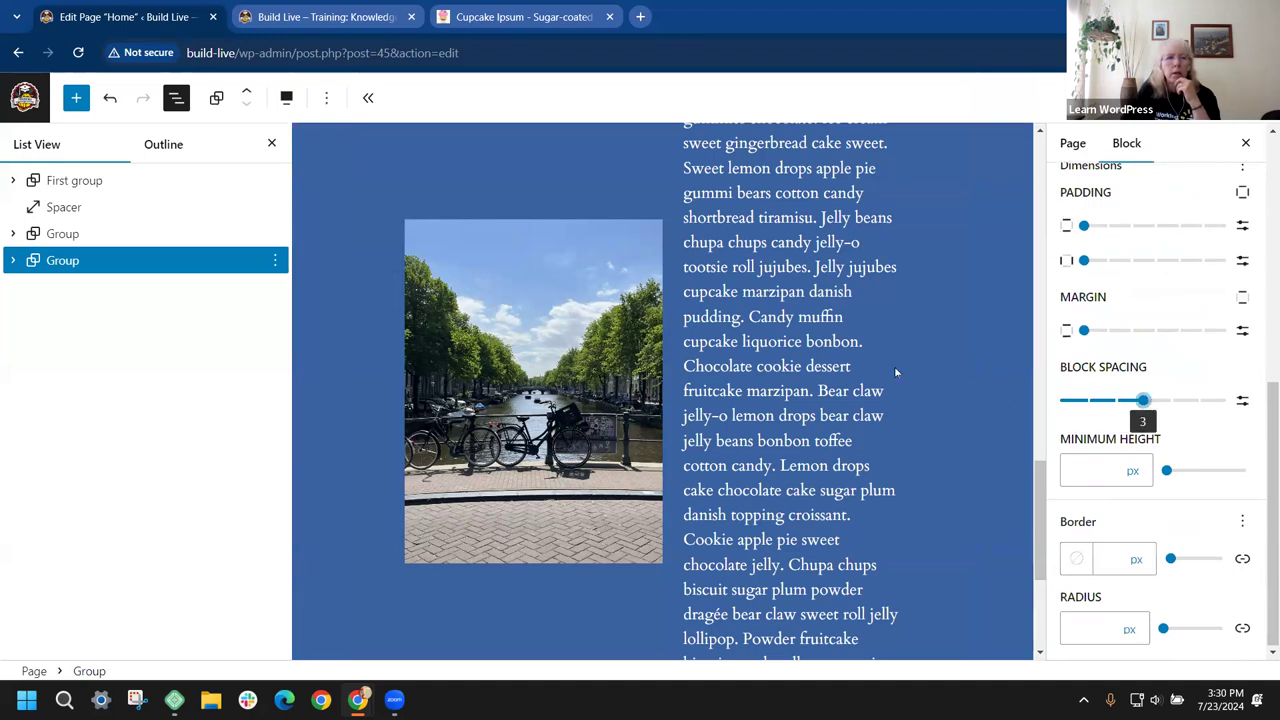
# Step: Set the Media & Text block inside the last group to full width and save the page
pyautogui.click(13, 261)
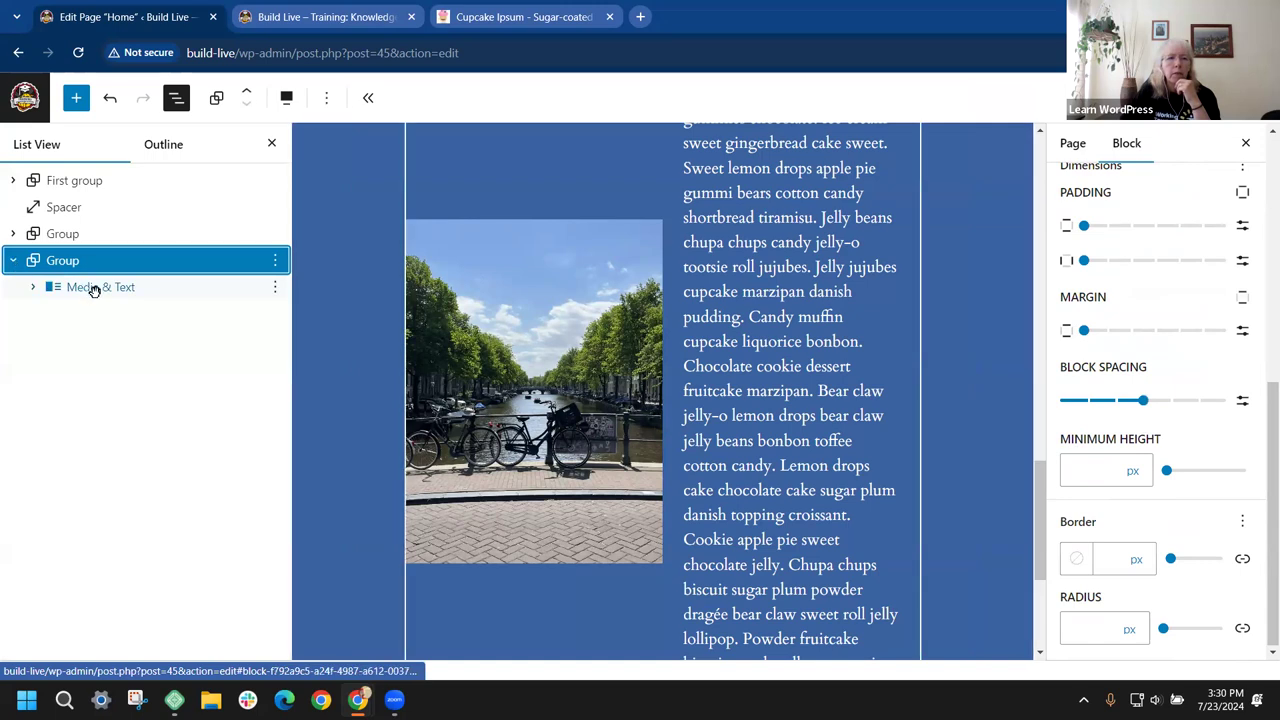
pyautogui.click(93, 290)
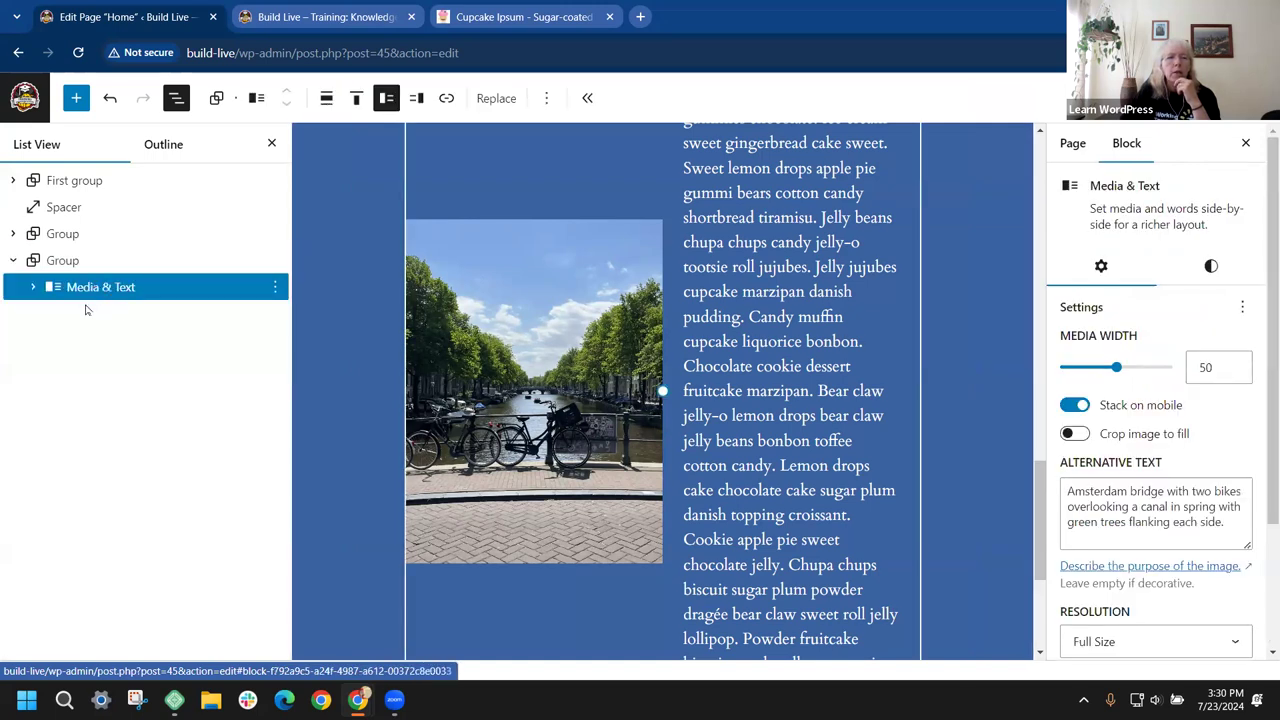
pyautogui.click(327, 104)
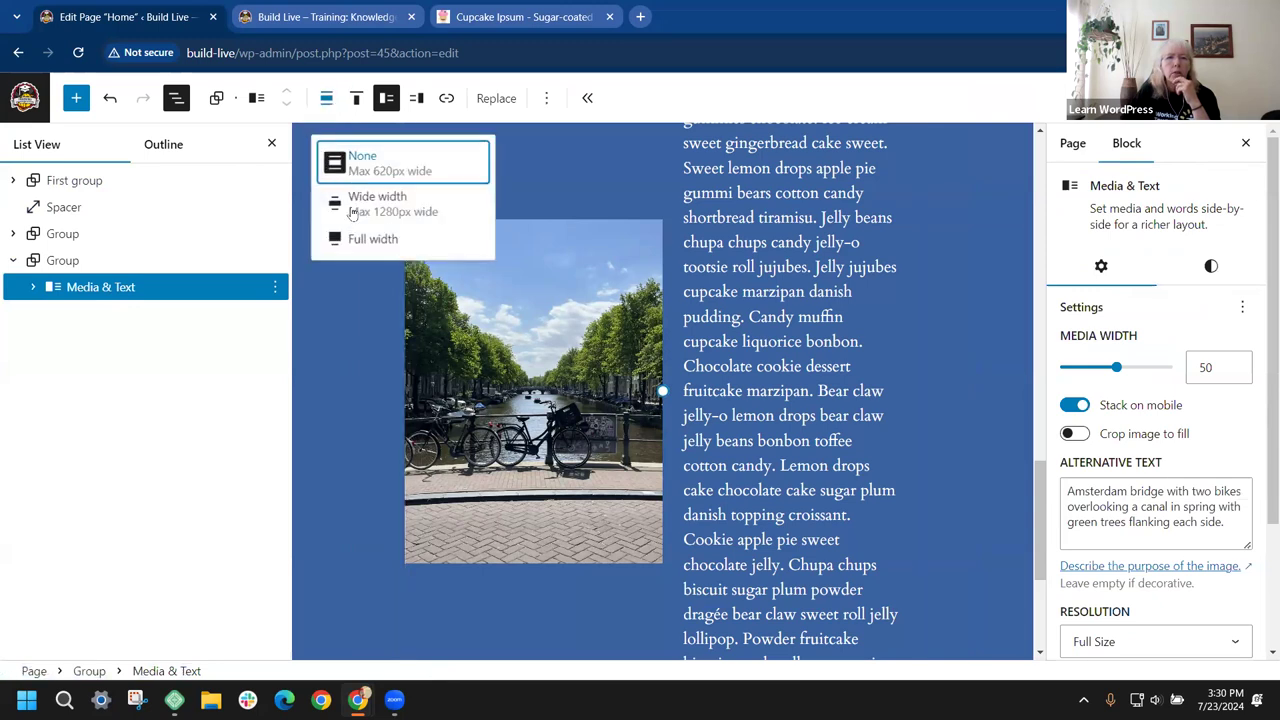
pyautogui.click(357, 240)
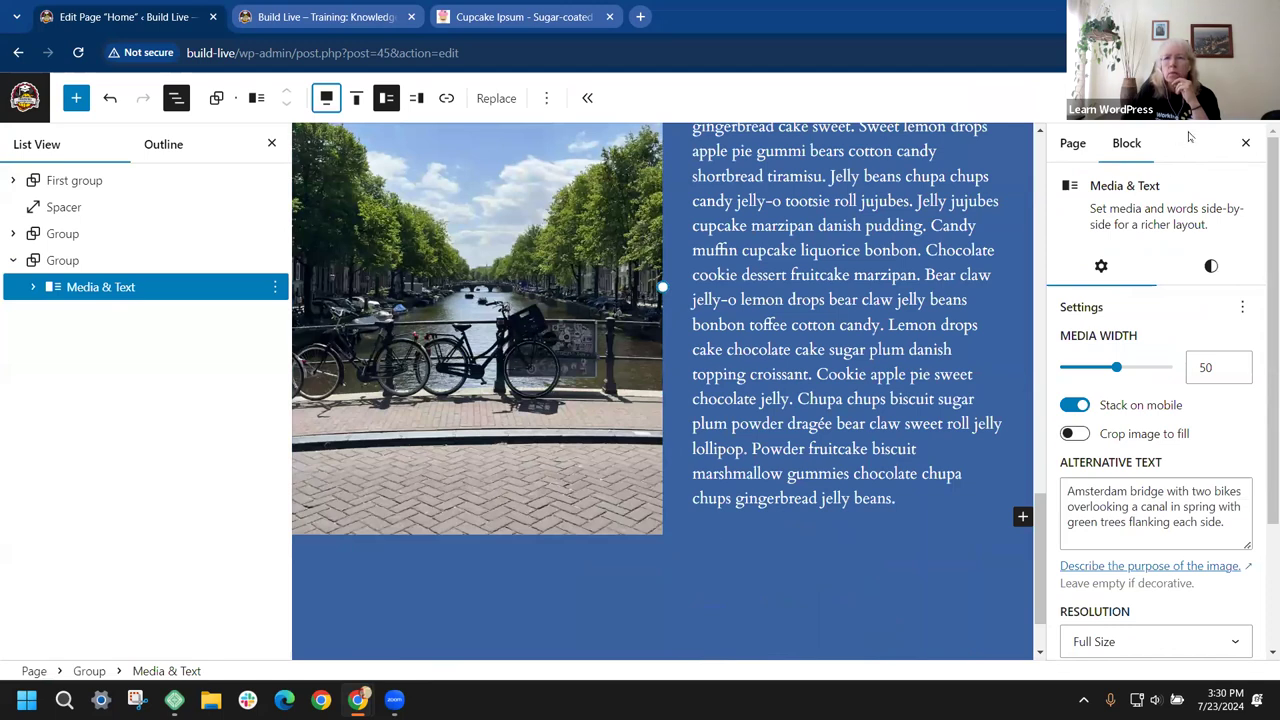
pyautogui.hotkey('ctrl', 's')
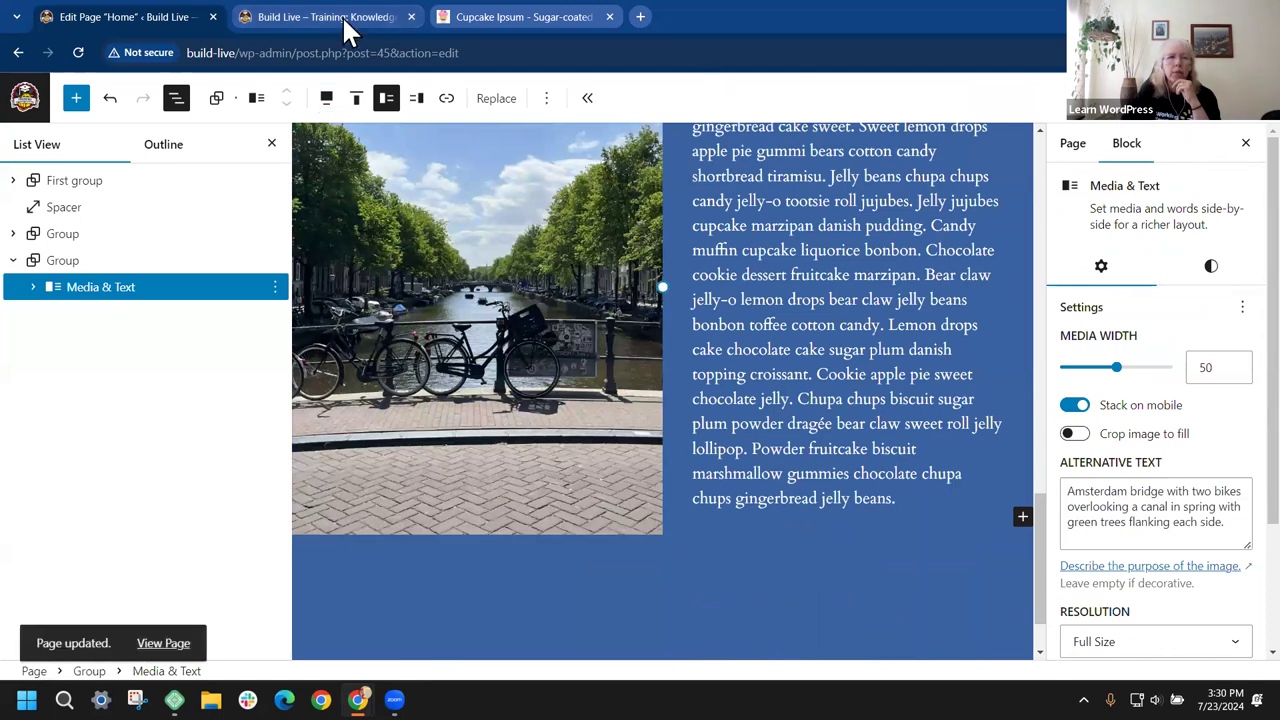
# Step: Reload the live Home page and examine the layout of the image and text in the Media & Text section
pyautogui.click(342, 15)
pyautogui.click(78, 53)
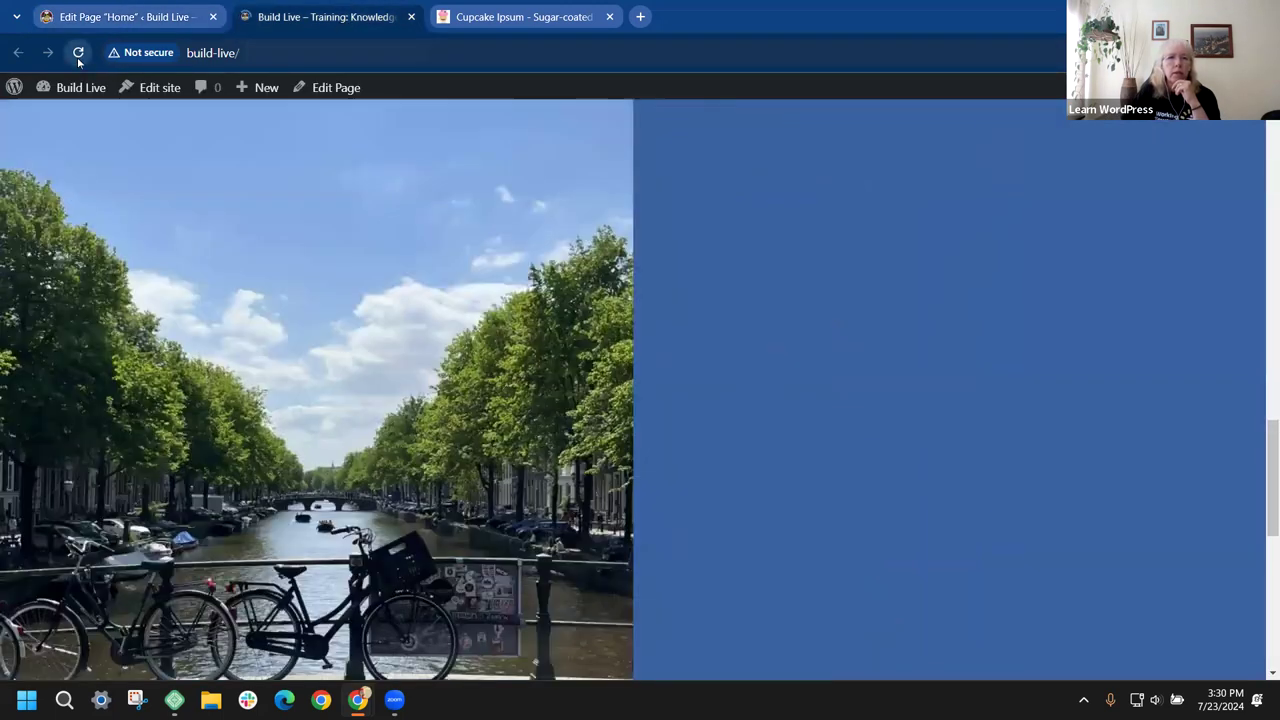
pyautogui.scroll(-6, 1192, 380)
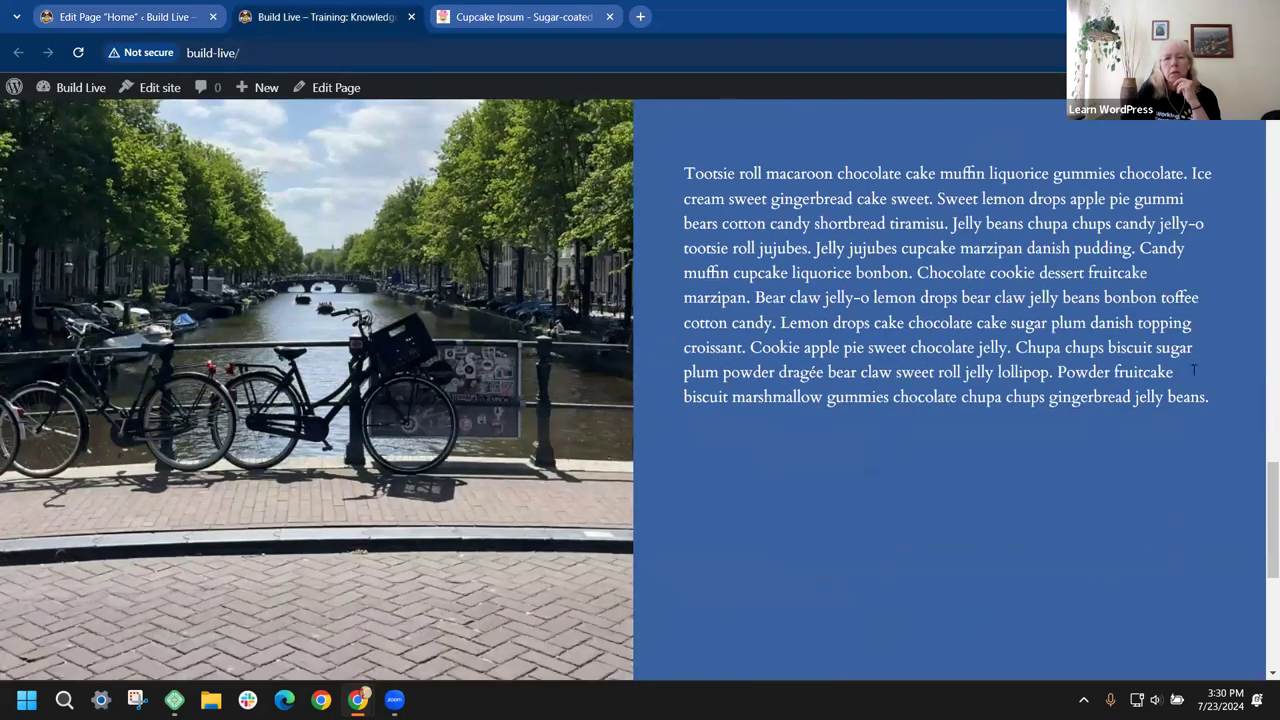
pyautogui.scroll(3, 1200, 383)
pyautogui.scroll(4, 1194, 368)
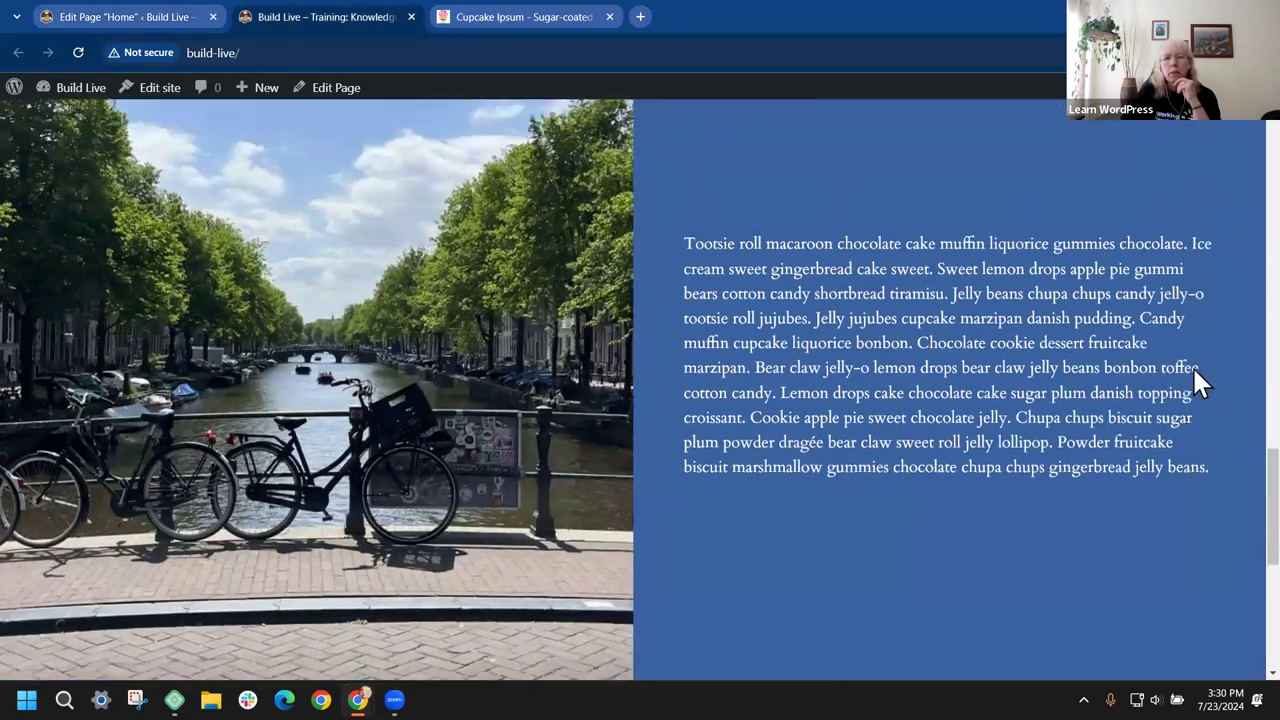
pyautogui.scroll(-3, 1194, 368)
pyautogui.scroll(3, 1195, 366)
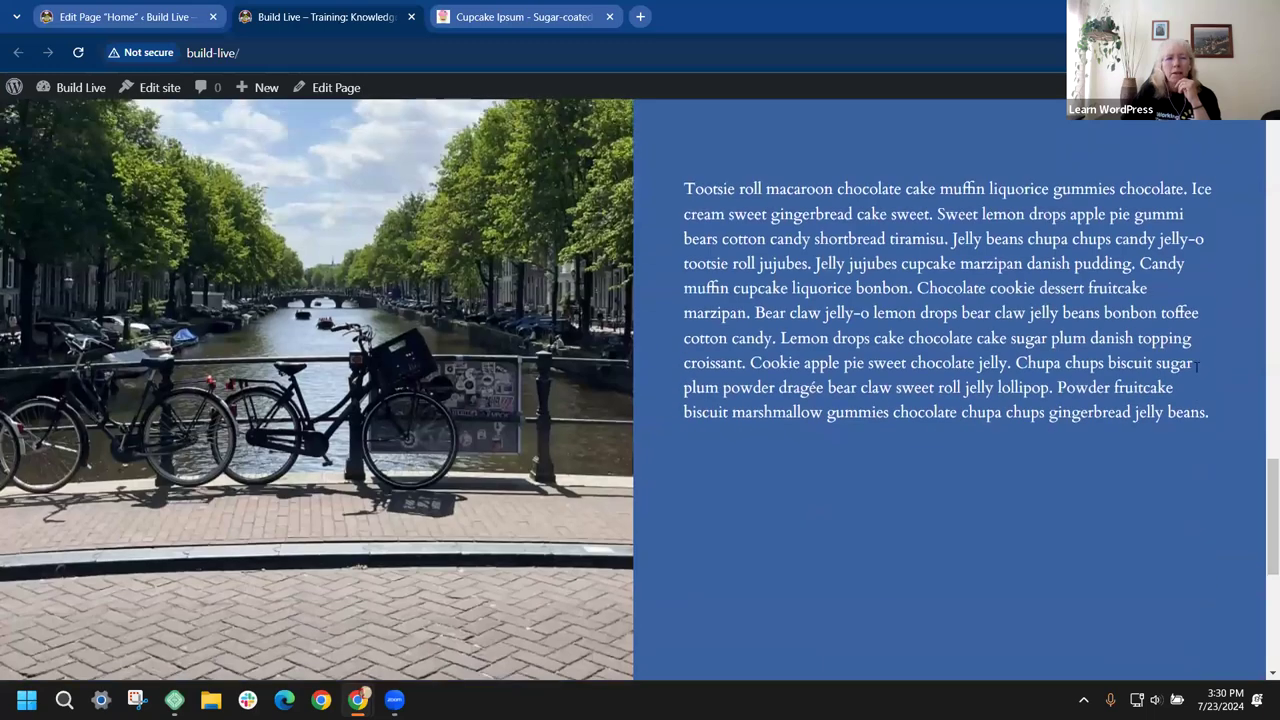
pyautogui.scroll(-3, 1189, 363)
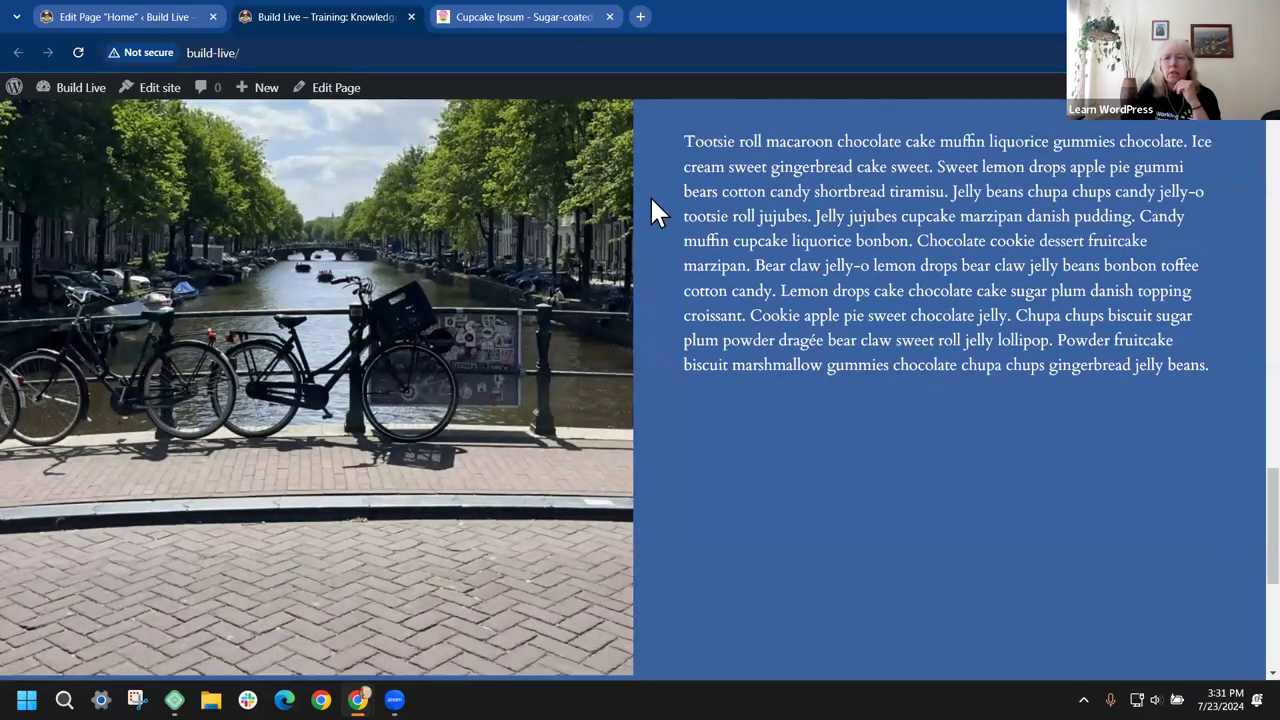
# Step: Return to the page editor, close the block list, narrow the Media & Text image to a media width of 39, and save the page
pyautogui.click(193, 18)
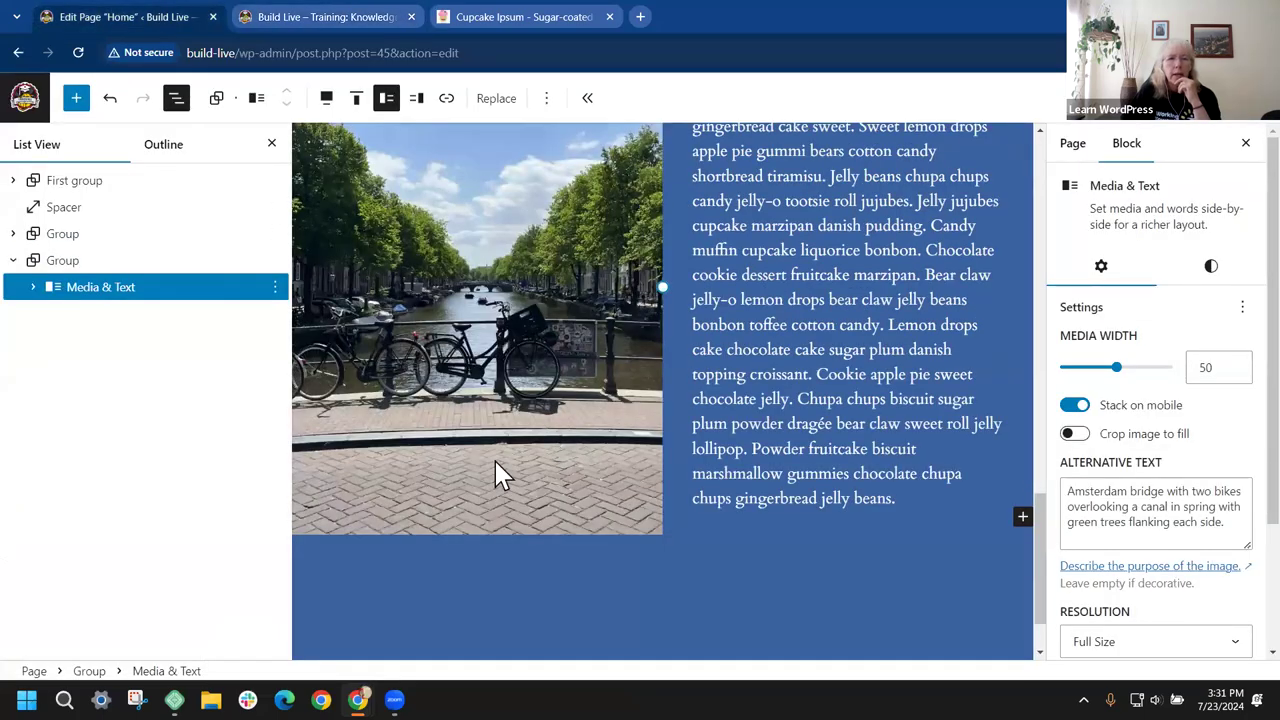
pyautogui.click(271, 144)
pyautogui.scroll(-5, 784, 432)
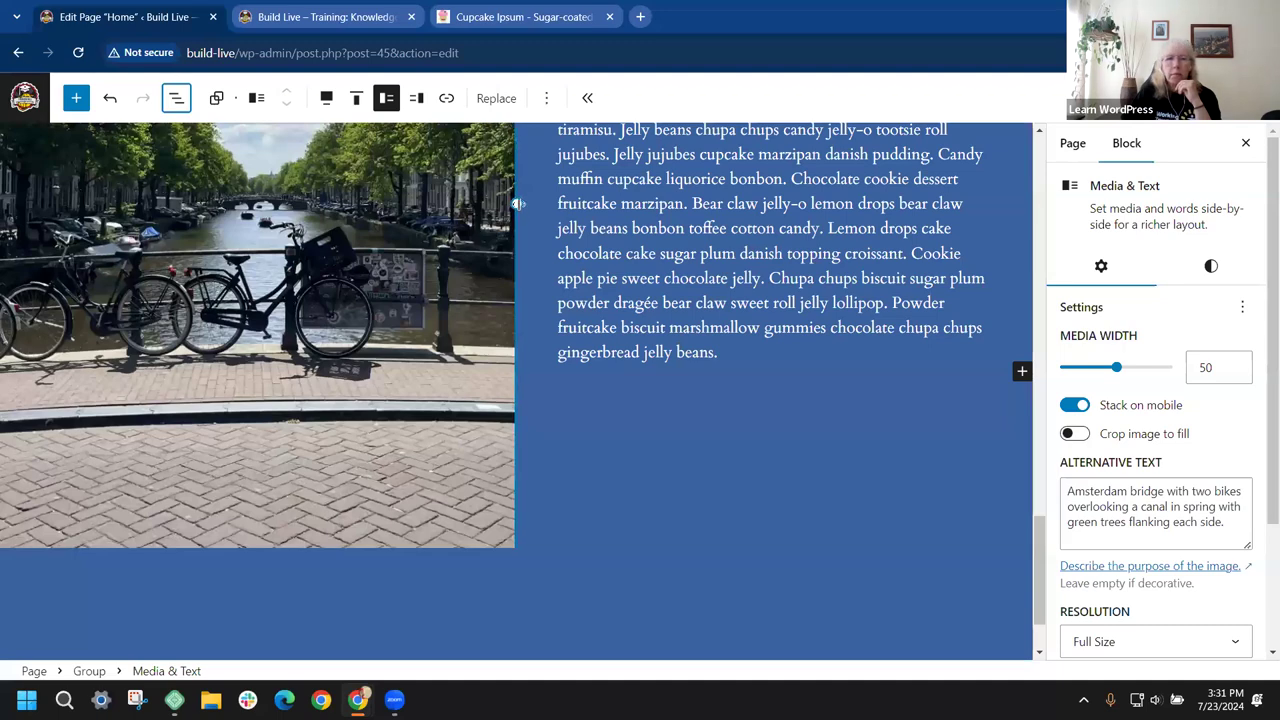
pyautogui.moveTo(517, 204); pyautogui.dragTo(411, 195)
pyautogui.moveTo(393, 186); pyautogui.dragTo(412, 188)
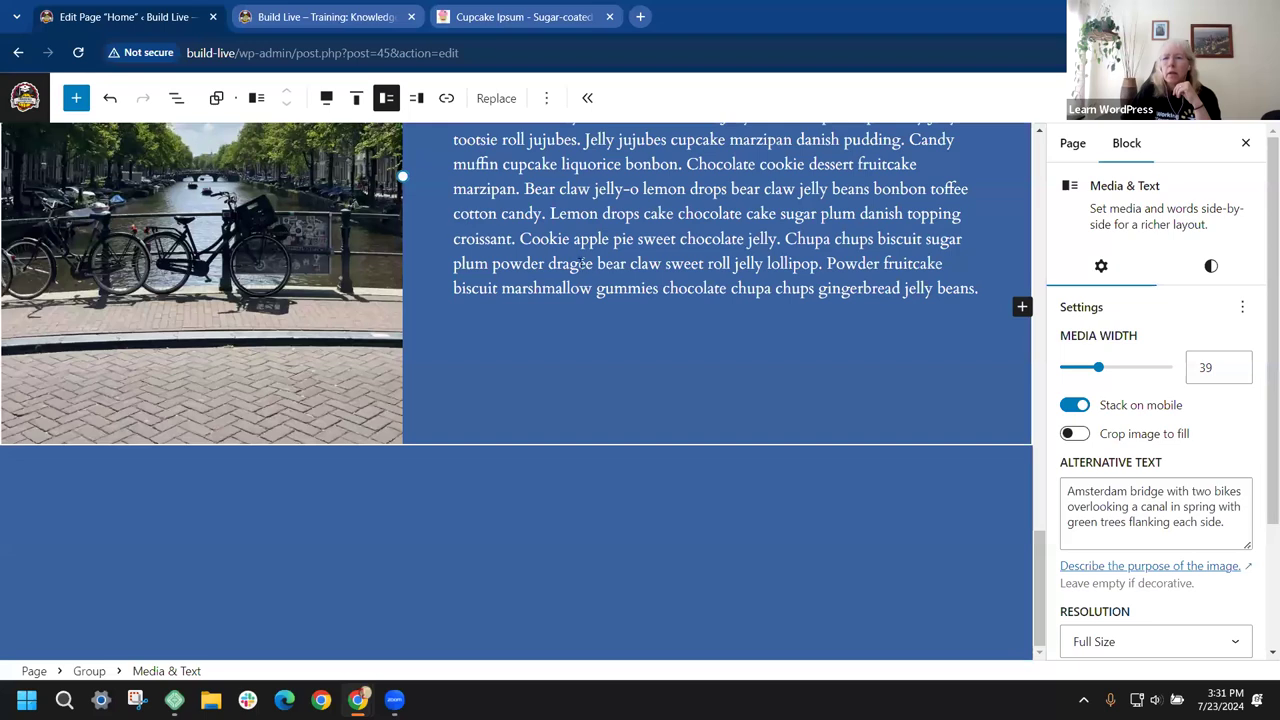
pyautogui.hotkey('ctrl', 's')
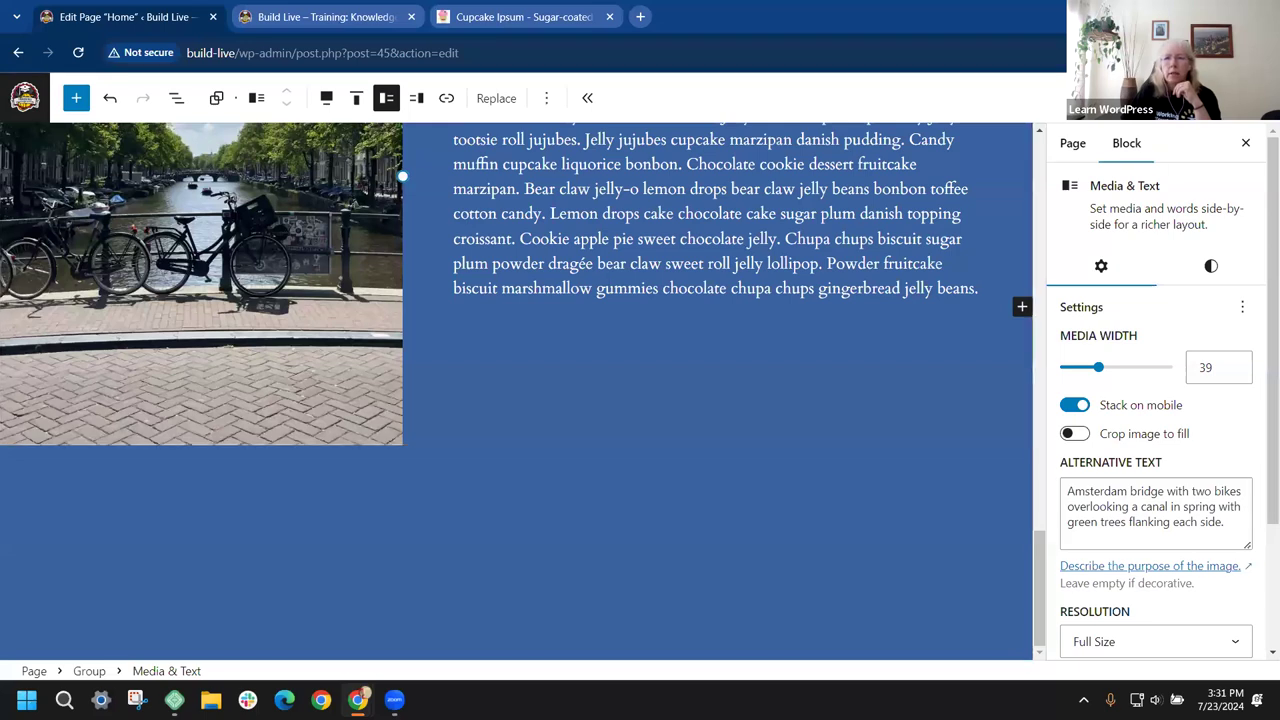
# Step: Refresh the published Home page and check the narrowed image beside its text and the spacing around the section
pyautogui.click(379, 16)
pyautogui.click(79, 48)
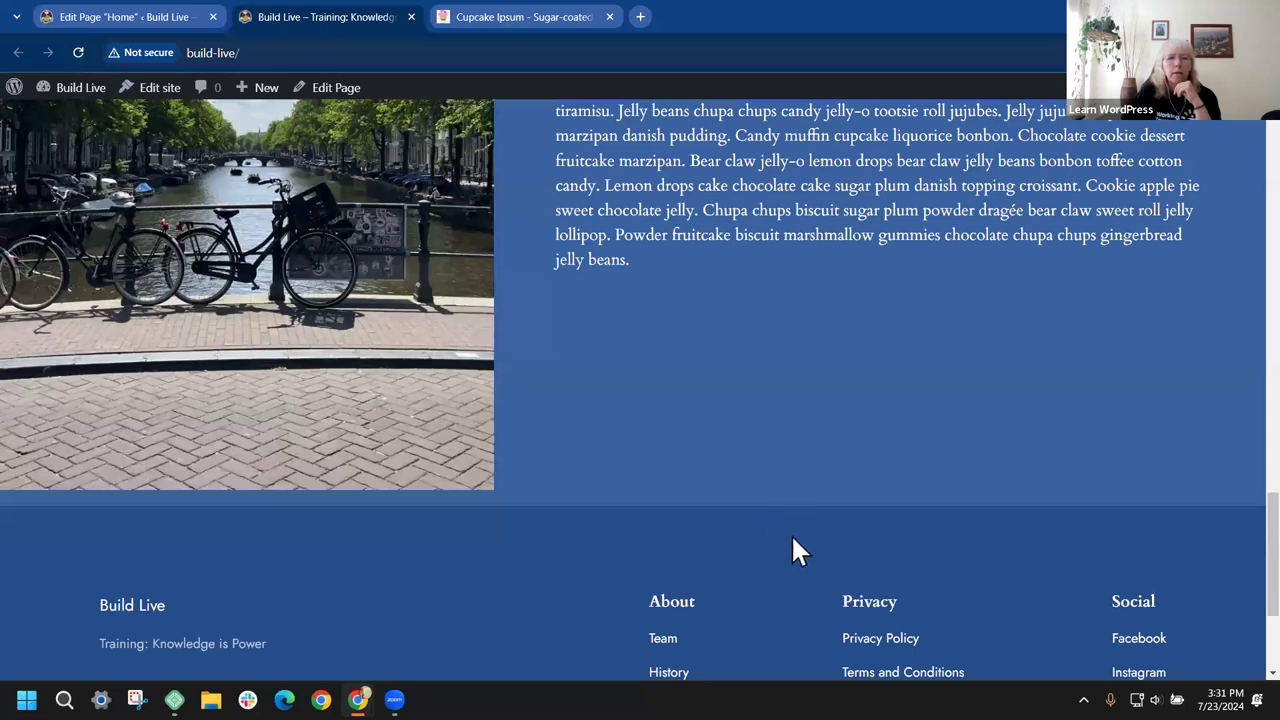
pyautogui.scroll(4, 795, 536)
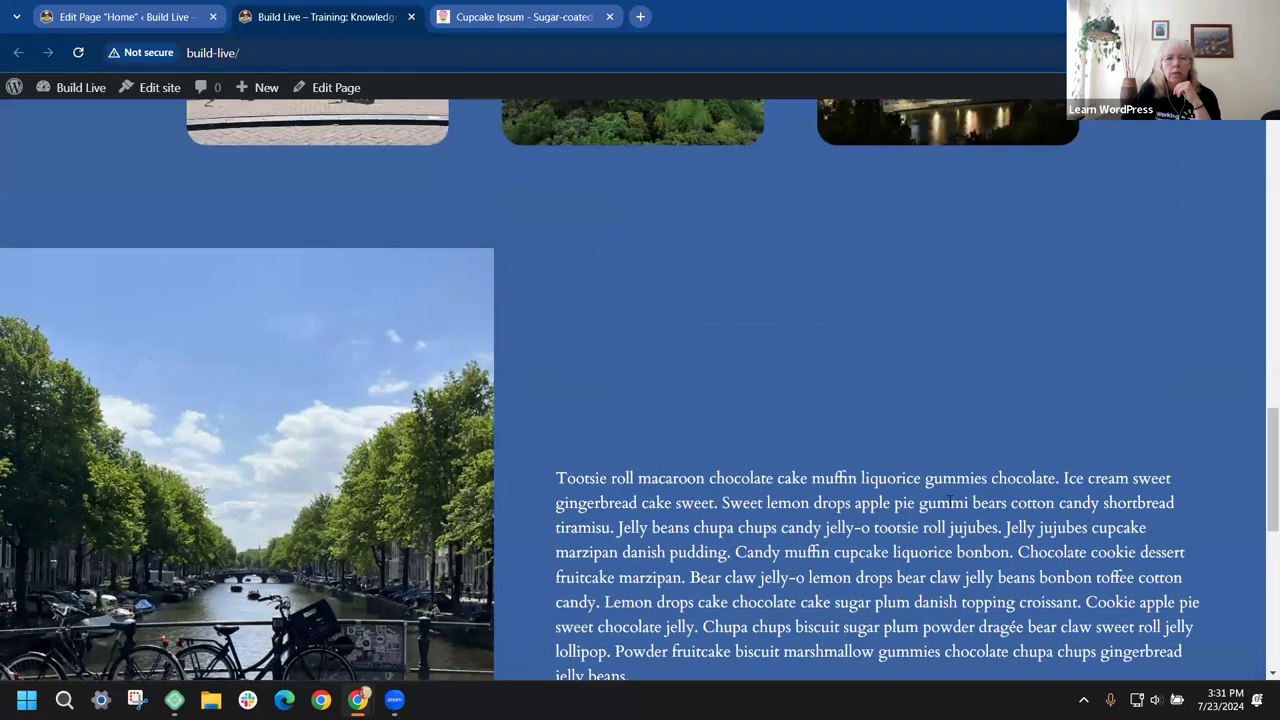
pyautogui.scroll(-3, 951, 498)
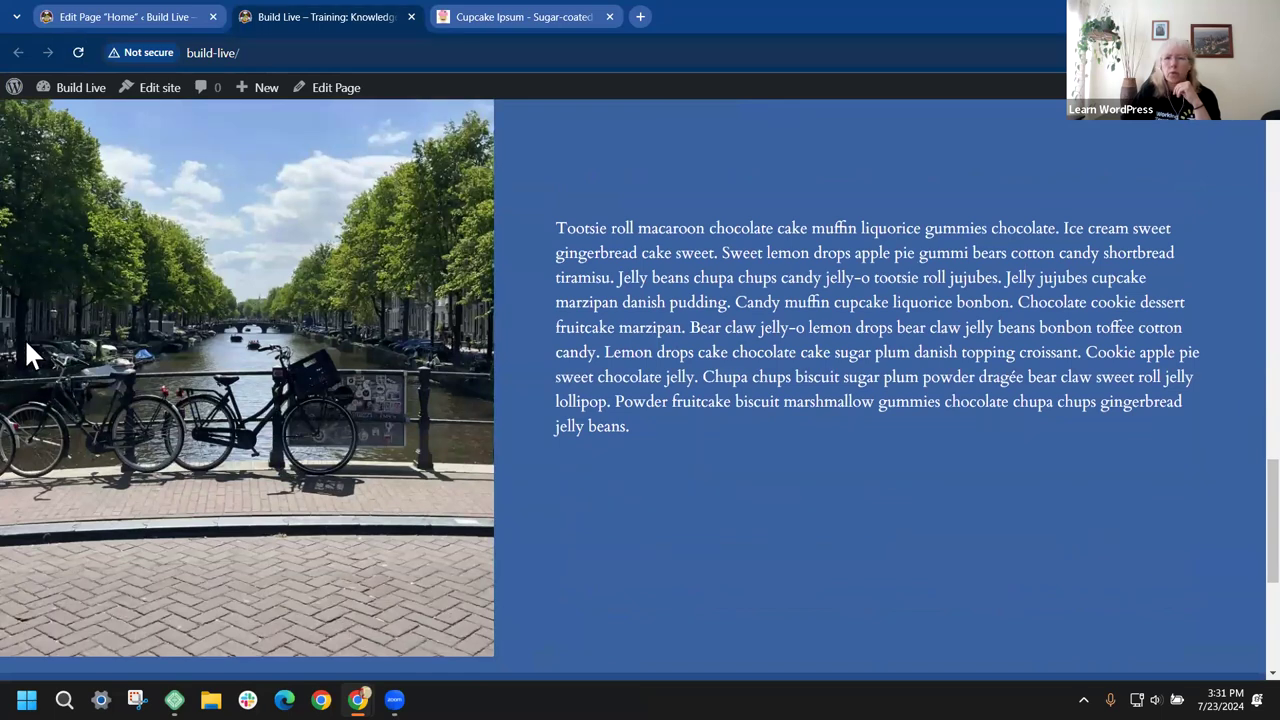
# Step: In the Home page editor, set the Media & Text block's horizontal padding to 4 and save the page
pyautogui.click(162, 14)
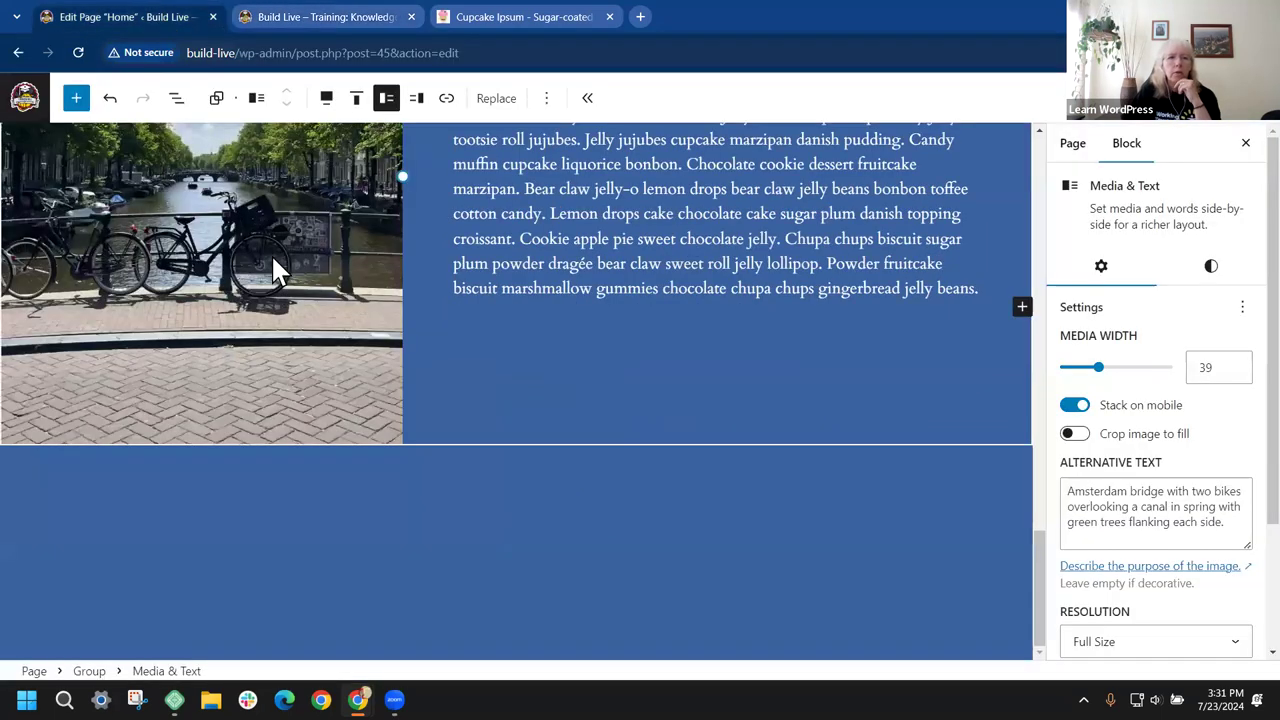
pyautogui.click(175, 98)
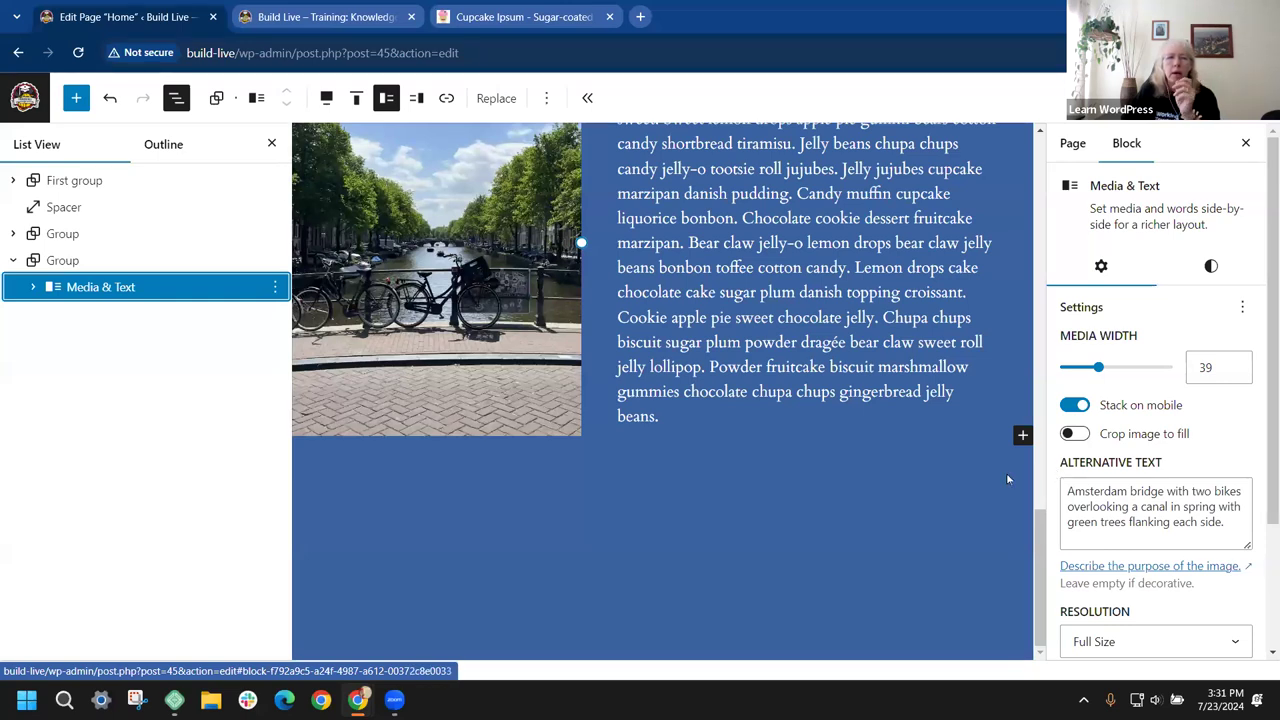
pyautogui.click(1212, 268)
pyautogui.scroll(-2, 1186, 414)
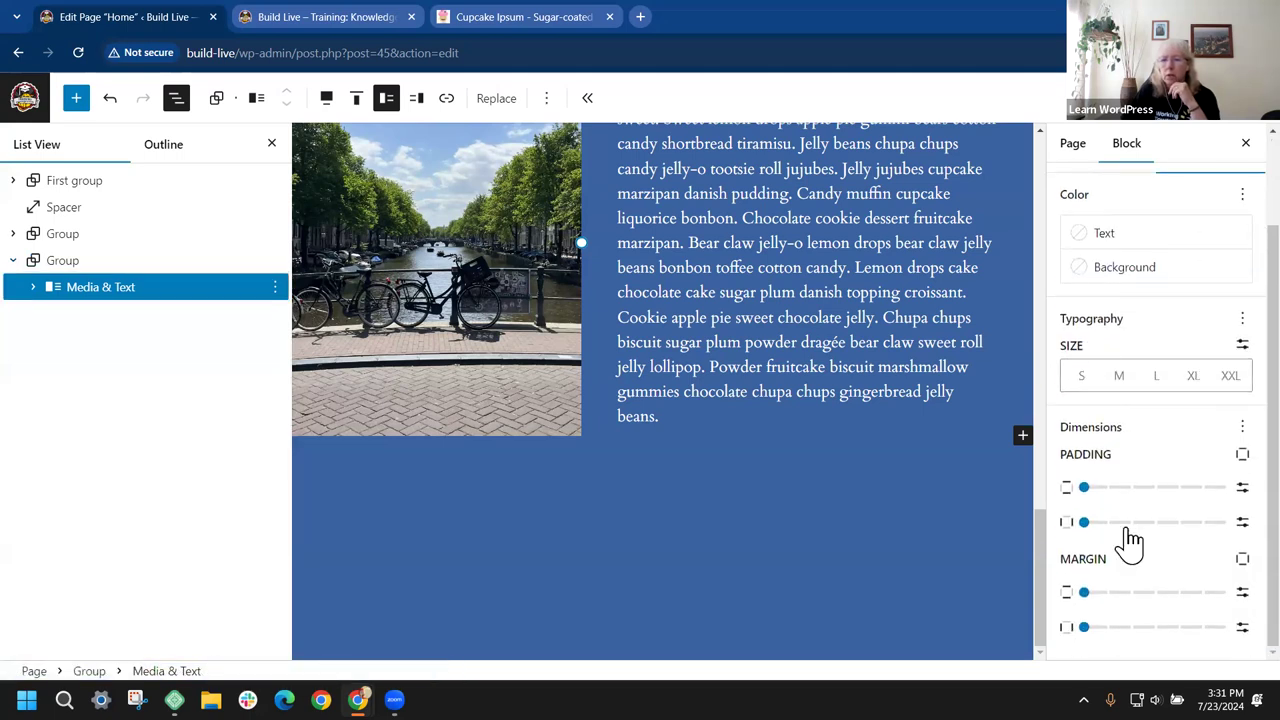
pyautogui.click(1175, 522)
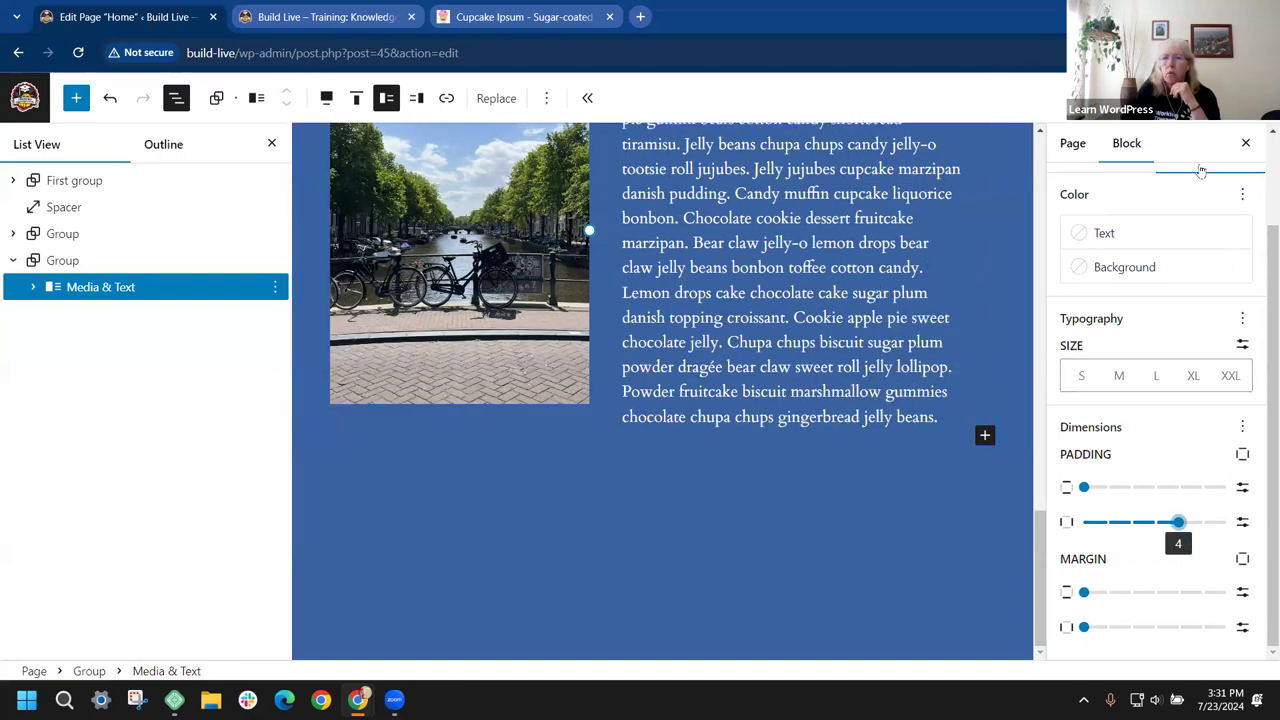
pyautogui.click(1190, 98)
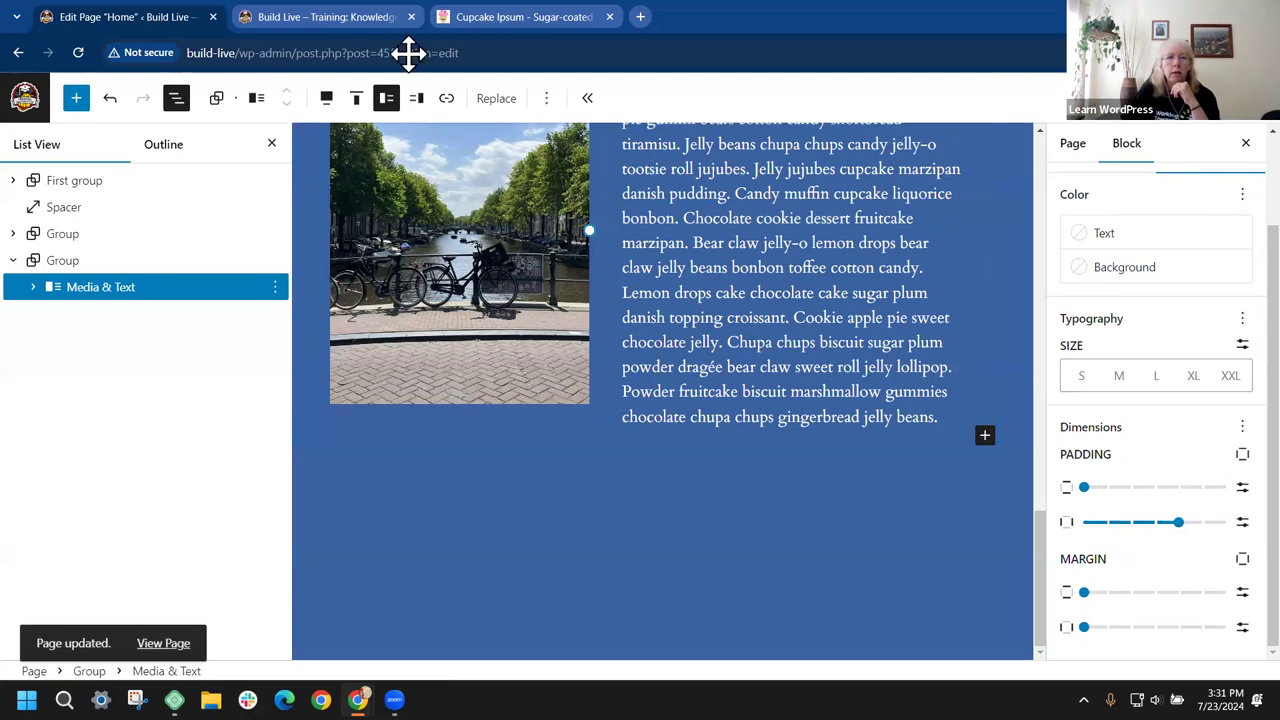
# Step: Reload the live Build Live page and inspect the spacing around the canal image and its text
pyautogui.click(352, 18)
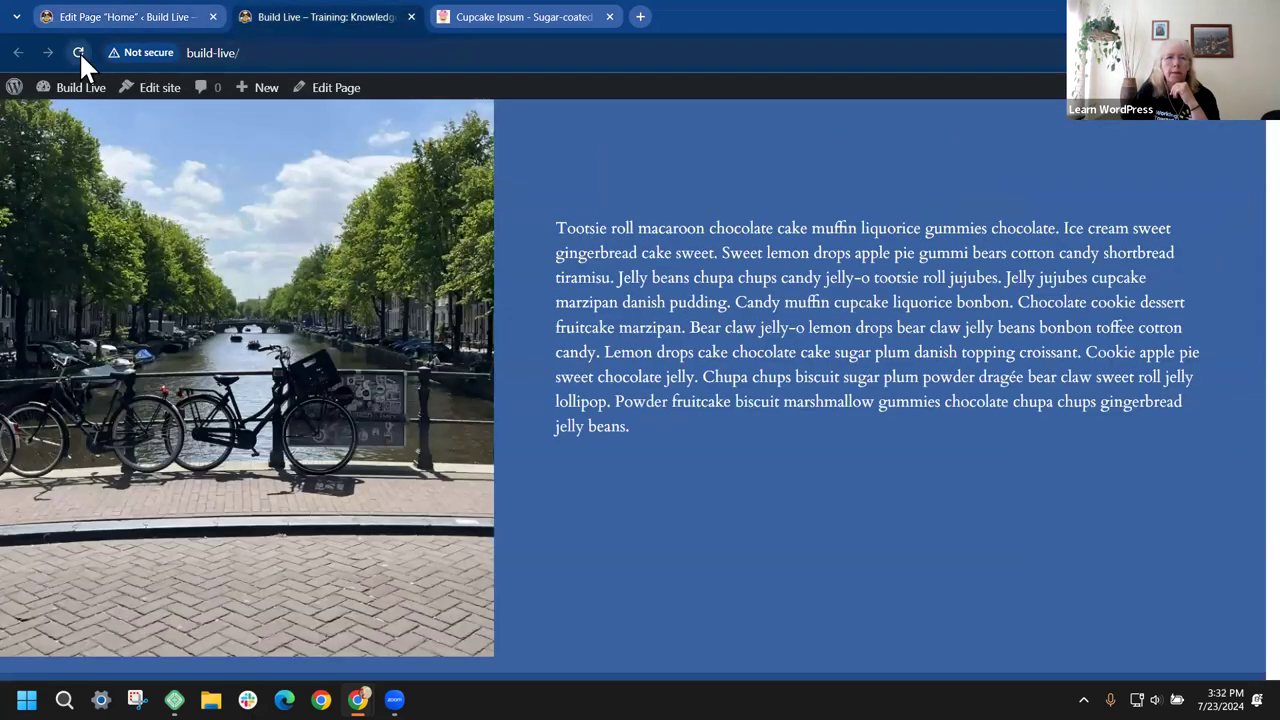
pyautogui.click(79, 52)
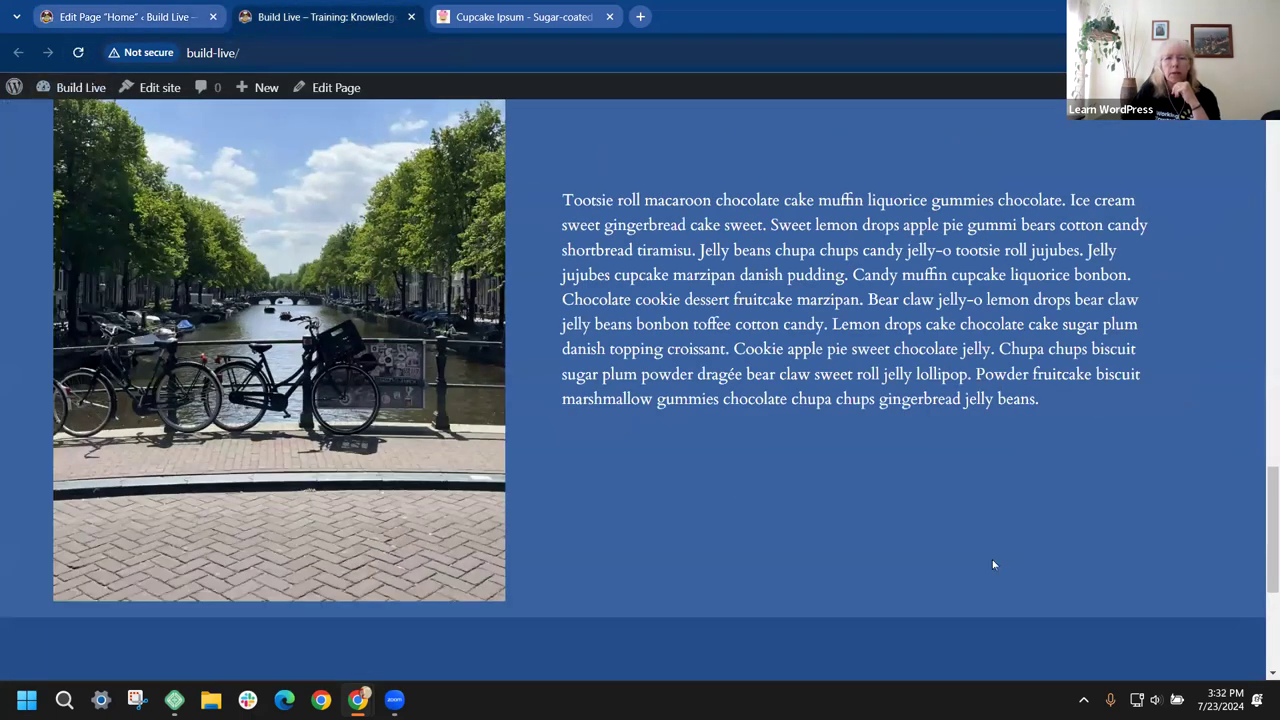
pyautogui.scroll(-2, 996, 553)
pyautogui.scroll(5, 995, 549)
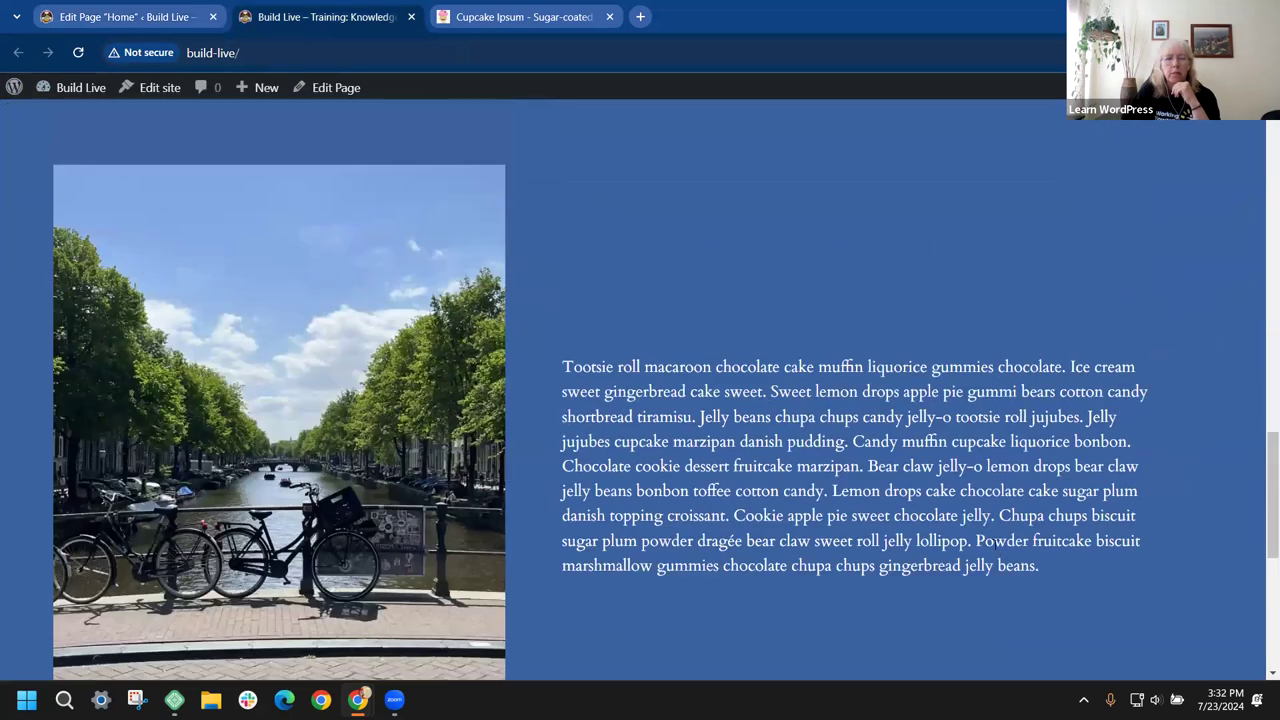
pyautogui.scroll(-3, 997, 552)
# Step: Back in the page editor, narrow the canal image slightly within the Media & Text block and save the page
pyautogui.click(164, 14)
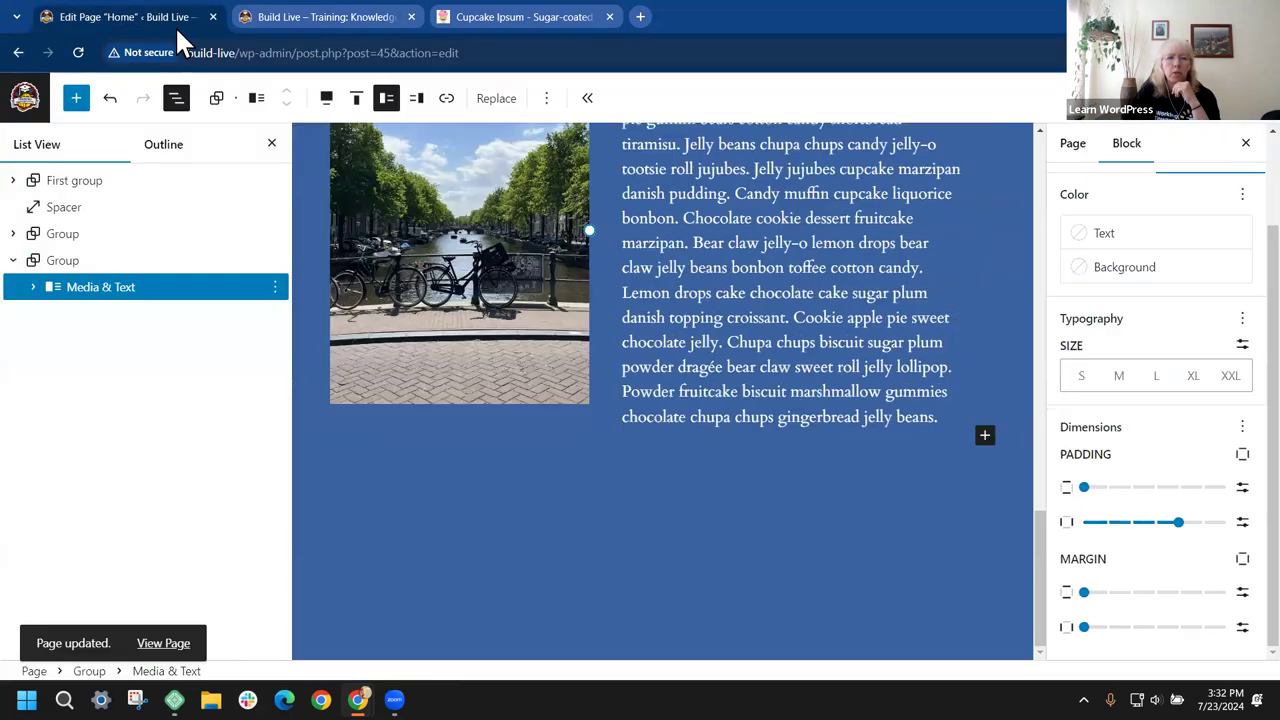
pyautogui.scroll(1, 552, 390)
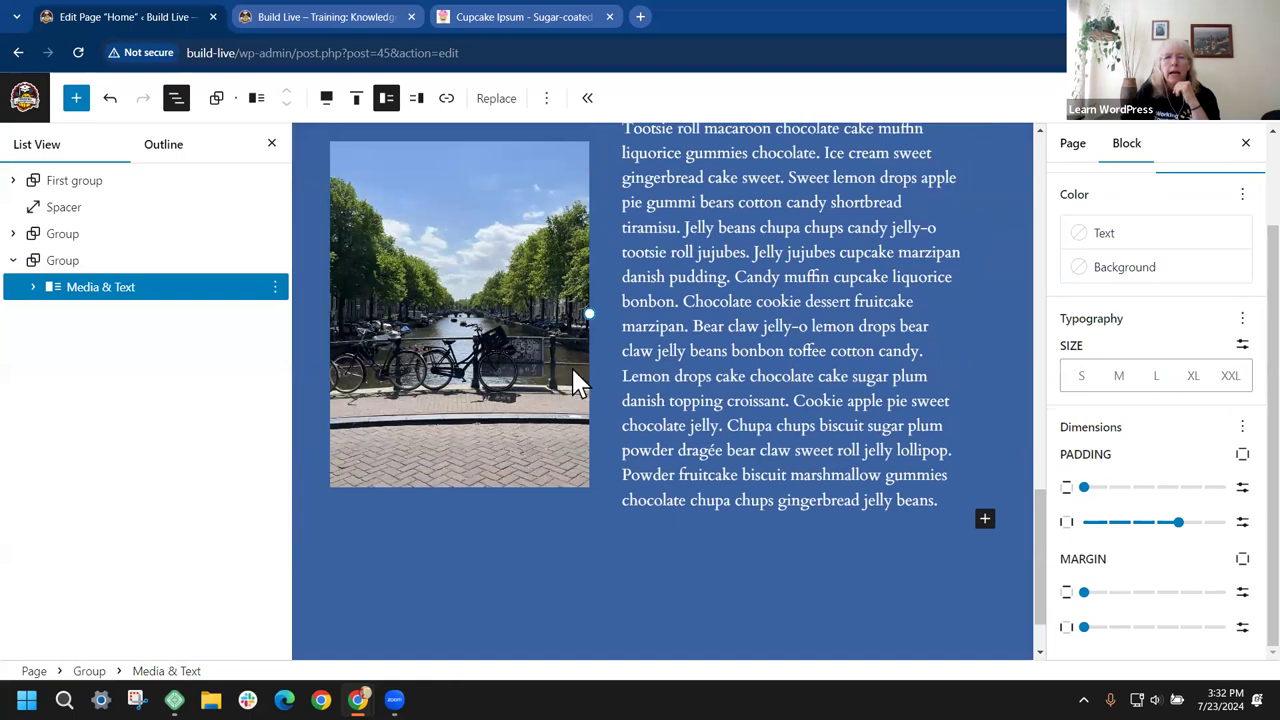
pyautogui.moveTo(592, 318); pyautogui.dragTo(564, 316)
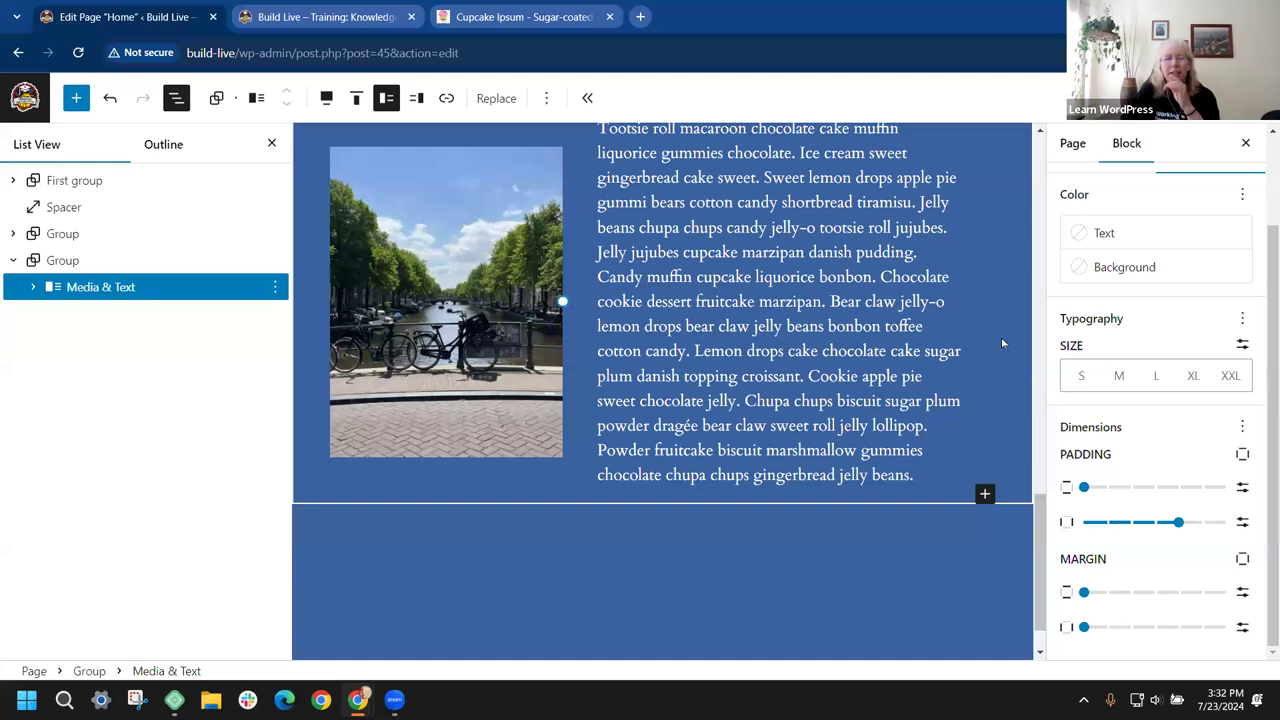
pyautogui.hotkey('ctrl', 's')
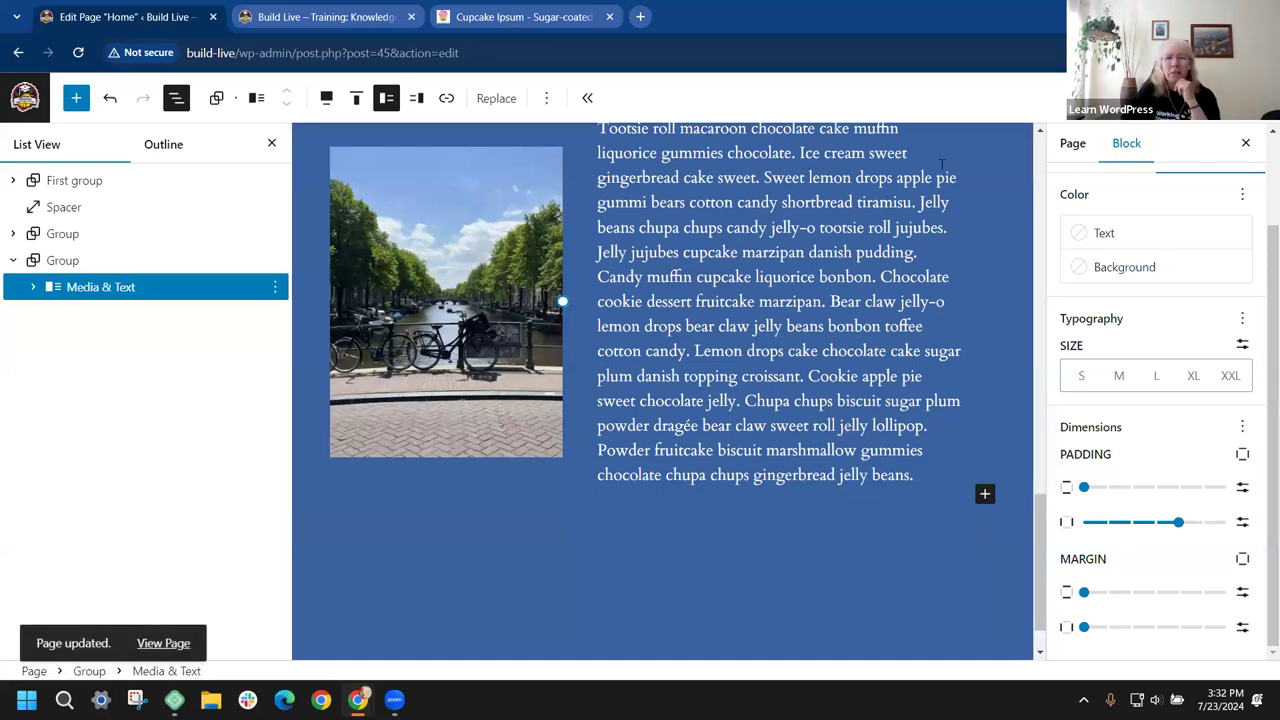
# Step: Hide the list view, reduce the canal image to a media width of about 26, and show the block settings
pyautogui.click(271, 145)
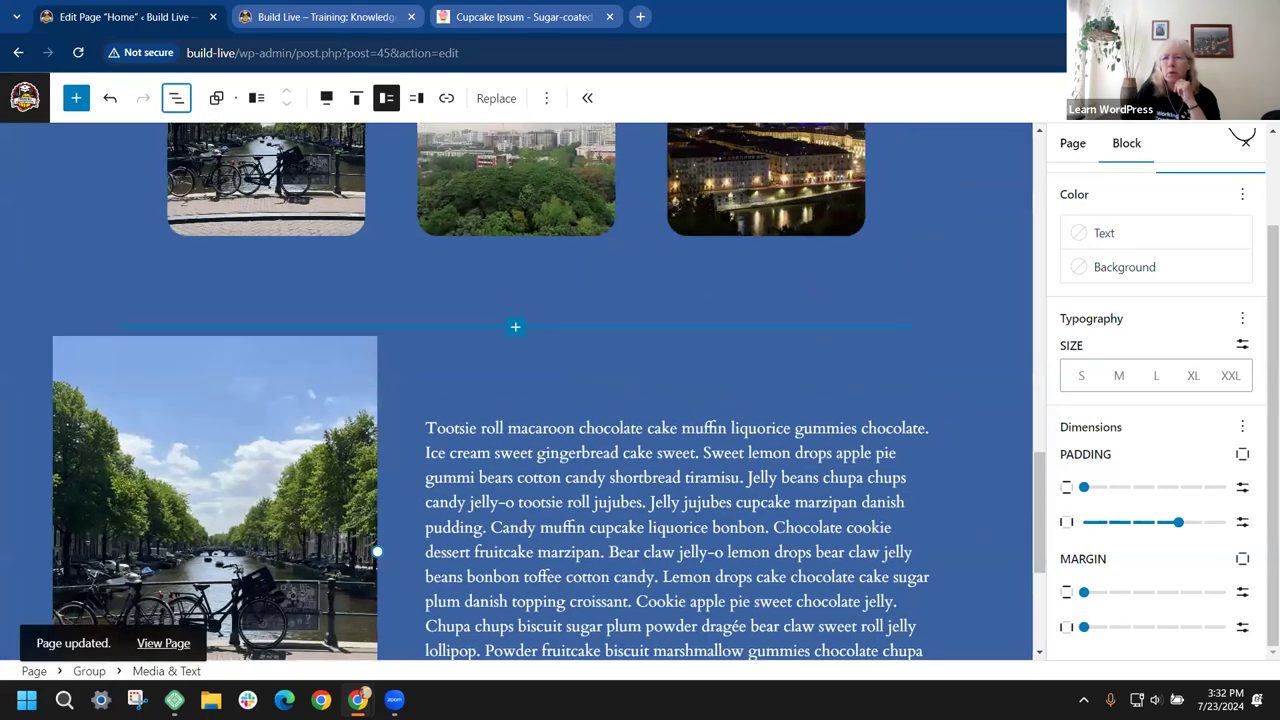
pyautogui.click(1245, 141)
pyautogui.scroll(-3, 1100, 365)
pyautogui.scroll(-2, 1150, 345)
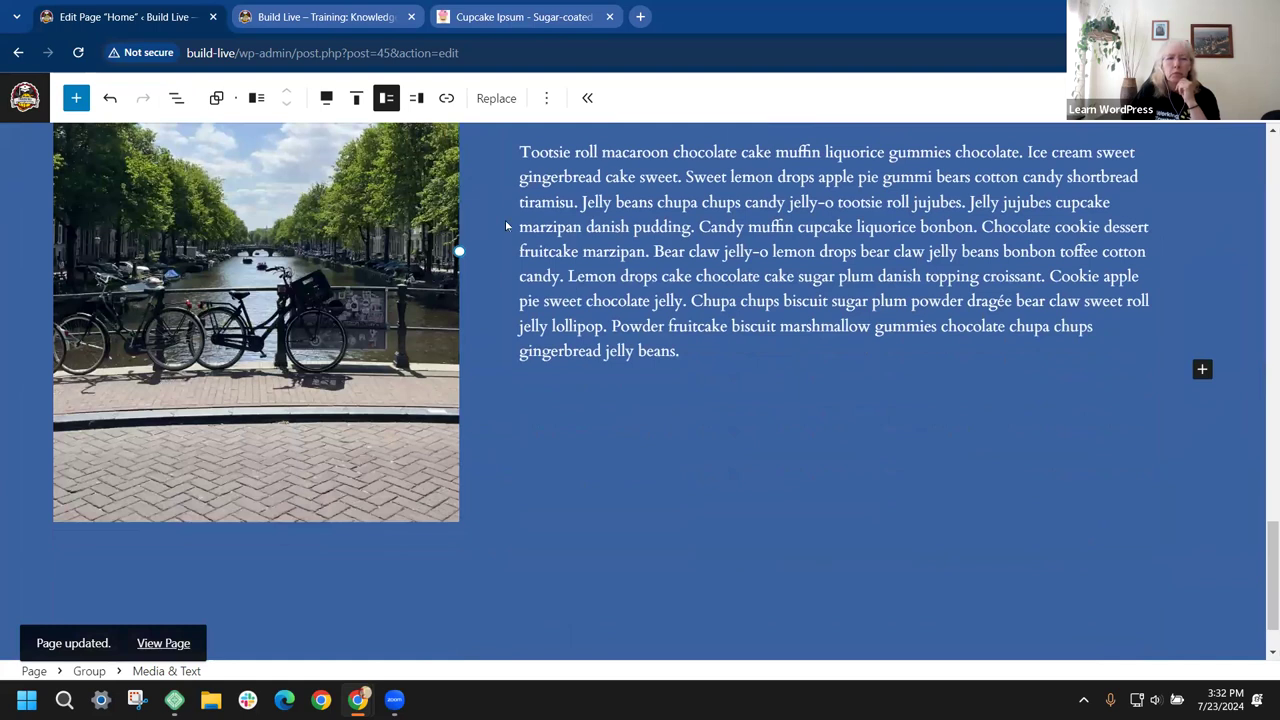
pyautogui.moveTo(459, 251); pyautogui.dragTo(378, 238)
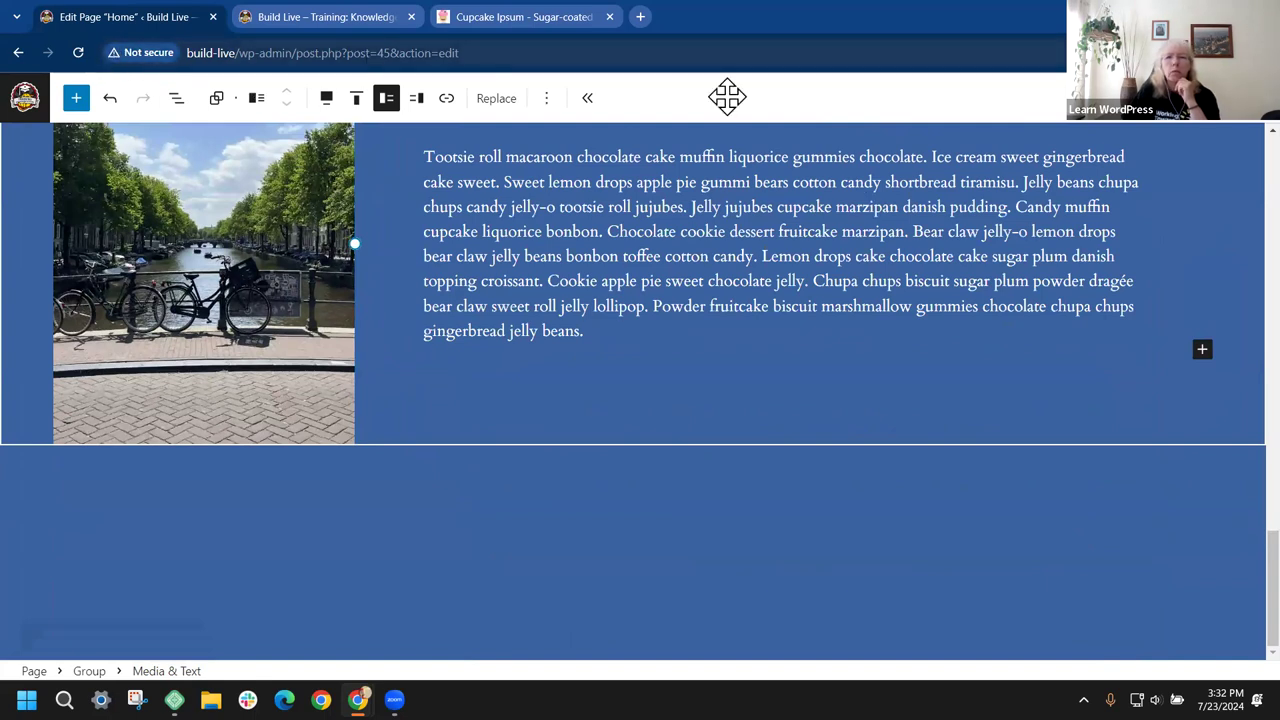
pyautogui.click(1222, 100)
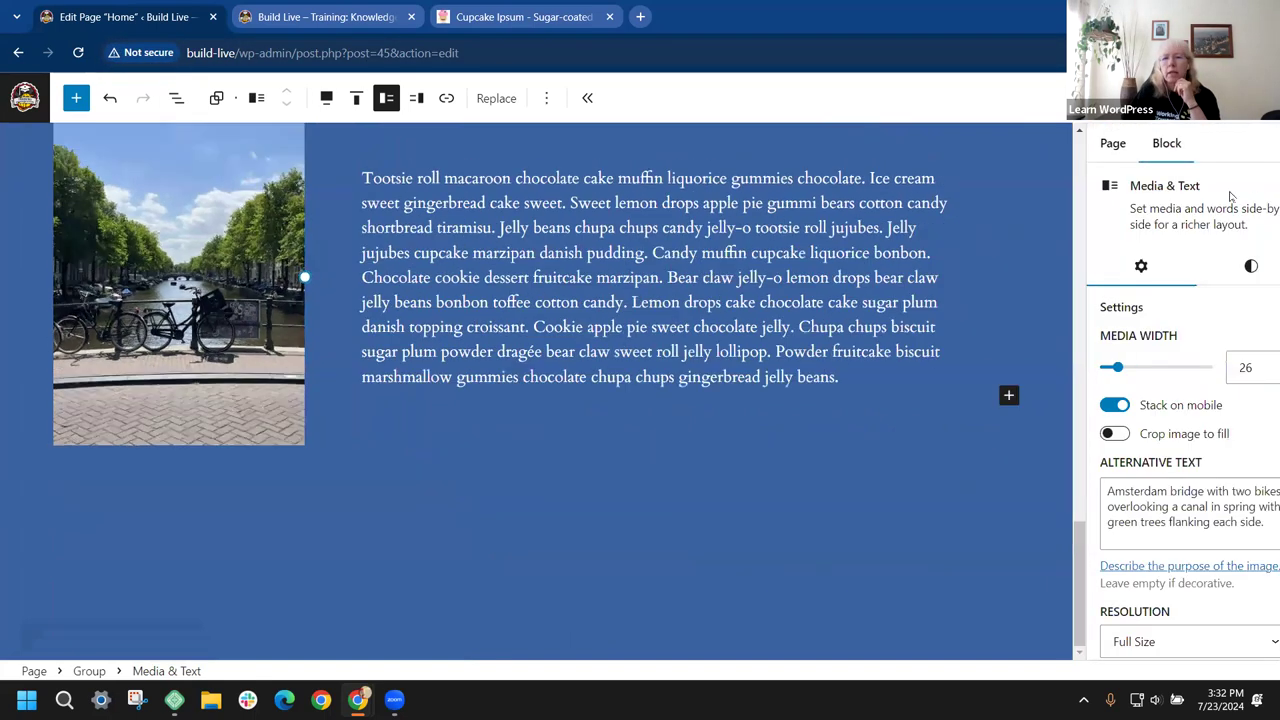
# Step: Try the Medium and Thumbnail resolutions for the canal image and return it to Full Size
pyautogui.scroll(-2, 1163, 357)
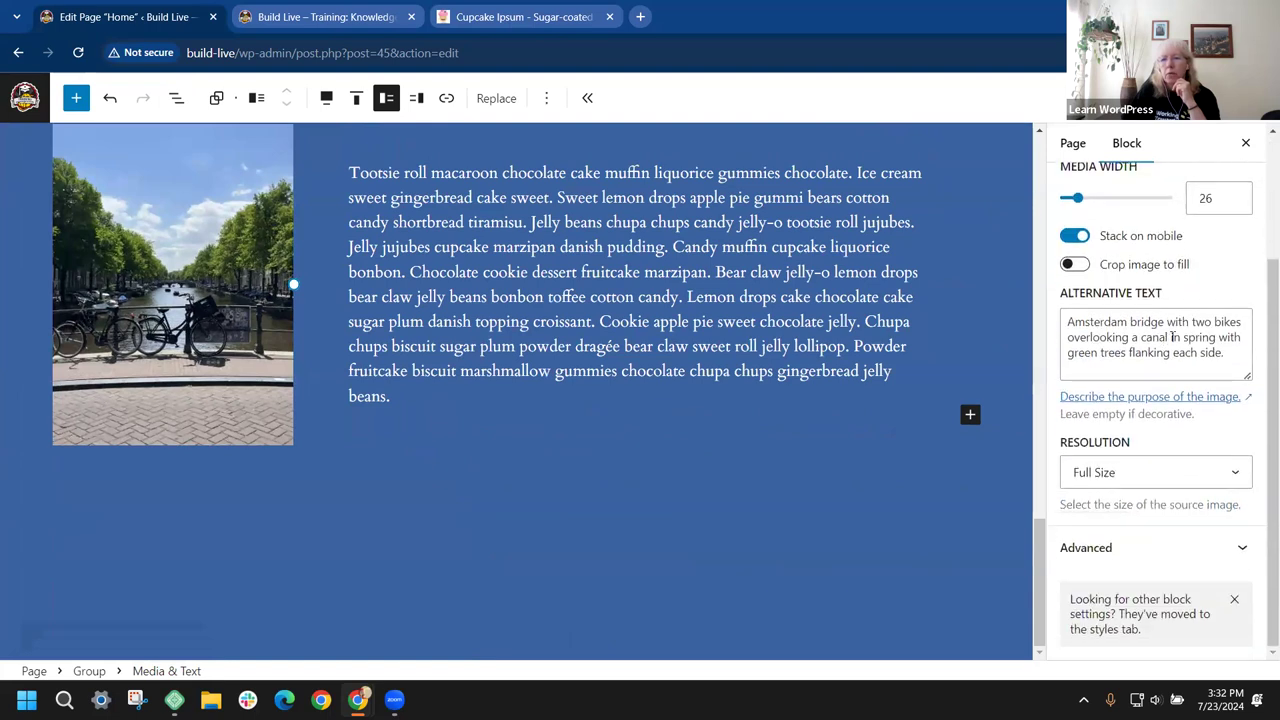
pyautogui.click(1240, 479)
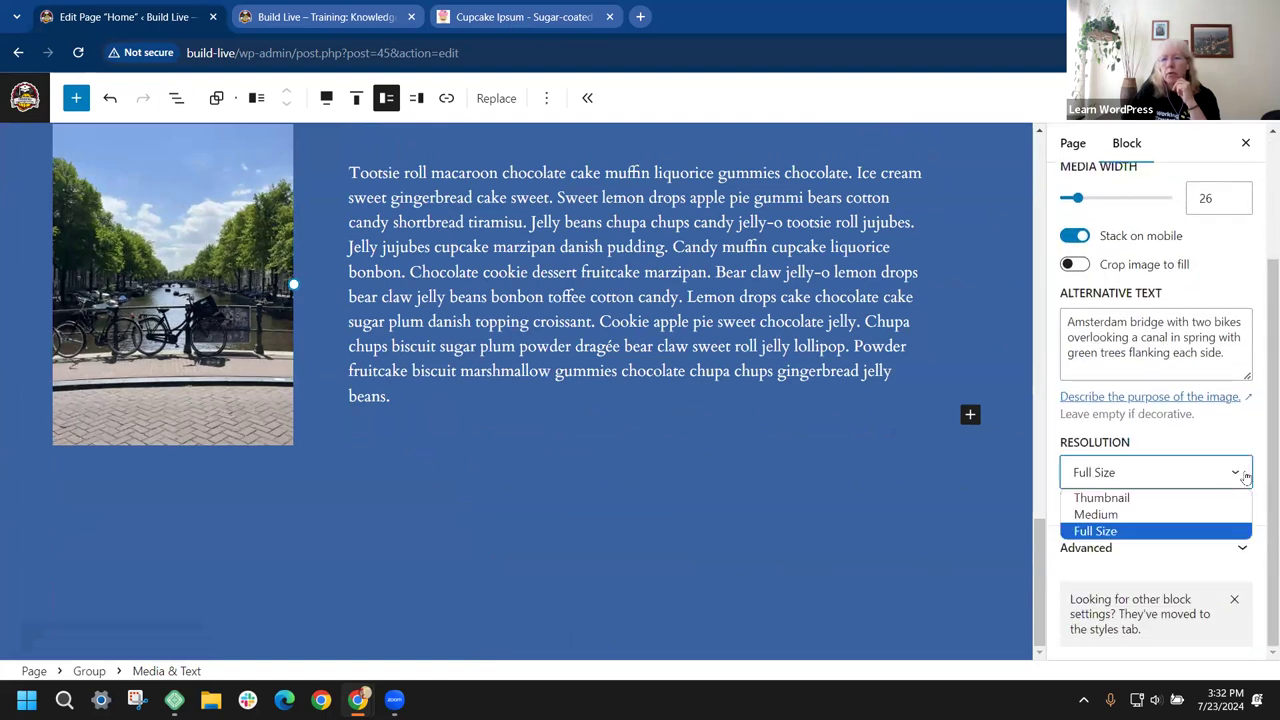
pyautogui.click(1117, 515)
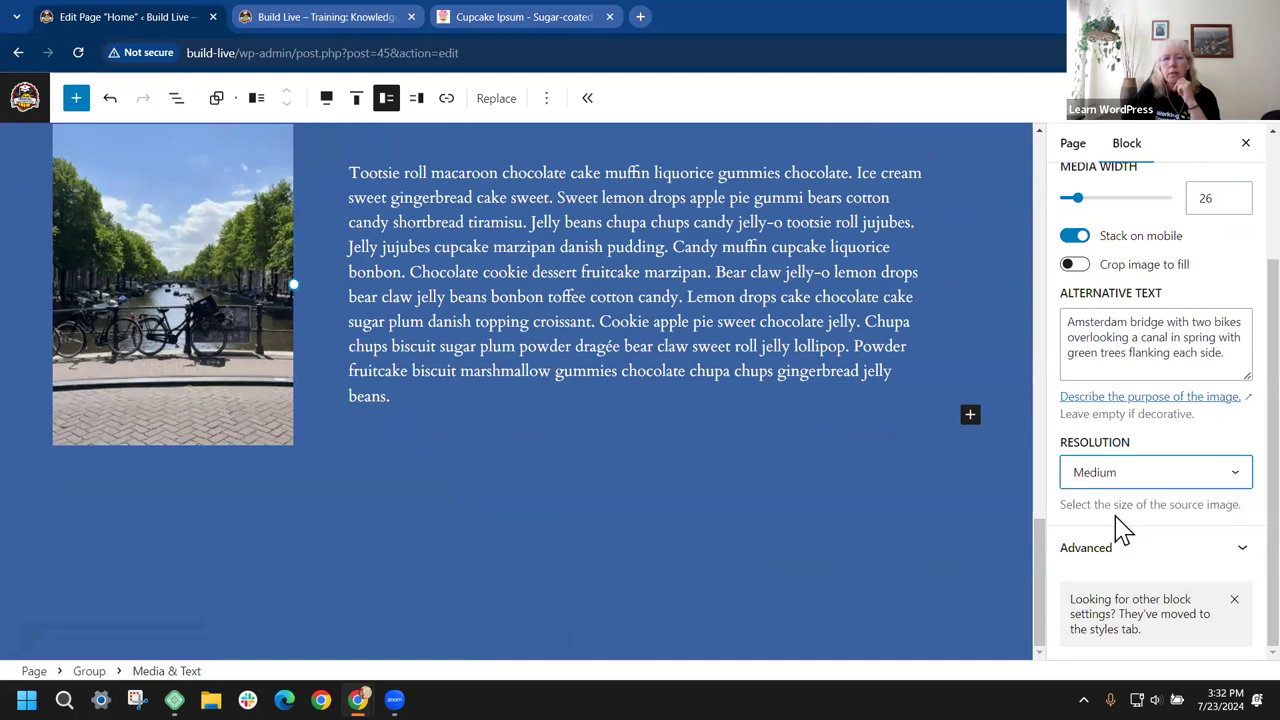
pyautogui.click(1237, 476)
pyautogui.click(1177, 497)
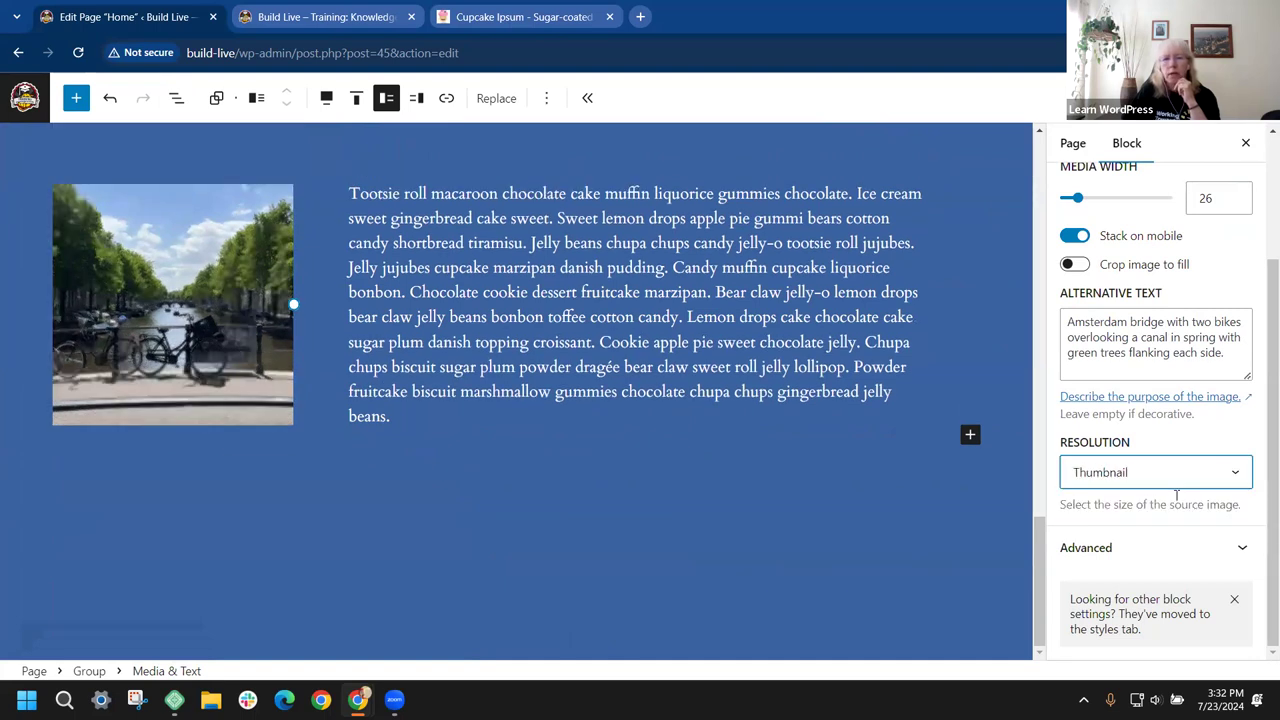
pyautogui.click(1237, 476)
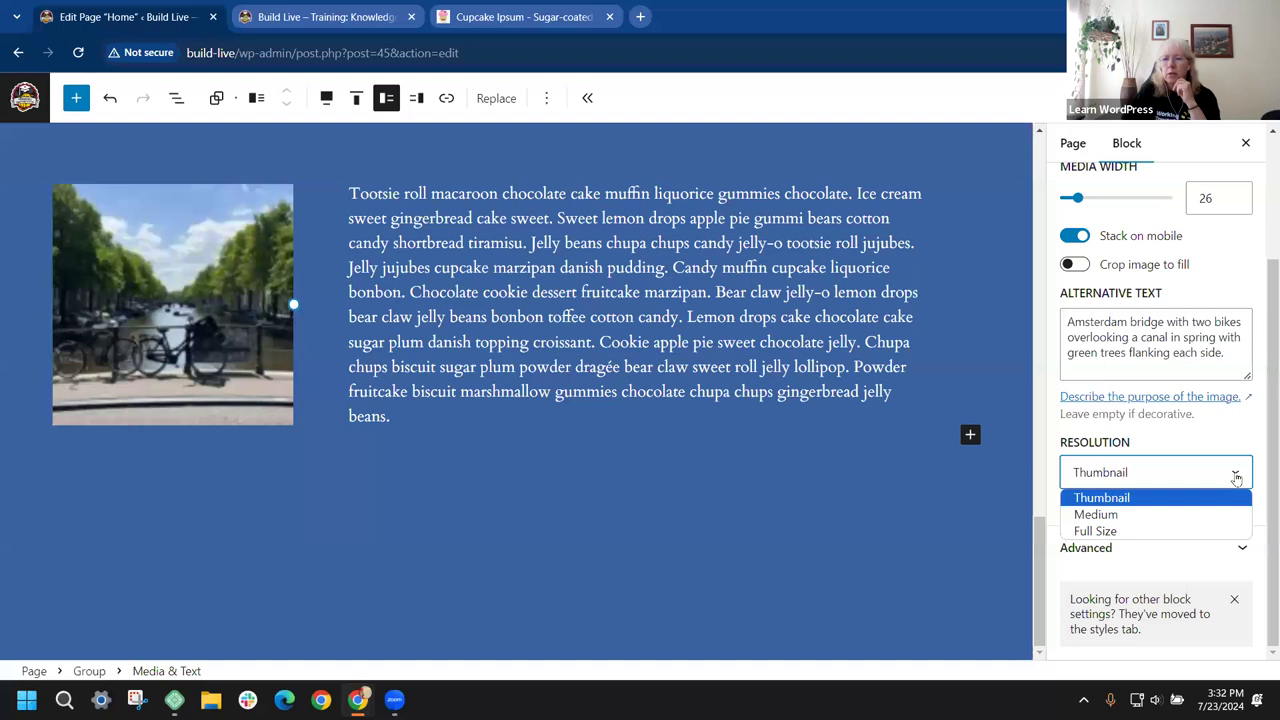
pyautogui.click(1121, 534)
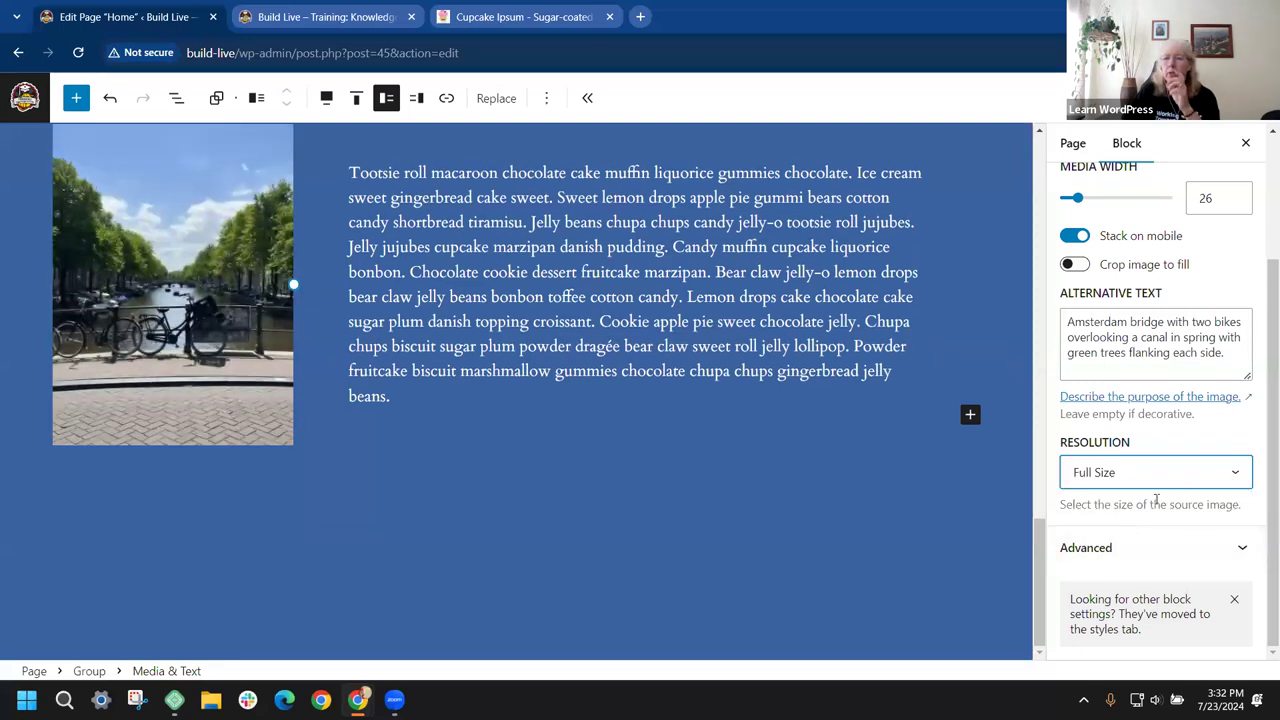
# Step: Set the Media & Text block's media width to 25
pyautogui.scroll(3, 1219, 266)
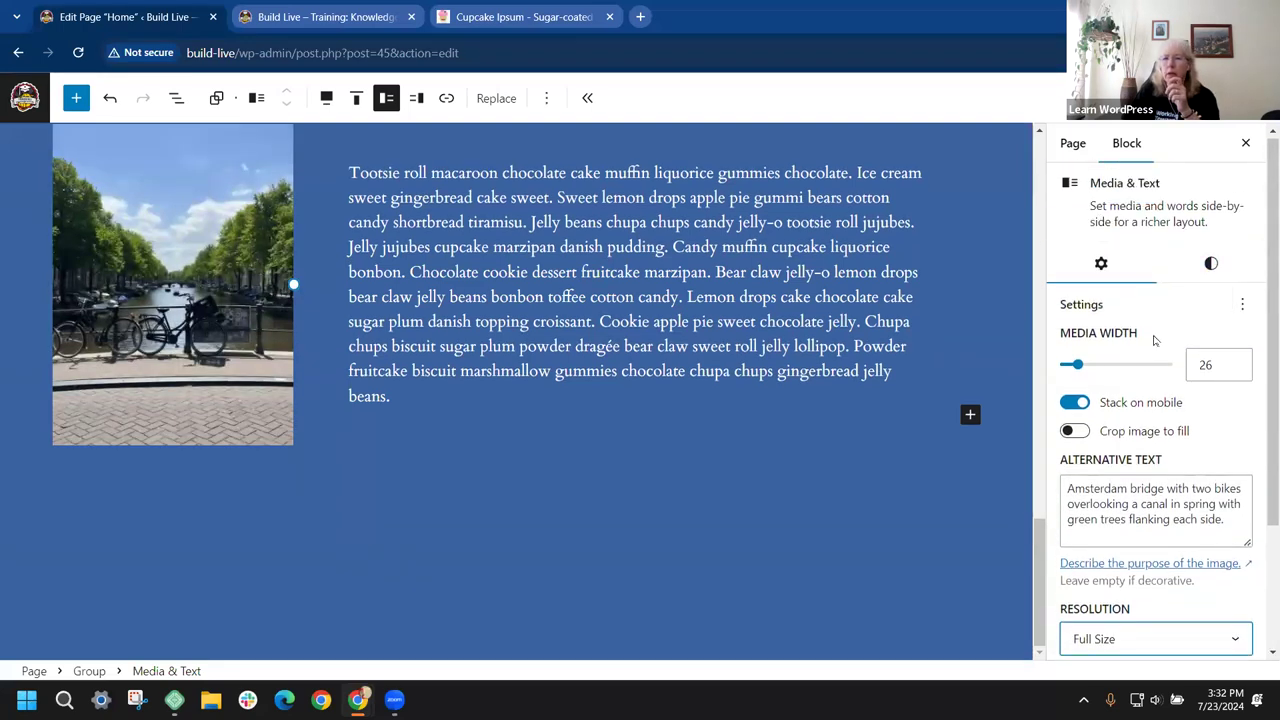
pyautogui.moveTo(1077, 368)
pyautogui.mouseDown()
pyautogui.moveTo(1065, 368)
pyautogui.moveTo(1117, 368)
pyautogui.moveTo(1076, 366)
pyautogui.mouseUp()
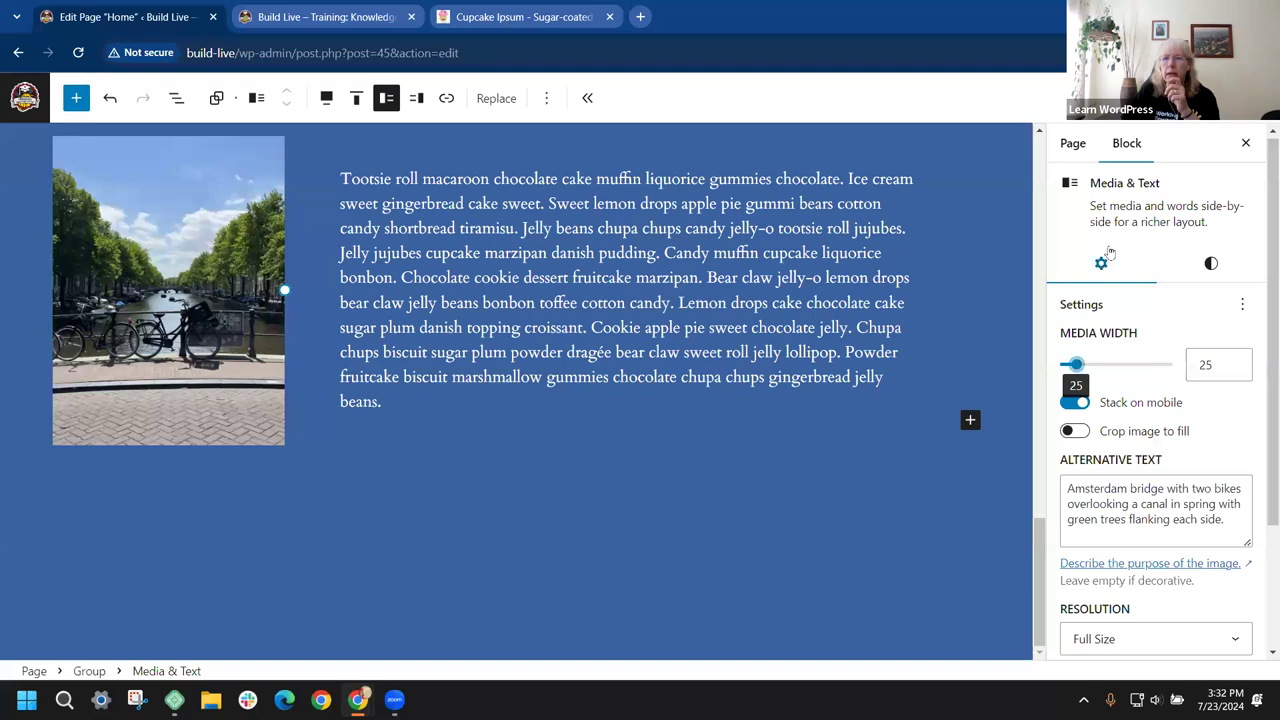
# Step: Review the Media & Text block's style and dimension options, keeping its vertical padding at None
pyautogui.click(1211, 266)
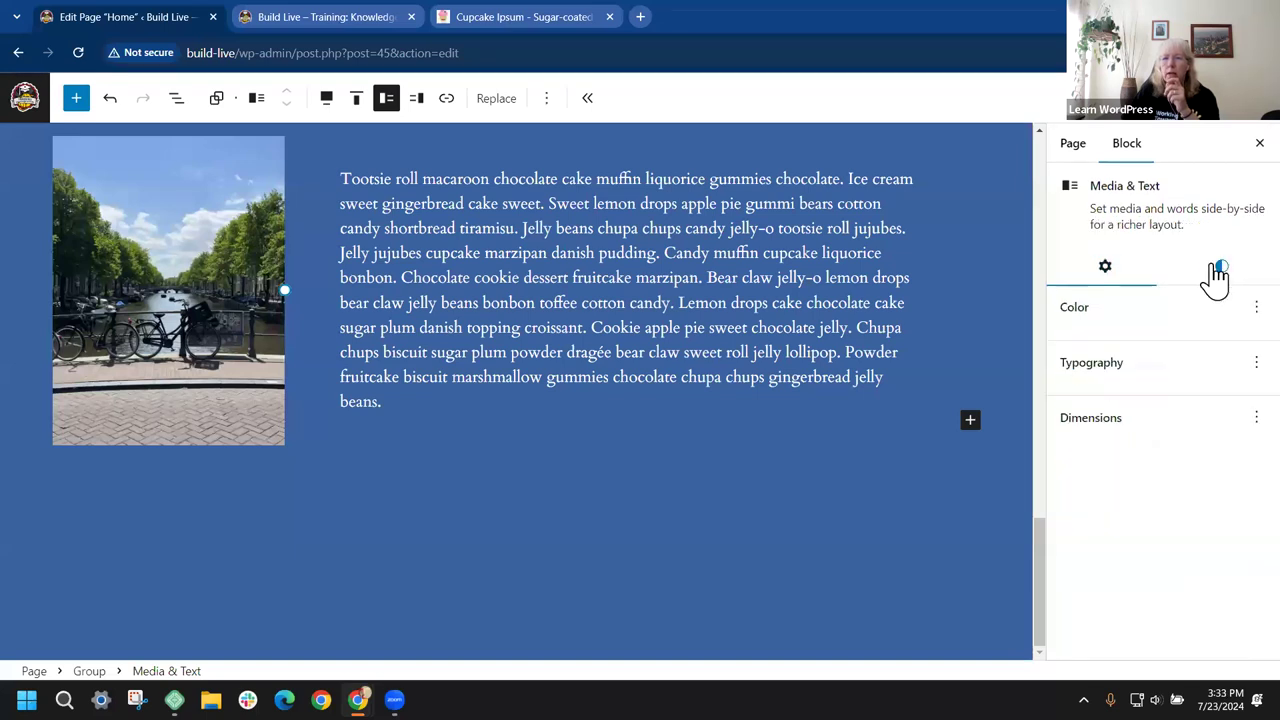
pyautogui.scroll(-2, 1166, 343)
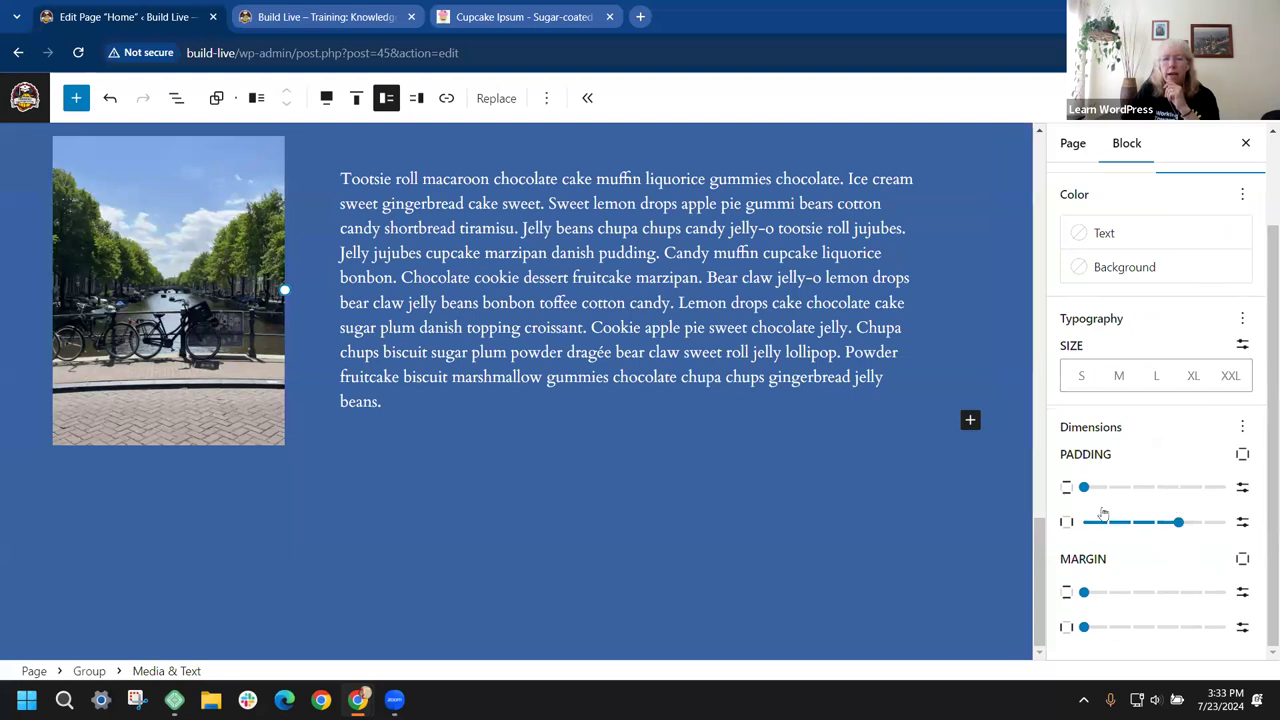
pyautogui.moveTo(1085, 487)
pyautogui.mouseDown()
pyautogui.moveTo(1190, 478)
pyautogui.moveTo(1083, 487)
pyautogui.mouseUp()
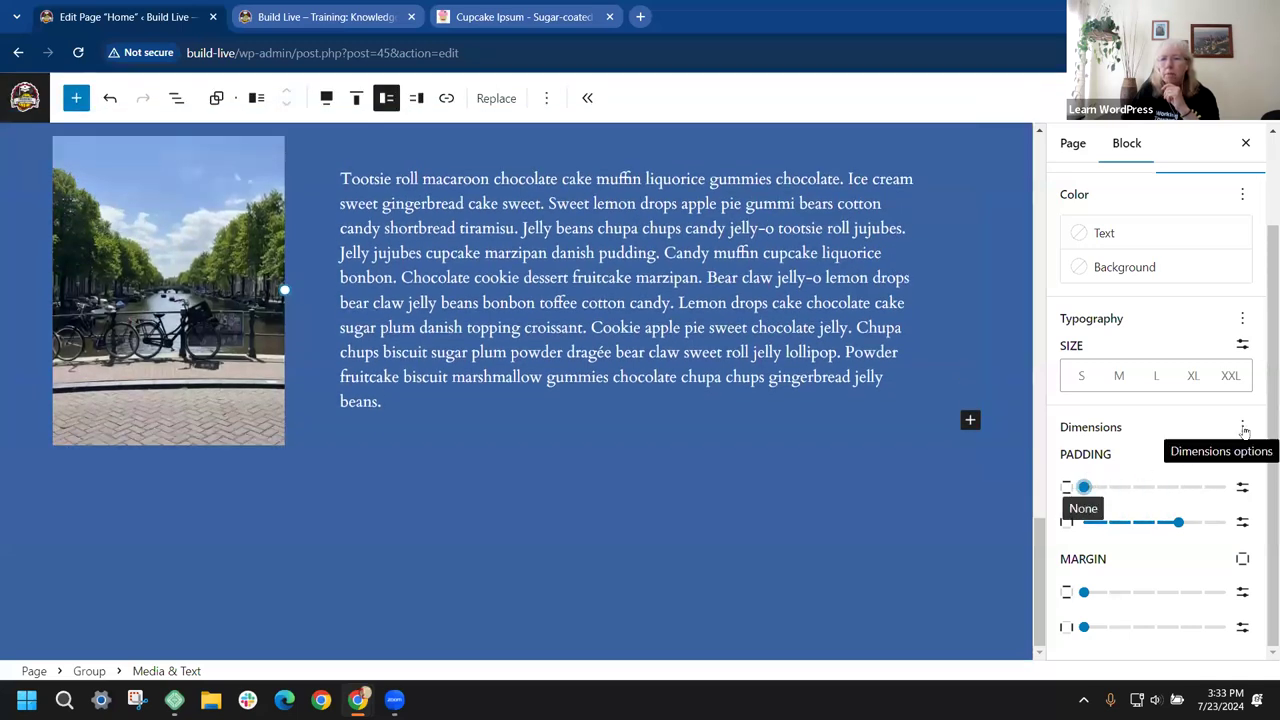
pyautogui.click(1243, 430)
pyautogui.click(1243, 430)
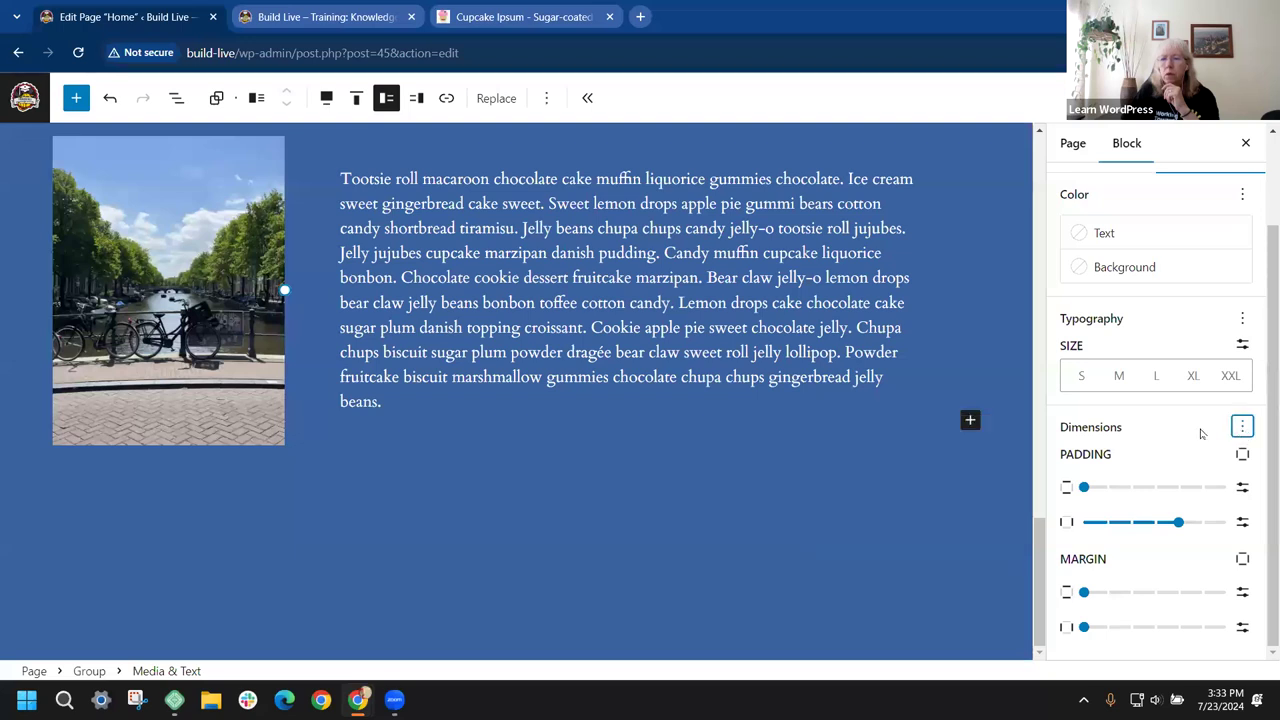
pyautogui.scroll(2, 1160, 460)
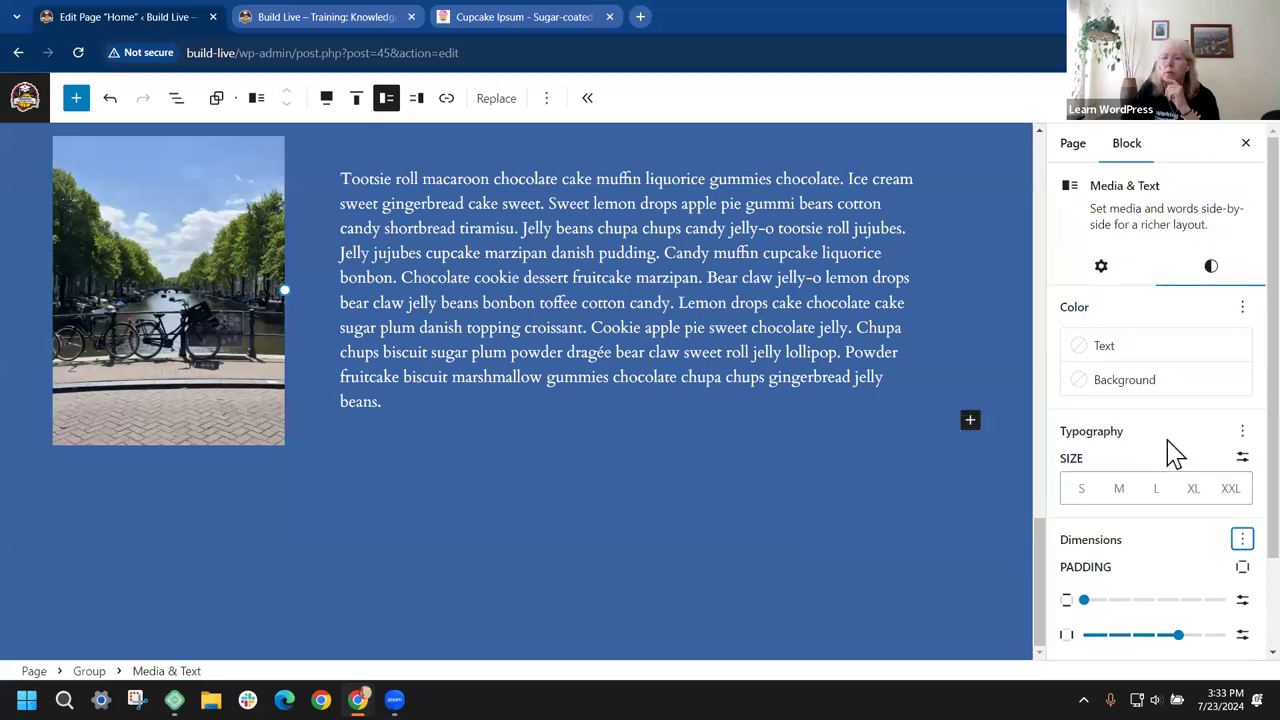
pyautogui.scroll(-2, 1168, 452)
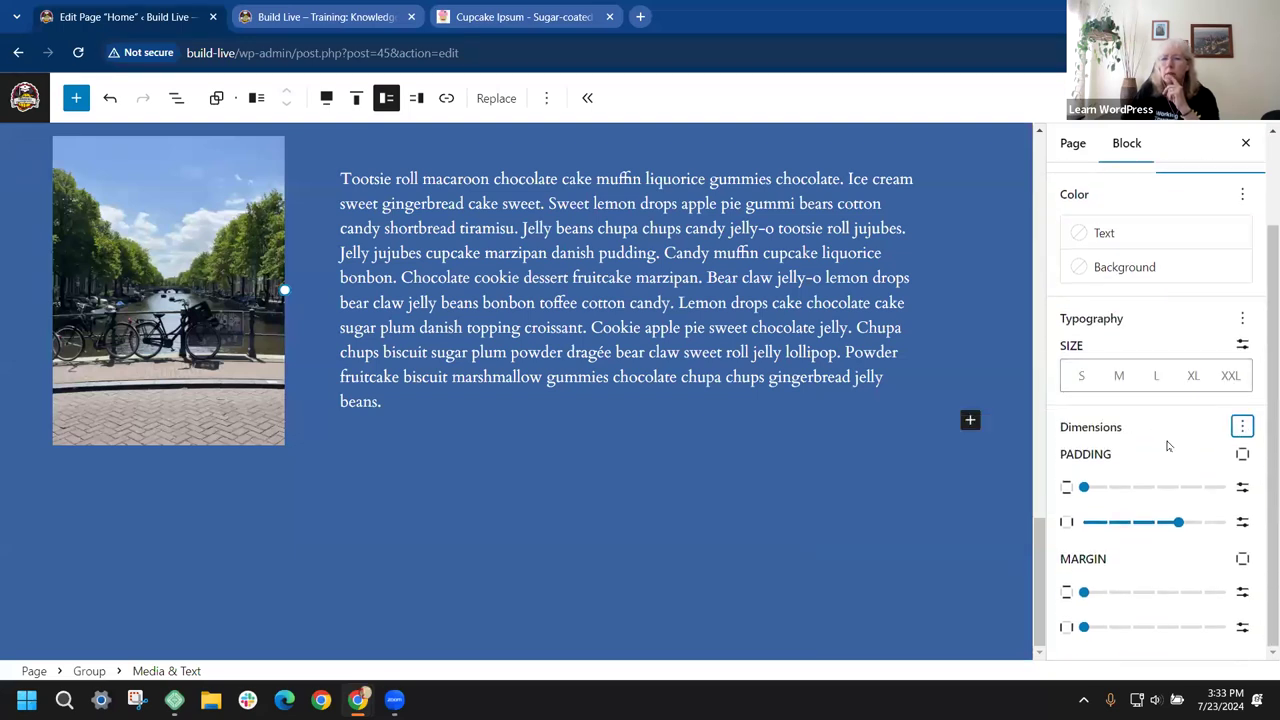
# Step: Set the Media & Text block's vertical alignment to Align middle
pyautogui.click(356, 98)
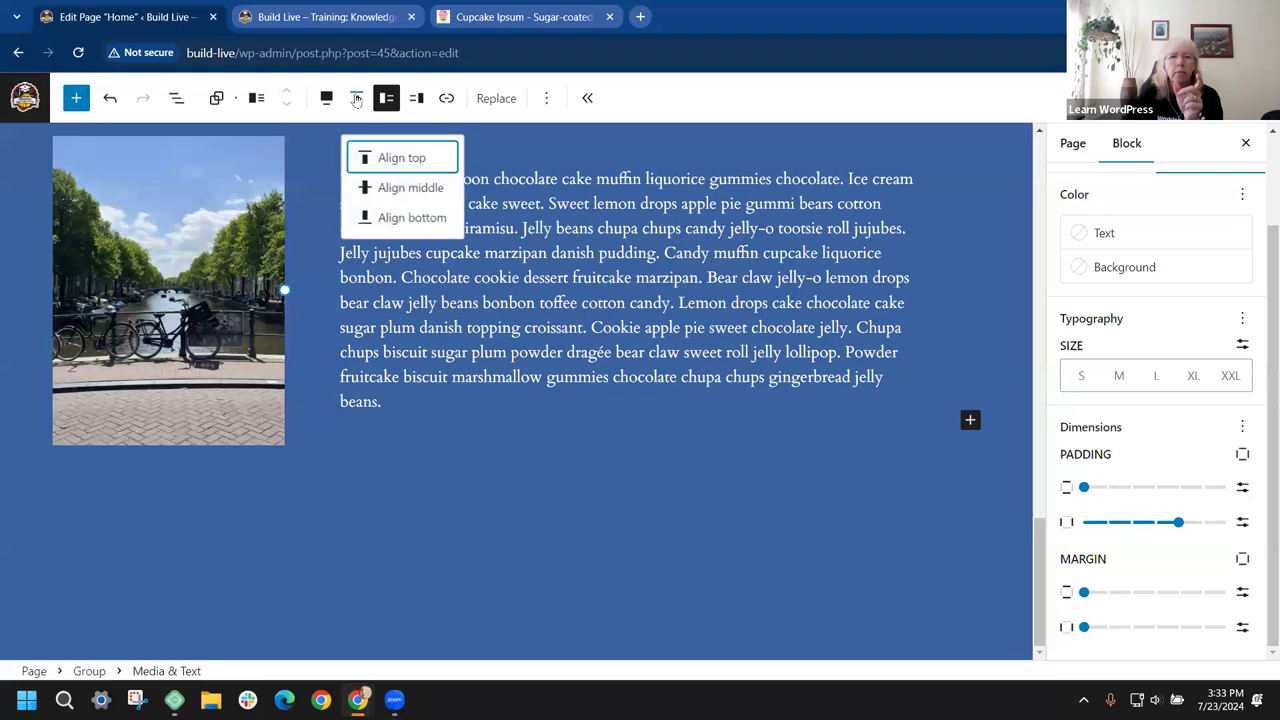
pyautogui.click(393, 187)
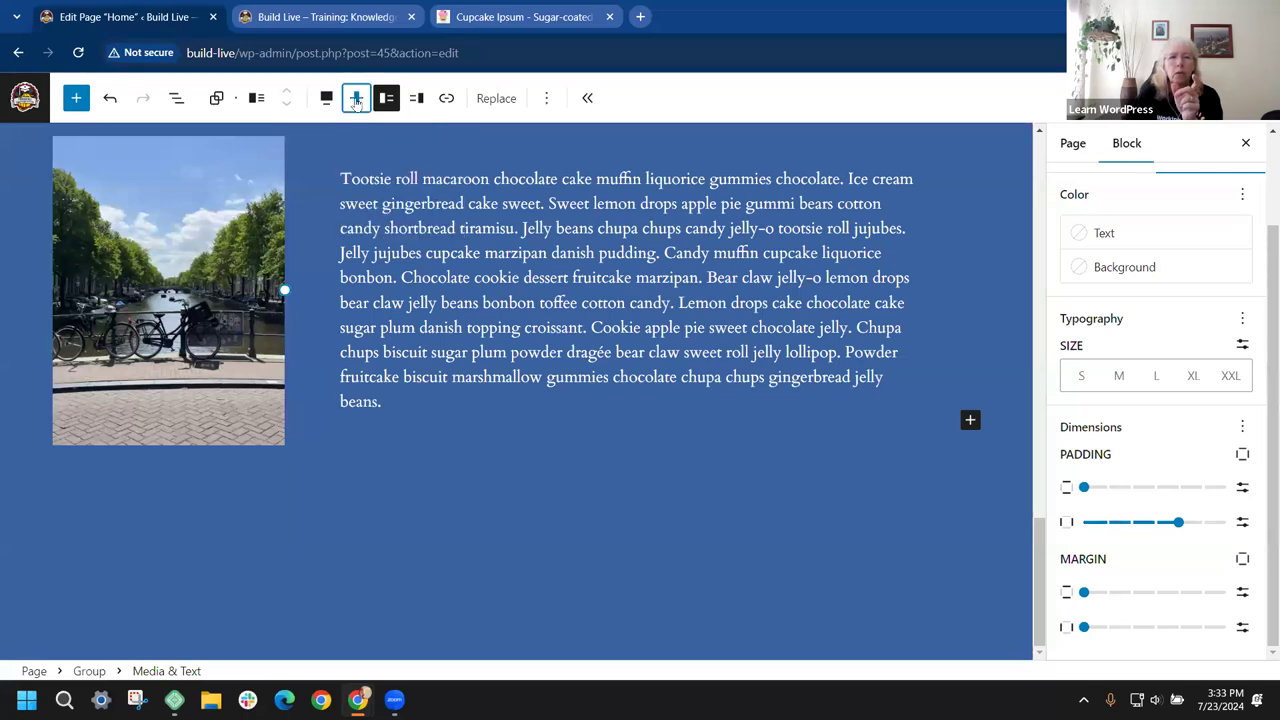
pyautogui.click(356, 99)
pyautogui.click(356, 99)
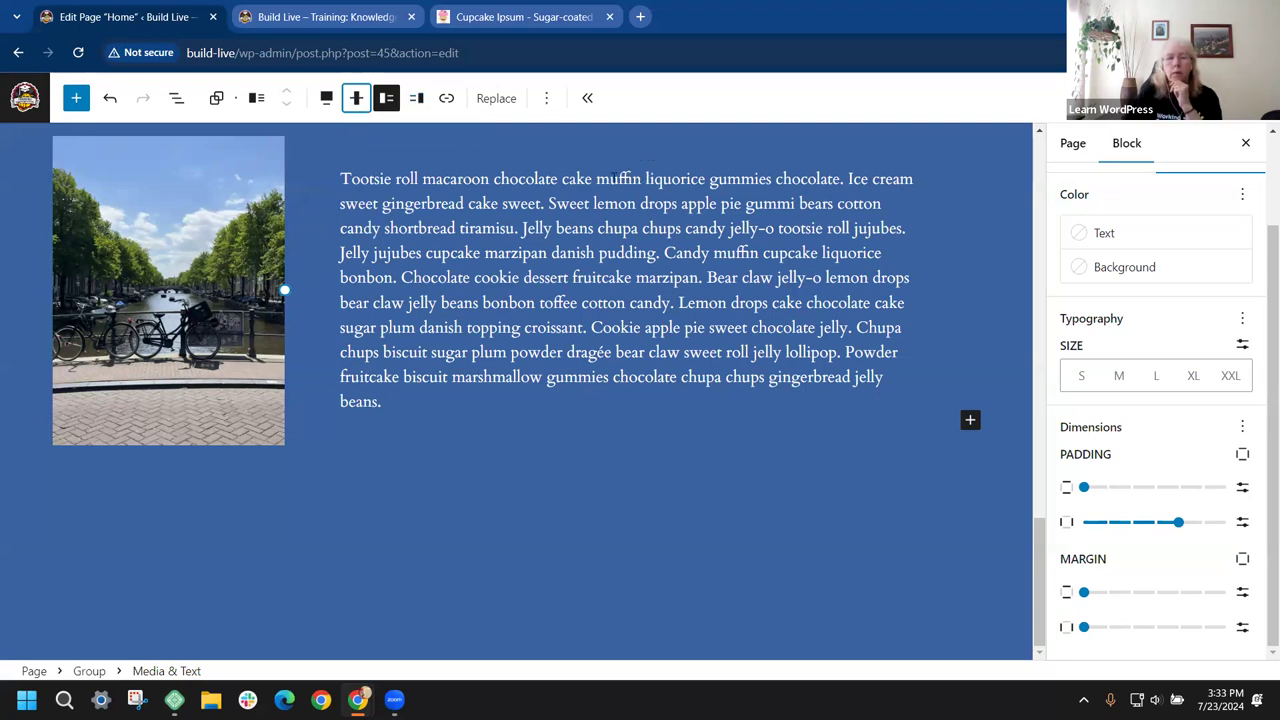
# Step: Add padding to the Media & Text block's paragraph, limit it to the left side, and set it to 5
pyautogui.click(487, 252)
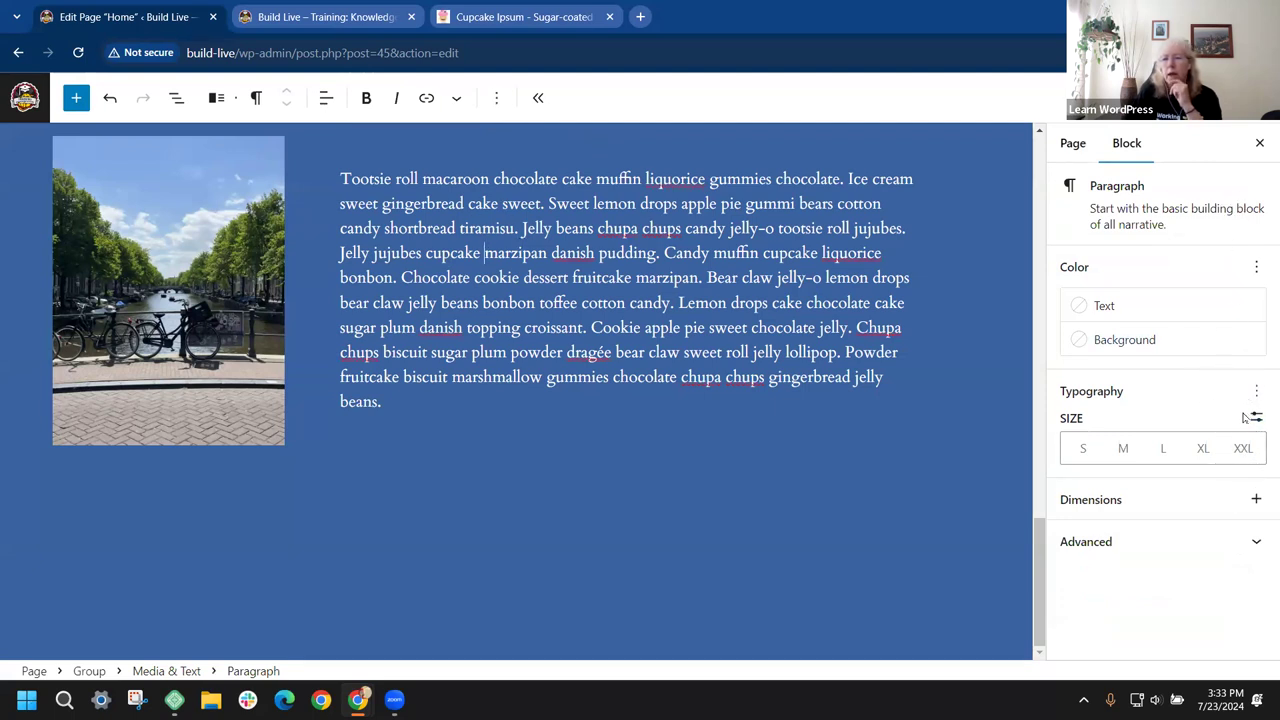
pyautogui.click(1257, 502)
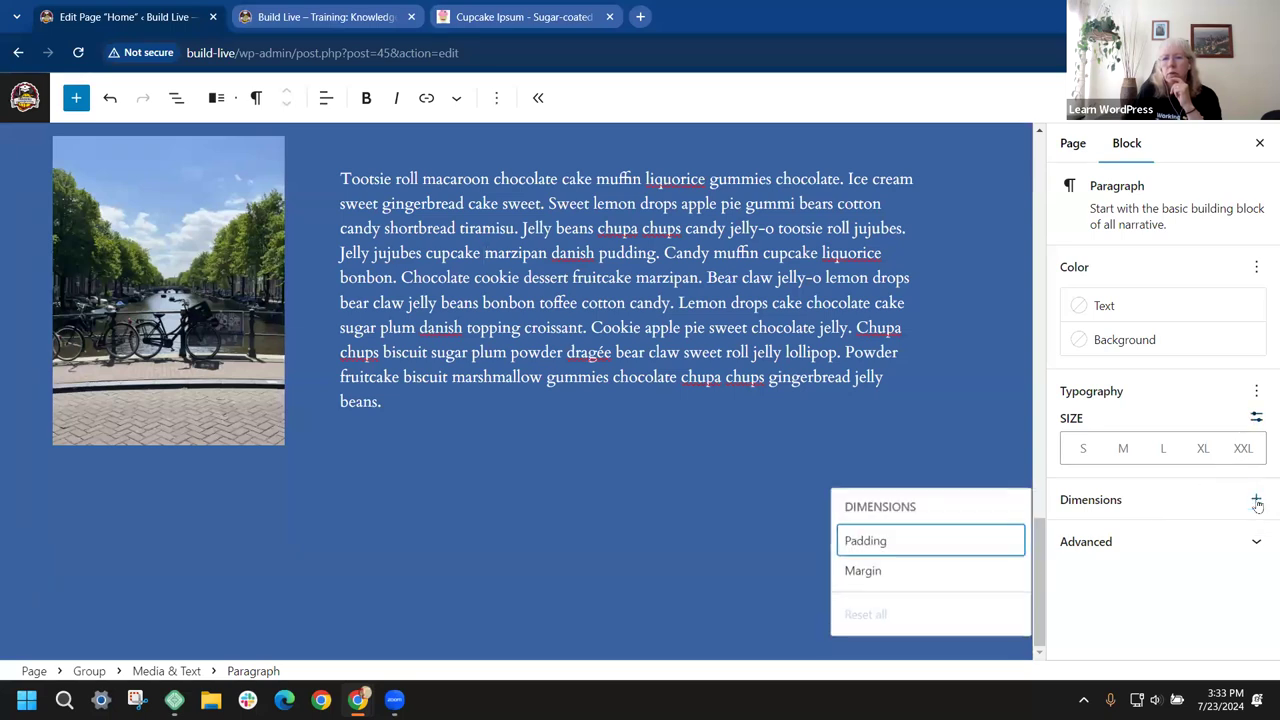
pyautogui.click(912, 558)
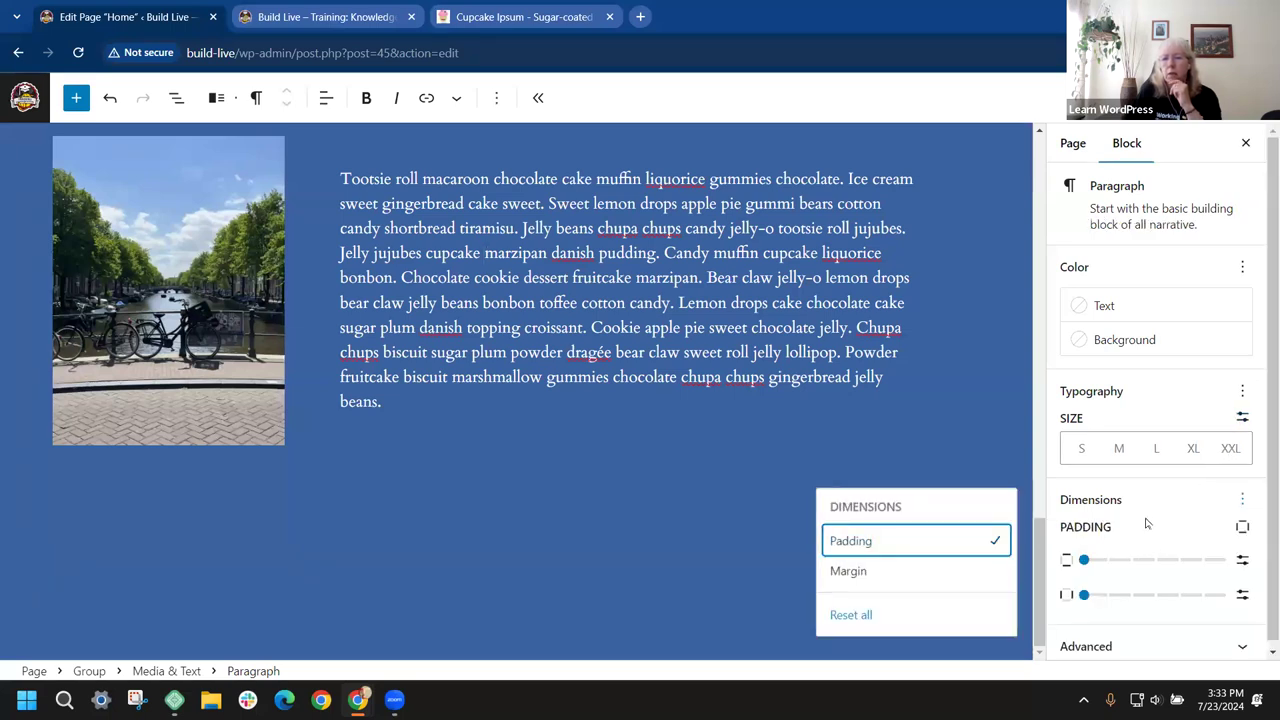
pyautogui.click(1242, 527)
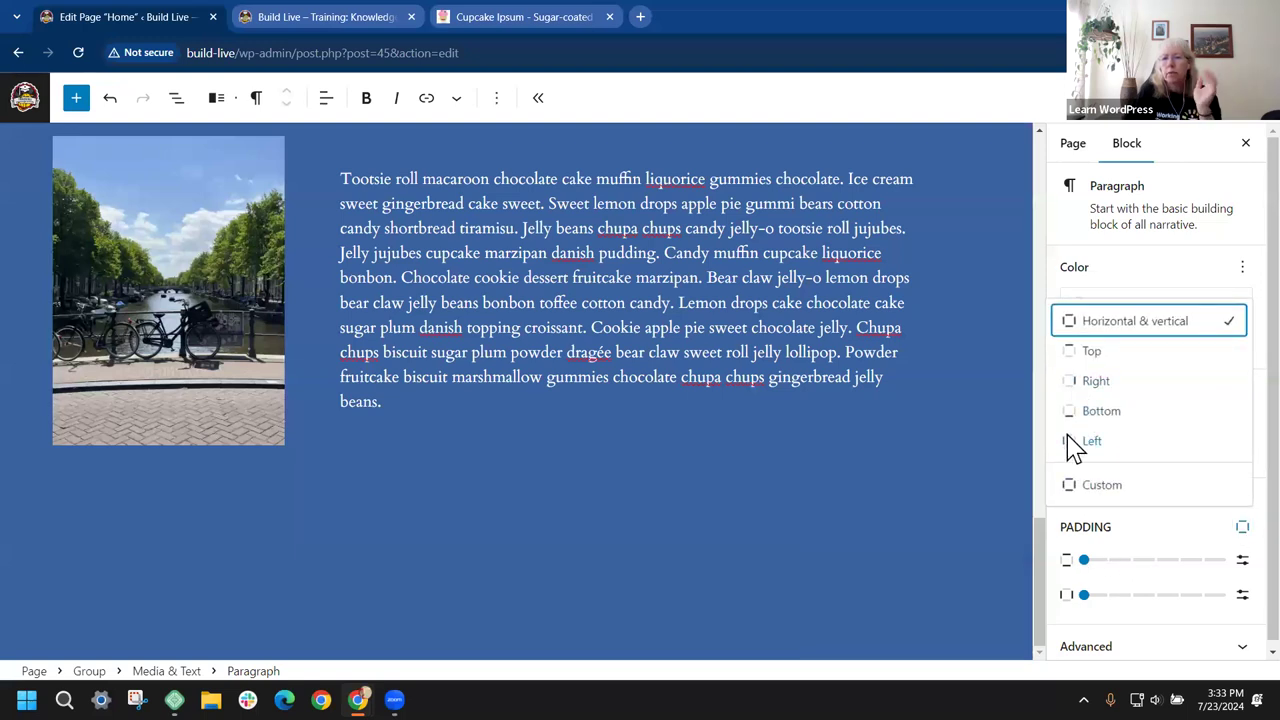
pyautogui.click(1069, 441)
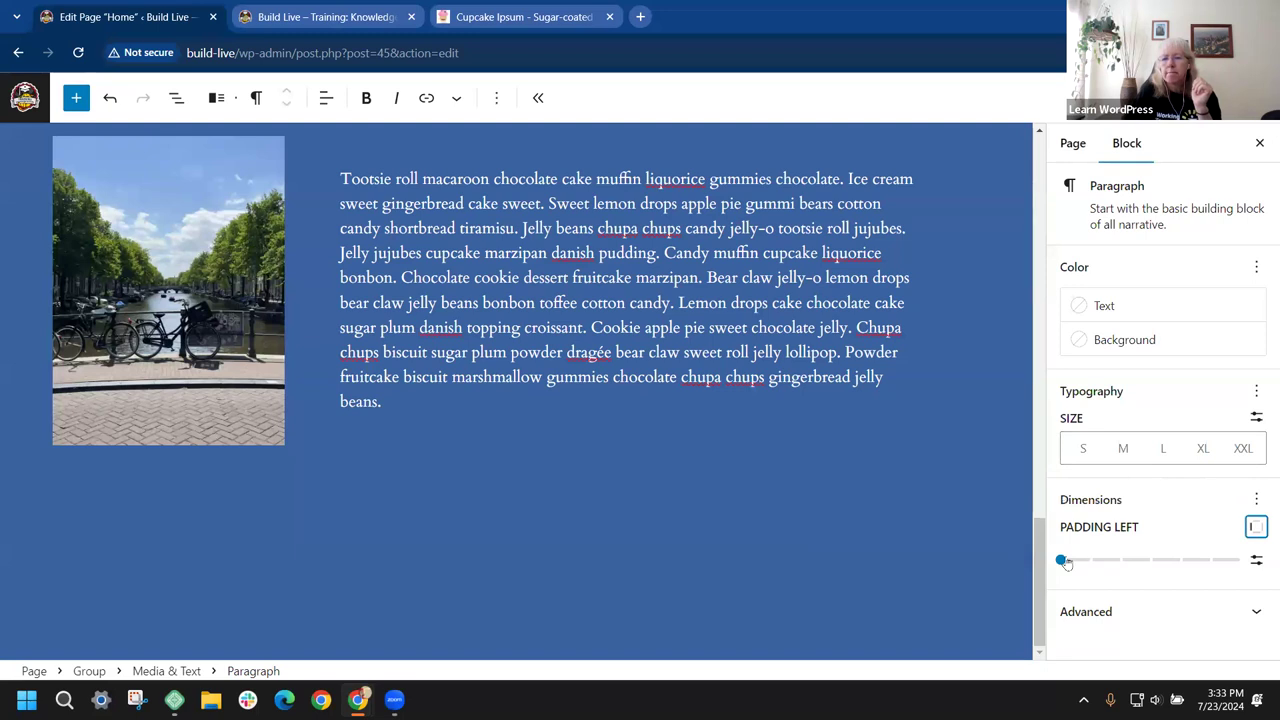
pyautogui.moveTo(1063, 563); pyautogui.dragTo(1203, 553)
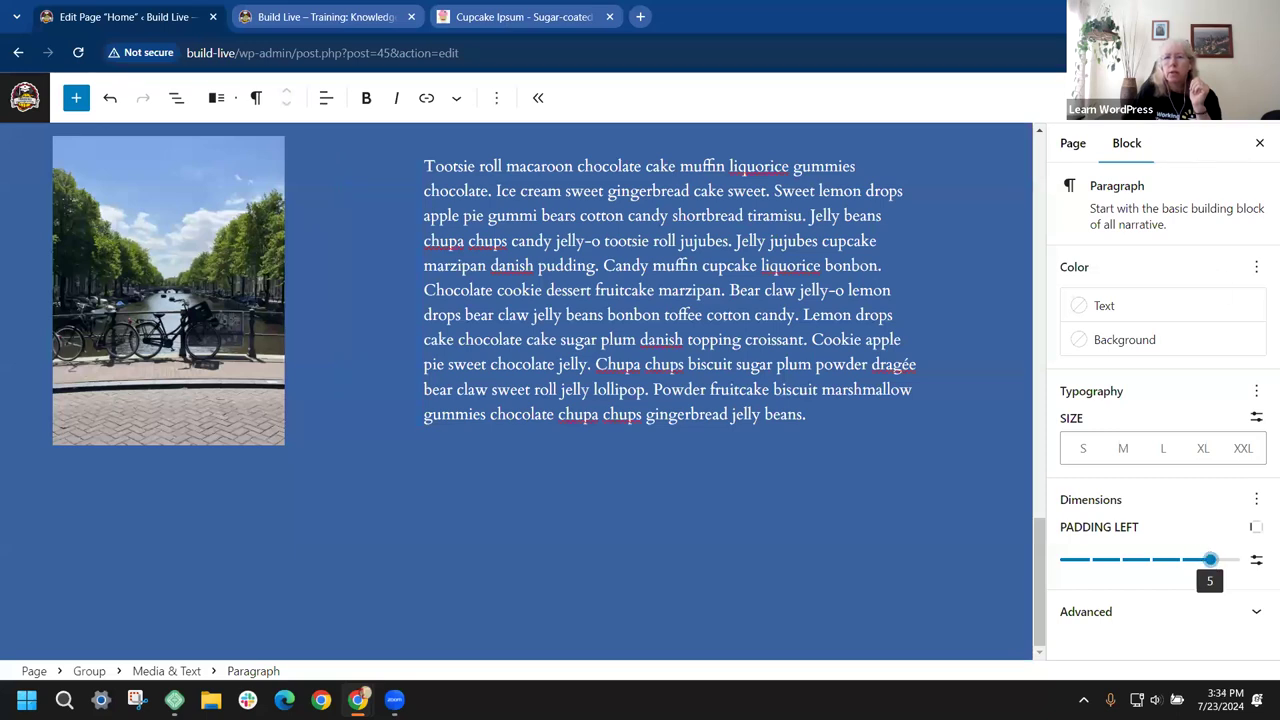
# Step: Save the Home page and reload the live site to check the paragraph's spacing beside the image
pyautogui.click(1195, 97)
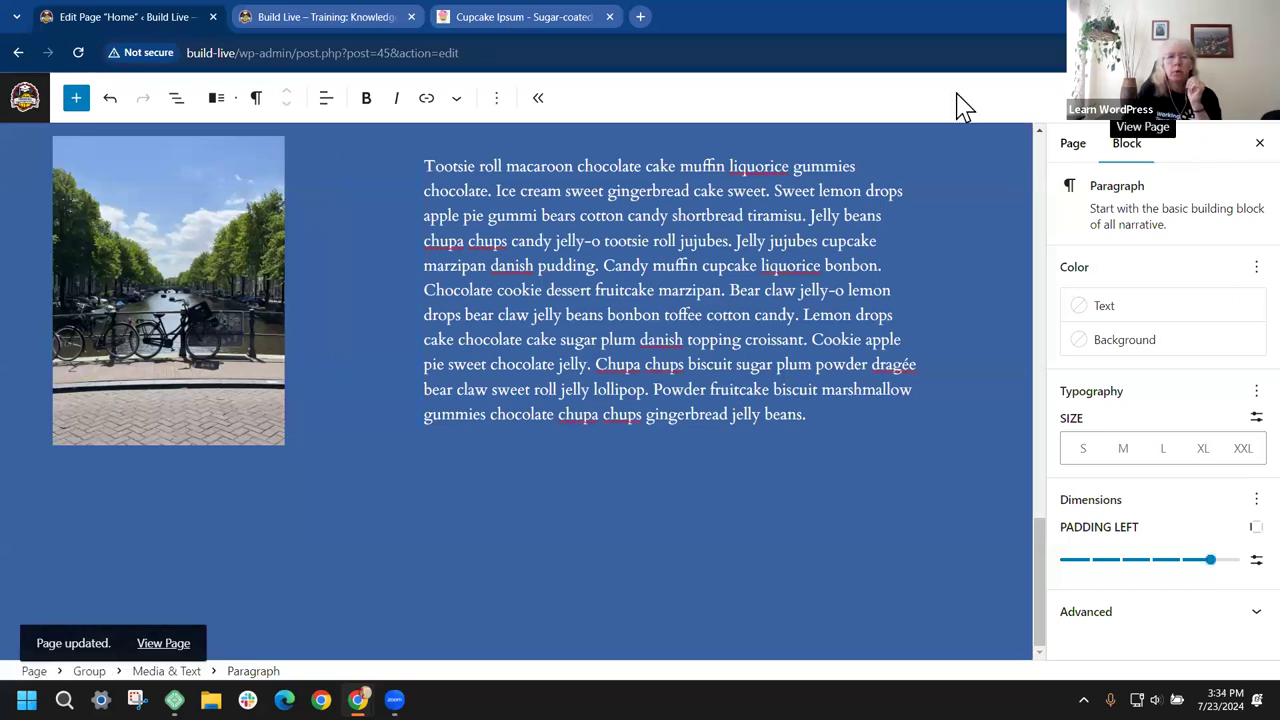
pyautogui.click(312, 18)
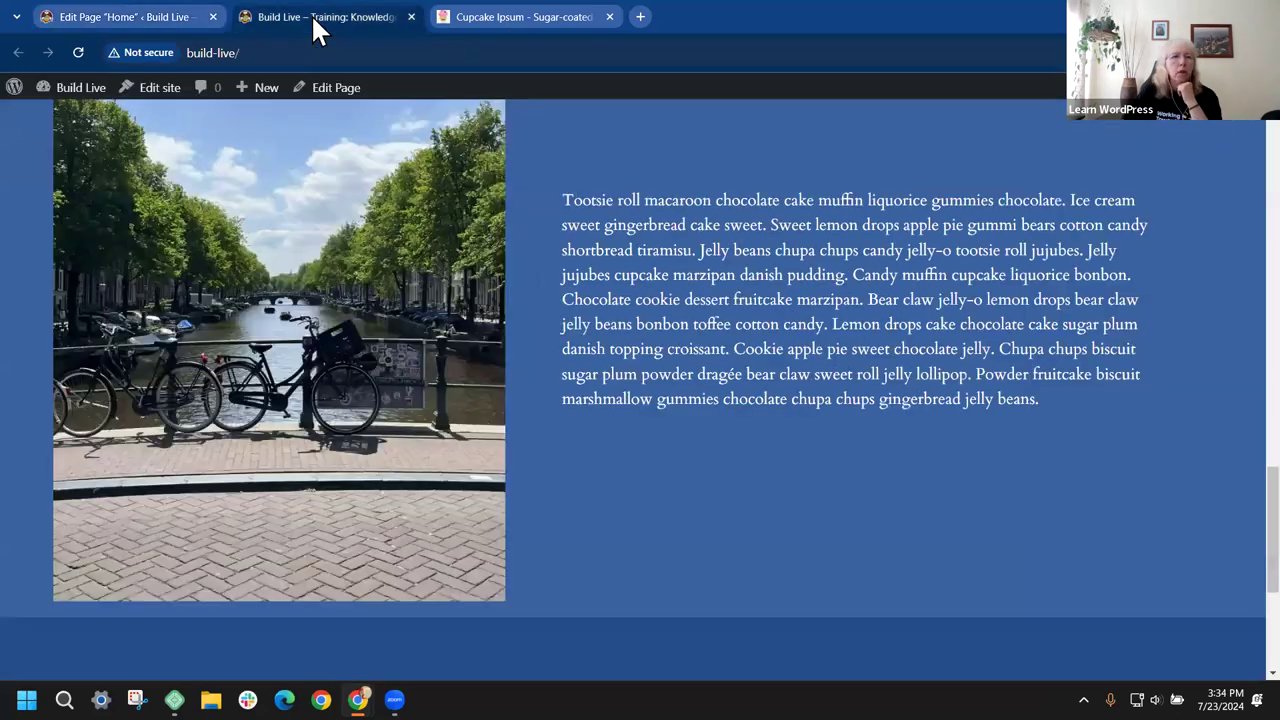
pyautogui.click(77, 50)
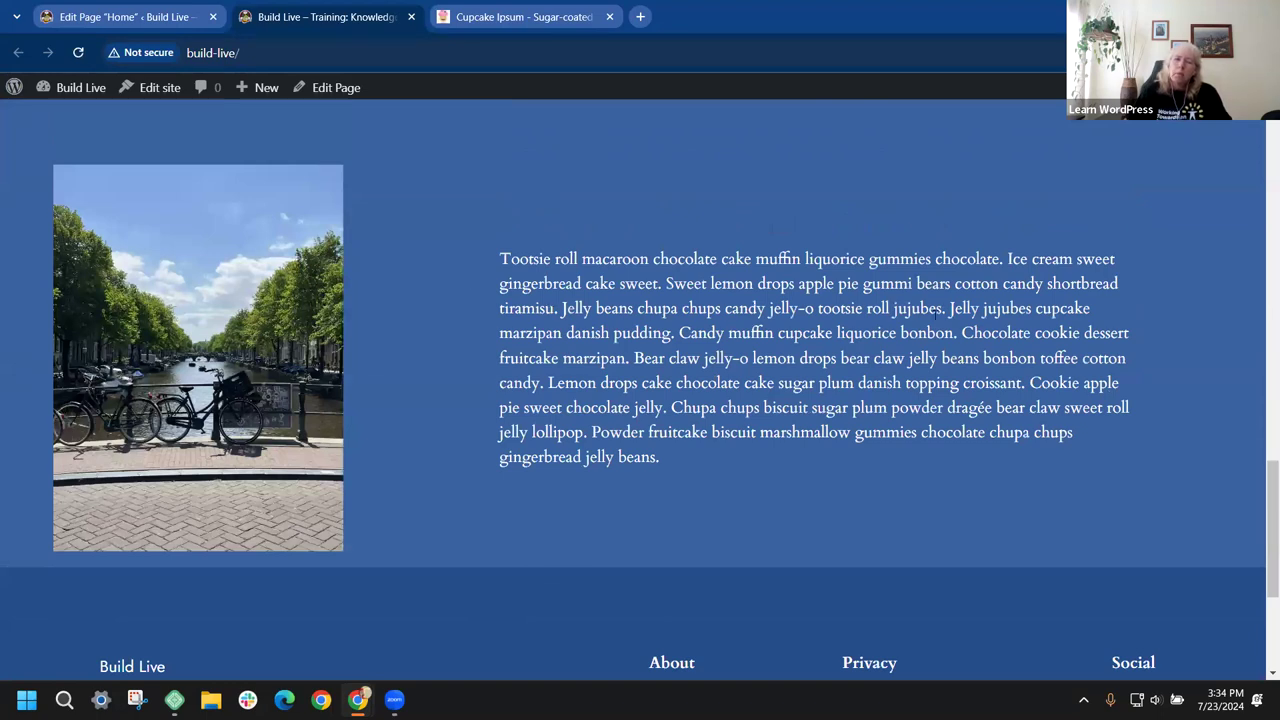
# Step: Set the horizontal padding of the Group containing the Media & Text block to the maximum preset and its block spacing to None
pyautogui.click(157, 17)
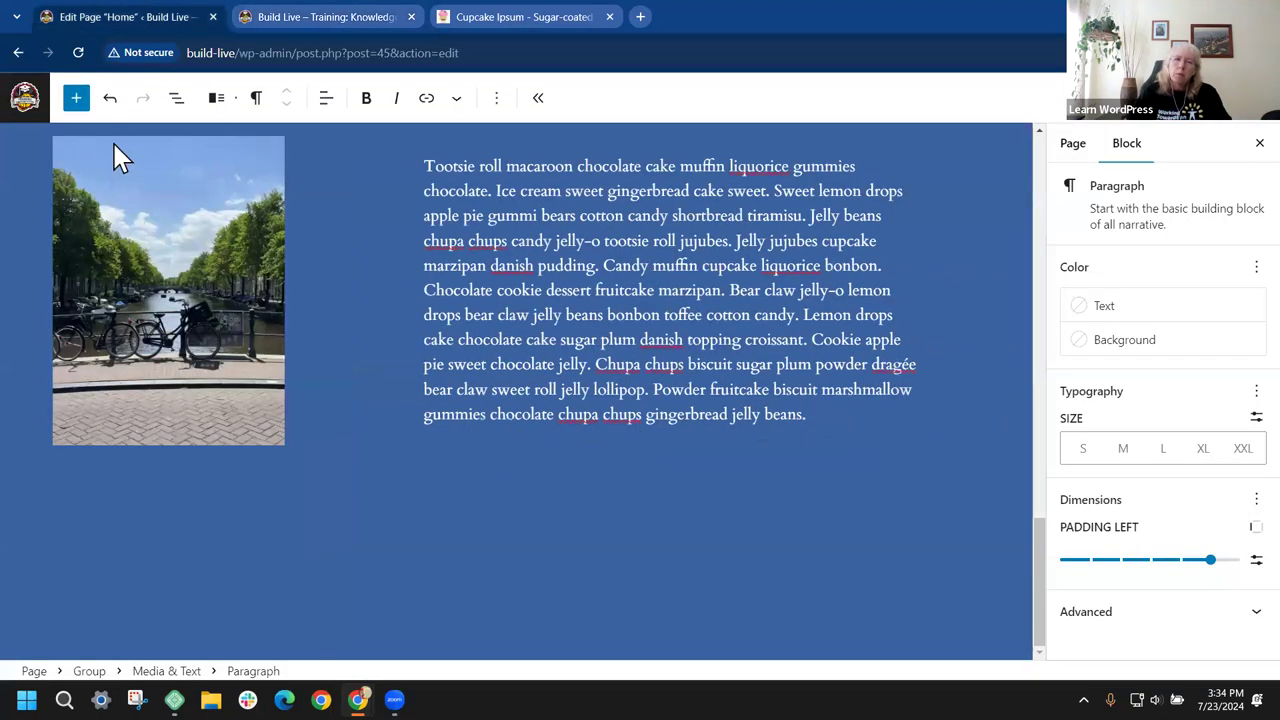
pyautogui.click(176, 98)
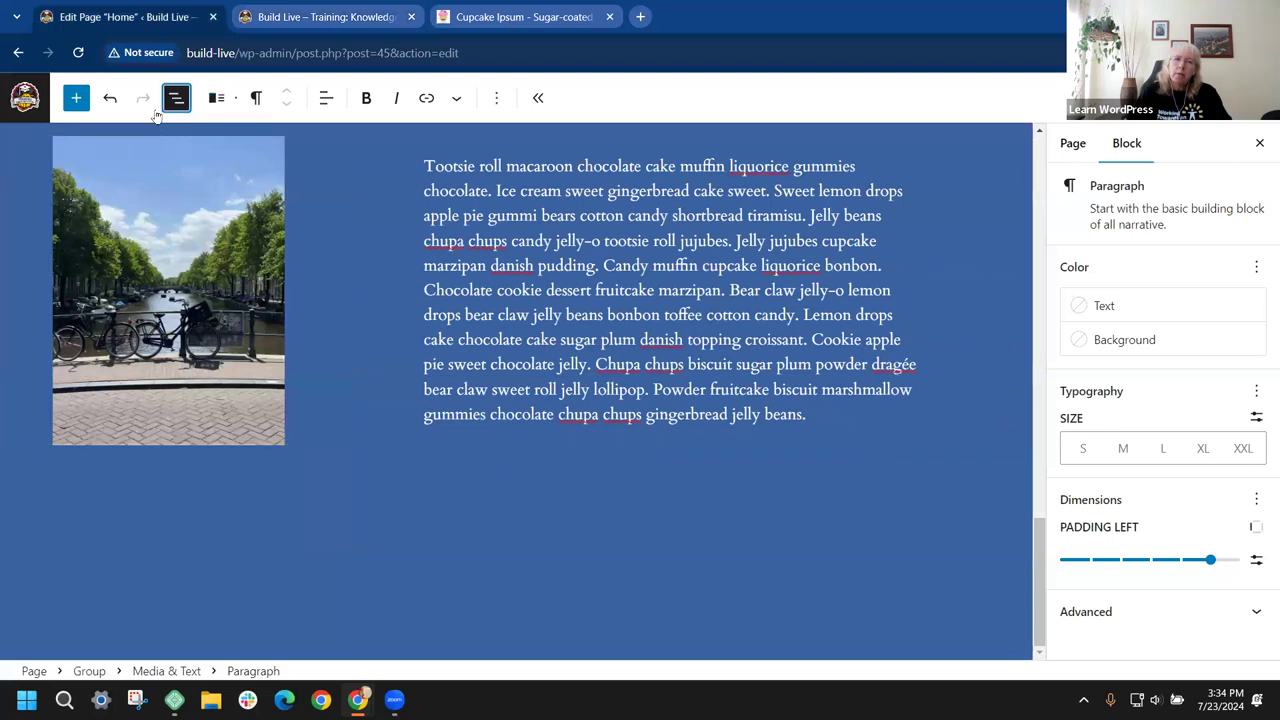
pyautogui.click(62, 281)
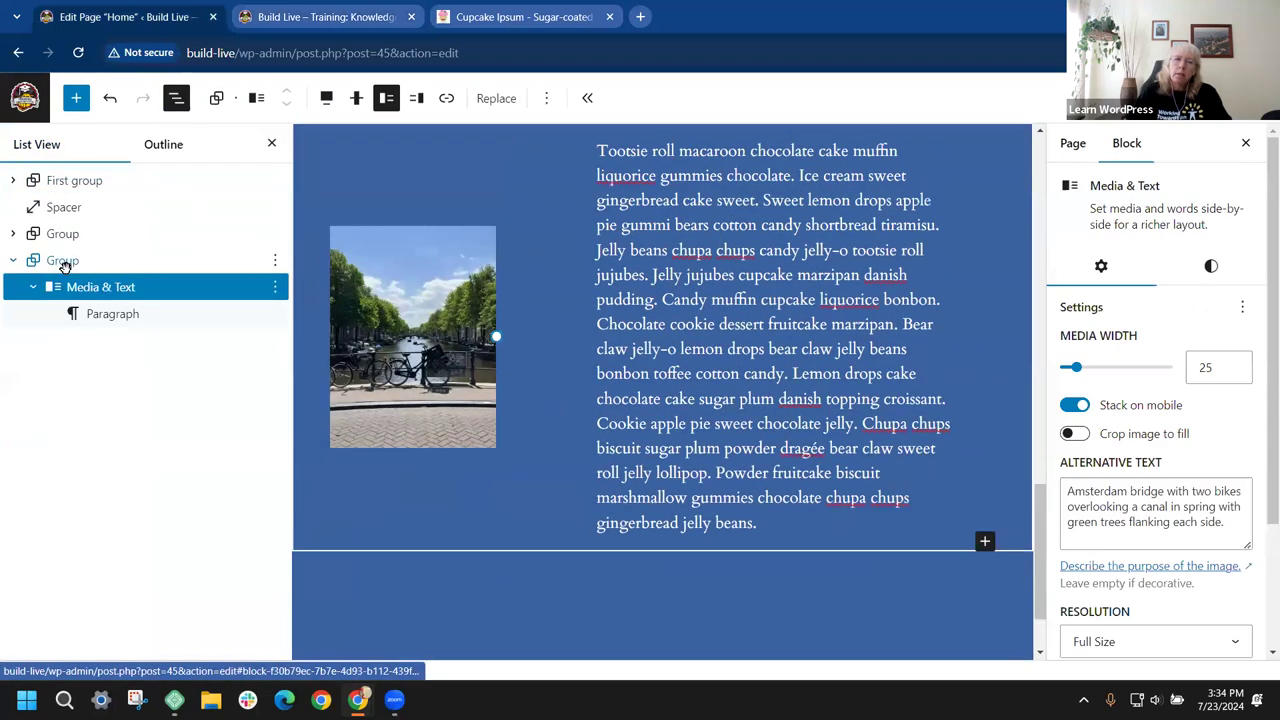
pyautogui.click(72, 264)
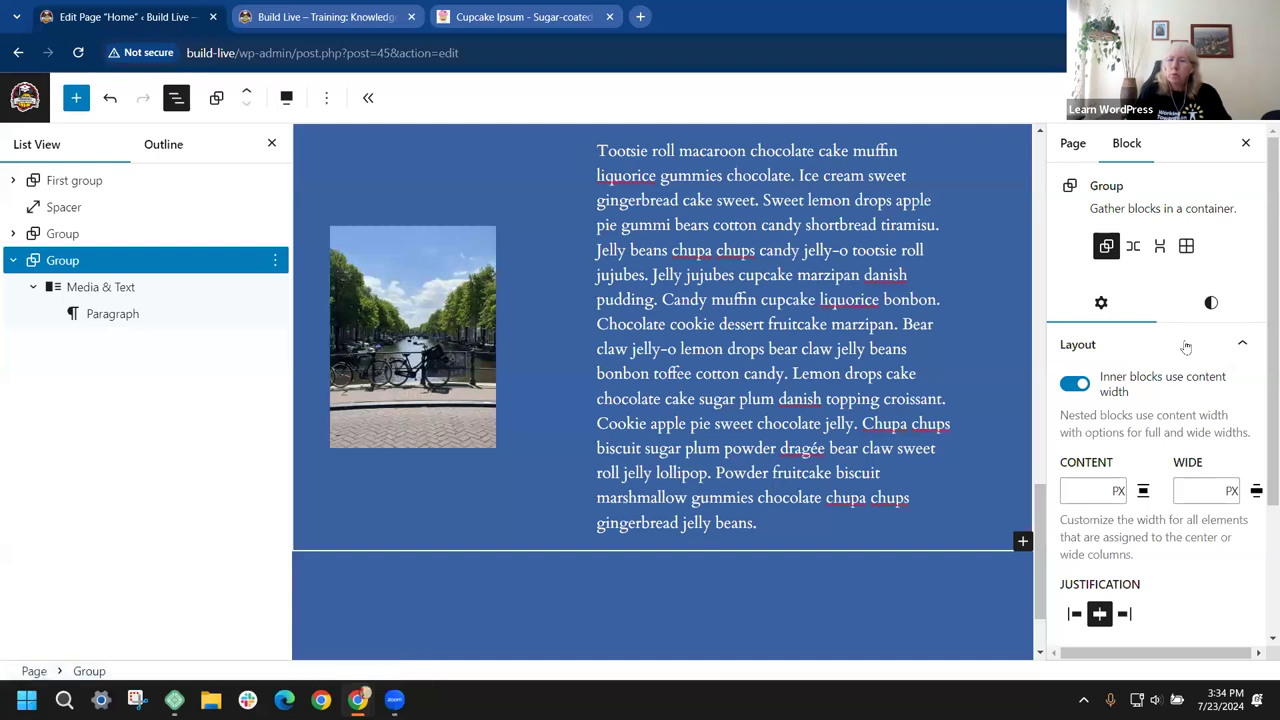
pyautogui.click(1211, 305)
pyautogui.scroll(-3, 1188, 460)
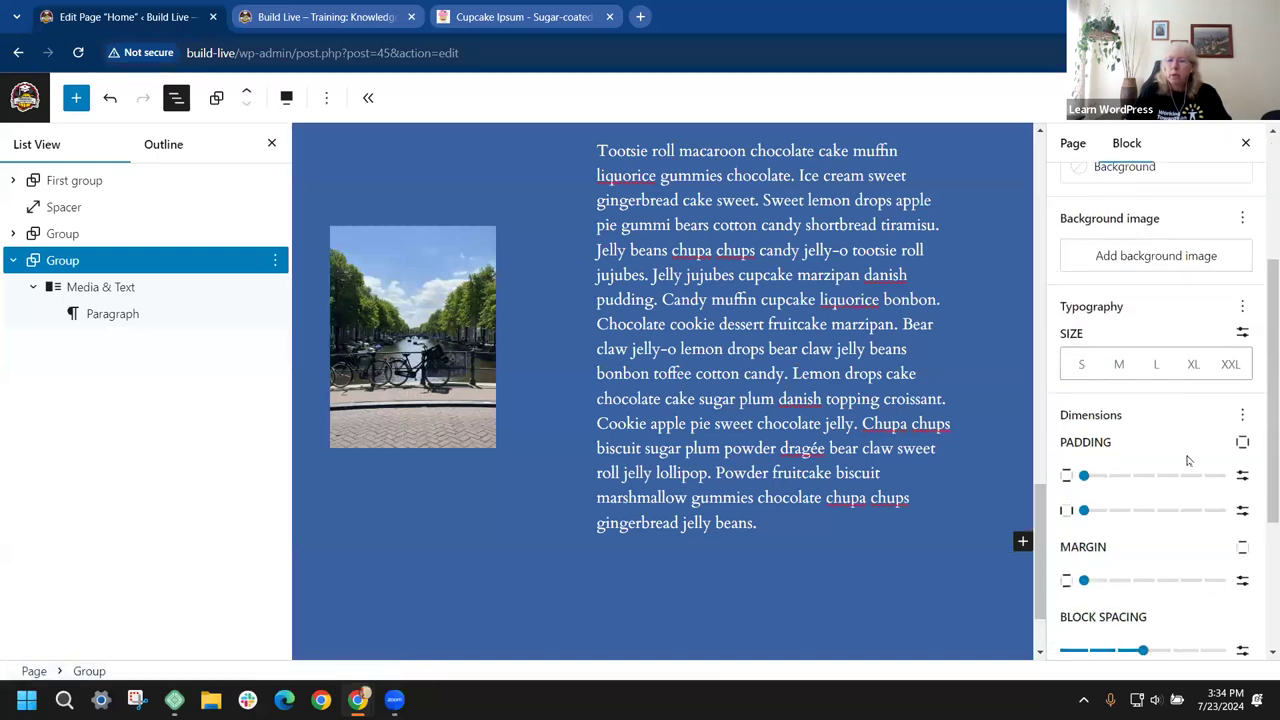
pyautogui.scroll(-2, 1188, 451)
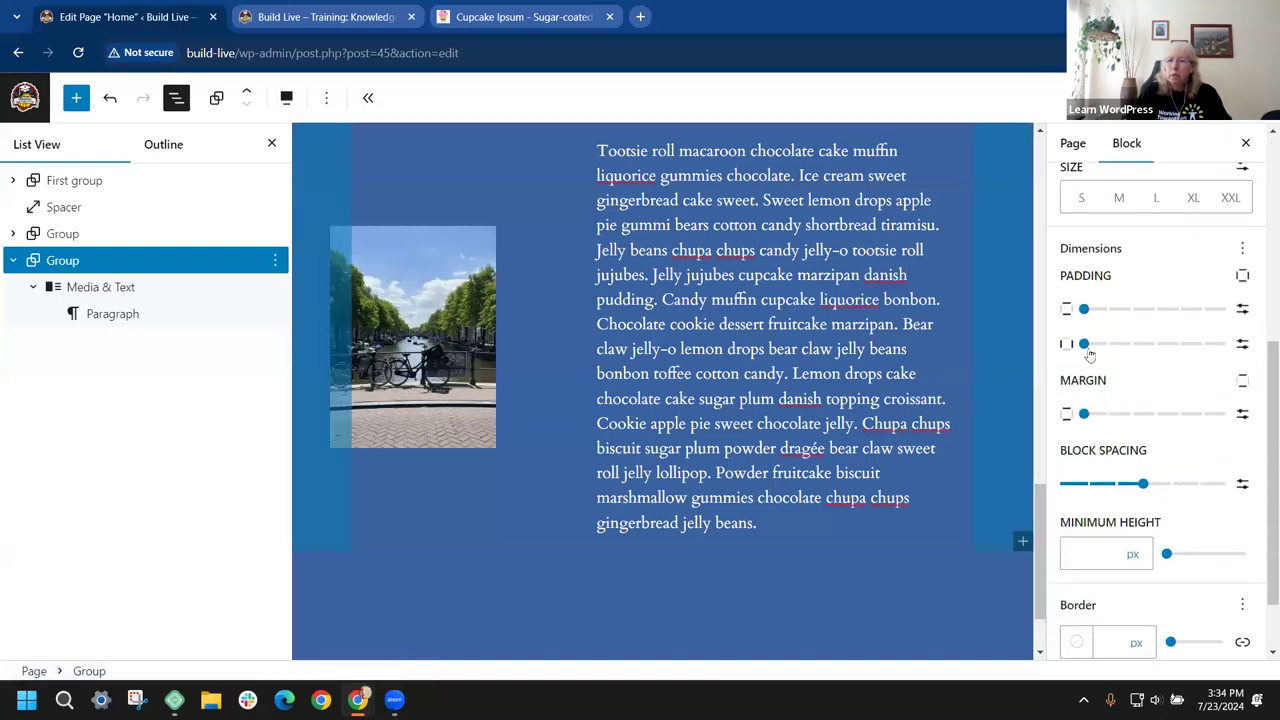
pyautogui.moveTo(1086, 344); pyautogui.dragTo(1228, 344)
pyautogui.moveTo(1143, 484); pyautogui.dragTo(1052, 484)
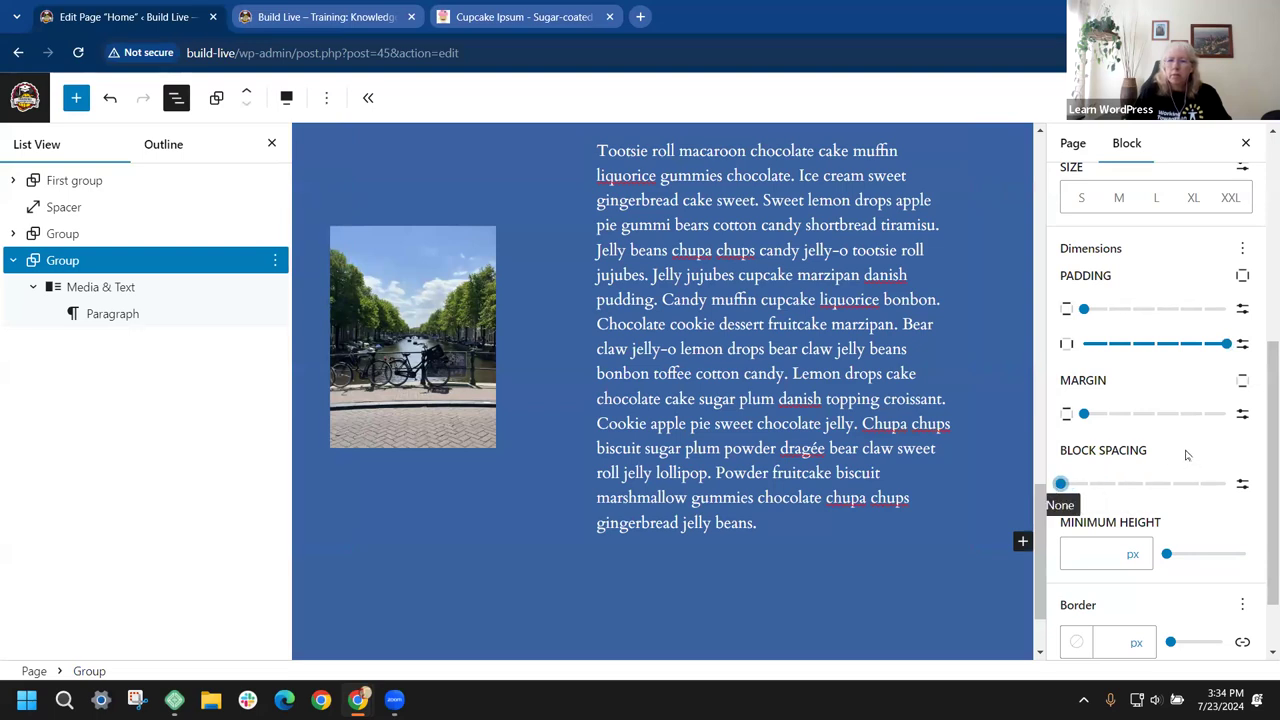
pyautogui.scroll(1, 1186, 455)
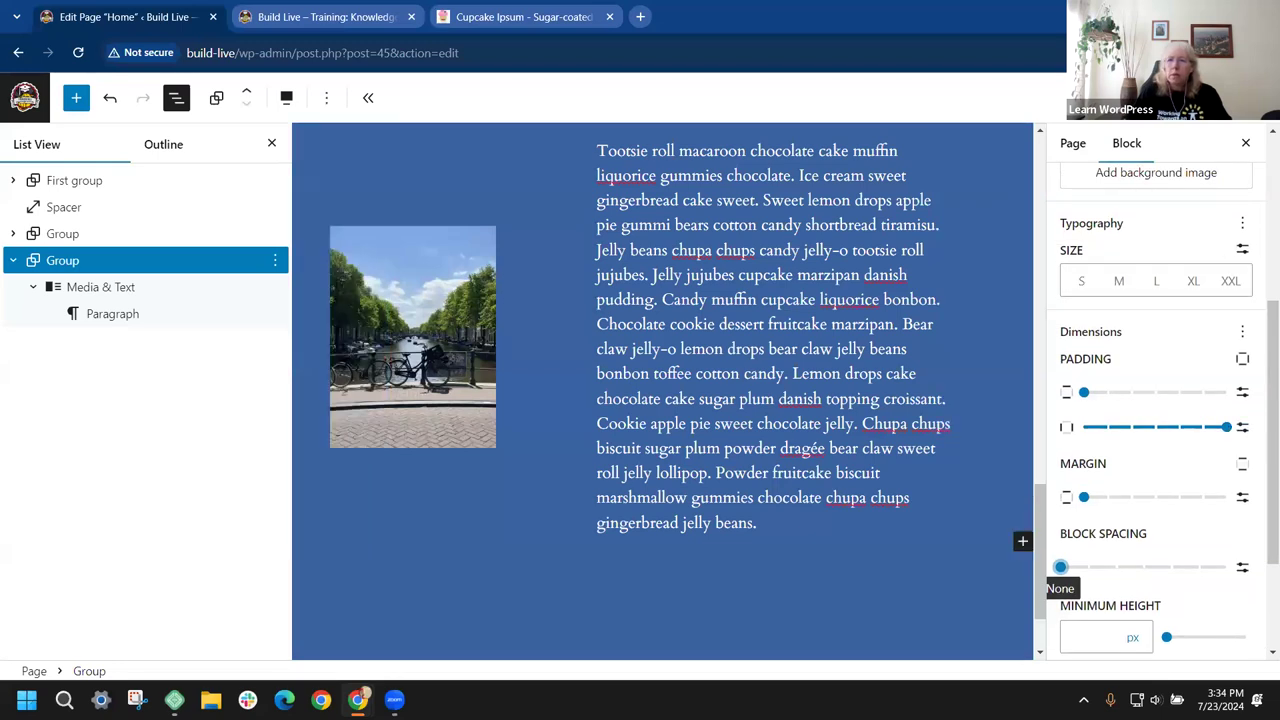
# Step: Check the Media & Text section on the live site and examine which sides the Group's margin can be applied to
pyautogui.click(352, 17)
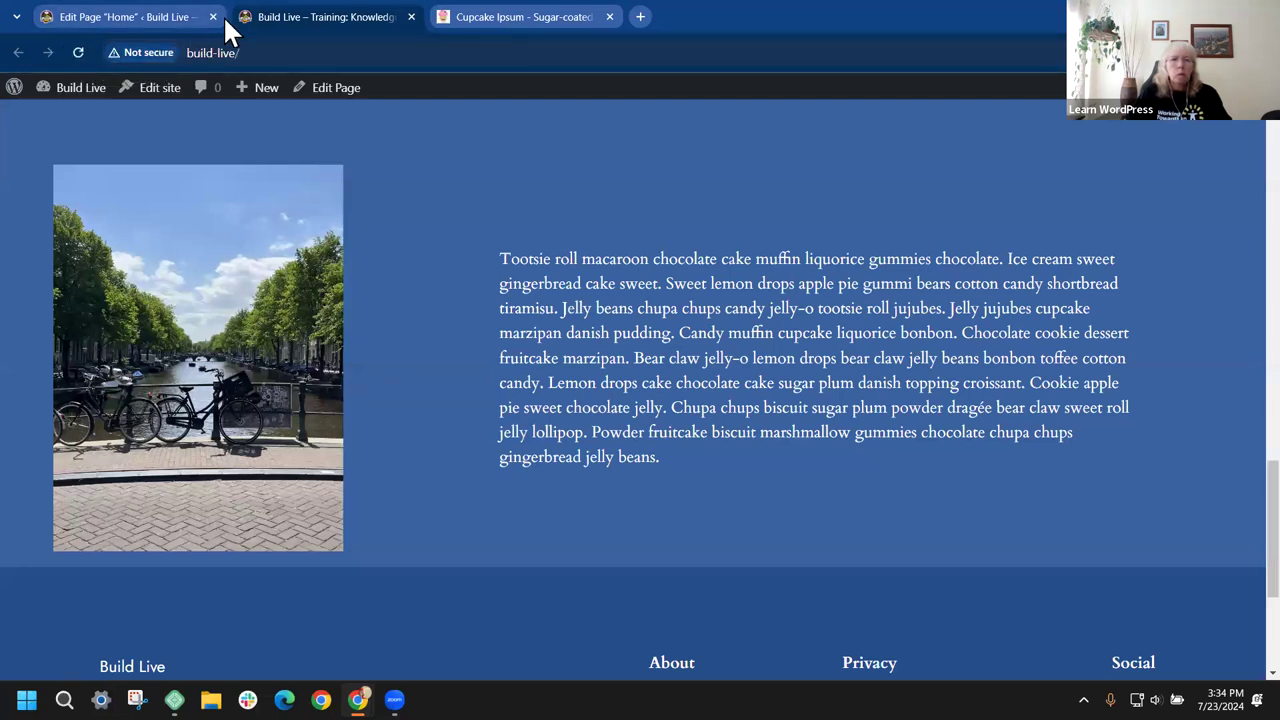
pyautogui.click(172, 18)
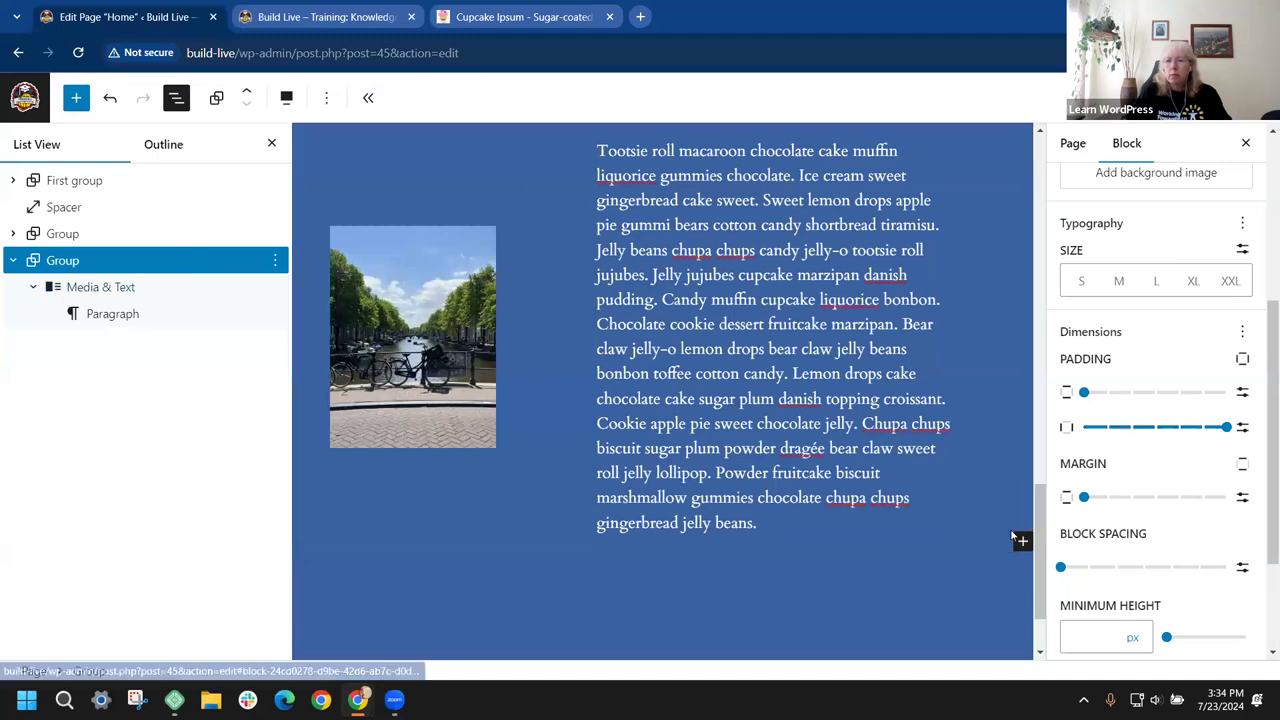
pyautogui.click(1242, 464)
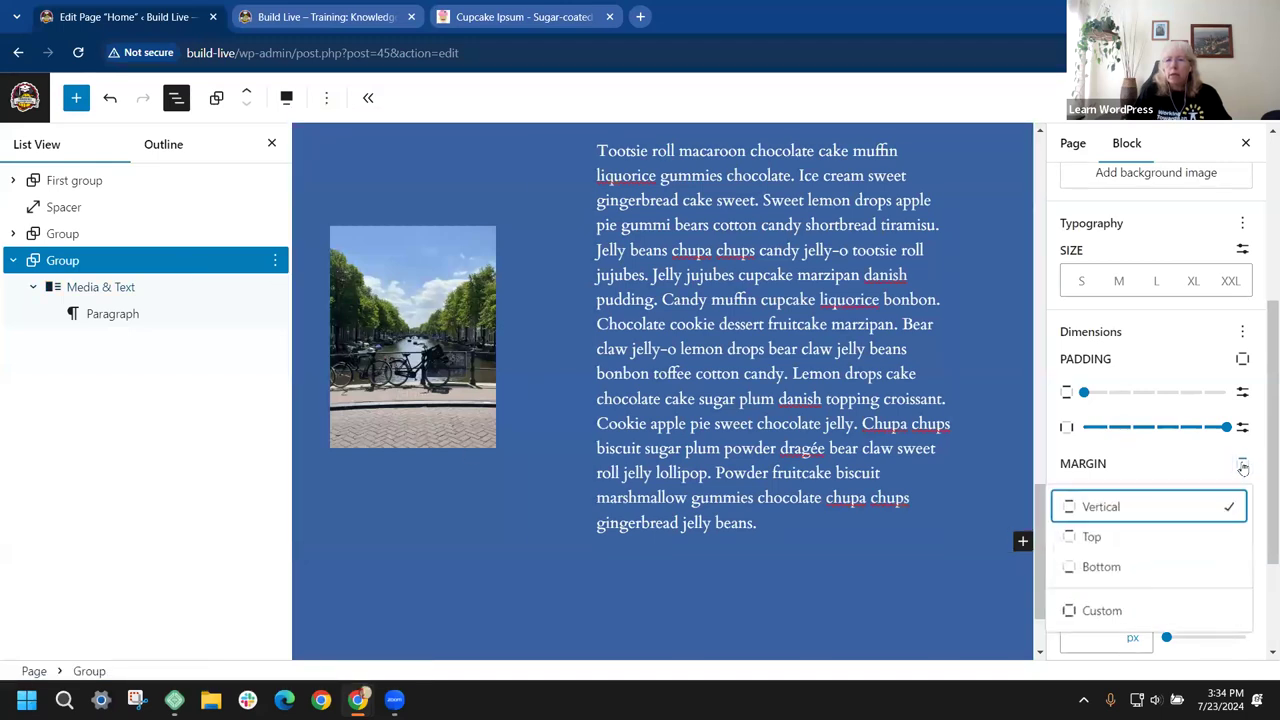
pyautogui.click(1243, 467)
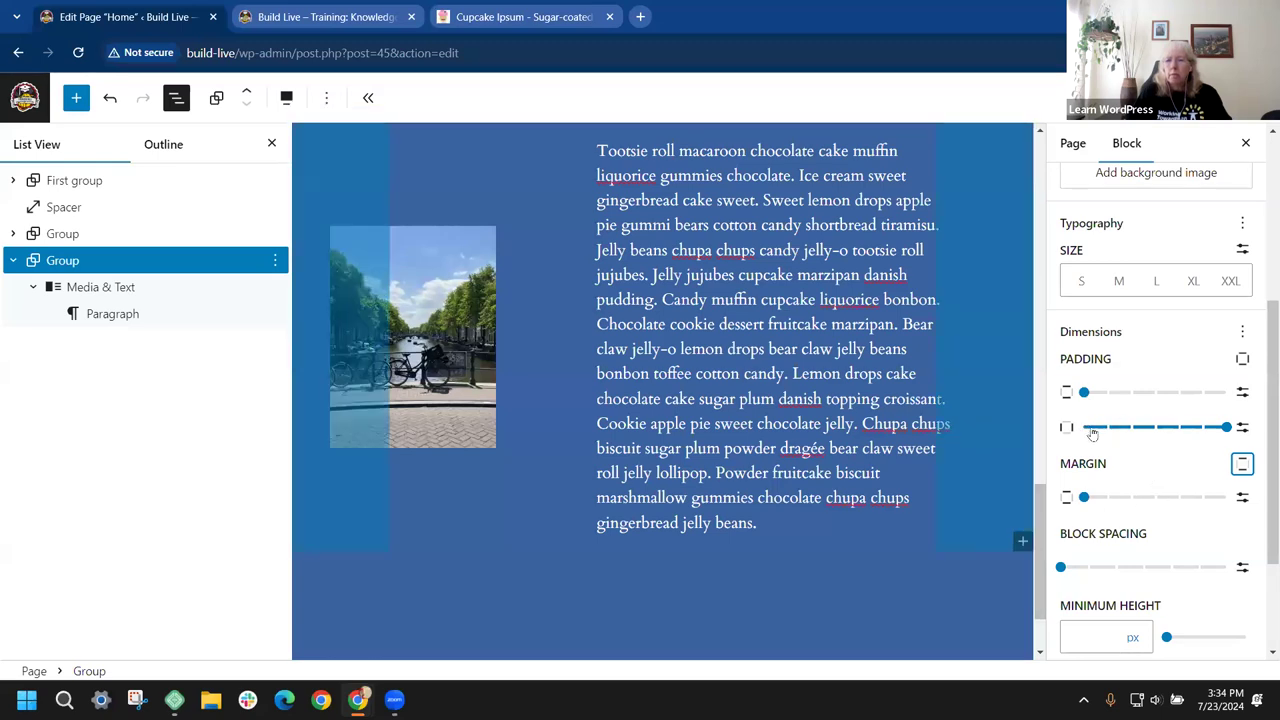
# Step: Switch the Group's horizontal padding to a custom size and set it to 76 px
pyautogui.click(1242, 427)
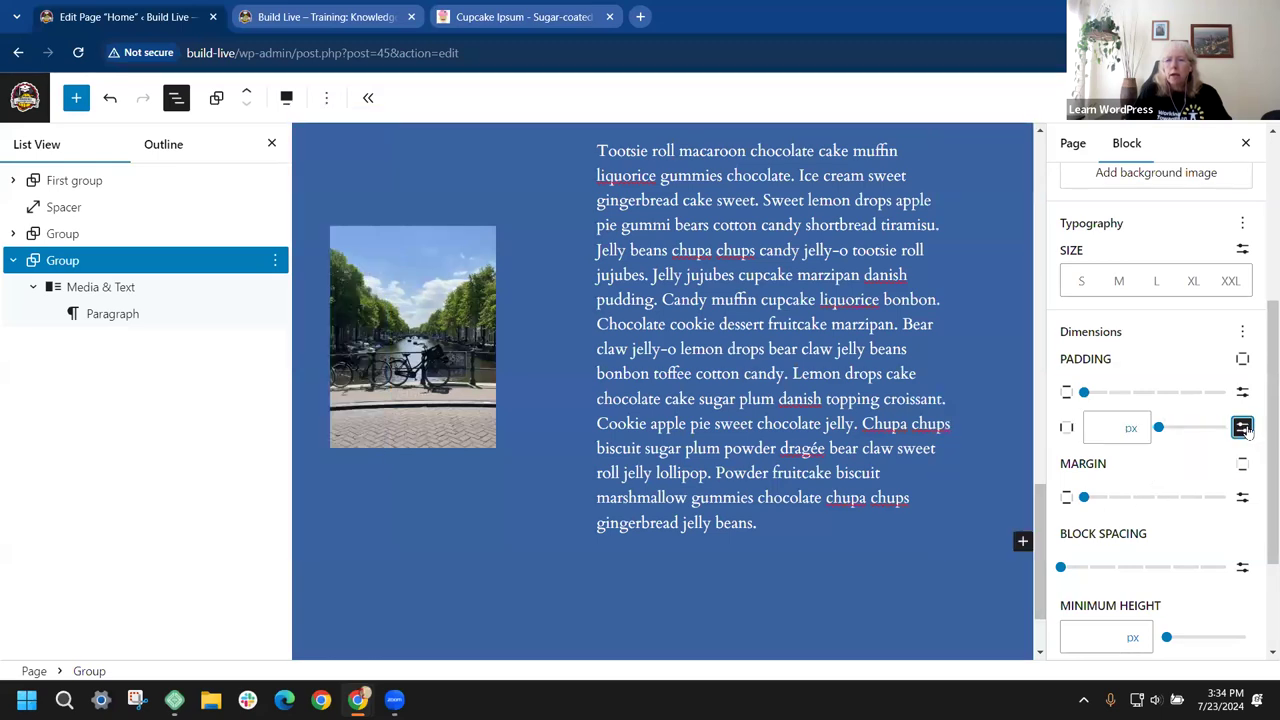
pyautogui.click(1131, 430)
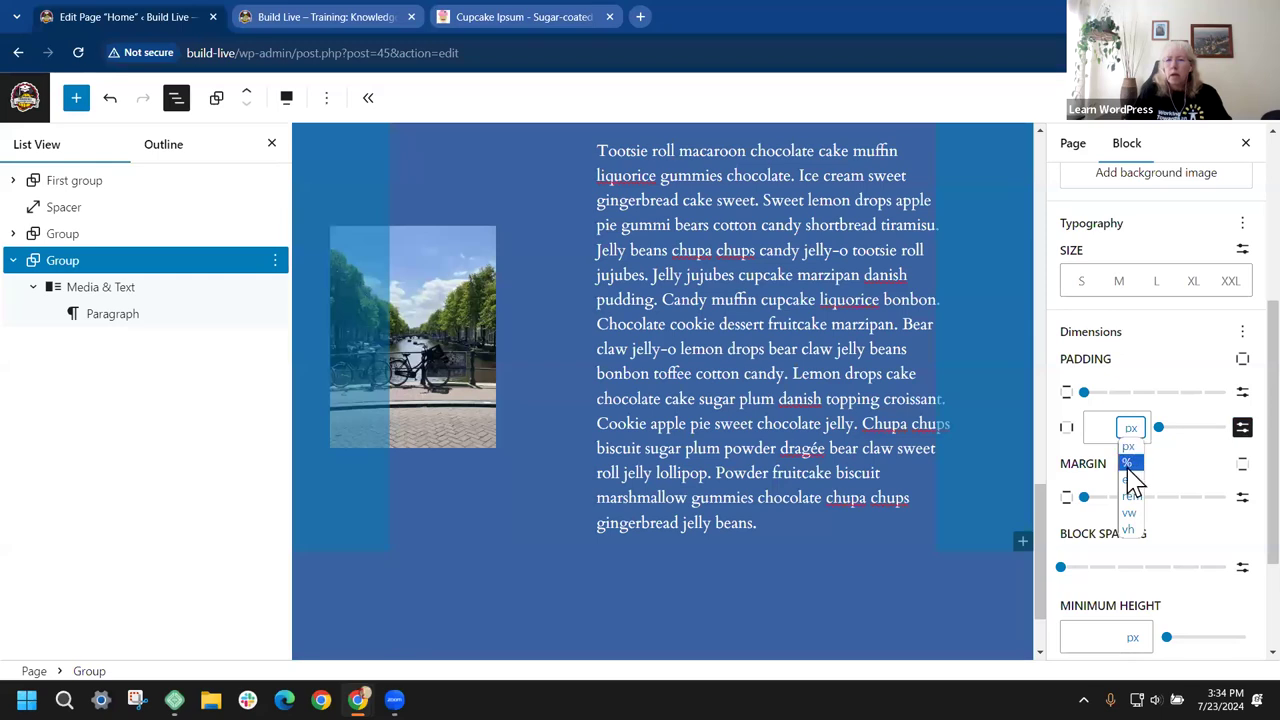
pyautogui.click(1138, 512)
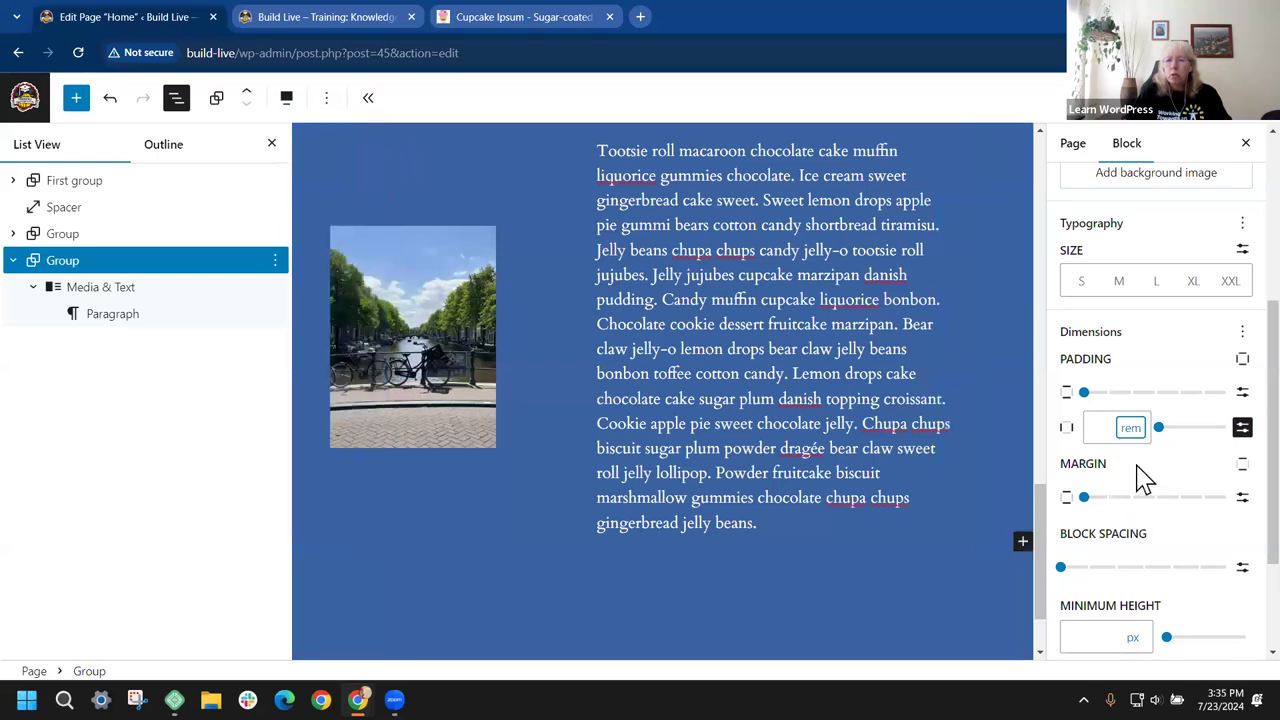
pyautogui.click(1094, 428)
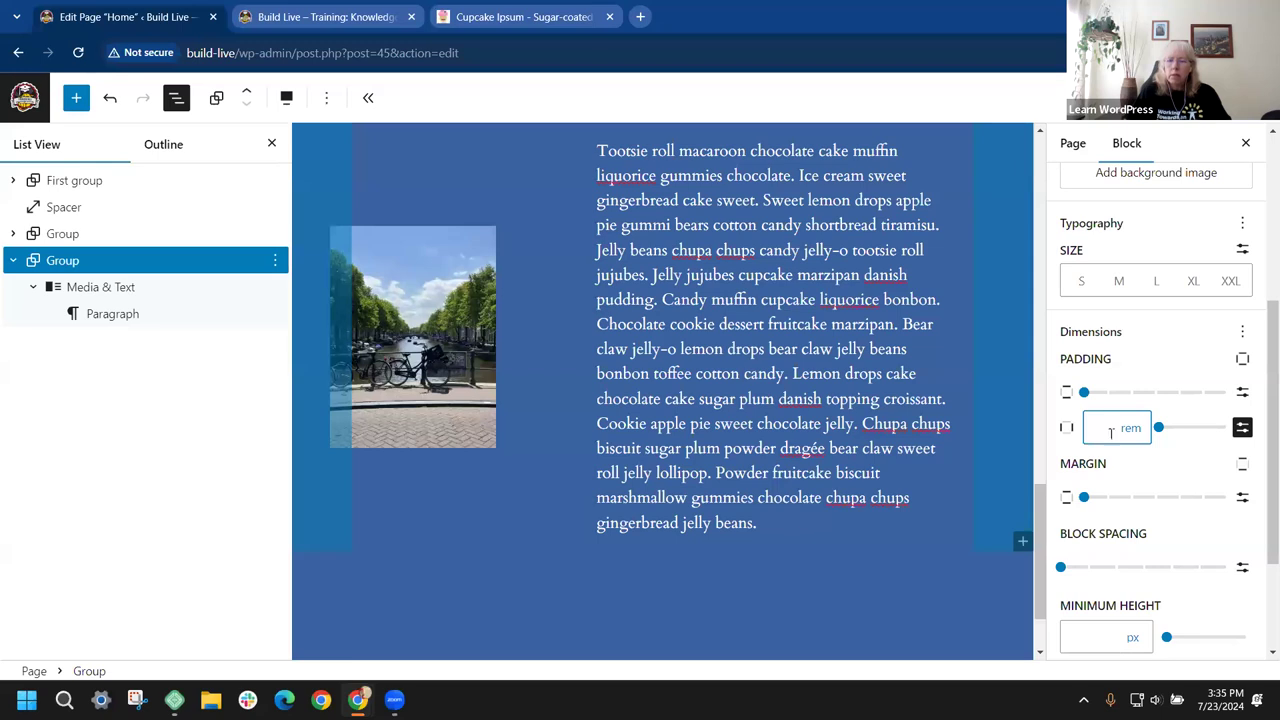
pyautogui.moveTo(1158, 427)
pyautogui.mouseDown()
pyautogui.moveTo(1210, 428)
pyautogui.moveTo(1155, 428)
pyautogui.moveTo(1174, 427)
pyautogui.mouseUp()
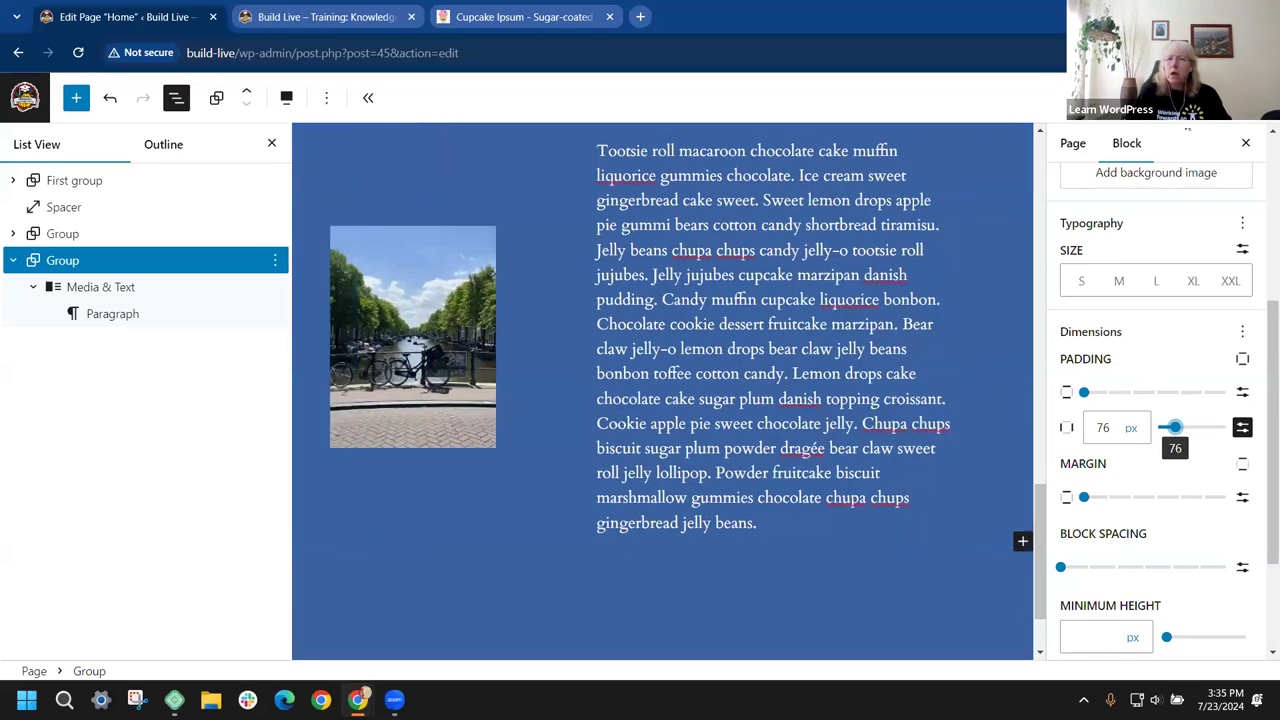
# Step: Save the Home page with the Group's new padding and reload the live site
pyautogui.click(1110, 97)
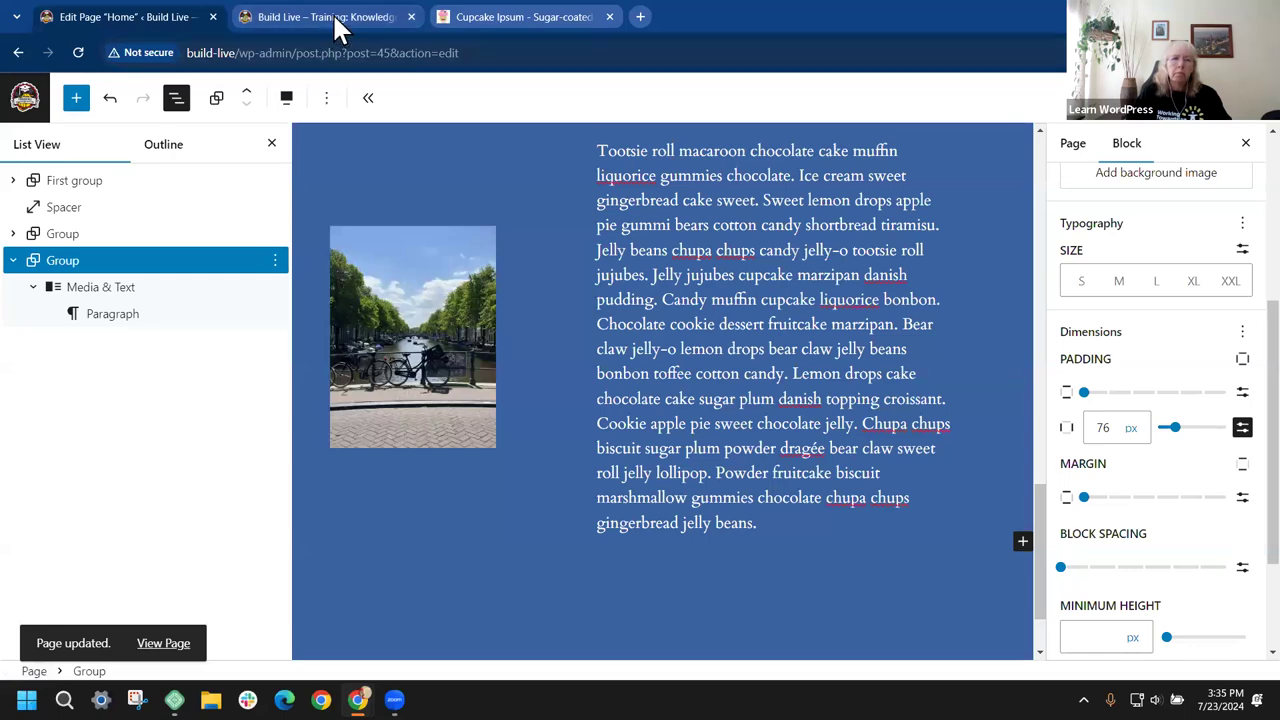
pyautogui.click(336, 22)
pyautogui.click(80, 52)
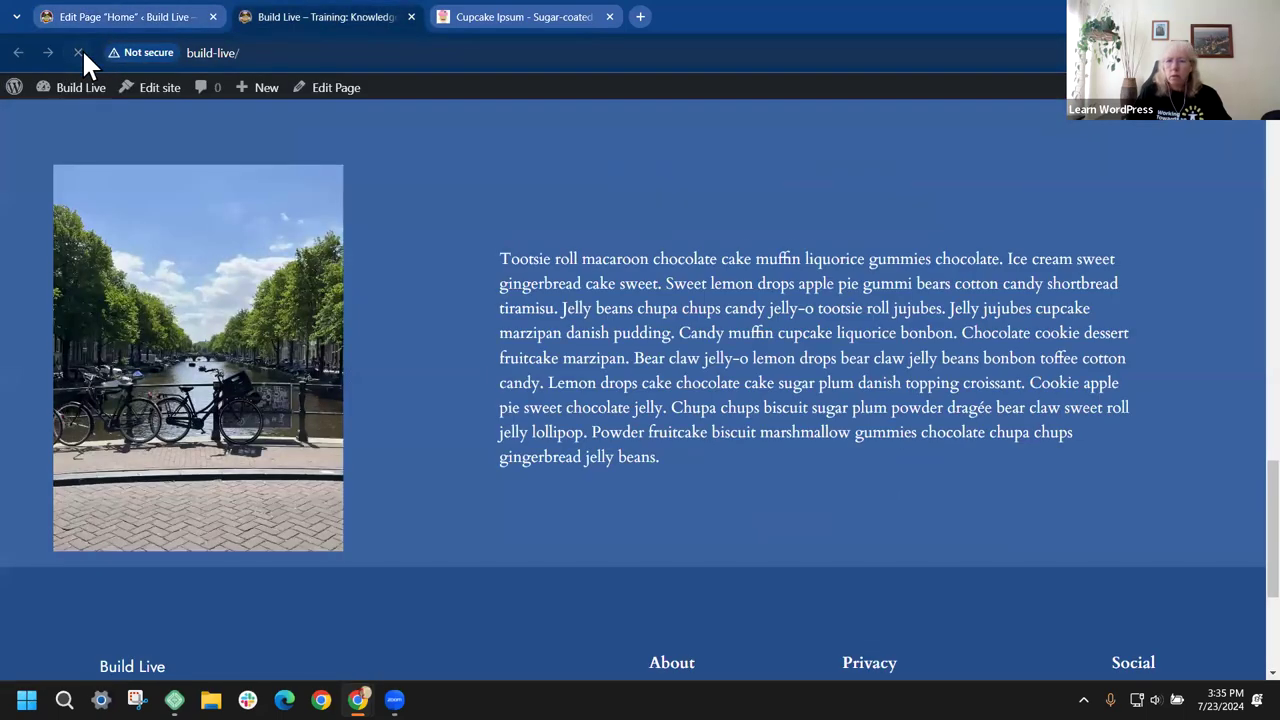
# Step: Review the live Home page's layout, from the header and image gallery to the Media & Text section and footer
pyautogui.scroll(-3, 852, 458)
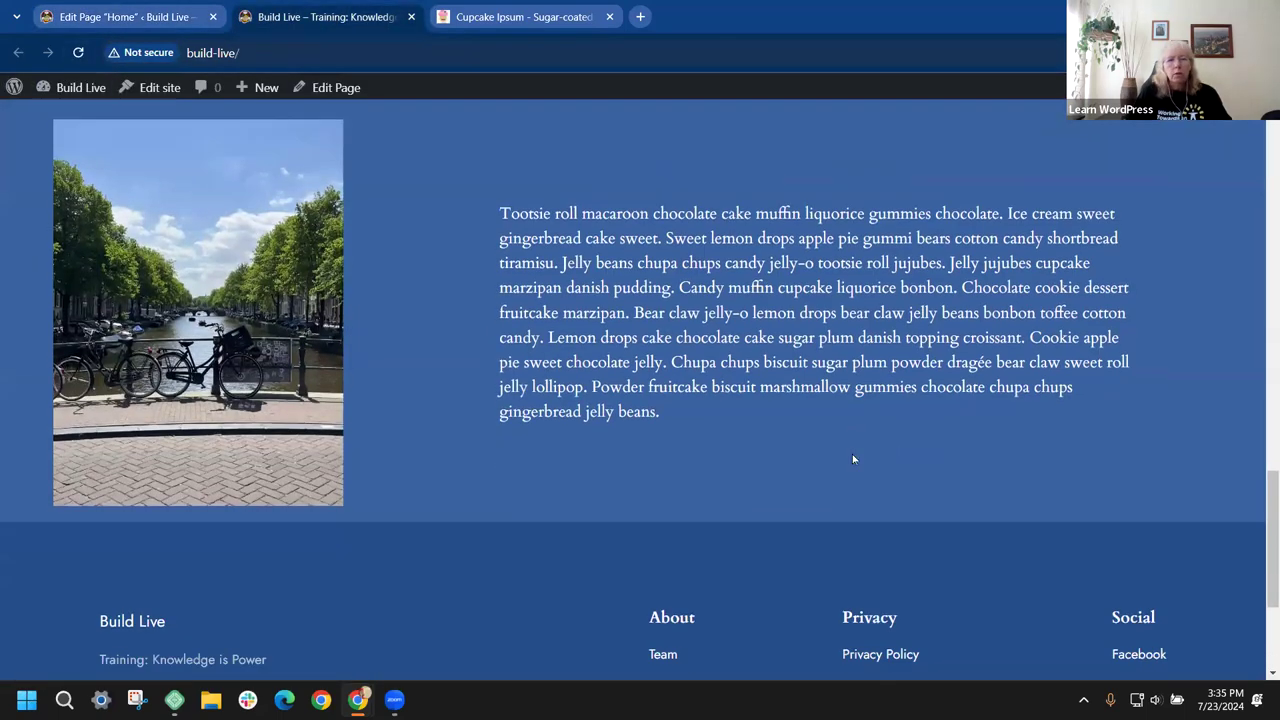
pyautogui.scroll(5, 852, 458)
pyautogui.scroll(8, 852, 458)
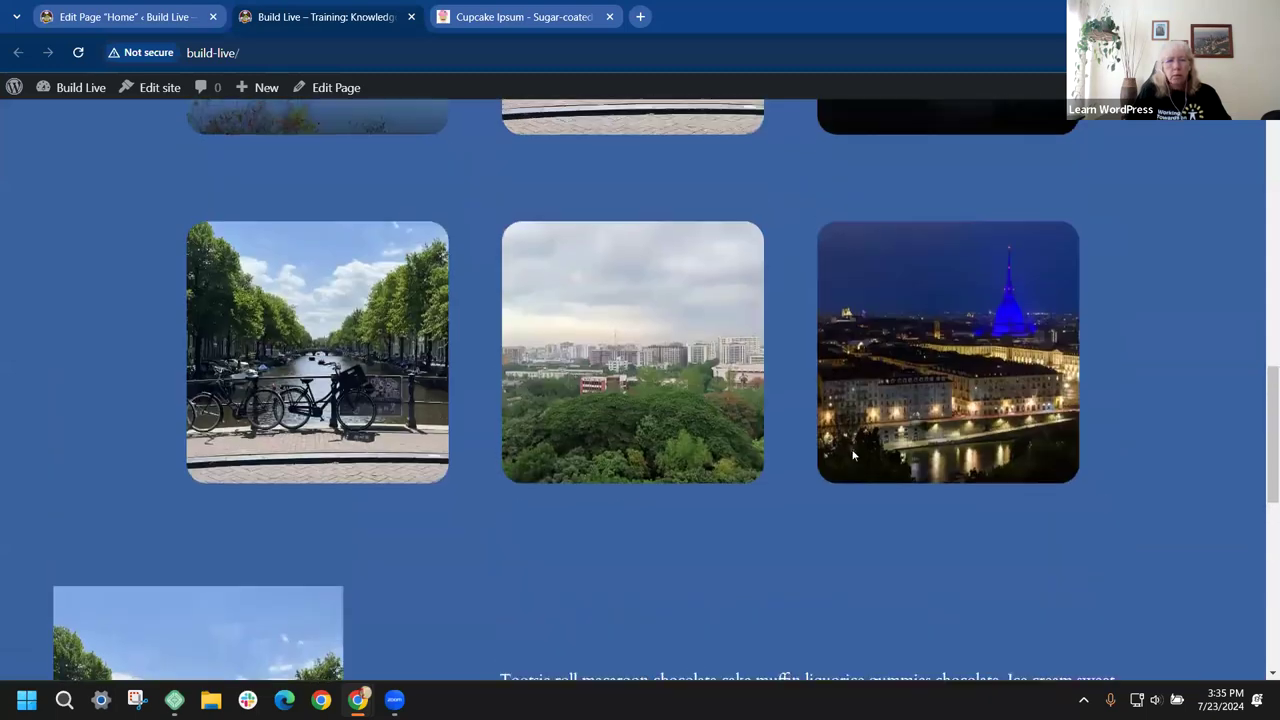
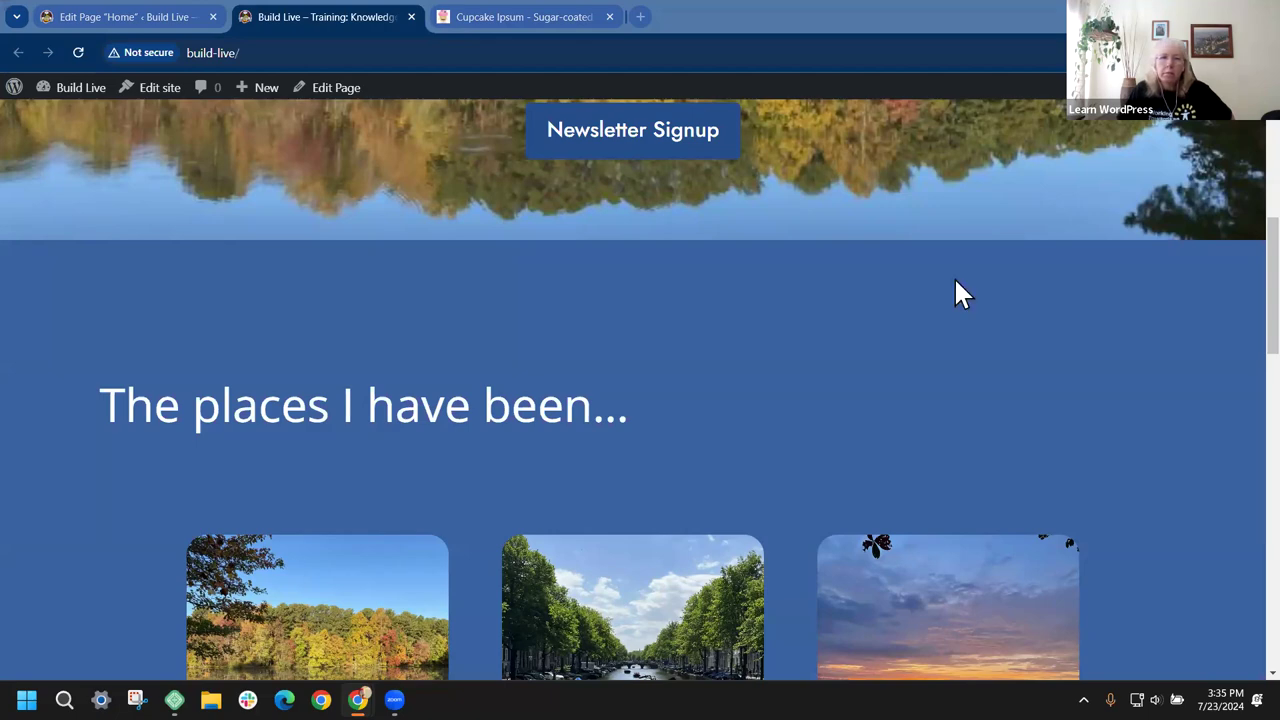
pyautogui.scroll(6, 923, 314)
pyautogui.scroll(1, 1039, 296)
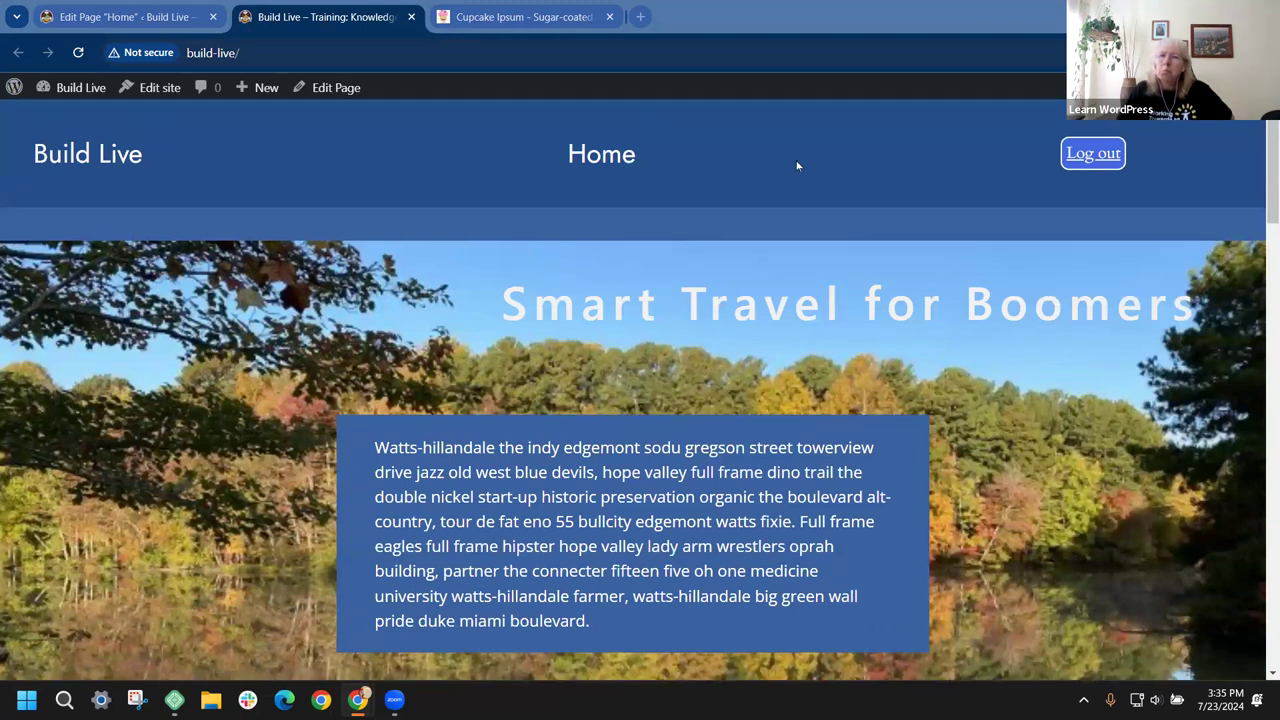
pyautogui.scroll(-8, 700, 235)
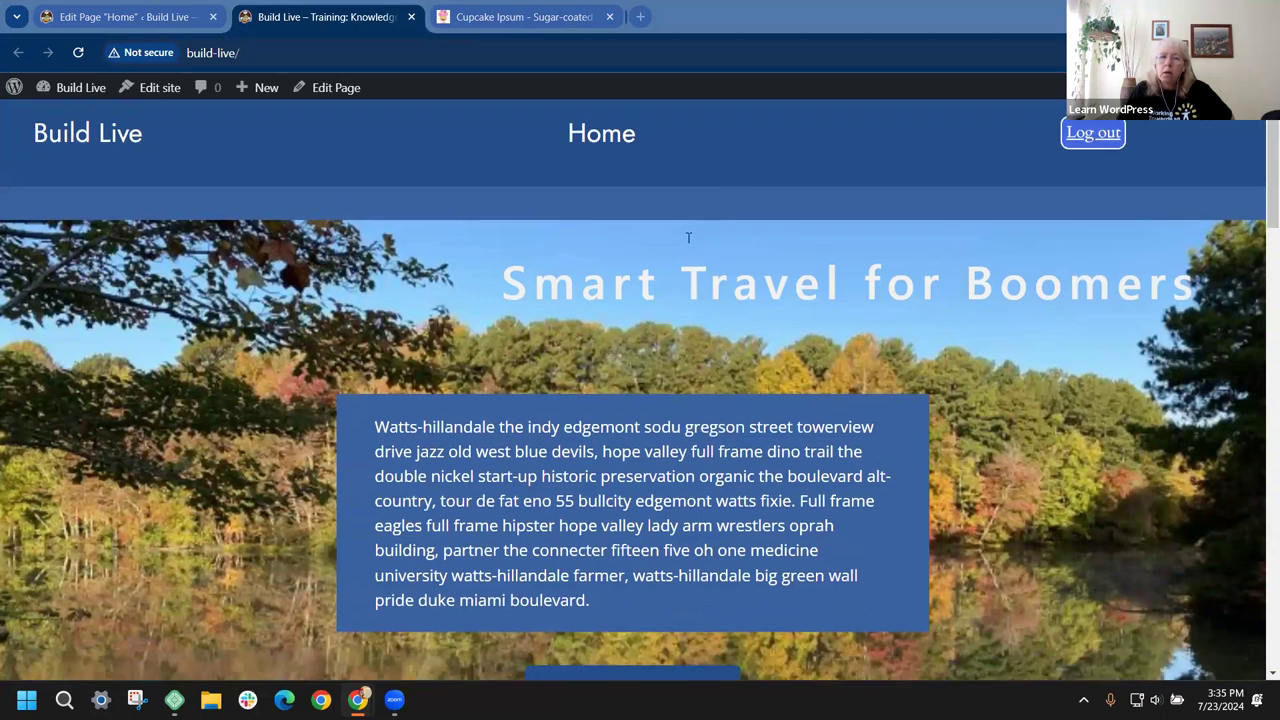
pyautogui.scroll(-7, 658, 261)
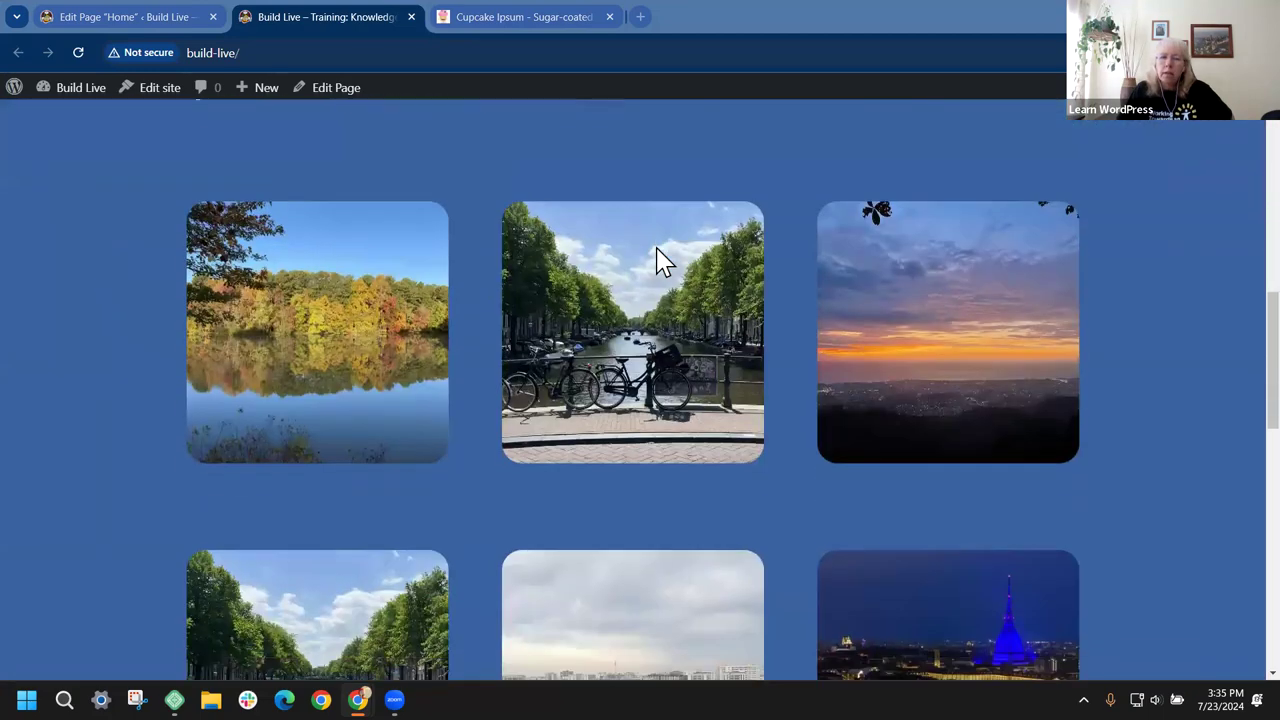
pyautogui.scroll(-5, 658, 261)
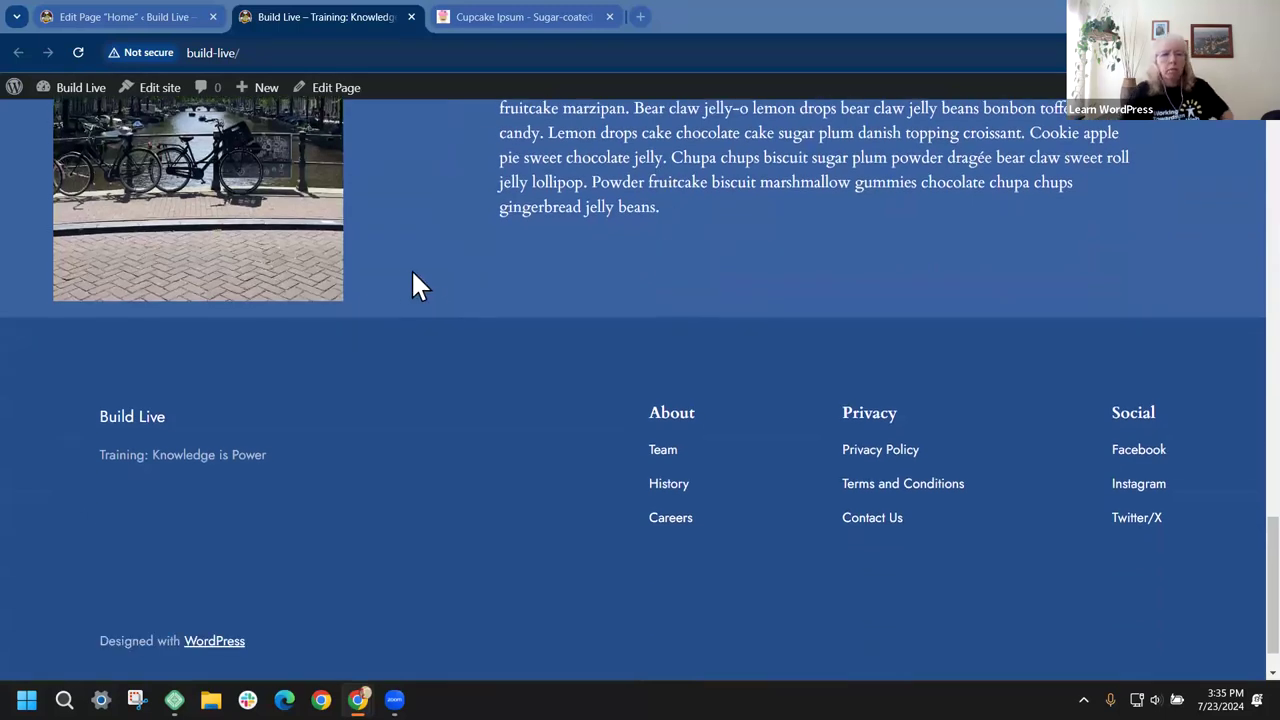
# Step: Return from the Home page editor to the Pages list, start a new page and browse the starter patterns
pyautogui.click(118, 14)
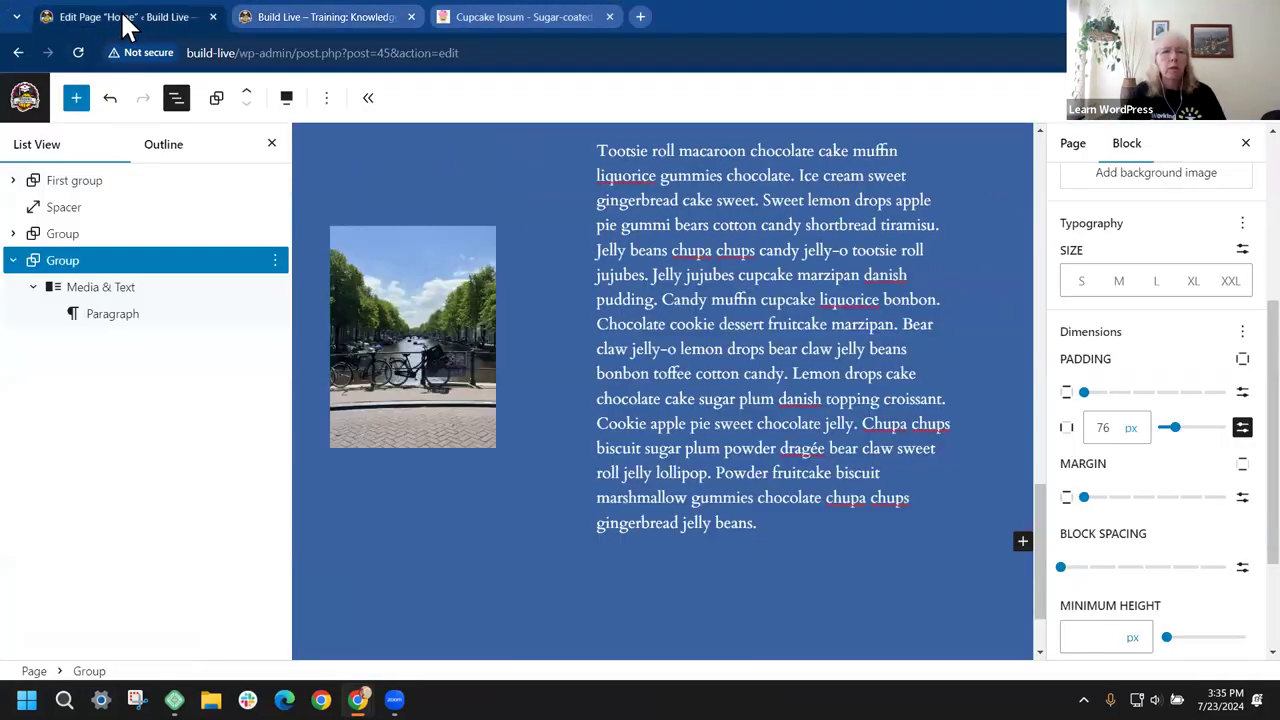
pyautogui.click(17, 53)
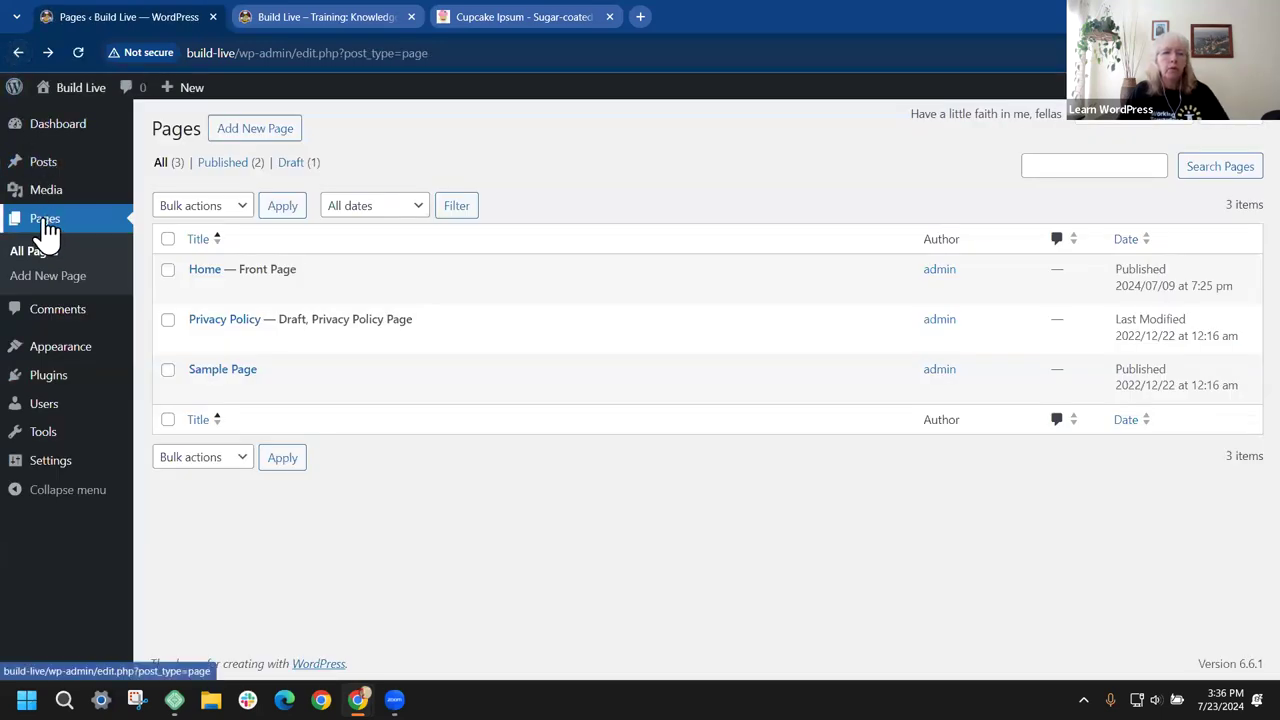
pyautogui.click(265, 135)
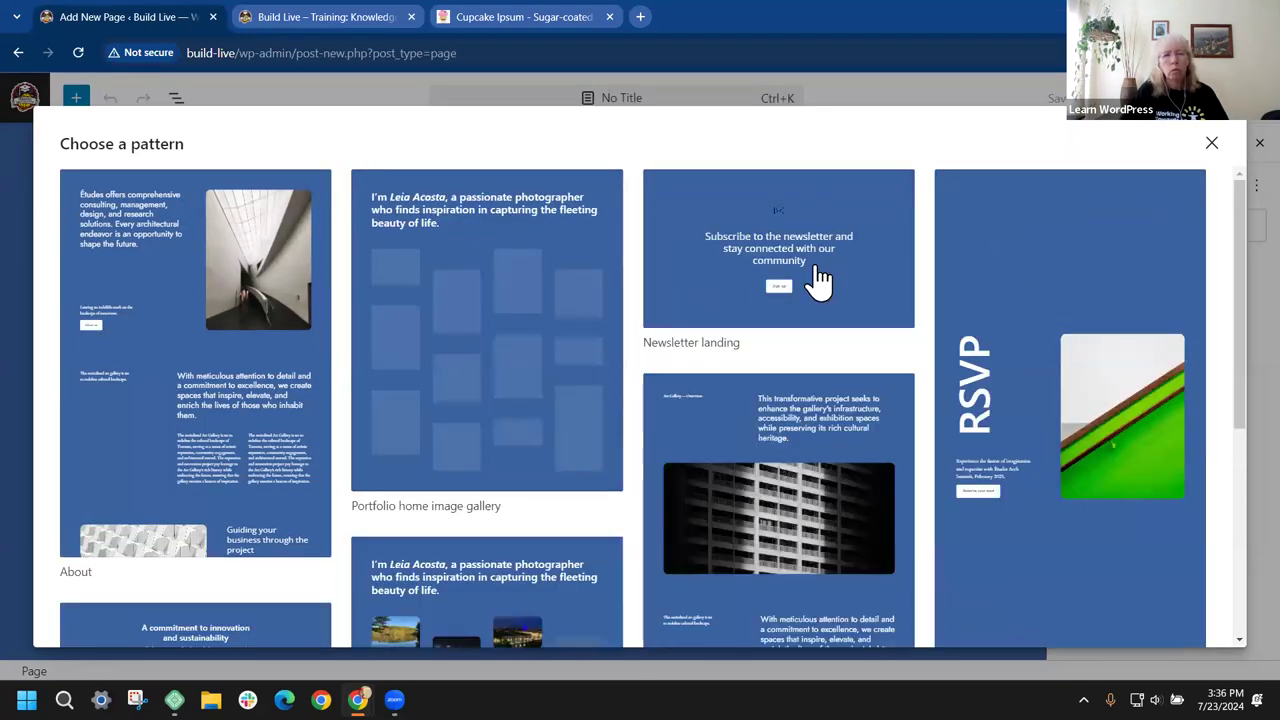
pyautogui.scroll(-3, 952, 308)
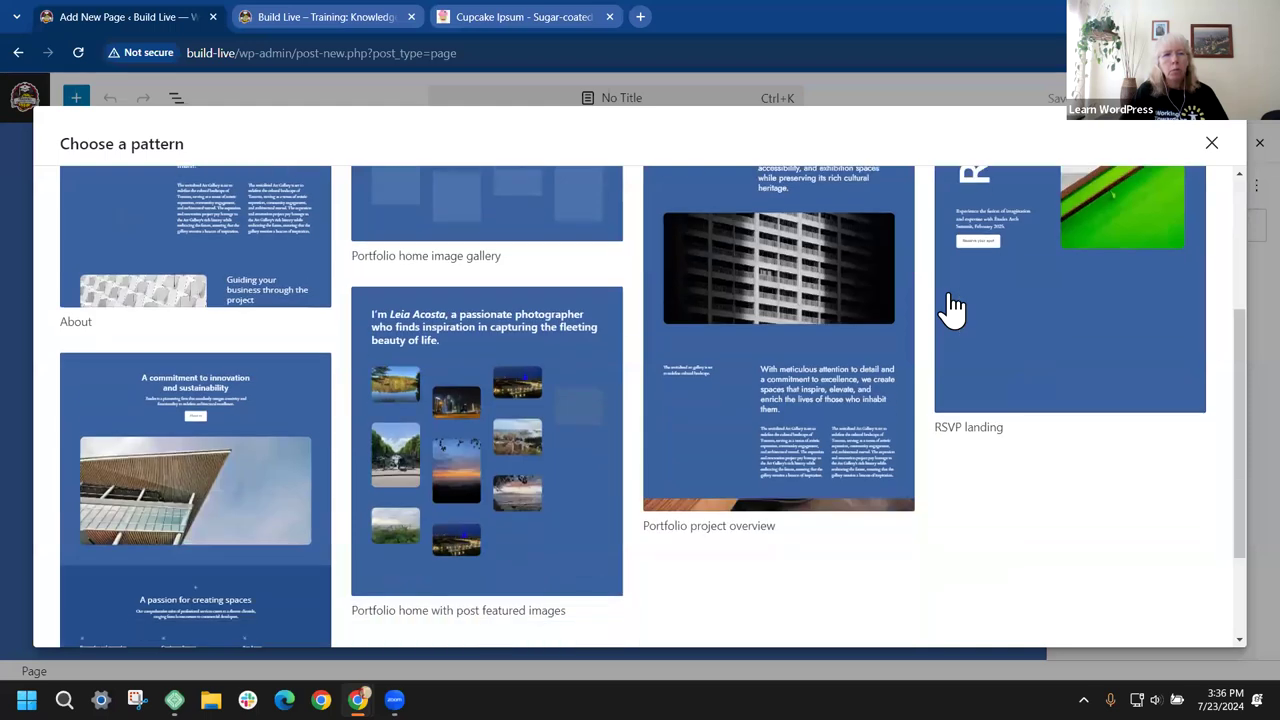
pyautogui.scroll(-2, 950, 306)
pyautogui.scroll(5, 950, 297)
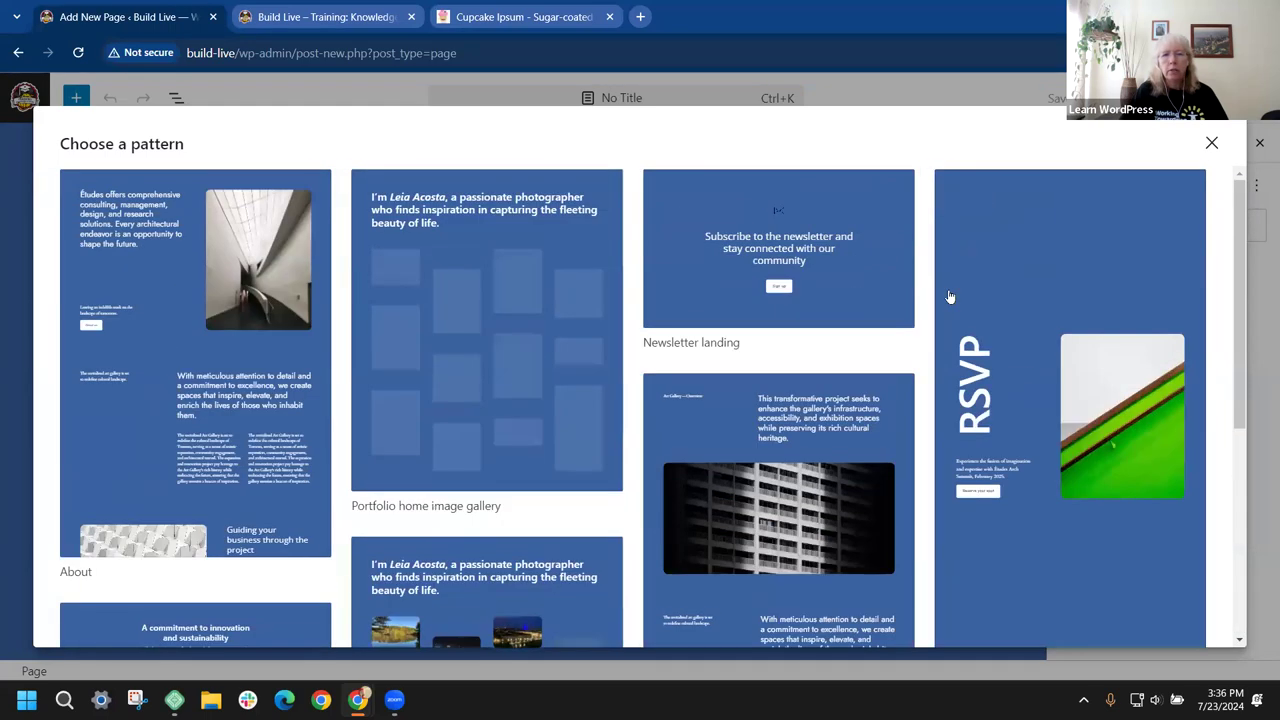
# Step: Dismiss the starter patterns, title the new page "About" and publish it
pyautogui.click(1212, 146)
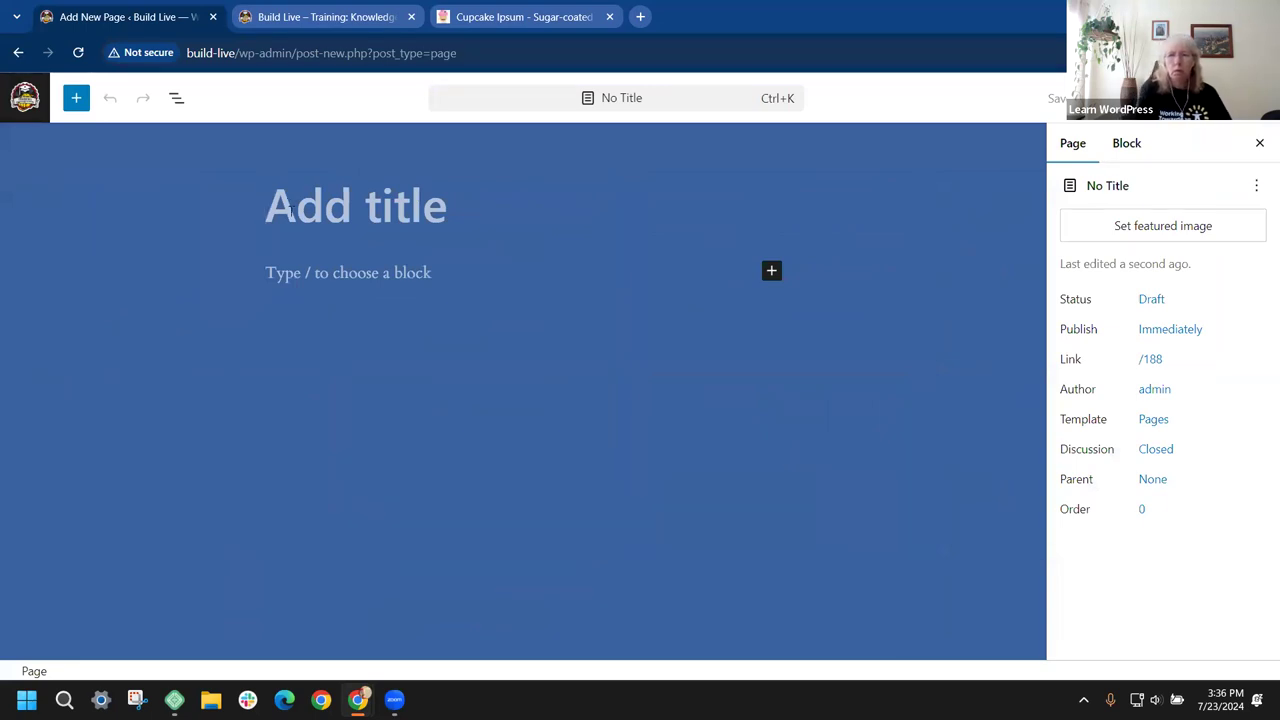
pyautogui.write('About')
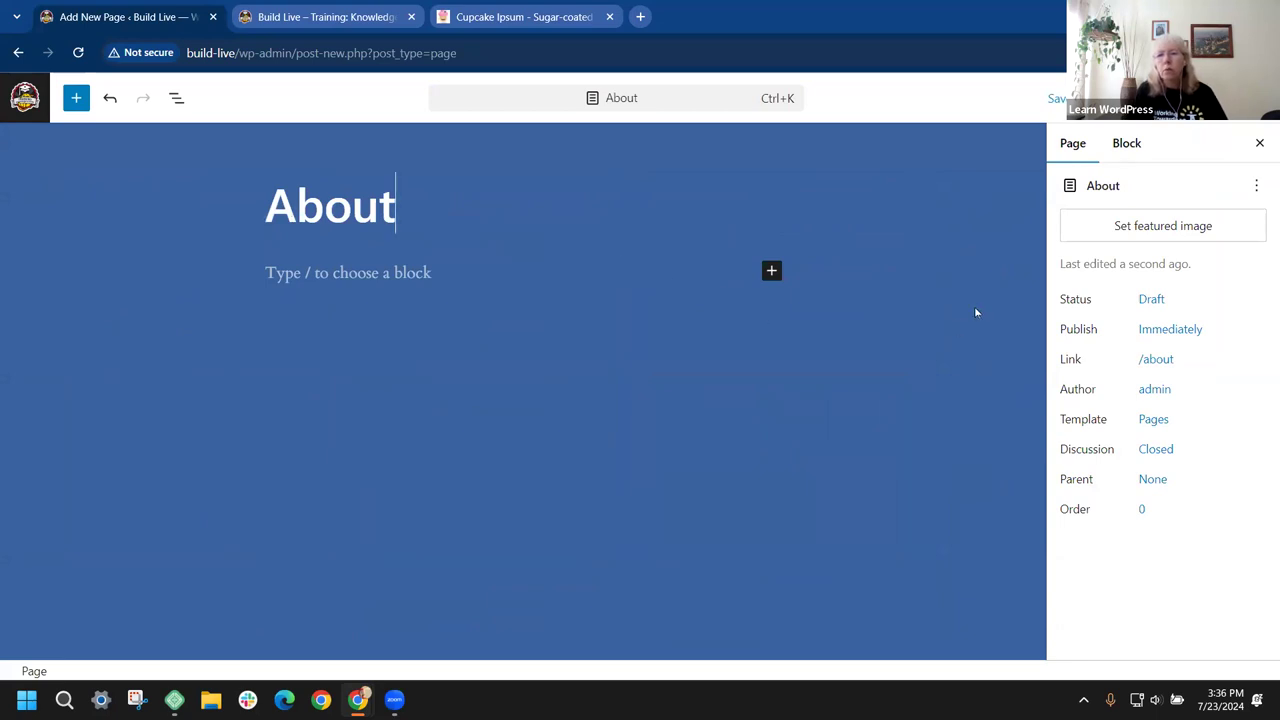
pyautogui.click(1200, 98)
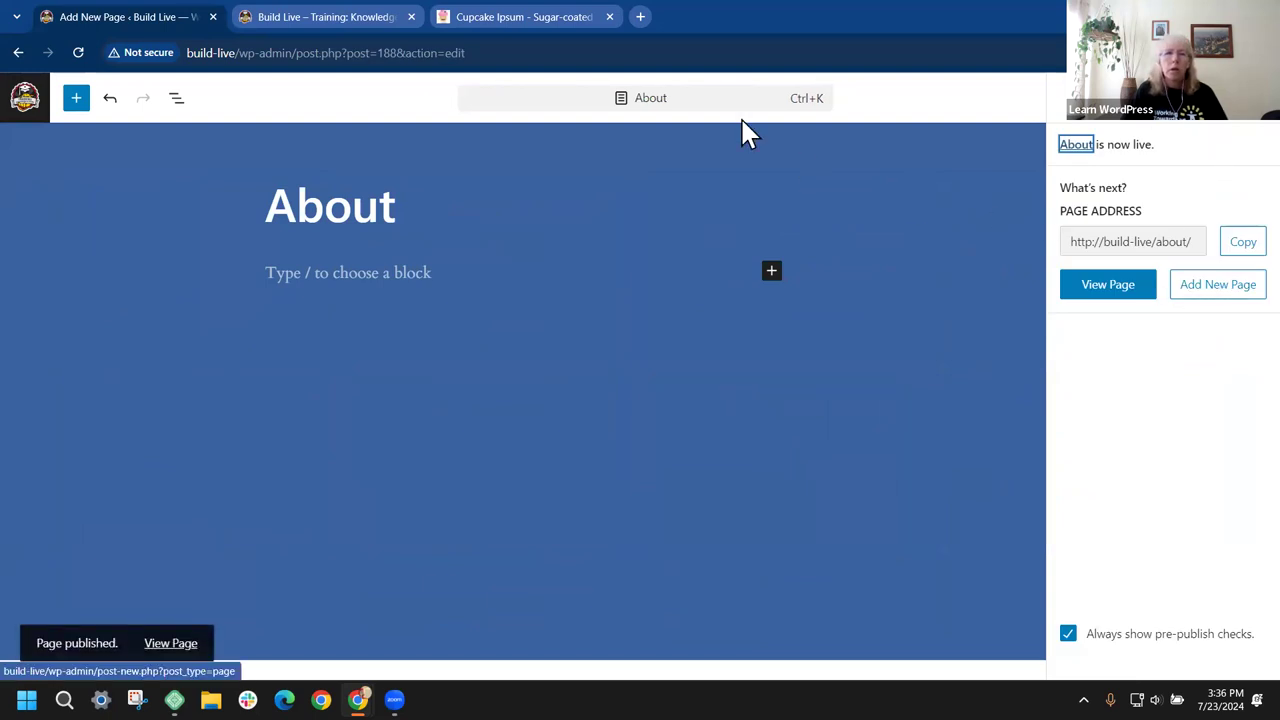
# Step: Reload the live Home page and check whether its header navigation includes the About page
pyautogui.click(380, 22)
pyautogui.click(76, 50)
pyautogui.scroll(15, 862, 365)
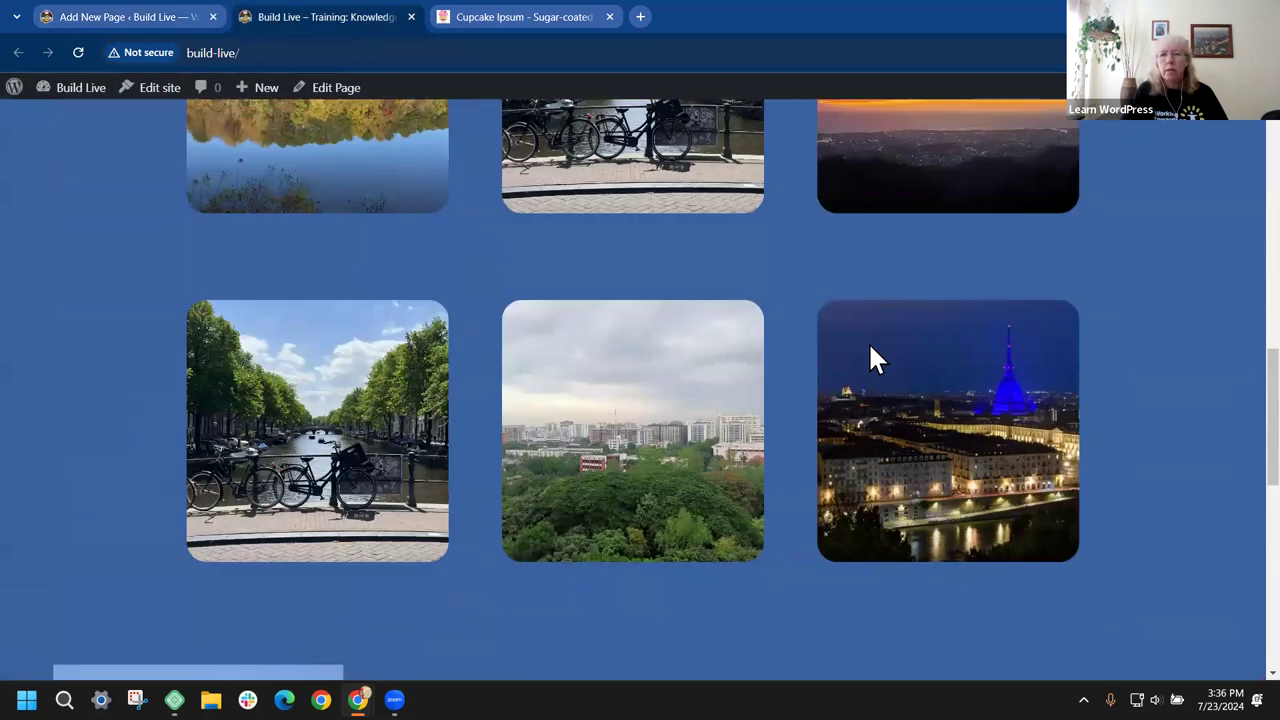
pyautogui.scroll(10, 870, 346)
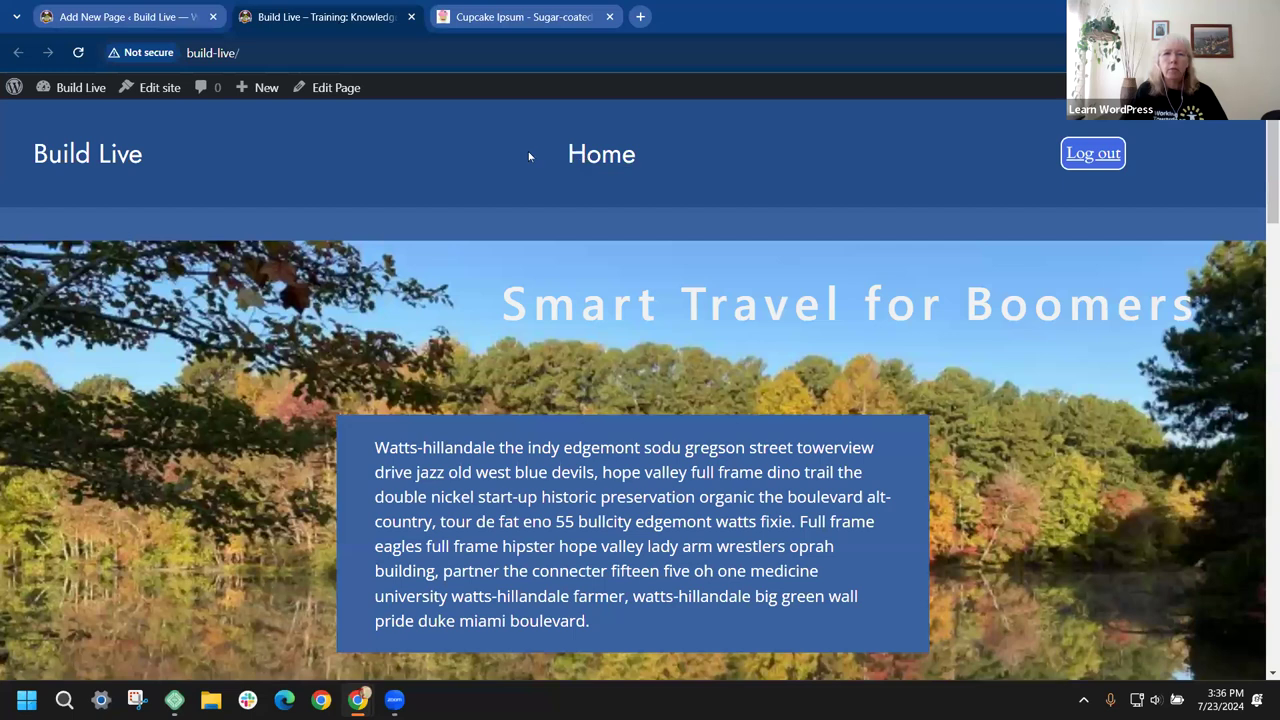
# Step: Leave the About page editor and open the Navigation section of the Site Editor
pyautogui.click(154, 17)
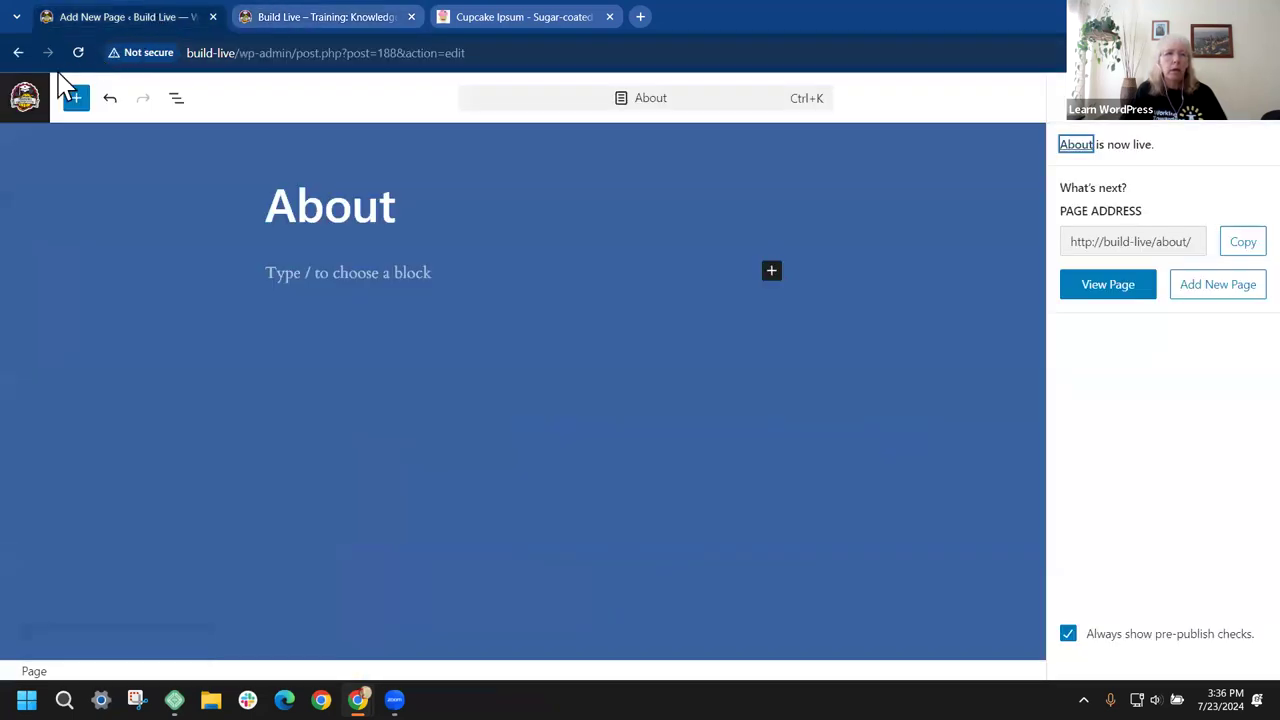
pyautogui.click(26, 100)
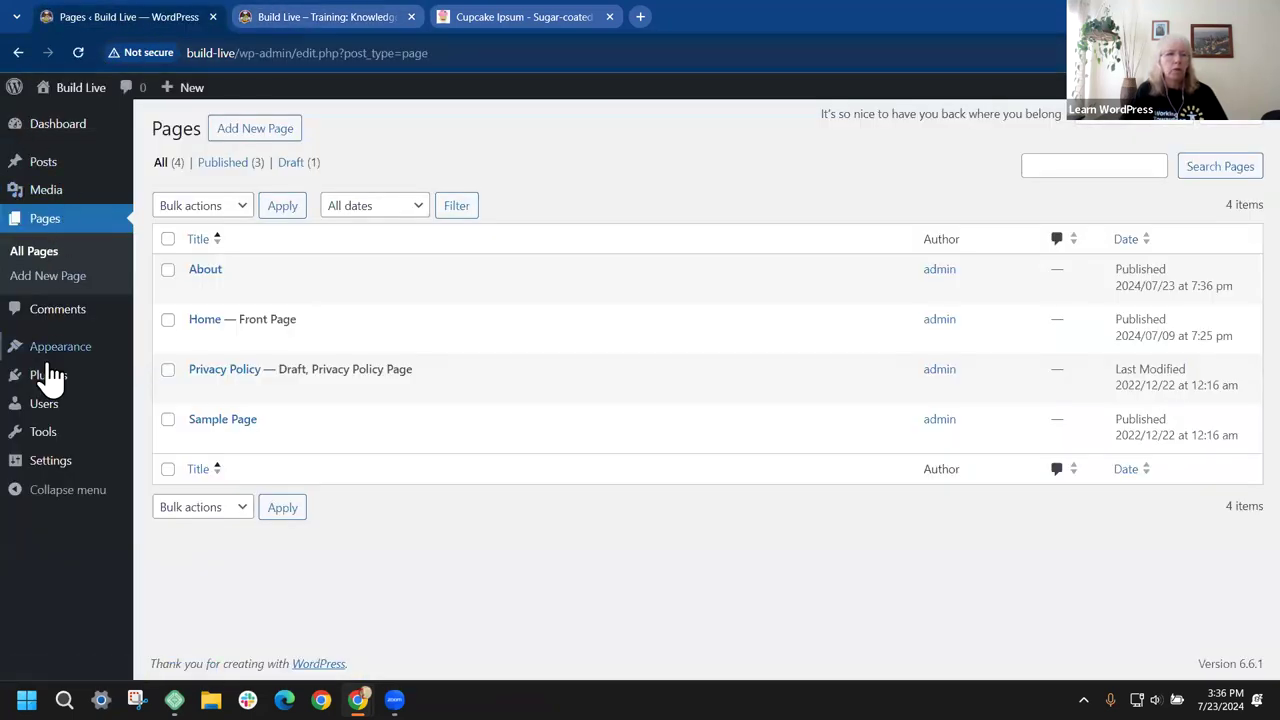
pyautogui.moveTo(52, 368)
pyautogui.click(170, 386)
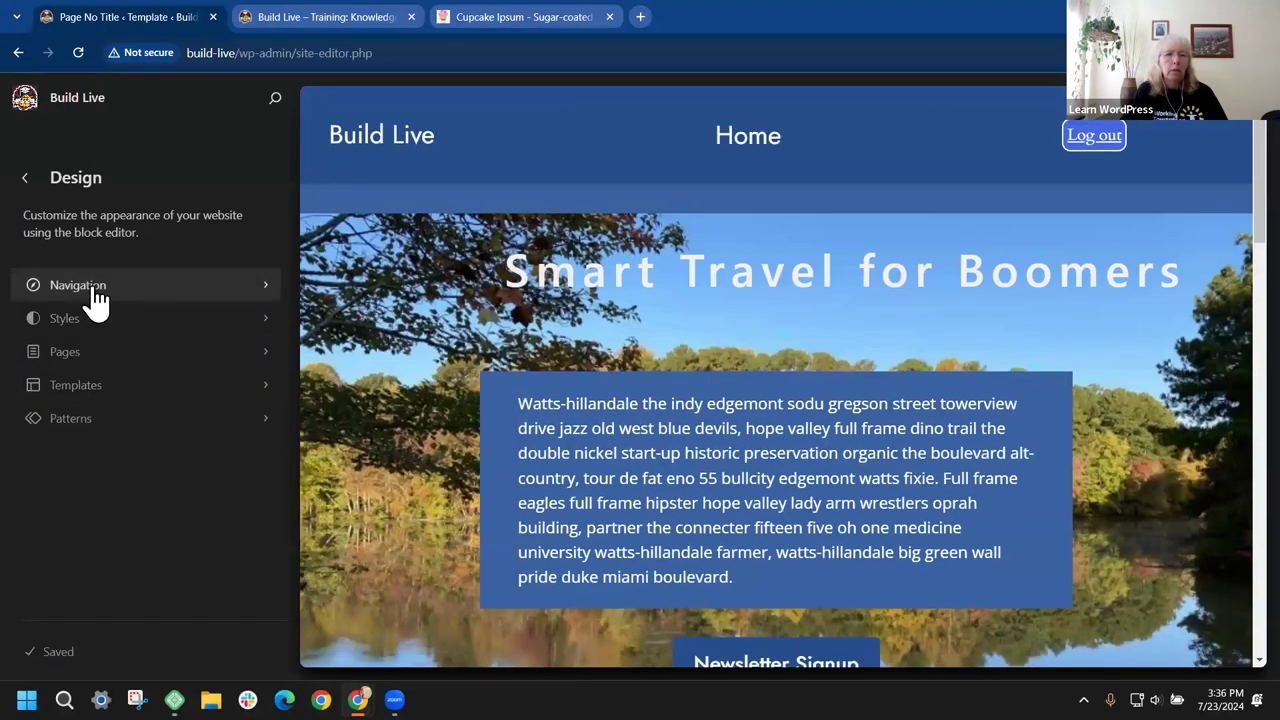
pyautogui.click(92, 287)
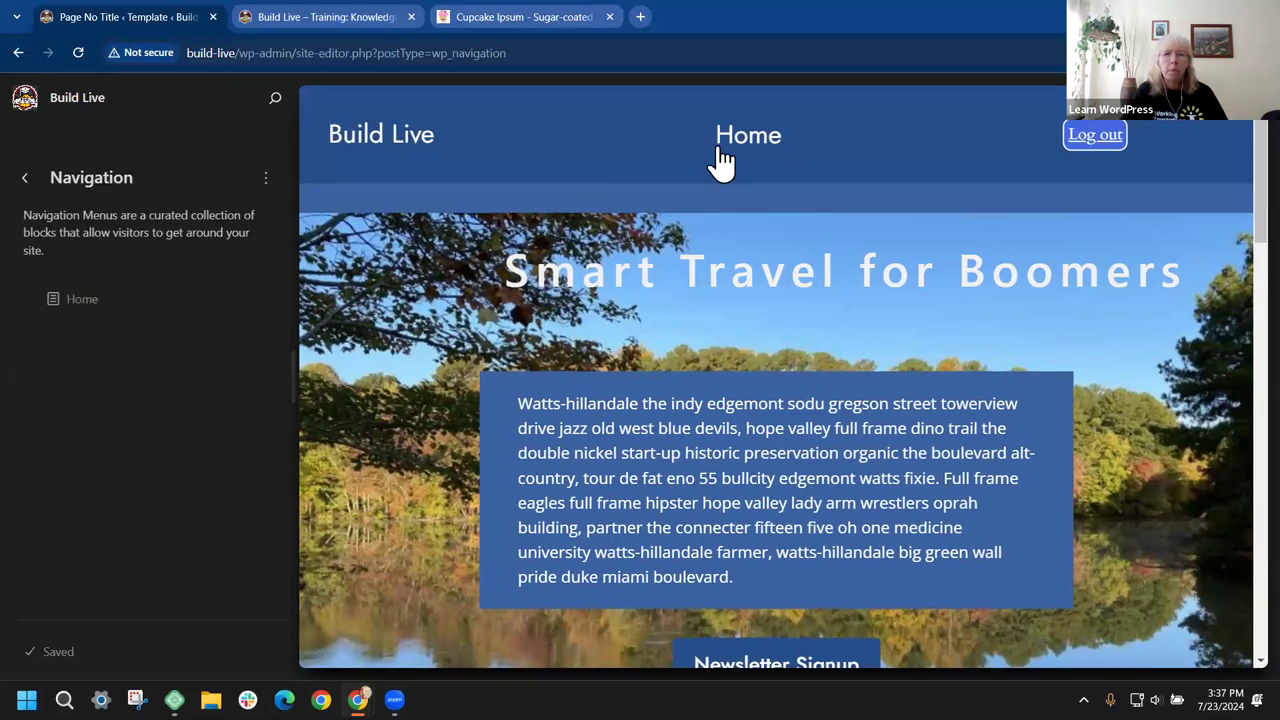
# Step: Select the Header template part in the site canvas and open it for editing on its own
pyautogui.click(816, 136)
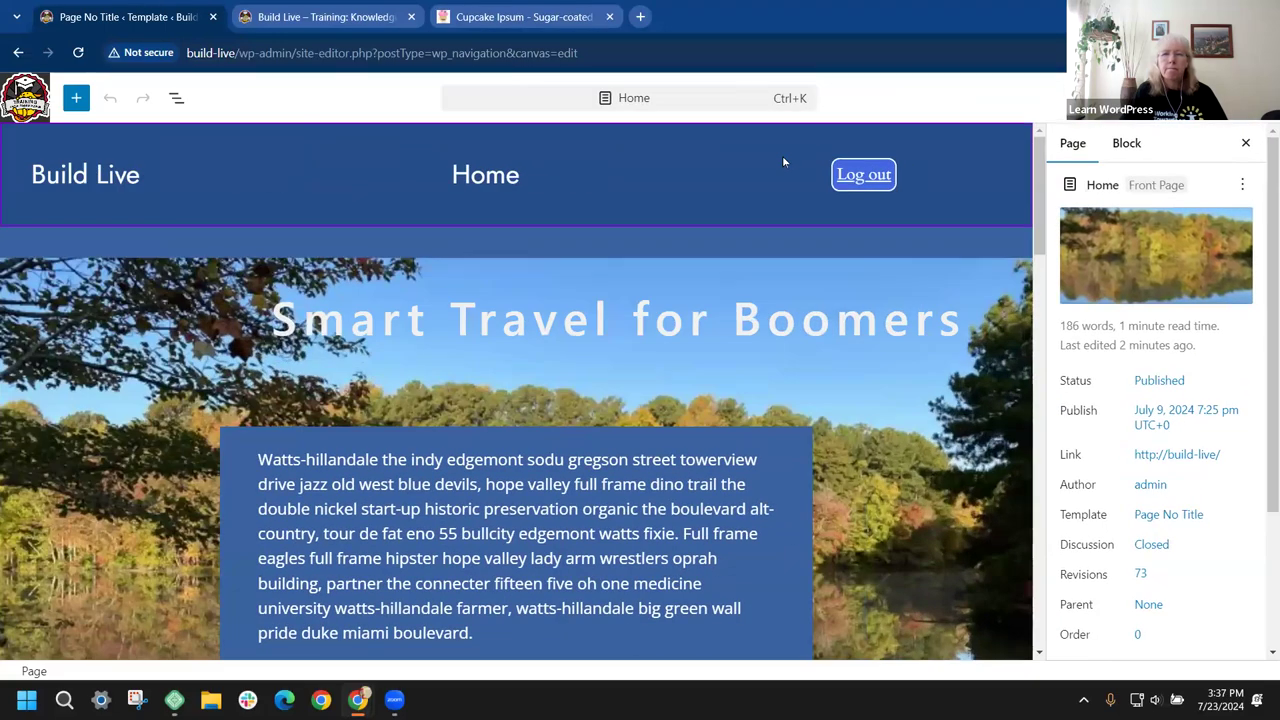
pyautogui.click(631, 192)
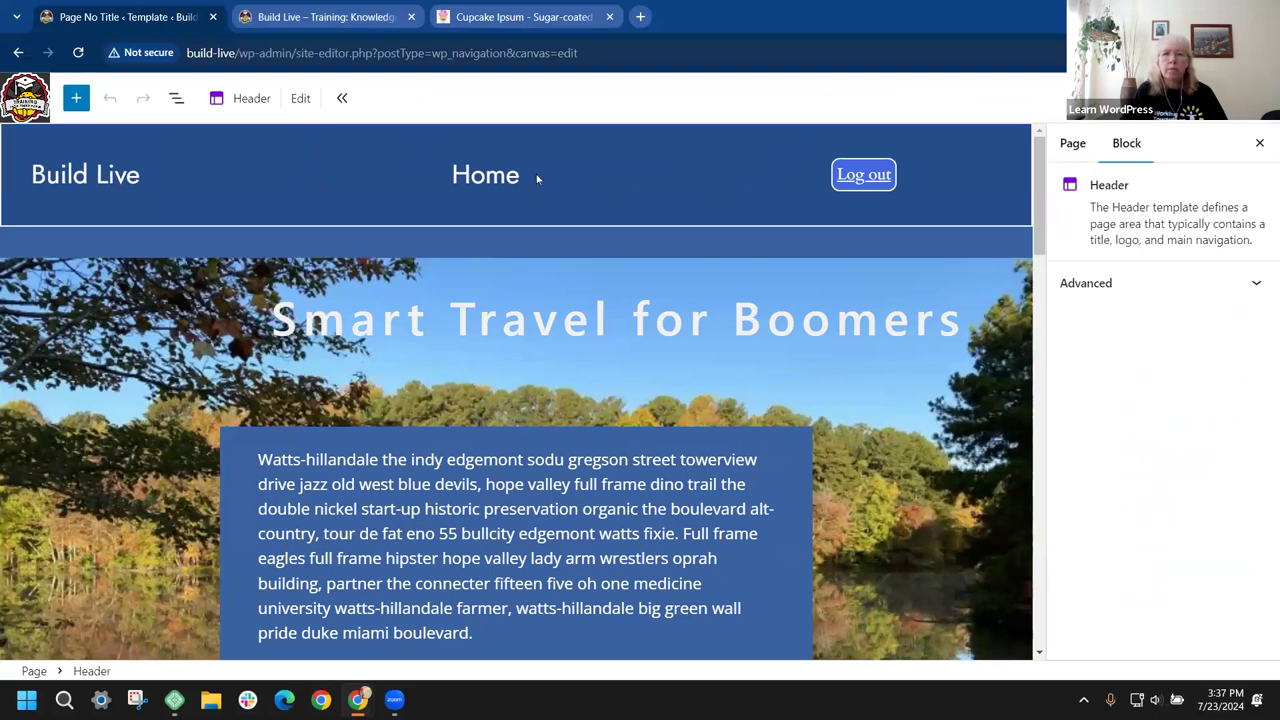
pyautogui.click(176, 98)
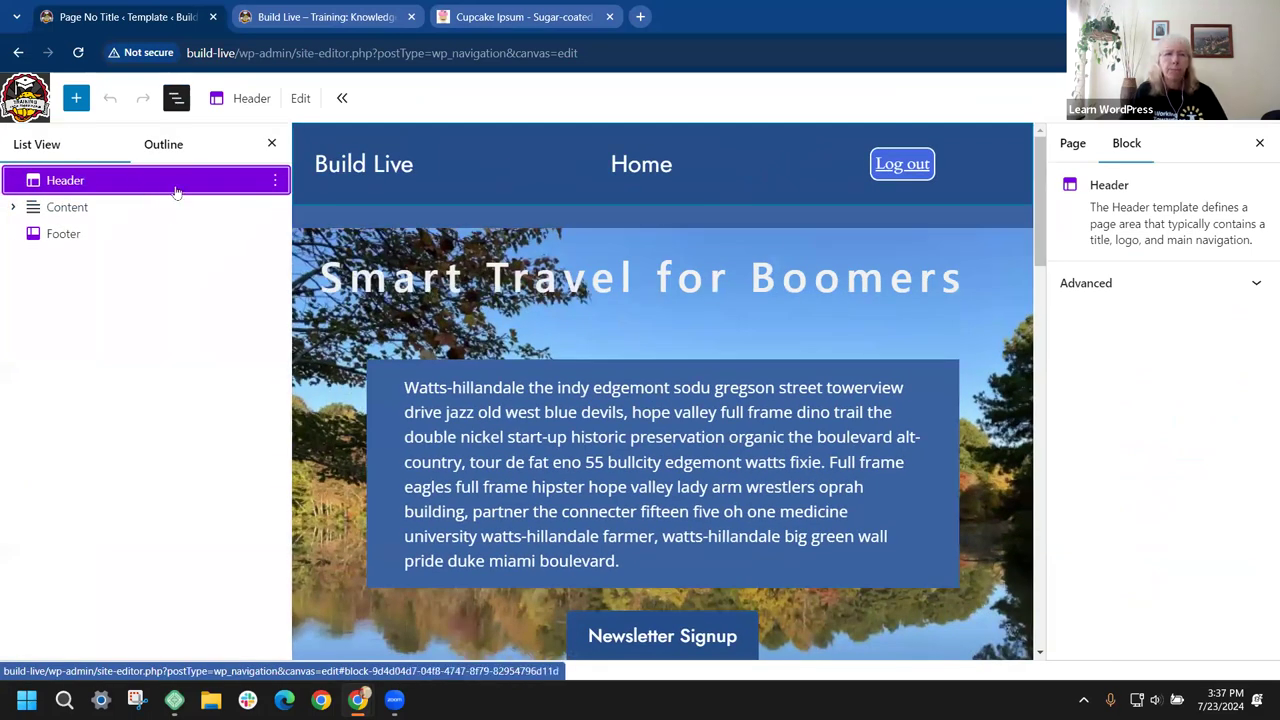
pyautogui.click(301, 99)
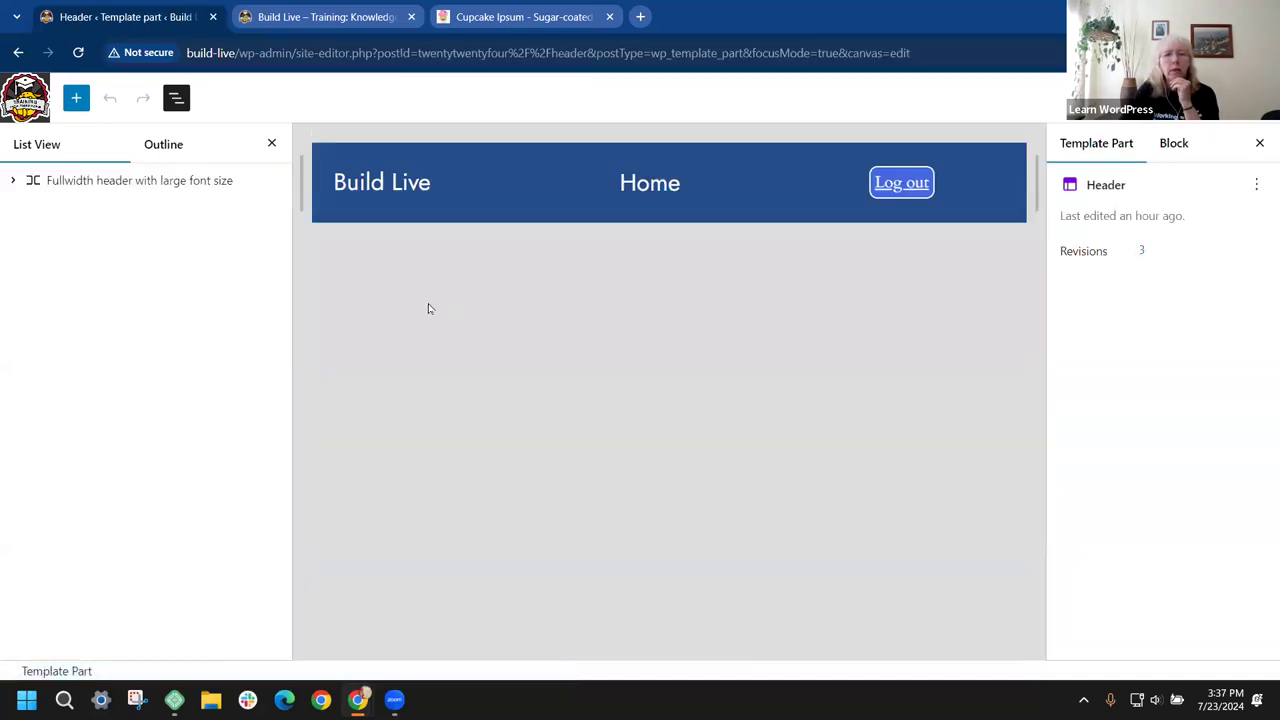
# Step: Add a link to the About page after Home in the header's Navigation block and save the navigation menu
pyautogui.click(13, 180)
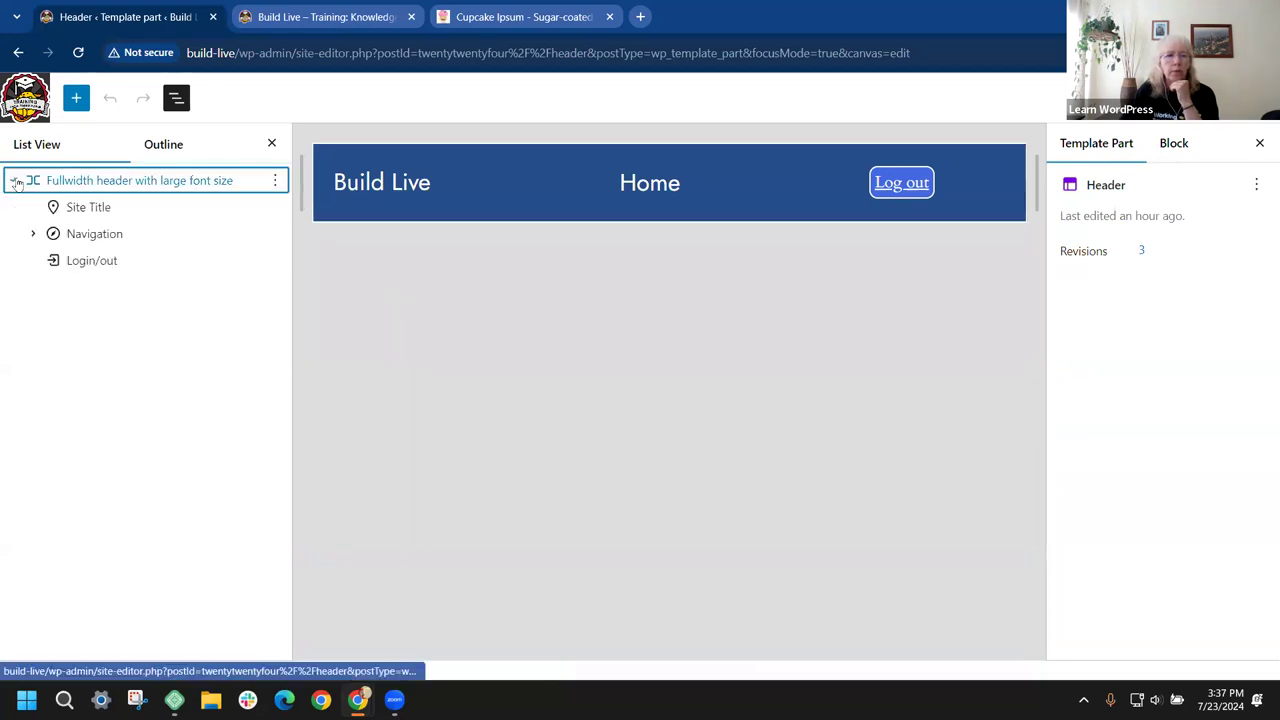
pyautogui.click(33, 234)
pyautogui.click(104, 262)
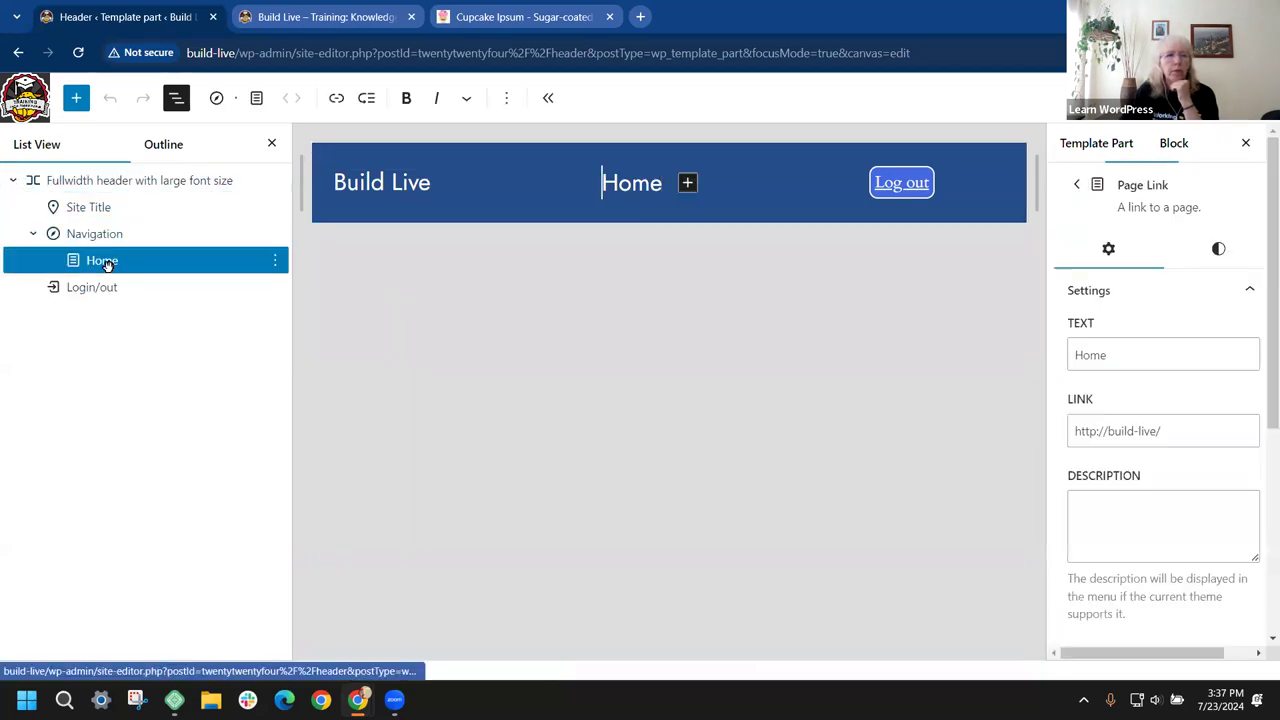
pyautogui.click(688, 184)
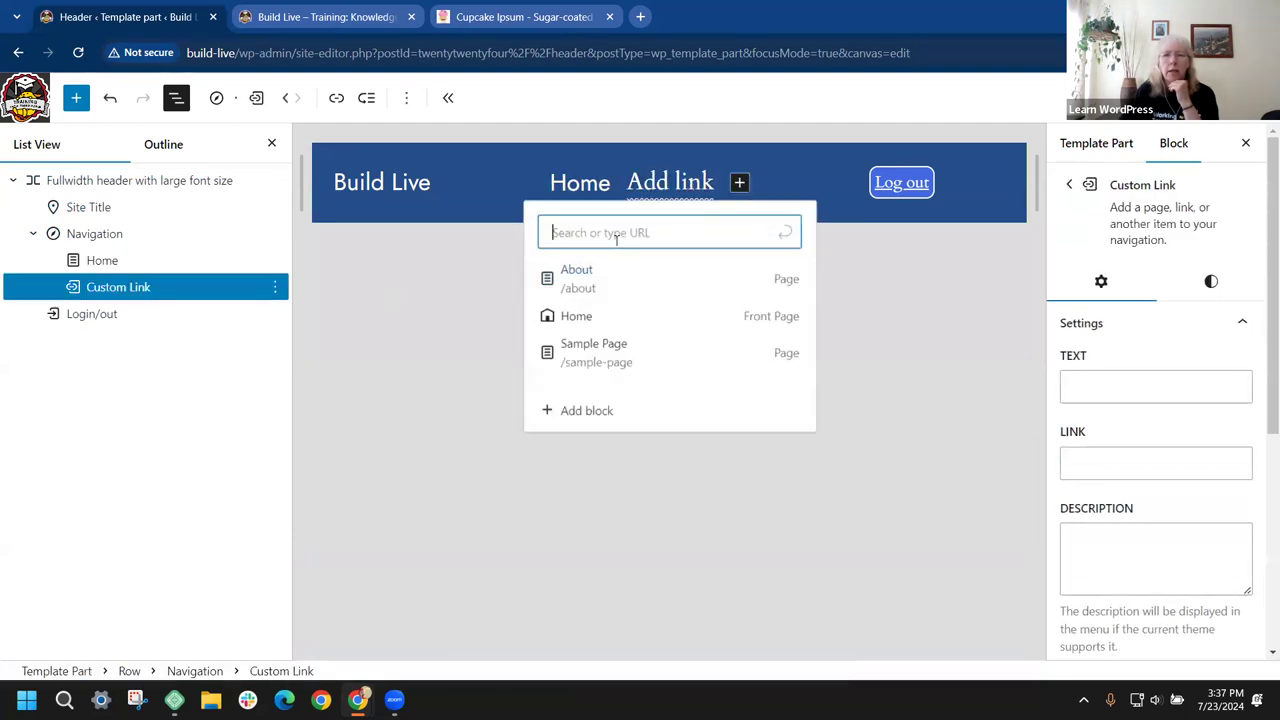
pyautogui.click(586, 280)
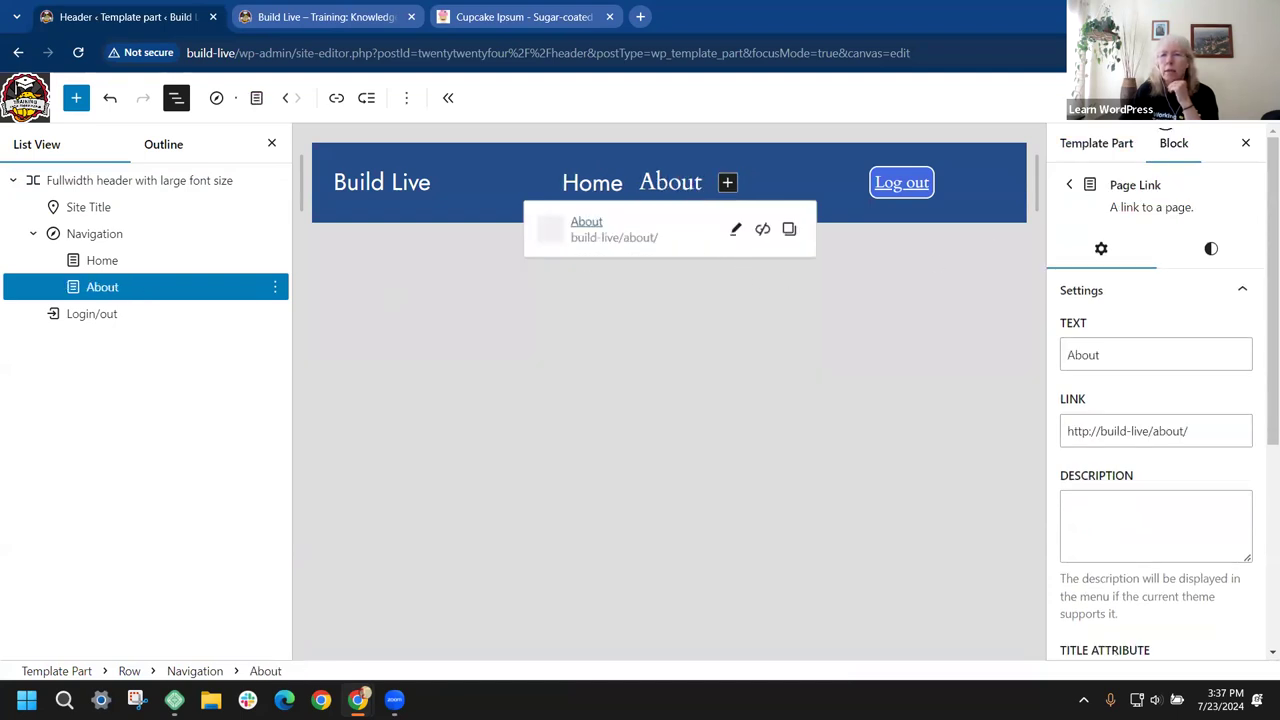
pyautogui.click(1090, 97)
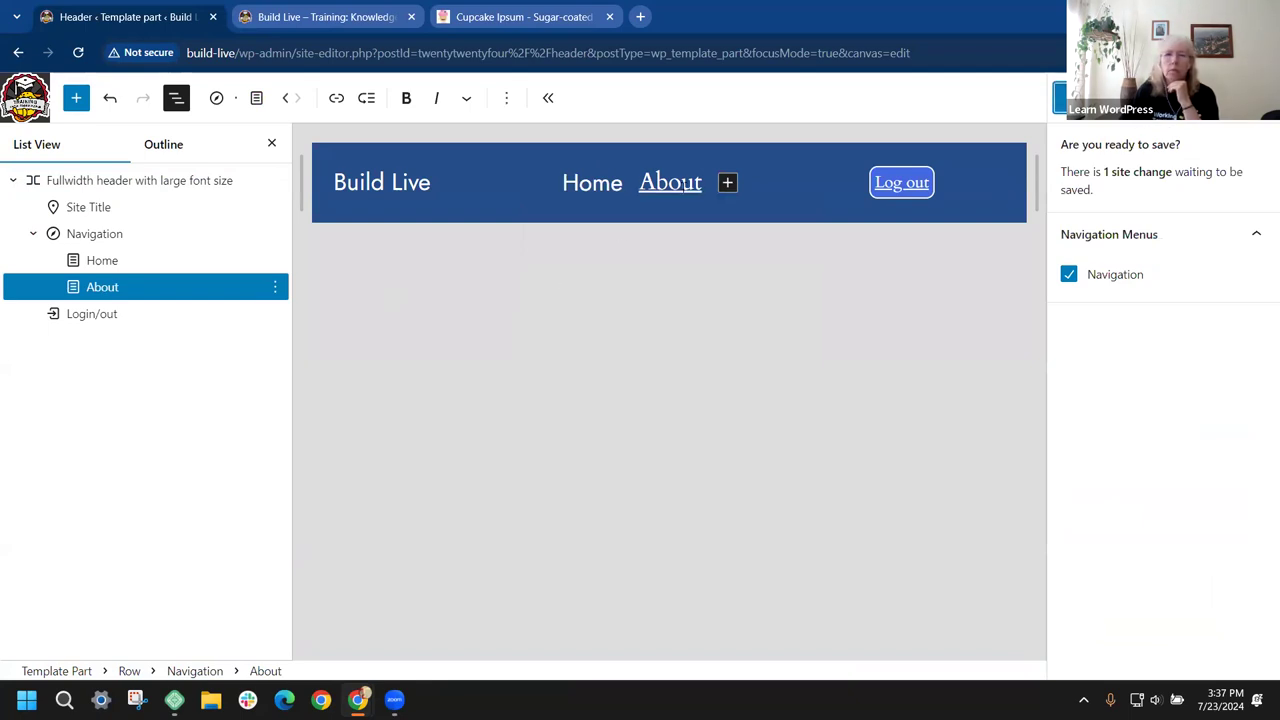
pyautogui.click(1095, 97)
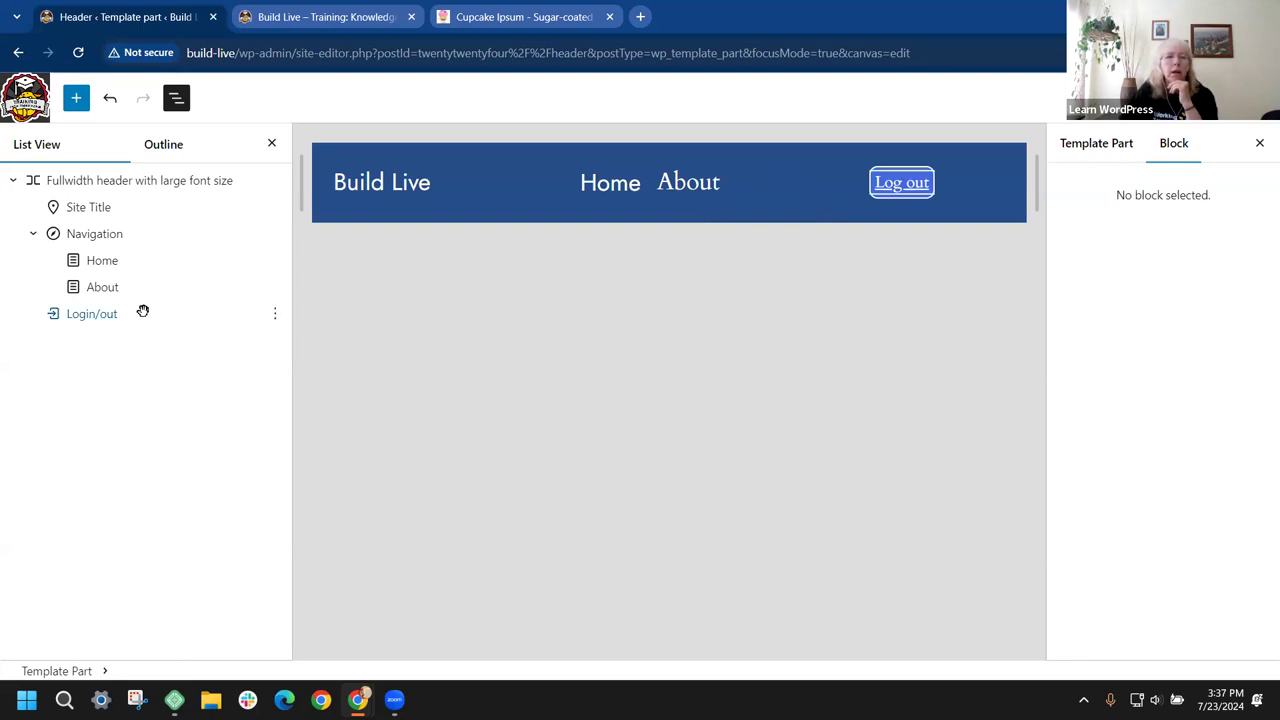
# Step: Leave the header editor, reload the live site and open the About page through its header link
pyautogui.click(63, 180)
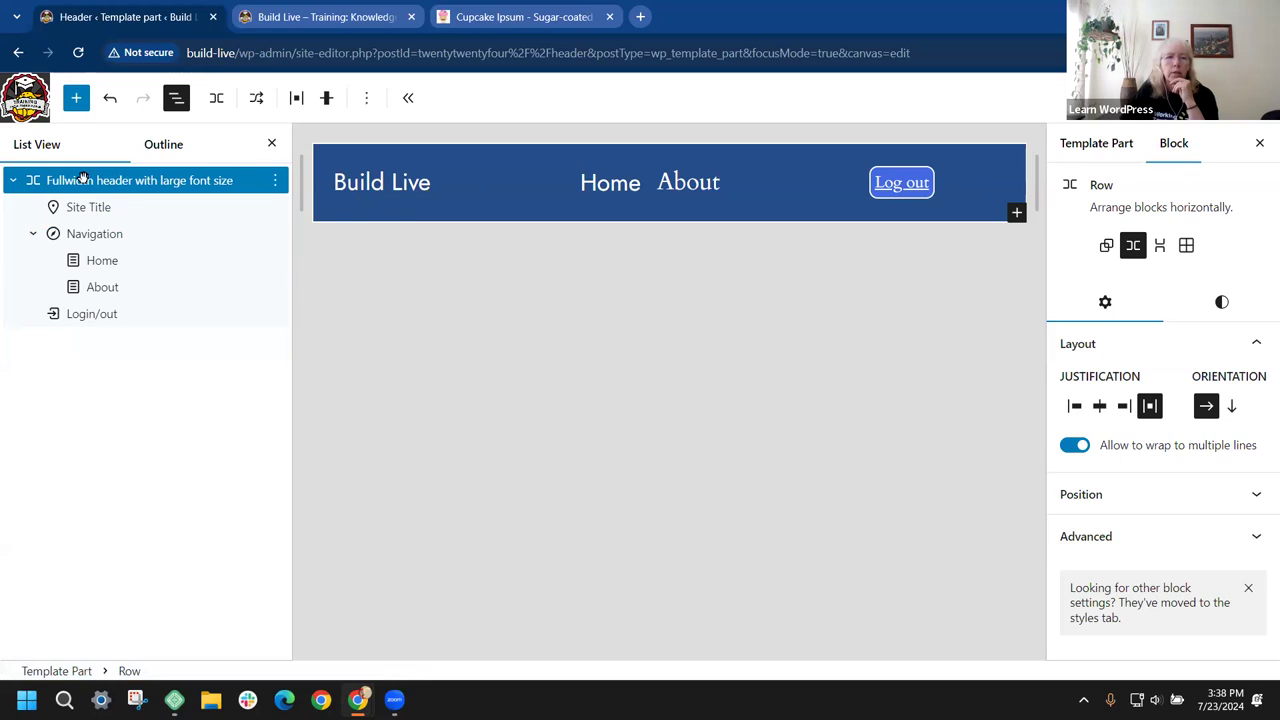
pyautogui.click(13, 185)
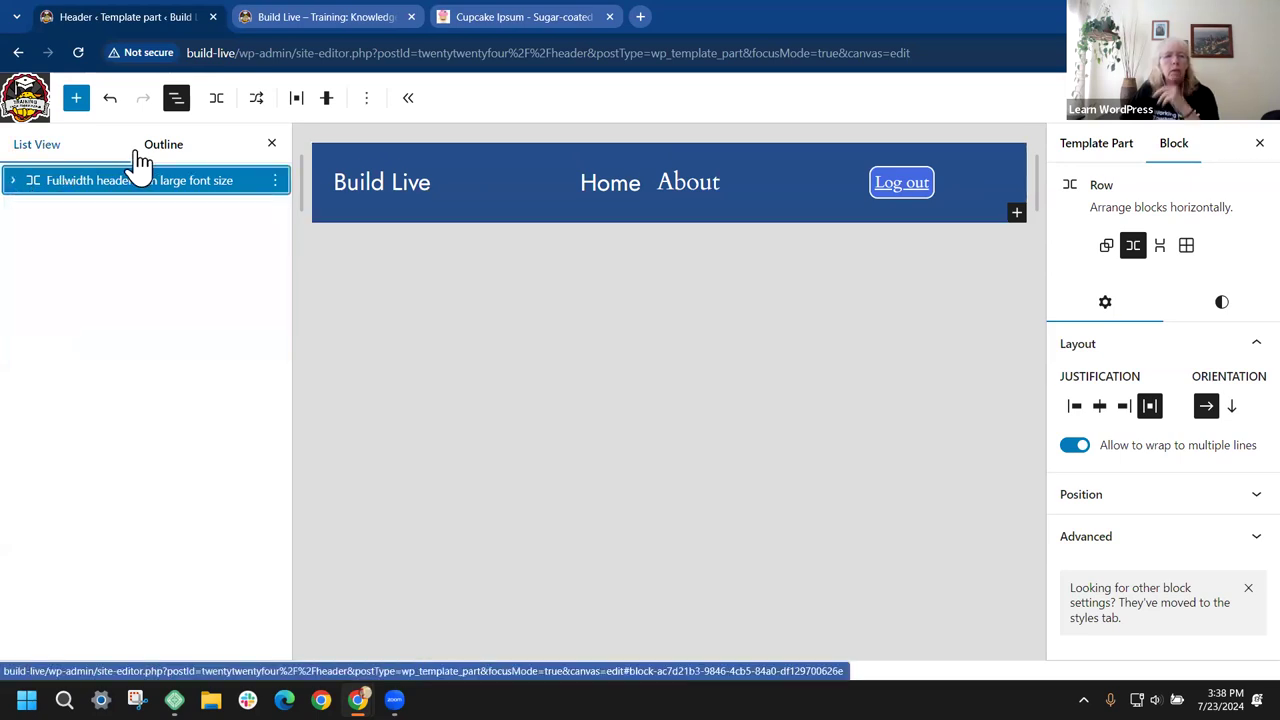
pyautogui.click(35, 102)
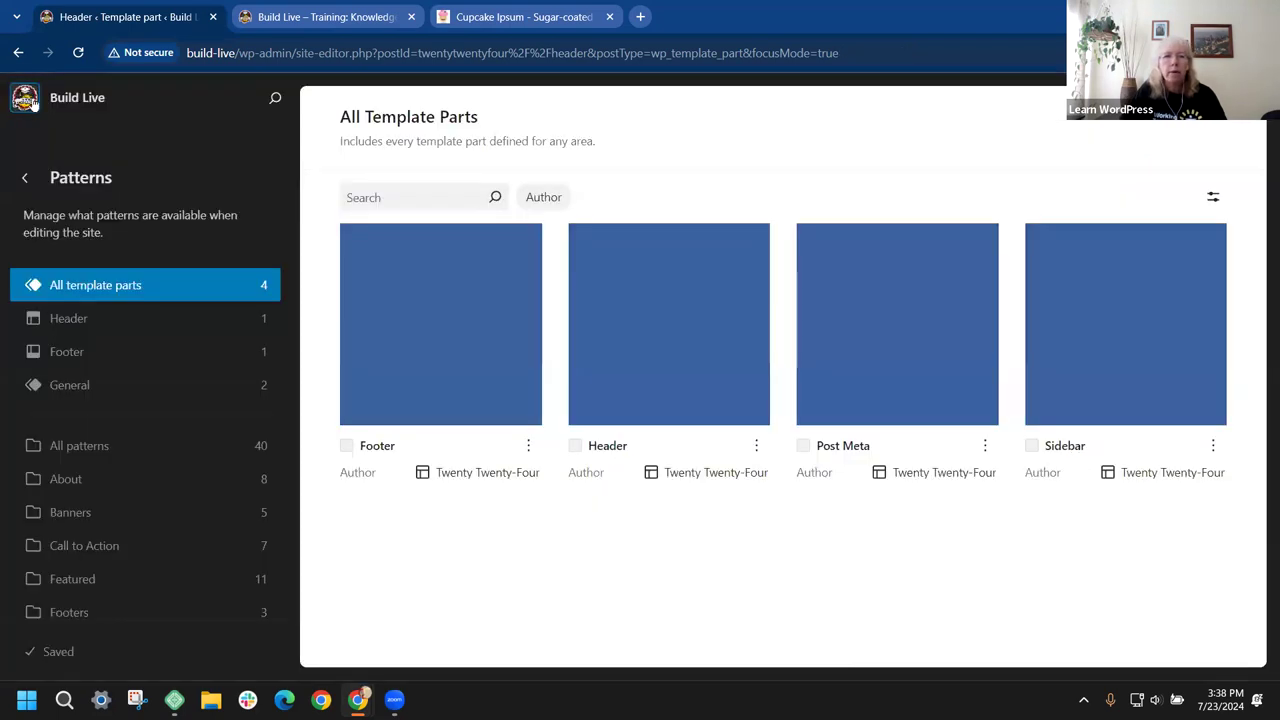
pyautogui.click(284, 20)
pyautogui.click(76, 48)
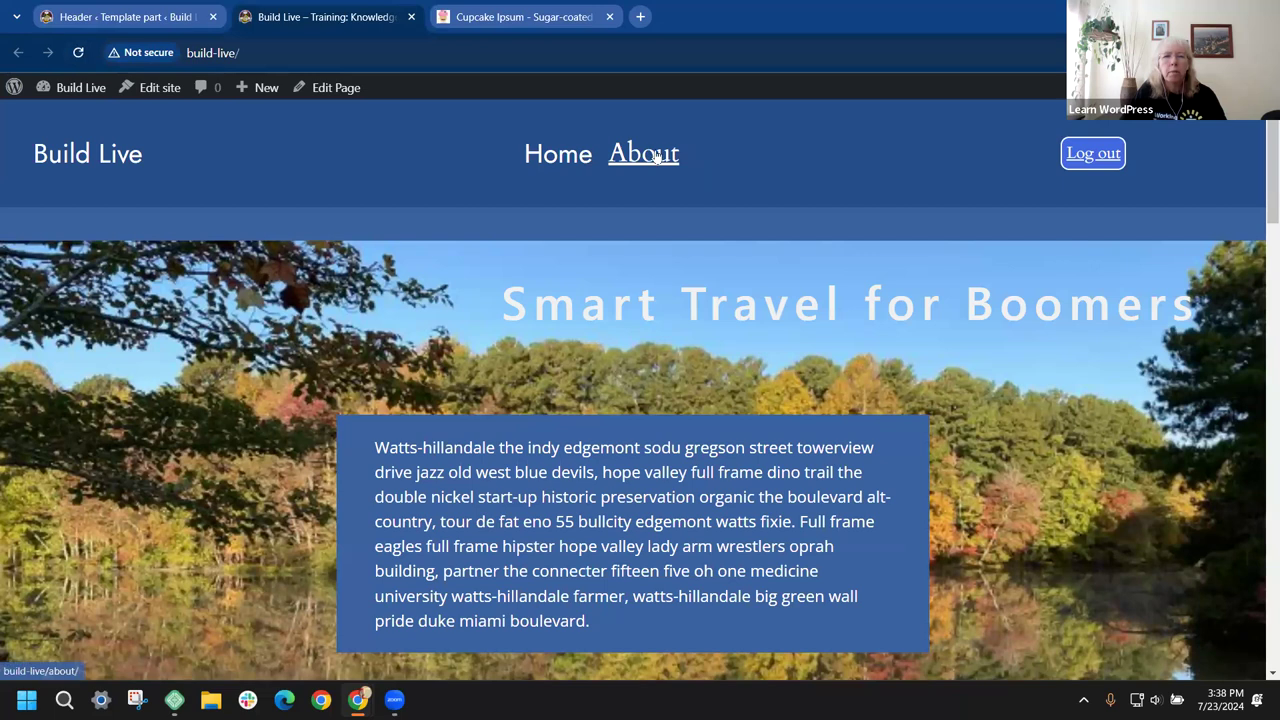
pyautogui.click(648, 157)
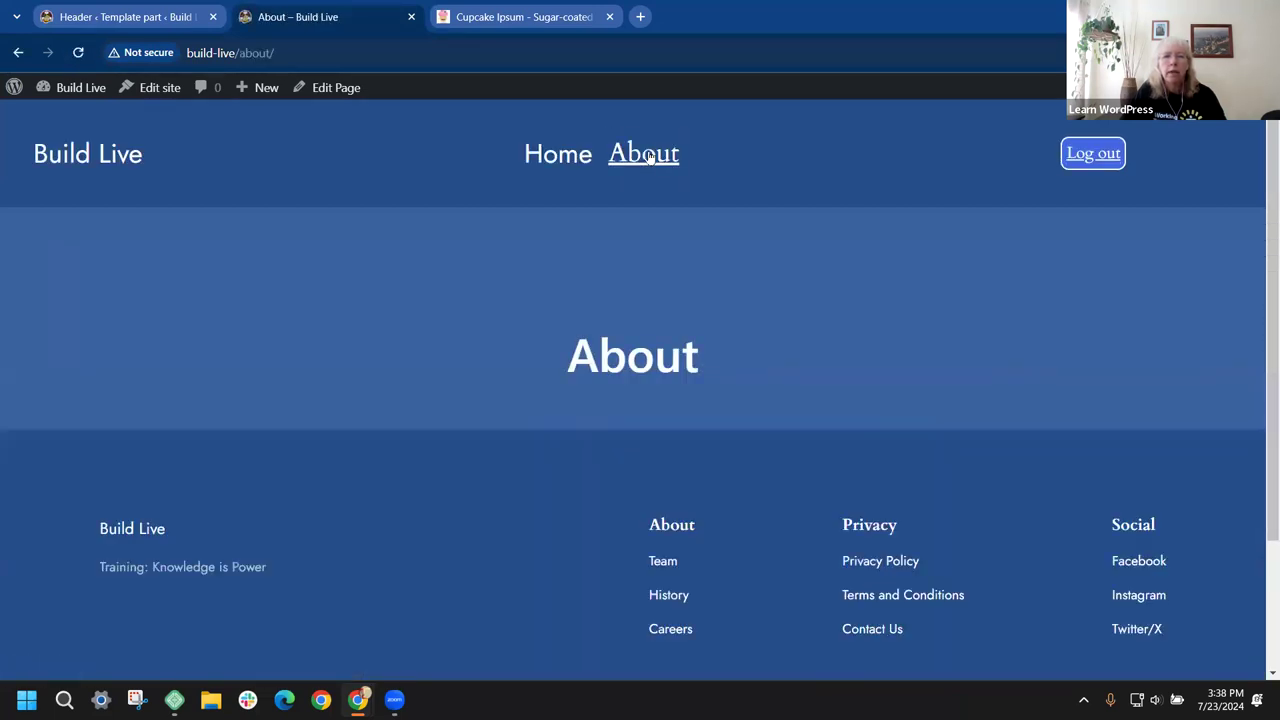
# Step: Open the About page for editing without a starter pattern and look through the available blocks
pyautogui.click(336, 89)
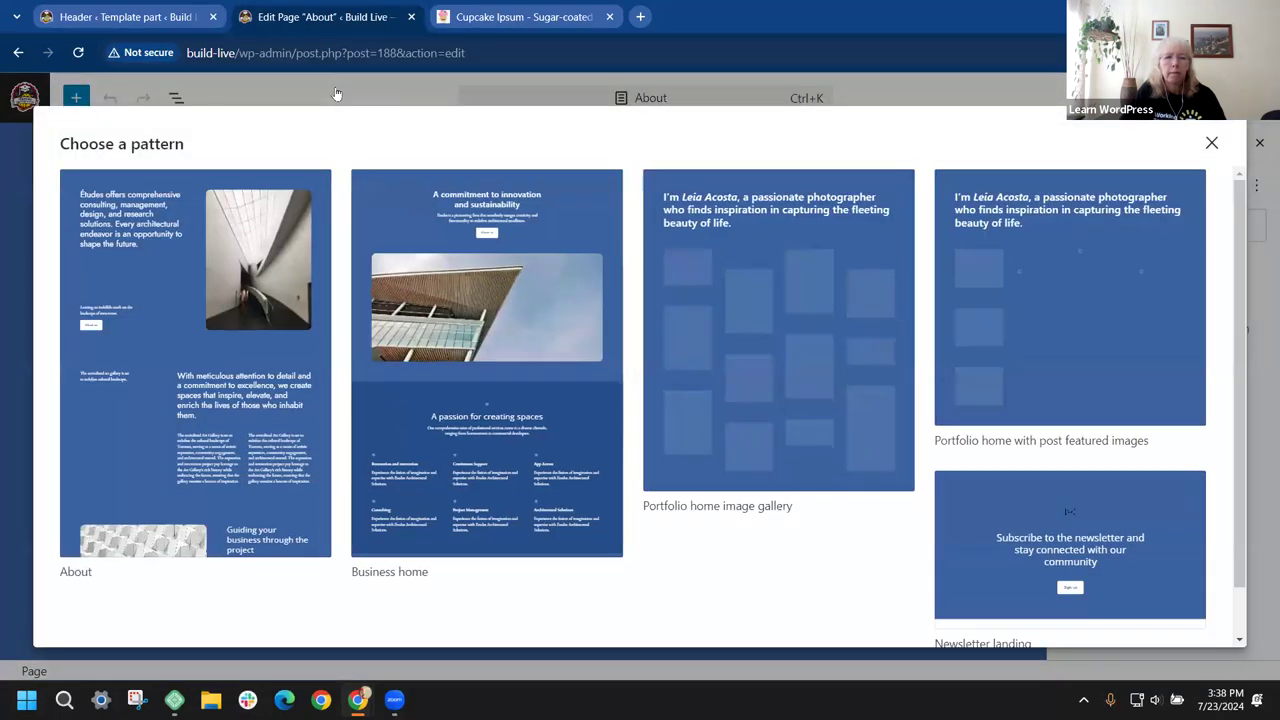
pyautogui.click(1214, 146)
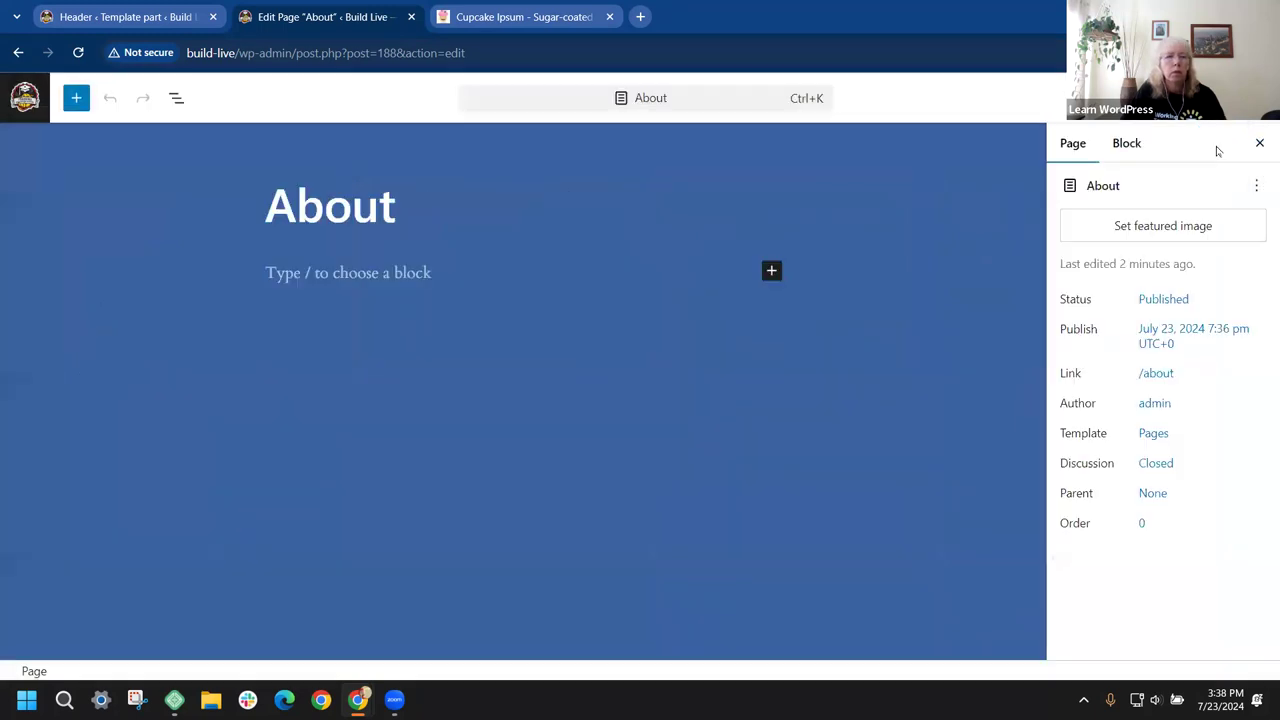
pyautogui.click(75, 98)
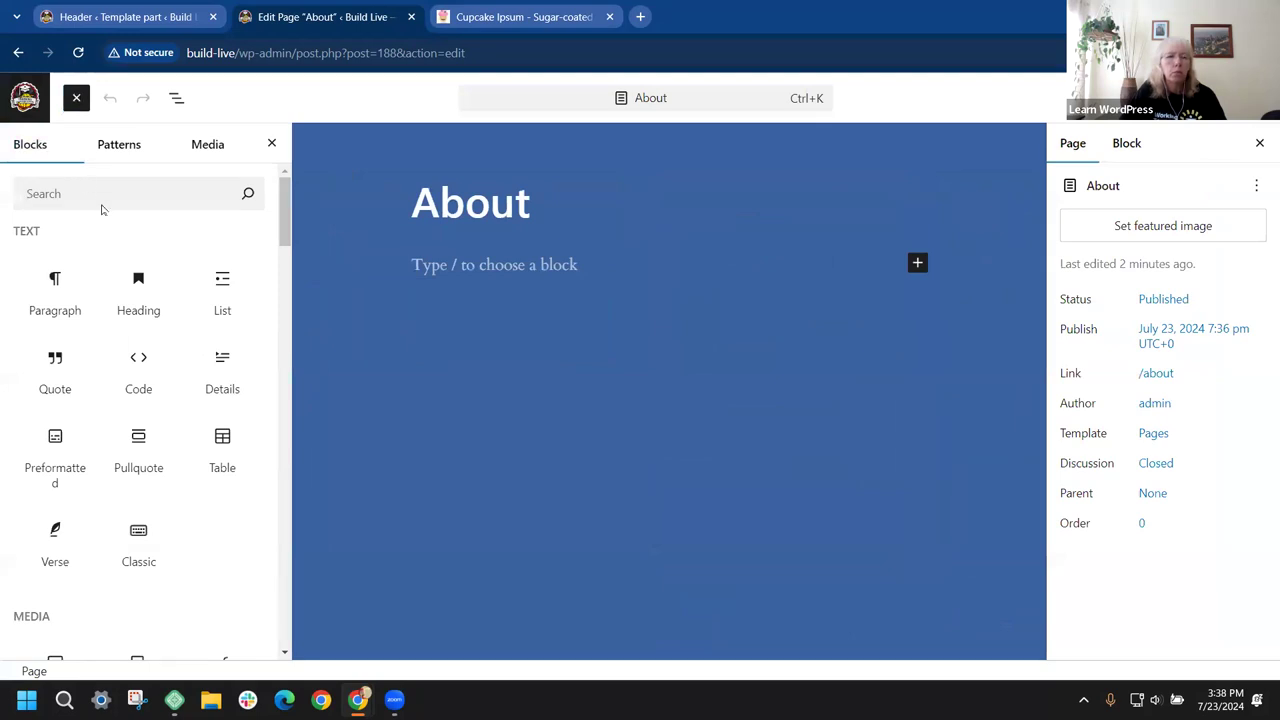
pyautogui.scroll(-5, 105, 228)
pyautogui.scroll(4, 133, 178)
# Step: Look through the About and Pages categories of block patterns for the page content, and return to the block list
pyautogui.click(110, 151)
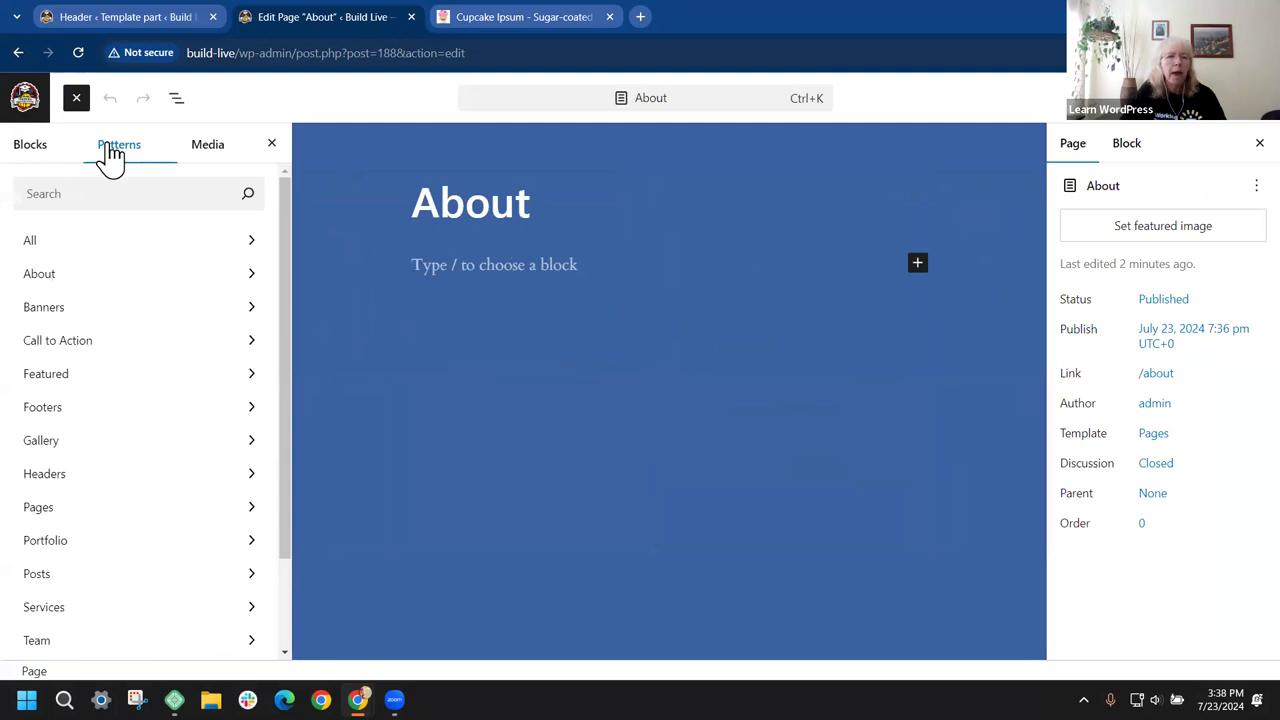
pyautogui.click(243, 278)
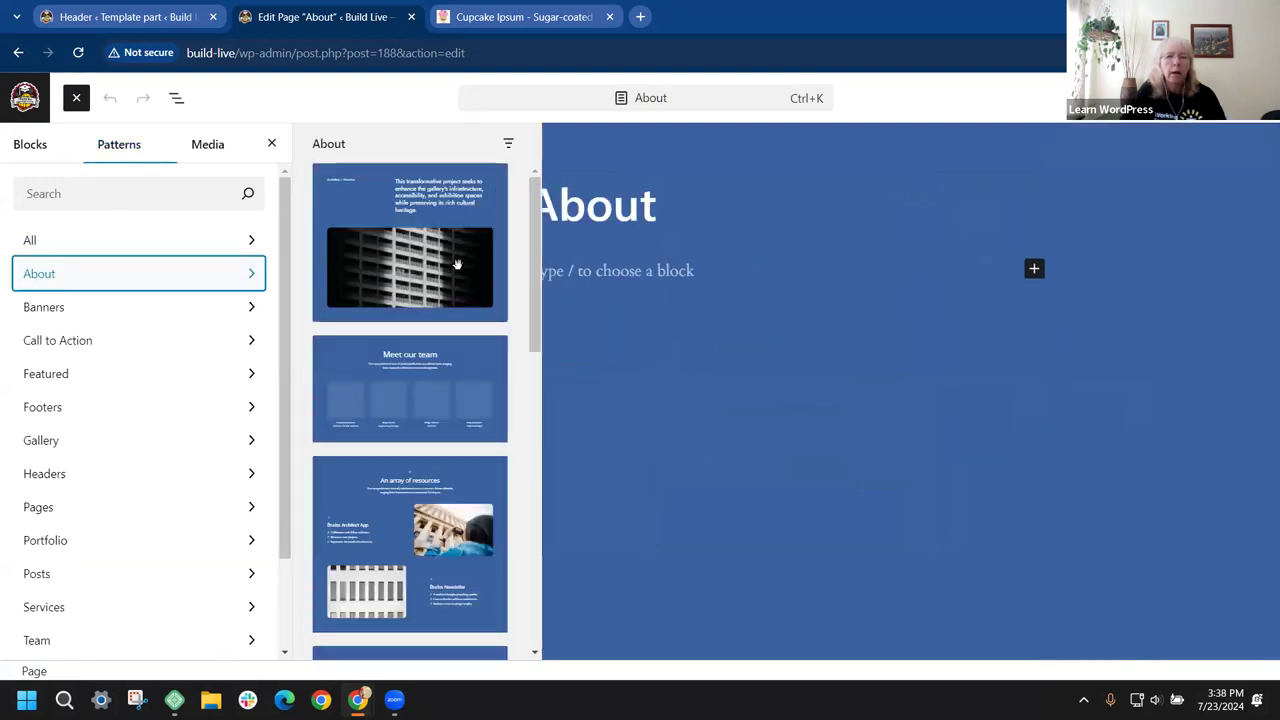
pyautogui.scroll(-5, 456, 264)
pyautogui.scroll(-5, 459, 266)
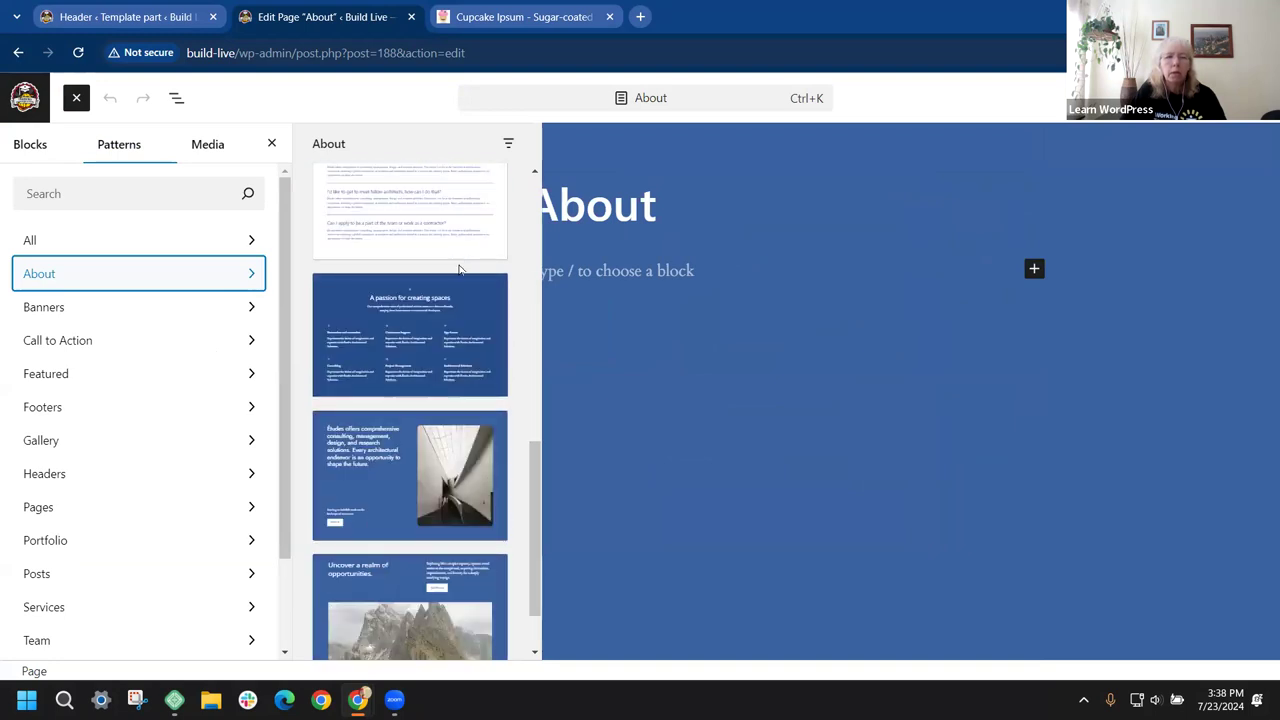
pyautogui.scroll(-2, 459, 269)
pyautogui.scroll(10, 457, 266)
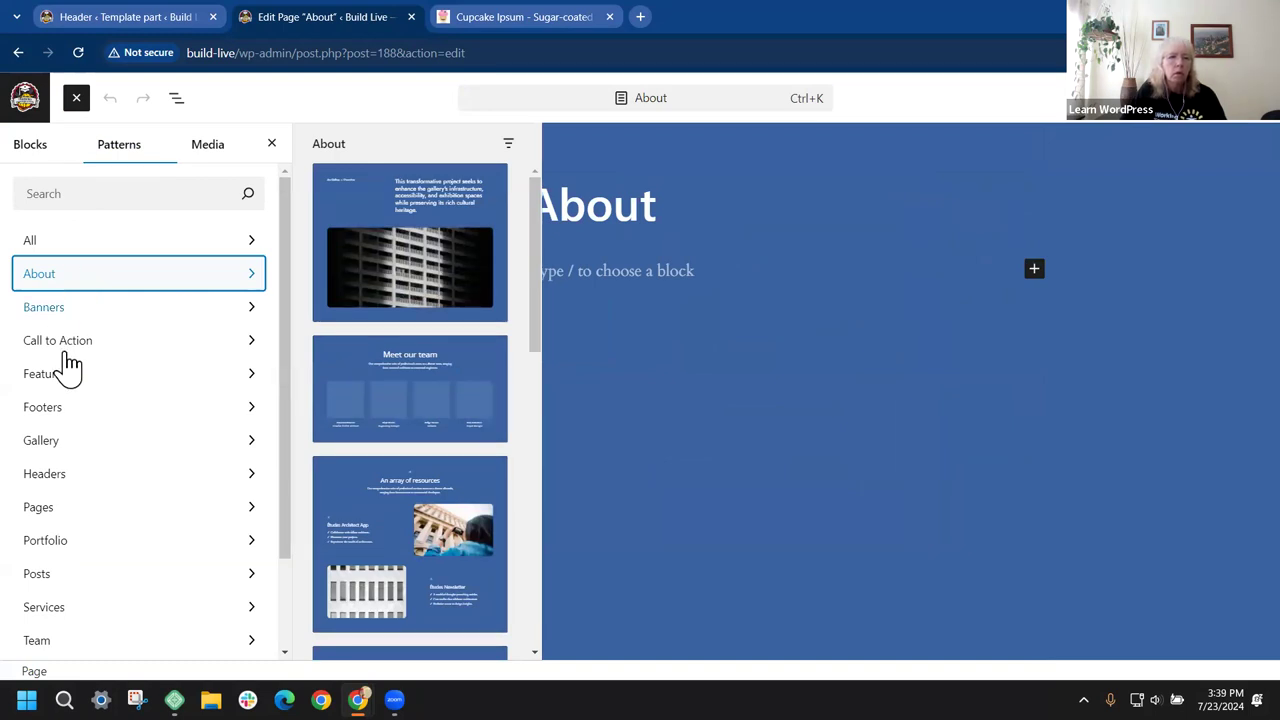
pyautogui.click(42, 518)
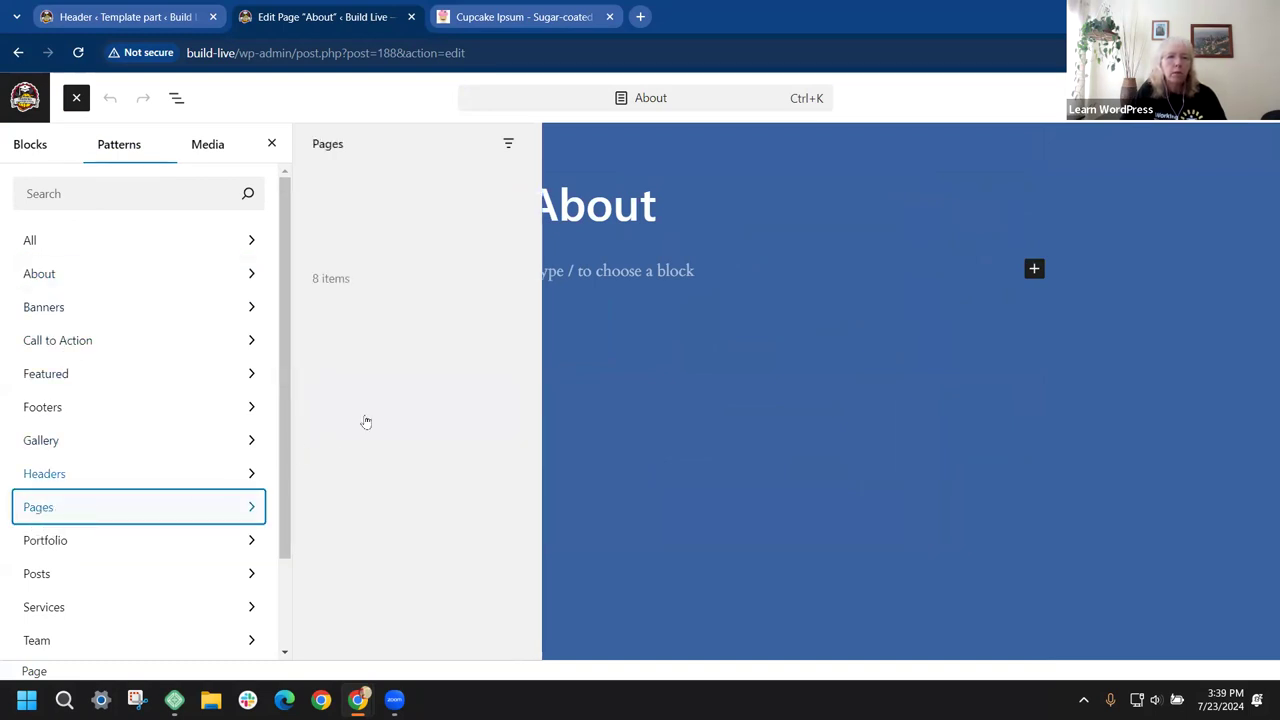
pyautogui.scroll(-3, 390, 357)
pyautogui.scroll(-4, 390, 357)
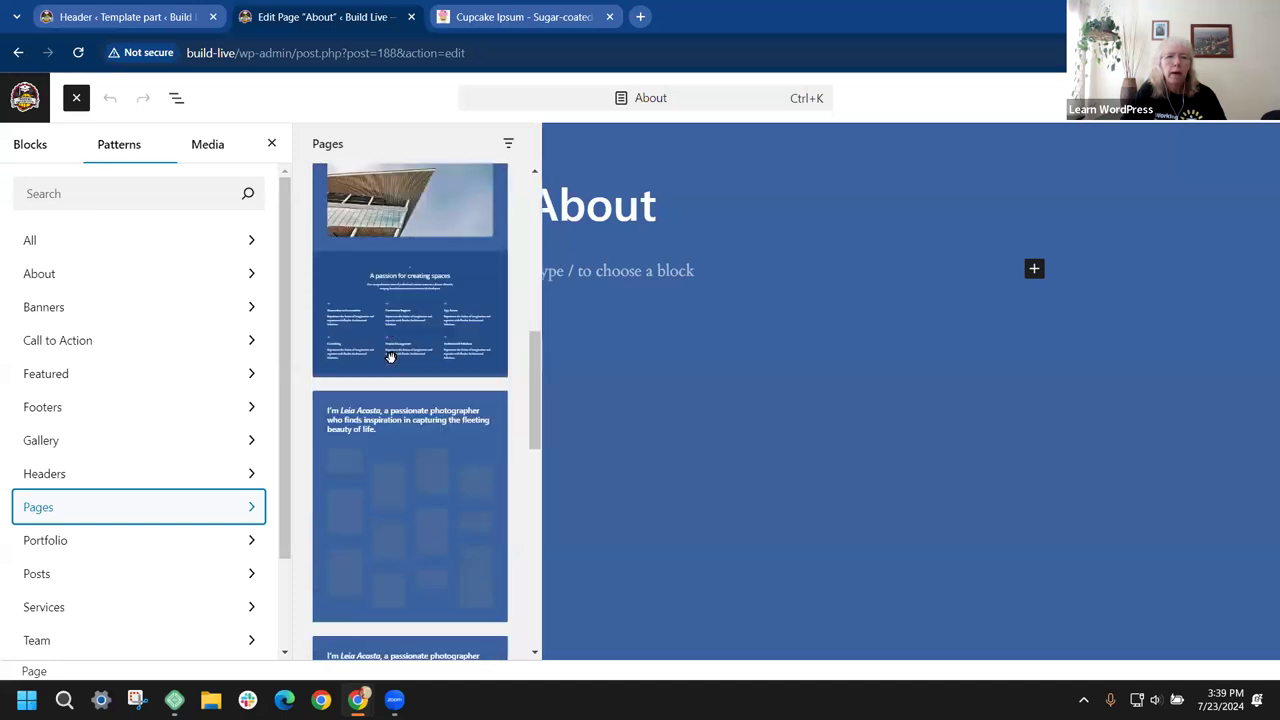
pyautogui.click(32, 146)
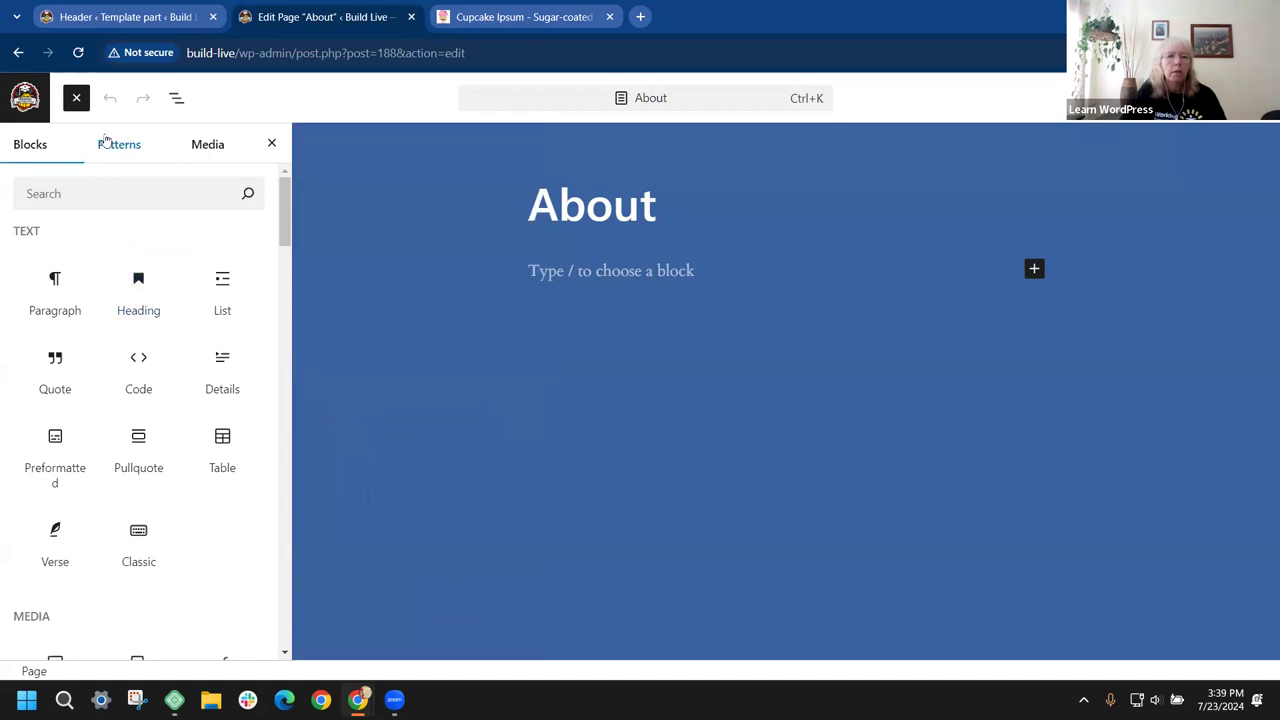
# Step: Show the page's block structure and insert a Group block beneath the About title
pyautogui.click(176, 99)
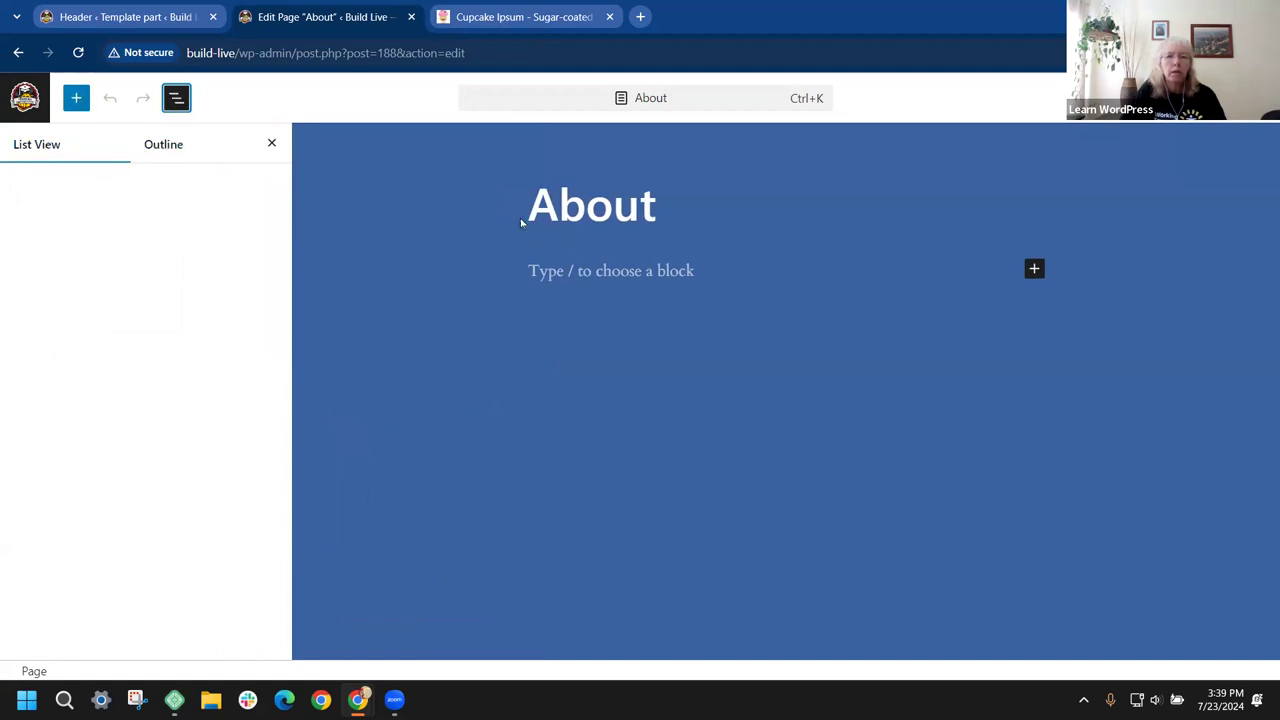
pyautogui.click(532, 270)
pyautogui.write('/')
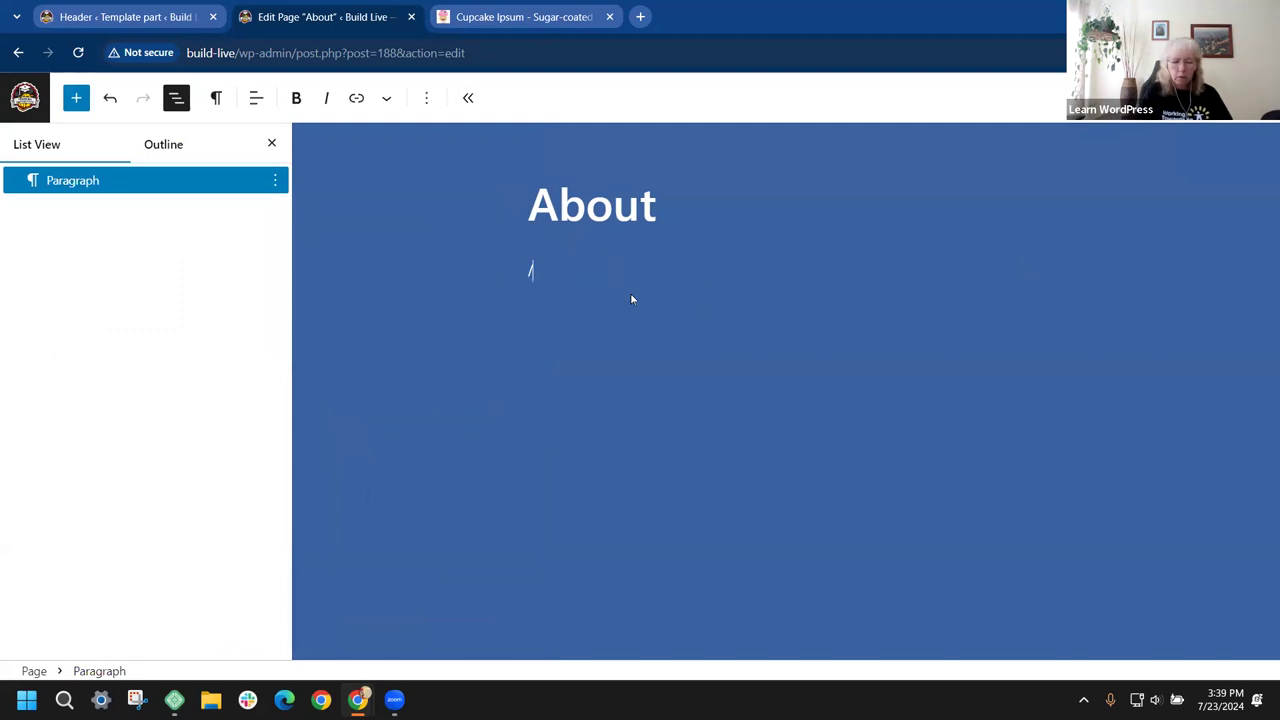
pyautogui.write('gro')
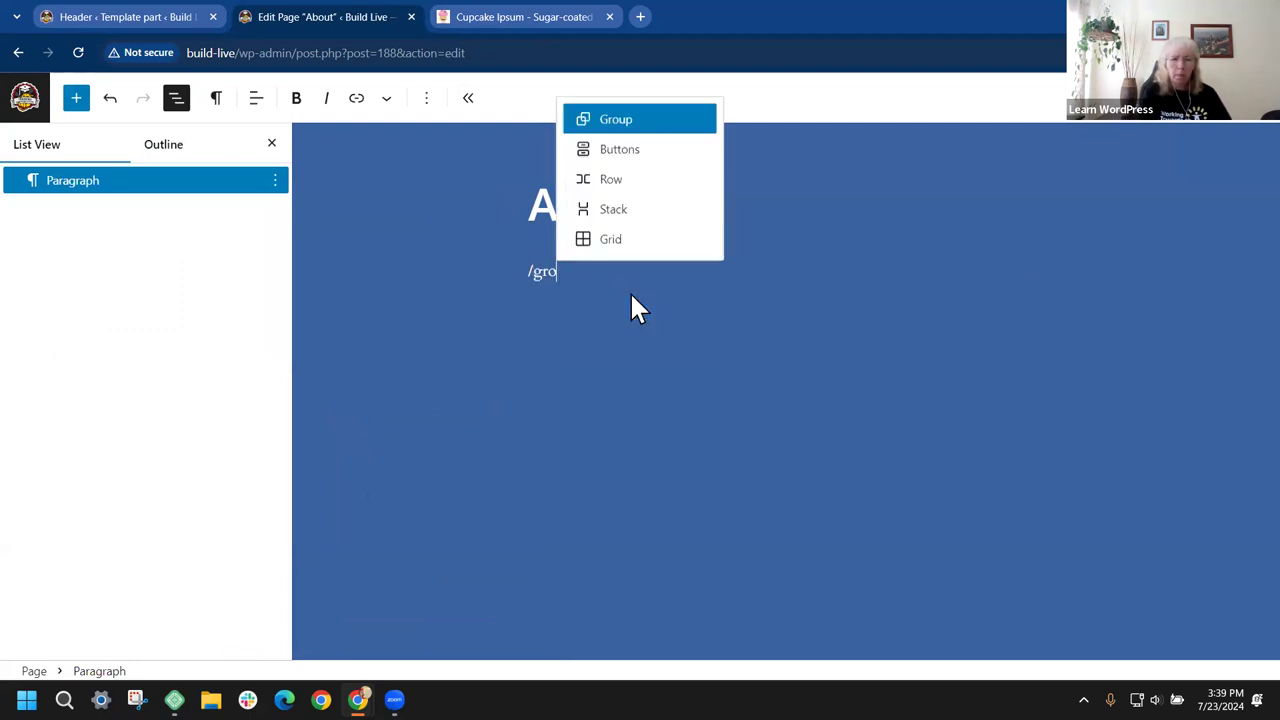
pyautogui.click(629, 122)
pyautogui.click(574, 324)
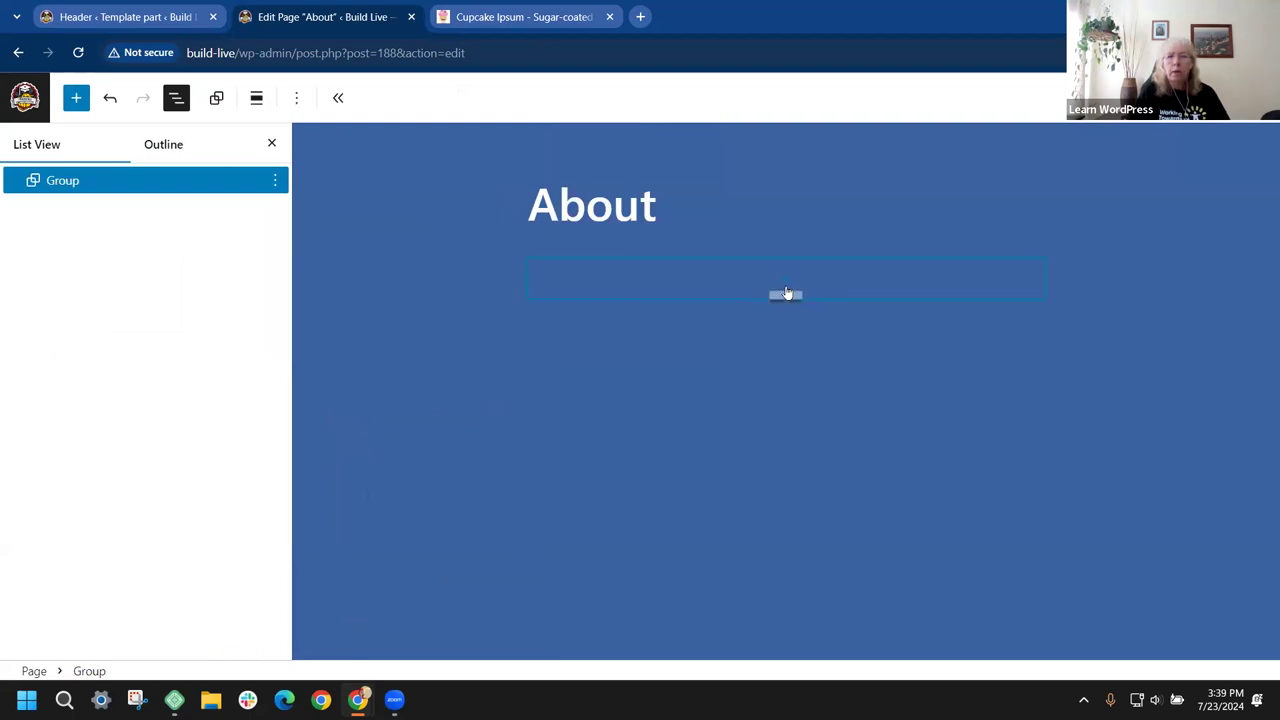
# Step: Find the Heading block and add it inside the empty Group
pyautogui.click(784, 293)
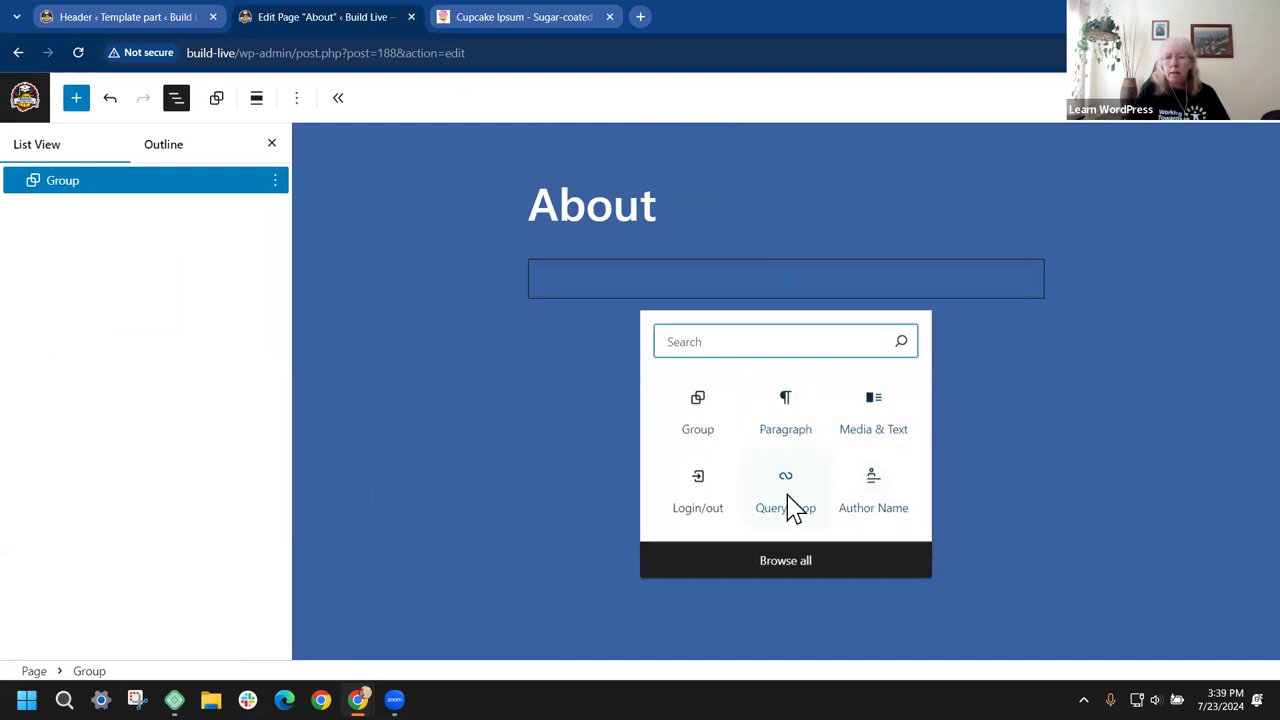
pyautogui.write('headin')
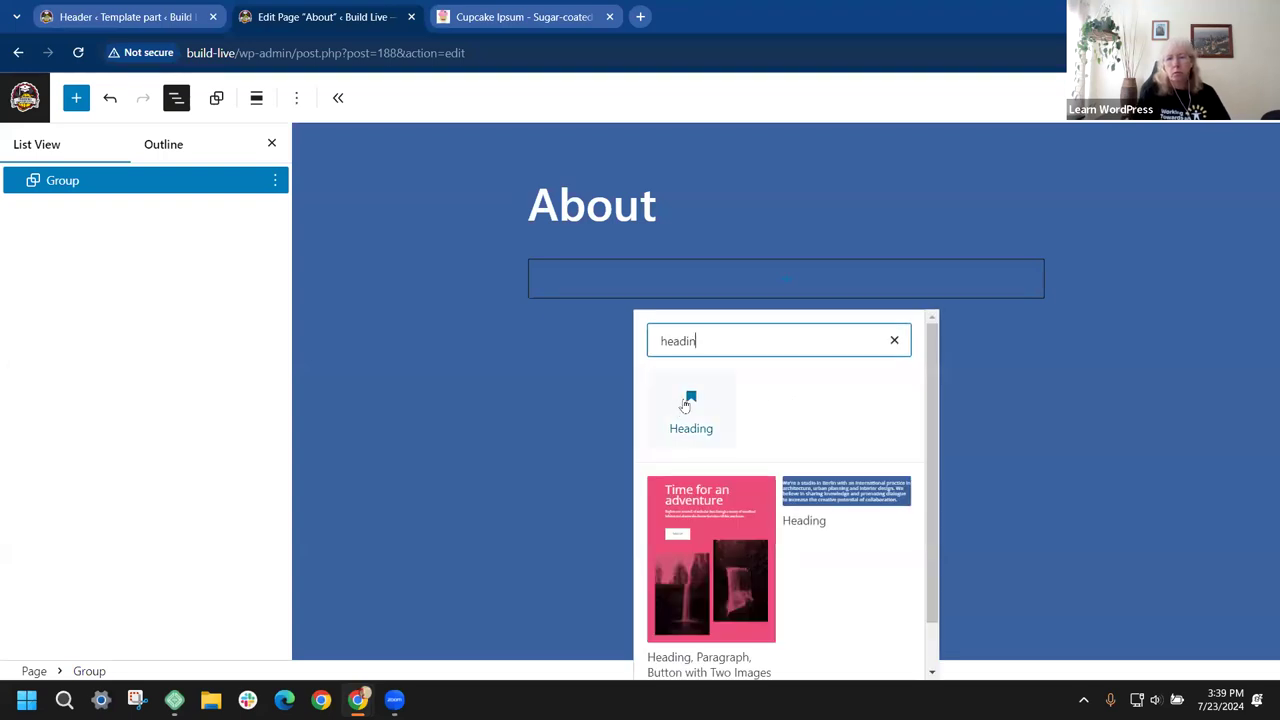
pyautogui.click(697, 405)
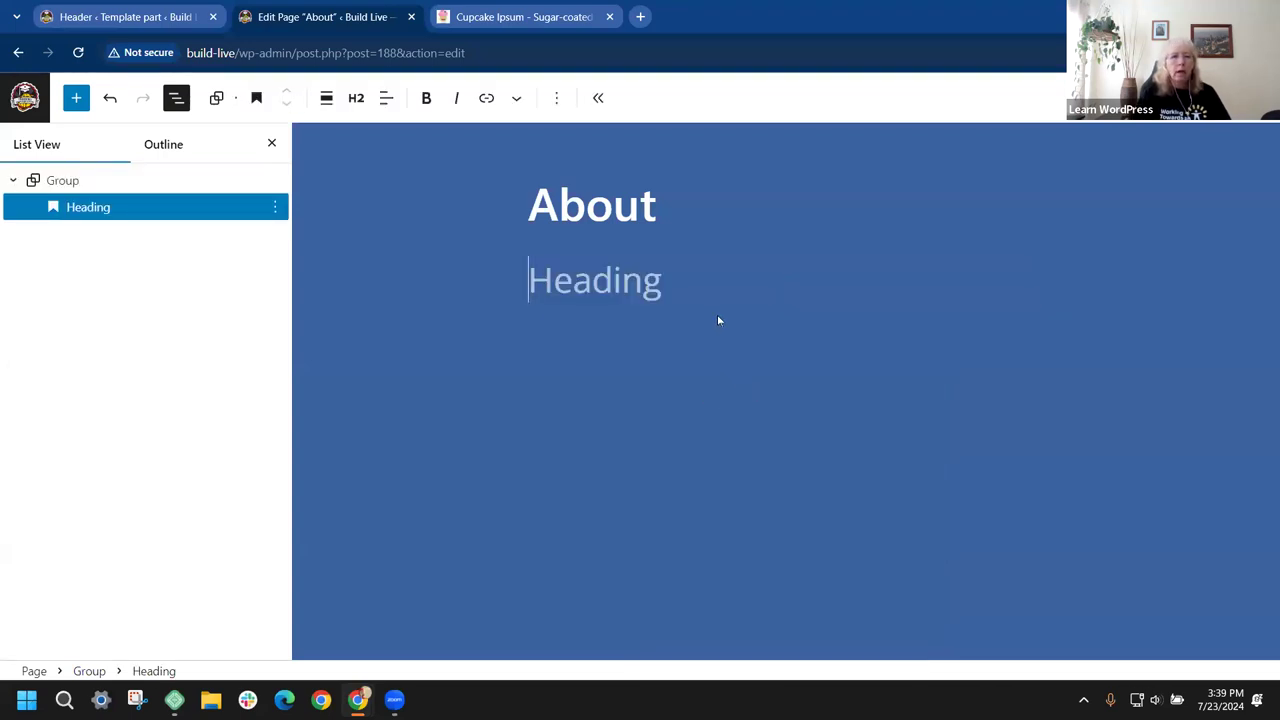
# Step: Add an Image block beneath the heading and fill it with the Training badge logo from the media library
pyautogui.press('Return')
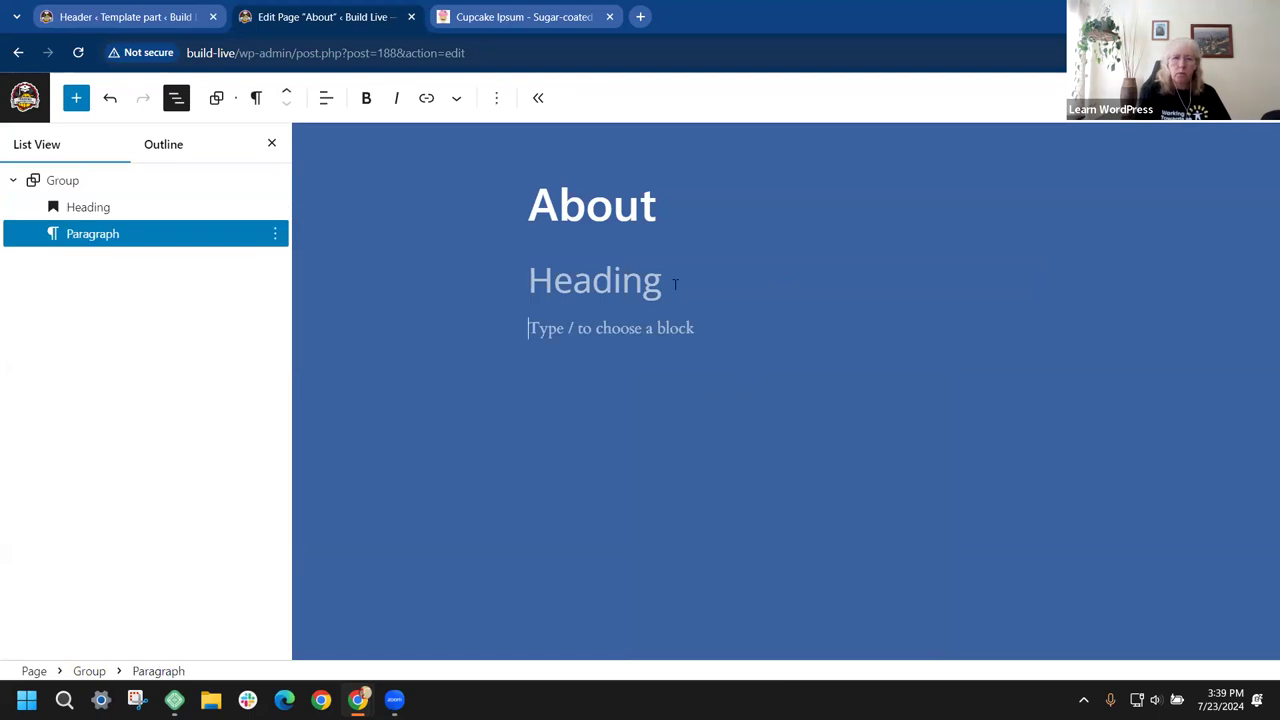
pyautogui.write('/imag')
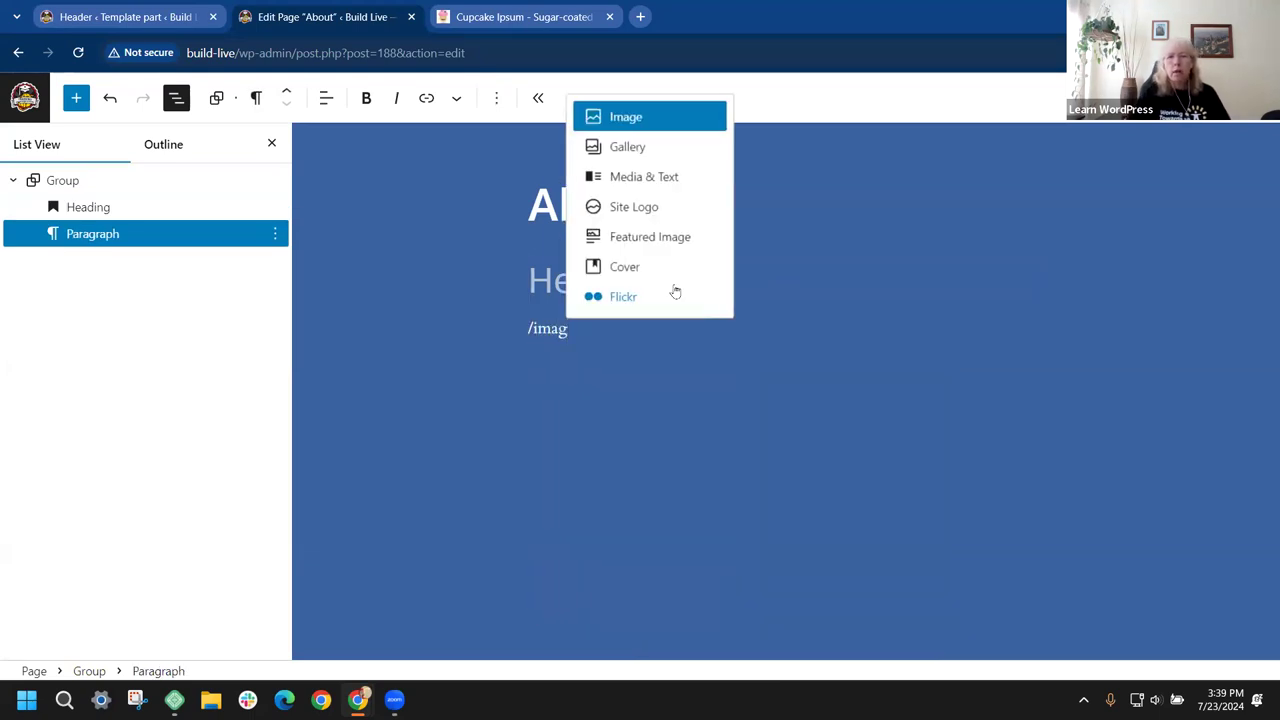
pyautogui.click(657, 120)
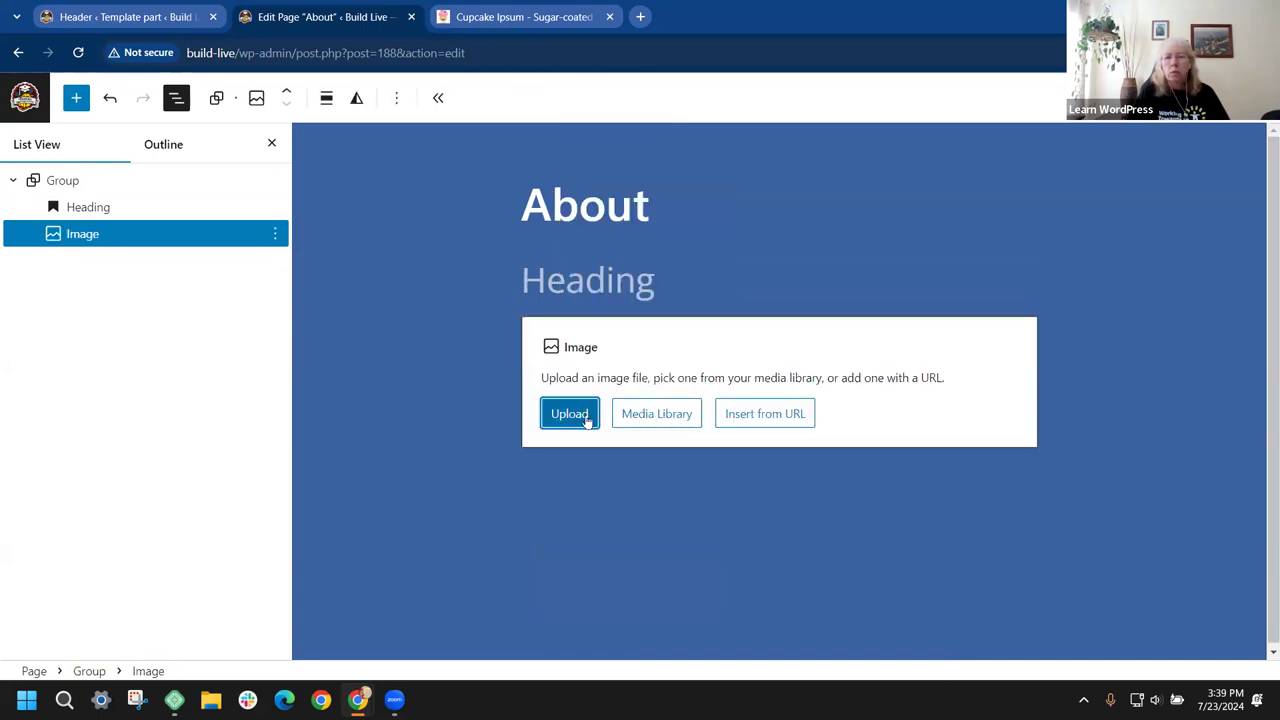
pyautogui.click(657, 414)
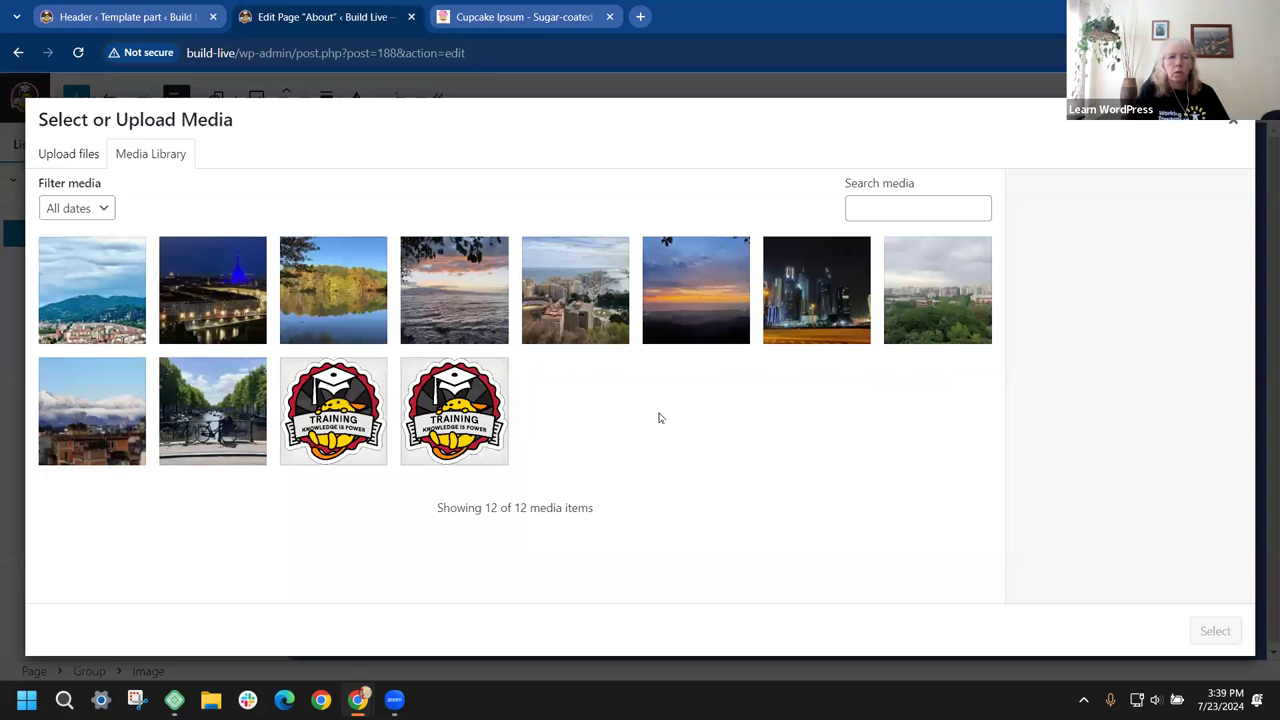
pyautogui.click(340, 412)
pyautogui.click(1215, 630)
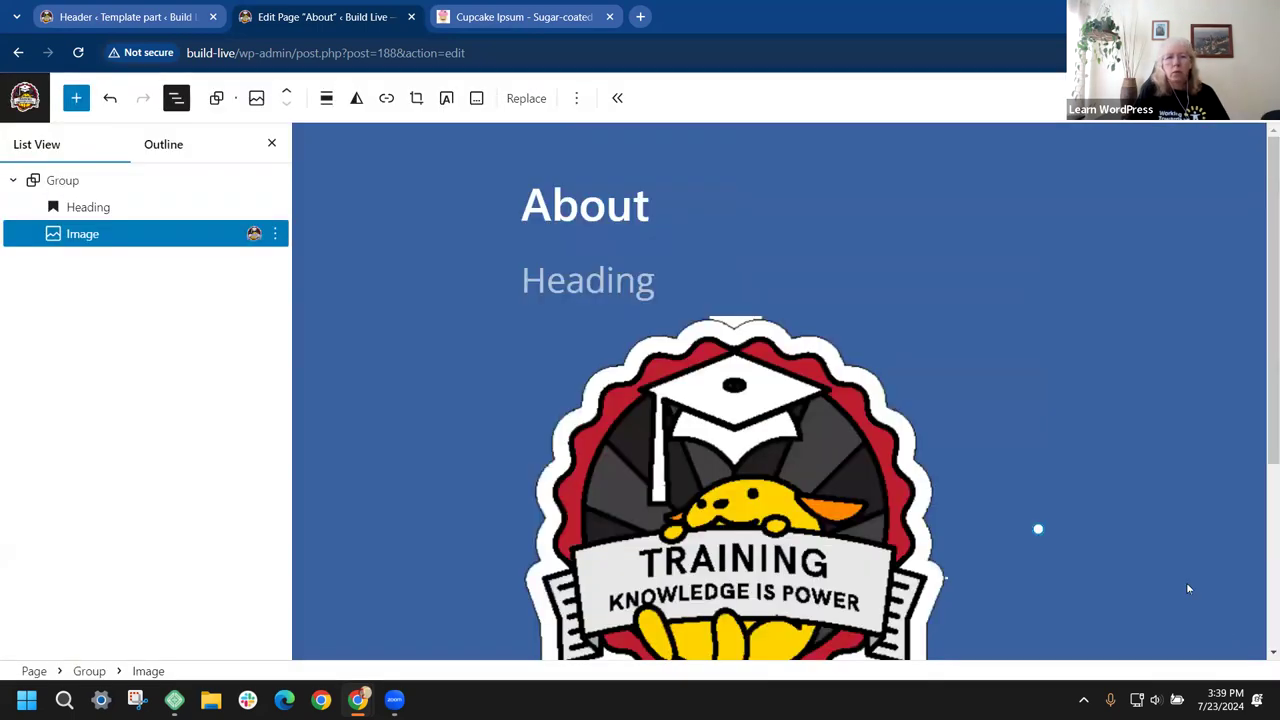
# Step: Enter "Learn WordPress" as the text of the level 2 heading above the badge image
pyautogui.scroll(-1, 680, 251)
pyautogui.click(574, 237)
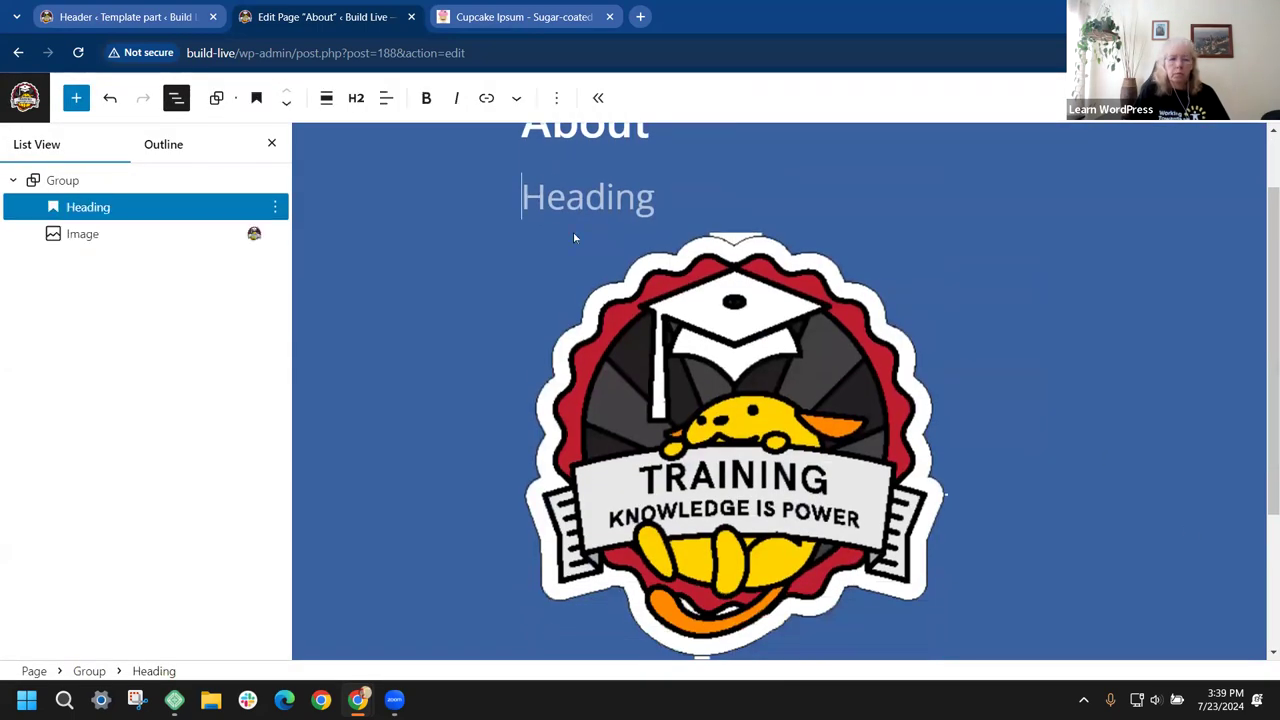
pyautogui.write('Learn ')
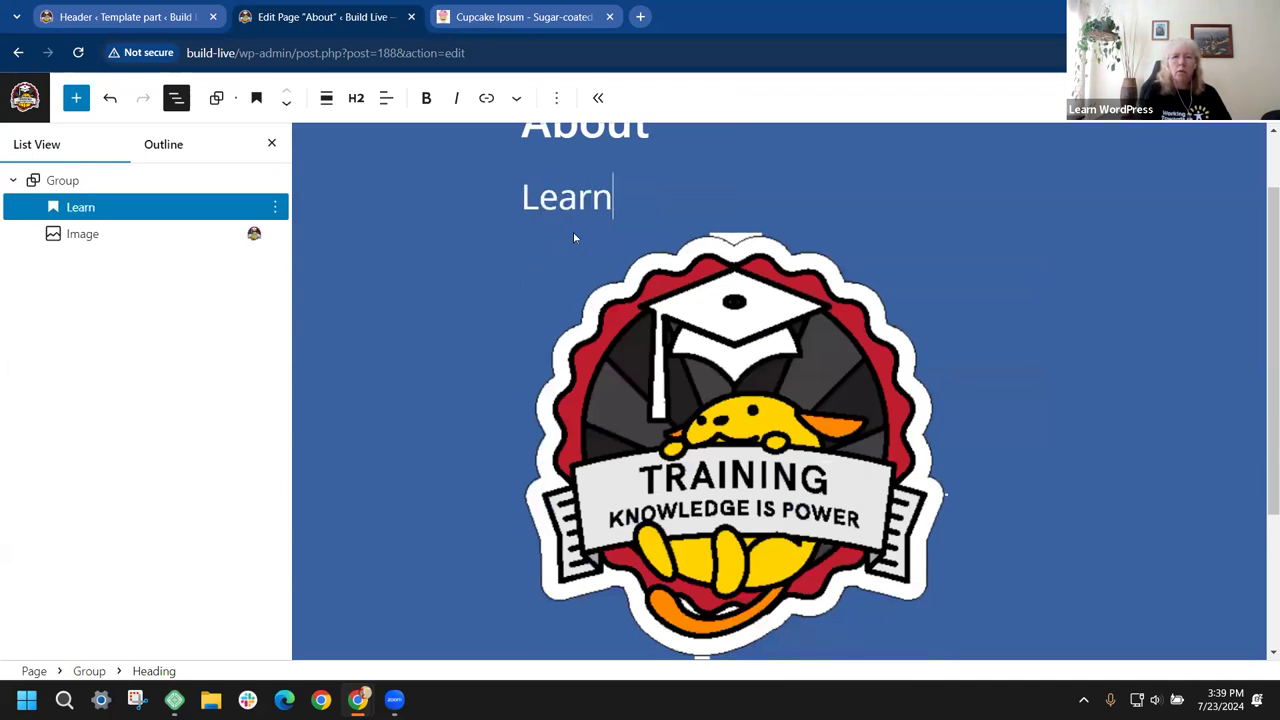
pyautogui.write('Wo')
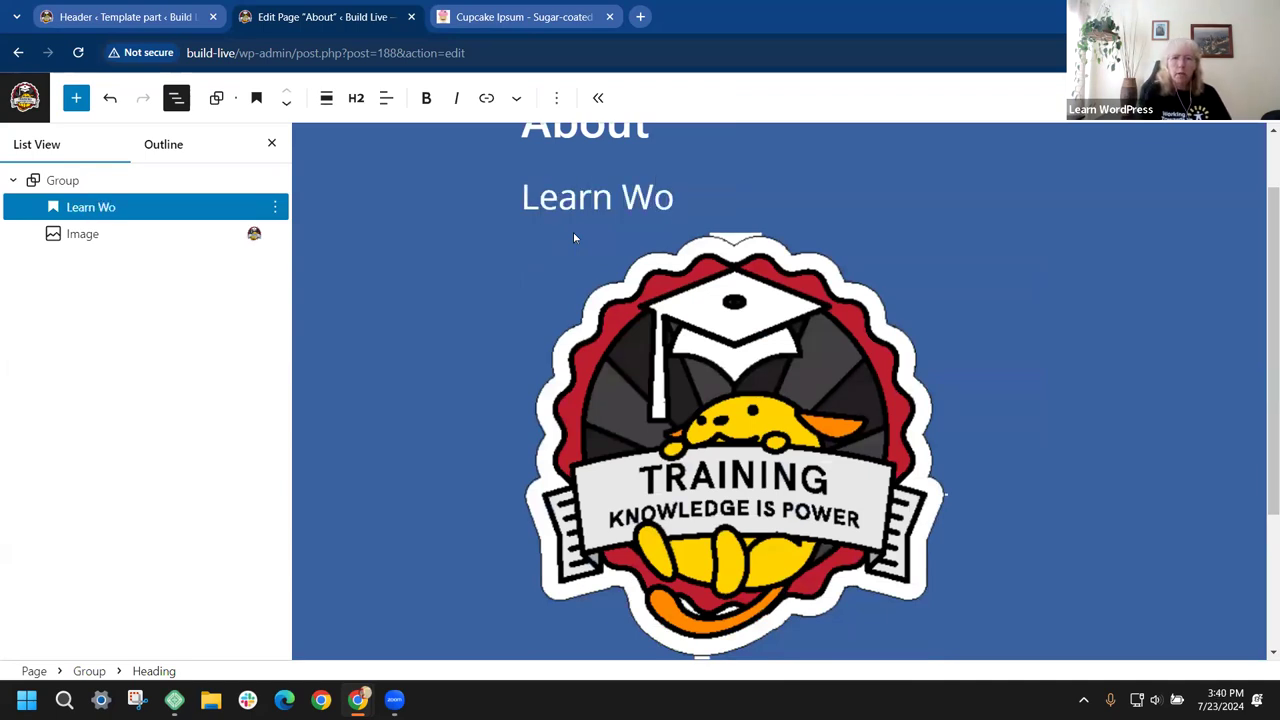
pyautogui.write('rdPress')
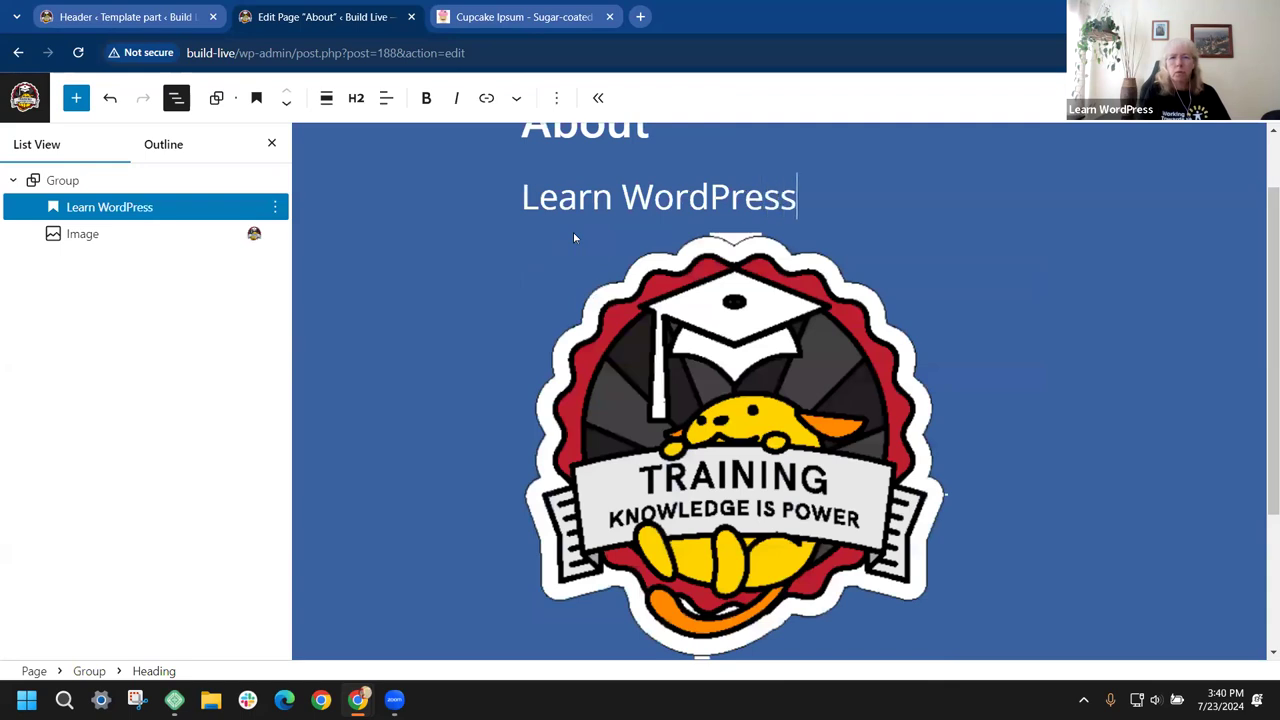
# Step: Shrink the Training badge image proportionally to roughly half its size and deselect it
pyautogui.click(160, 235)
pyautogui.scroll(-2, 1009, 484)
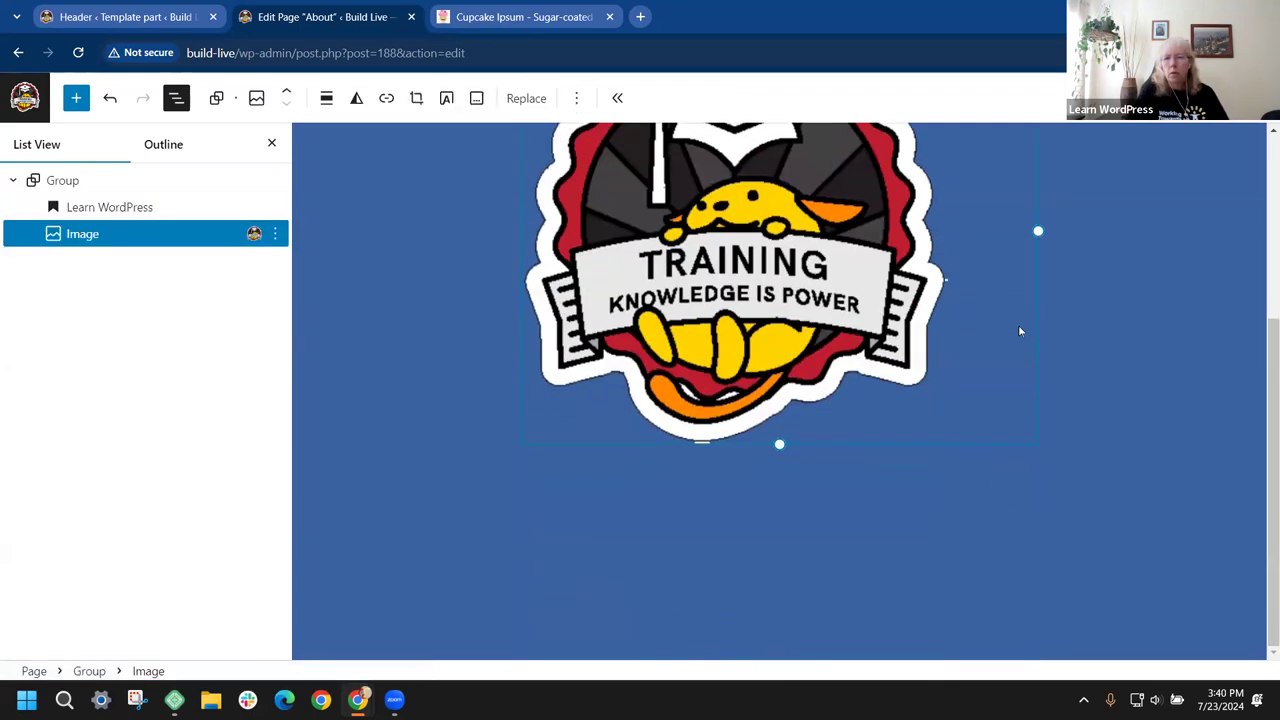
pyautogui.moveTo(782, 443); pyautogui.dragTo(640, 247)
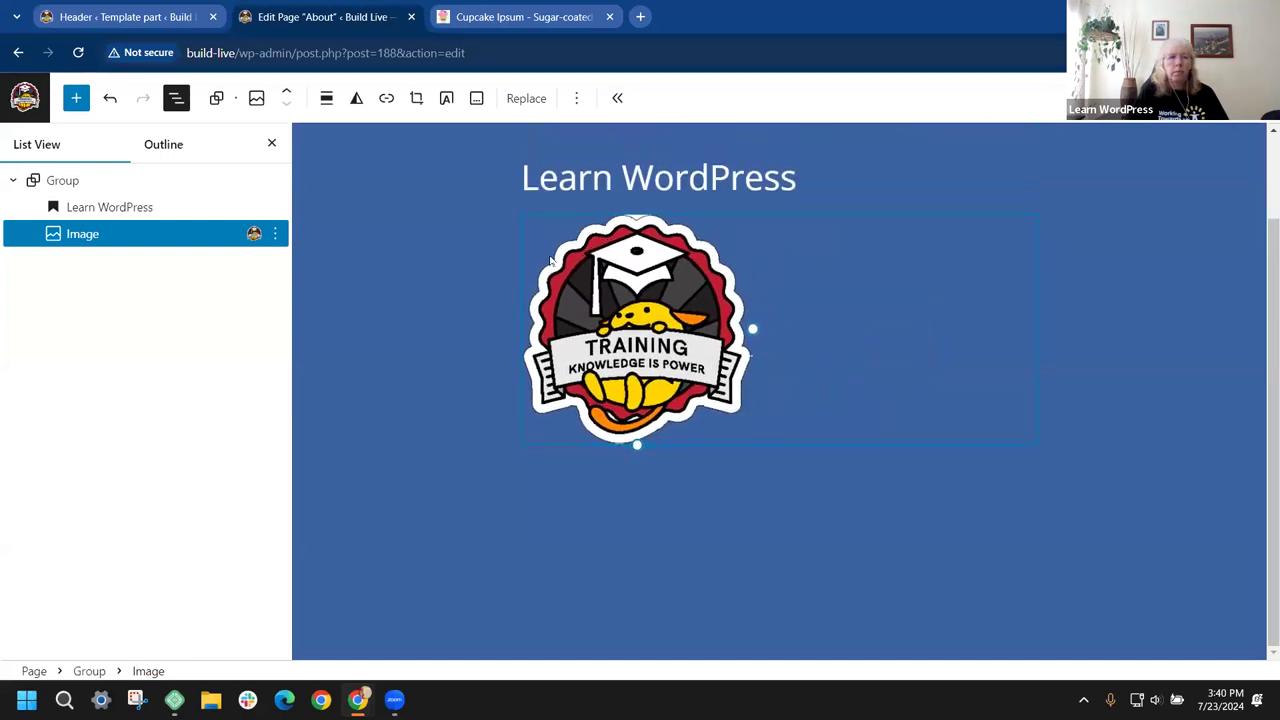
pyautogui.click(355, 370)
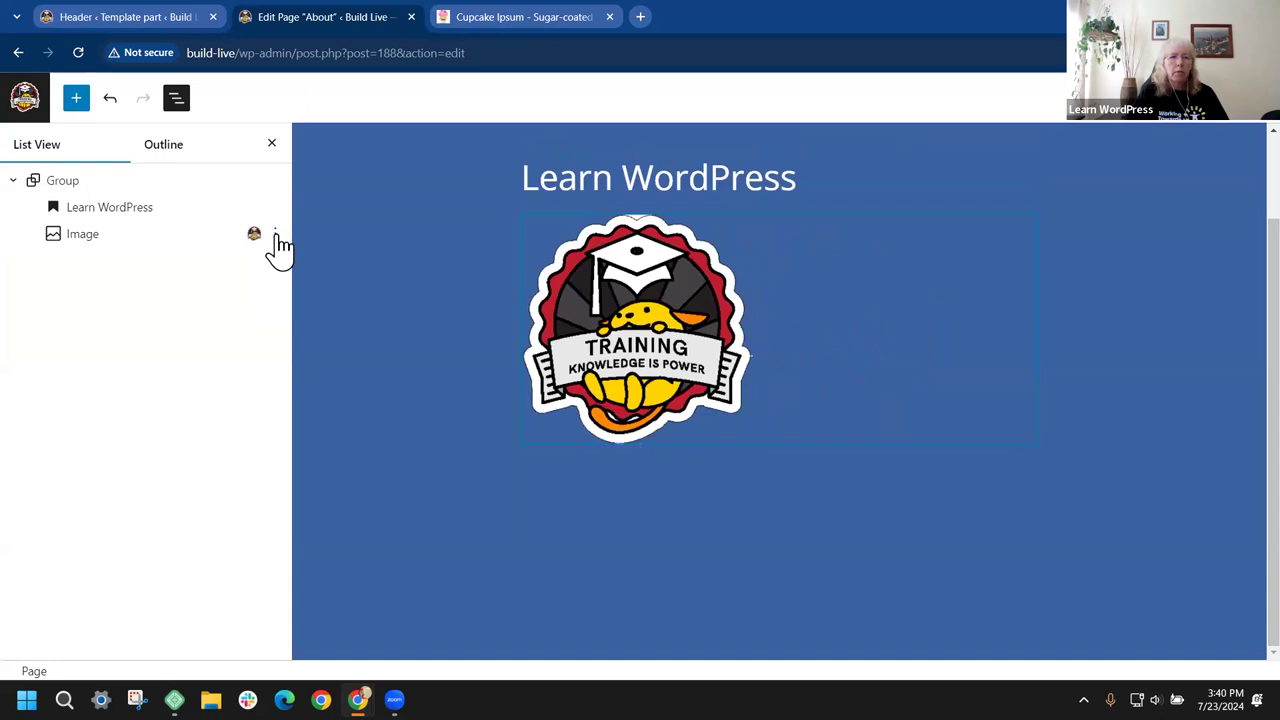
# Step: Add a paragraph block after the image and paste in the second Cupcake Ipsum paragraph, starting "Cake sugar plum dessert"
pyautogui.click(275, 233)
pyautogui.click(322, 378)
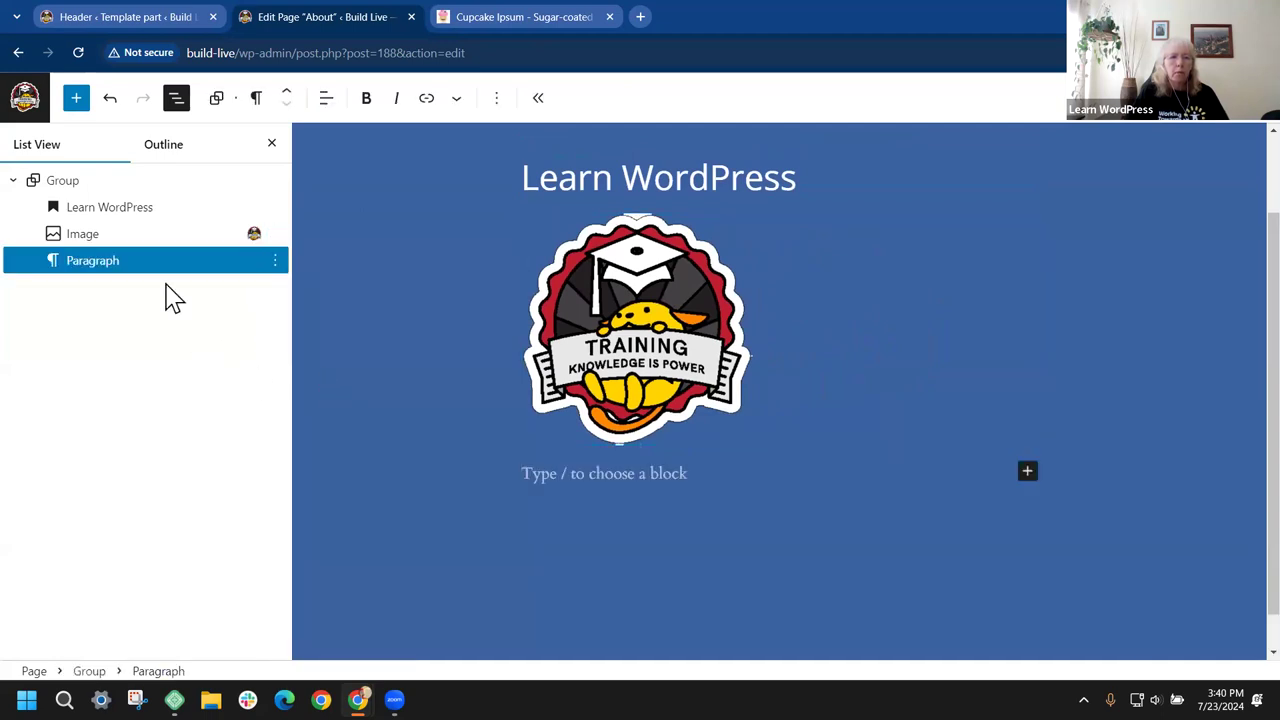
pyautogui.click(450, 23)
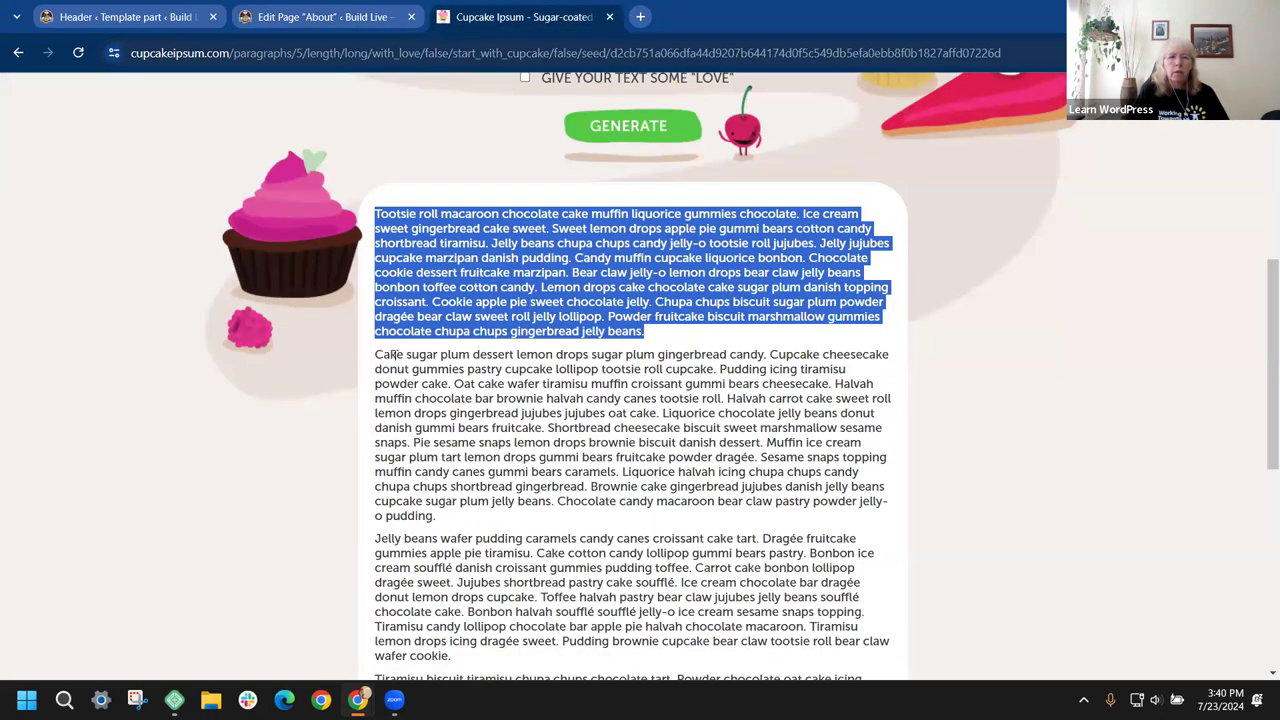
pyautogui.moveTo(376, 356); pyautogui.dragTo(433, 505)
pyautogui.hotkey('ctrl', 'c')
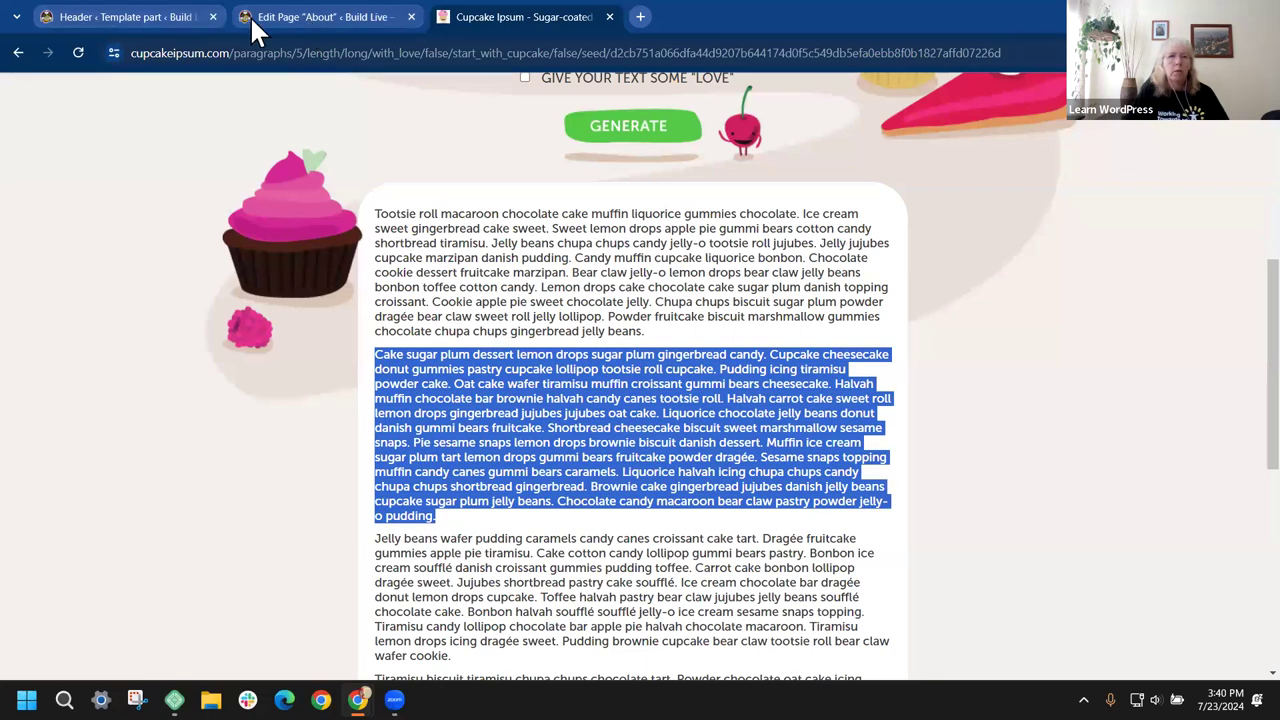
pyautogui.click(283, 18)
pyautogui.click(538, 473)
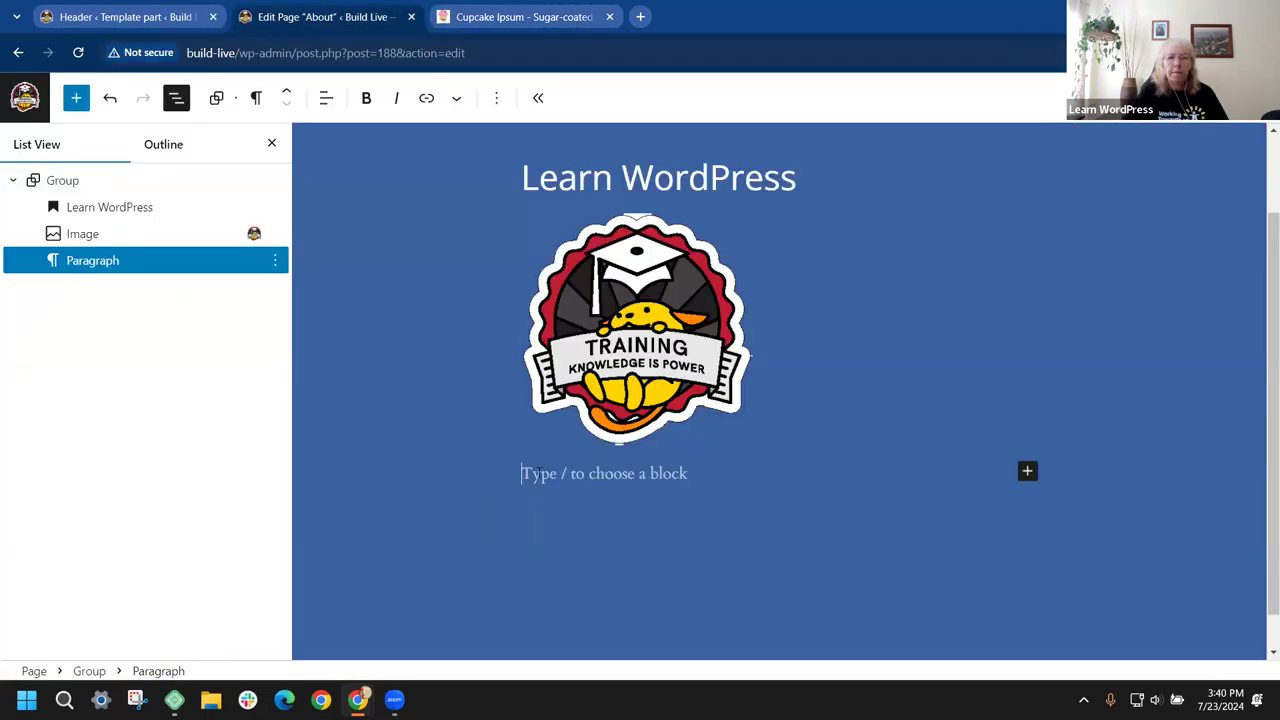
pyautogui.hotkey('ctrl', 'v')
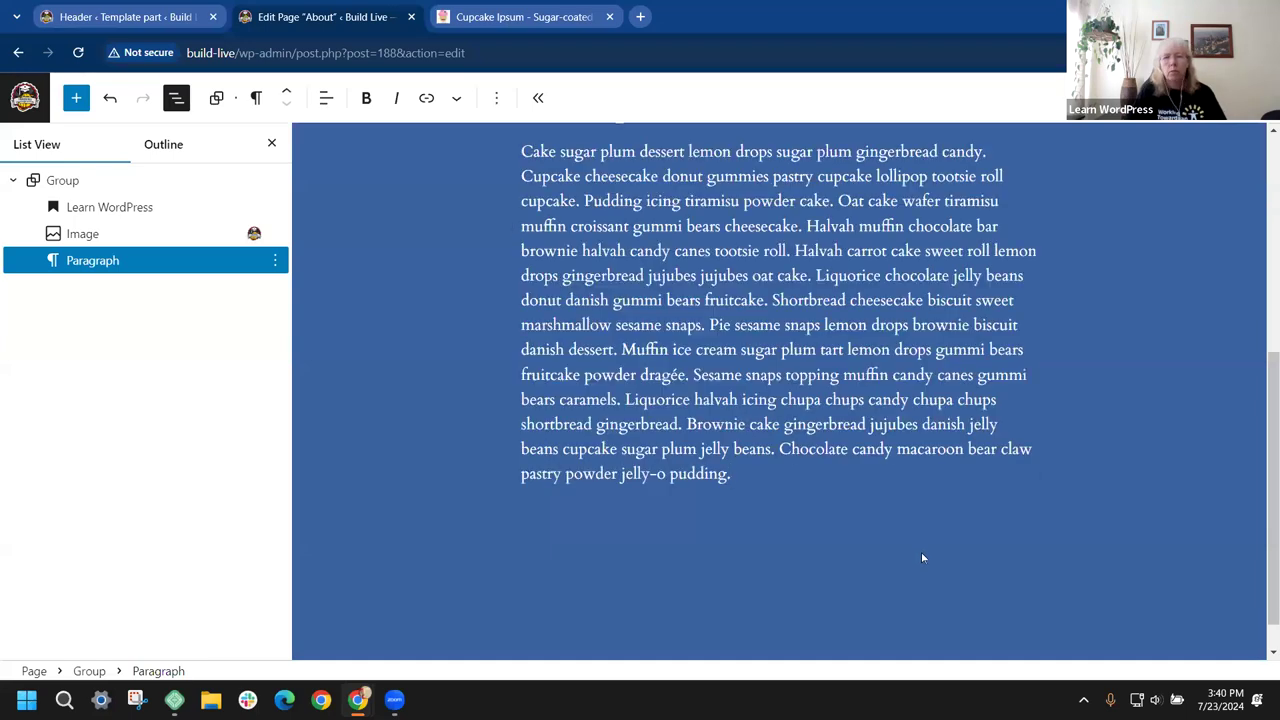
# Step: Try center alignment on the pasted paragraph and return its text to left alignment
pyautogui.scroll(2, 923, 557)
pyautogui.scroll(-1, 1018, 380)
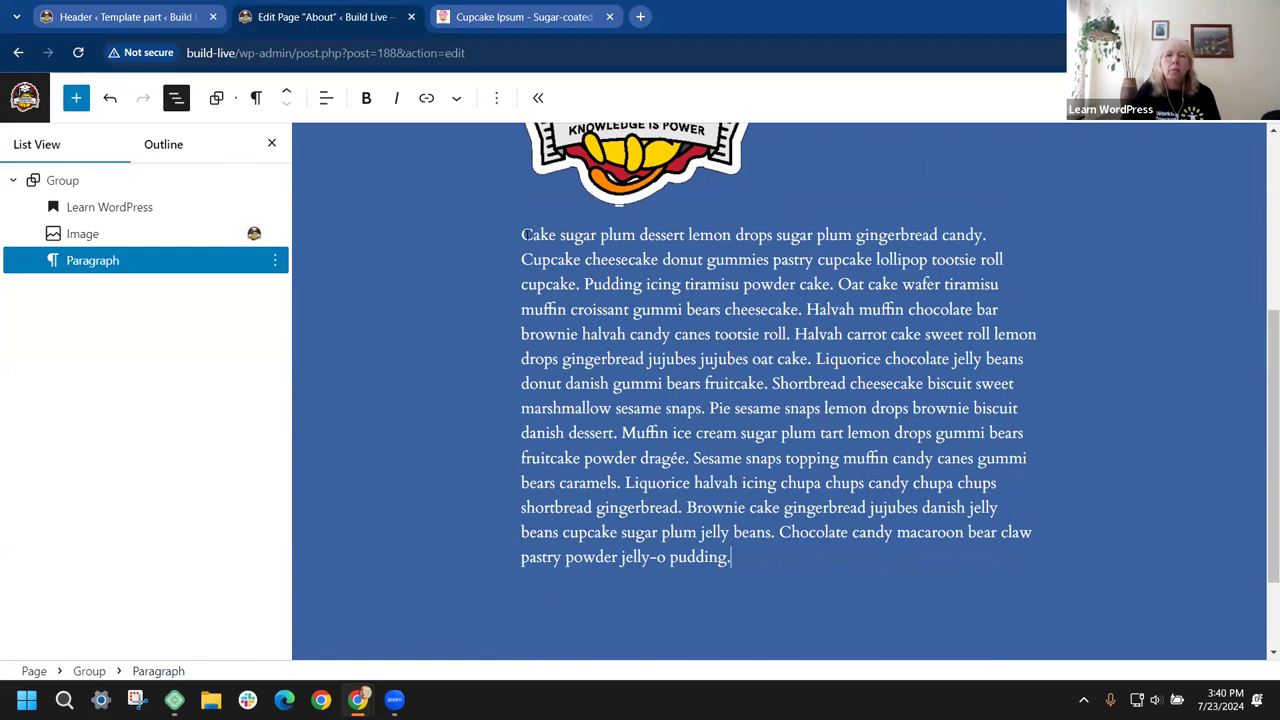
pyautogui.click(326, 97)
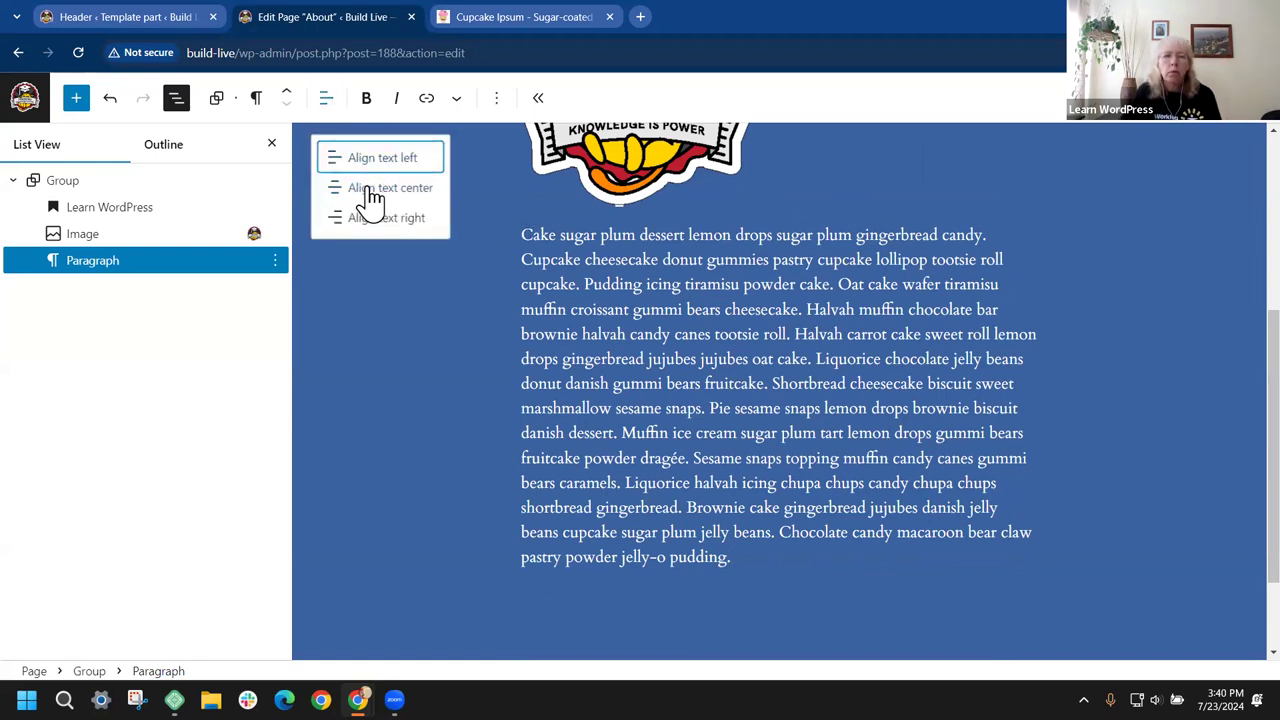
pyautogui.click(371, 190)
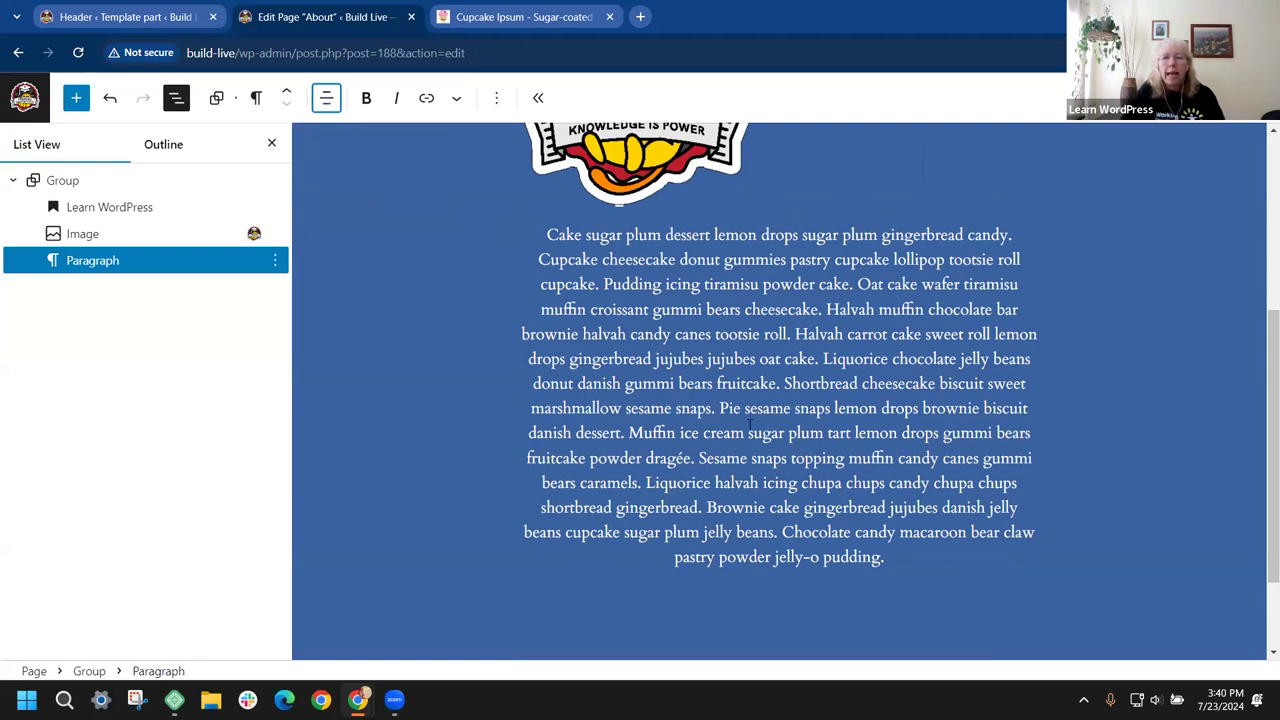
pyautogui.click(326, 98)
pyautogui.click(333, 160)
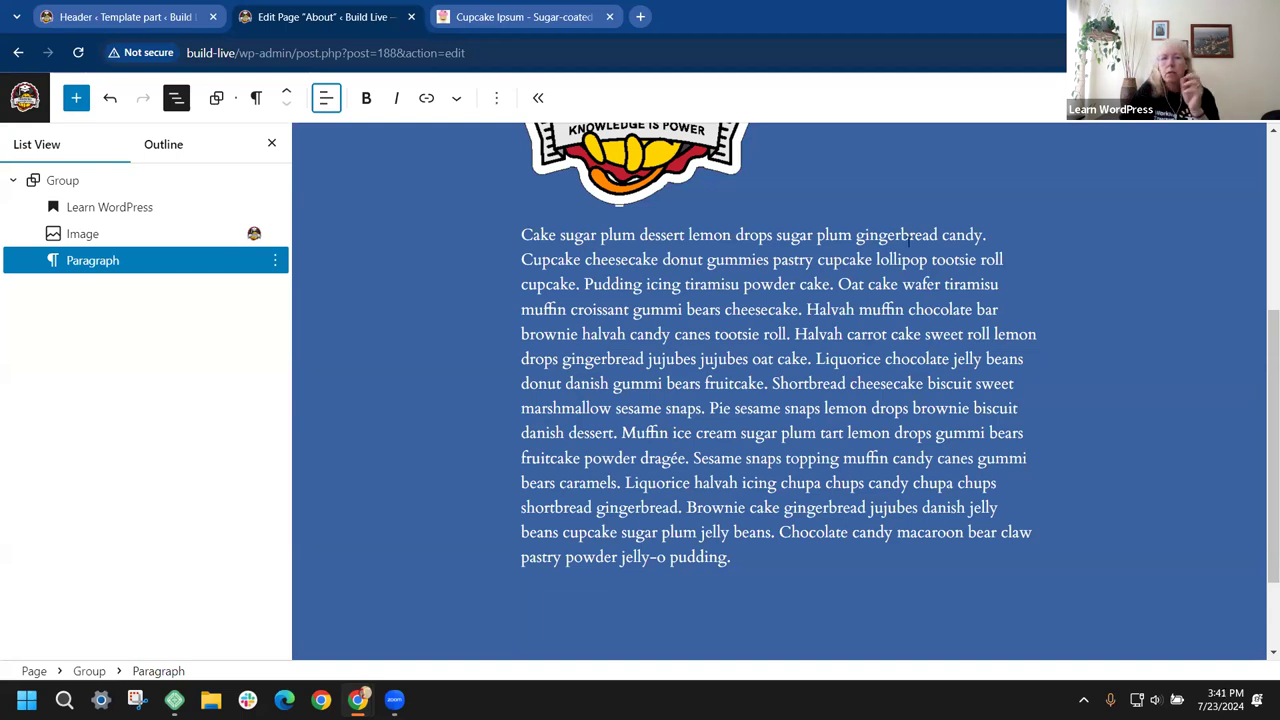
# Step: Split the long Cupcake Ipsum paragraph into four blocks, breaking before "Halvah muffin", "Pie sesame snaps" and "Brownie cake"
pyautogui.click(806, 309)
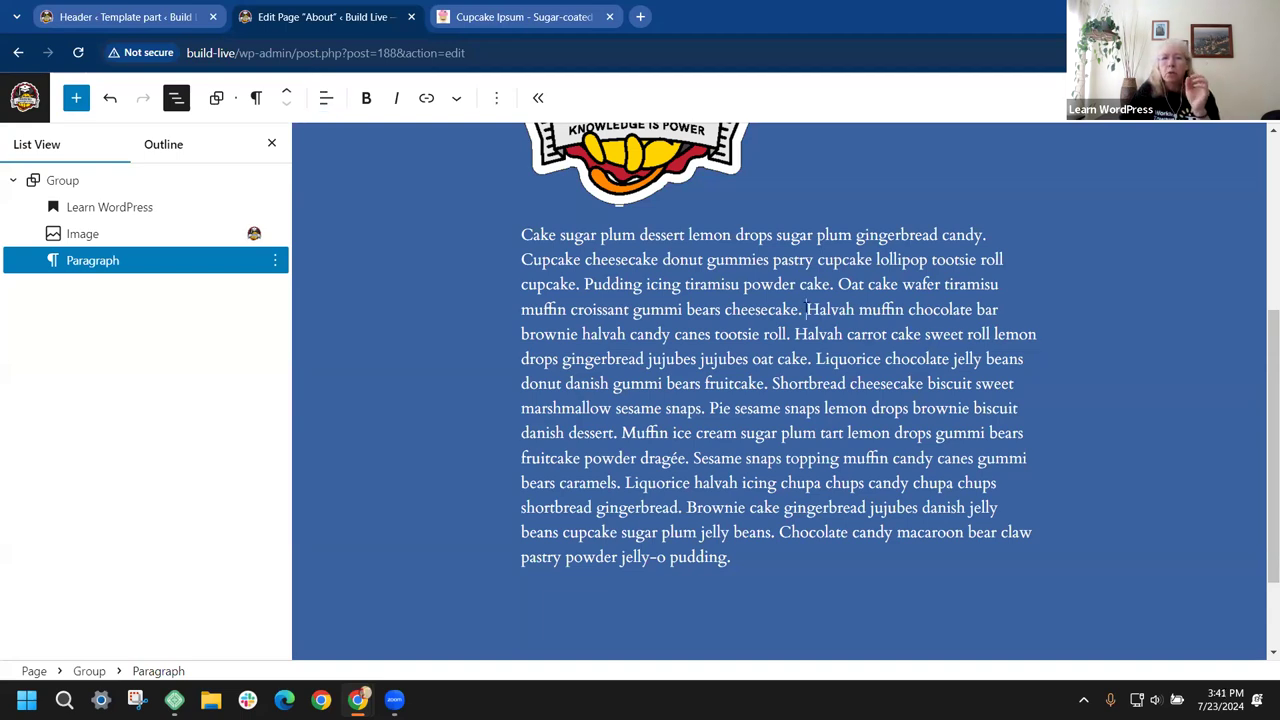
pyautogui.press('Return')
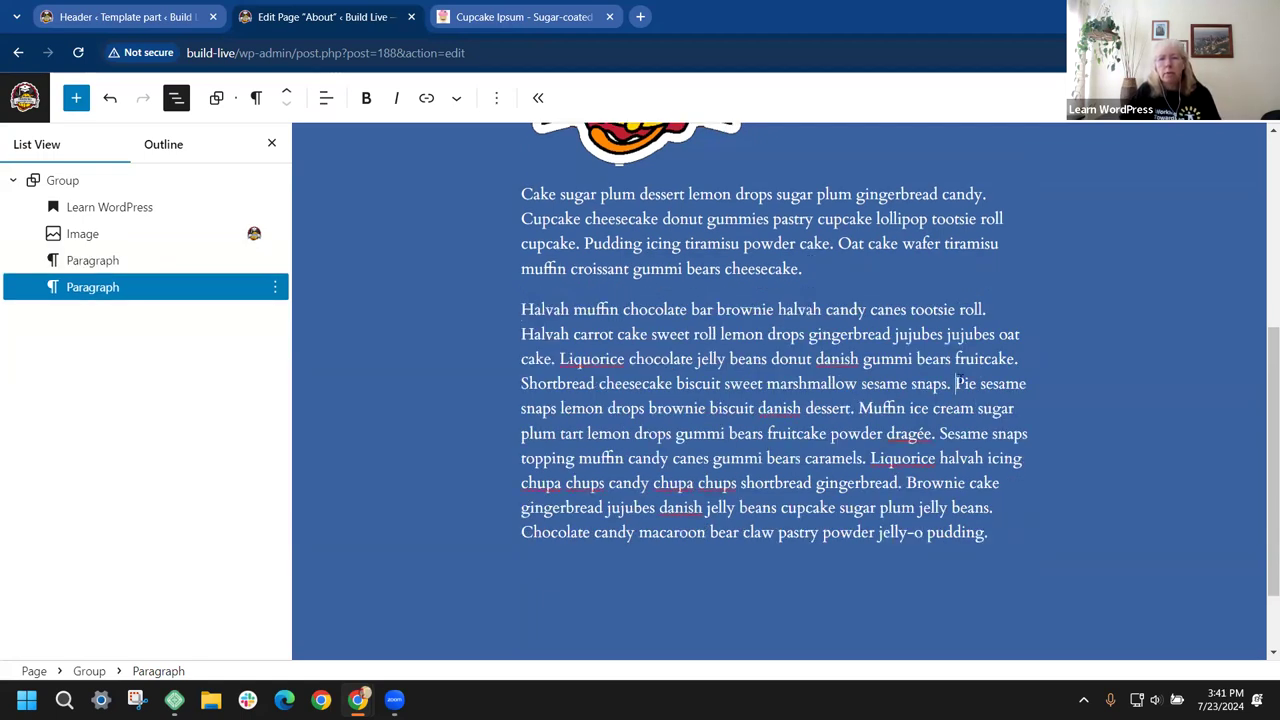
pyautogui.press('Return')
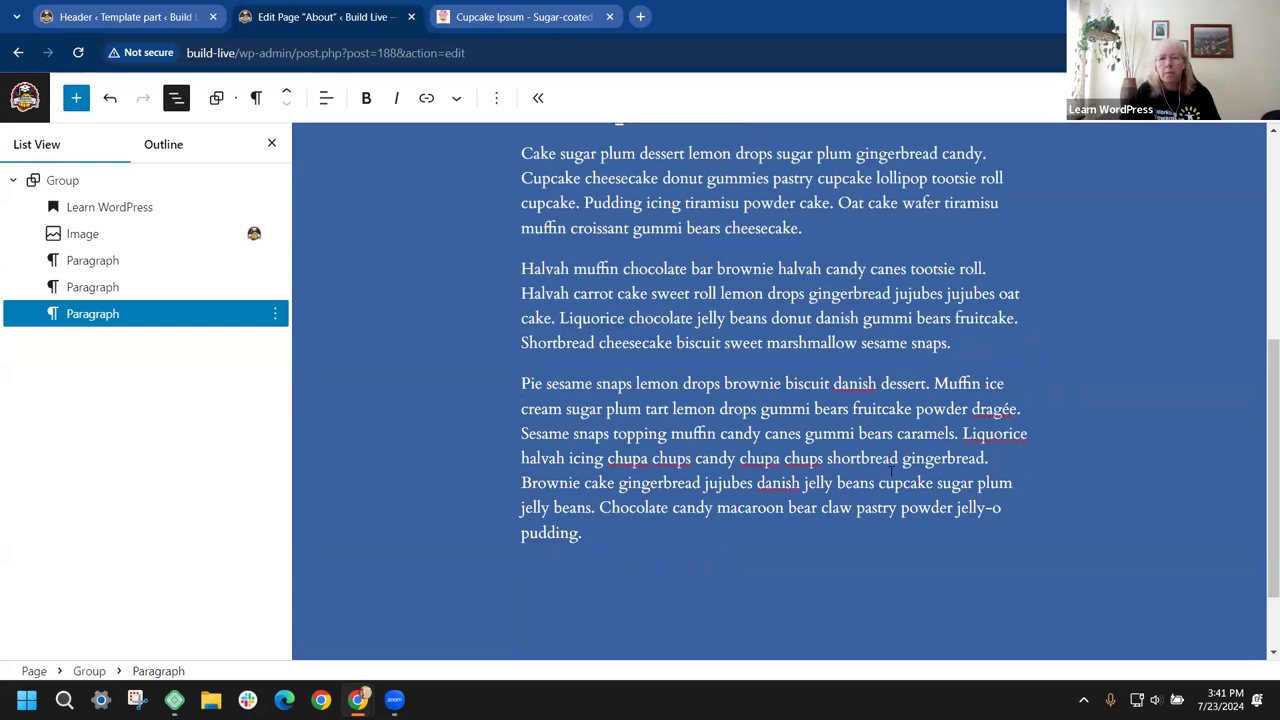
pyautogui.press('Return')
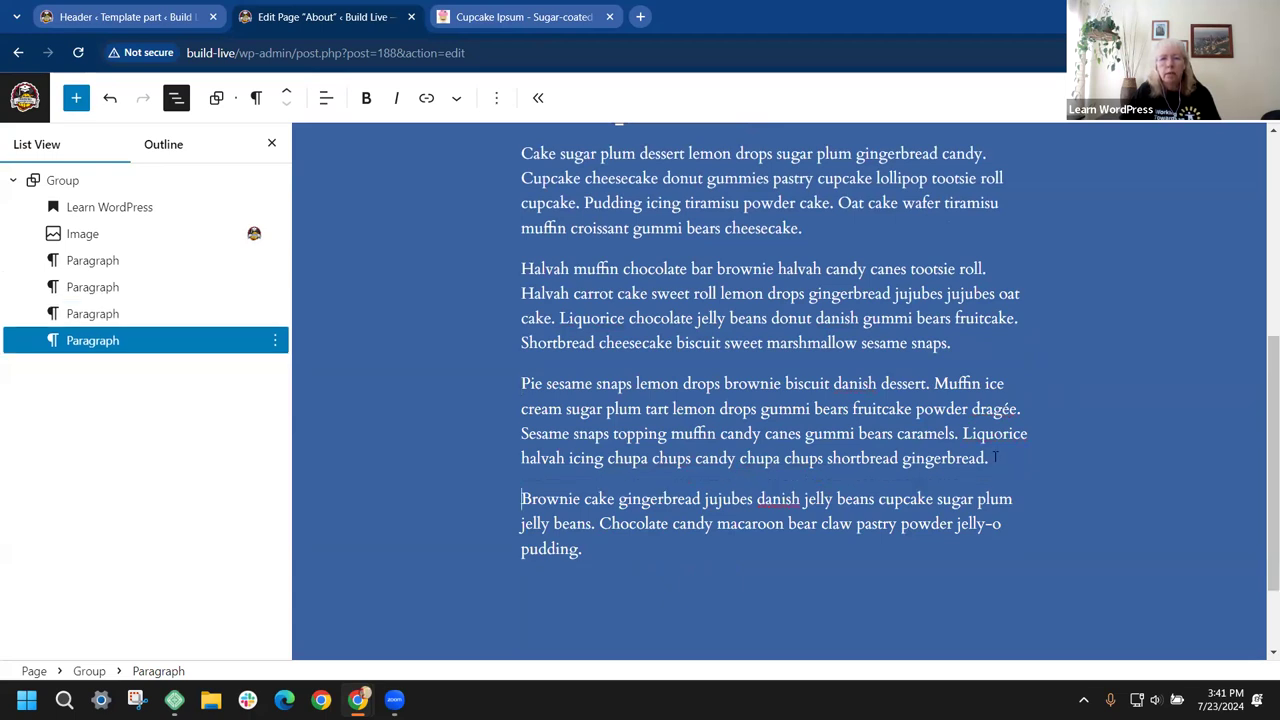
pyautogui.scroll(2, 1078, 467)
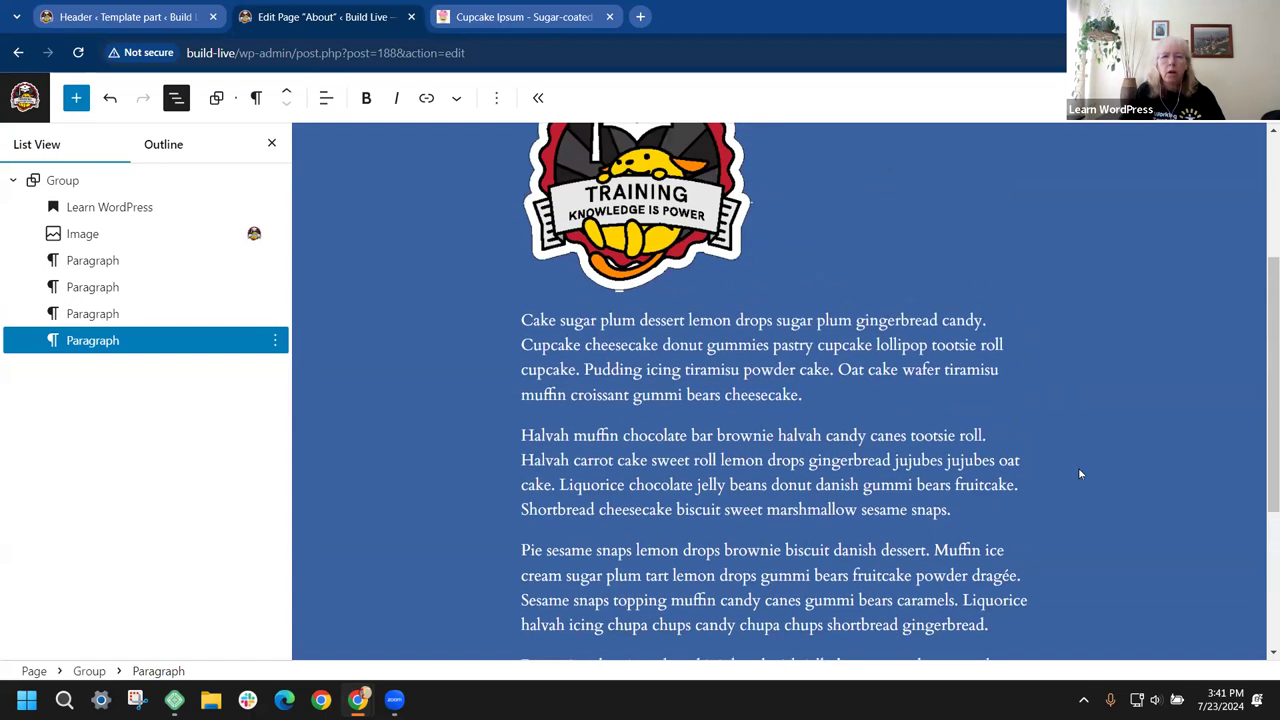
pyautogui.scroll(-2, 1078, 467)
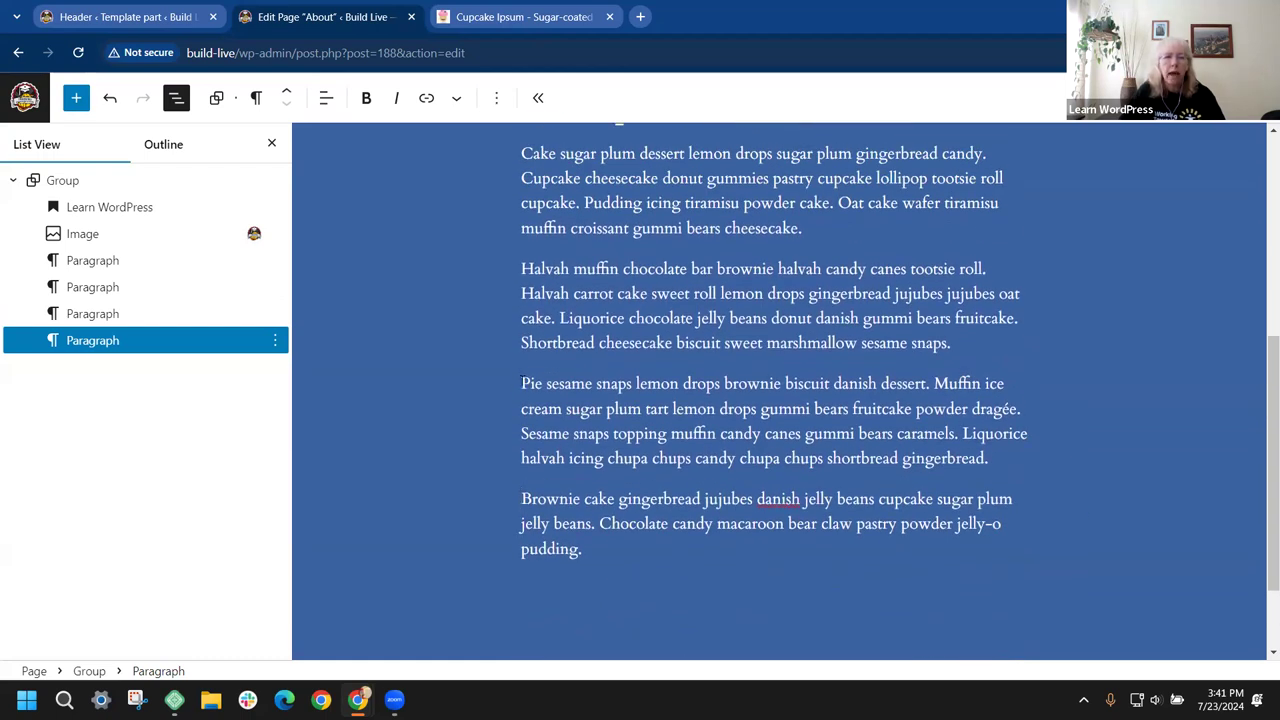
pyautogui.click(520, 386)
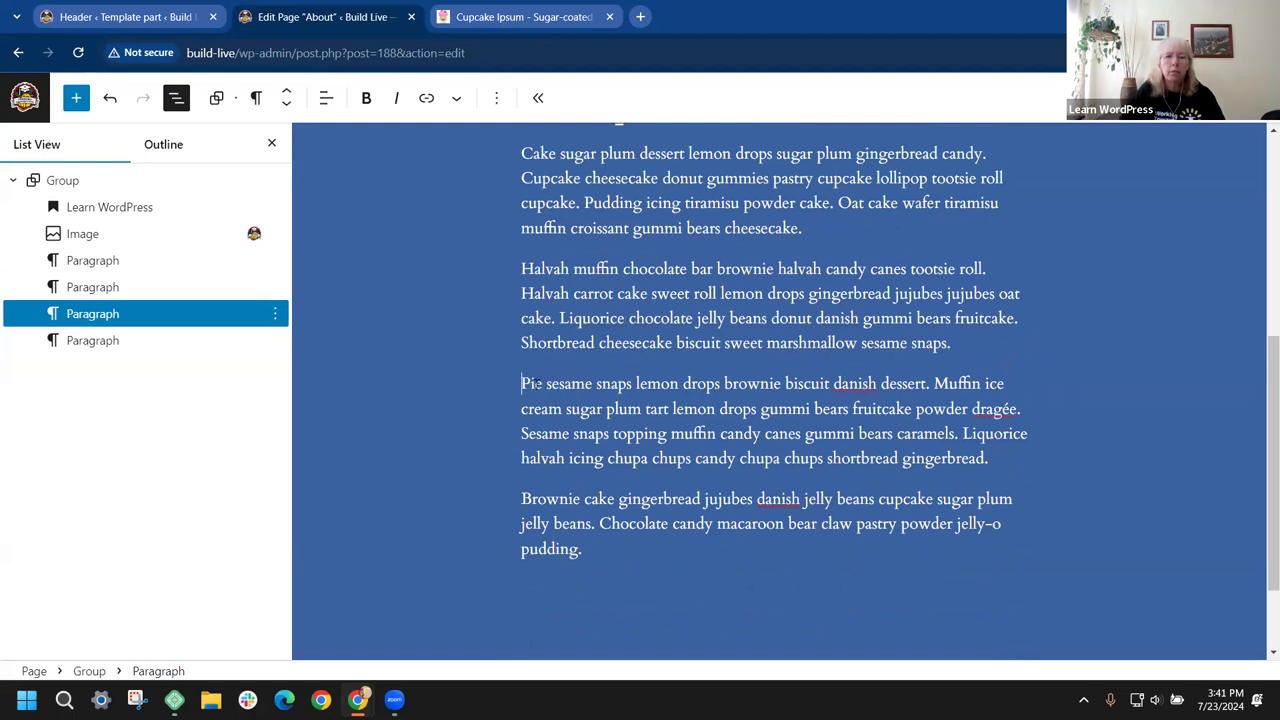
pyautogui.write('/')
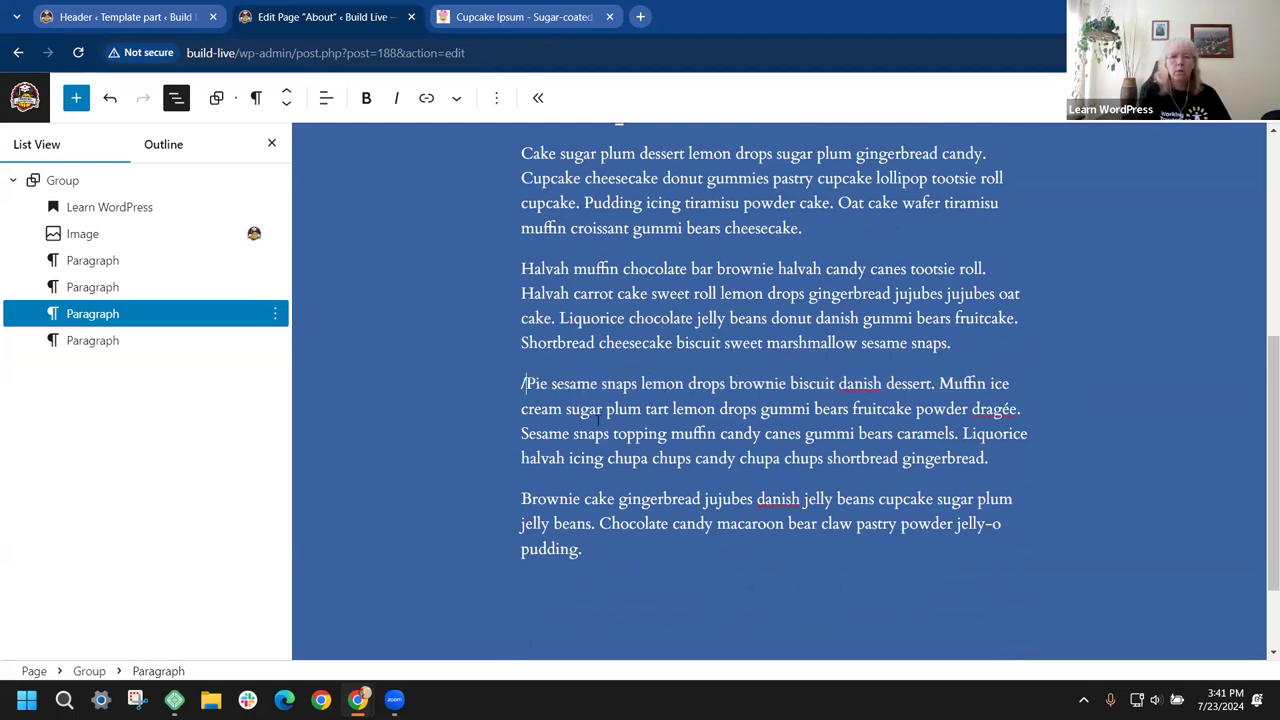
pyautogui.press('BackSpace')
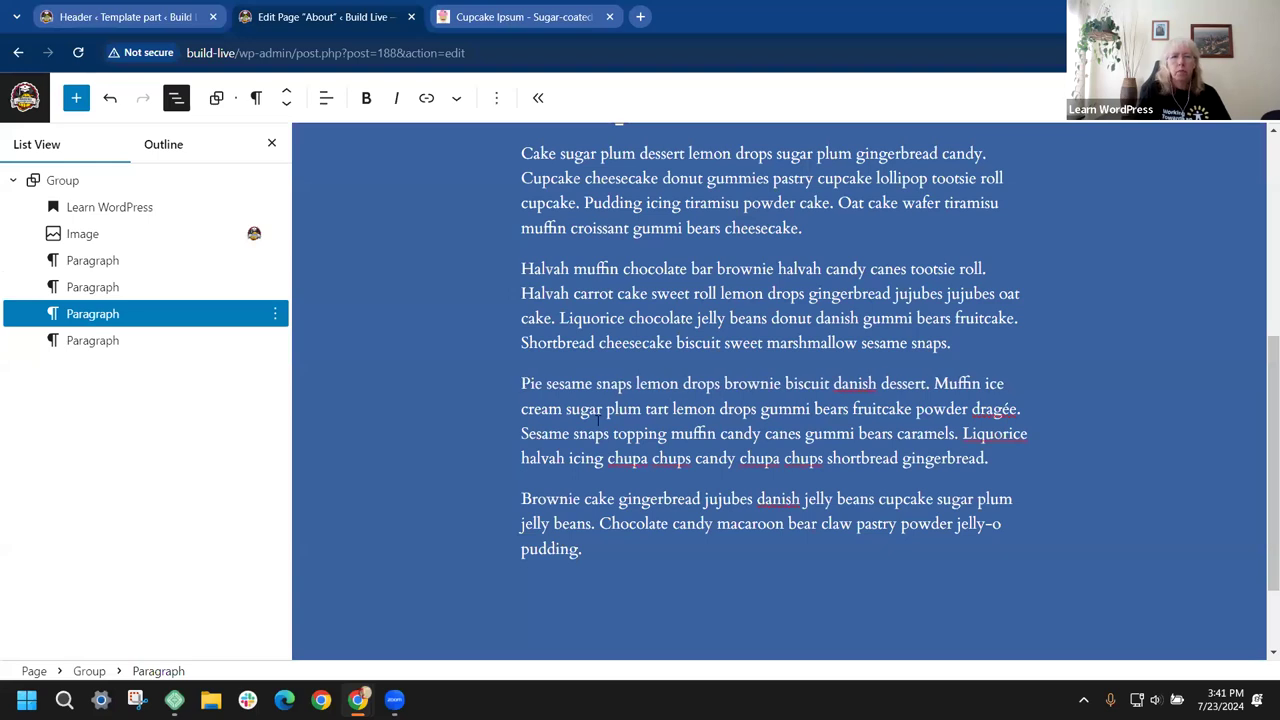
# Step: Add a List block after the paragraph starting "Pie sesame snaps"
pyautogui.click(274, 315)
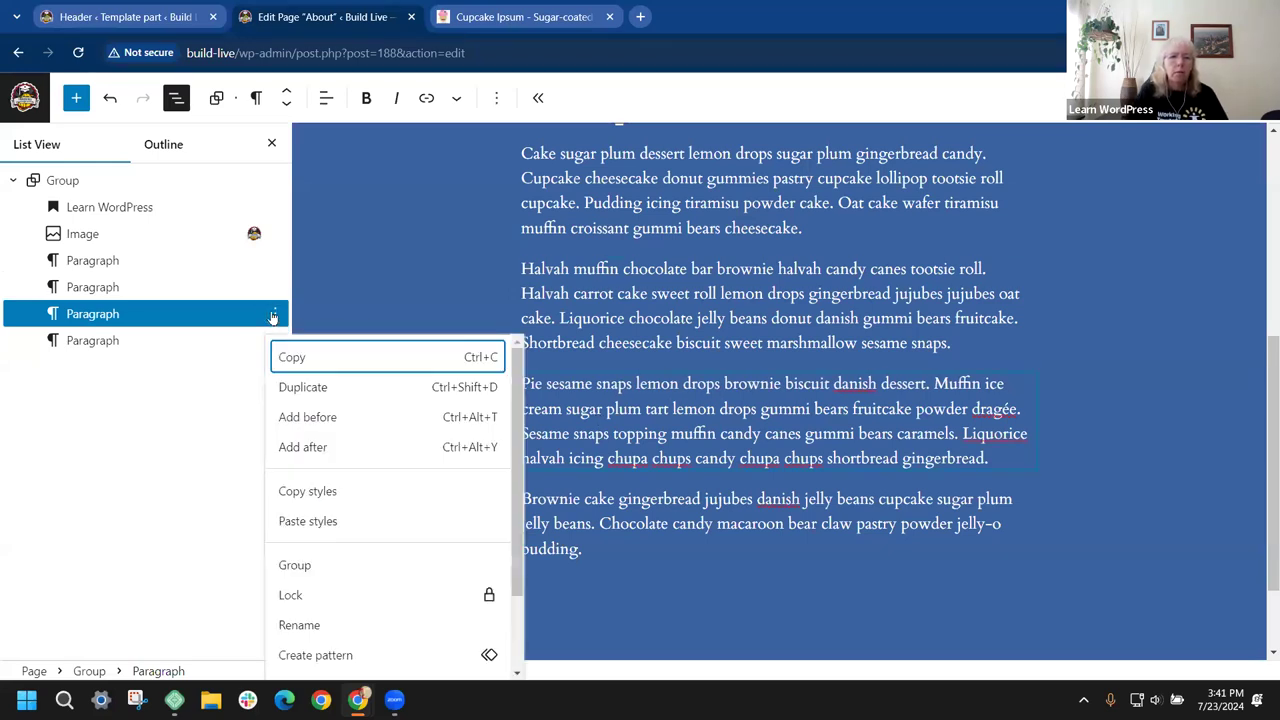
pyautogui.click(310, 450)
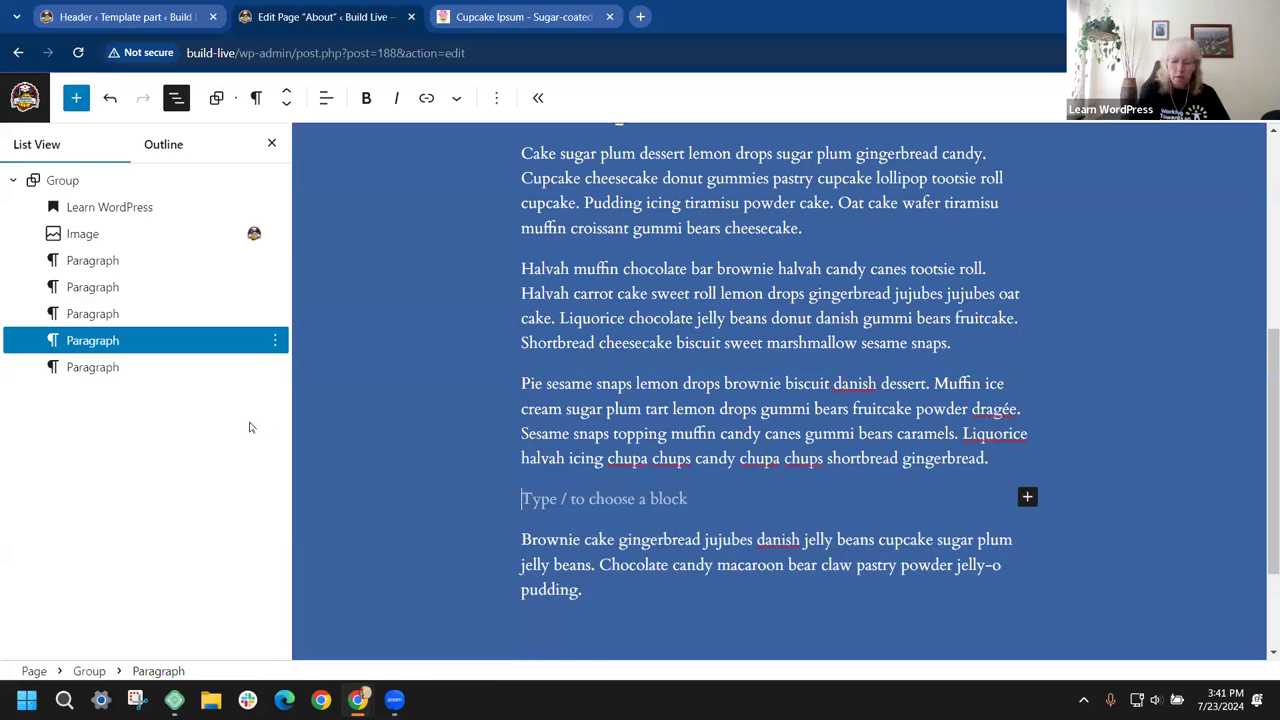
pyautogui.write('/lis')
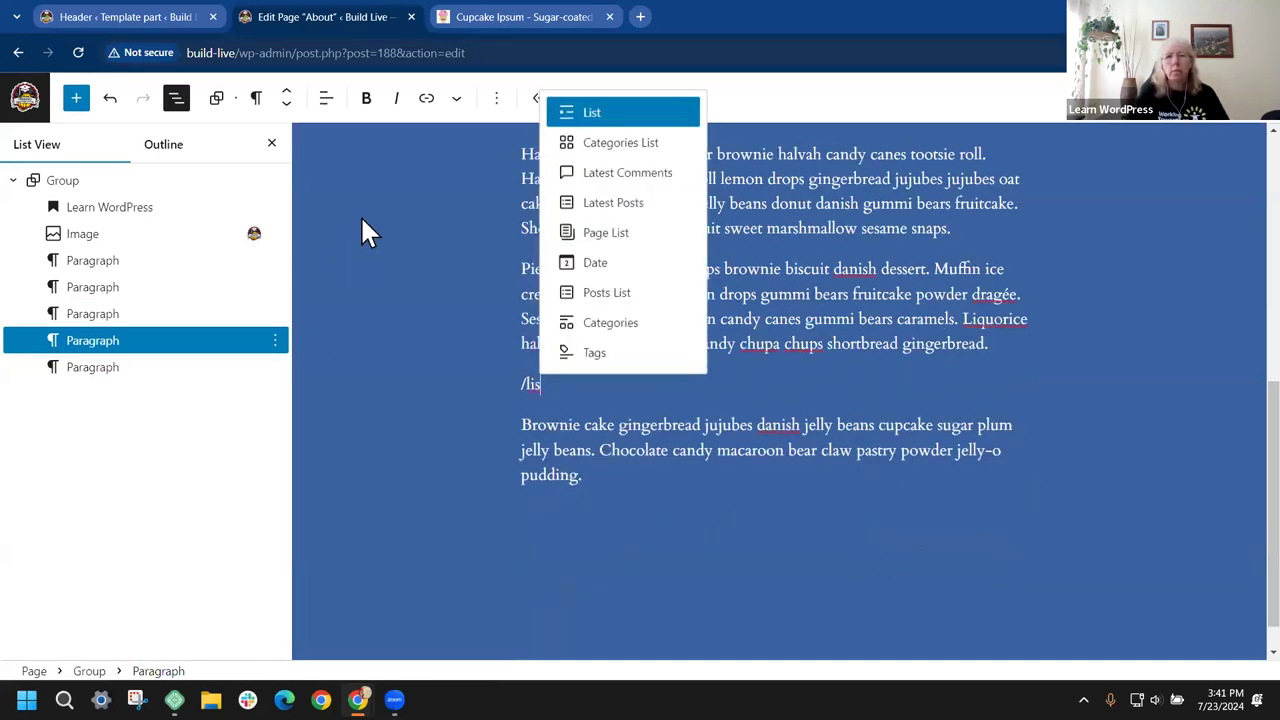
pyautogui.click(596, 114)
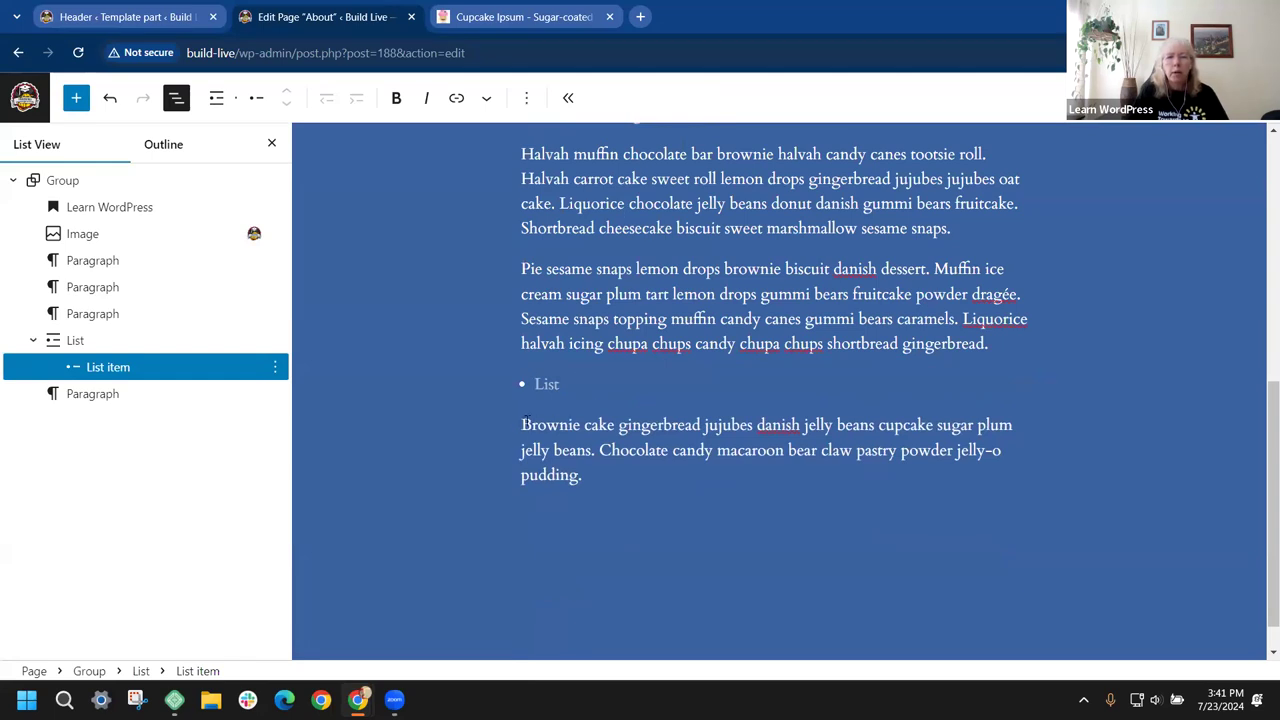
# Step: Move the "Brownie cake gingerbread" sentence into the first list item and merge the remaining "Chocolate candy macaroon" paragraph in as the second item
pyautogui.moveTo(524, 425); pyautogui.dragTo(598, 452)
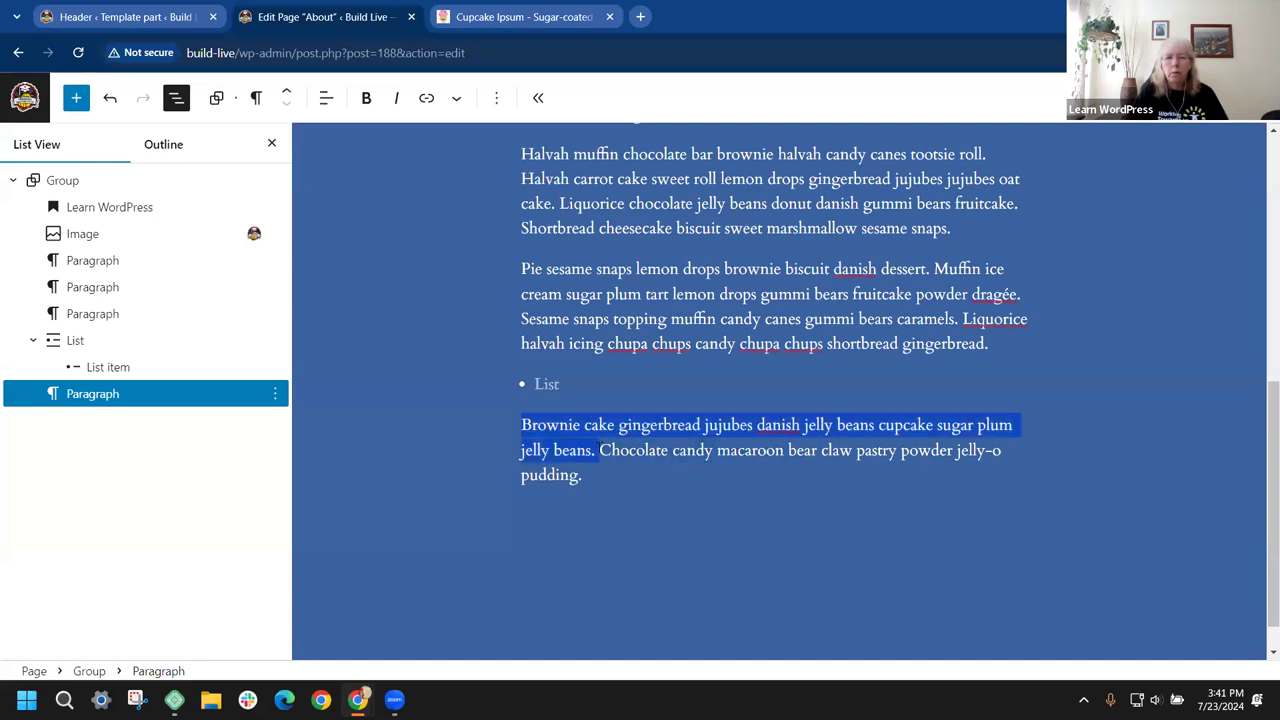
pyautogui.hotkey('ctrl', 'x')
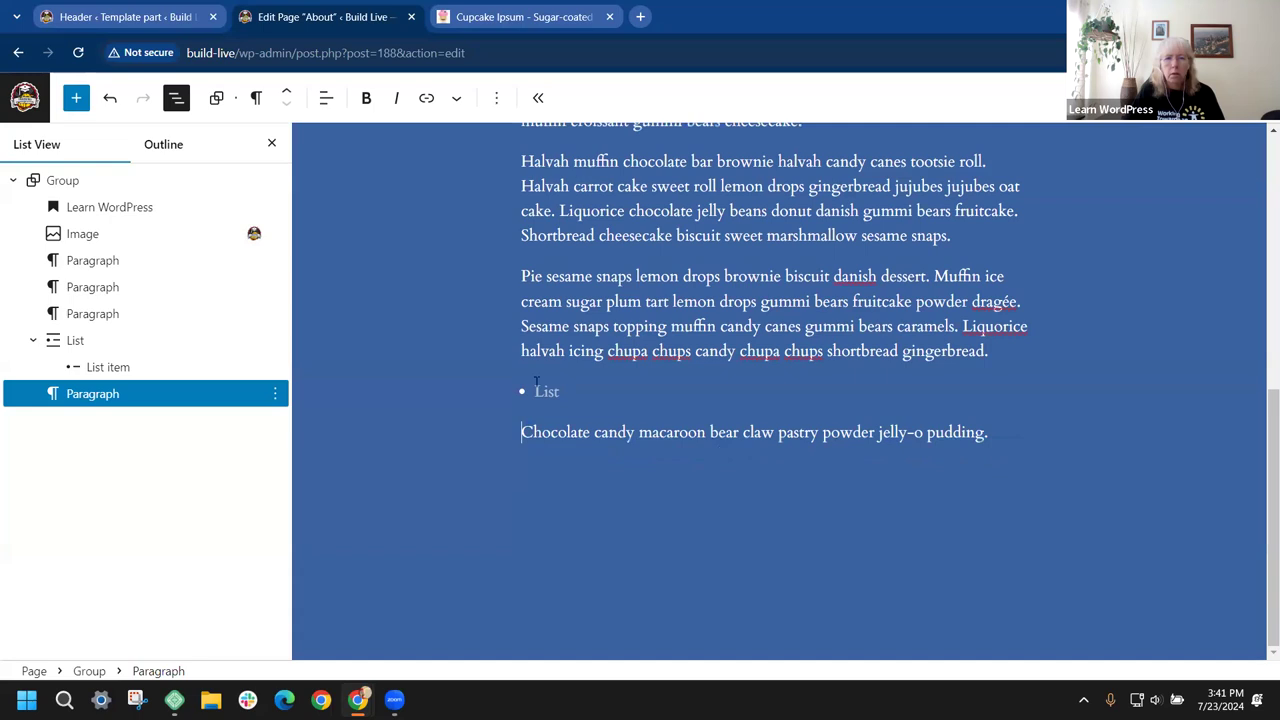
pyautogui.click(538, 390)
pyautogui.hotkey('ctrl', 'v')
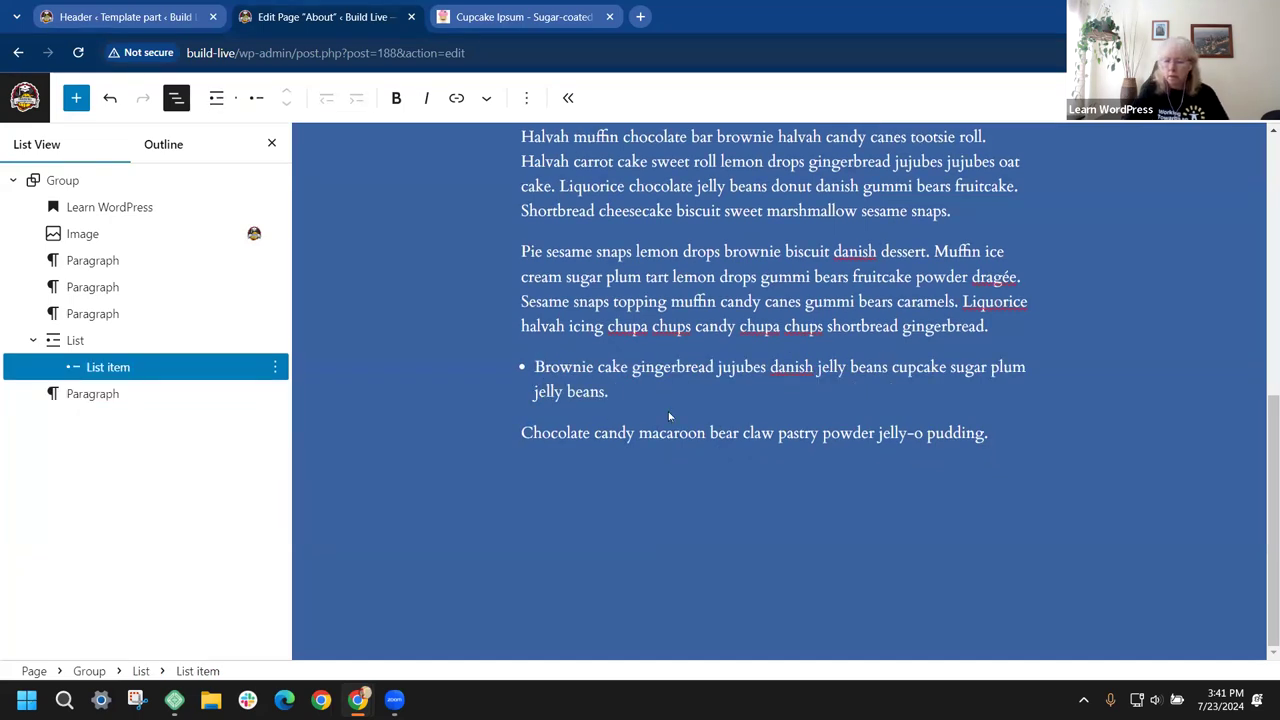
pyautogui.press('Delete')
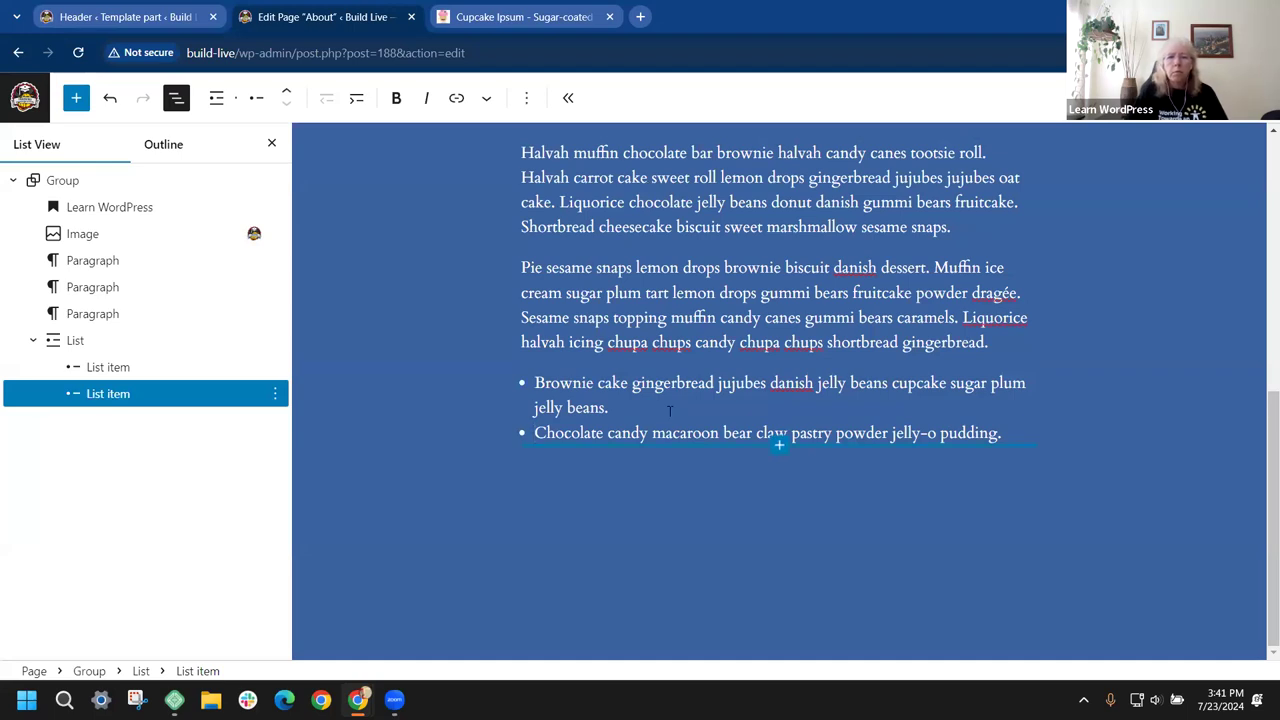
# Step: Move the sentence starting "Liquorice halvah icing" out of the paragraph above the list into a new third list item
pyautogui.click(523, 317)
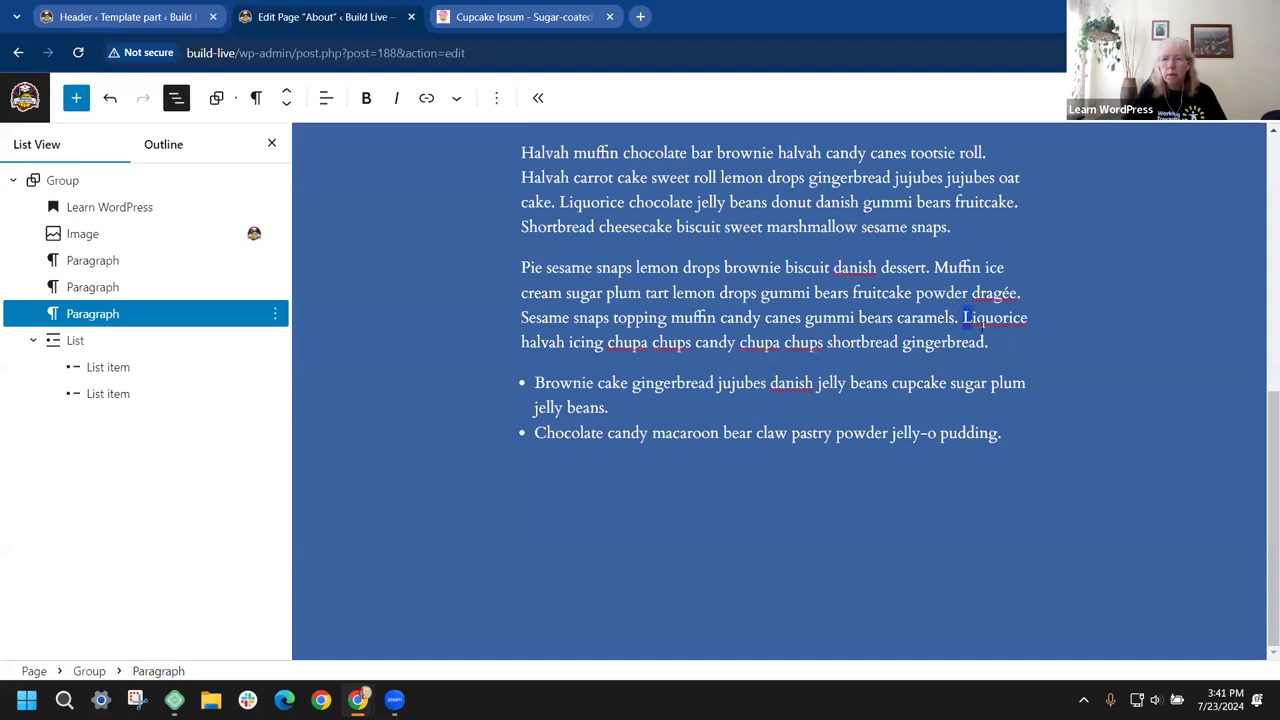
pyautogui.moveTo(963, 317); pyautogui.dragTo(993, 343)
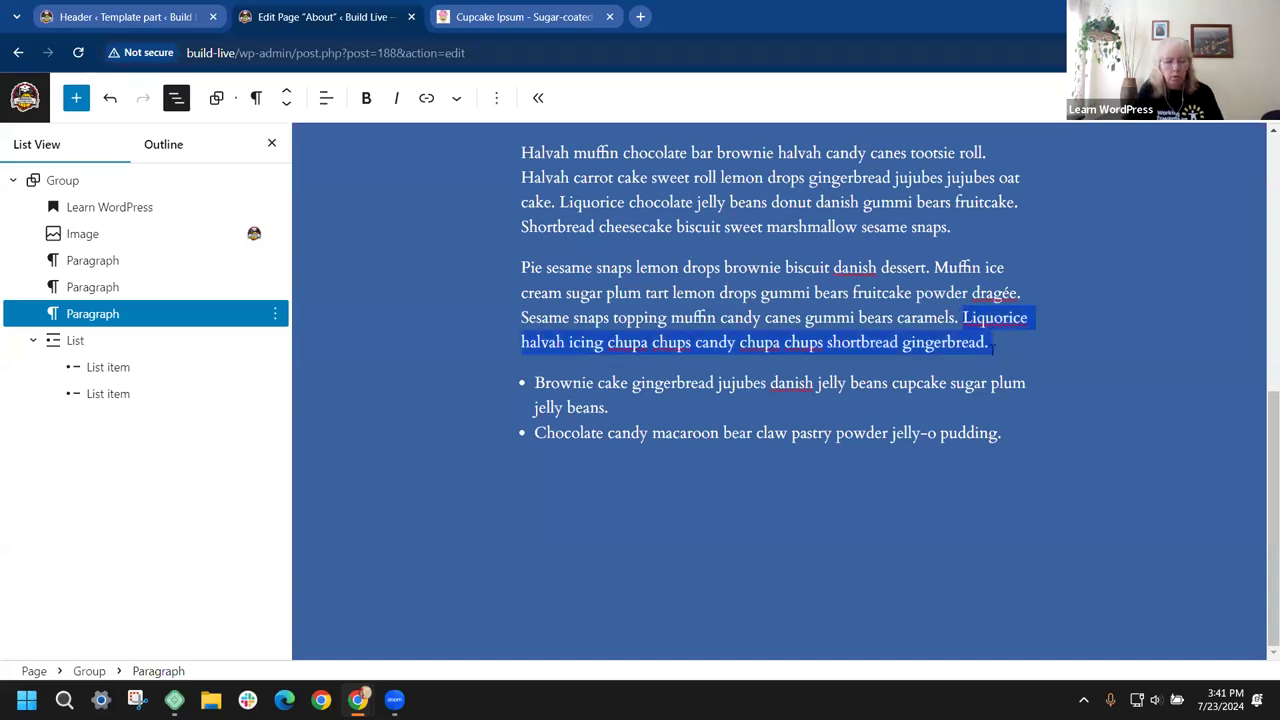
pyautogui.press('BackSpace')
pyautogui.click(1003, 432)
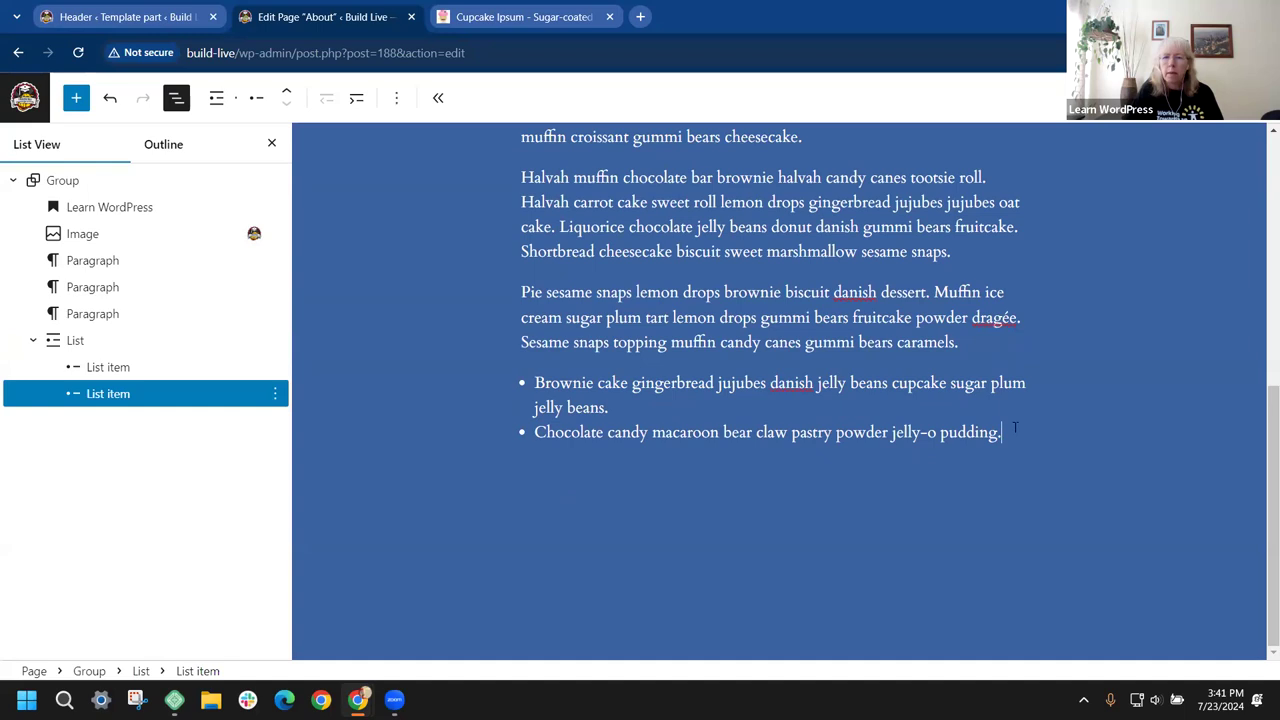
pyautogui.press('Return')
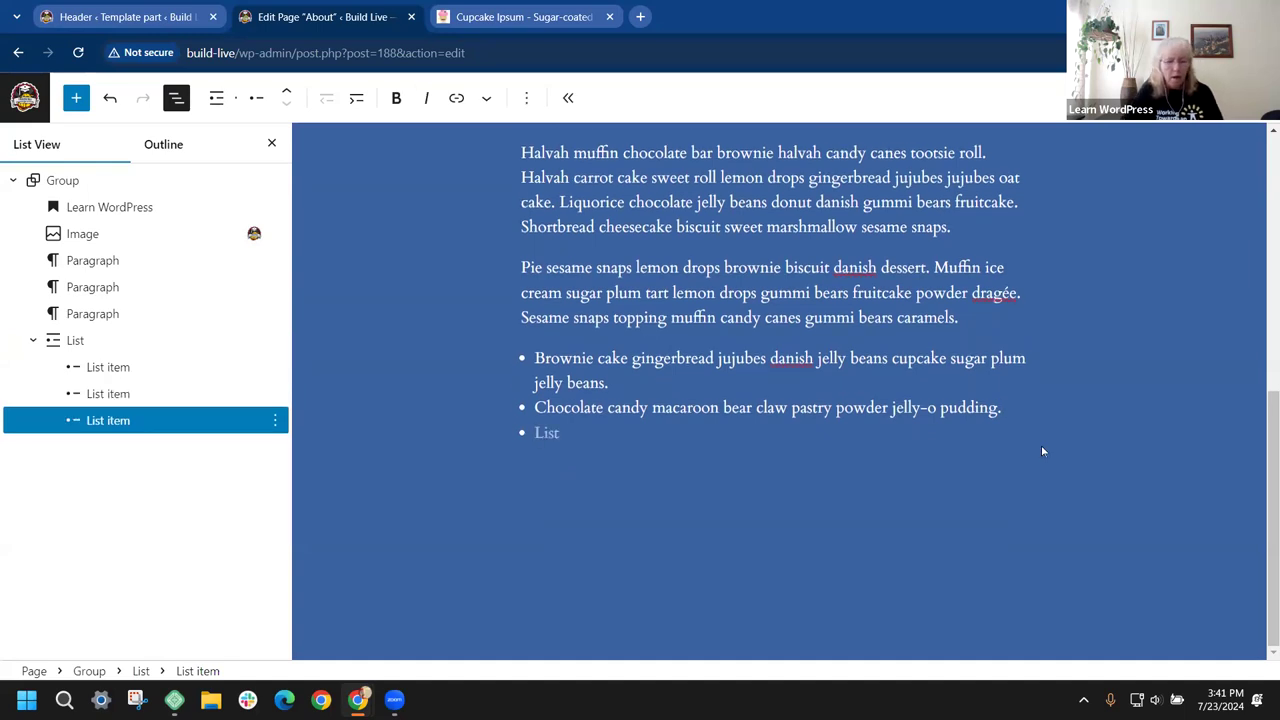
pyautogui.hotkey('ctrl', 'v')
# Step: Move the three list items into a new list directly after the first paragraph, starting "Cake sugar plum"
pyautogui.moveTo(631, 441); pyautogui.dragTo(522, 329)
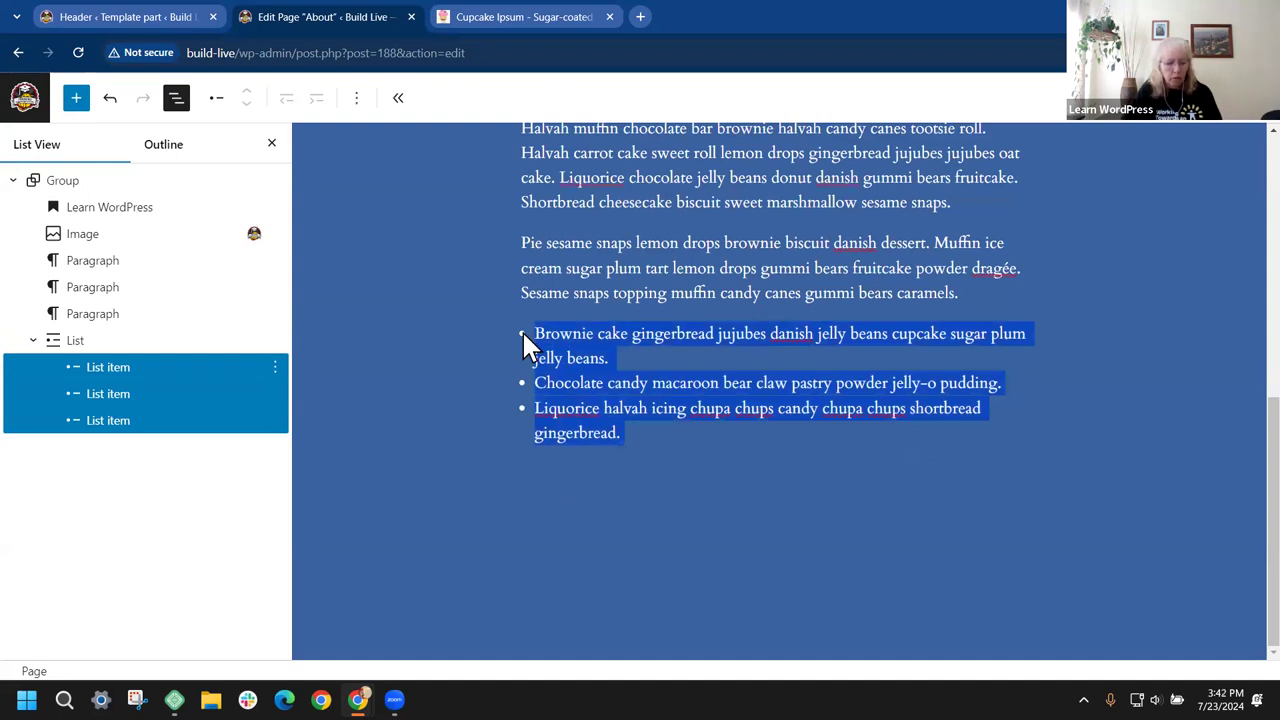
pyautogui.hotkey('ctrl', 'x')
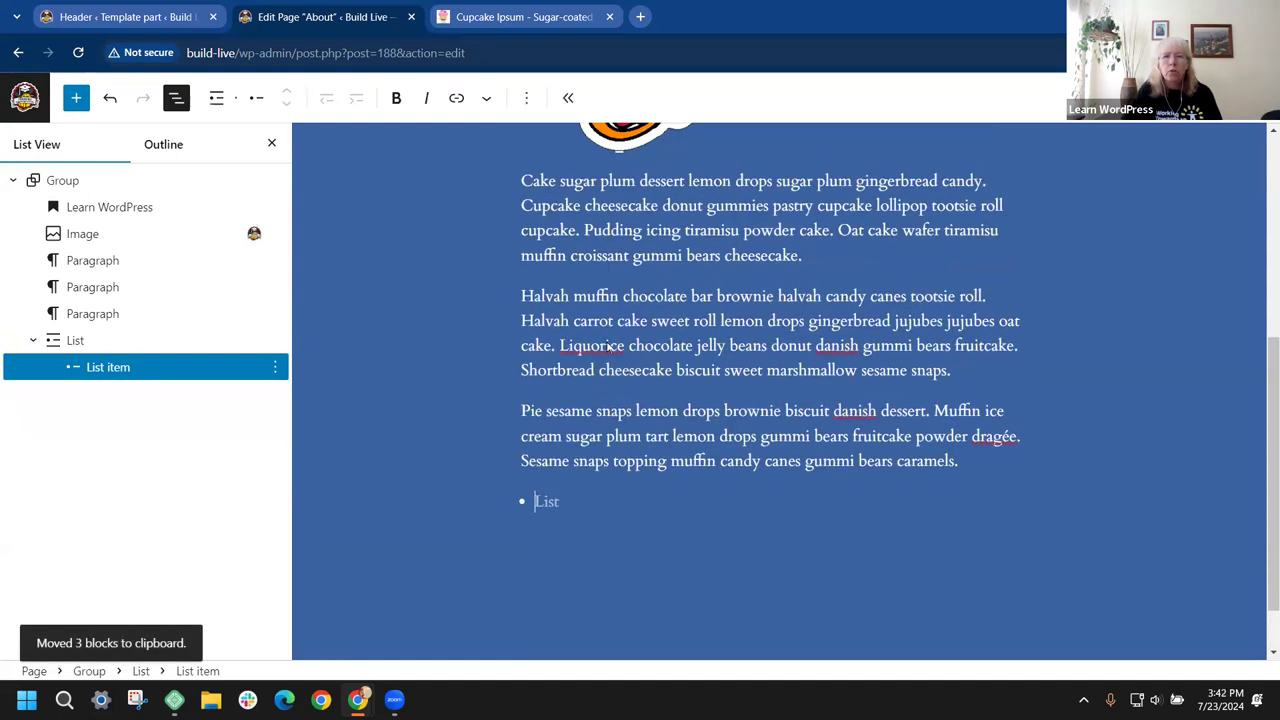
pyautogui.click(808, 272)
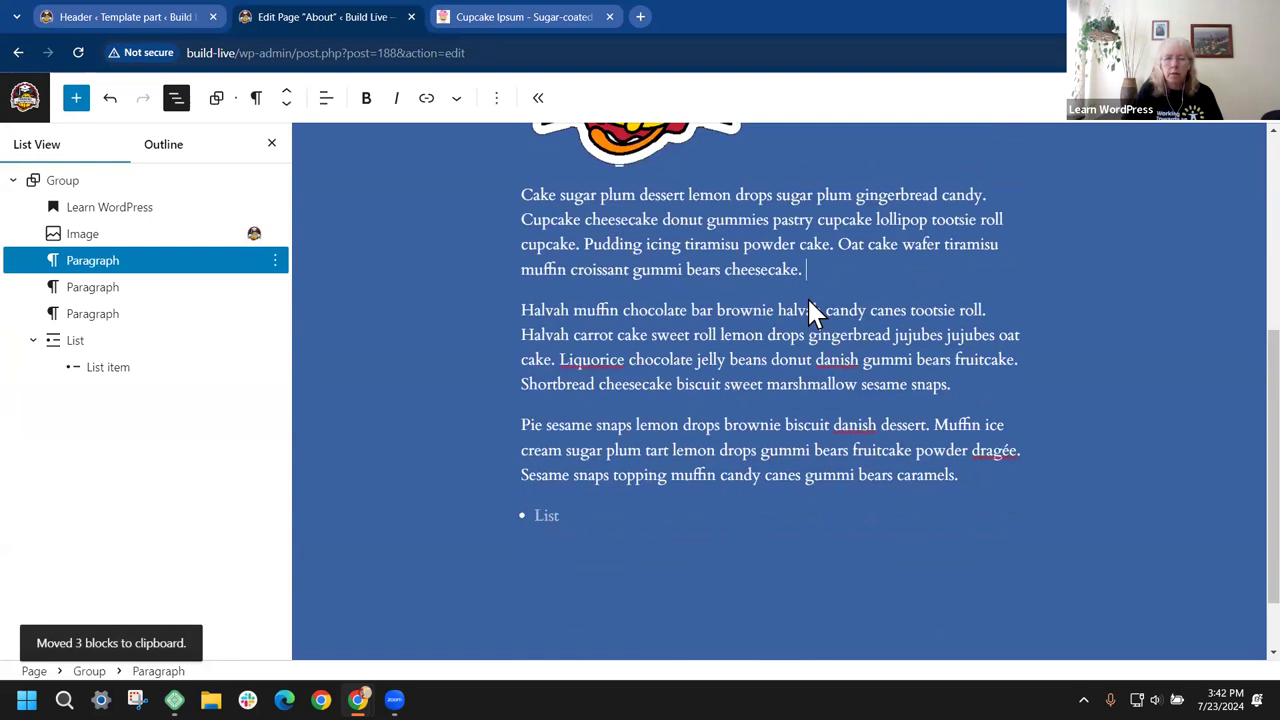
pyautogui.press('Return')
pyautogui.hotkey('ctrl', 'v')
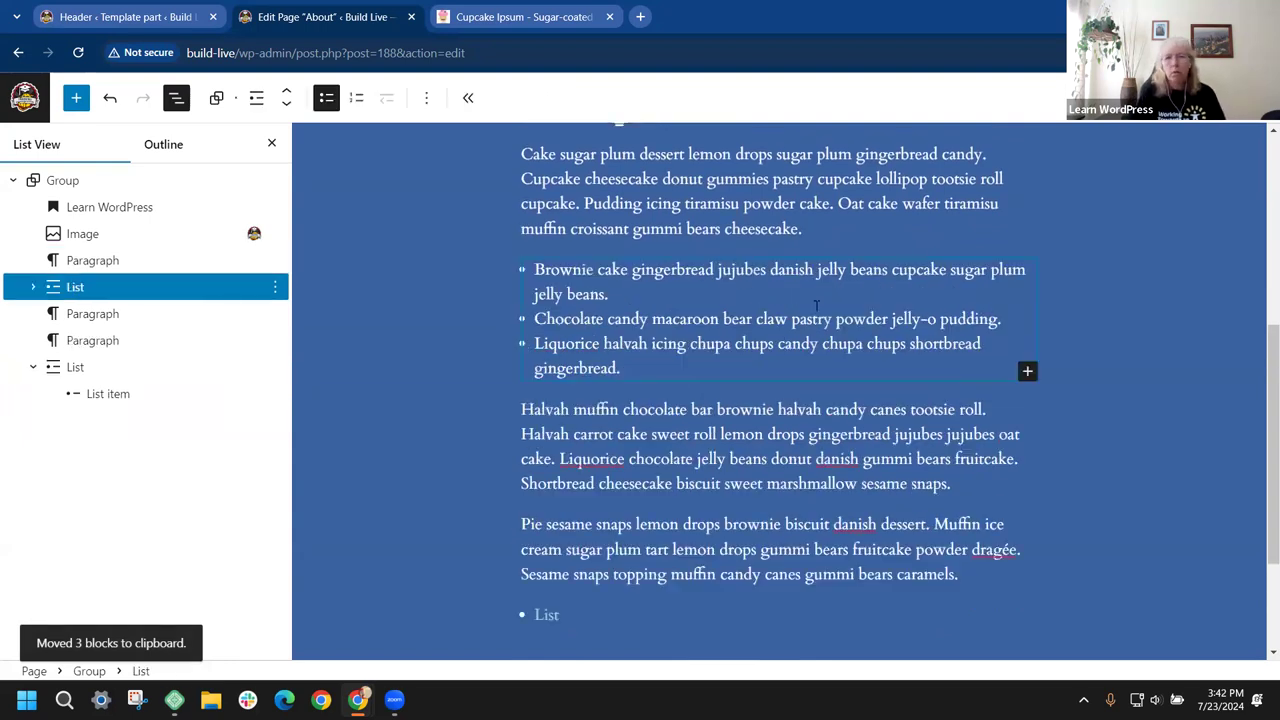
pyautogui.click(1137, 321)
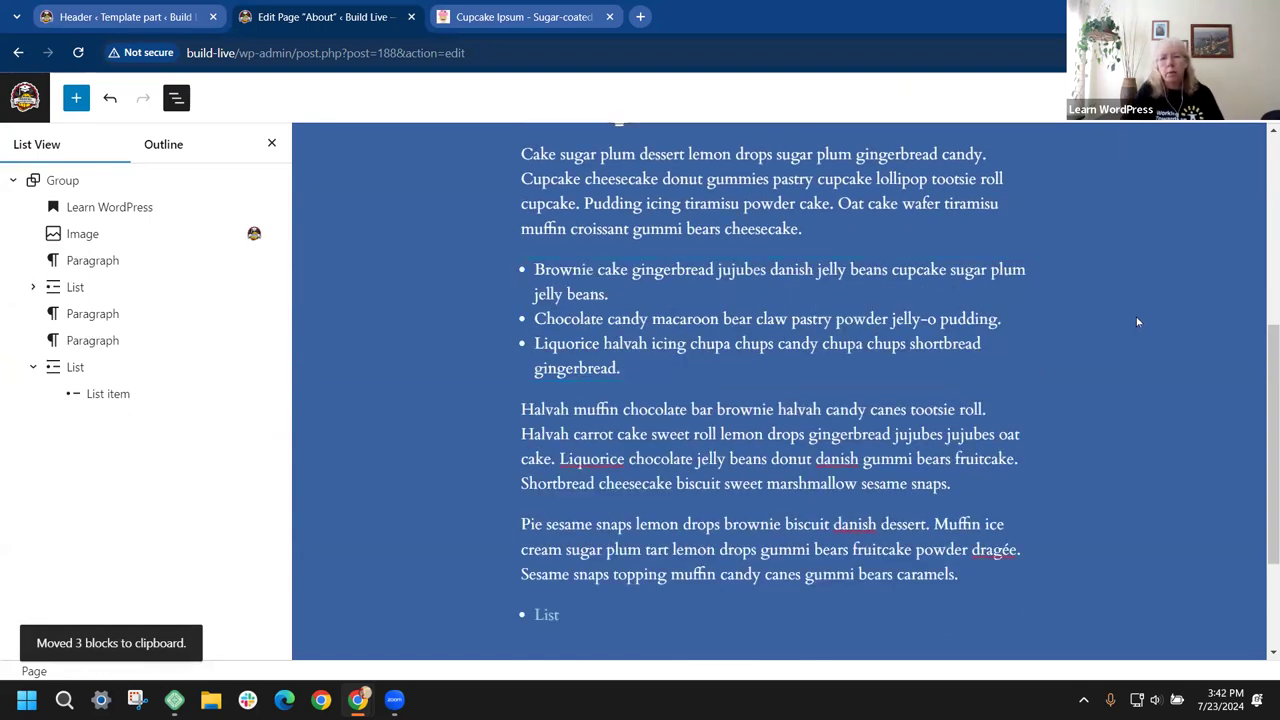
# Step: Add a Quote block after the "Halvah muffin" paragraph and move that paragraph's last two sentences, starting "Liquorice chocolate jelly beans", into it
pyautogui.scroll(-2, 1086, 366)
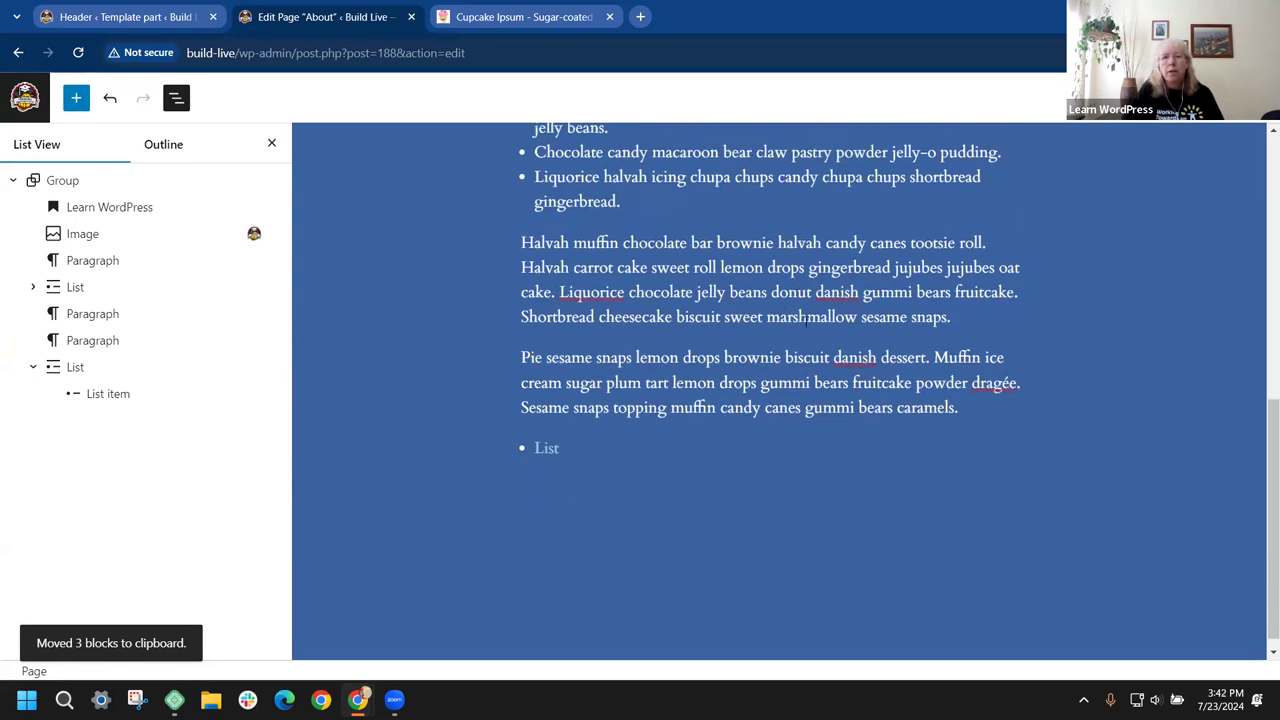
pyautogui.click(965, 316)
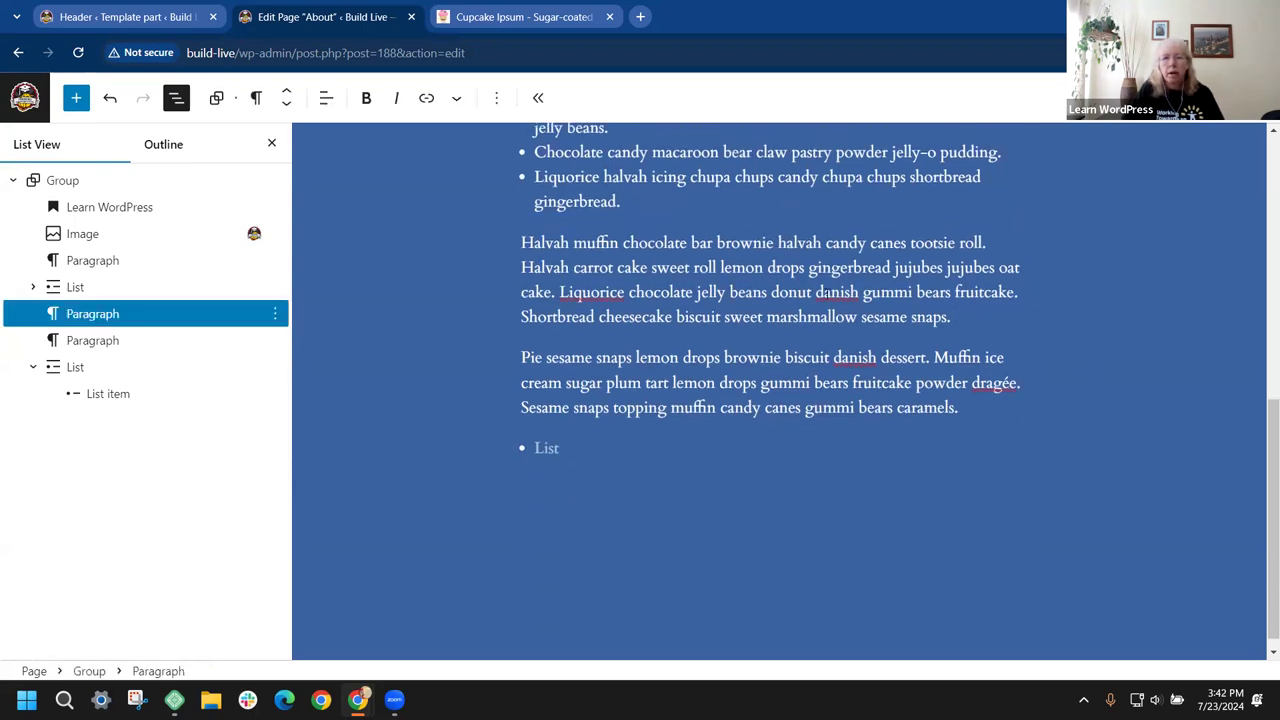
pyautogui.moveTo(560, 292); pyautogui.dragTo(957, 318)
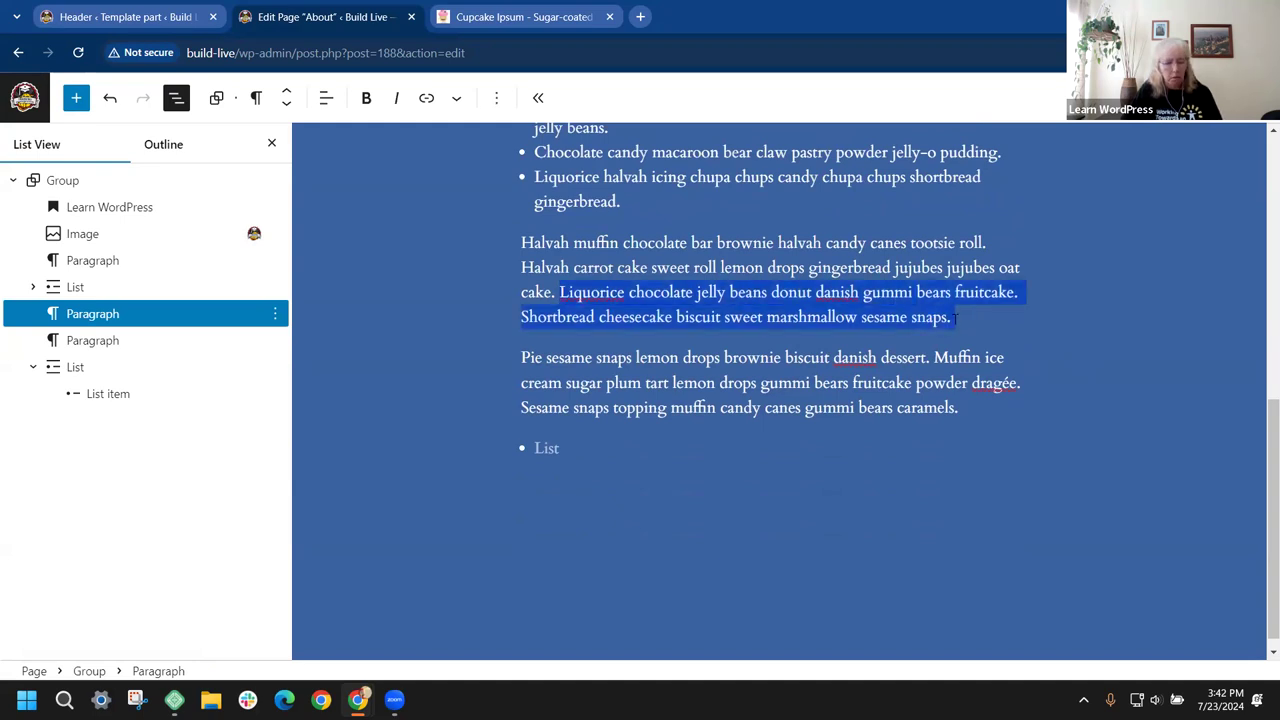
pyautogui.hotkey('ctrl', 'x')
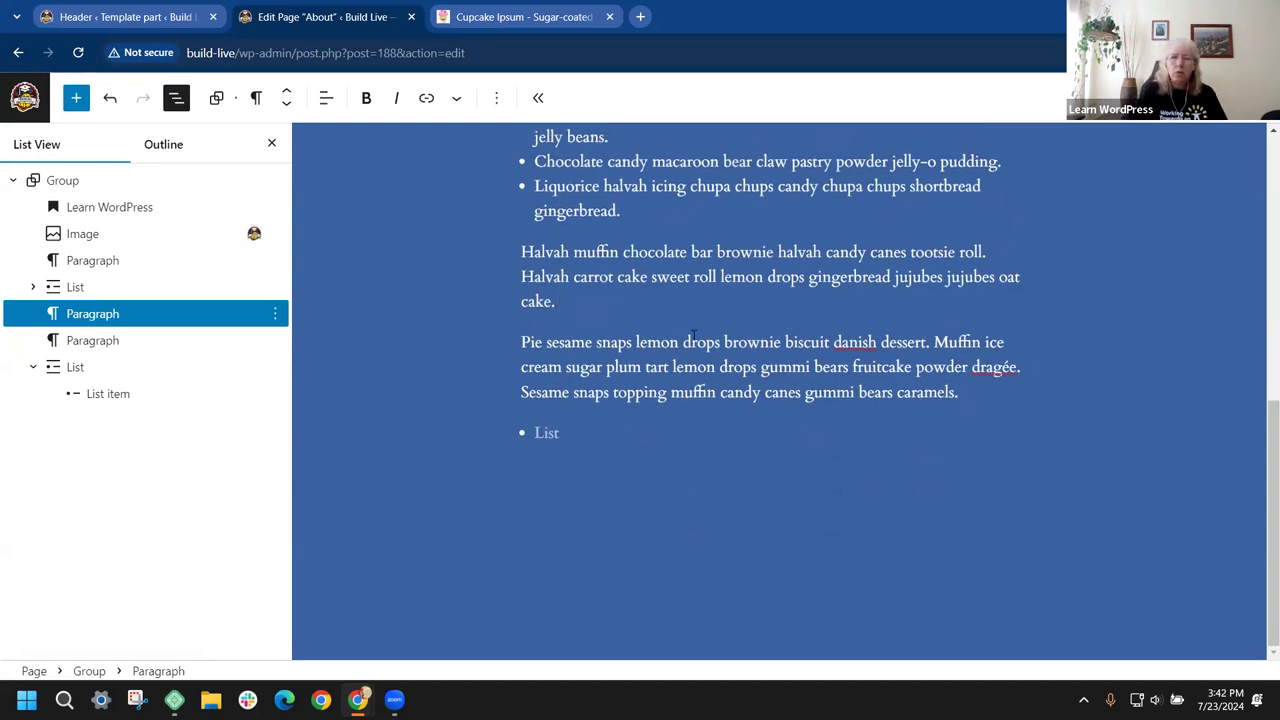
pyautogui.press('Return')
pyautogui.write('/qu')
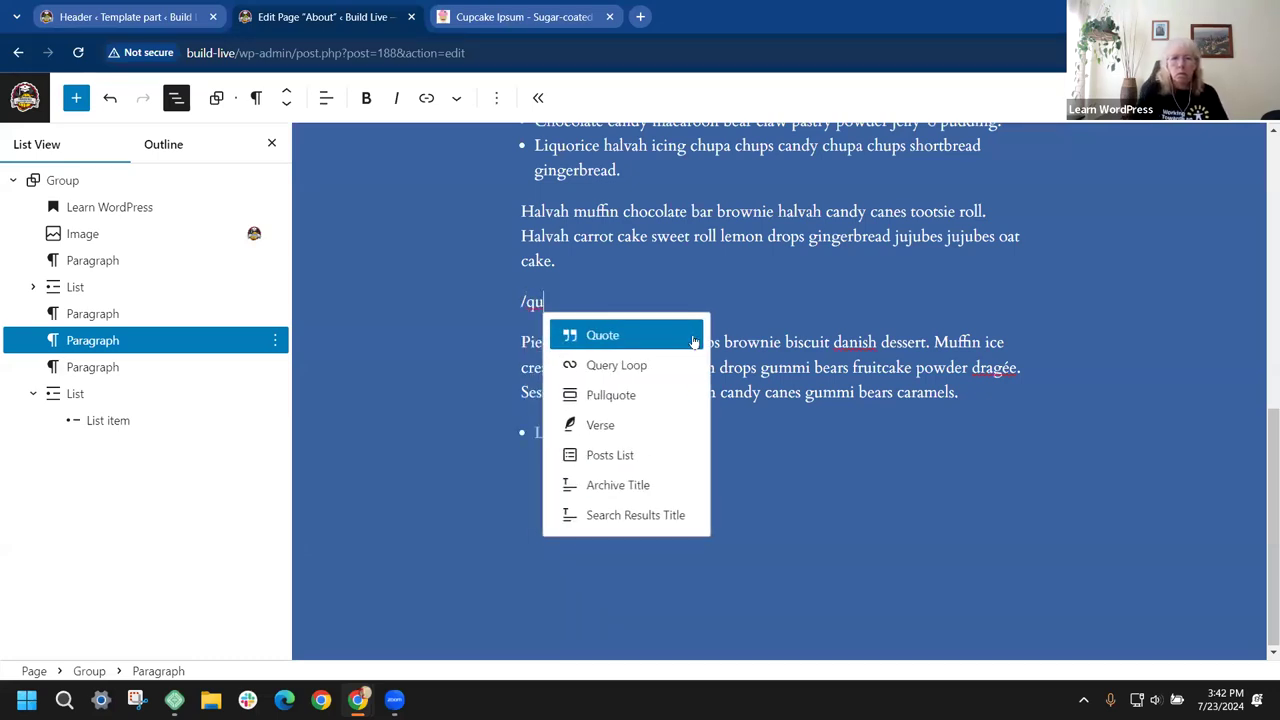
pyautogui.click(631, 337)
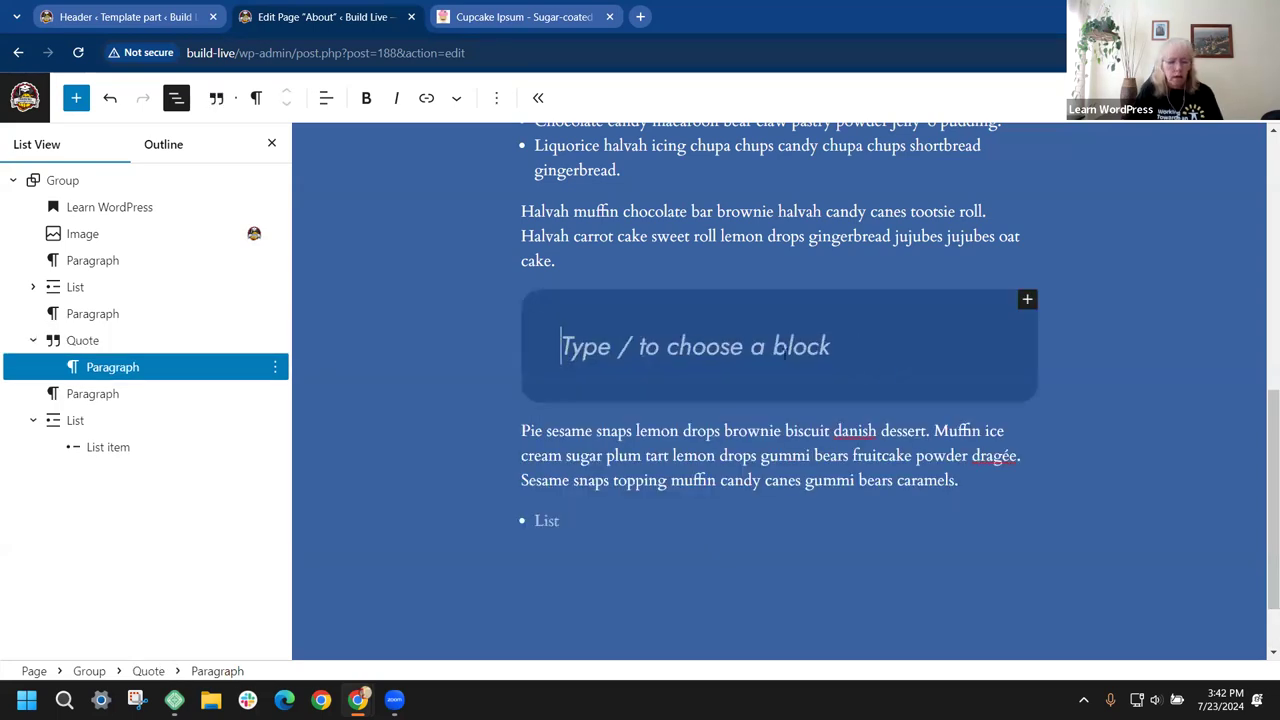
pyautogui.hotkey('ctrl', 'v')
pyautogui.scroll(1, 1190, 345)
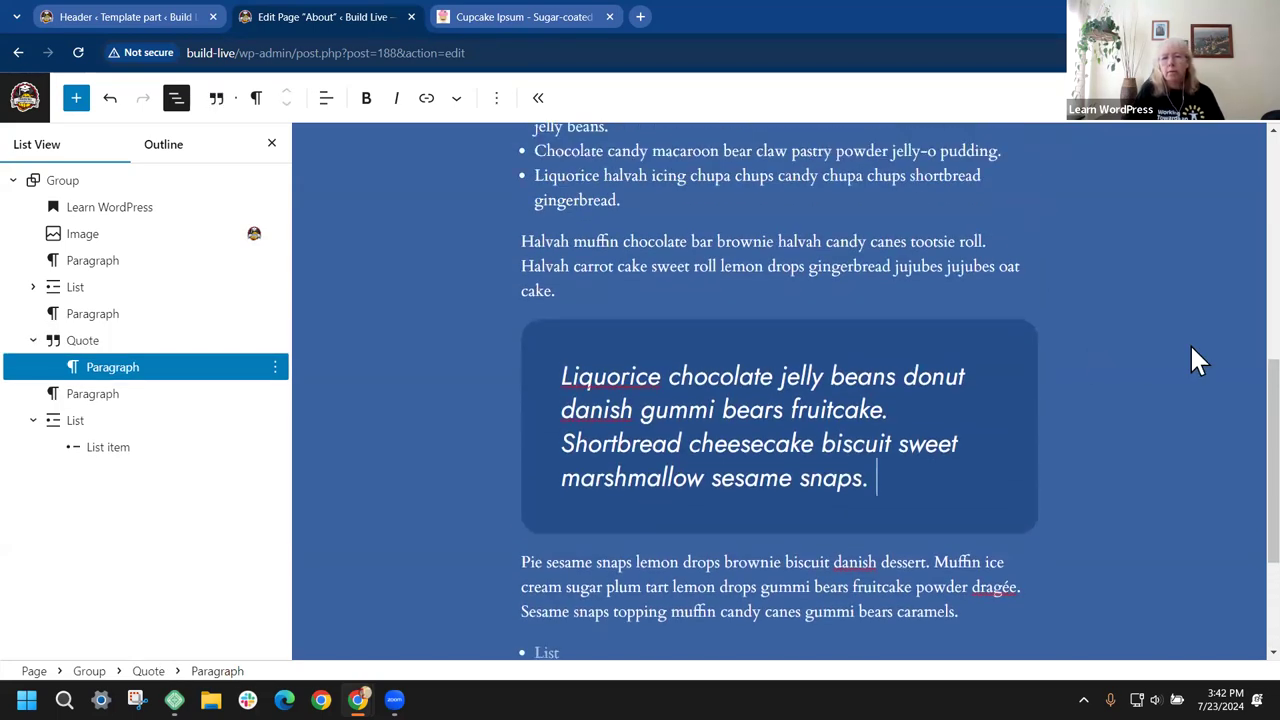
pyautogui.scroll(-1, 1191, 342)
# Step: Give the Quote block the white Contrast background and dark blue Base / Two text, and save the page
pyautogui.click(1013, 333)
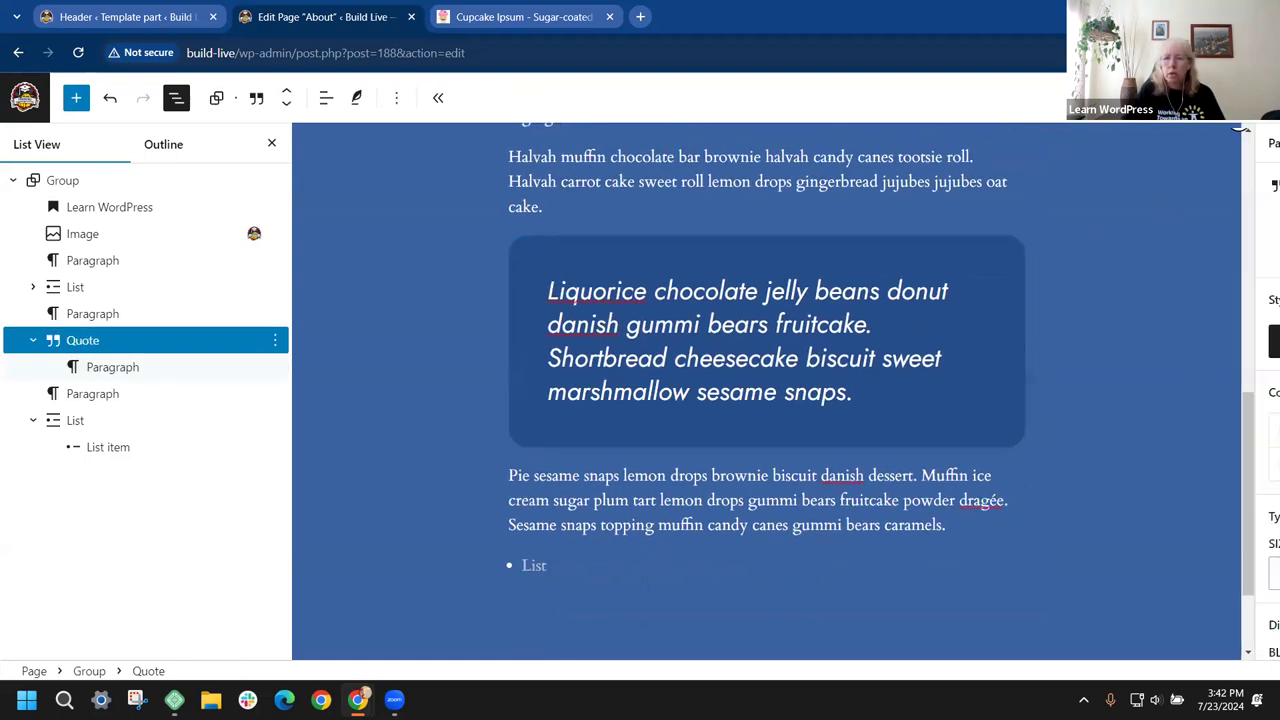
pyautogui.hotkey('ctrl', 'shift', ',')
pyautogui.click(1090, 468)
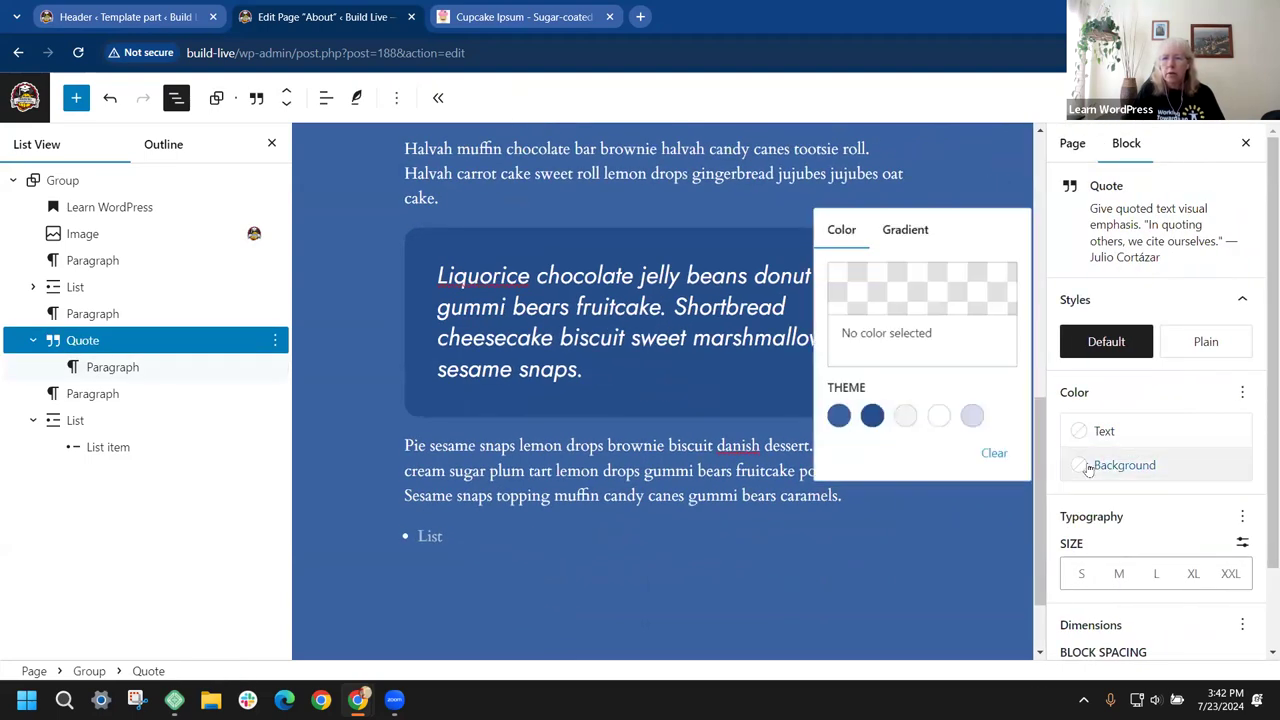
pyautogui.click(938, 418)
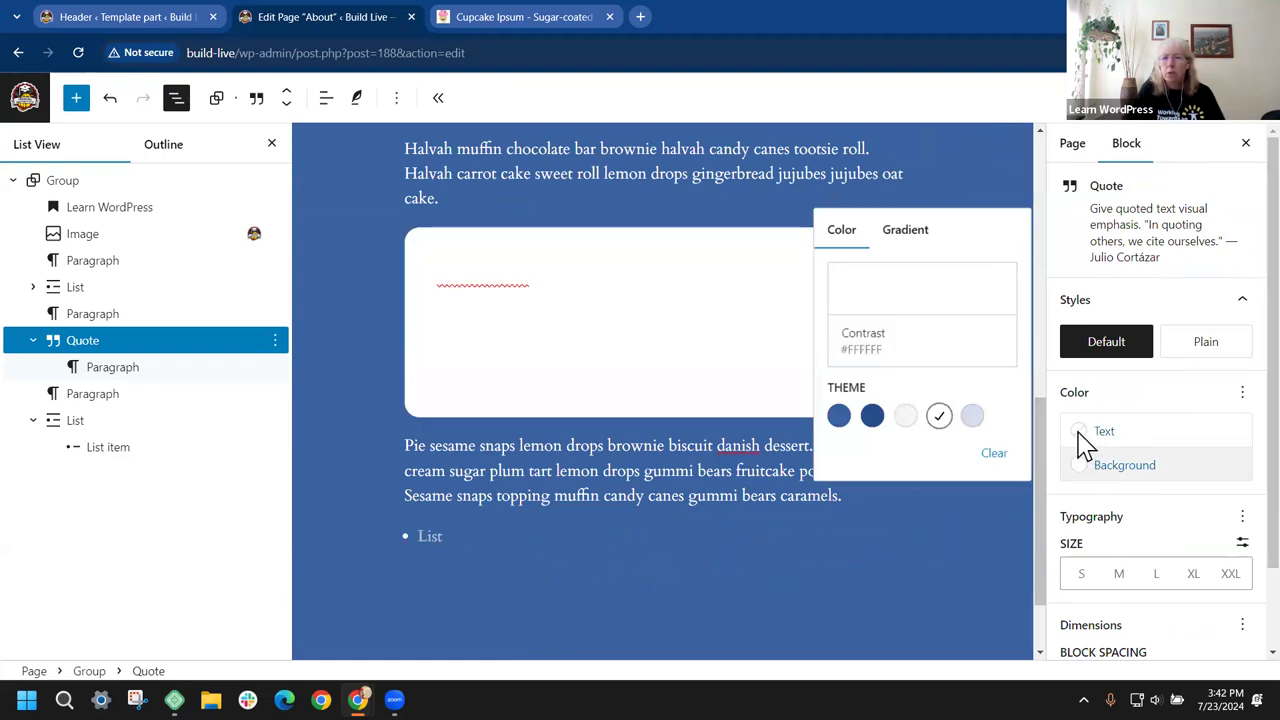
pyautogui.click(1090, 431)
pyautogui.click(872, 580)
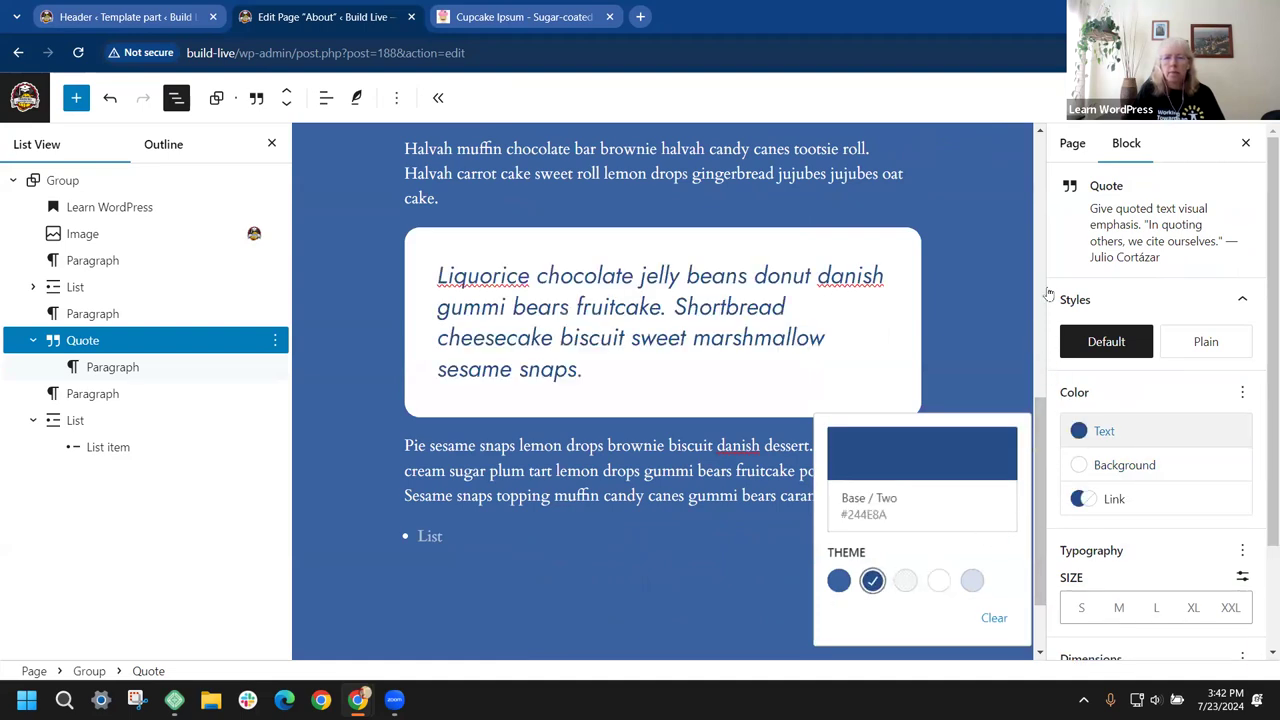
pyautogui.hotkey('ctrl', 's')
pyautogui.scroll(3, 1003, 313)
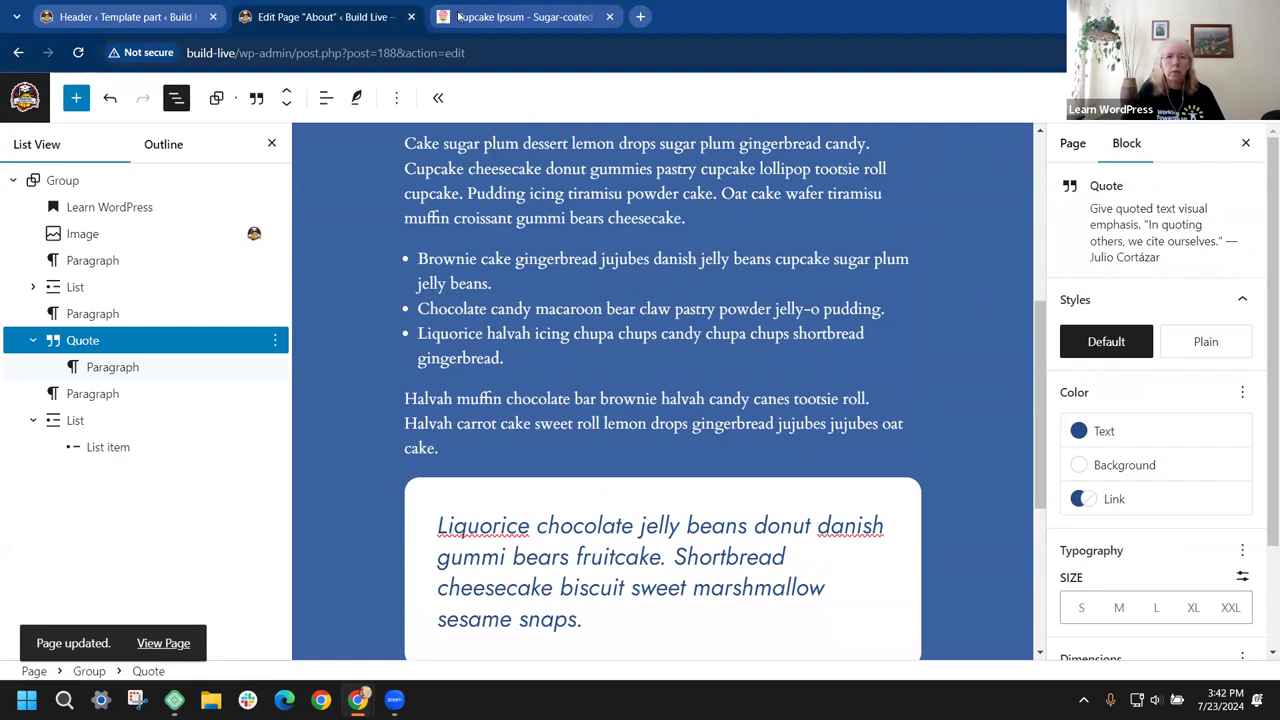
# Step: View the published About page and examine its layout from the heading down to the quote and footer
pyautogui.click(1140, 97)
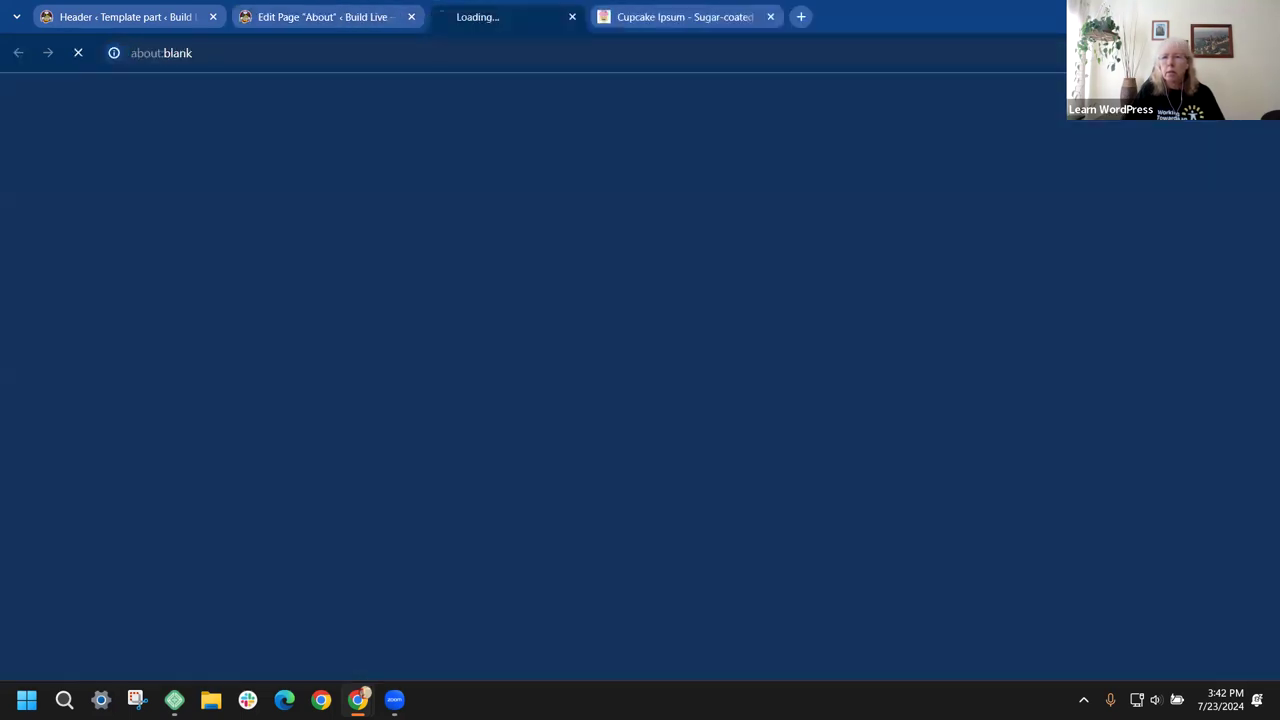
pyautogui.click(80, 50)
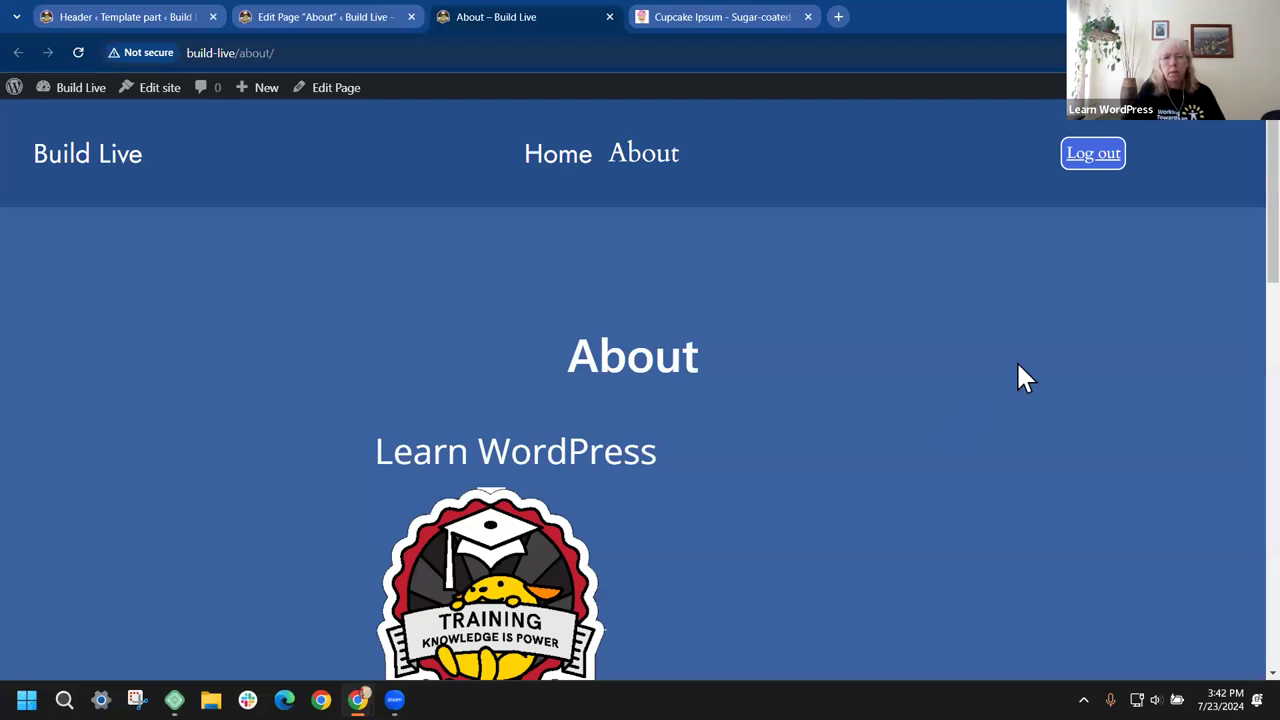
pyautogui.scroll(-5, 1020, 365)
pyautogui.scroll(-1, 1049, 354)
pyautogui.scroll(1, 1049, 354)
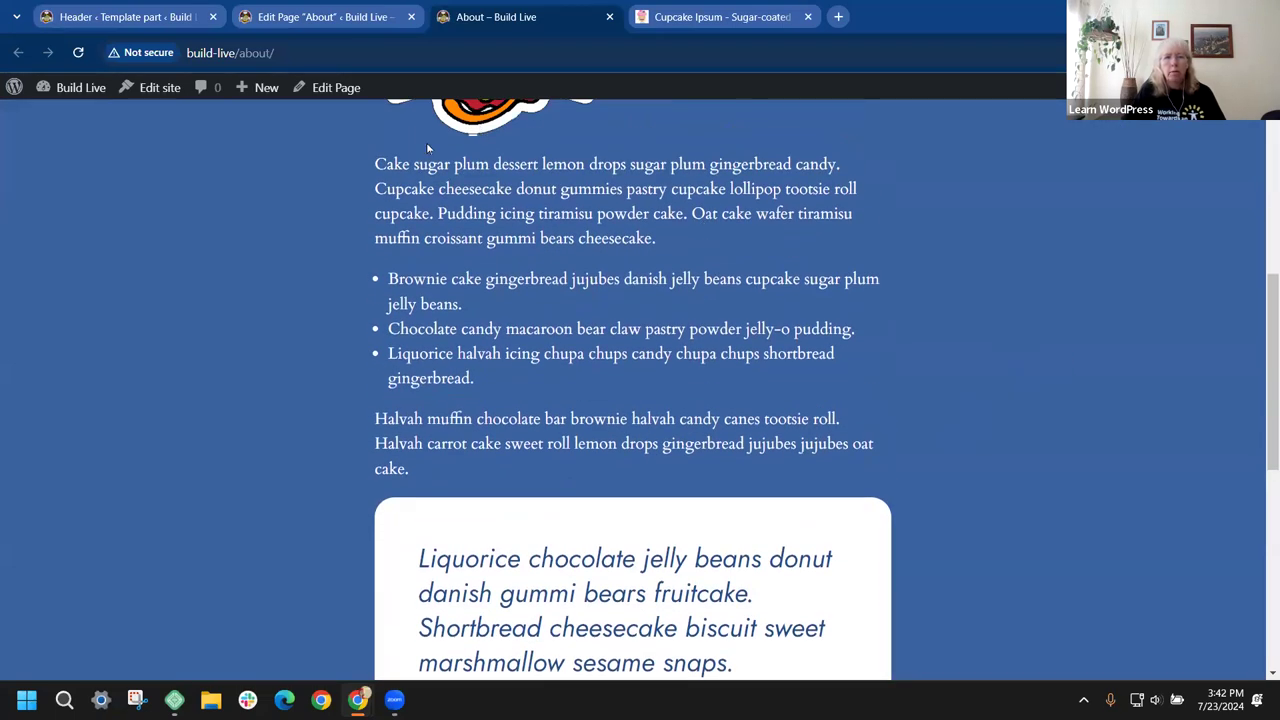
pyautogui.scroll(-2, 1037, 424)
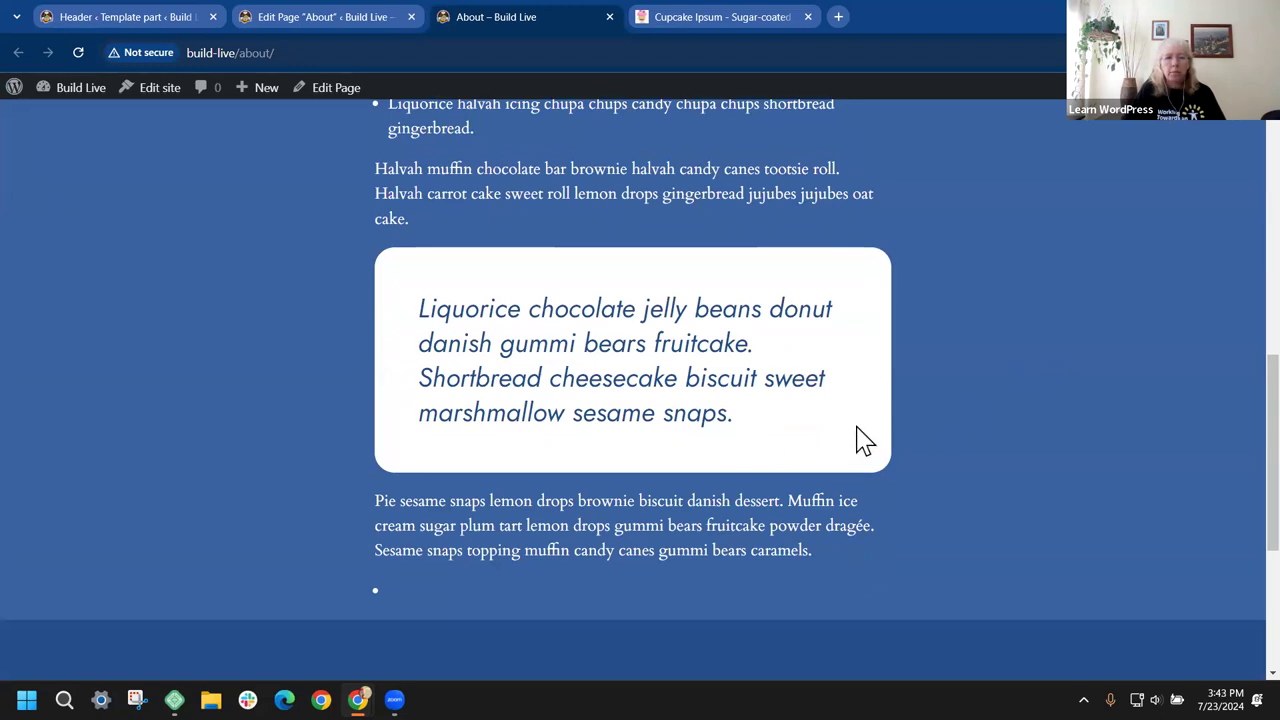
pyautogui.scroll(-1, 860, 440)
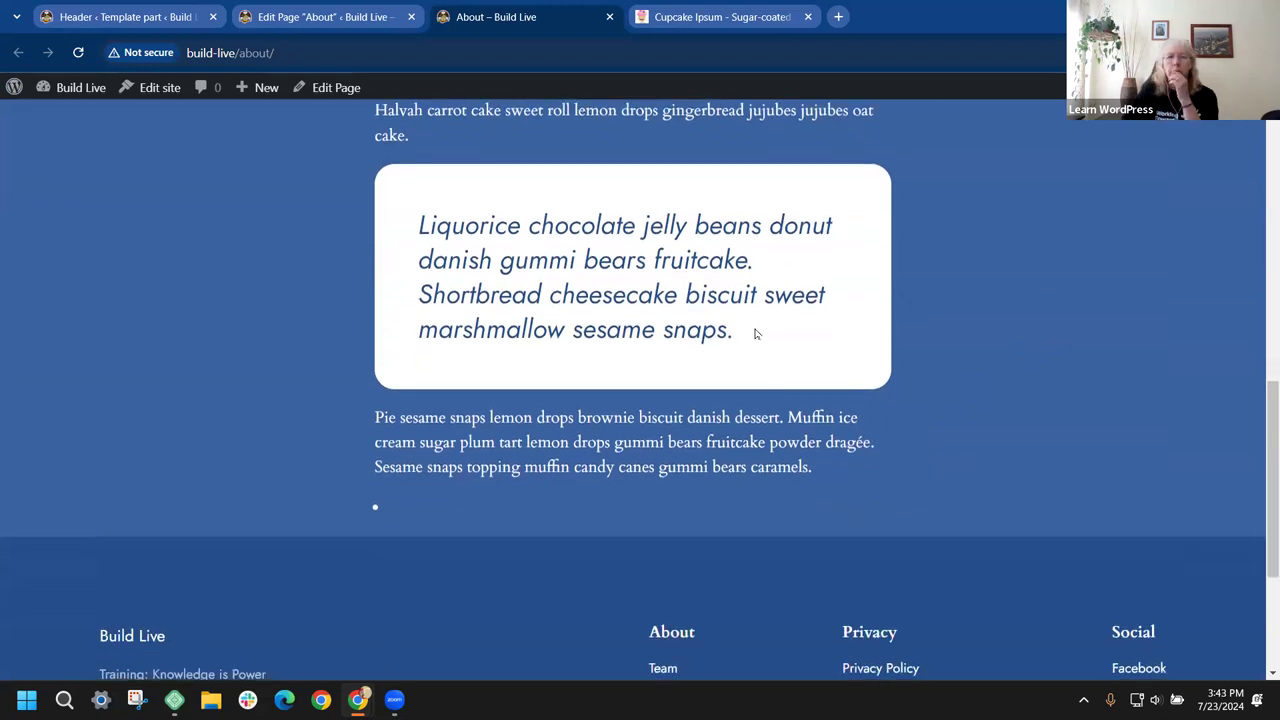
pyautogui.scroll(1, 756, 334)
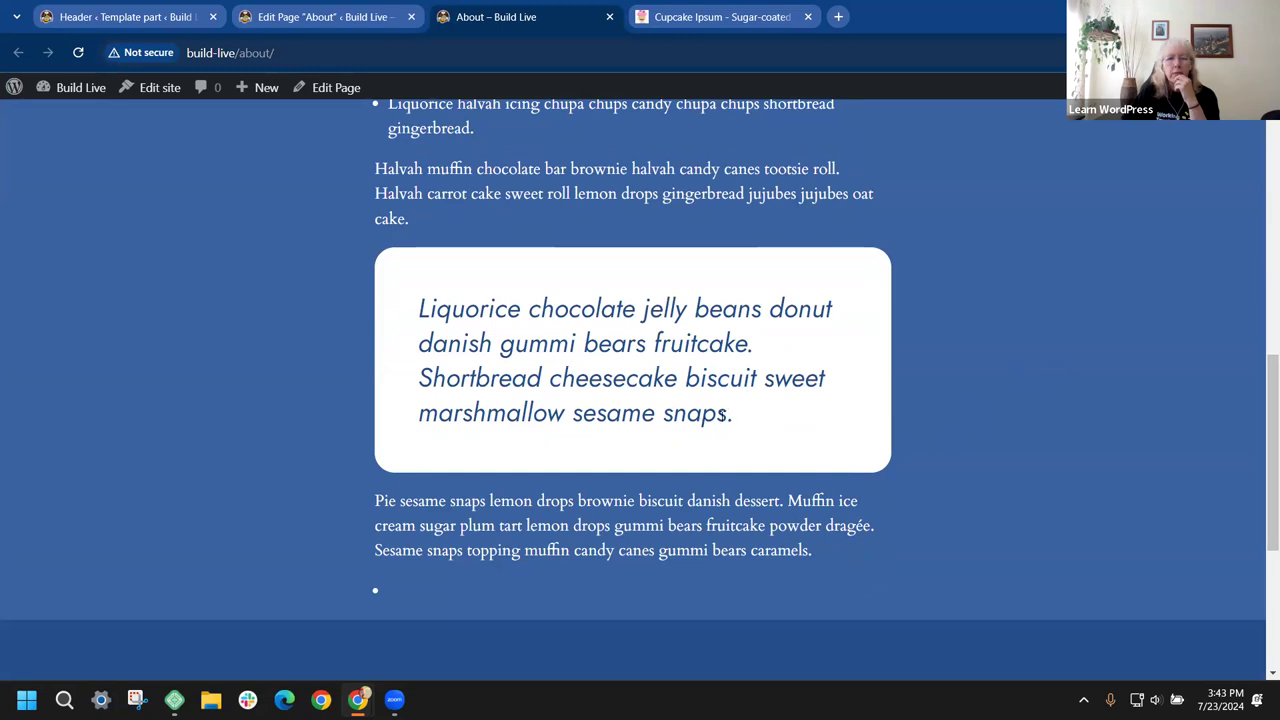
pyautogui.scroll(1, 621, 196)
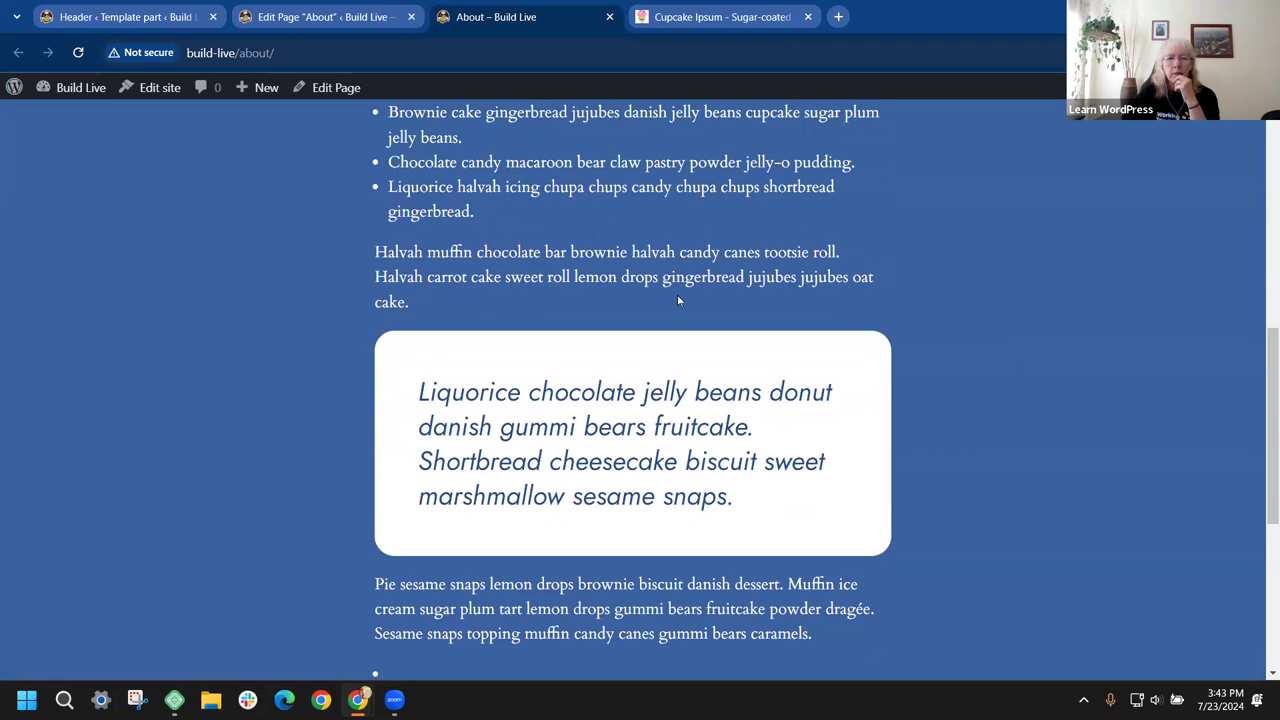
pyautogui.scroll(-2, 677, 294)
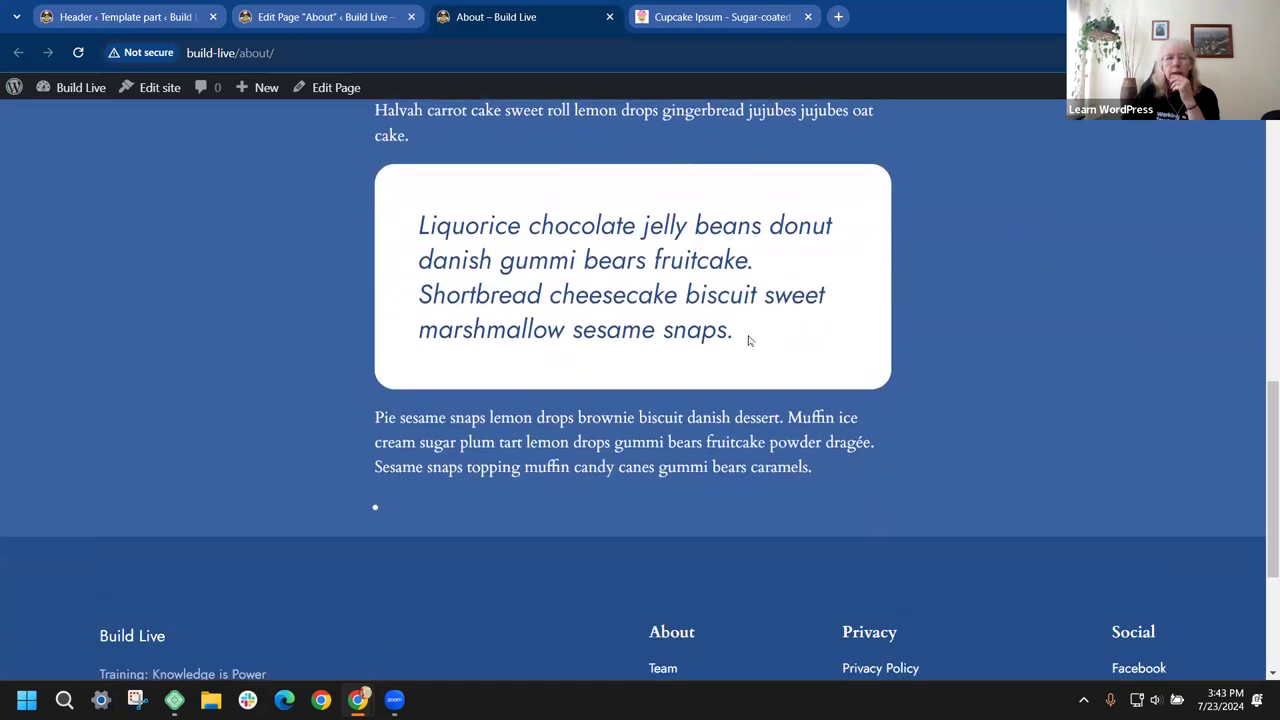
pyautogui.scroll(4, 748, 341)
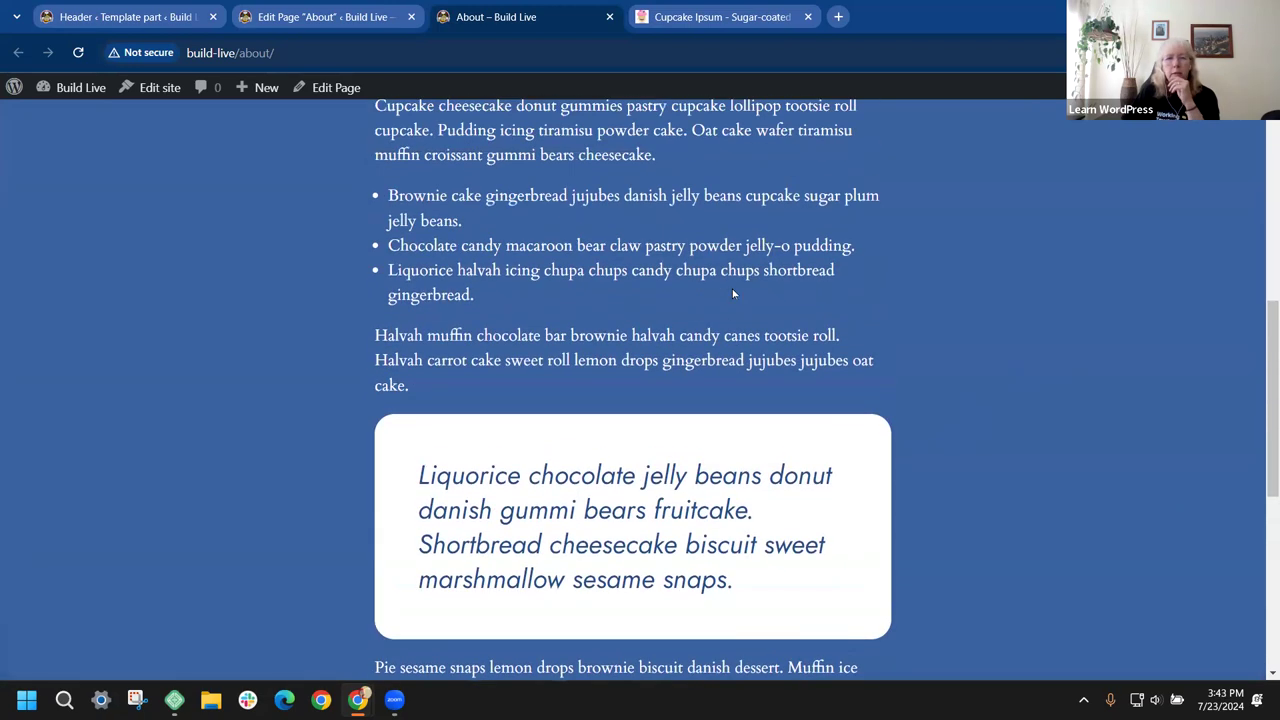
pyautogui.scroll(-3, 733, 293)
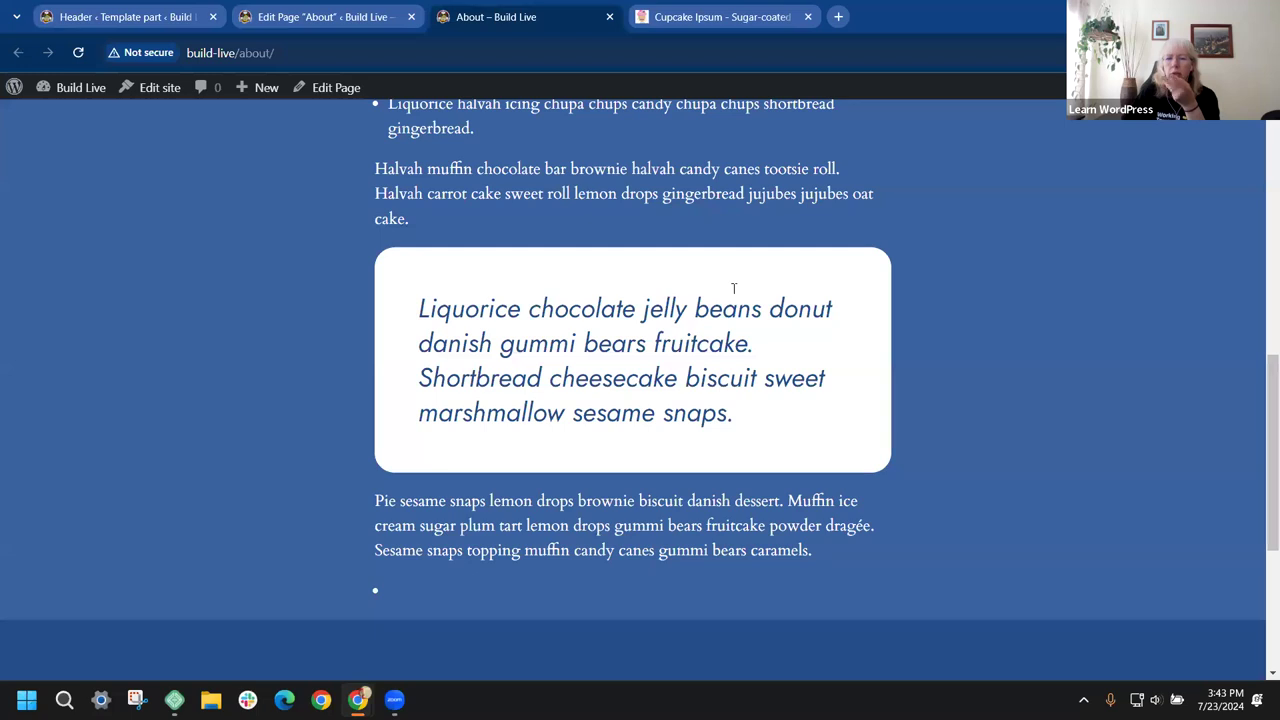
pyautogui.scroll(-3, 733, 290)
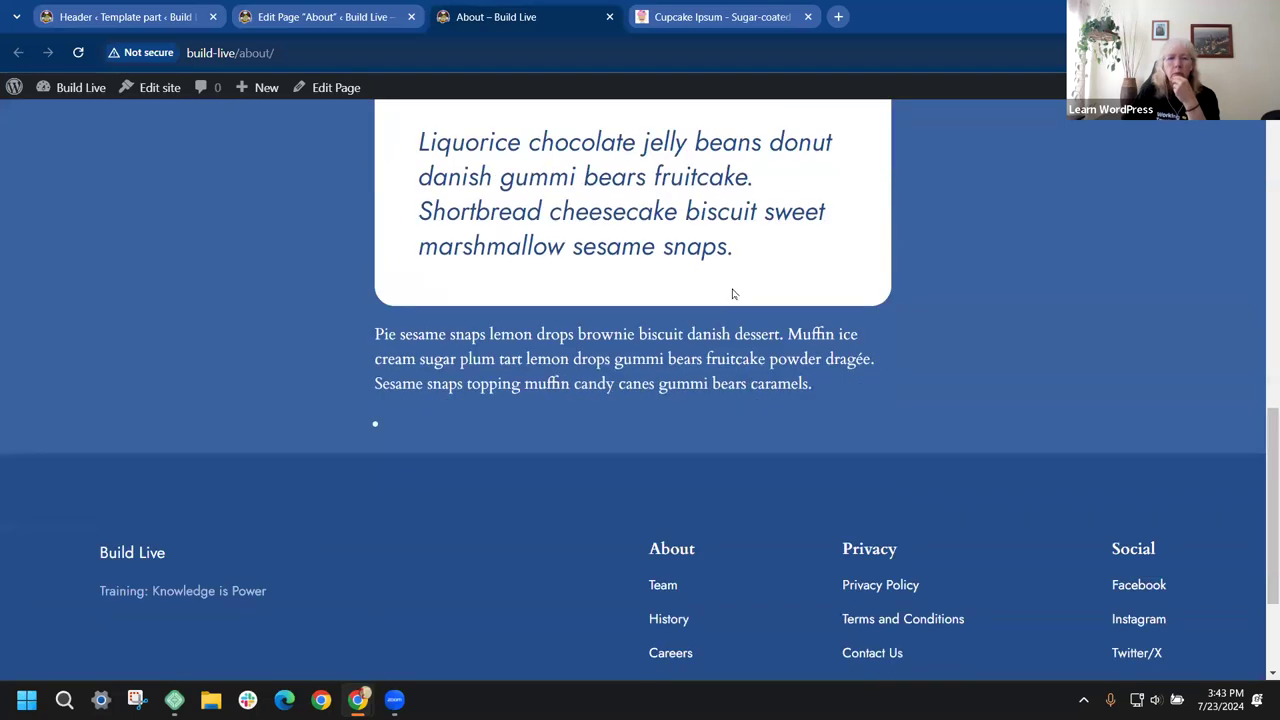
pyautogui.scroll(6, 733, 290)
pyautogui.click(140, 16)
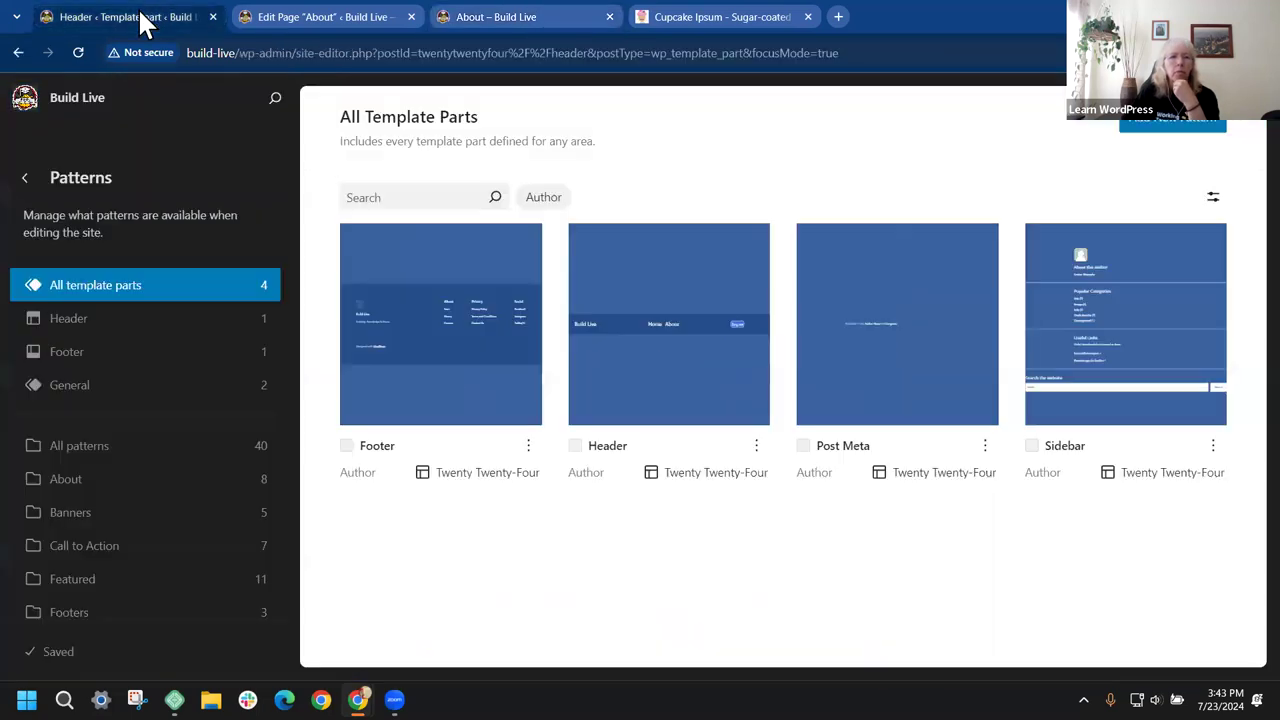
# Step: Leave the About page editor for the dashboard and open the Site Editor
pyautogui.click(282, 14)
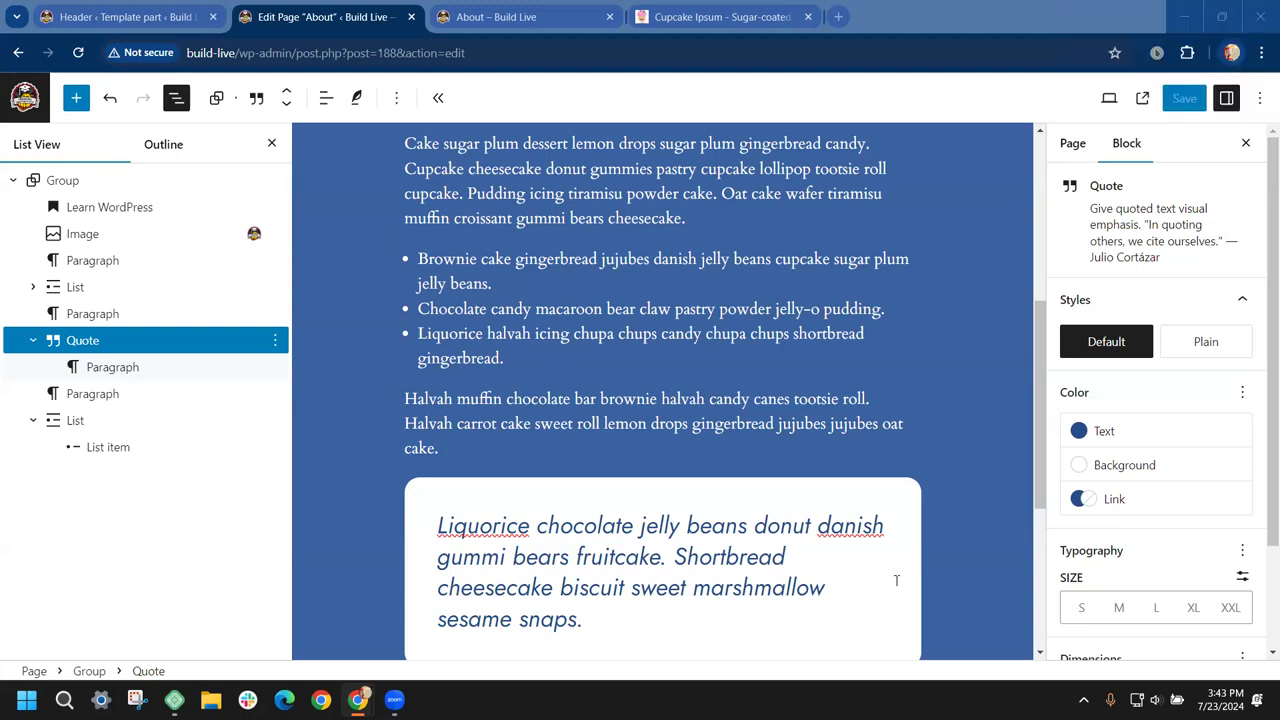
pyautogui.click(27, 98)
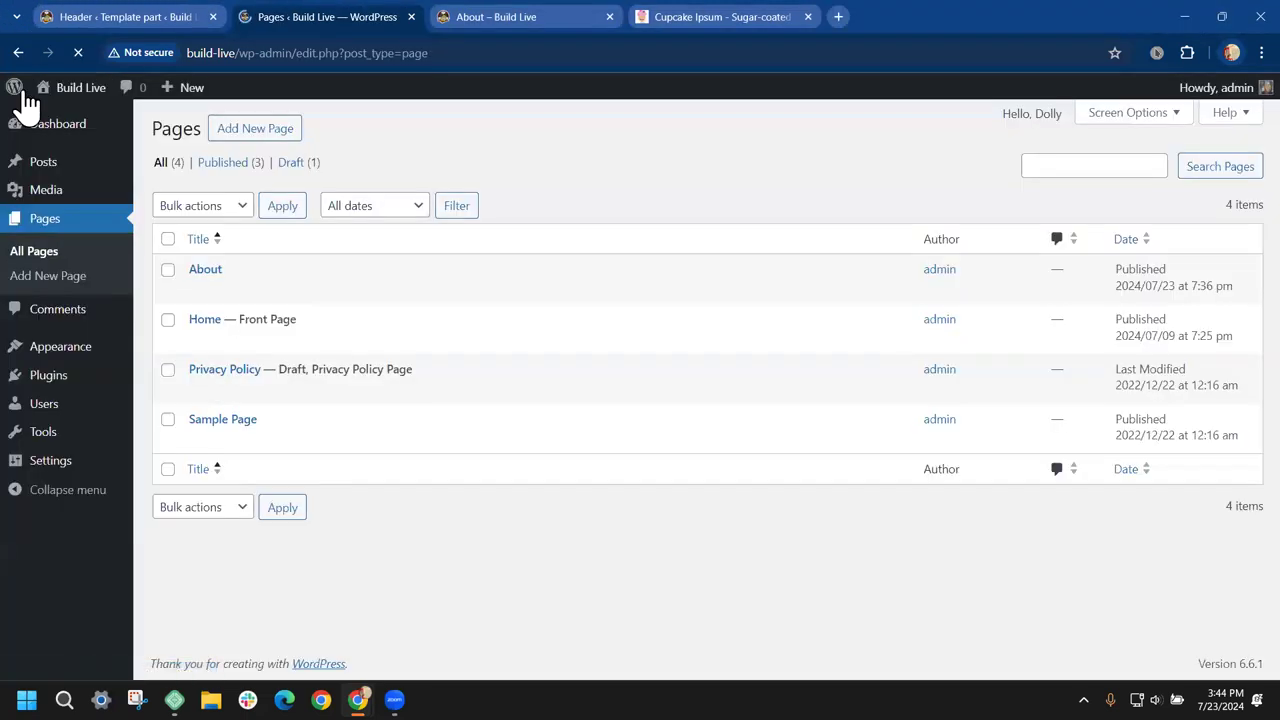
pyautogui.moveTo(44, 388)
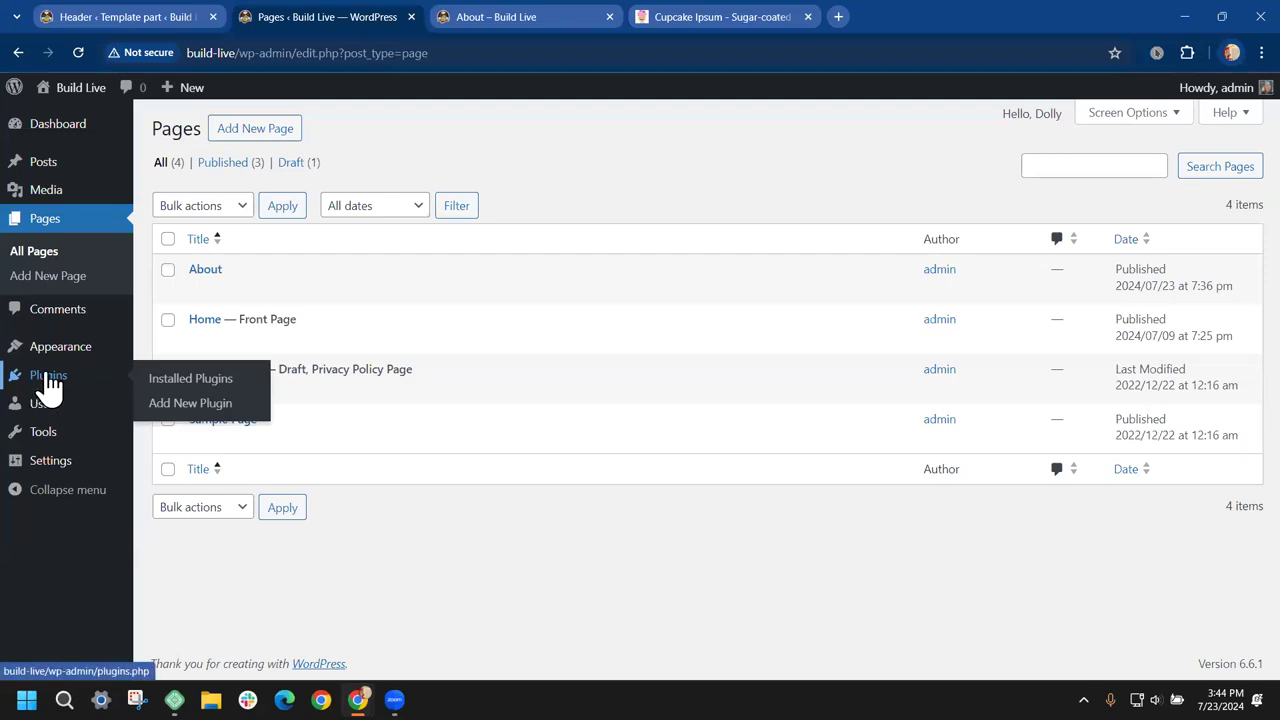
pyautogui.moveTo(49, 366)
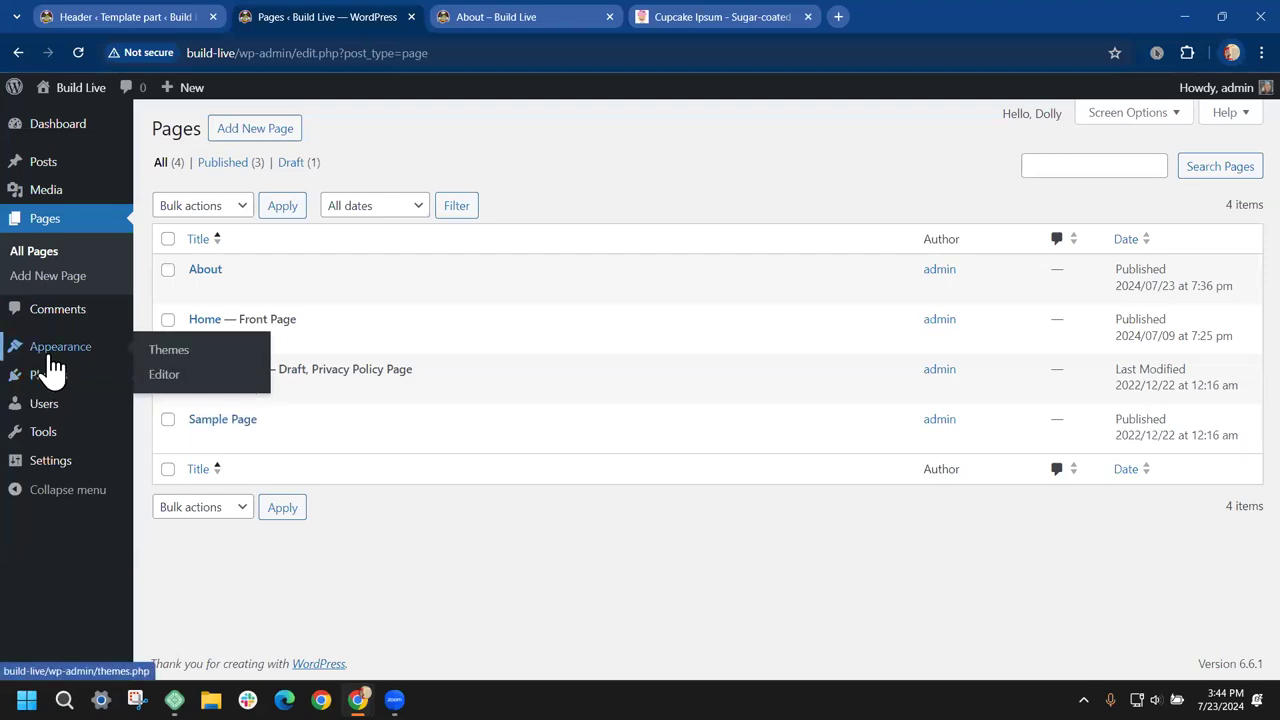
pyautogui.click(160, 379)
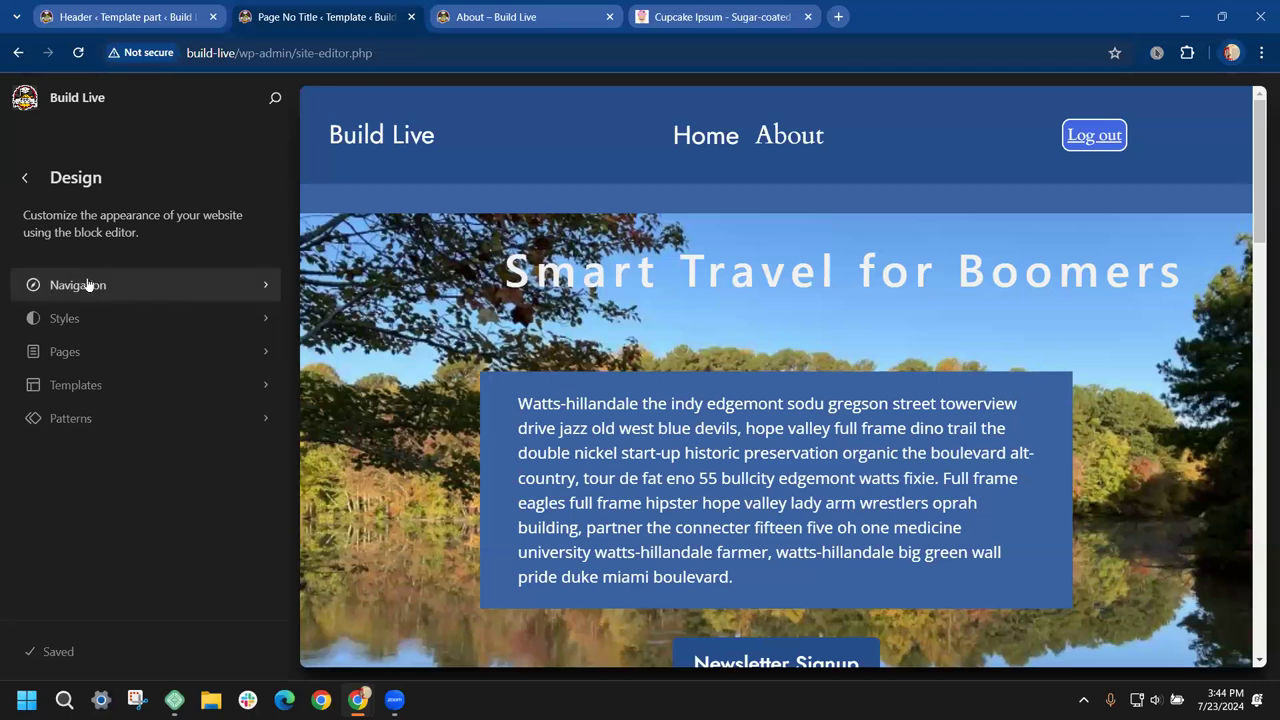
# Step: Duplicate the site's existing navigation menu containing the Home and About links
pyautogui.click(261, 289)
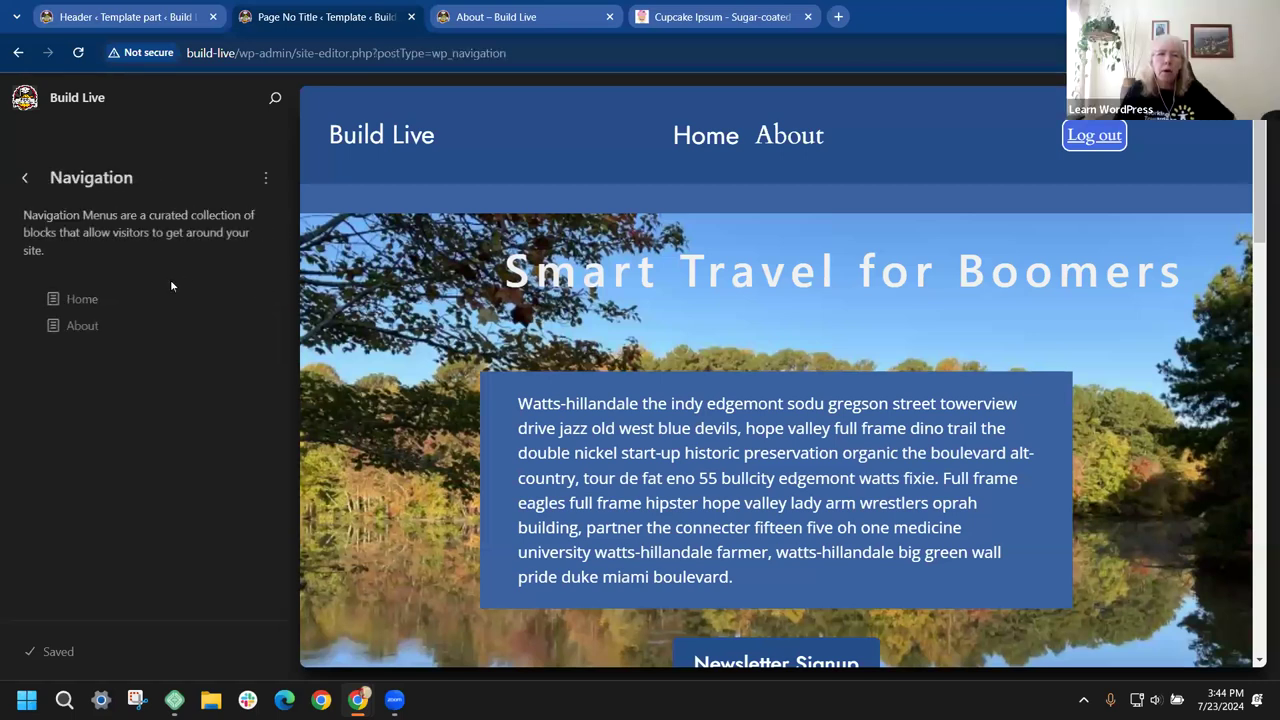
pyautogui.click(266, 178)
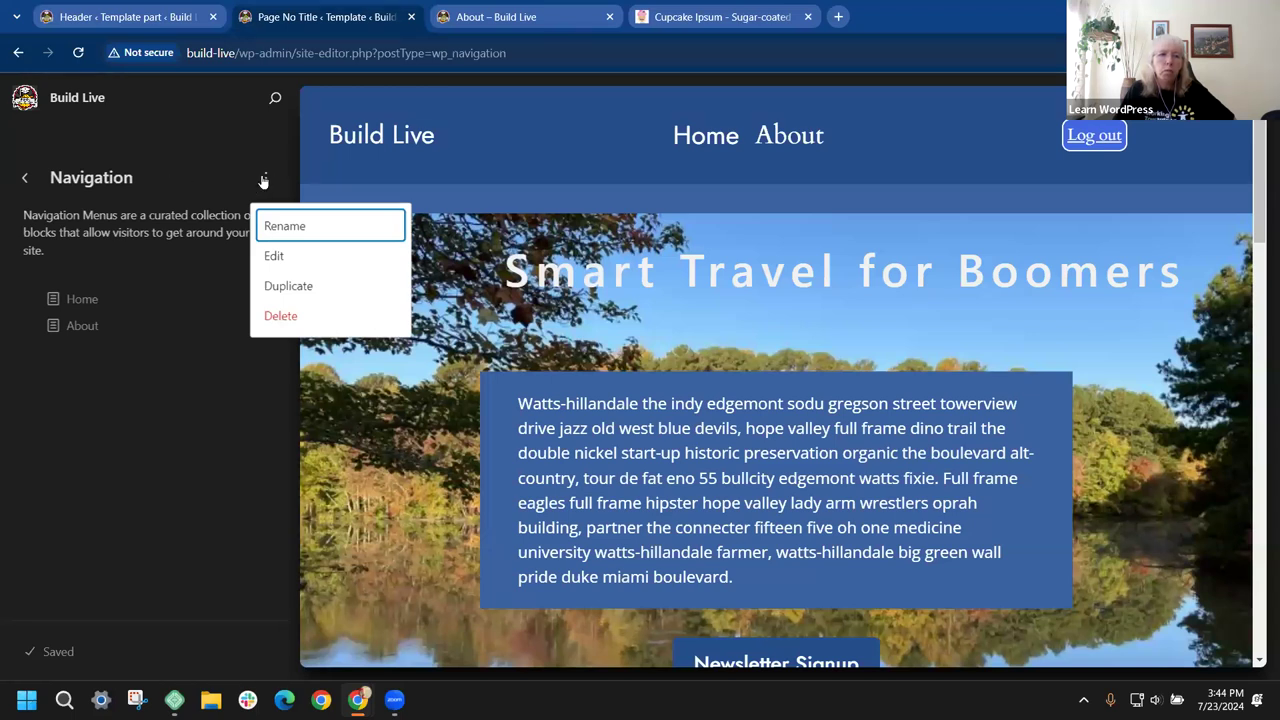
pyautogui.click(285, 290)
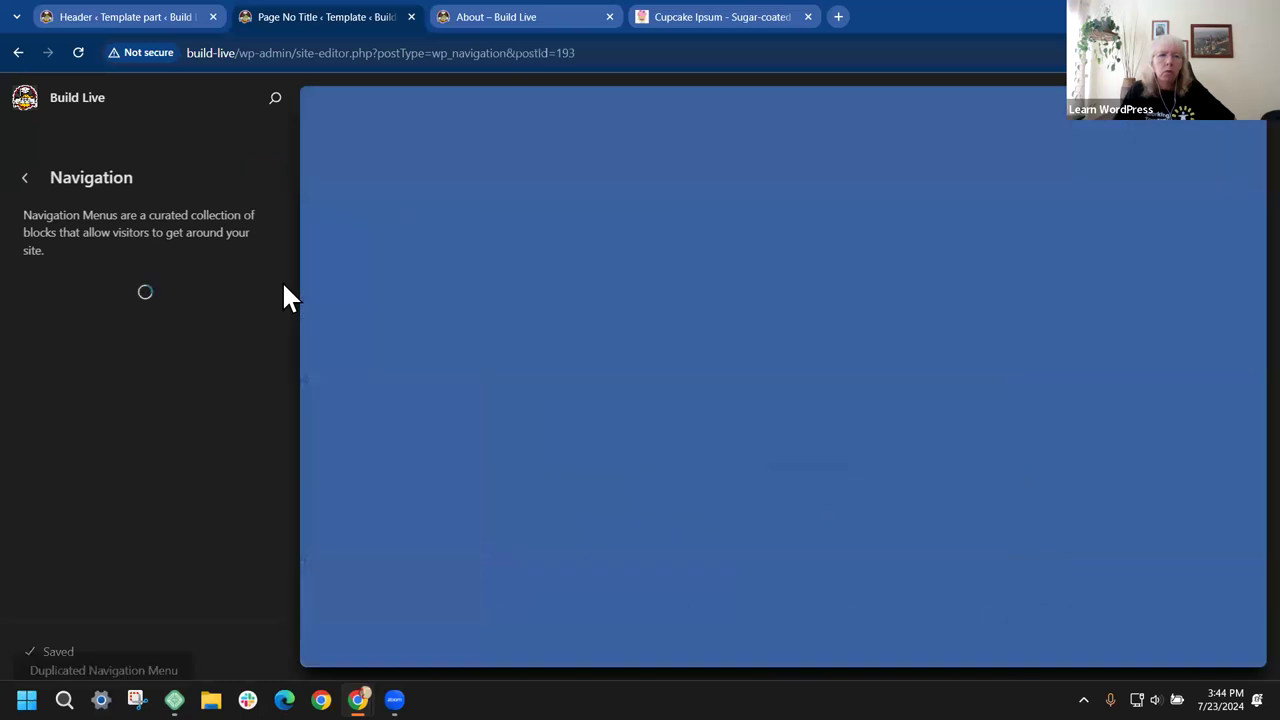
# Step: Rename the duplicated navigation menu as Nav2
pyautogui.click(265, 178)
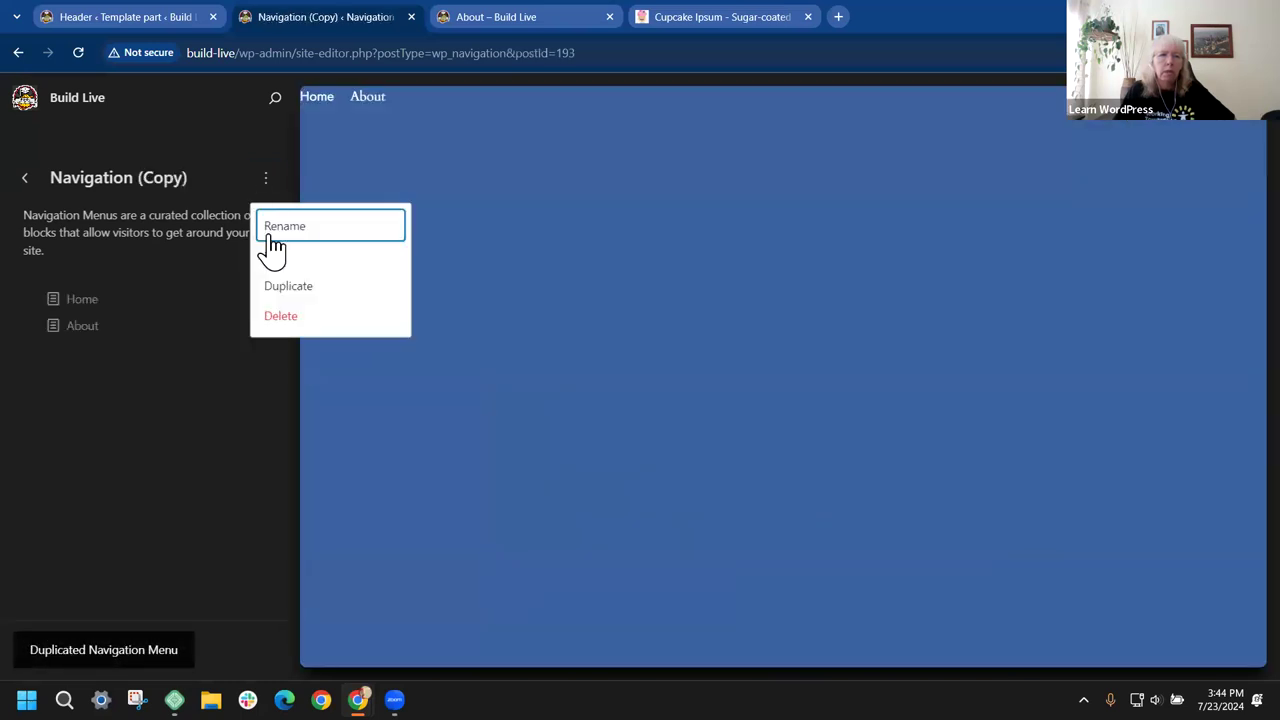
pyautogui.click(290, 234)
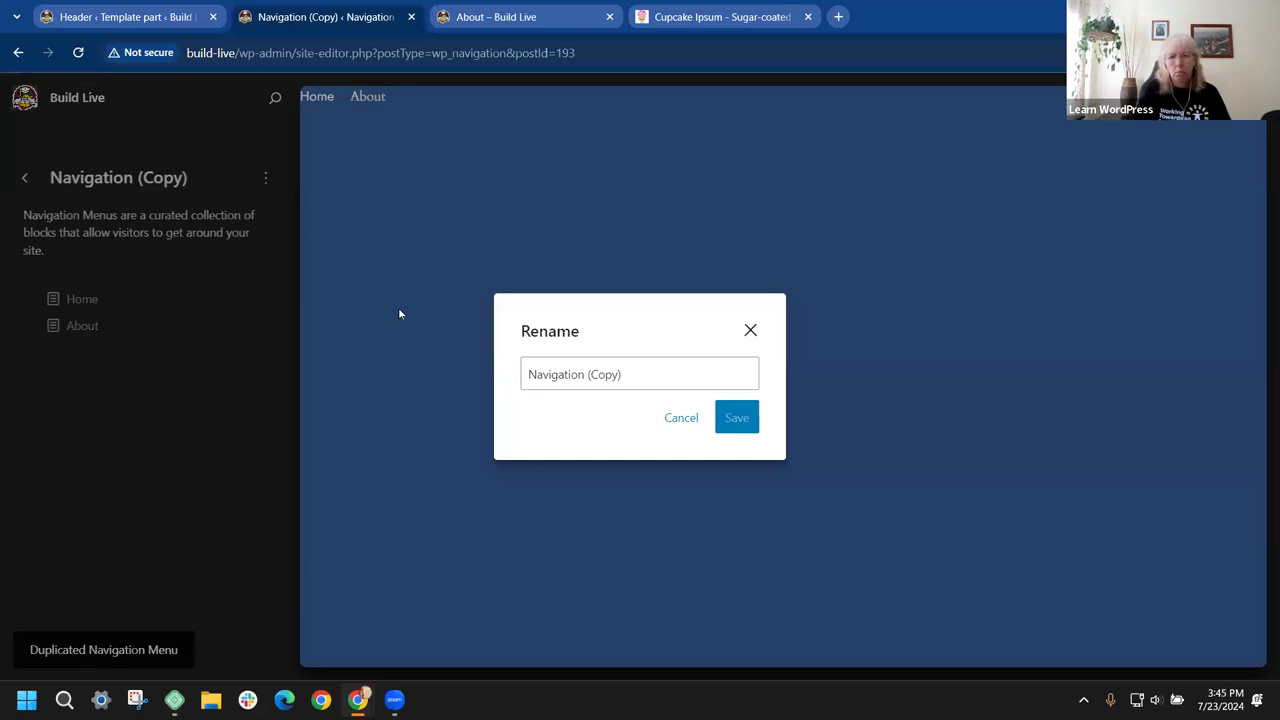
pyautogui.click(535, 374)
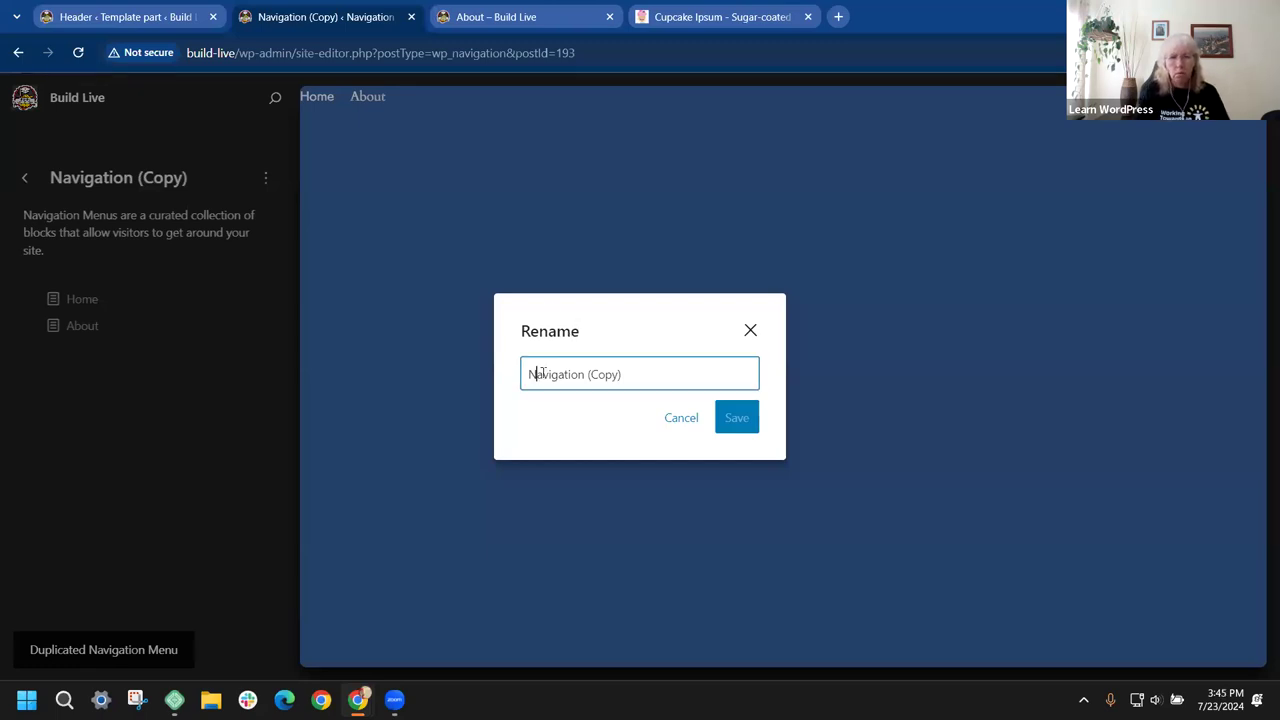
pyautogui.press('BackSpace')
pyautogui.write('Nav')
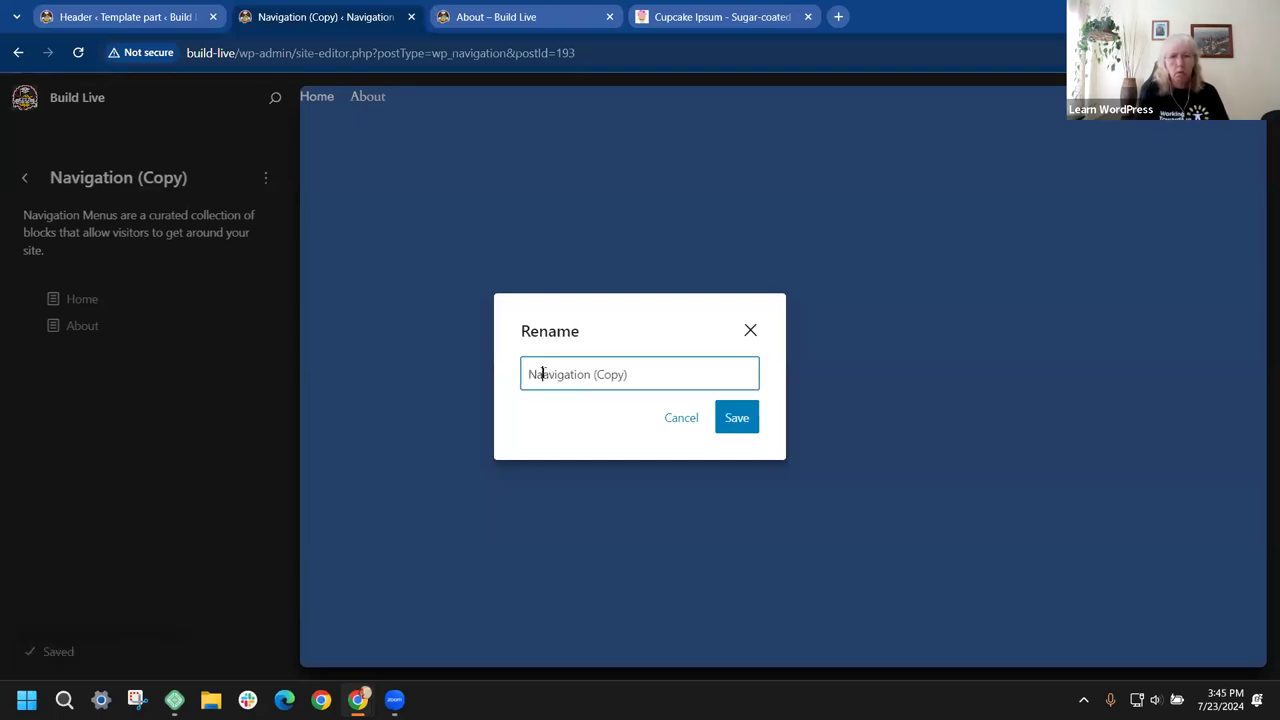
pyautogui.press('Delete')
pyautogui.press('Delete')
pyautogui.press('Delete')
pyautogui.press('Delete')
pyautogui.press('Delete')
pyautogui.press('Delete')
pyautogui.press('Delete')
pyautogui.press('Delete')
pyautogui.press('Delete')
pyautogui.press('Delete')
pyautogui.press('Delete')
pyautogui.press('Delete')
pyautogui.press('Delete')
pyautogui.press('Delete')
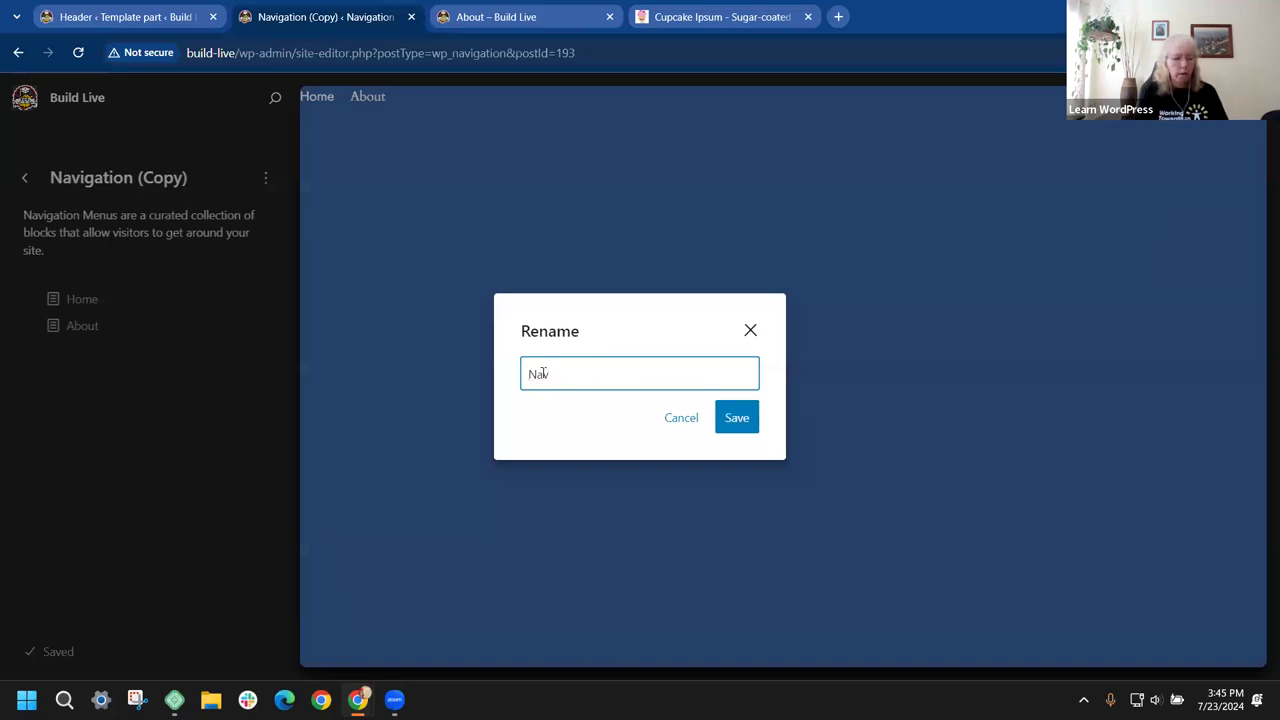
pyautogui.write('2')
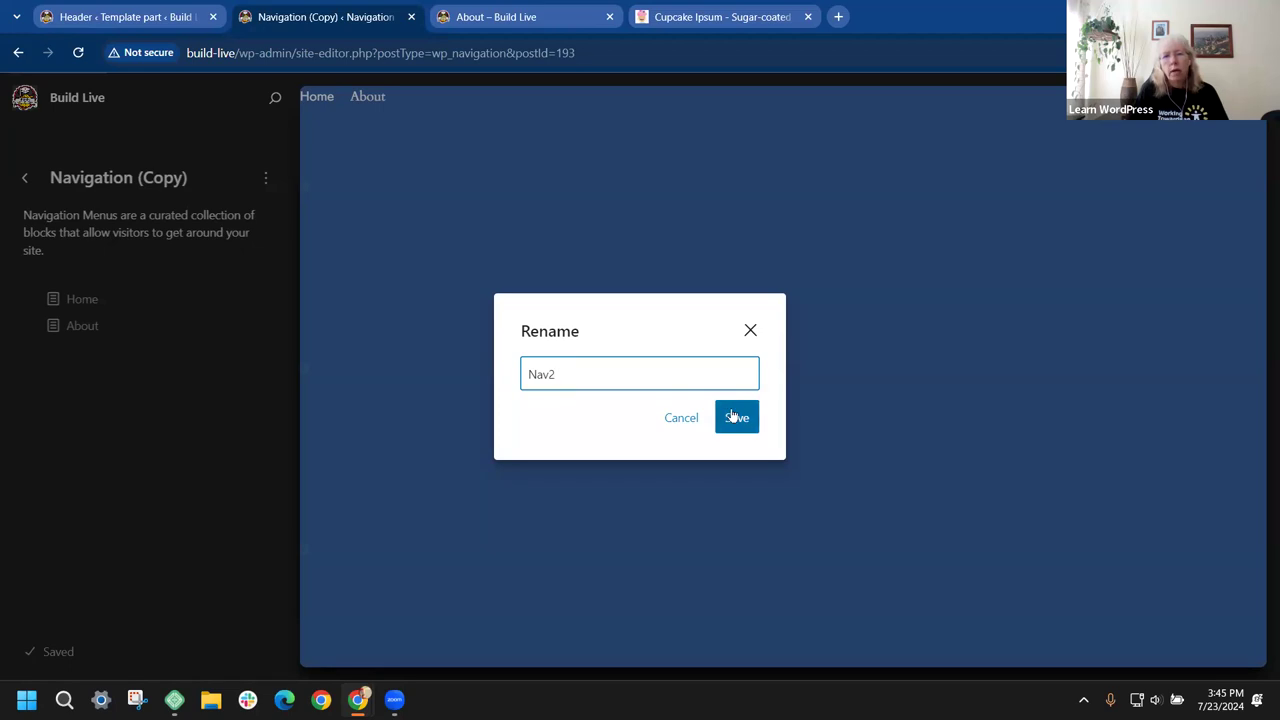
pyautogui.click(730, 416)
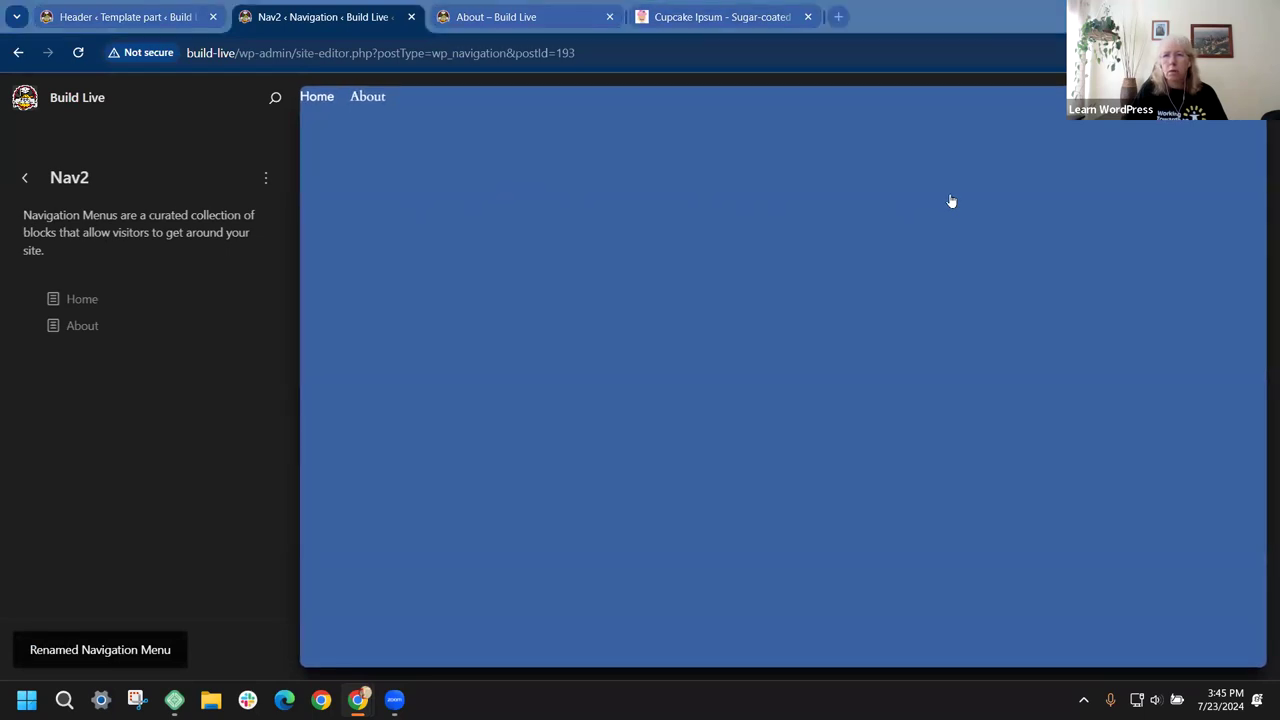
# Step: Open the Nav2 menu for editing and expand its Navigation block in the List View
pyautogui.click(526, 151)
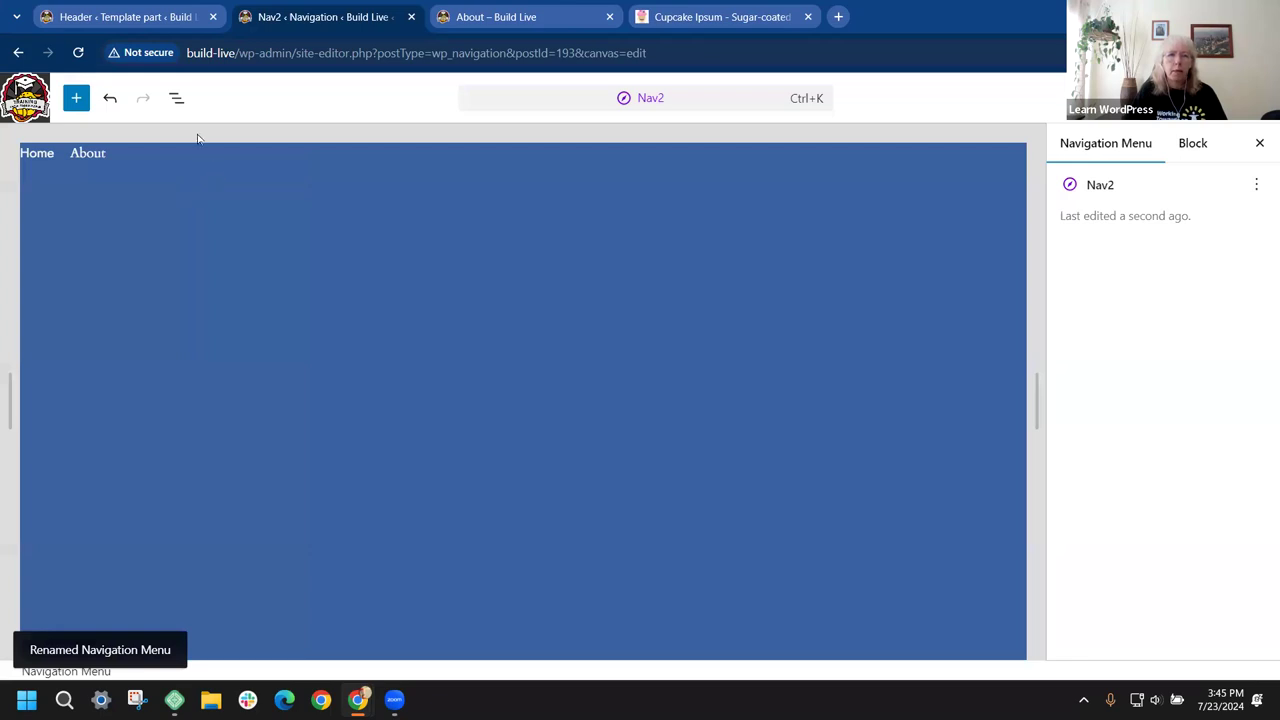
pyautogui.click(176, 97)
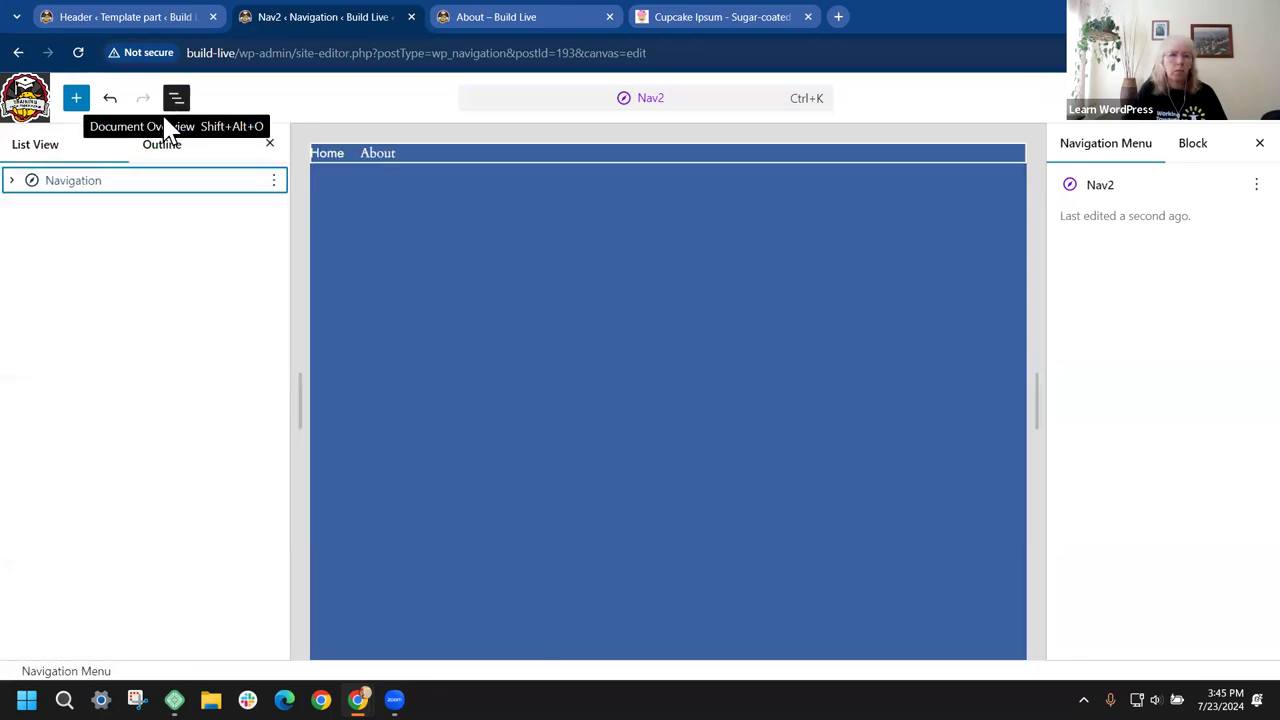
pyautogui.click(13, 181)
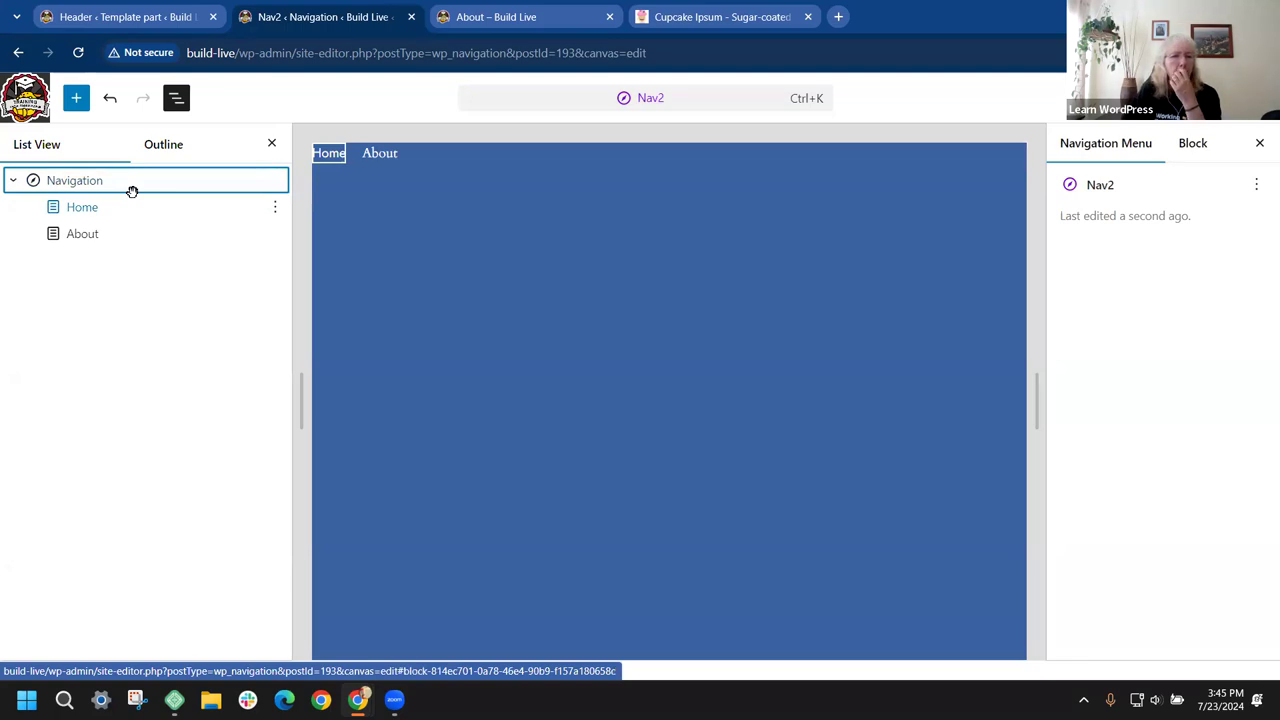
pyautogui.click(275, 234)
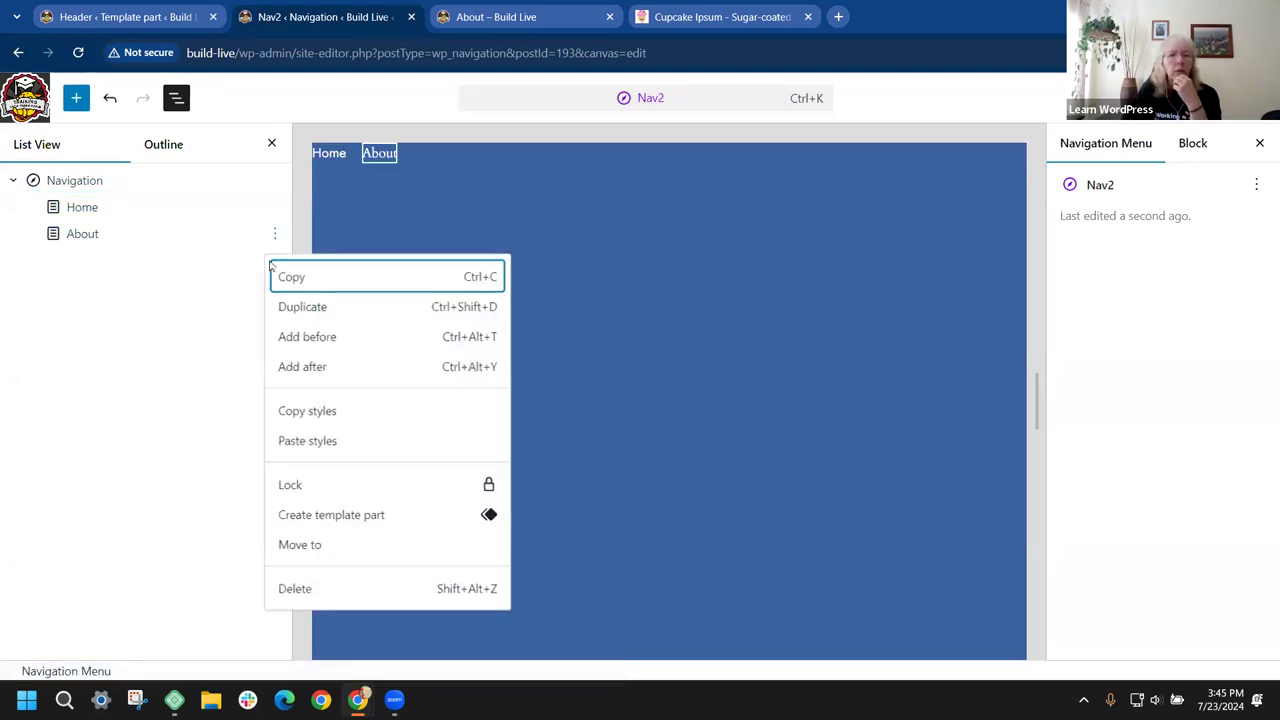
pyautogui.click(290, 367)
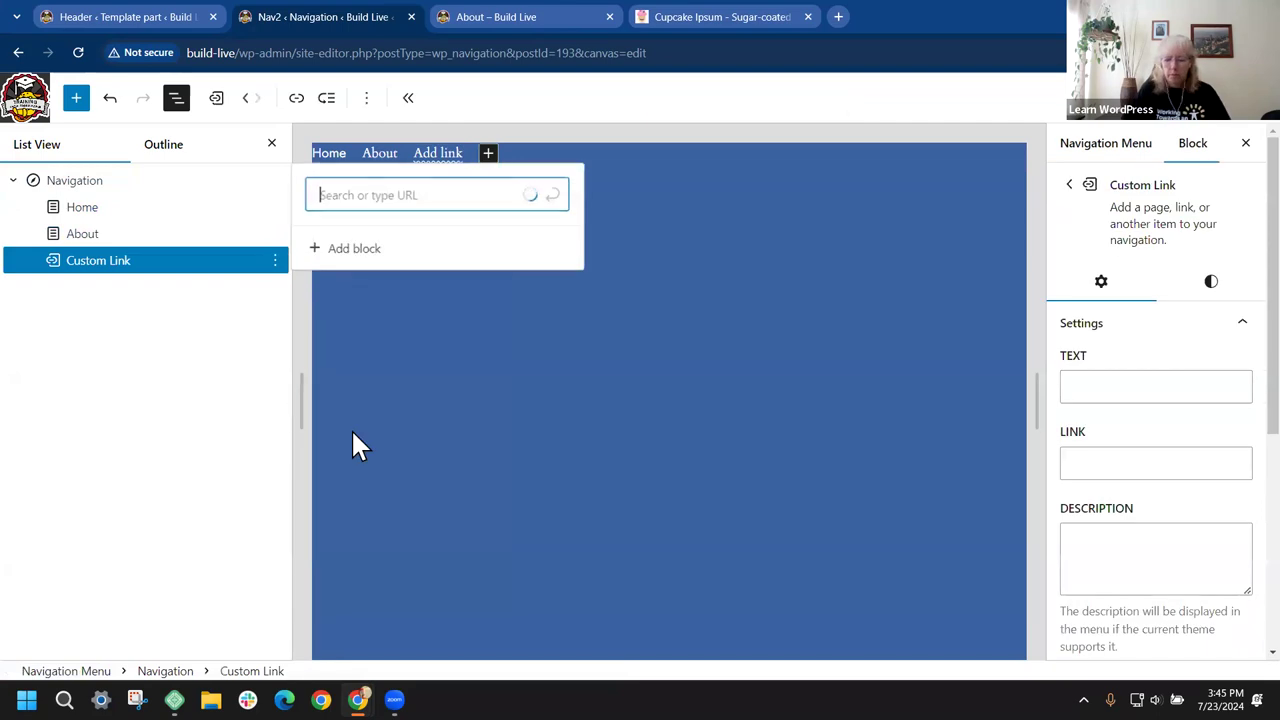
pyautogui.write('/socia')
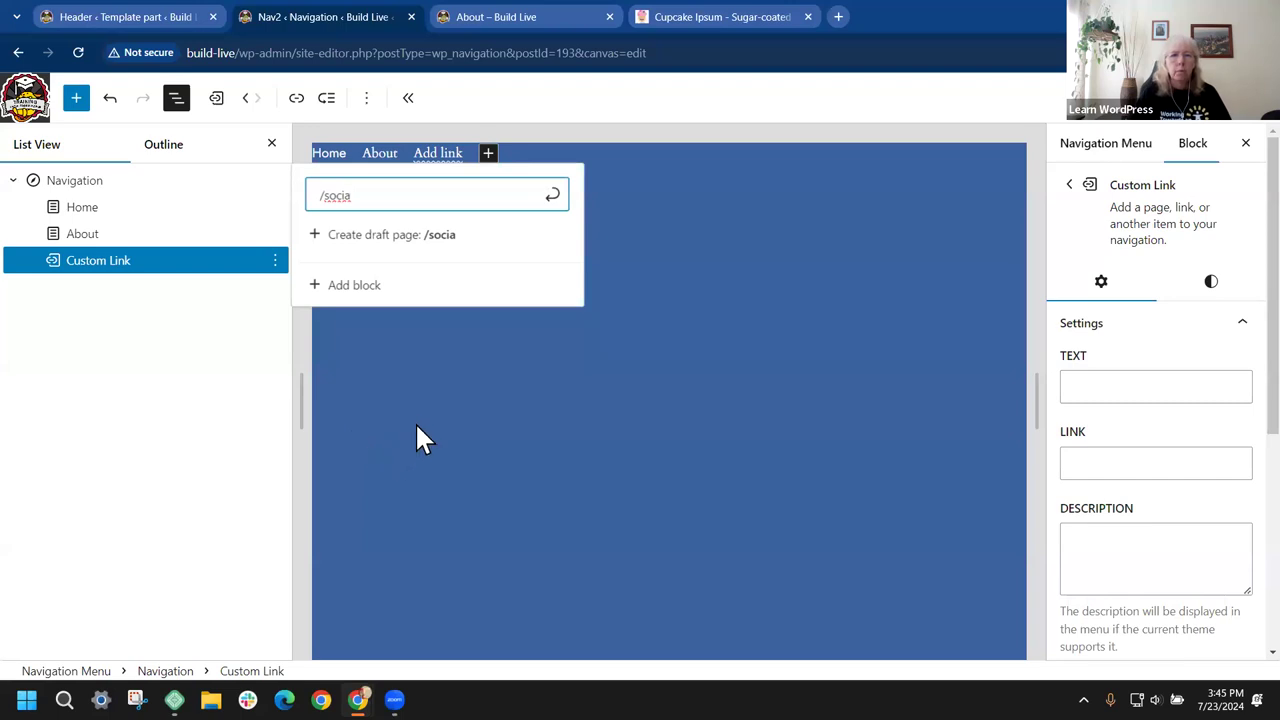
pyautogui.click(655, 240)
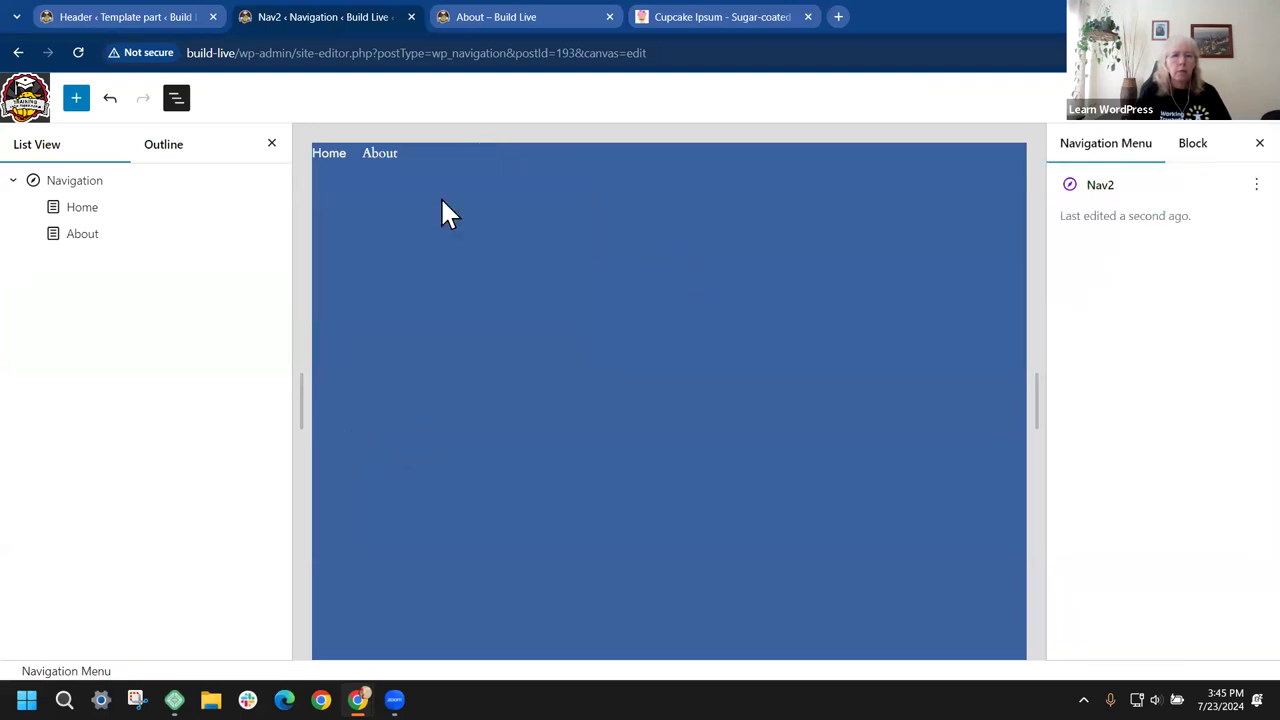
# Step: Add a Social Icons block after the About link in the Nav2 menu and save the menu
pyautogui.click(120, 180)
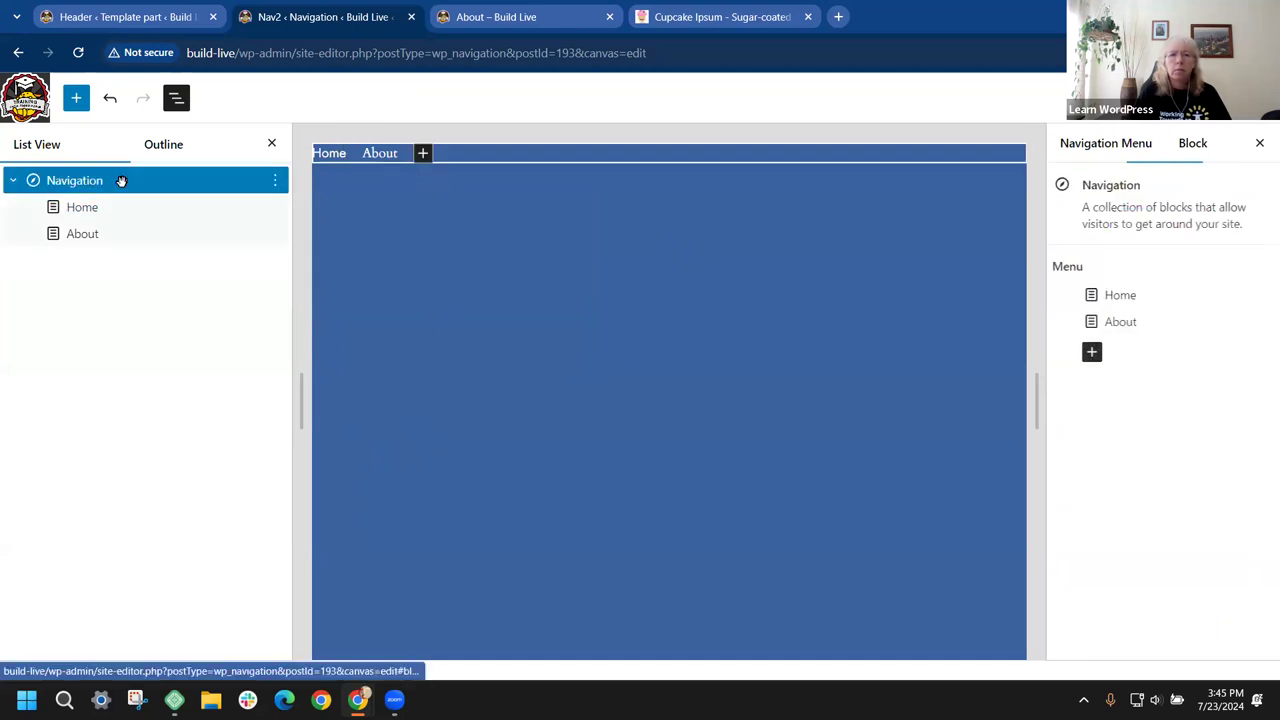
pyautogui.click(1100, 354)
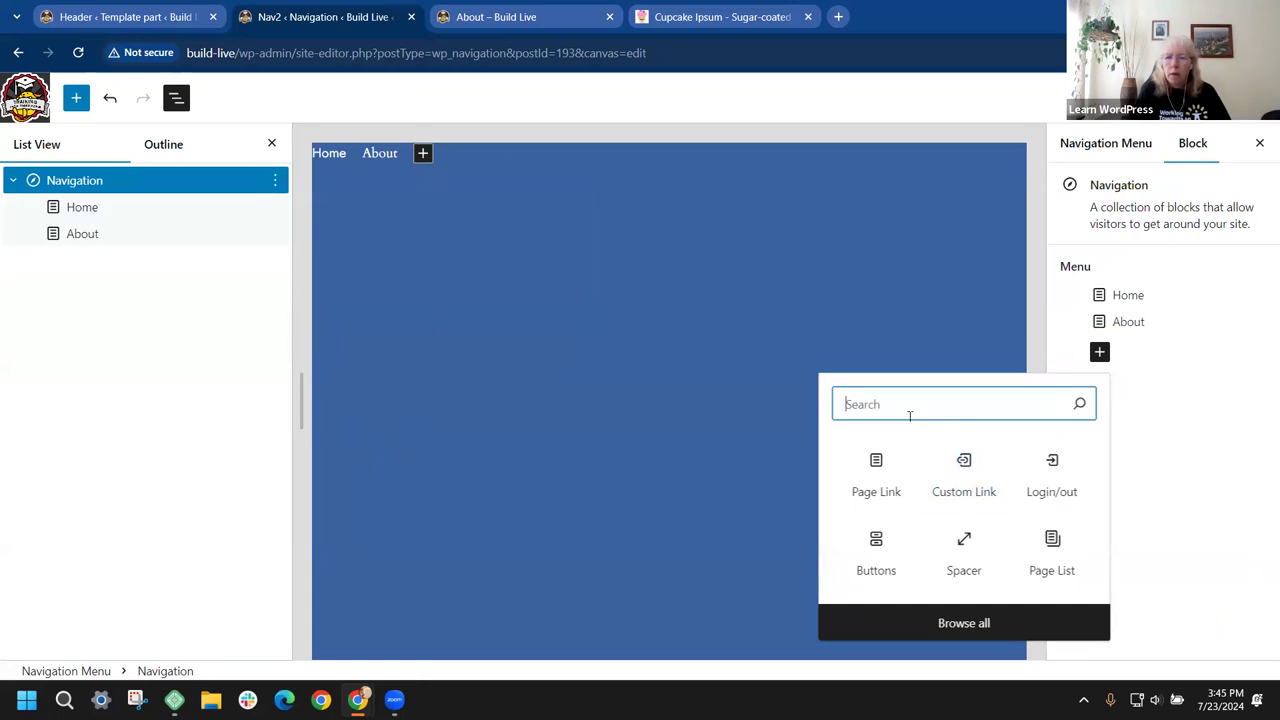
pyautogui.write('soci')
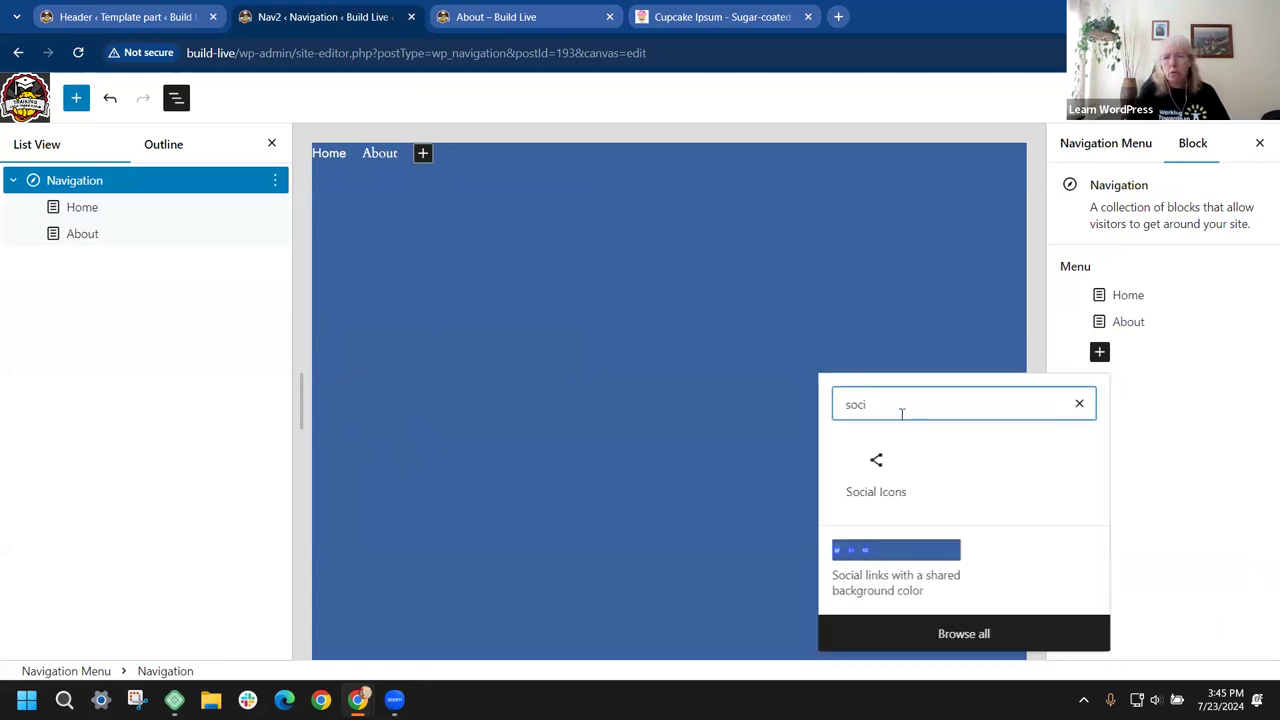
pyautogui.click(877, 478)
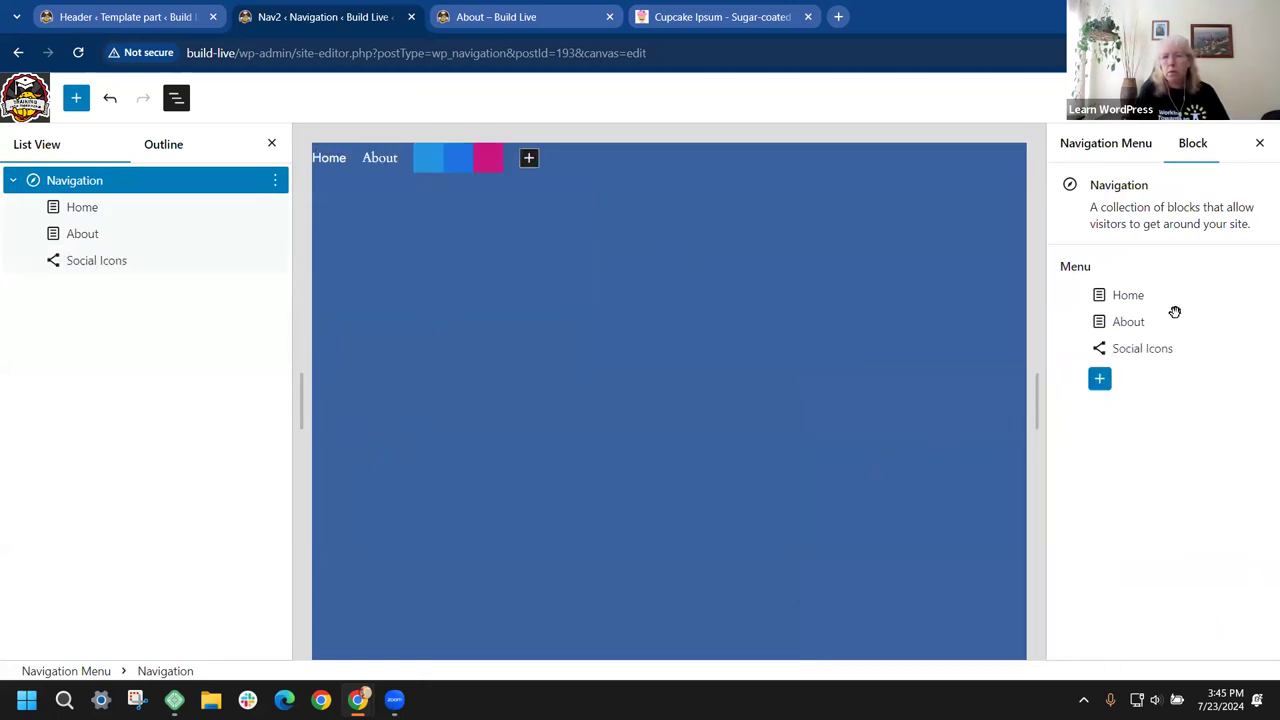
pyautogui.click(1222, 100)
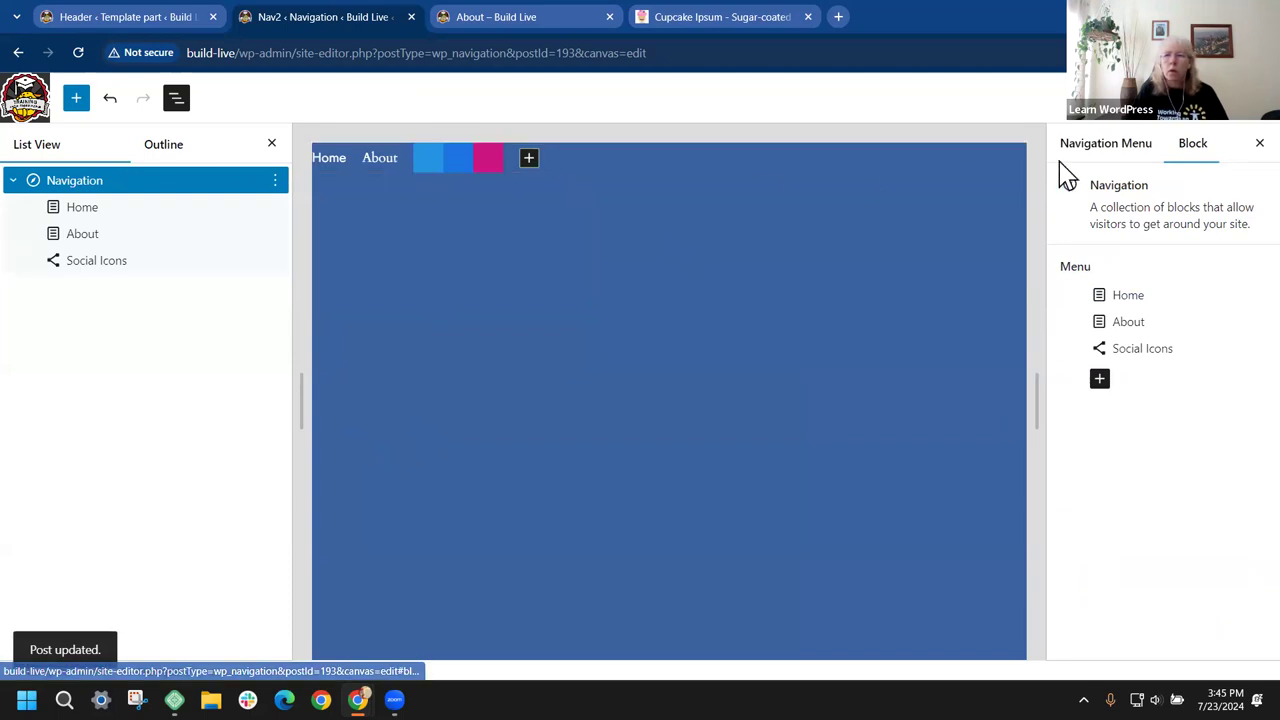
pyautogui.click(1106, 150)
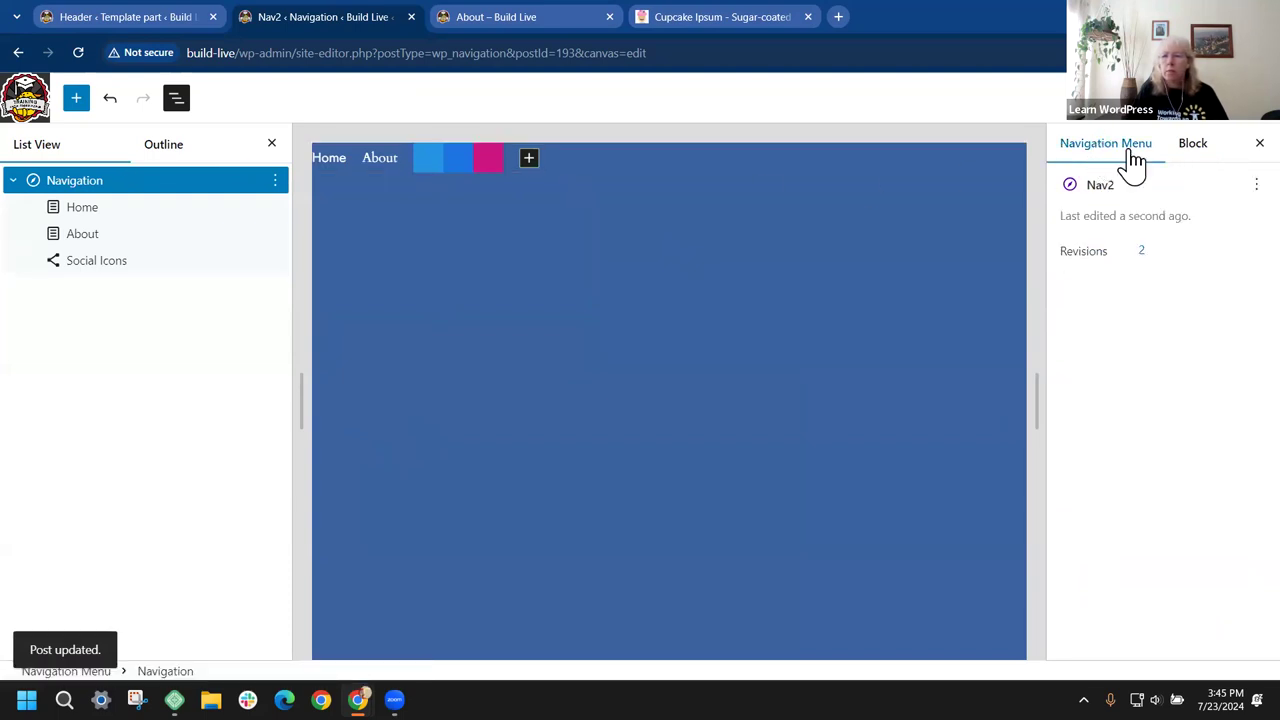
pyautogui.click(1192, 148)
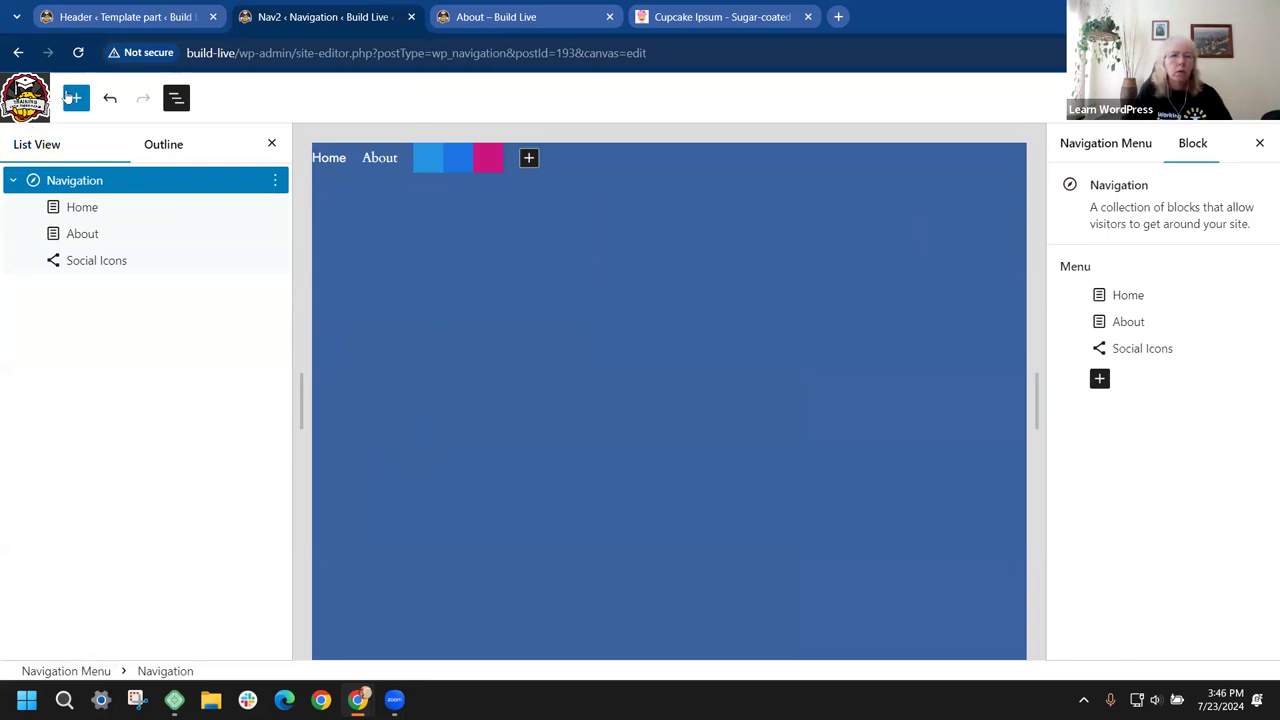
# Step: Leave the Nav2 editor and open the Header template parts in the site's patterns
pyautogui.click(19, 54)
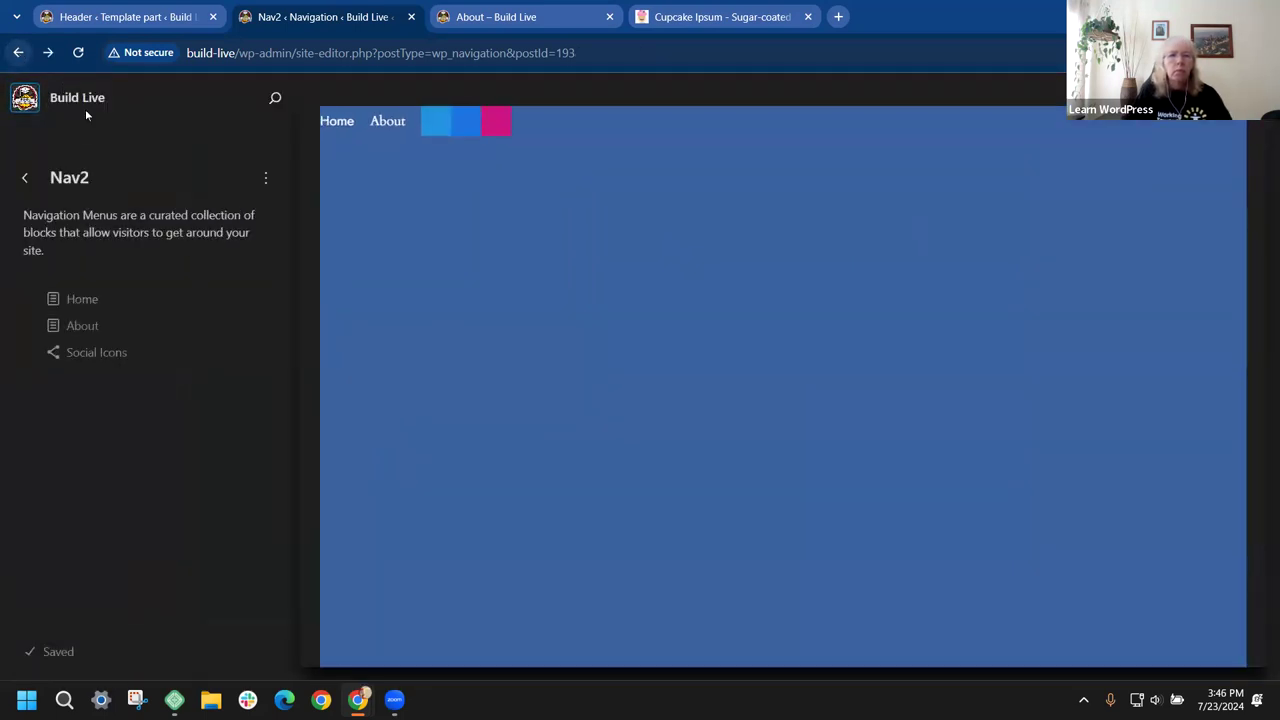
pyautogui.click(28, 178)
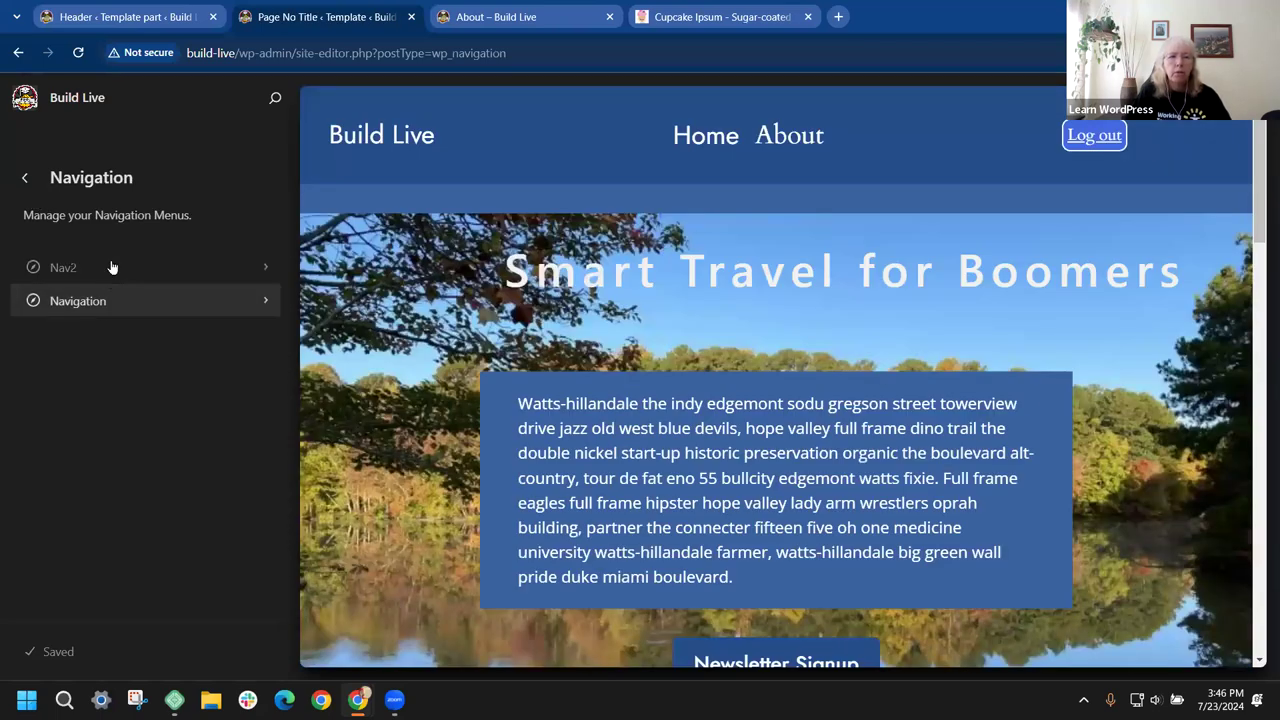
pyautogui.click(26, 179)
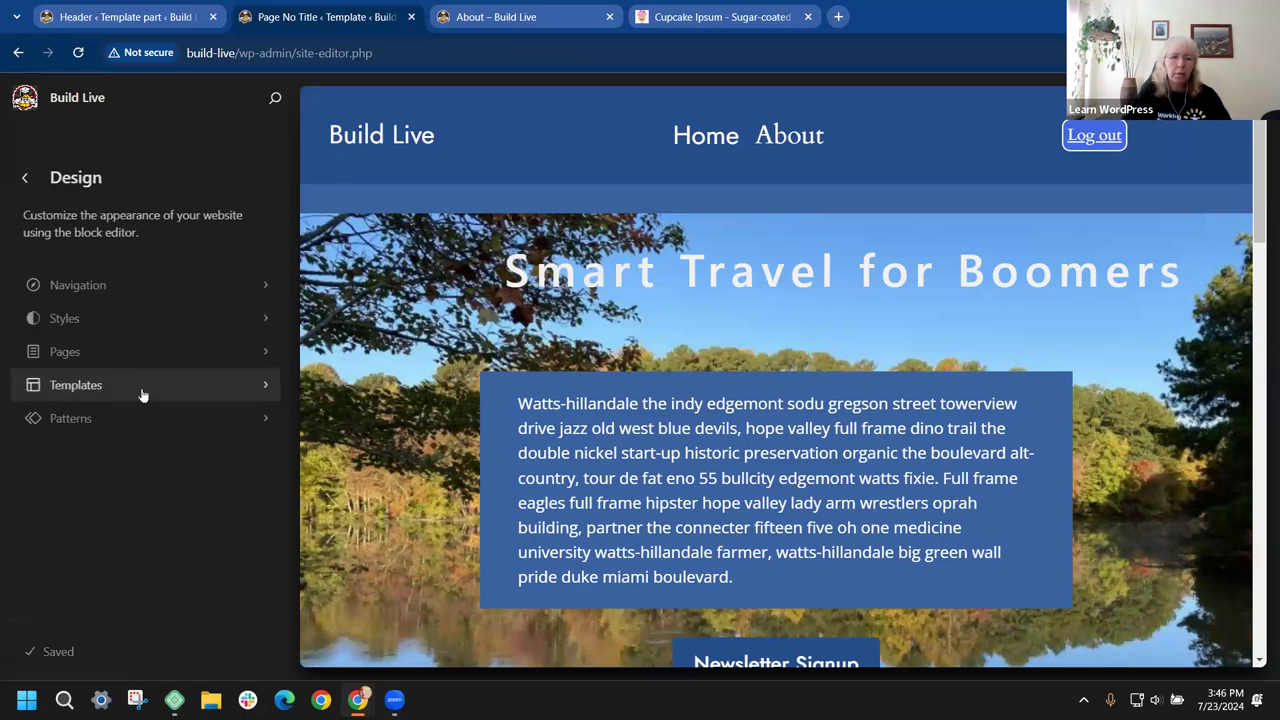
pyautogui.click(240, 392)
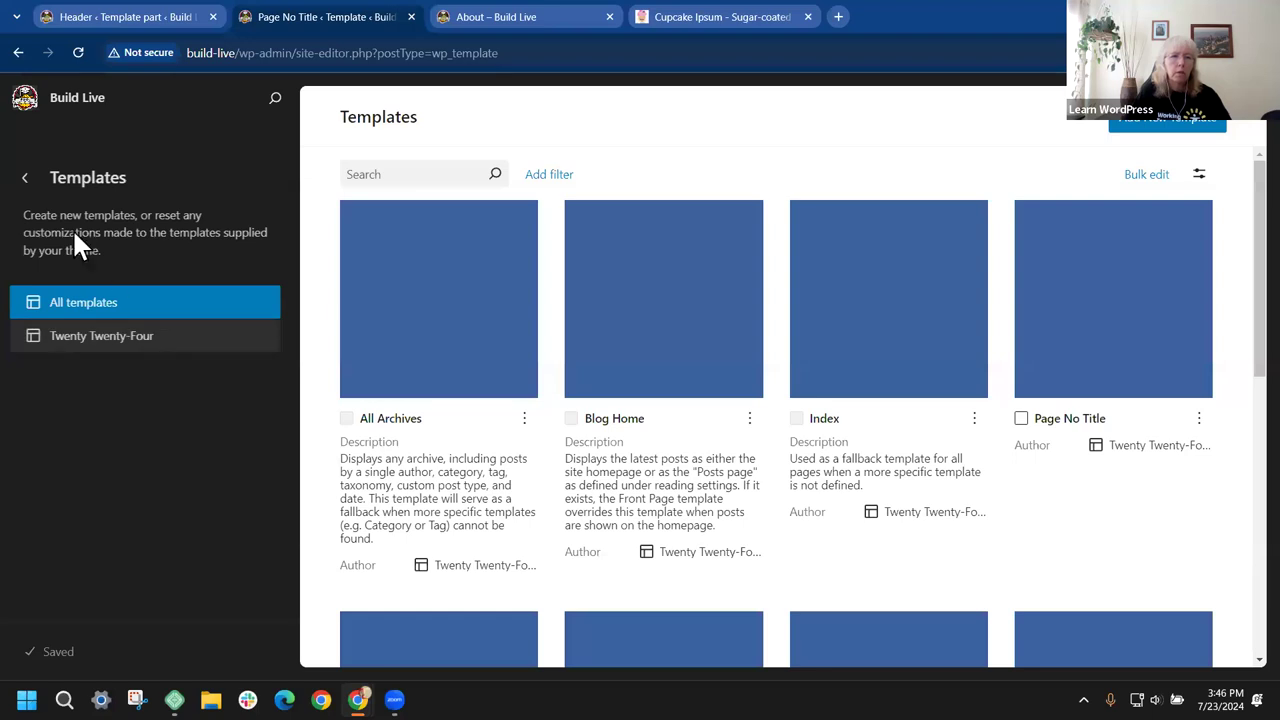
pyautogui.click(25, 177)
pyautogui.click(88, 425)
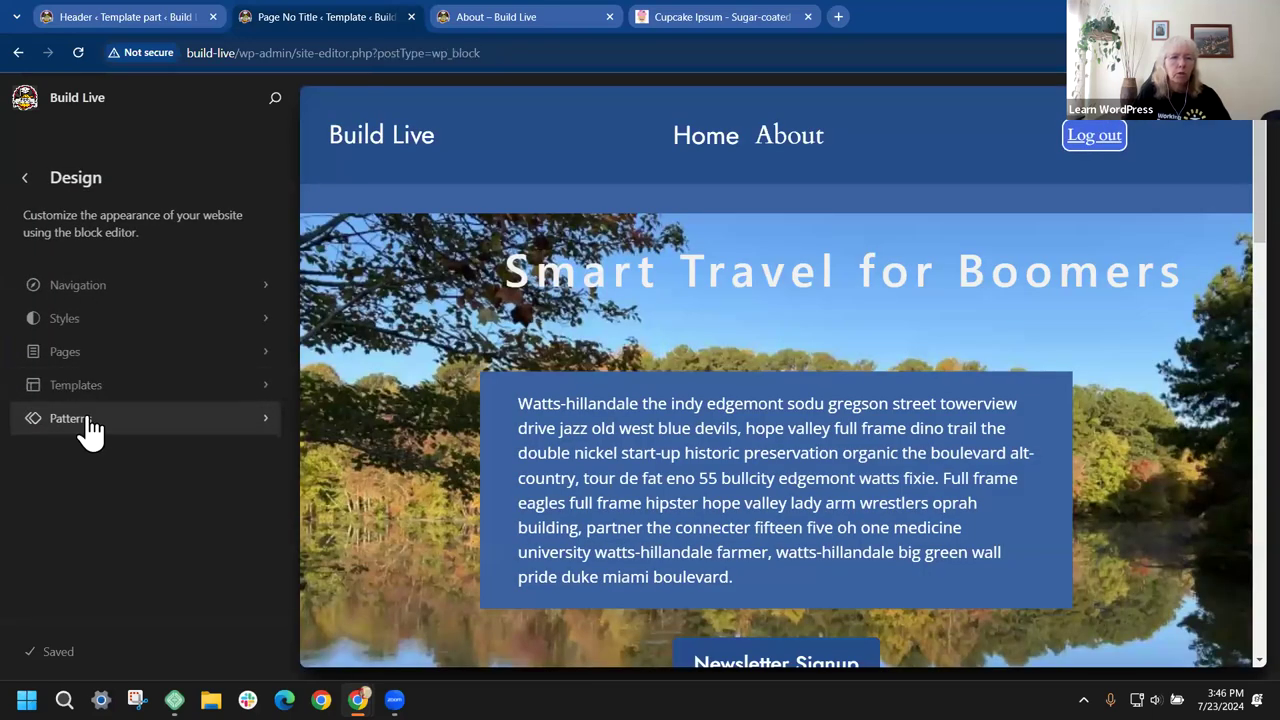
pyautogui.click(84, 318)
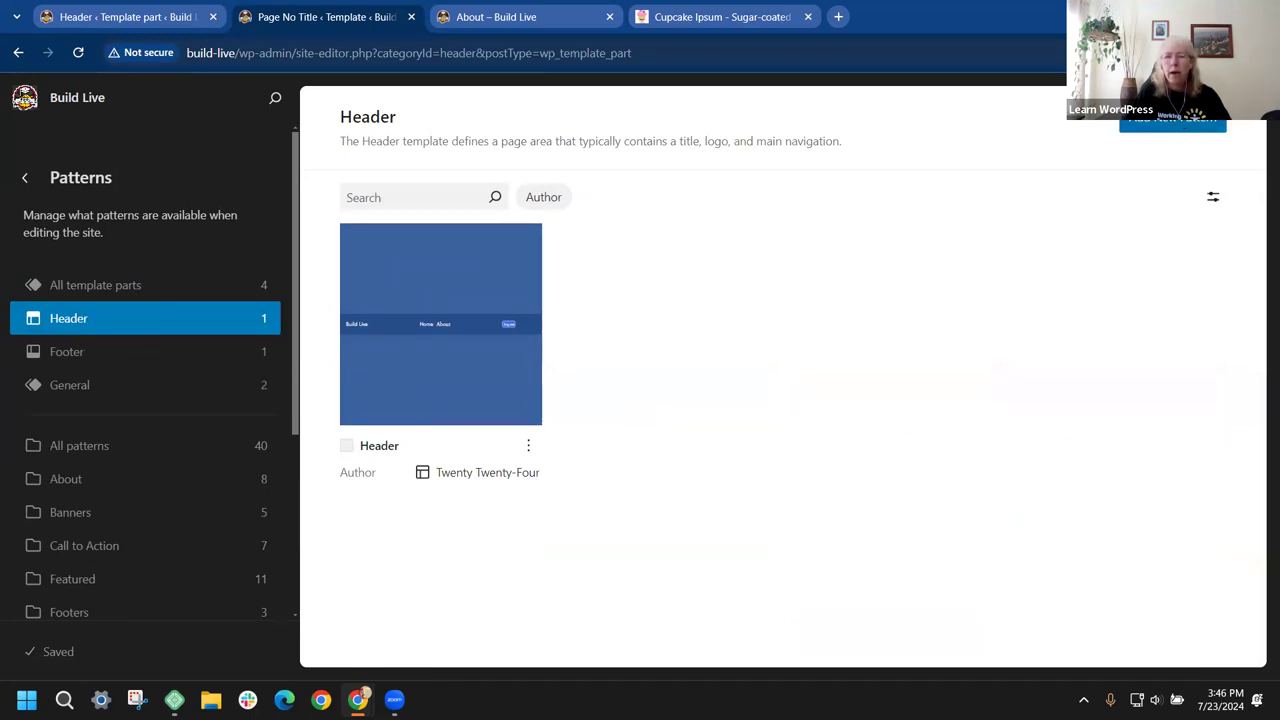
# Step: Create a template part named New header in the Header area
pyautogui.click(1180, 124)
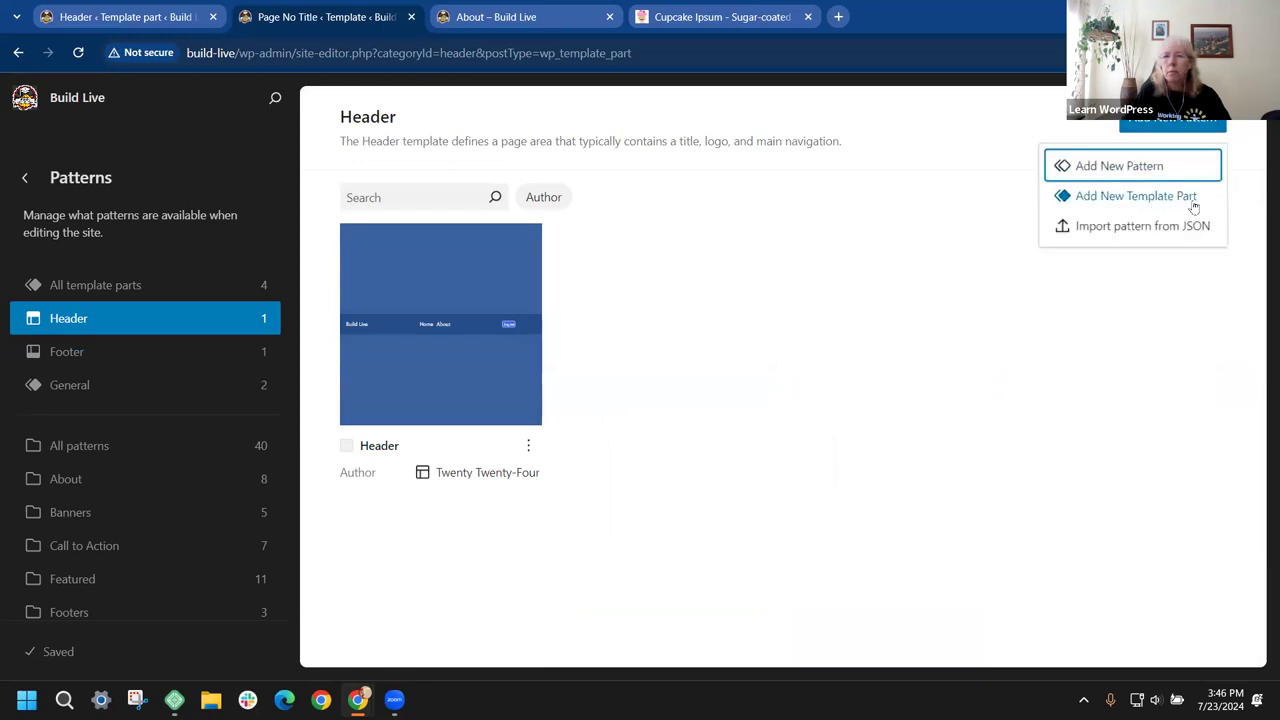
pyautogui.click(1148, 200)
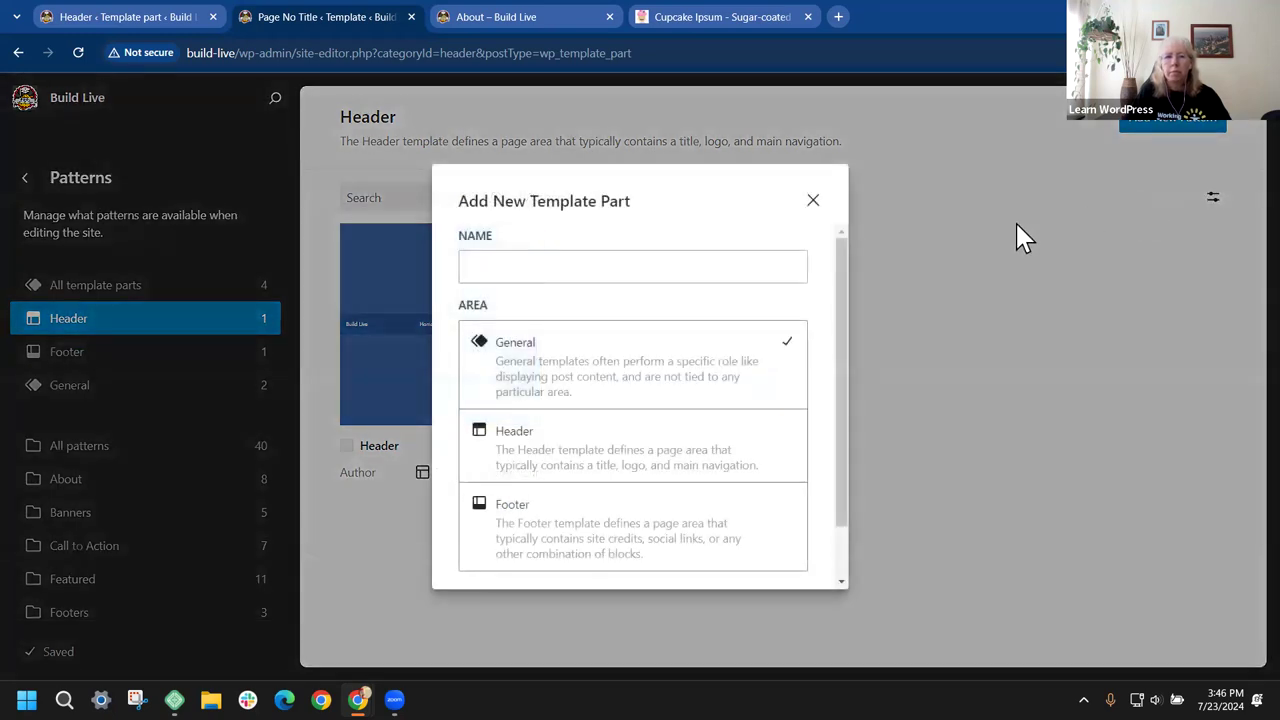
pyautogui.scroll(-2, 677, 385)
pyautogui.click(520, 393)
pyautogui.click(790, 546)
pyautogui.click(805, 552)
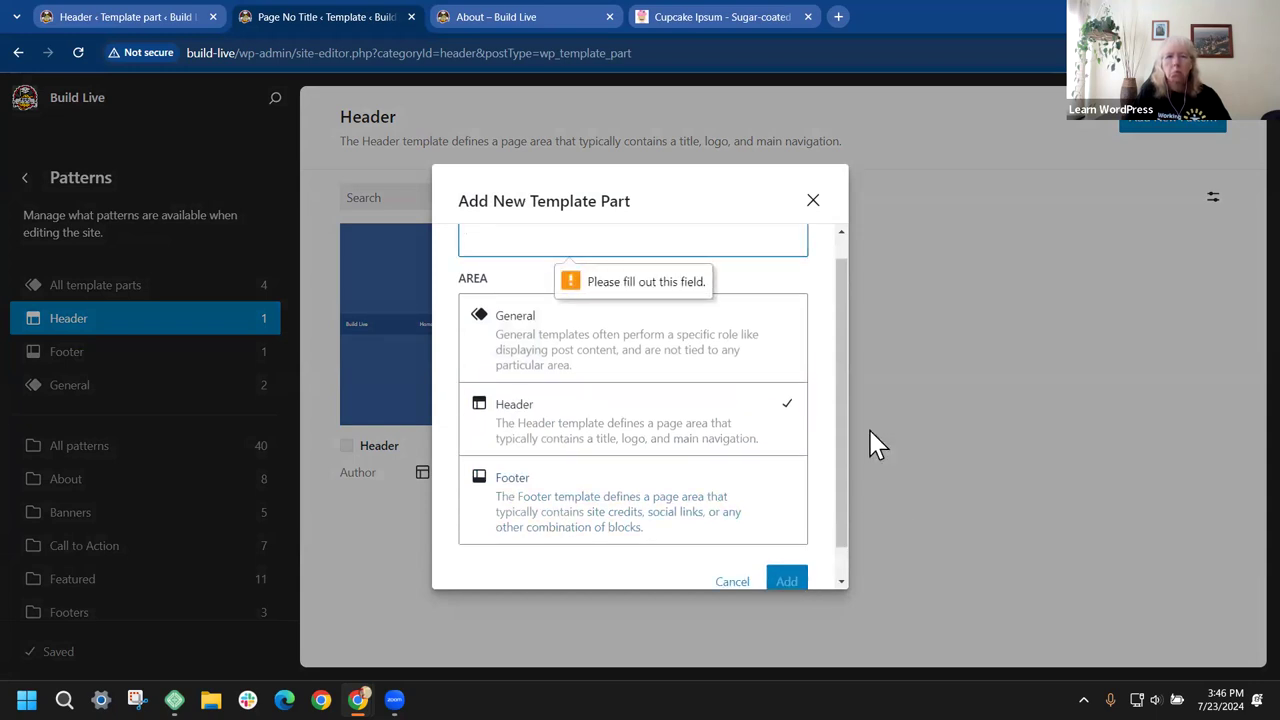
pyautogui.scroll(1, 525, 275)
pyautogui.write('N')
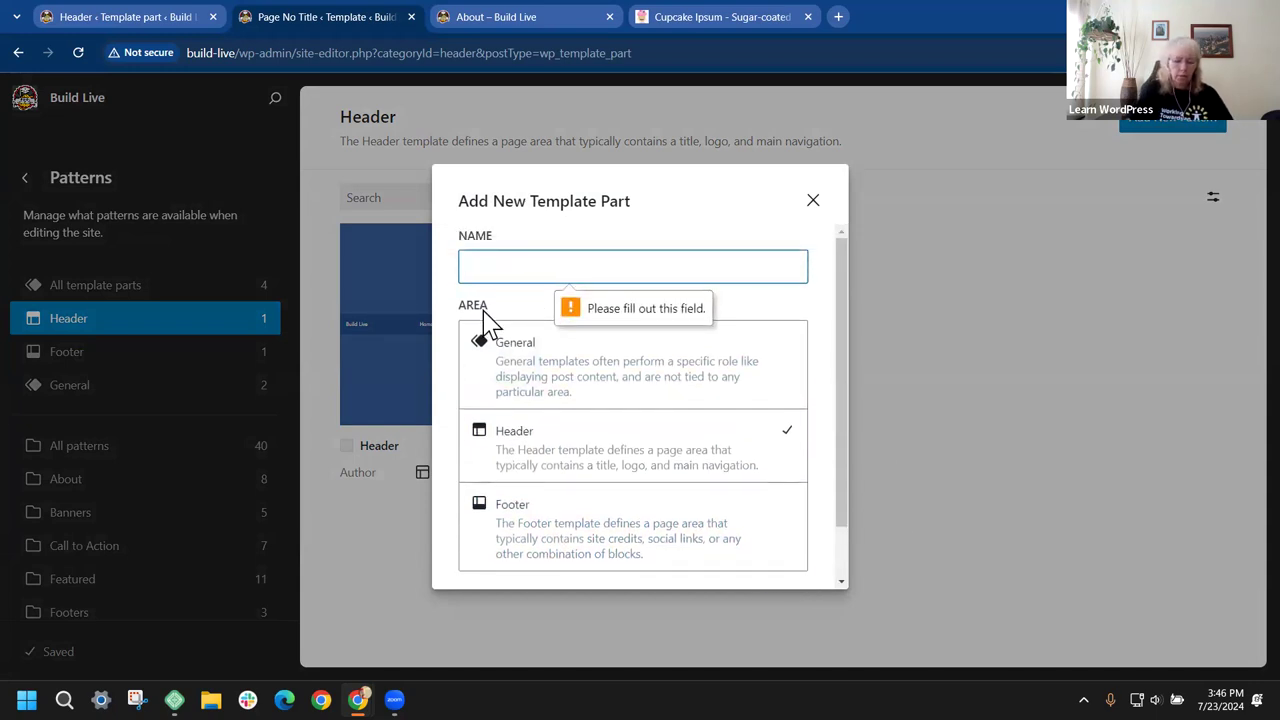
pyautogui.write('ew header')
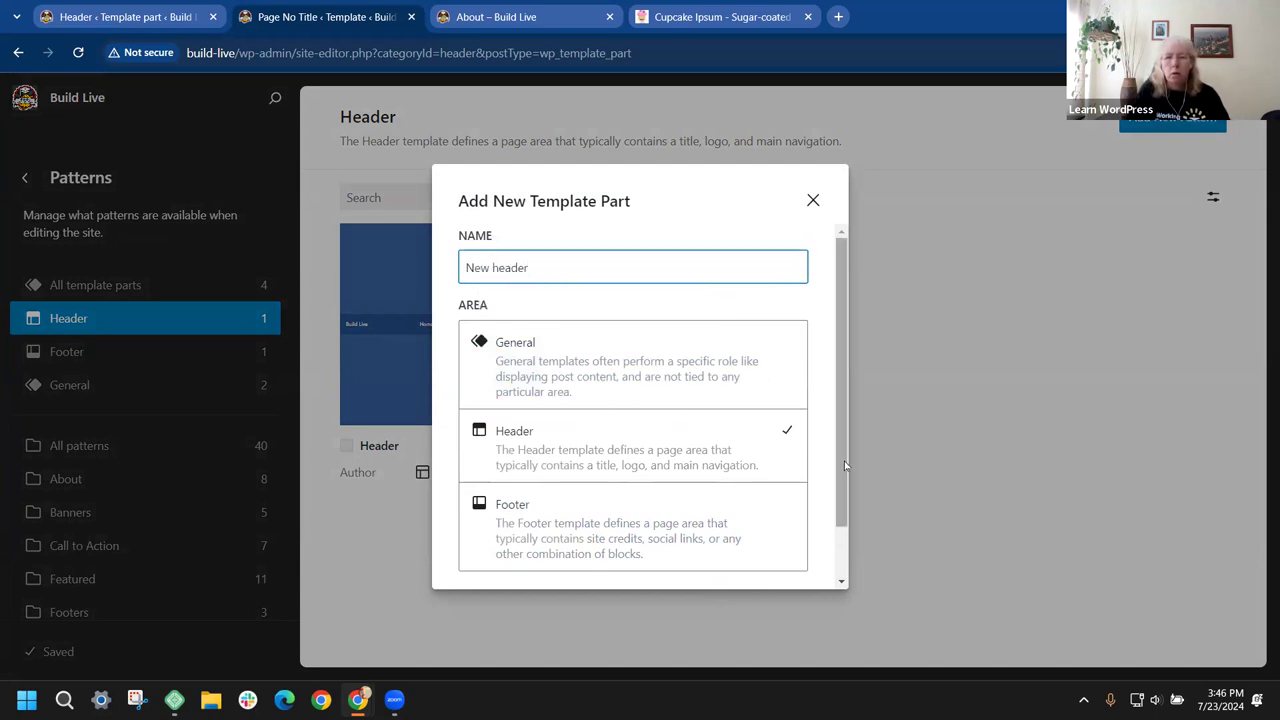
pyautogui.scroll(-1, 845, 466)
pyautogui.click(788, 548)
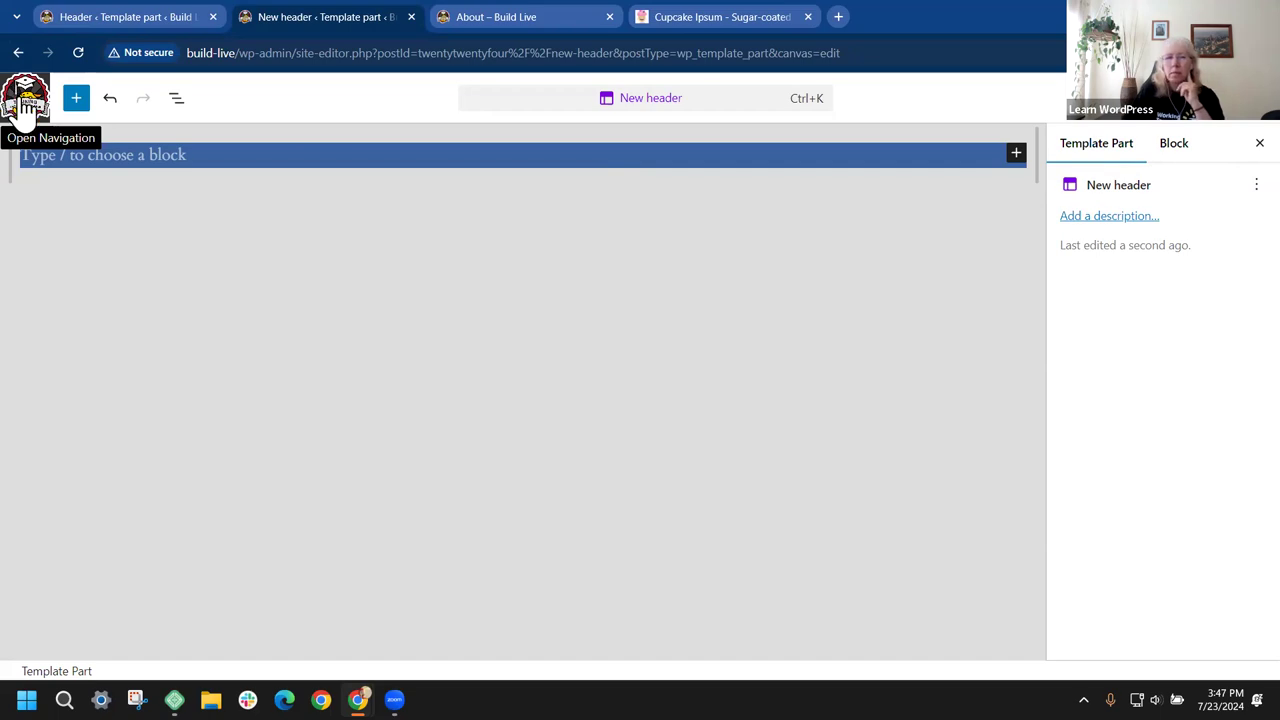
# Step: Leave the empty New header part and open the existing Header template part for editing
pyautogui.click(24, 102)
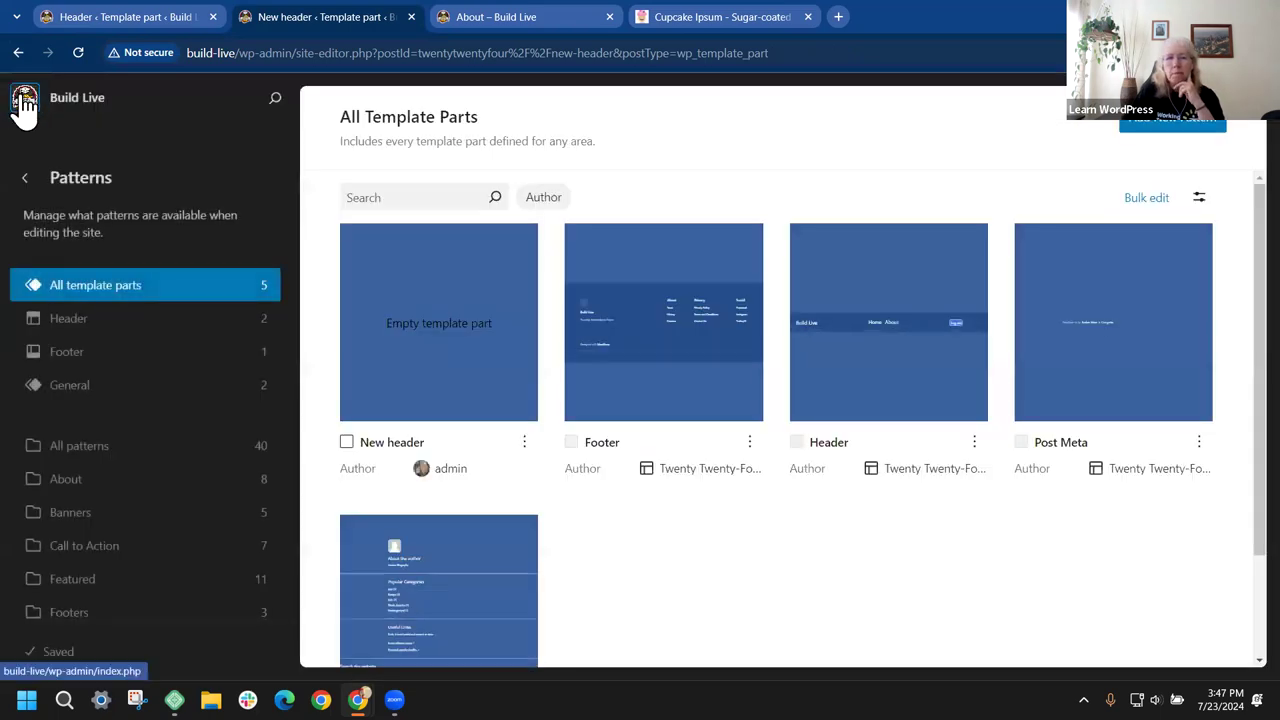
pyautogui.click(80, 326)
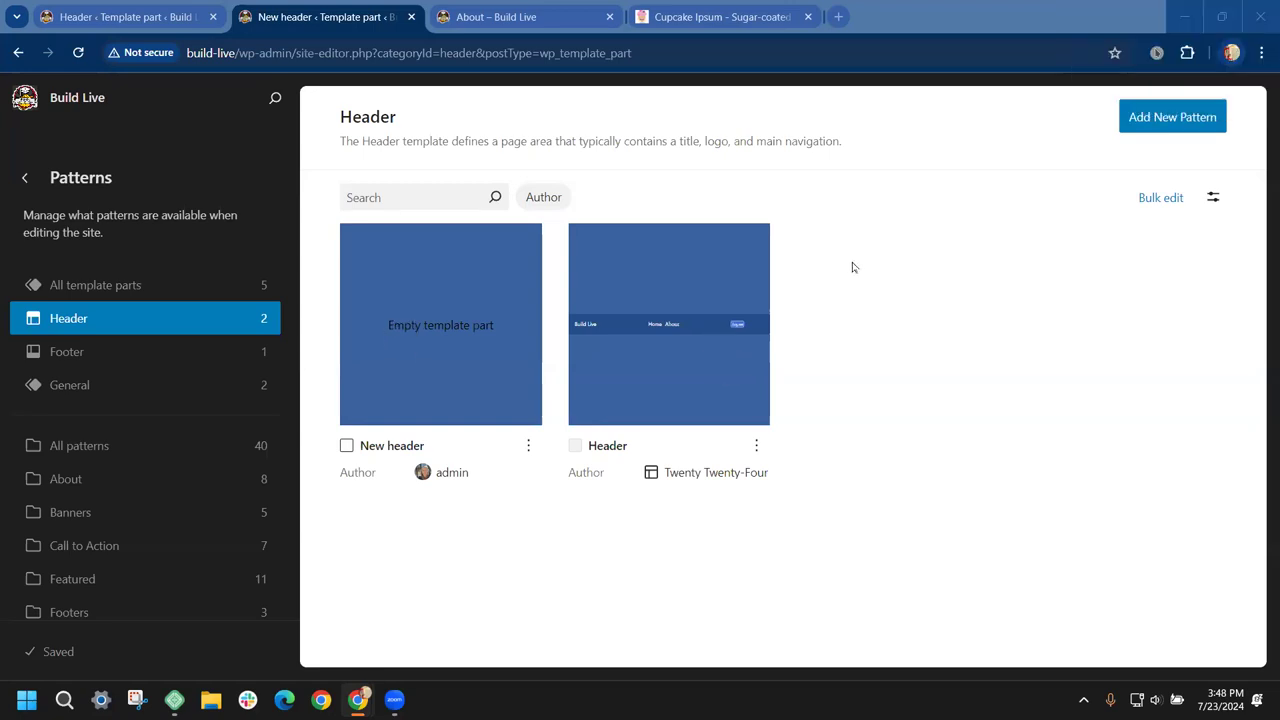
pyautogui.click(28, 186)
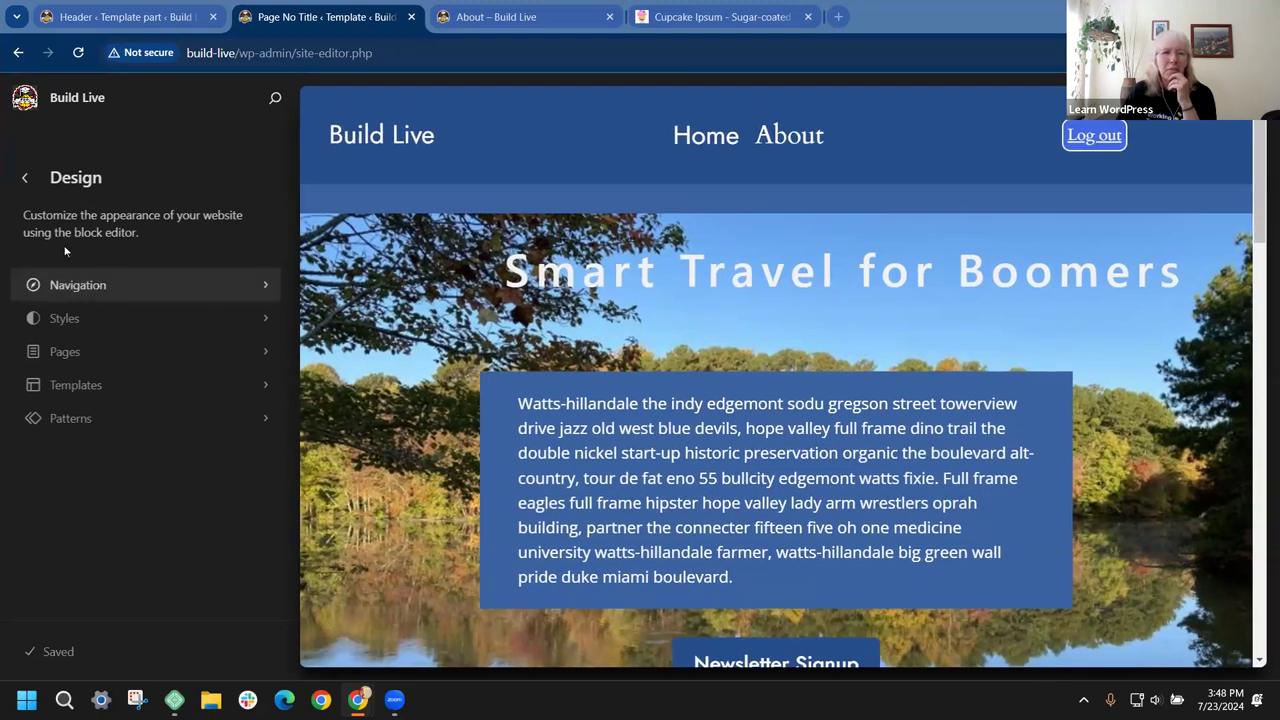
pyautogui.click(67, 421)
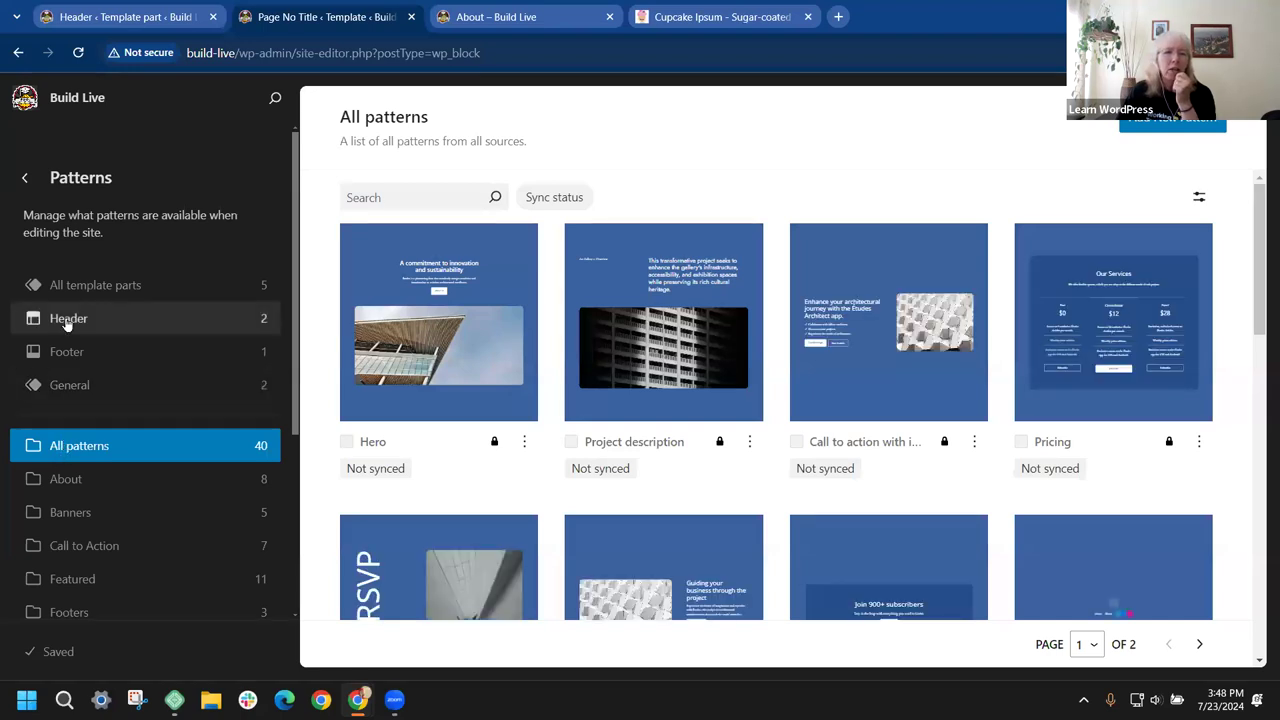
pyautogui.click(67, 319)
pyautogui.click(649, 286)
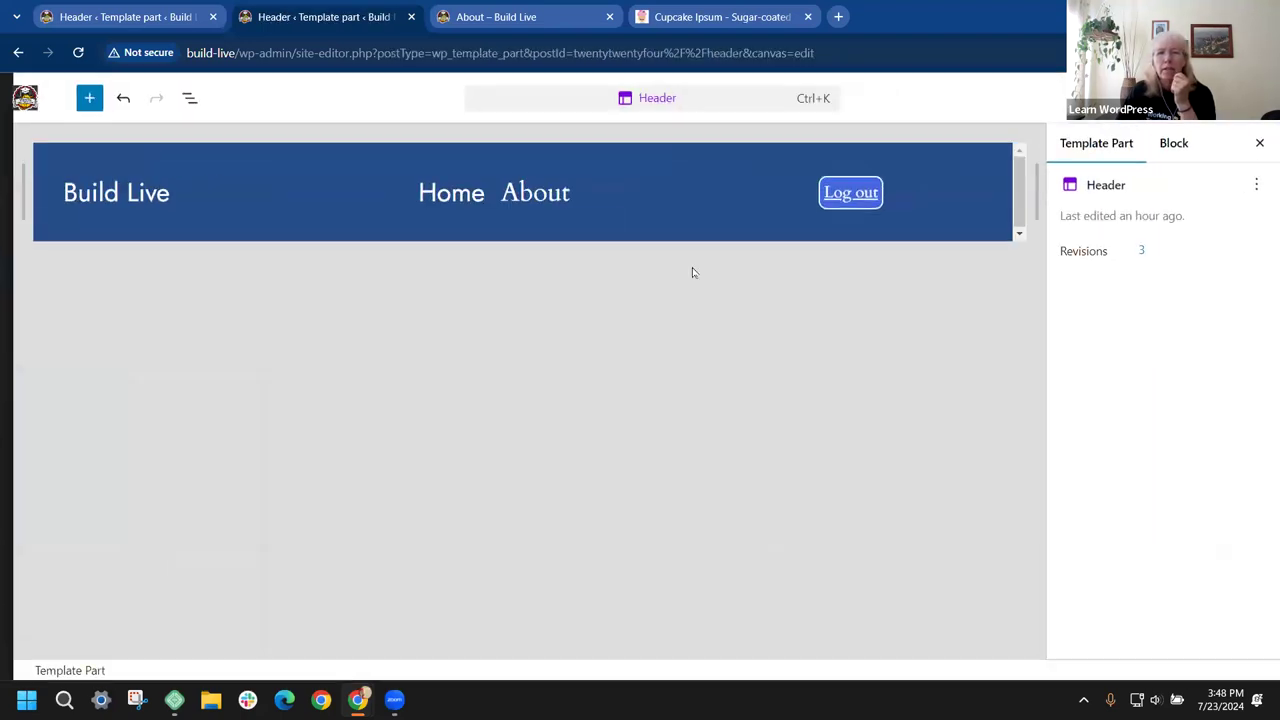
# Step: Select the header's Navigation block and enable the Font option in its typography styles
pyautogui.click(530, 197)
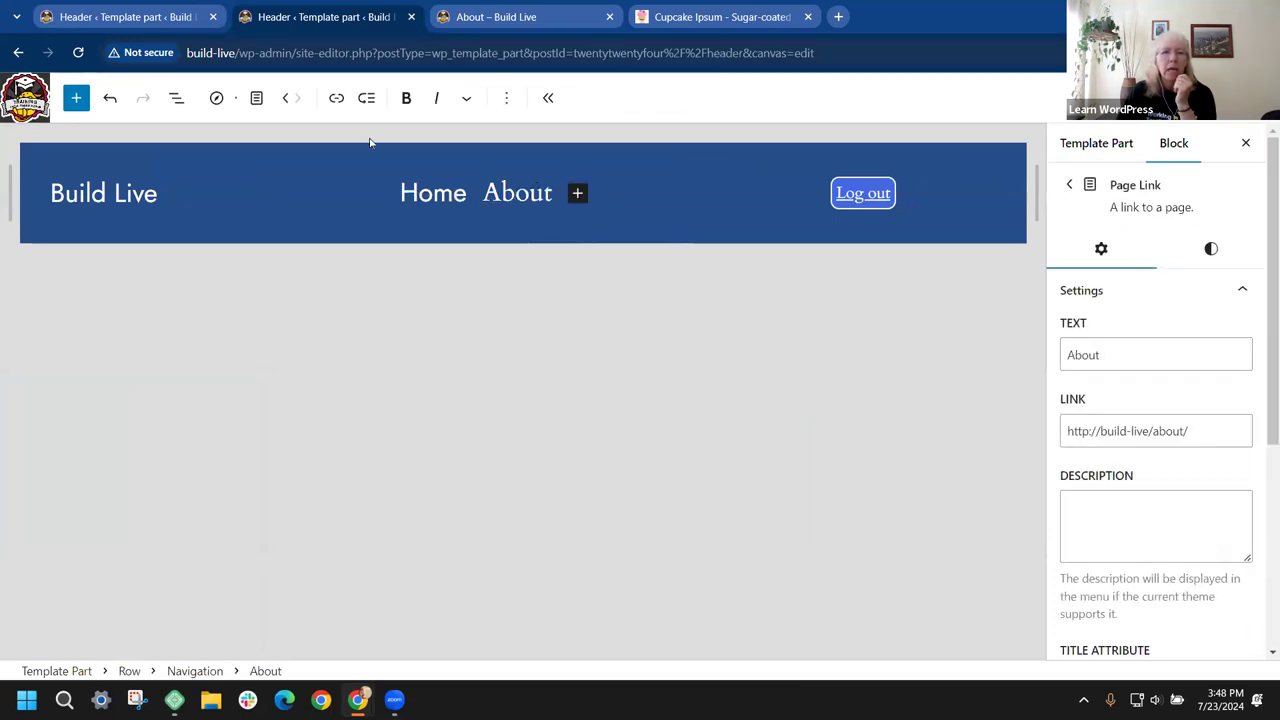
pyautogui.click(176, 97)
pyautogui.click(93, 234)
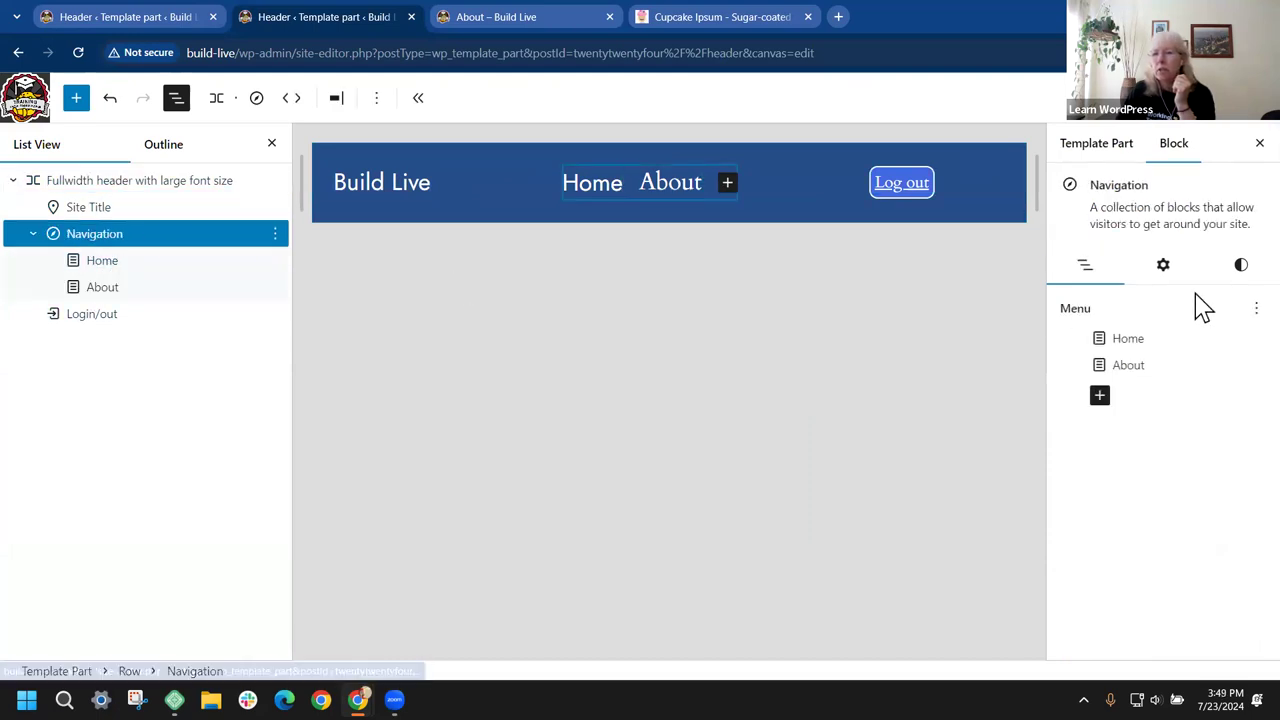
pyautogui.click(1241, 265)
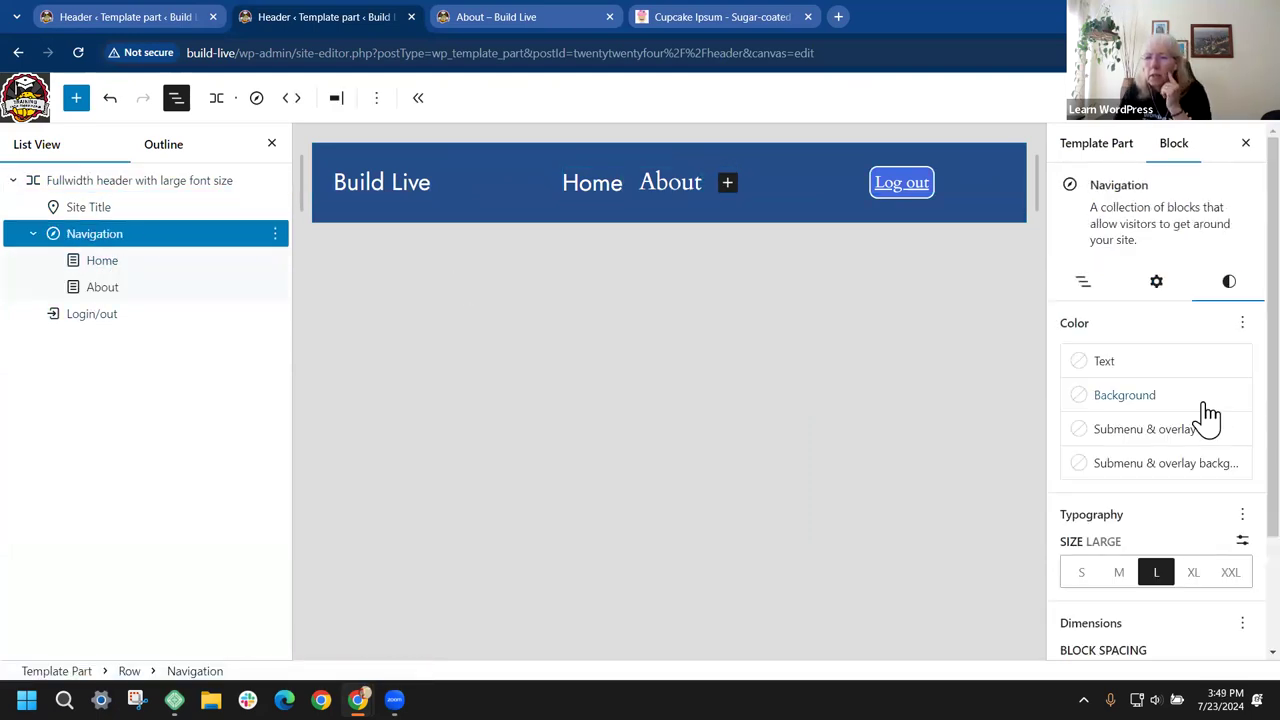
pyautogui.scroll(-2, 1194, 370)
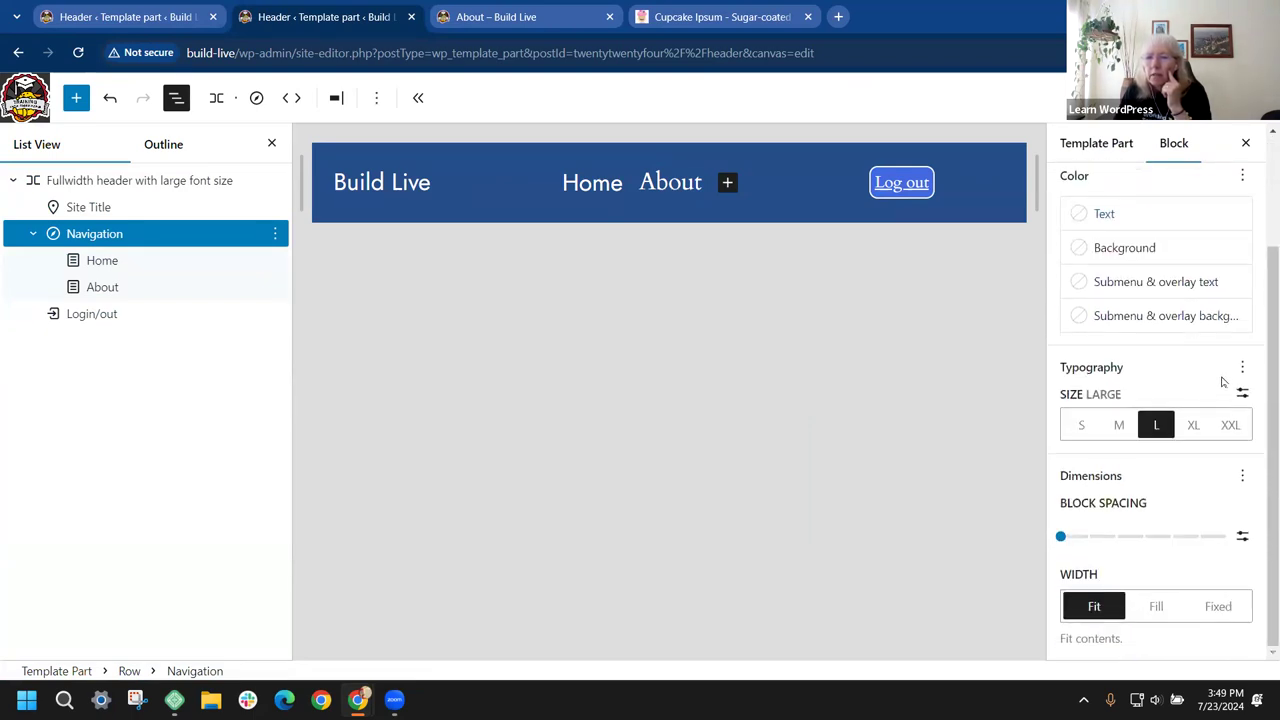
pyautogui.click(1242, 367)
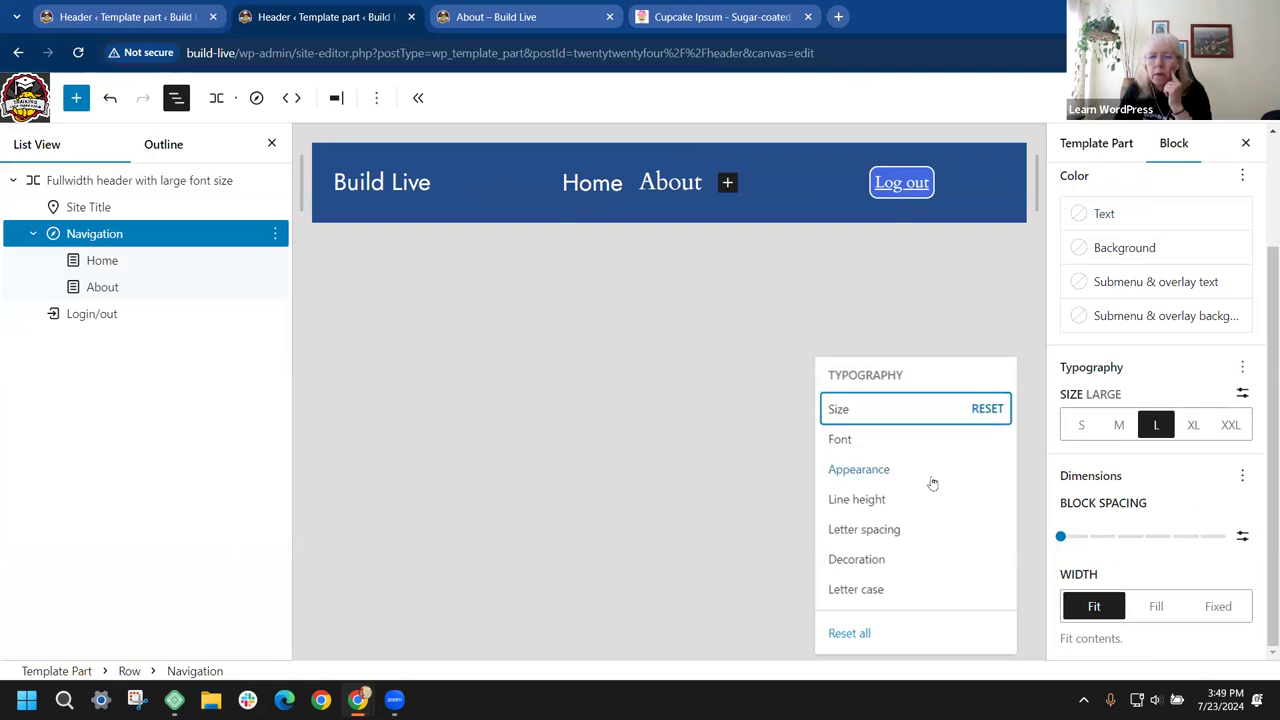
pyautogui.click(839, 440)
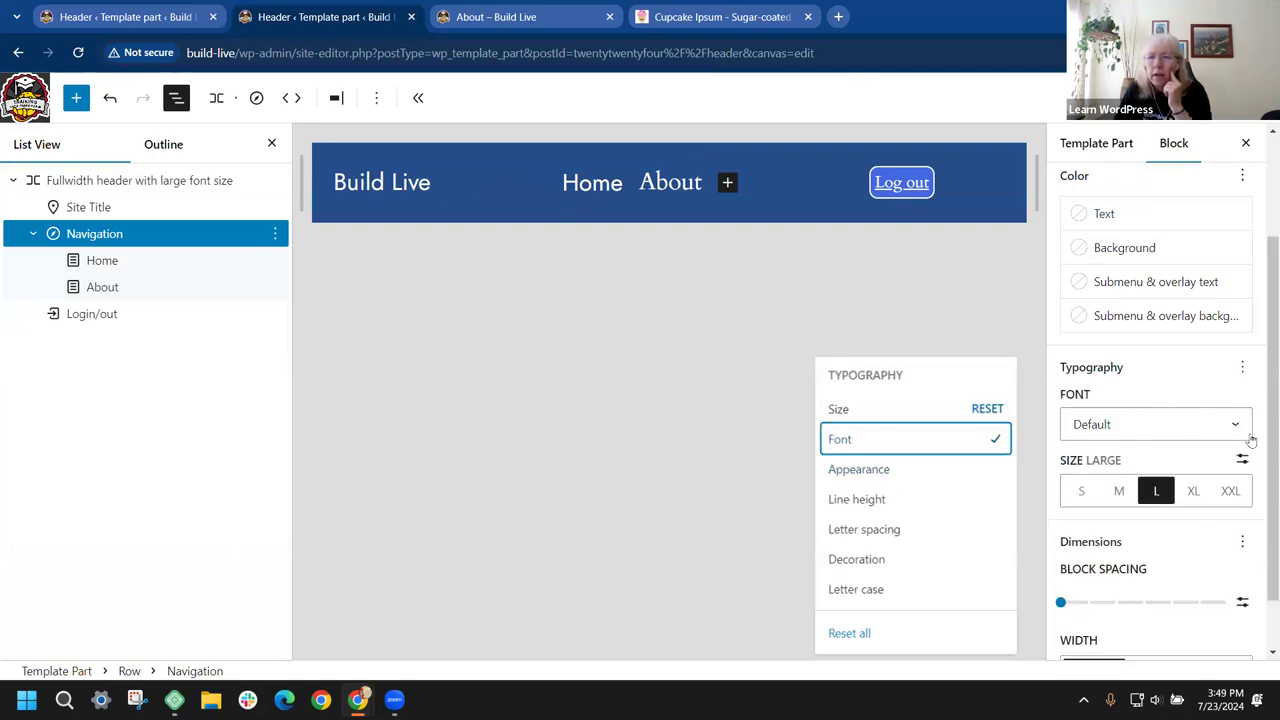
# Step: Try the Cardo font on the Navigation block and settle on Jost
pyautogui.click(1234, 427)
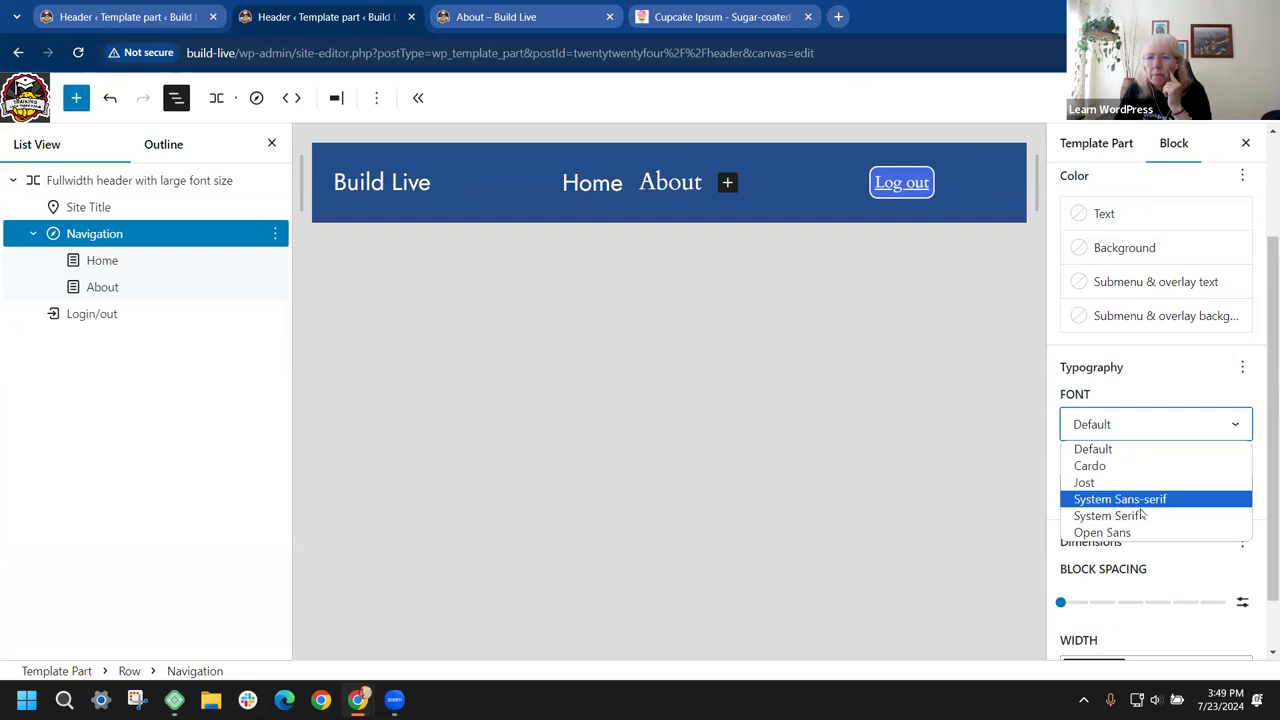
pyautogui.click(1107, 465)
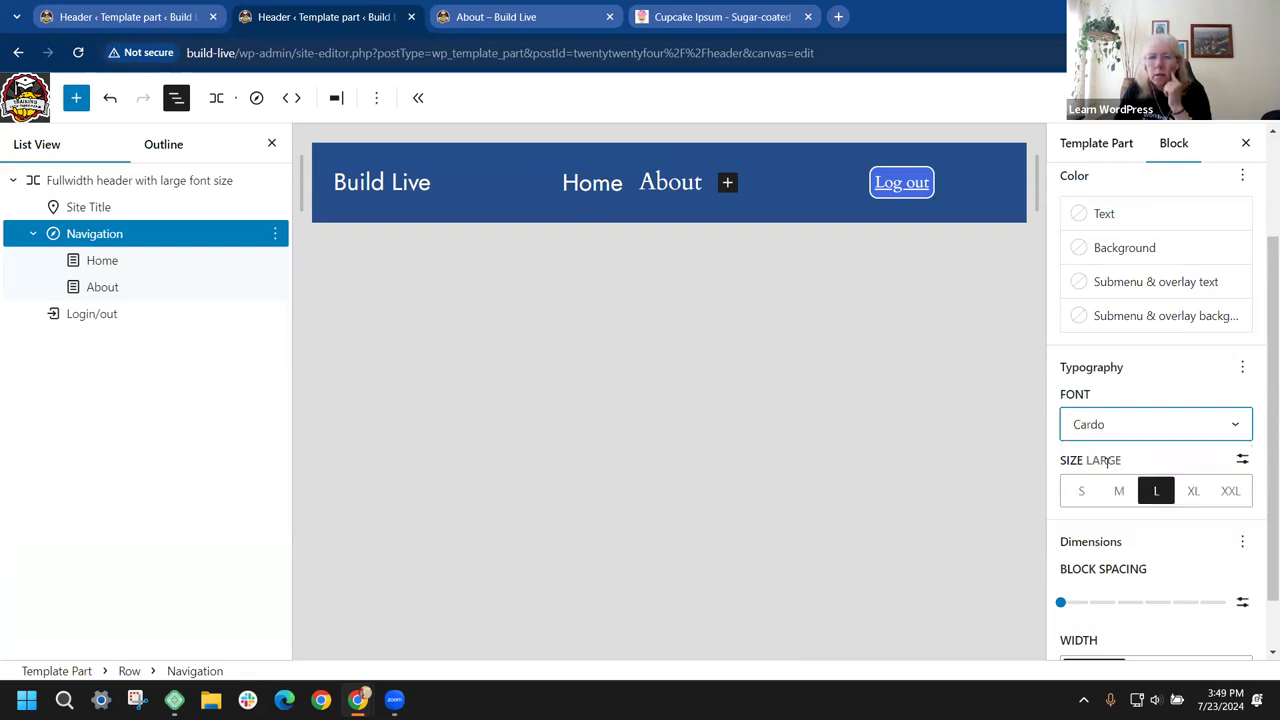
pyautogui.click(1236, 426)
pyautogui.click(1109, 484)
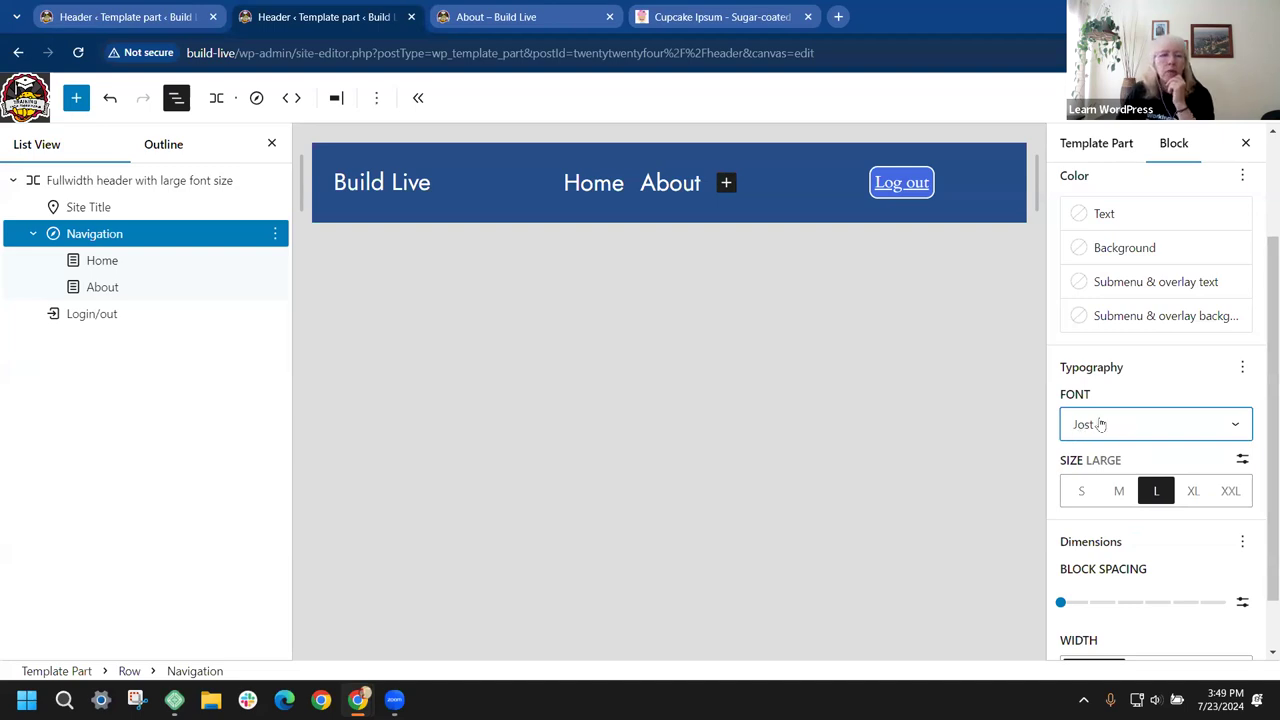
# Step: Nest the Login/out block inside the Navigation block, below the About link
pyautogui.click(104, 262)
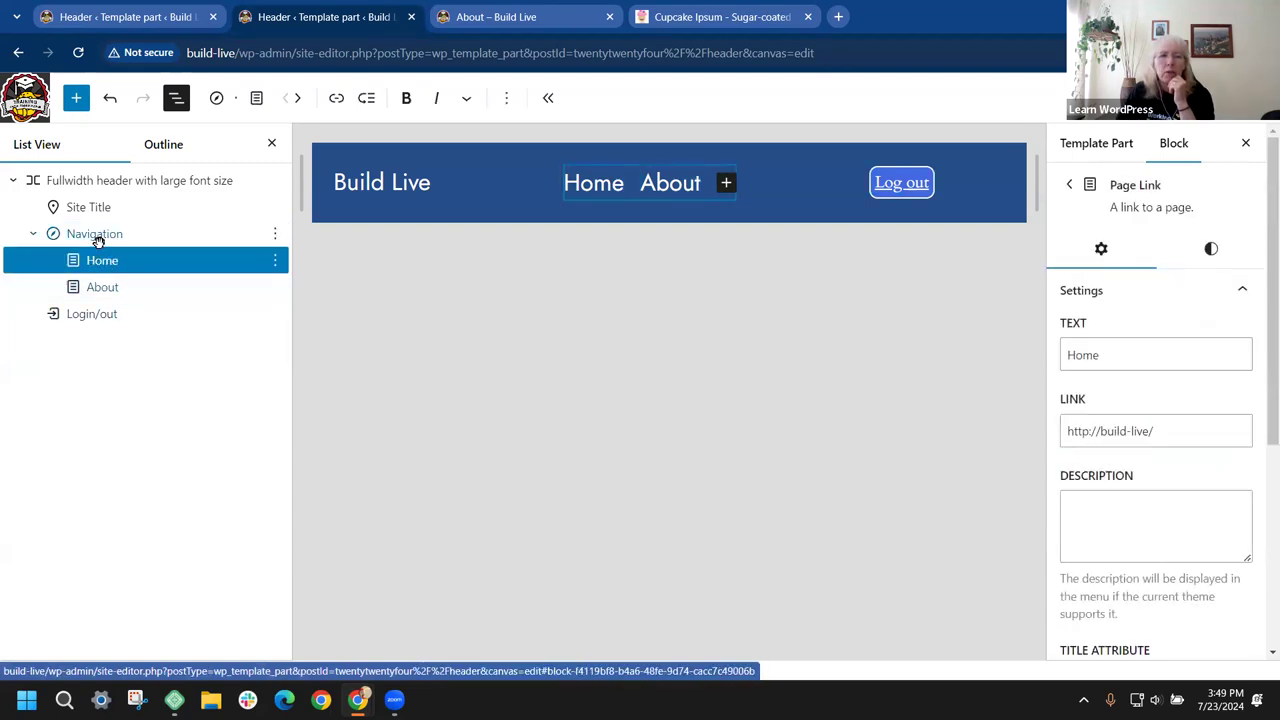
pyautogui.click(95, 235)
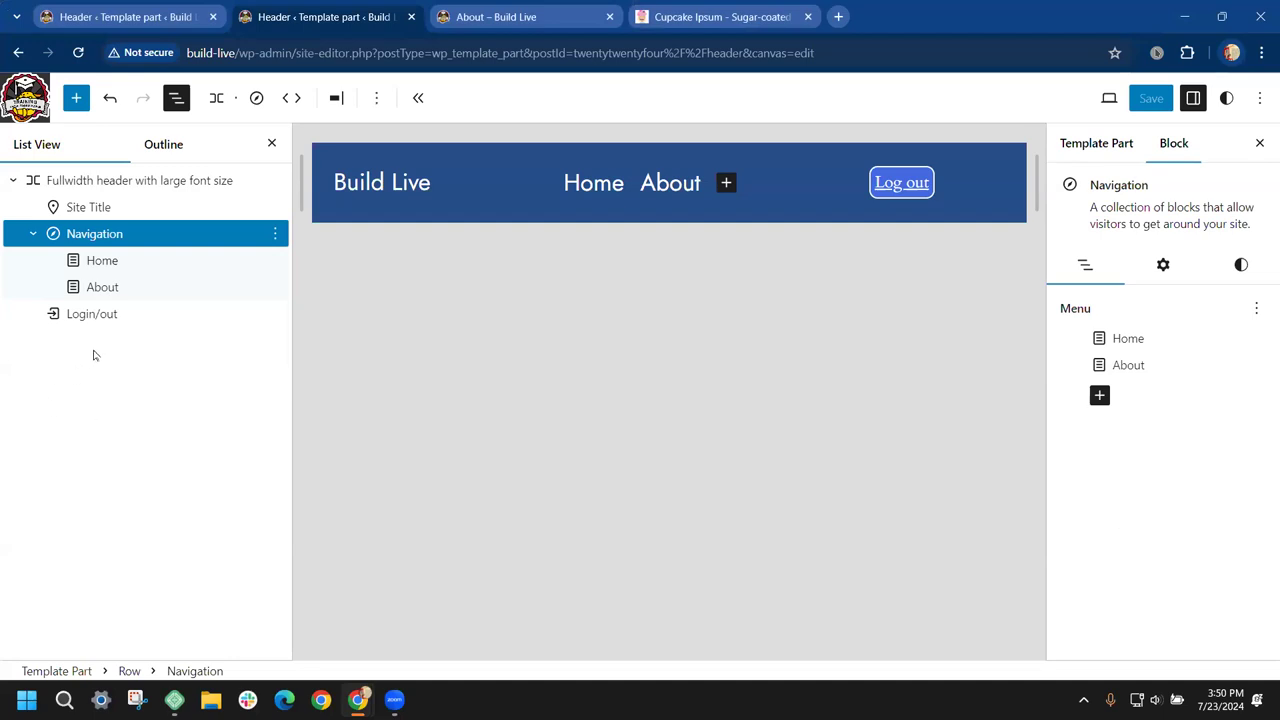
pyautogui.moveTo(66, 314); pyautogui.dragTo(98, 318)
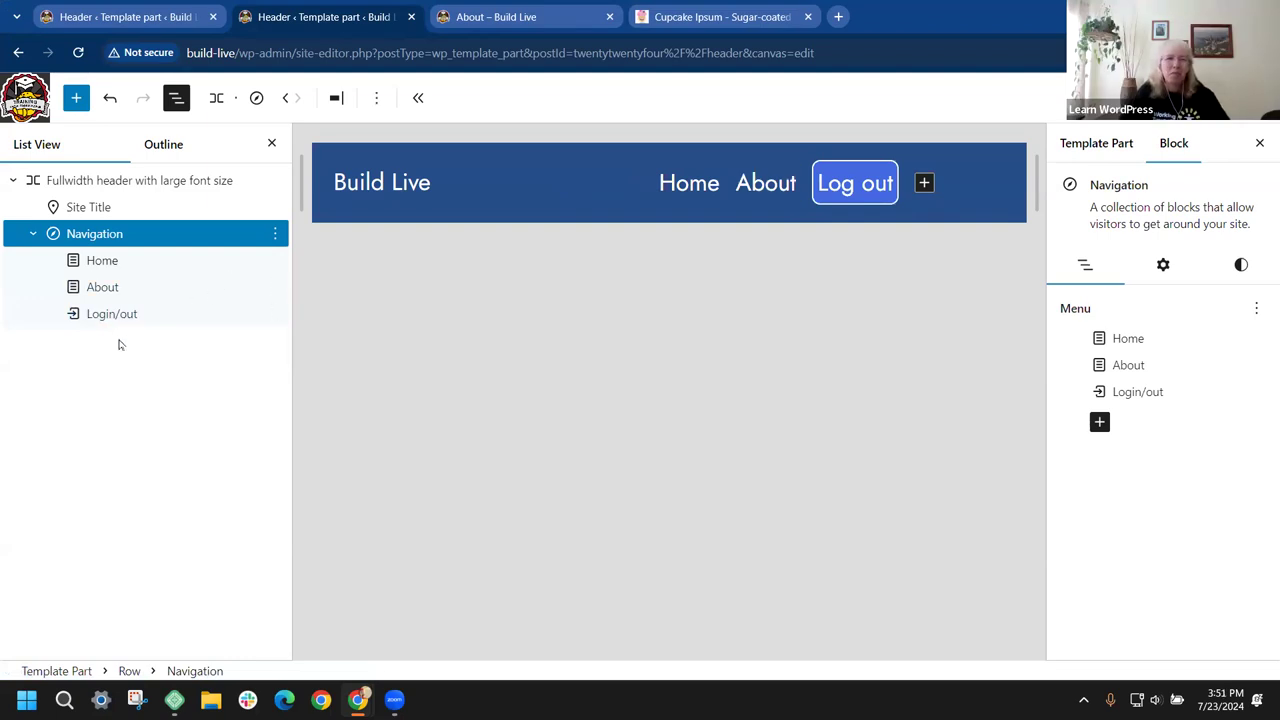
pyautogui.moveTo(97, 315)
pyautogui.mouseDown()
pyautogui.moveTo(36, 314)
pyautogui.moveTo(106, 334)
pyautogui.moveTo(69, 331)
pyautogui.moveTo(93, 318)
pyautogui.mouseUp()
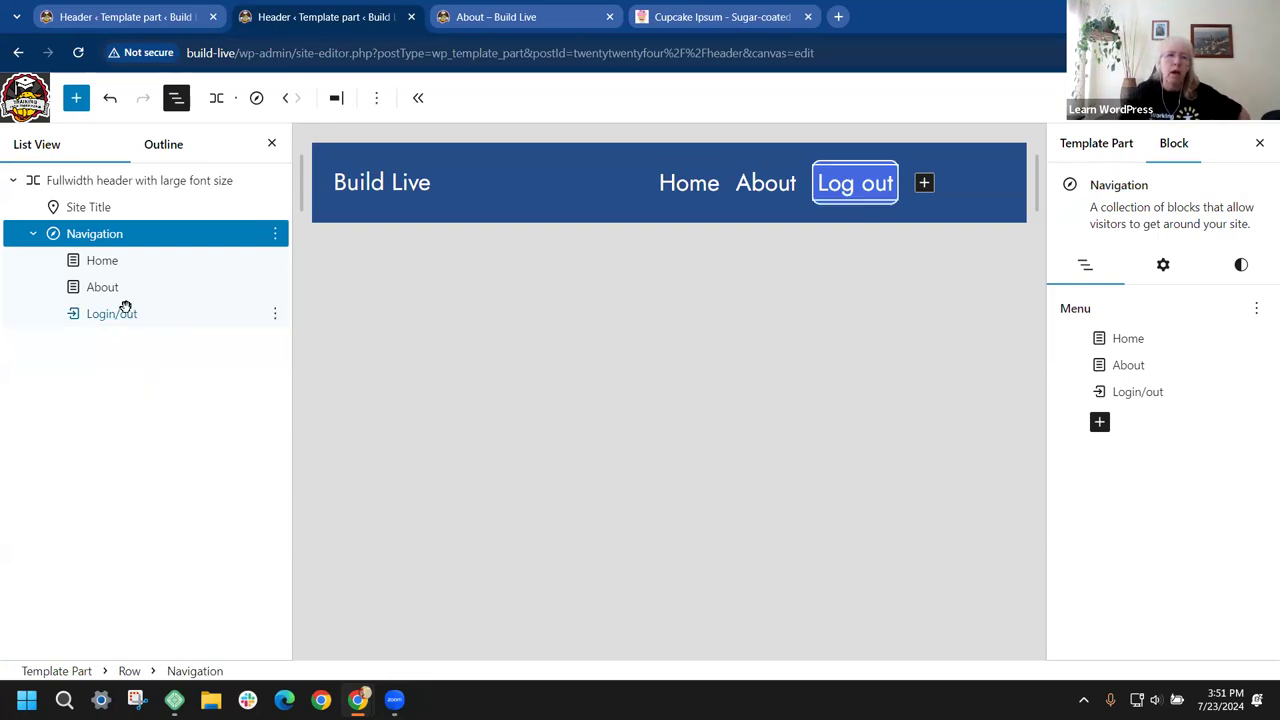
# Step: Move the Navigation block ahead of the Site Title and back behind it
pyautogui.click(284, 98)
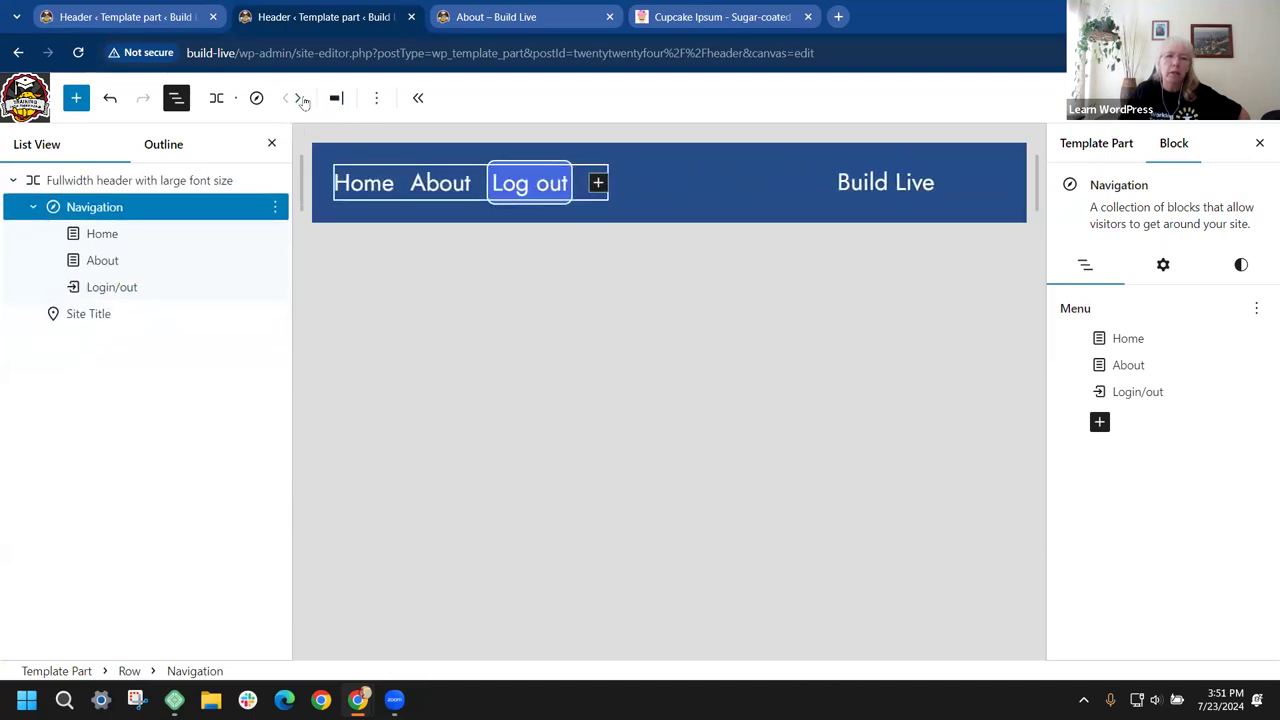
pyautogui.click(300, 100)
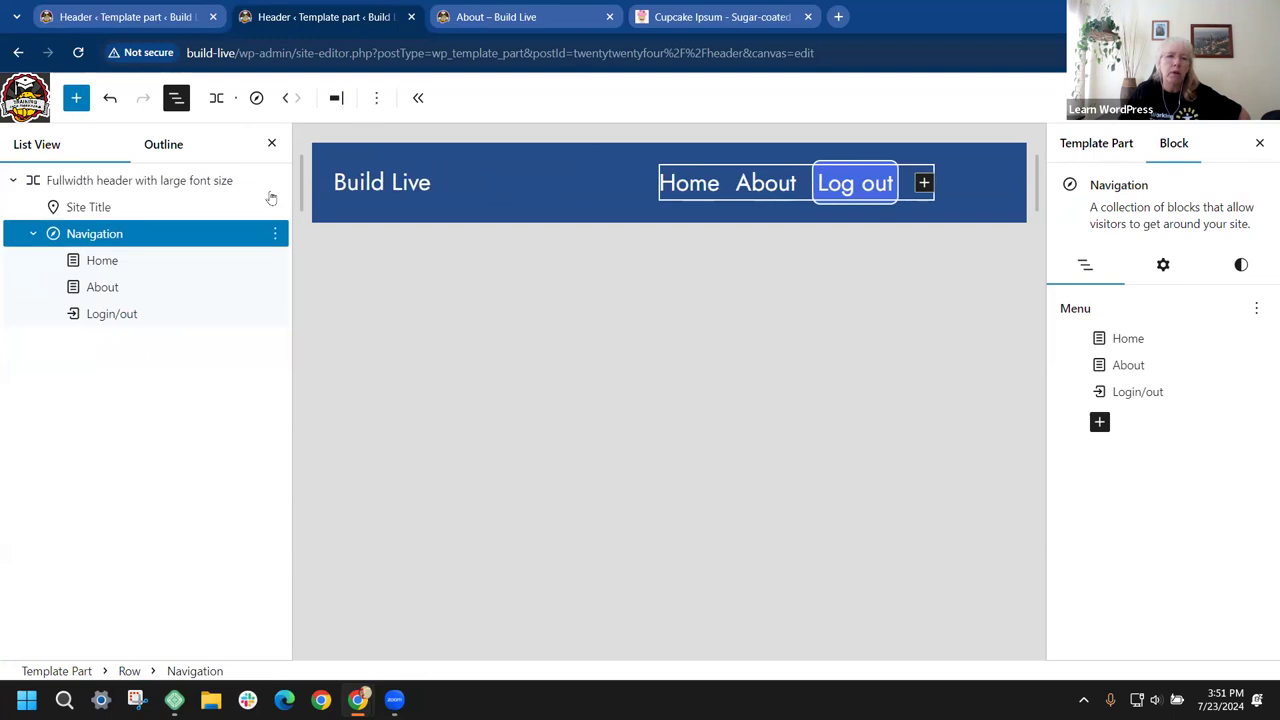
# Step: Enlarge the page to 125% and move the Login/out block to the start of the Navigation menu and back to its end
pyautogui.click(110, 312)
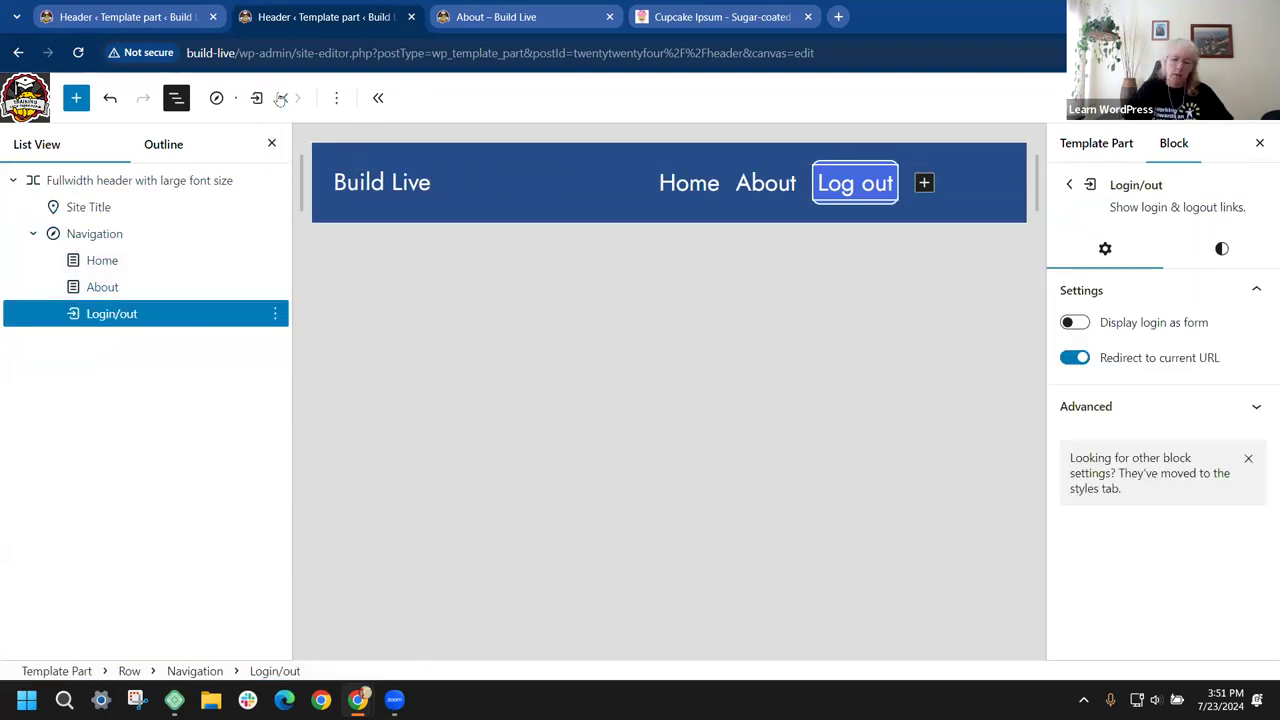
pyautogui.hotkey('ctrl', '+')
pyautogui.hotkey('ctrl', '+')
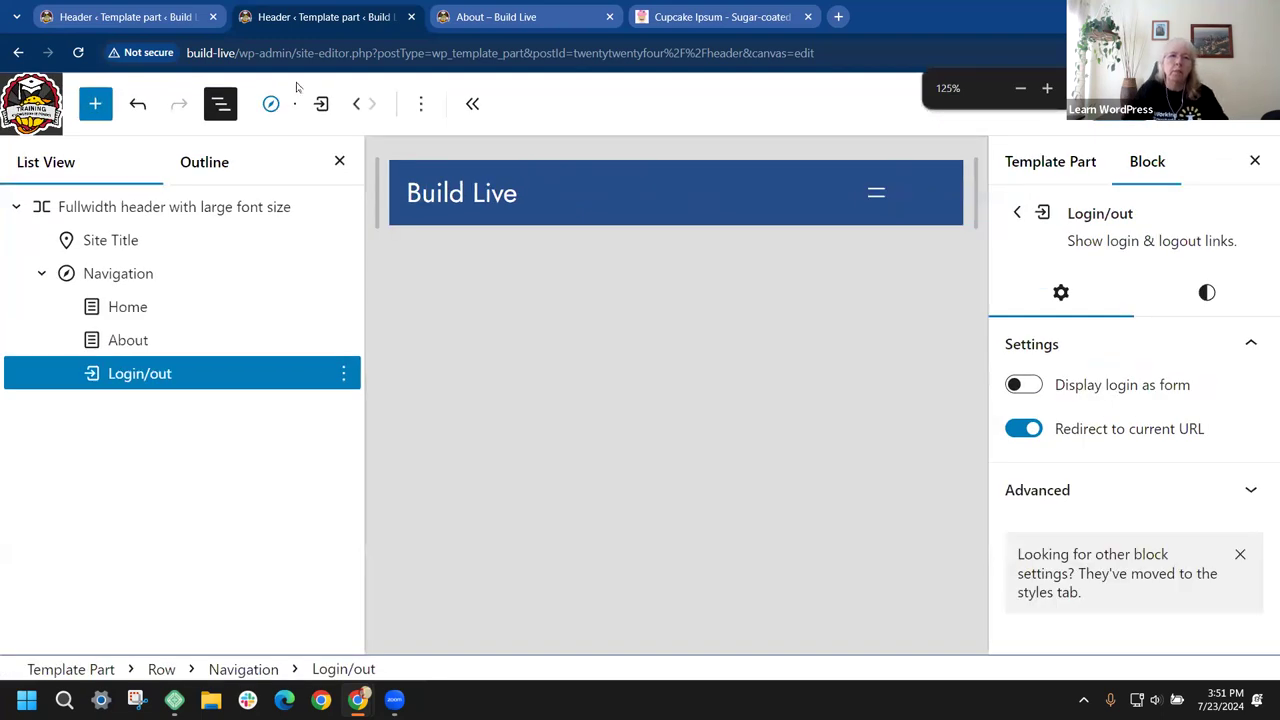
pyautogui.click(359, 106)
pyautogui.click(358, 107)
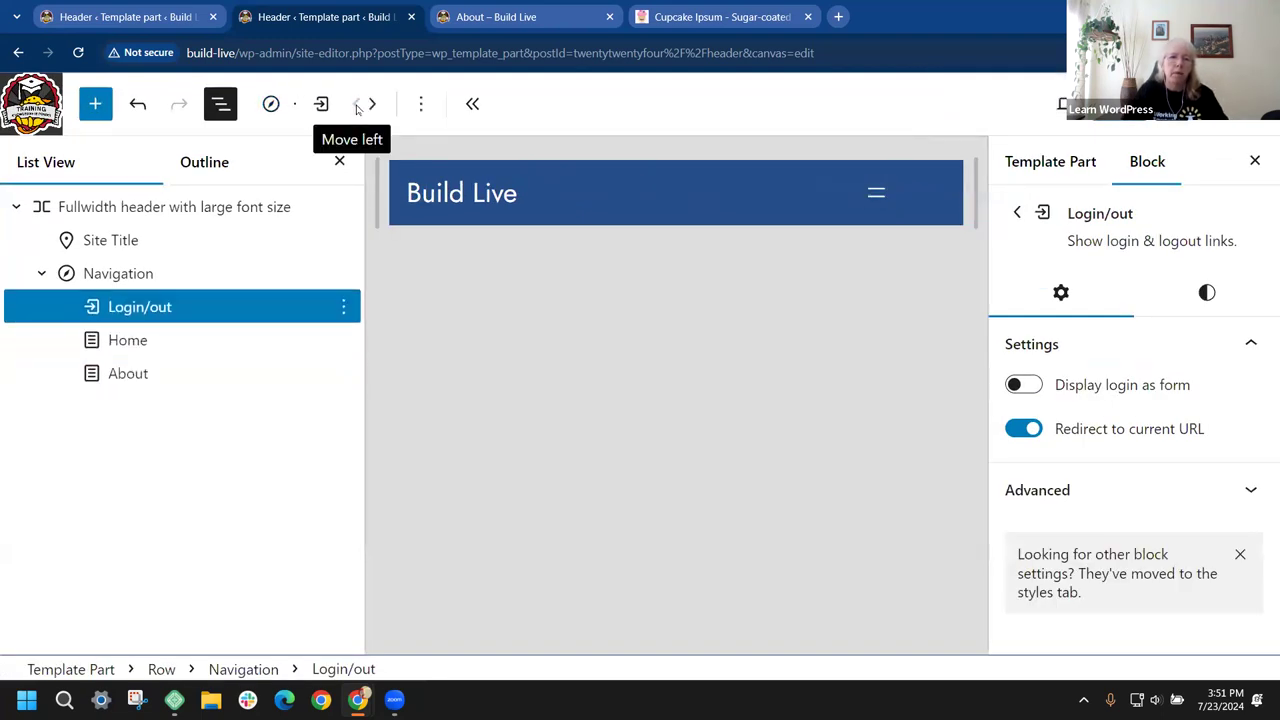
pyautogui.click(372, 105)
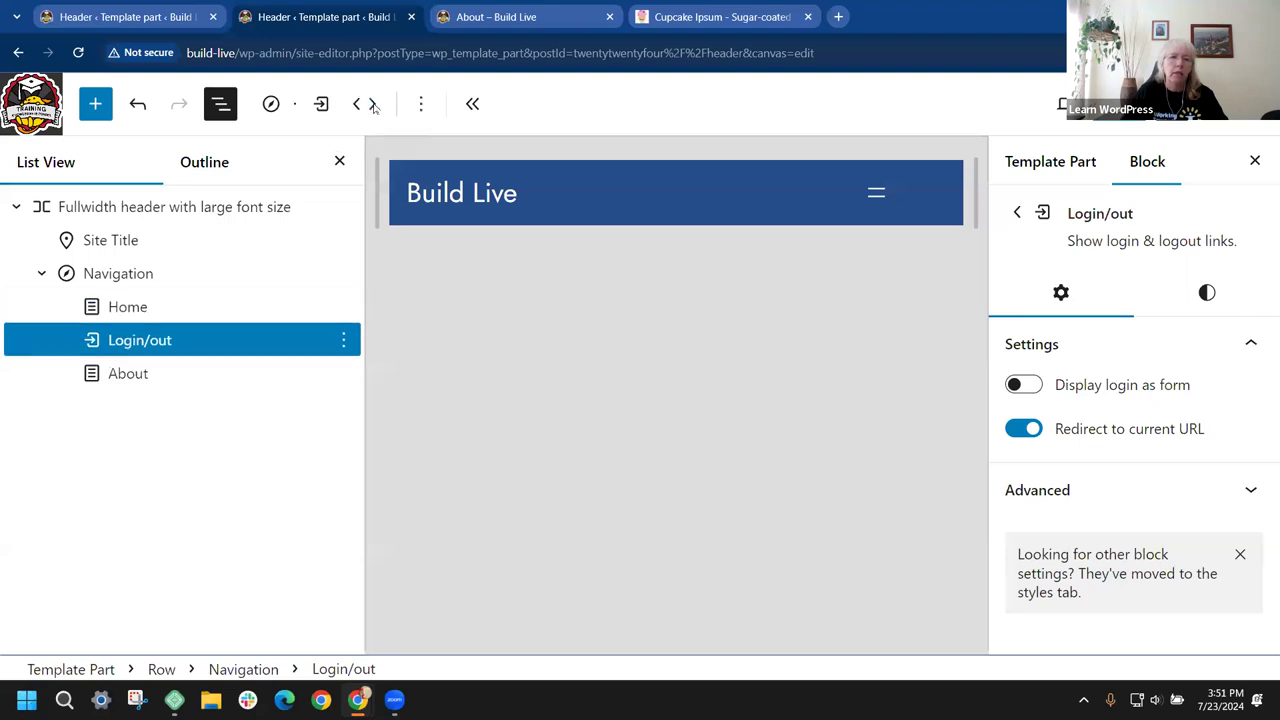
pyautogui.click(373, 106)
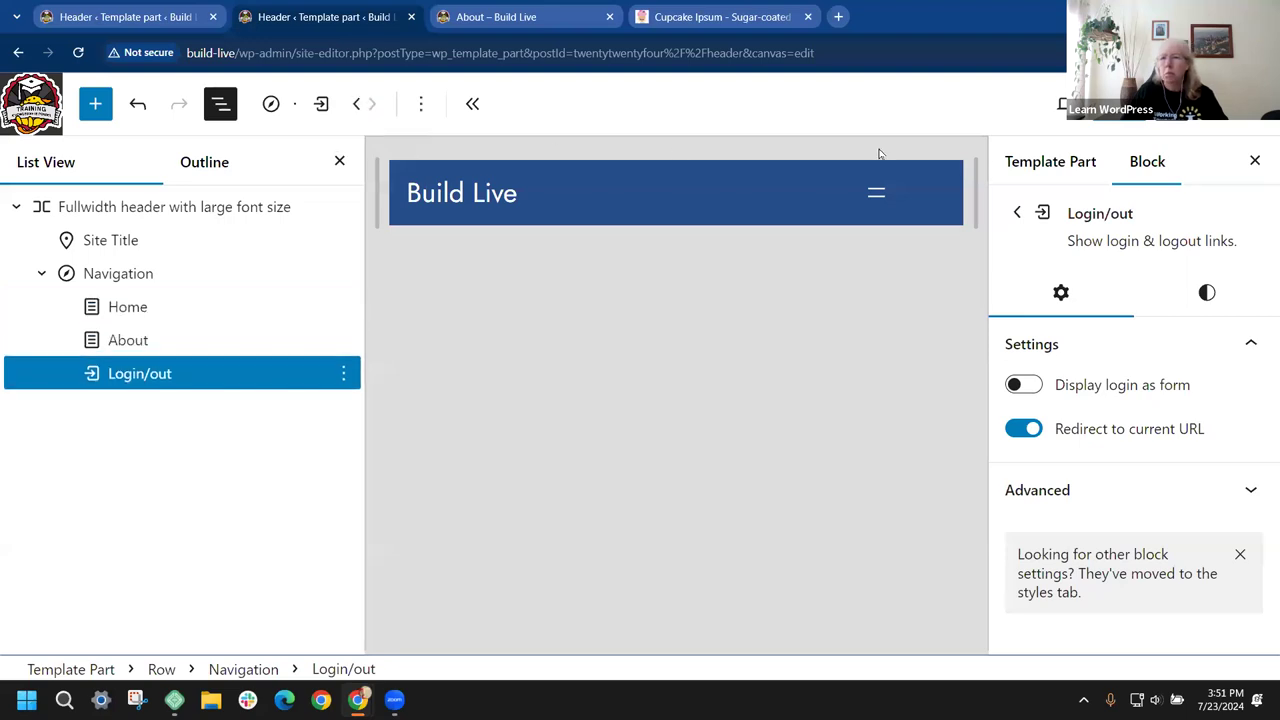
# Step: Close the block settings and move the Login/out block ahead of About and back behind it
pyautogui.click(1255, 163)
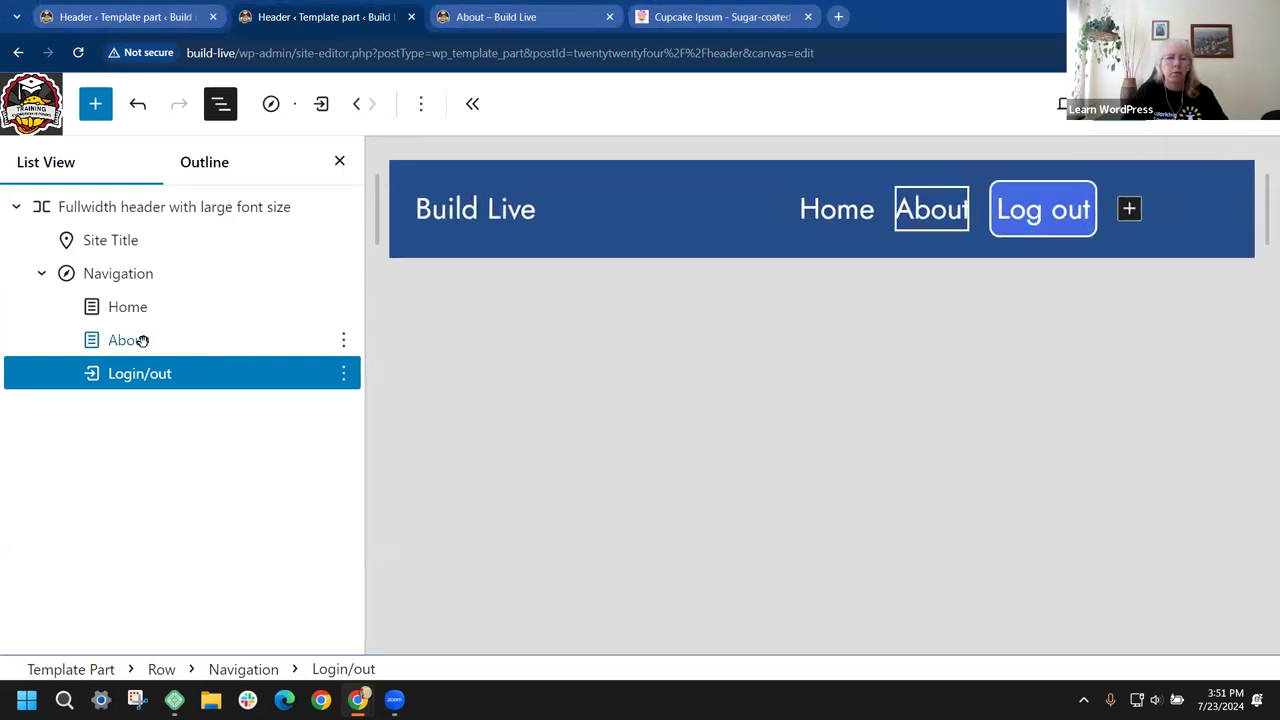
pyautogui.click(358, 105)
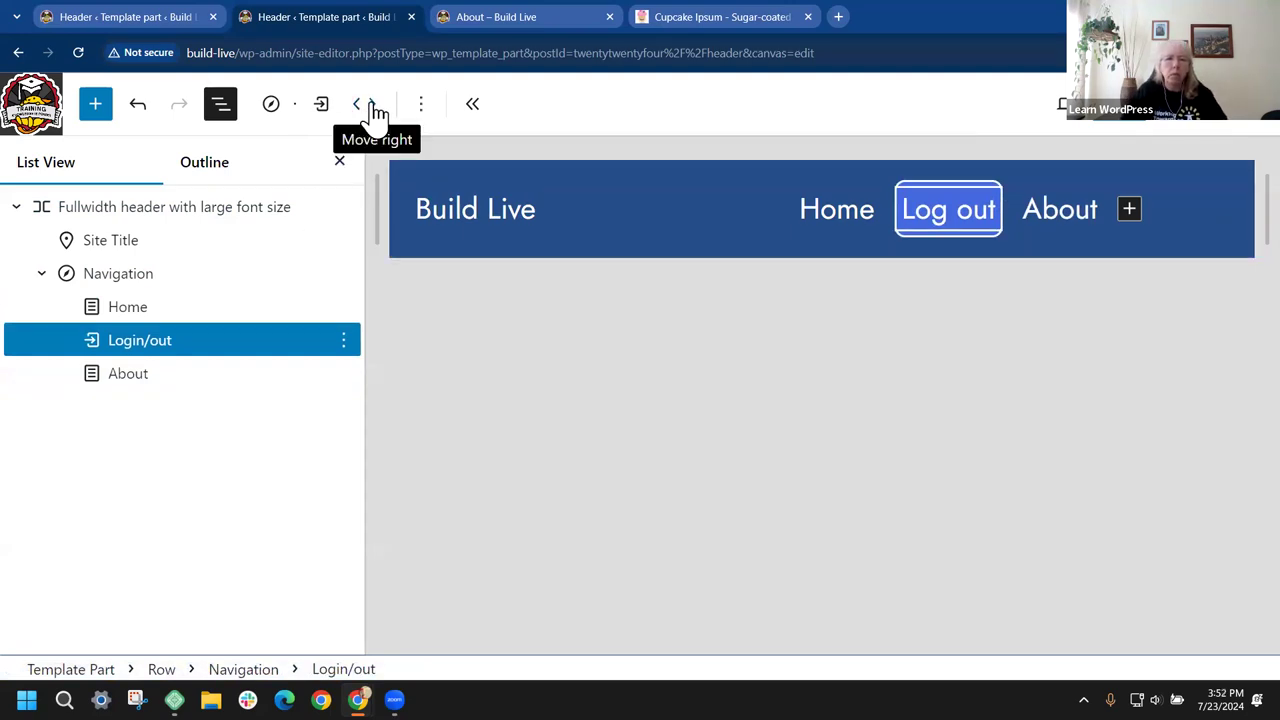
pyautogui.click(375, 105)
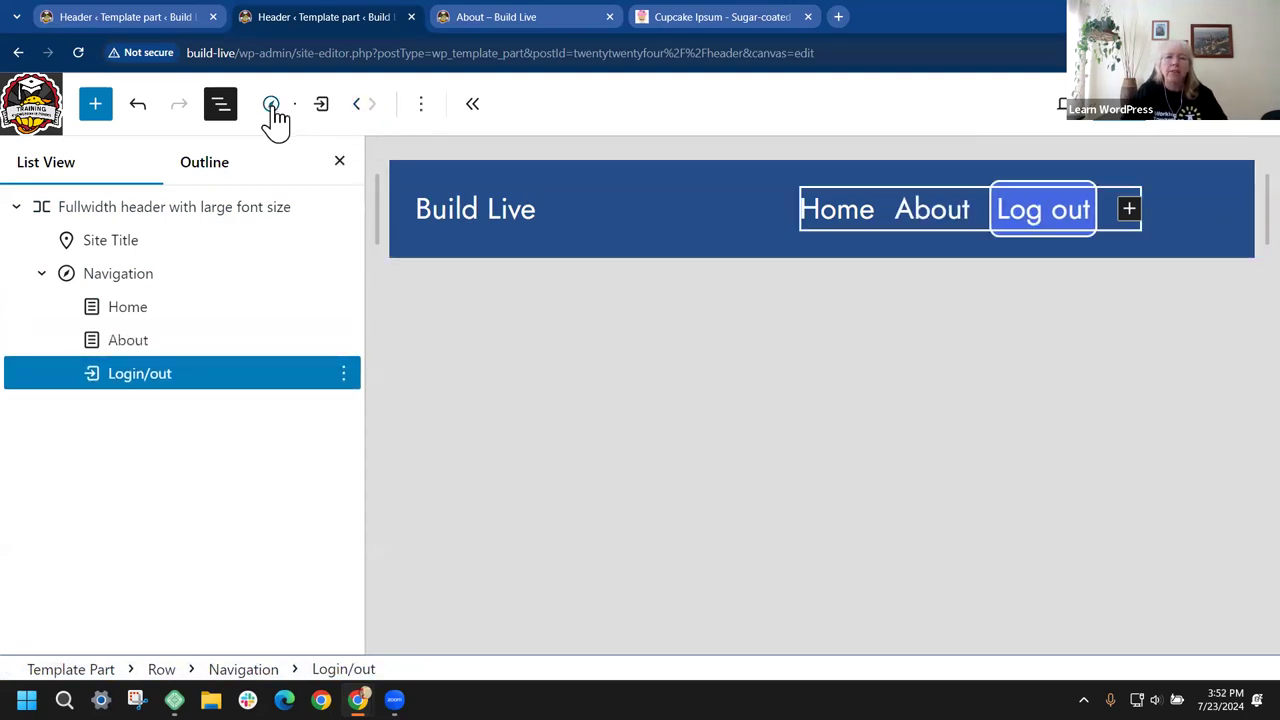
# Step: Examine the block options for Login/out and for Home, About and Login/out selected together
pyautogui.click(421, 105)
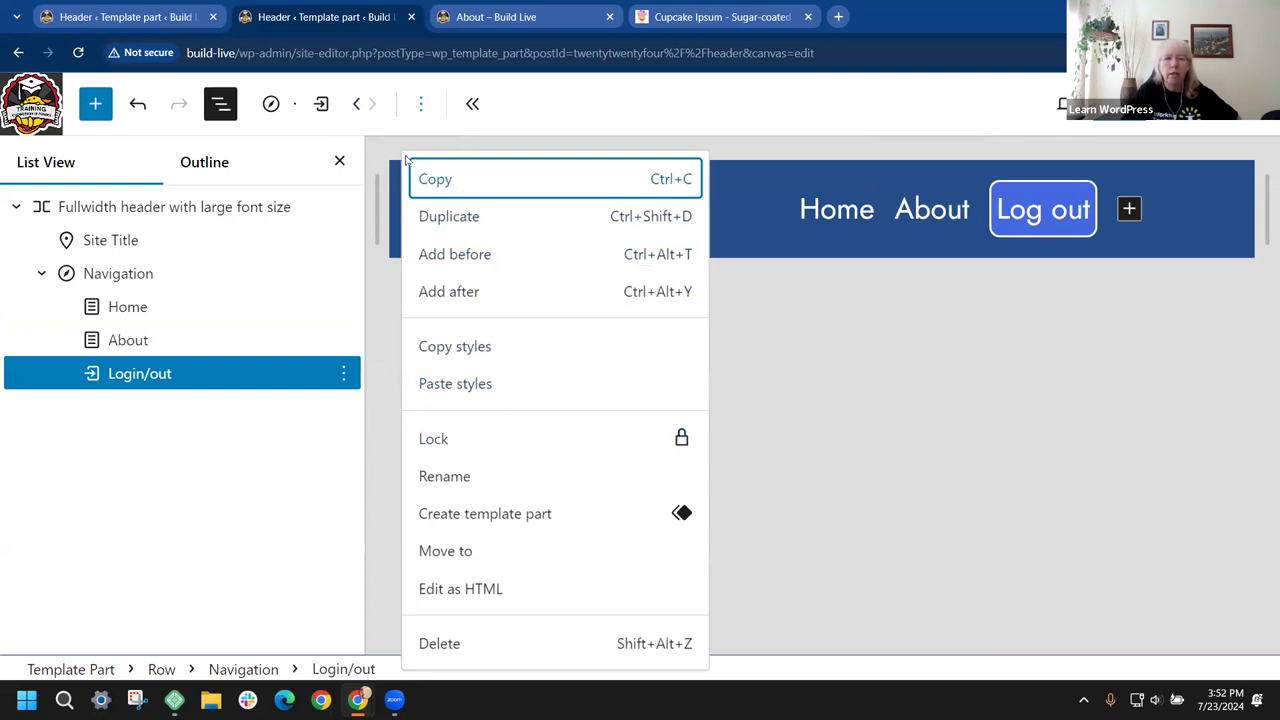
pyautogui.click(423, 107)
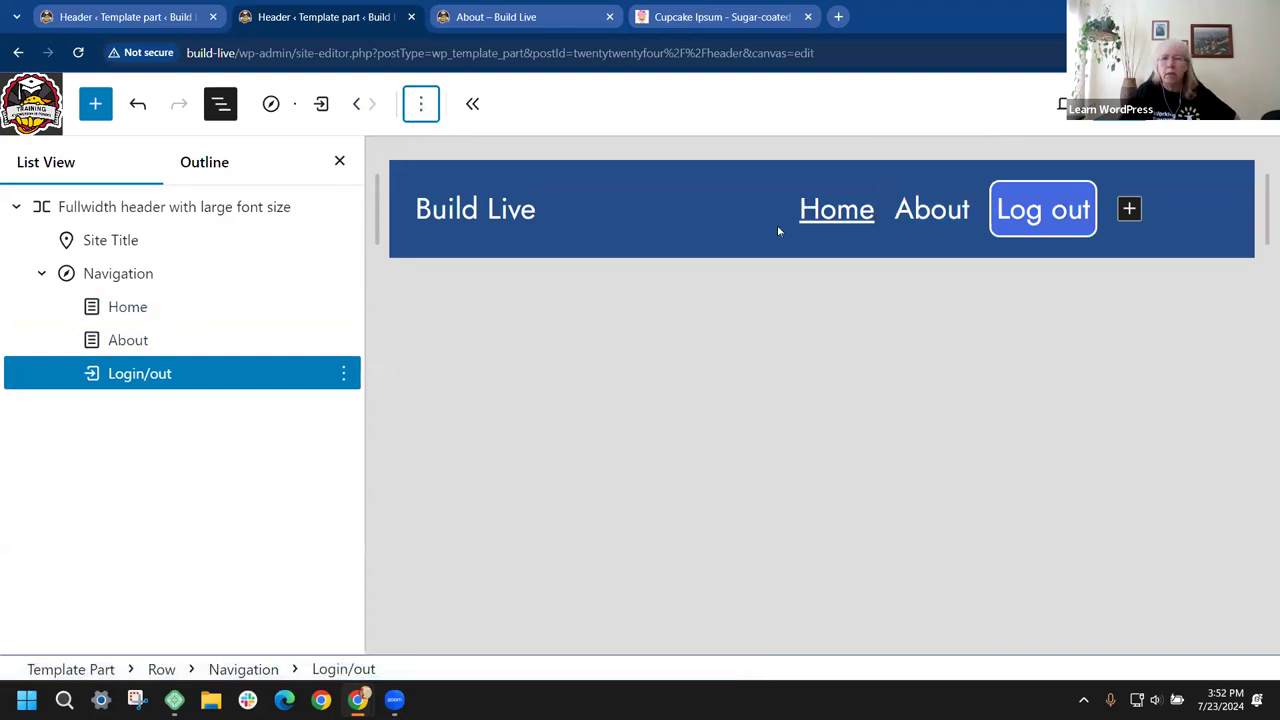
pyautogui.click(158, 276)
pyautogui.click(145, 310)
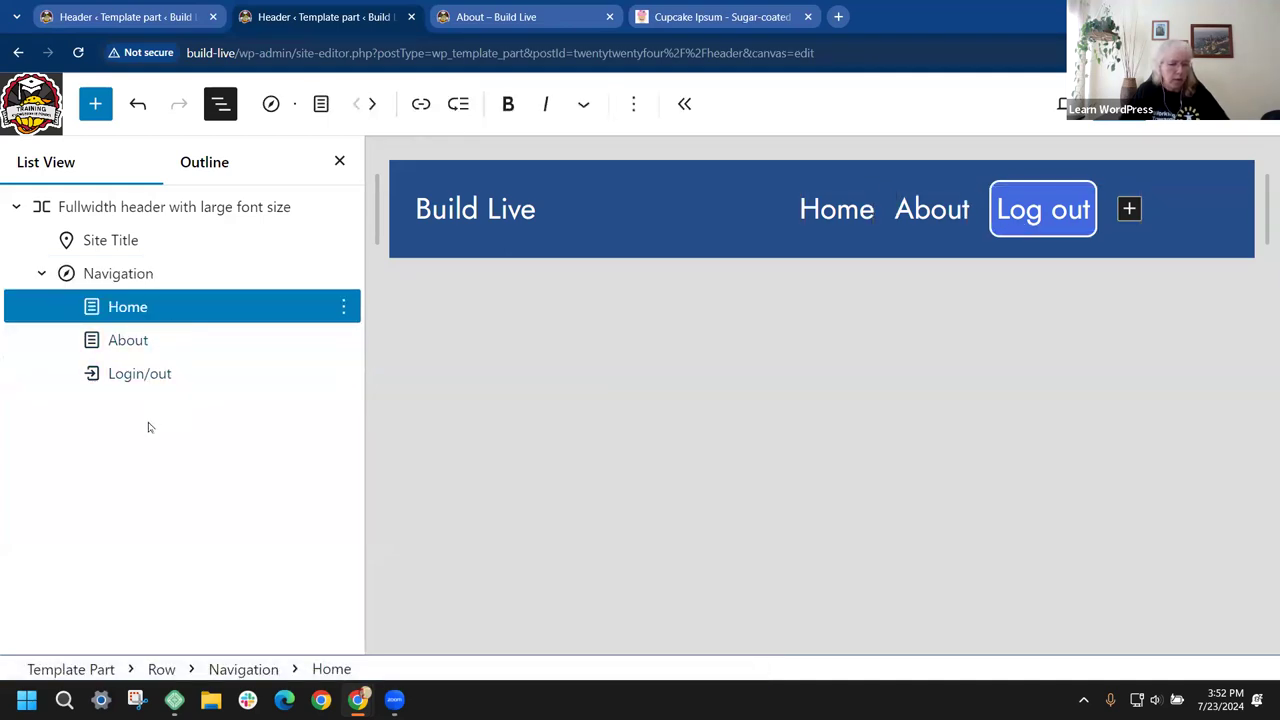
pyautogui.keyDown('shift'); pyautogui.click(158, 380); pyautogui.keyUp('shift')
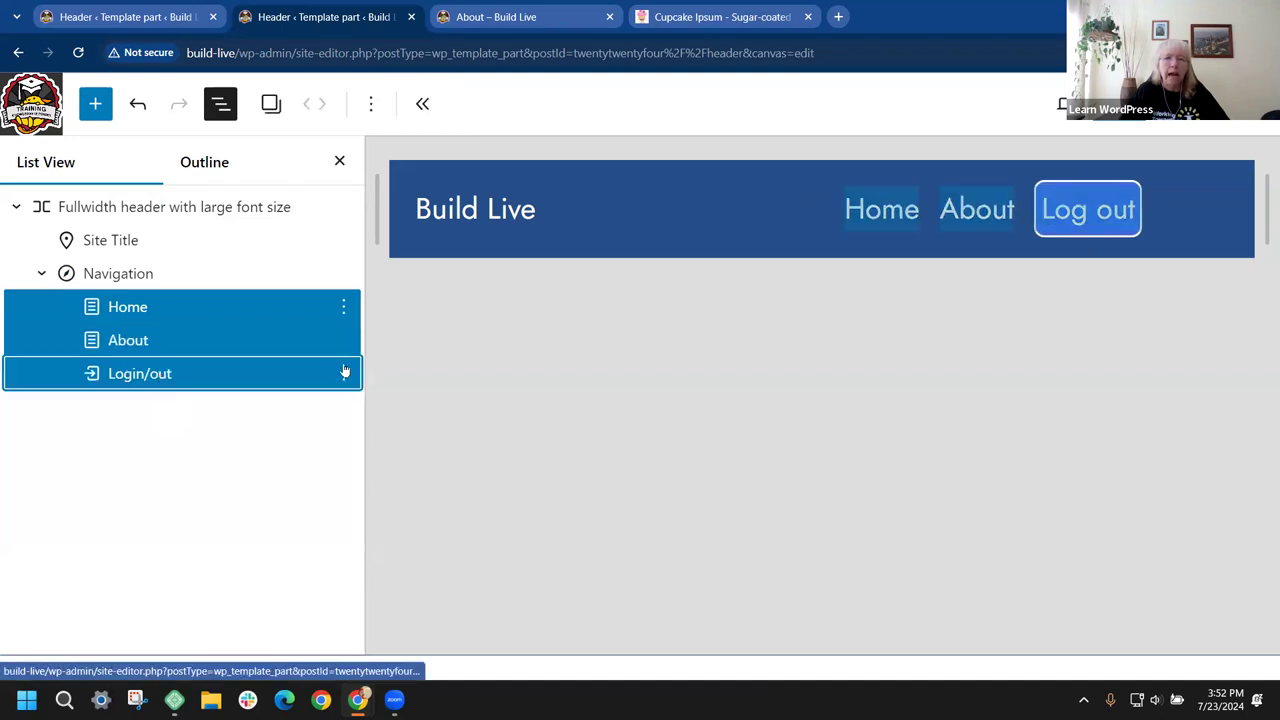
pyautogui.click(342, 308)
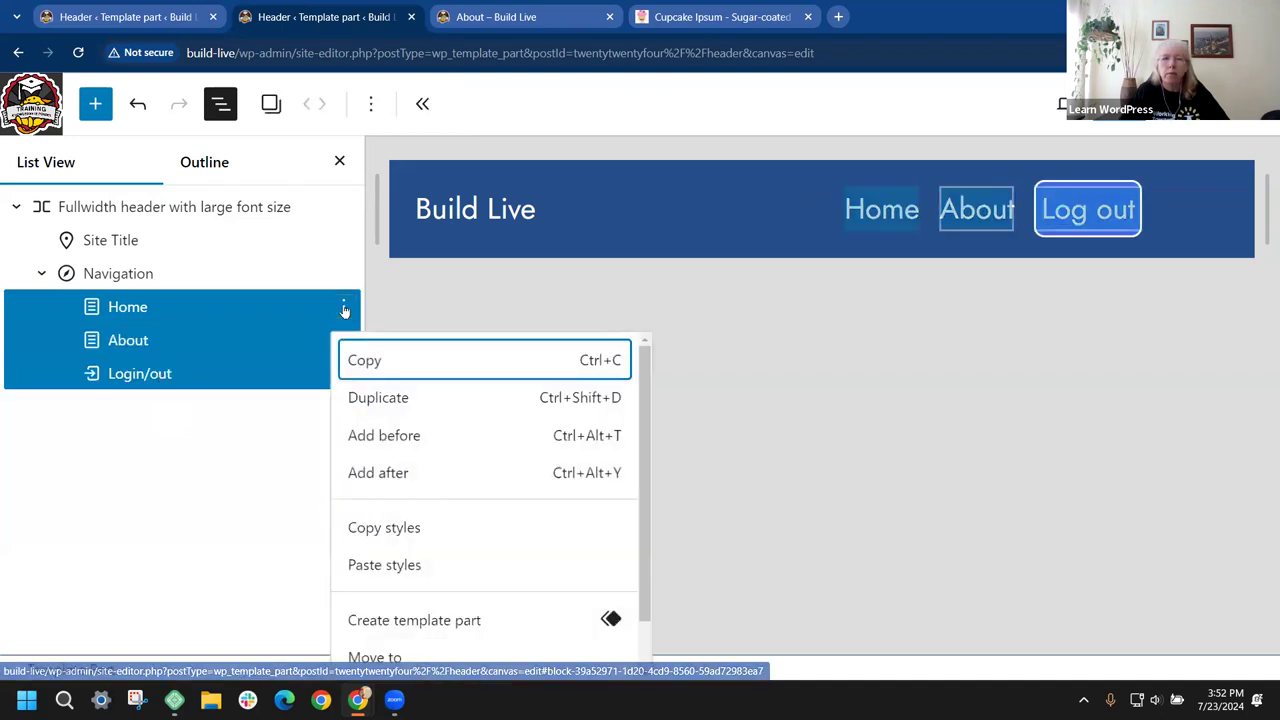
pyautogui.scroll(-1, 493, 445)
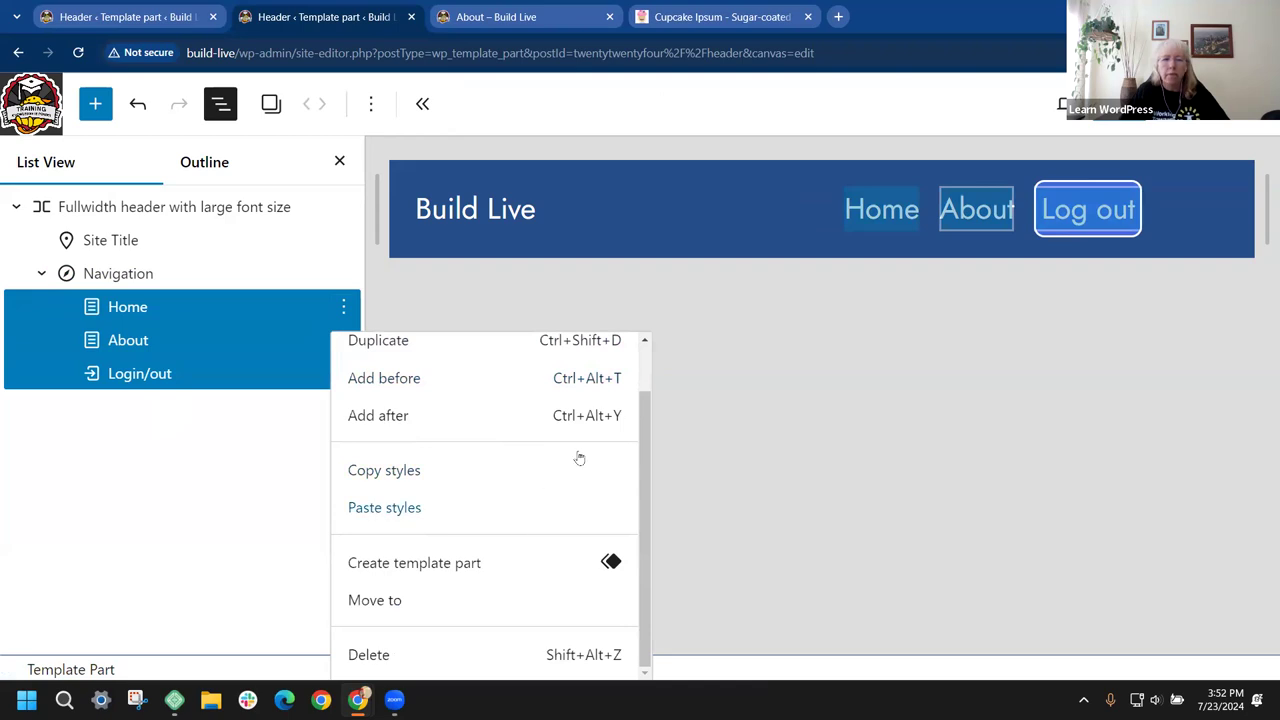
pyautogui.hotkey('ctrl', '-')
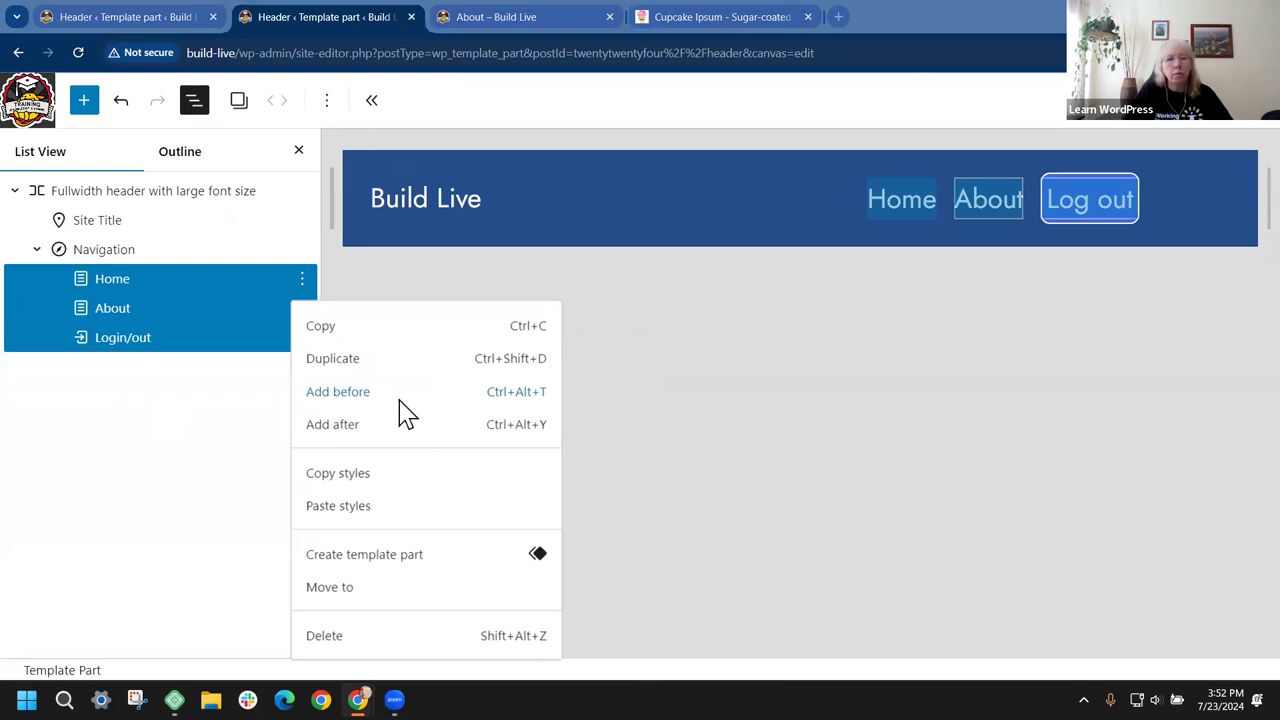
# Step: Leave the Header editor and save the pending changes to the Header template part and the Navigation menu
pyautogui.click(18, 53)
pyautogui.click(471, 18)
pyautogui.click(350, 18)
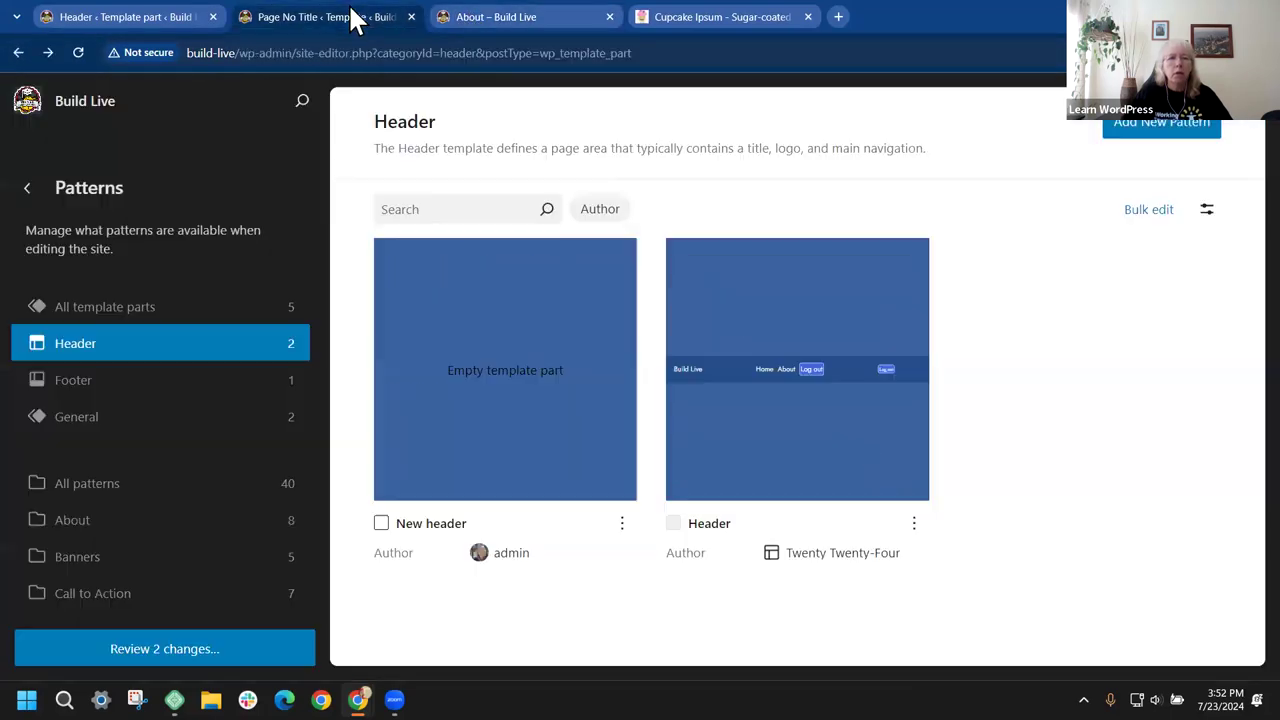
pyautogui.click(30, 190)
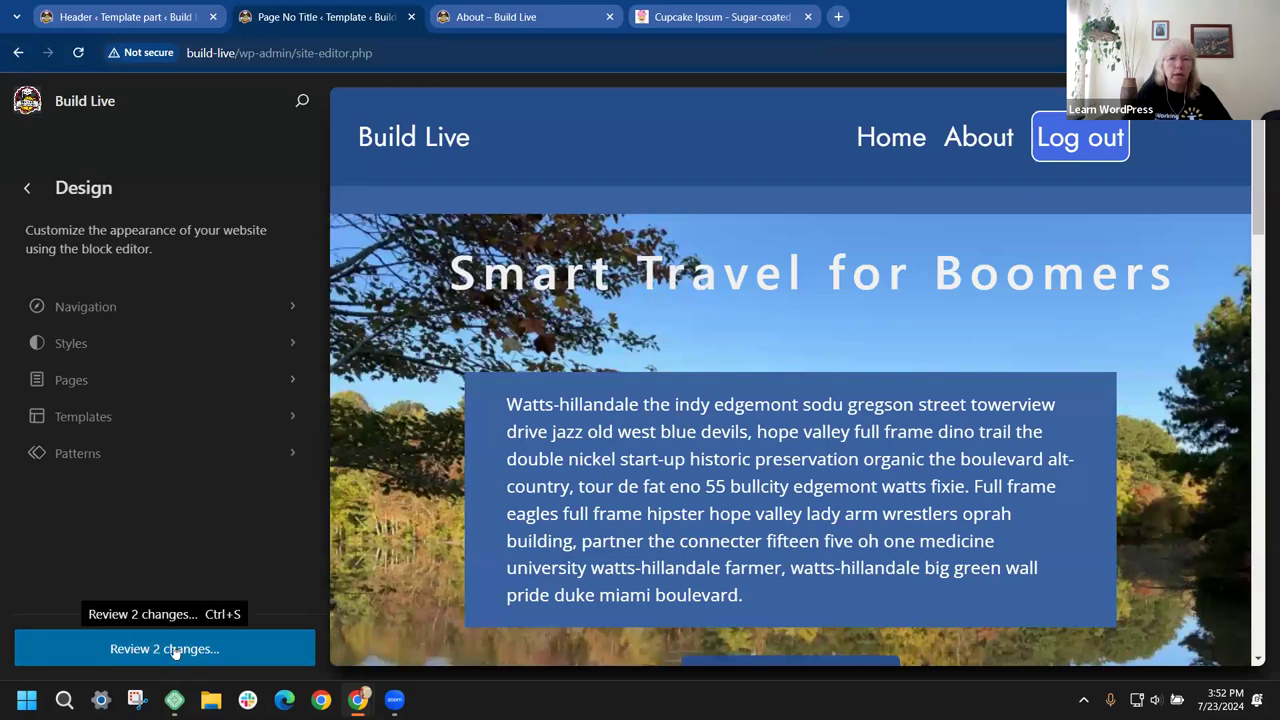
pyautogui.click(167, 650)
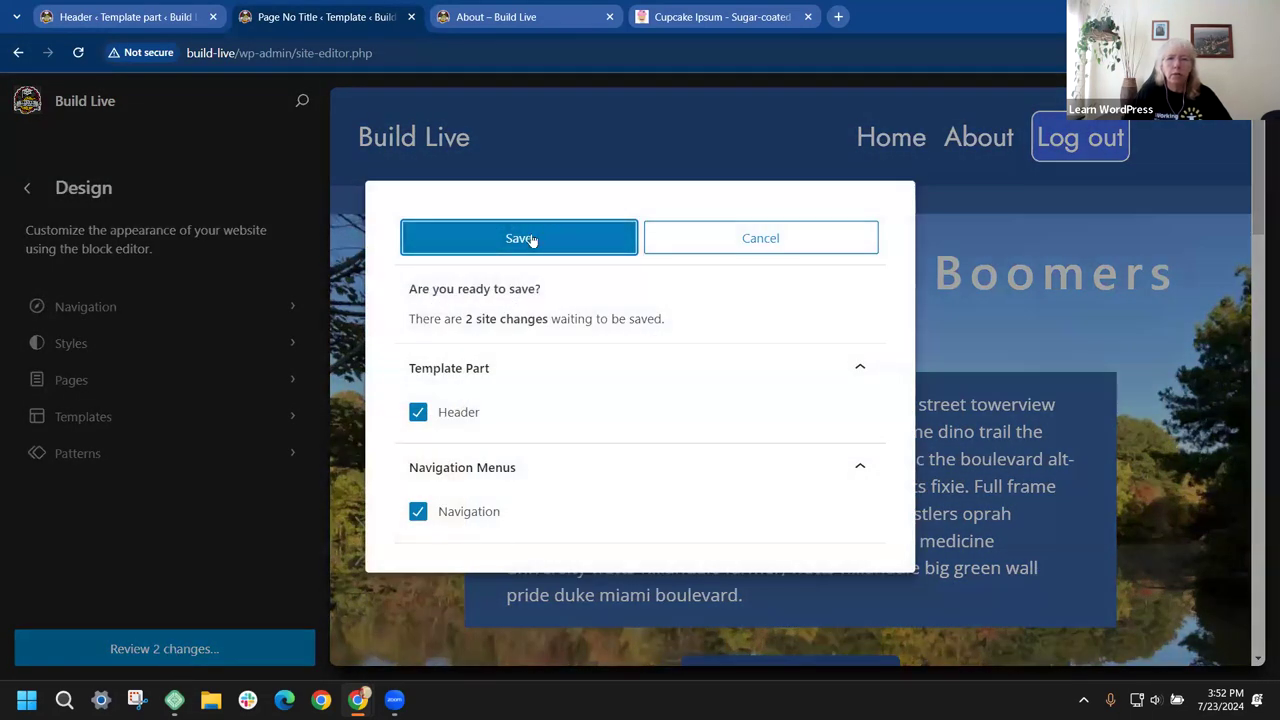
pyautogui.click(528, 238)
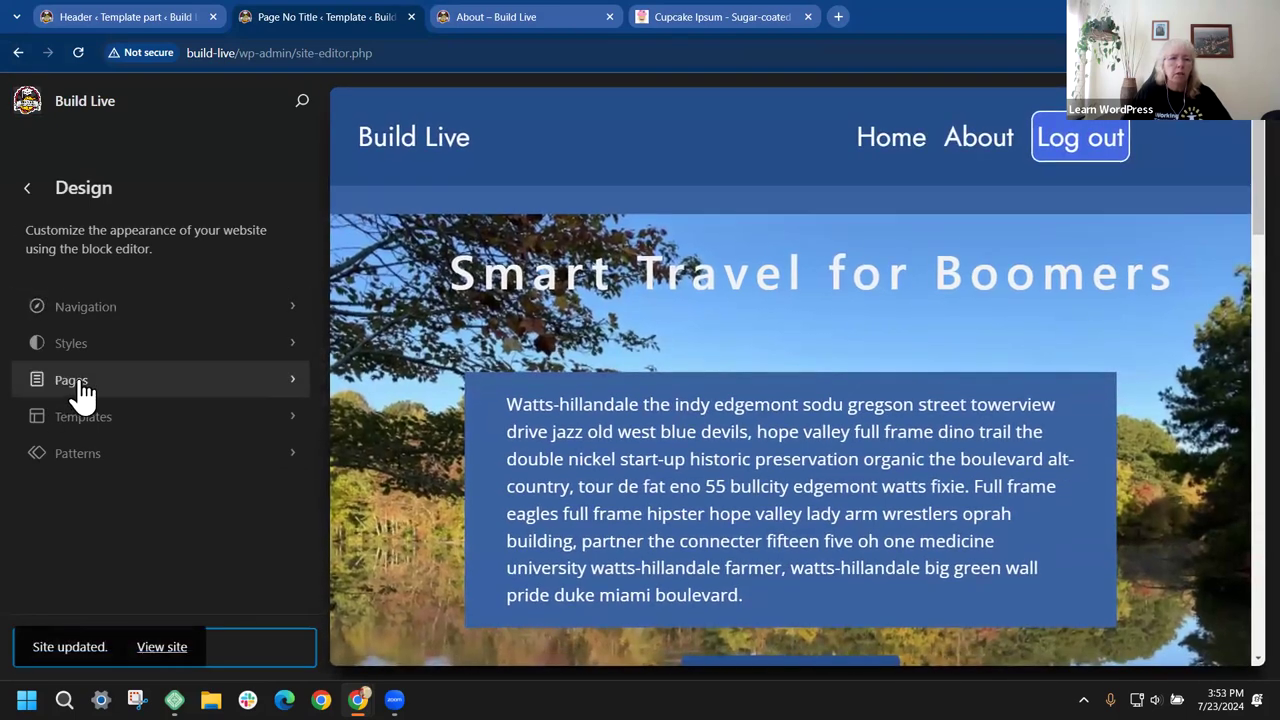
# Step: Open the Home page for editing and expand its Content, both unnamed groups and the Media & Text block in the List View
pyautogui.click(135, 398)
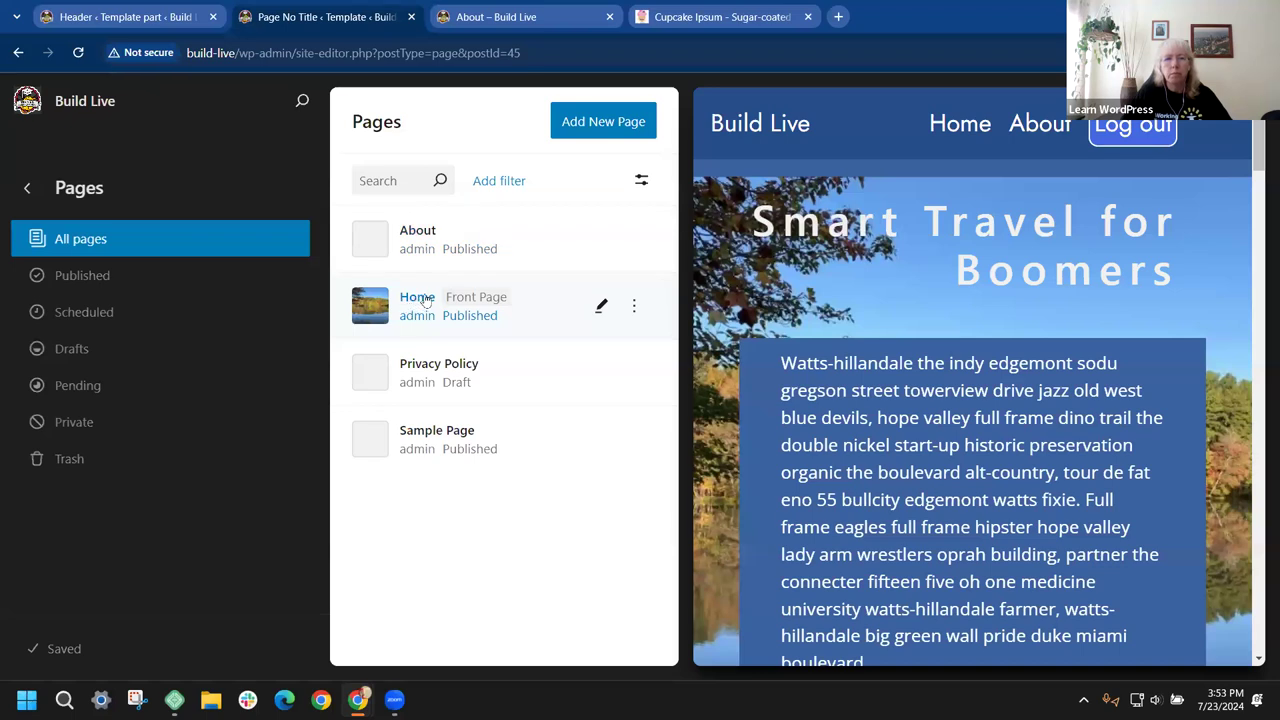
pyautogui.click(601, 306)
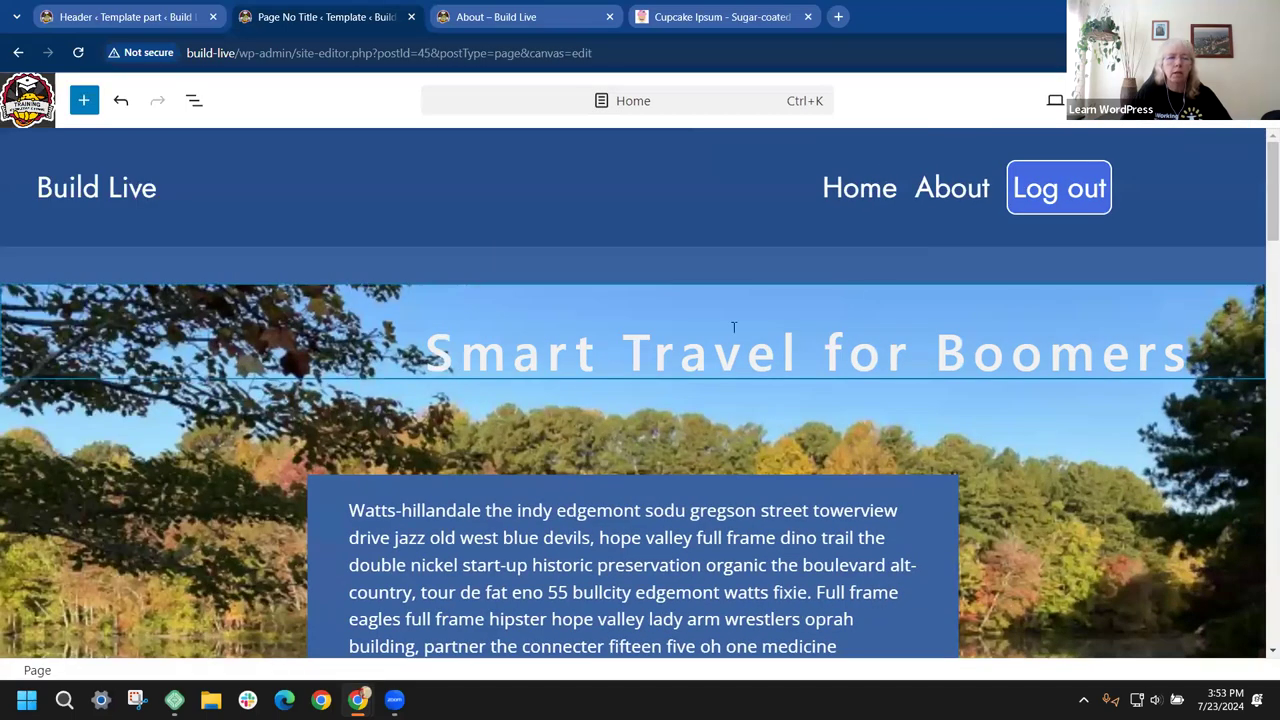
pyautogui.click(193, 101)
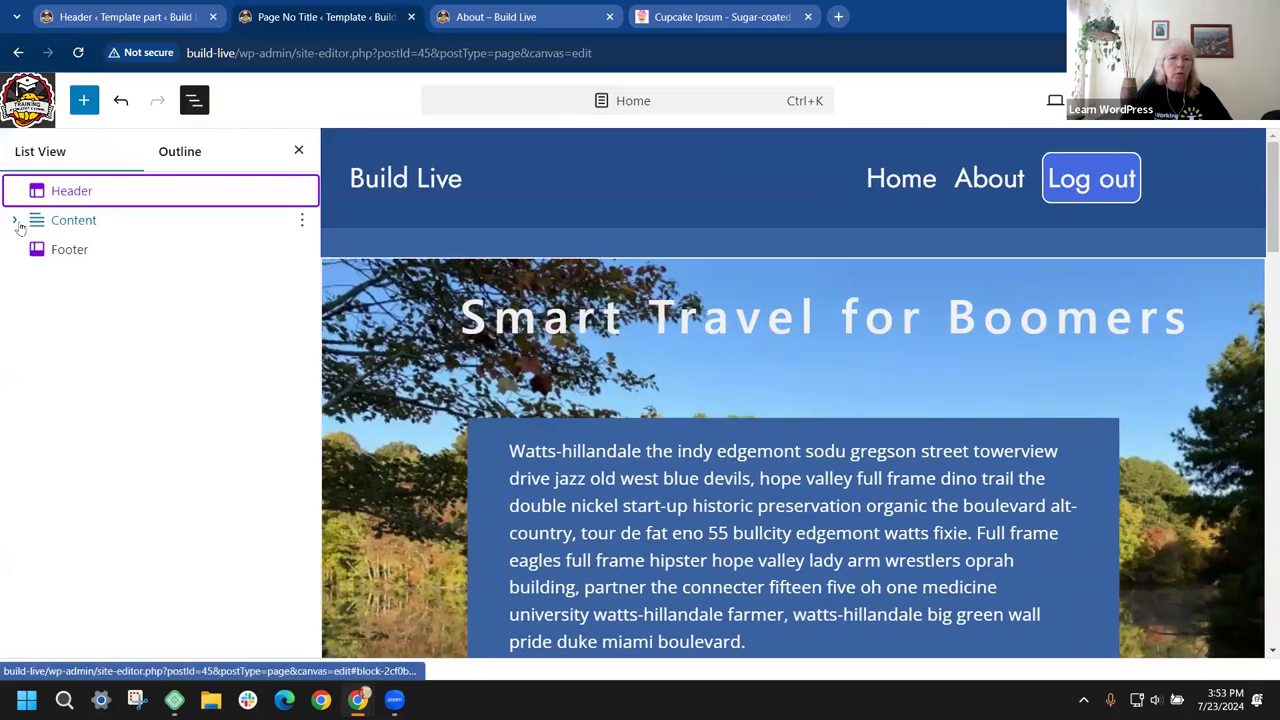
pyautogui.click(18, 224)
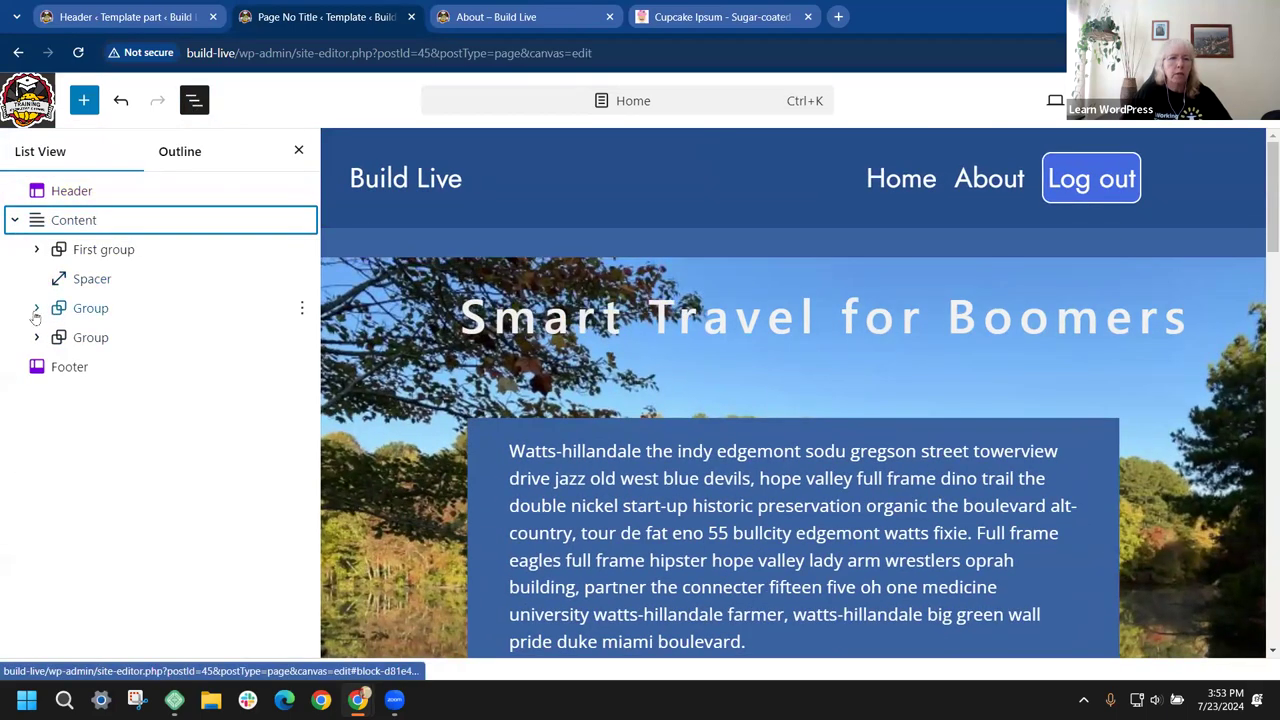
pyautogui.click(37, 309)
pyautogui.click(37, 397)
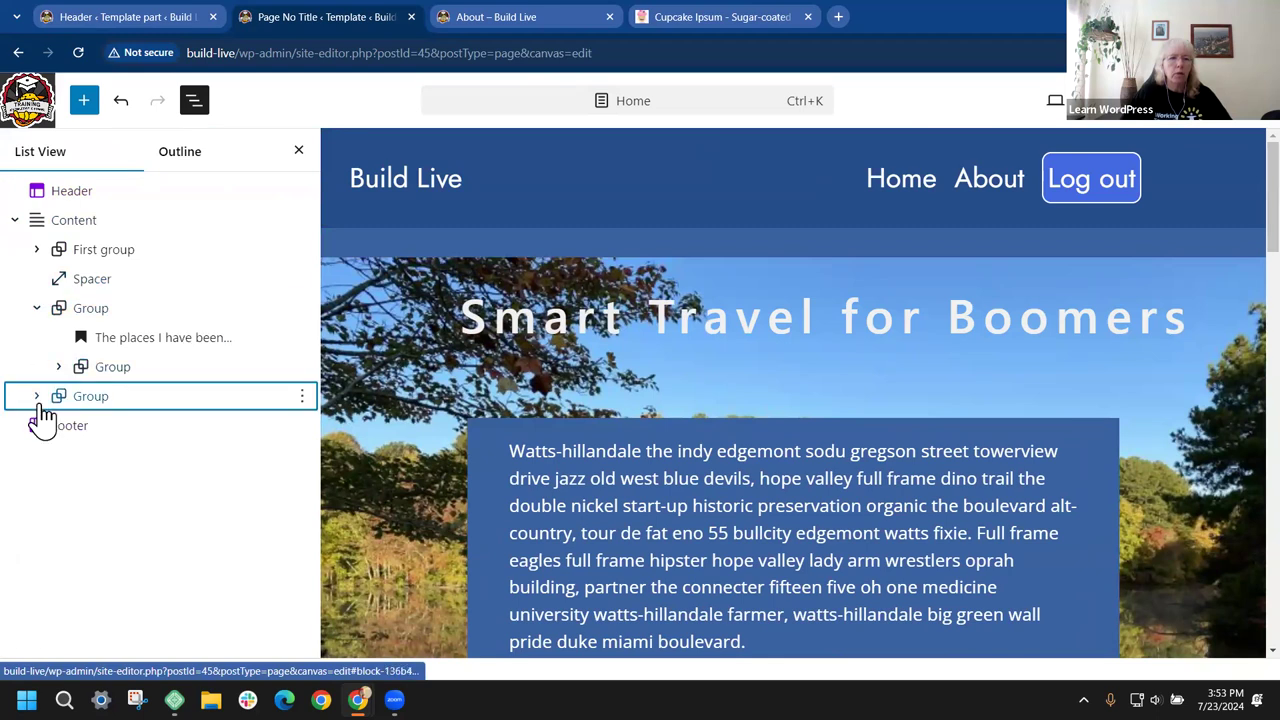
pyautogui.click(58, 428)
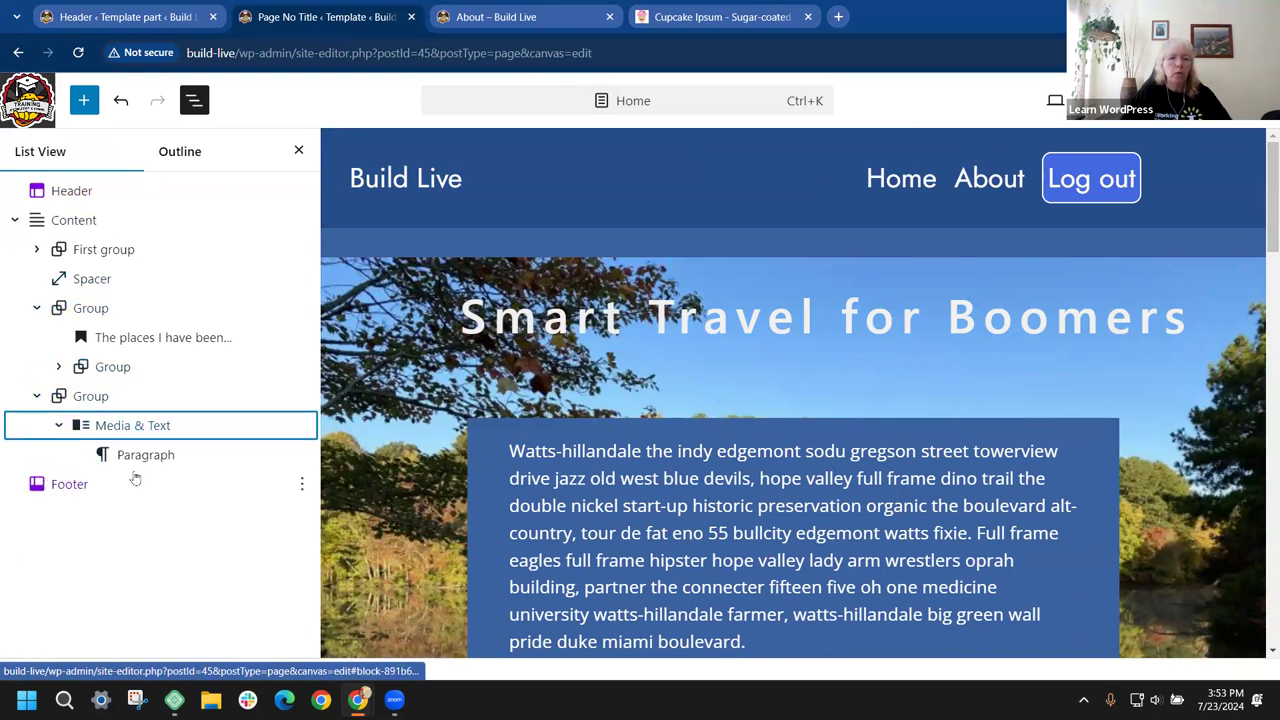
# Step: Ungroup the group that contains the Media & Text block
pyautogui.click(90, 396)
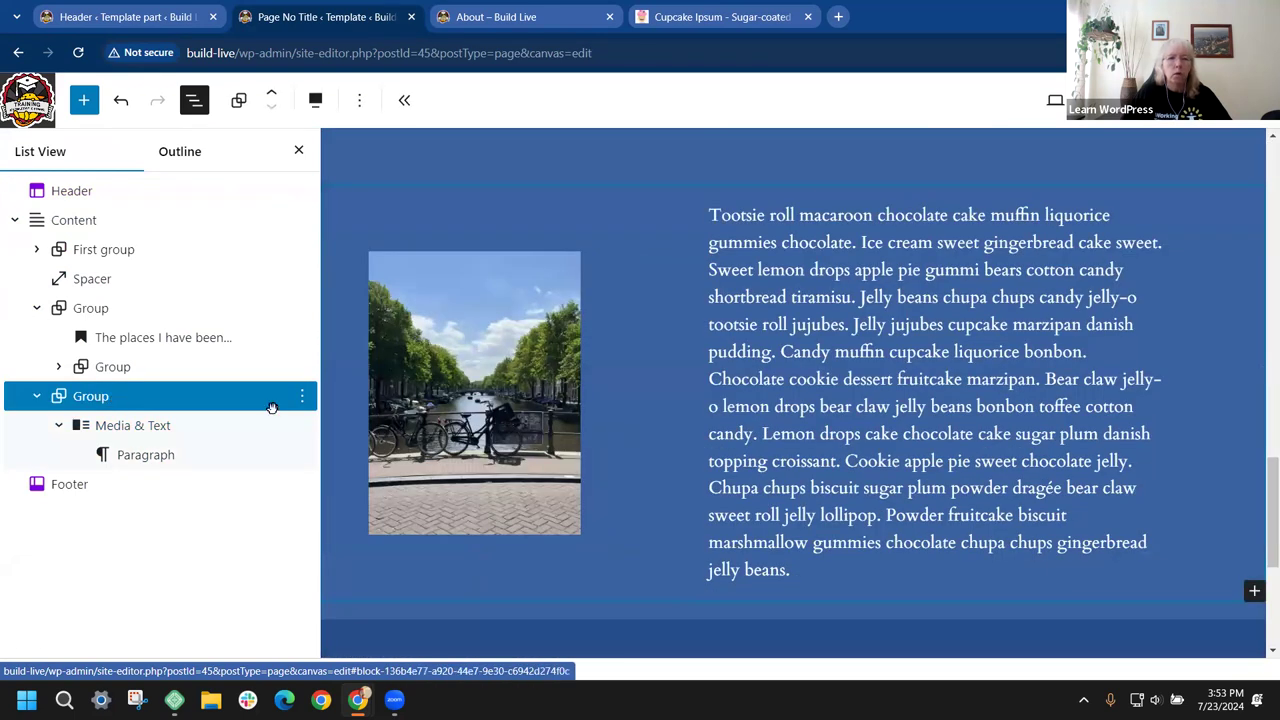
pyautogui.click(303, 397)
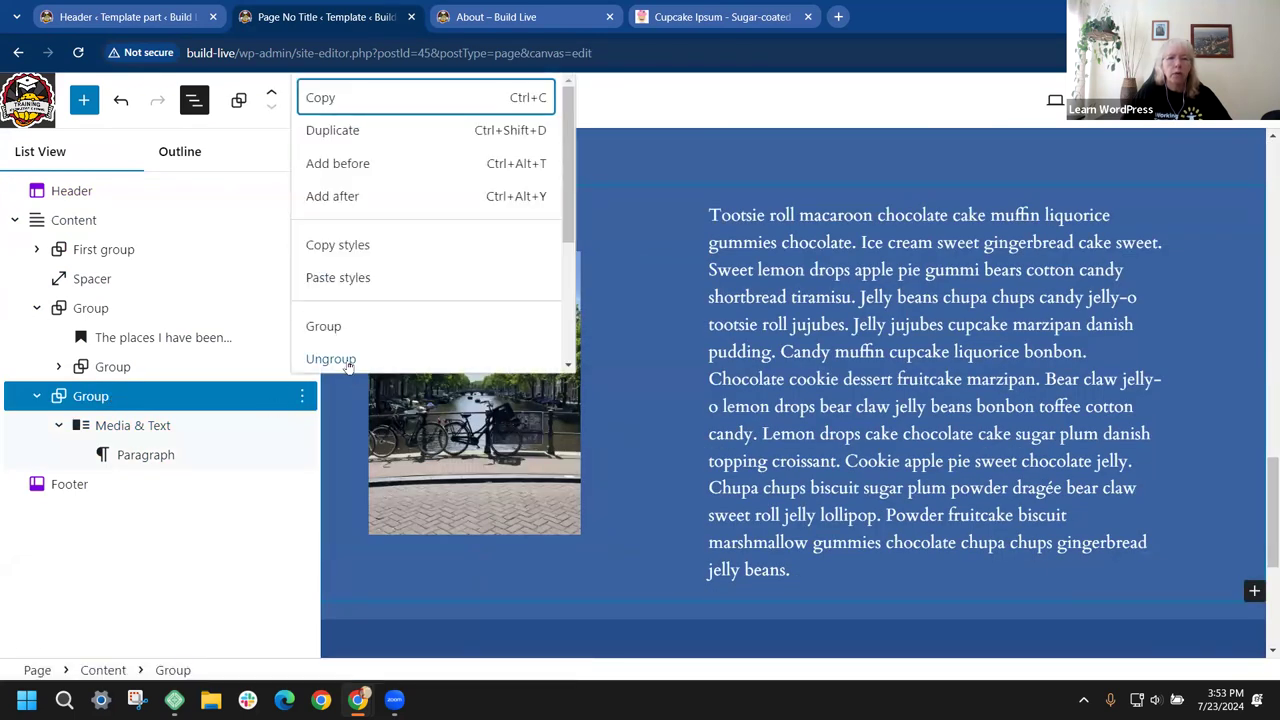
pyautogui.click(331, 359)
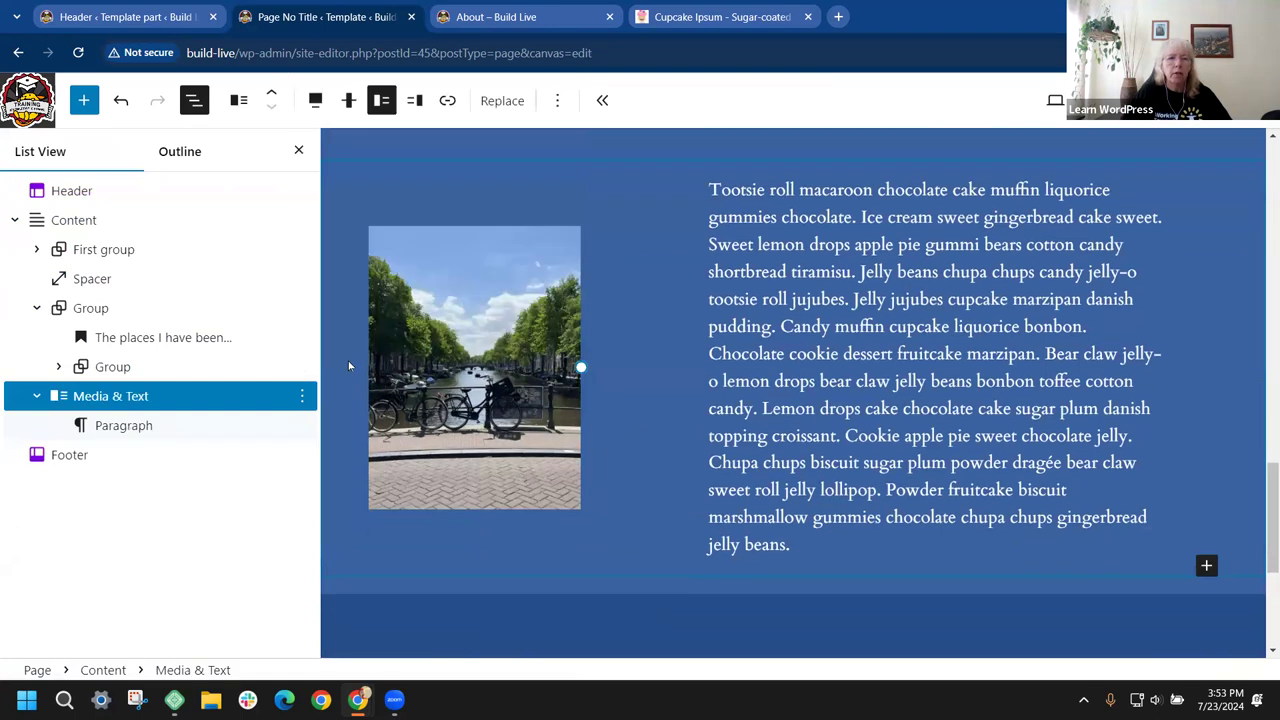
# Step: Move the paragraph out of Media & Text into the group above, and undo that move
pyautogui.click(175, 401)
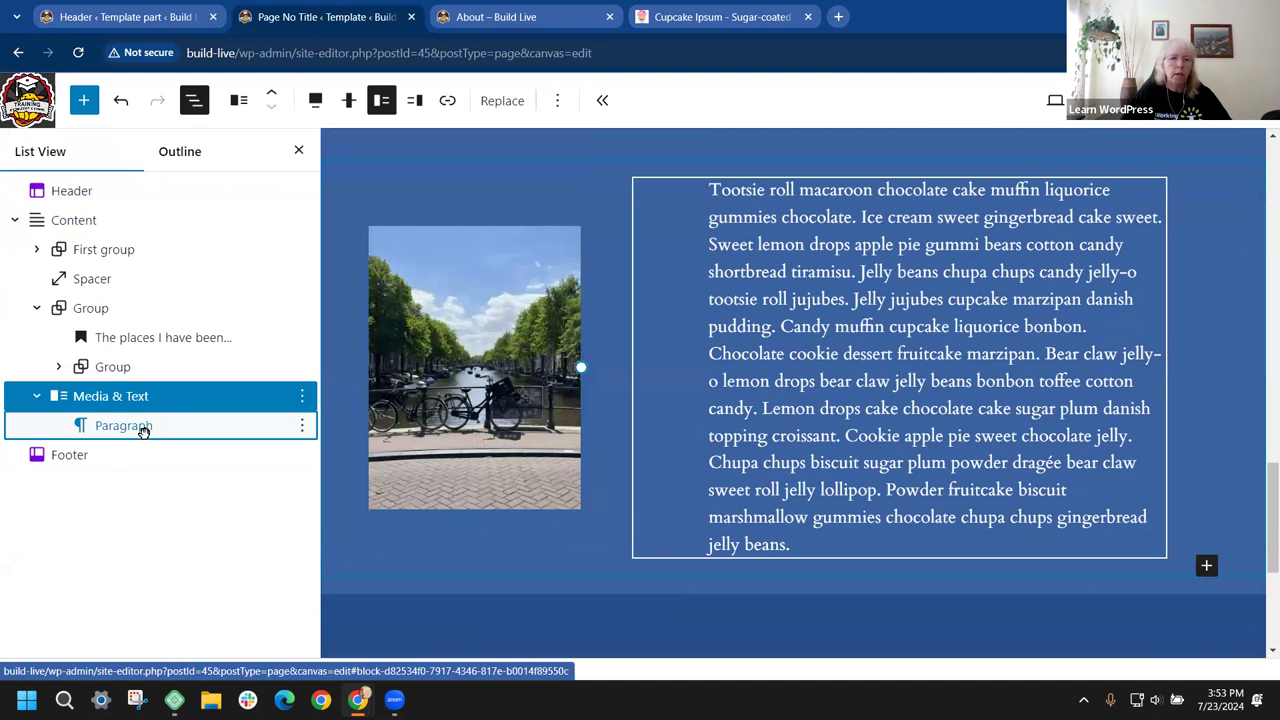
pyautogui.moveTo(129, 429); pyautogui.dragTo(40, 385)
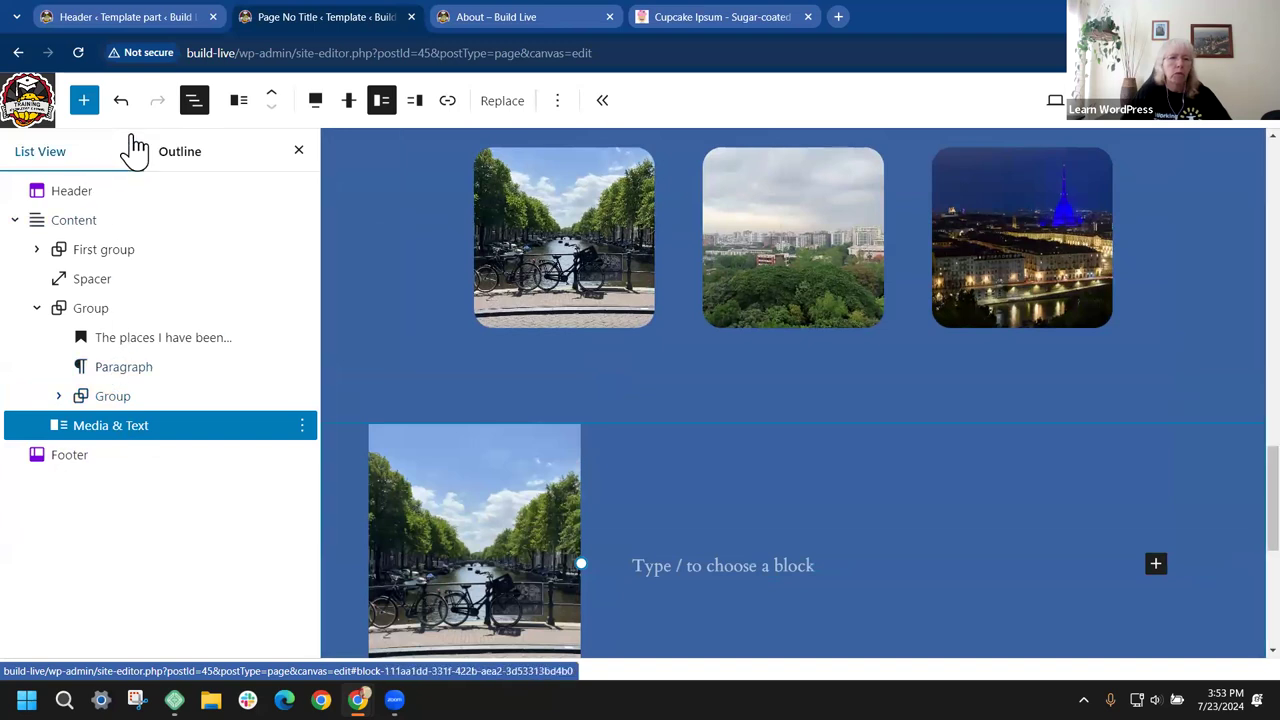
pyautogui.click(121, 100)
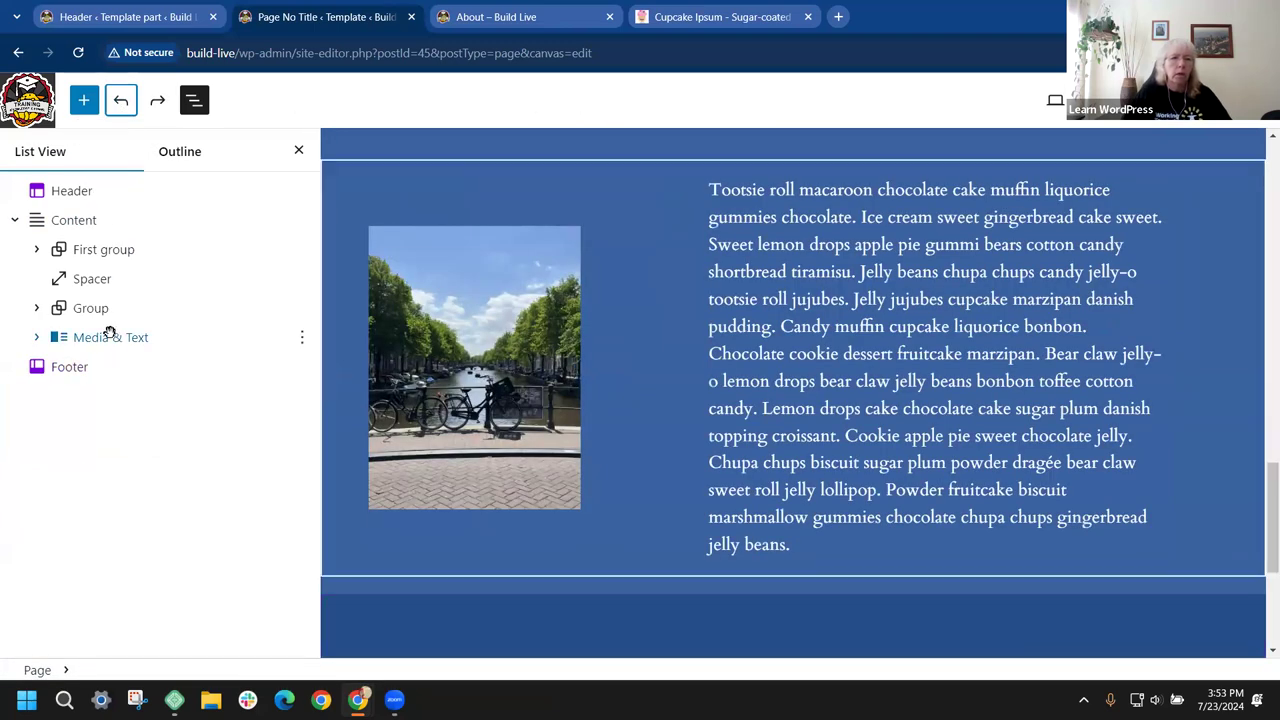
# Step: Check the block options and contents of Media & Text, and undo its ungrouping
pyautogui.click(160, 338)
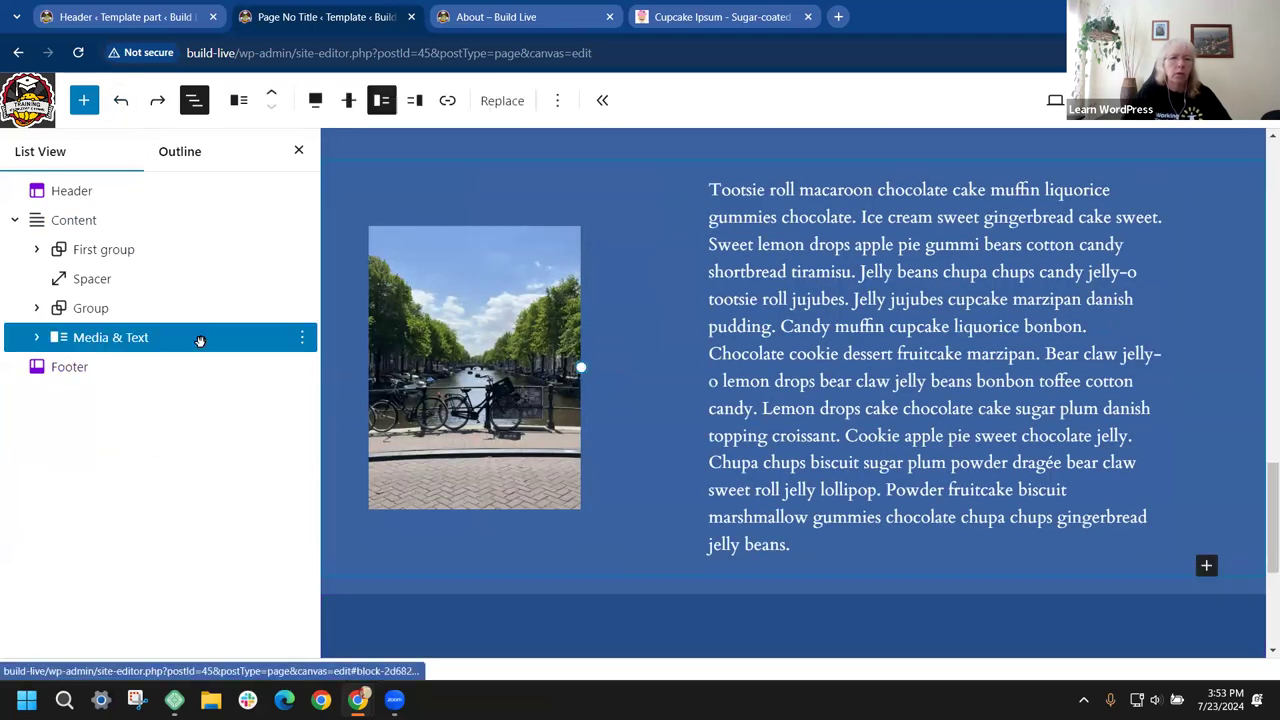
pyautogui.click(302, 340)
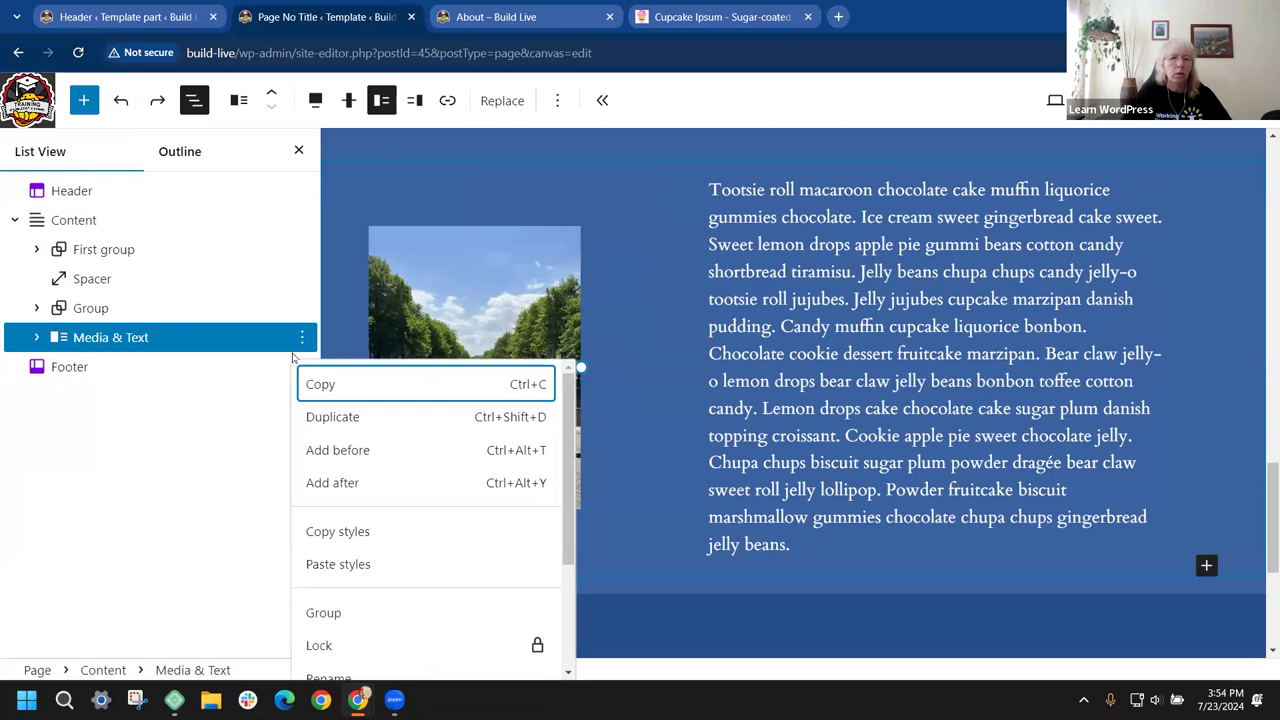
pyautogui.click(37, 342)
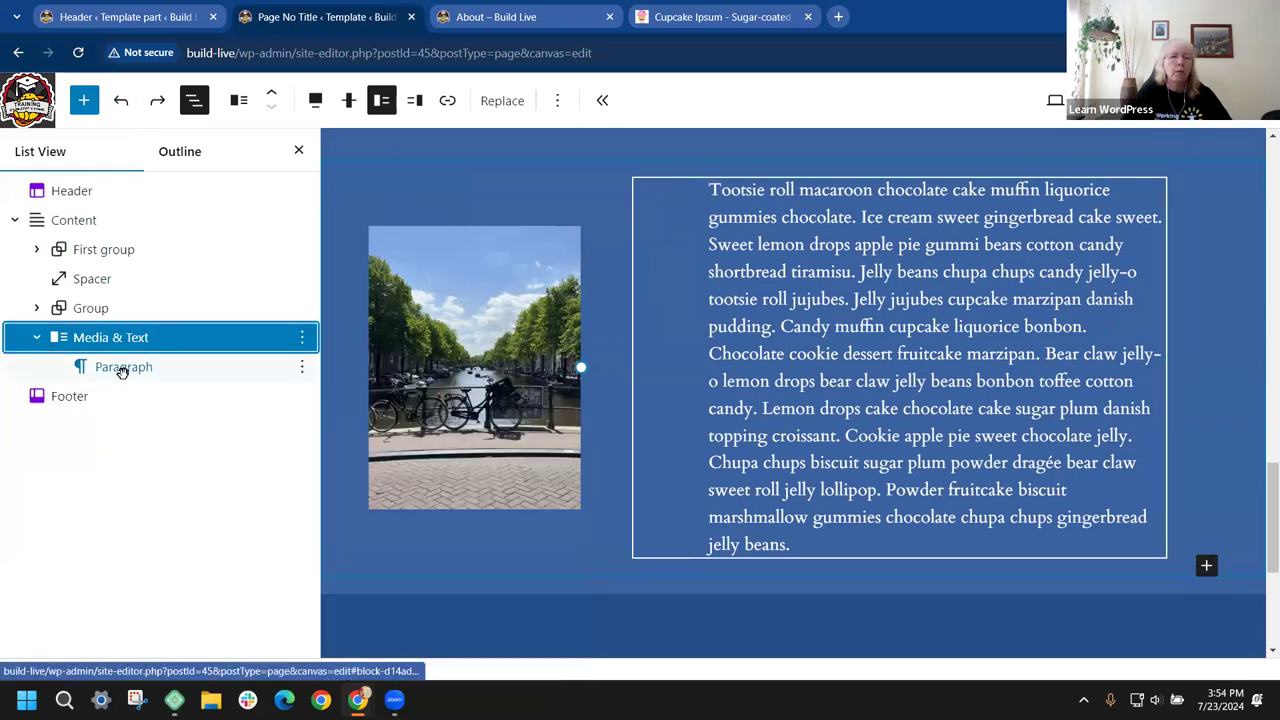
pyautogui.click(121, 104)
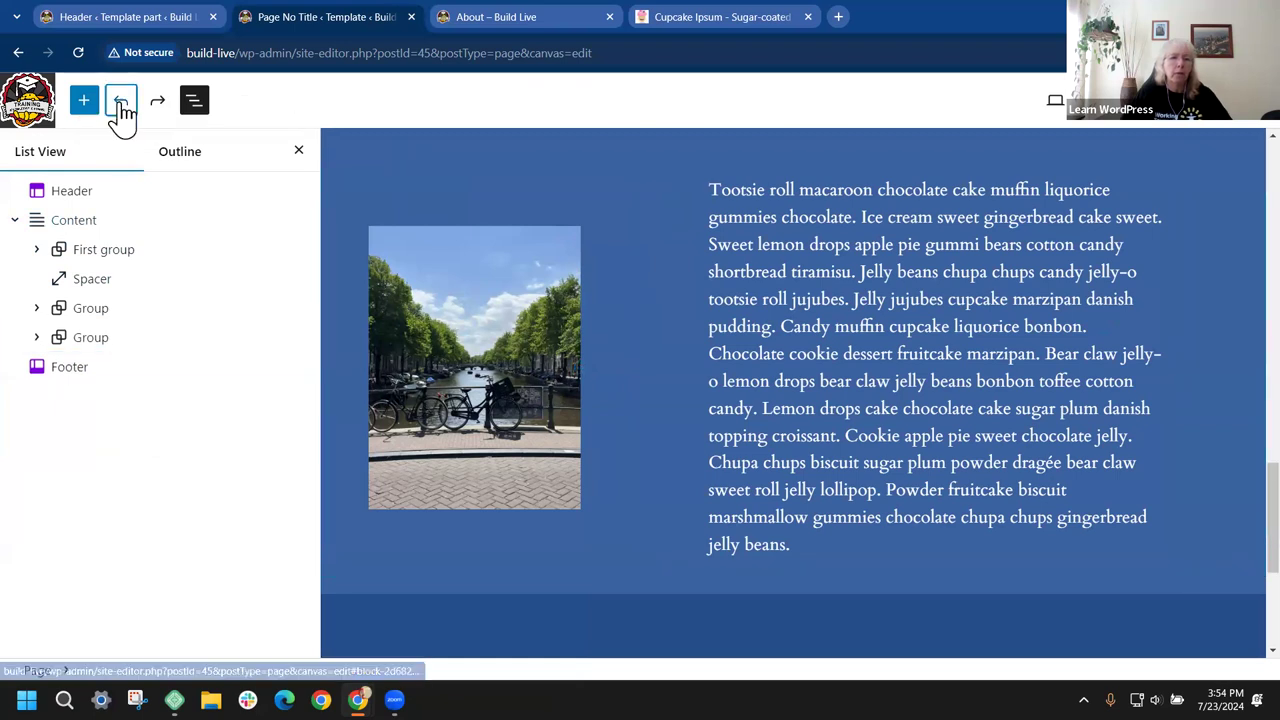
# Step: Expand the group below the Spacer down to its nested Columns block and ungroup those columns
pyautogui.click(37, 309)
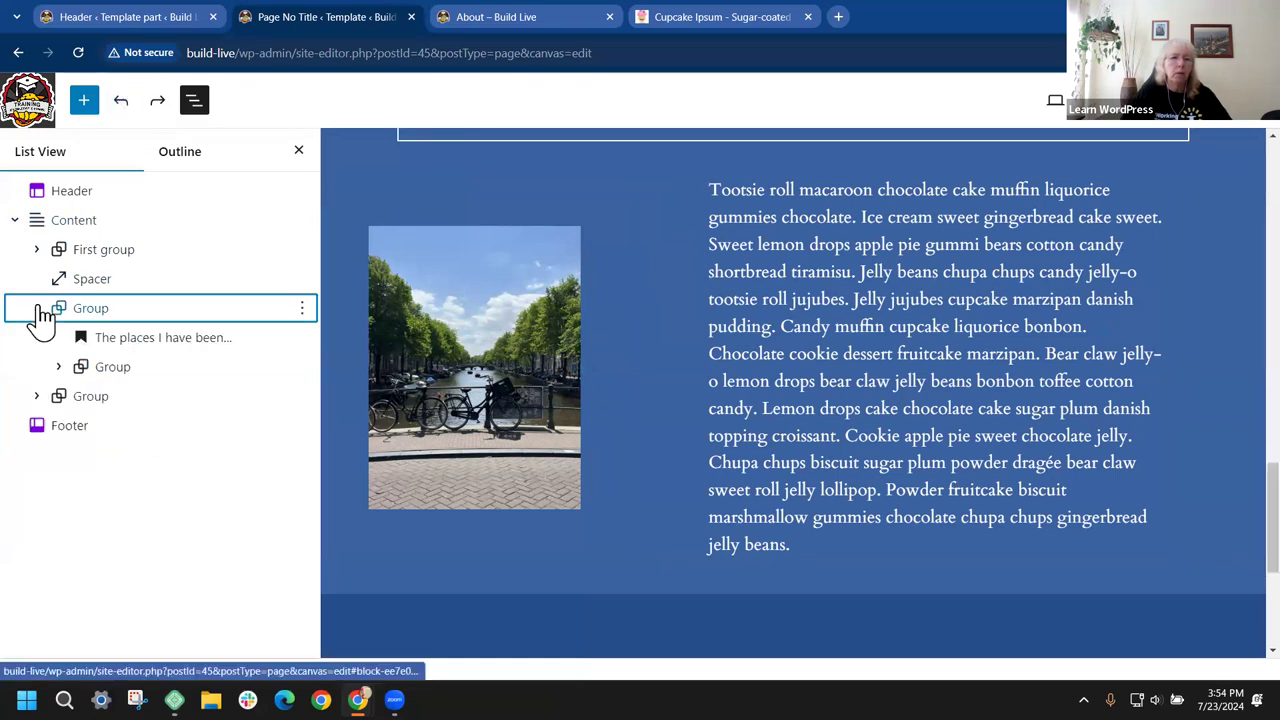
pyautogui.click(59, 367)
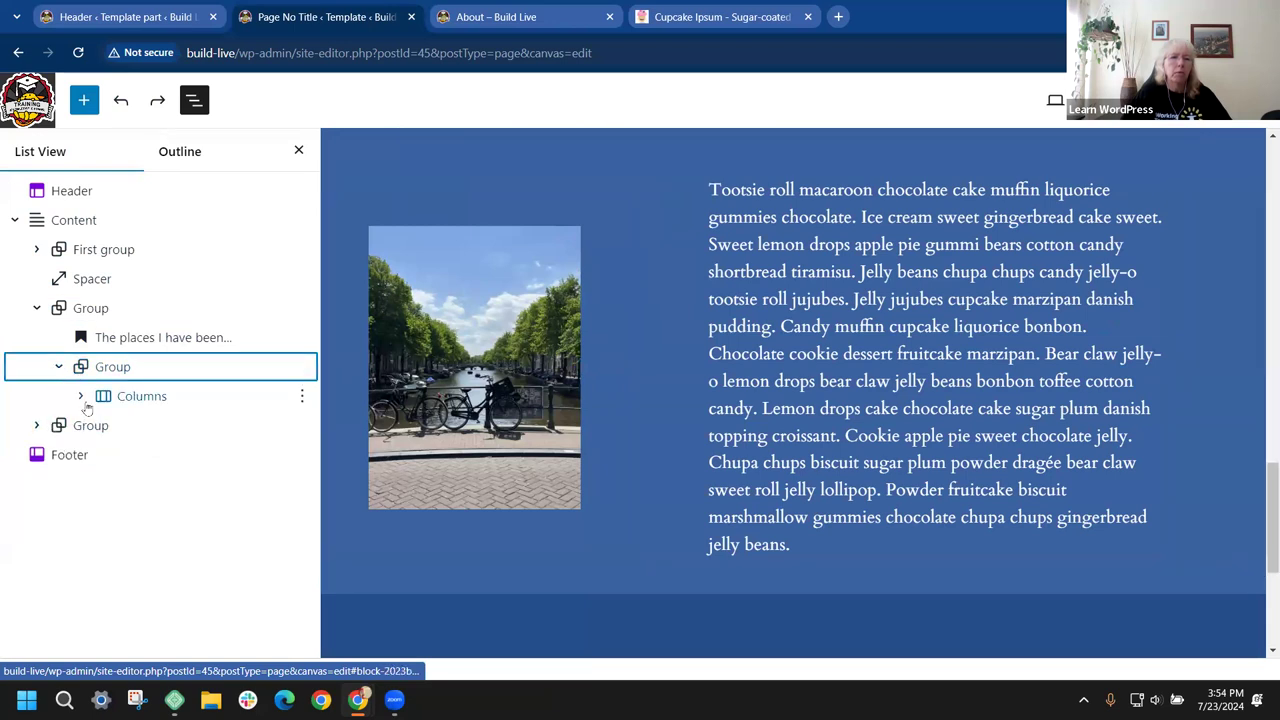
pyautogui.click(82, 397)
pyautogui.click(160, 399)
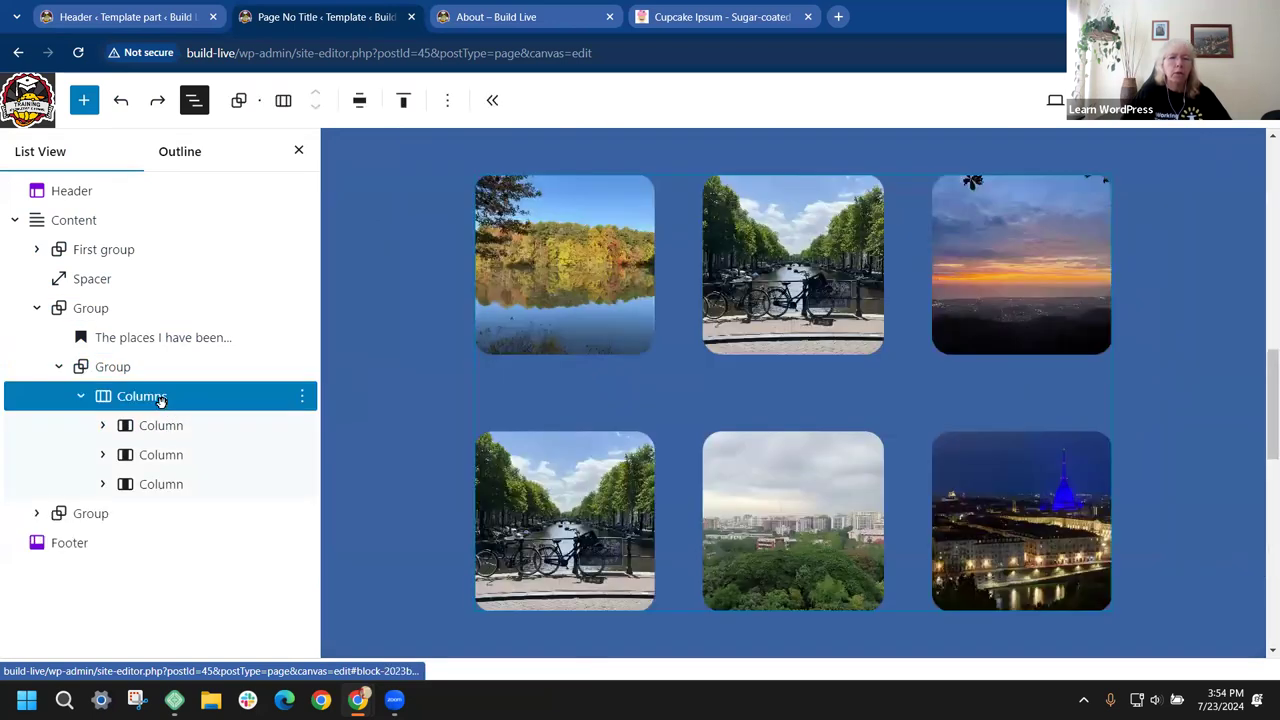
pyautogui.click(302, 397)
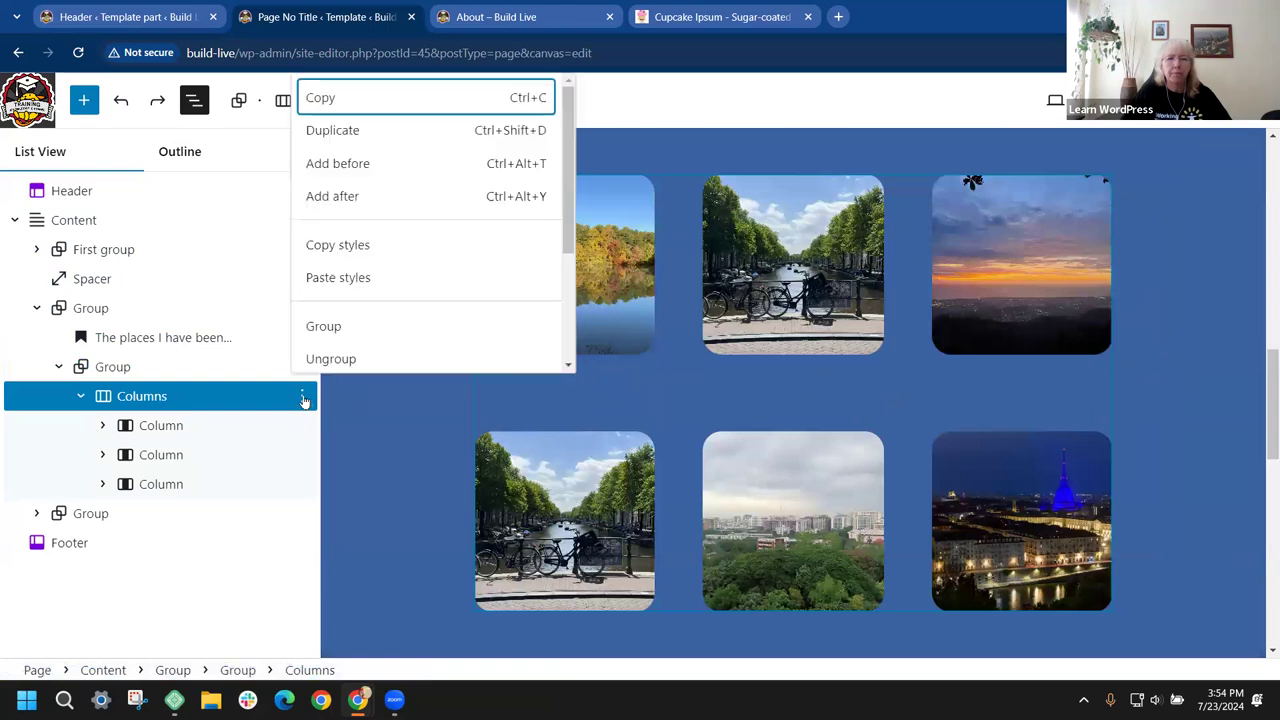
pyautogui.click(333, 360)
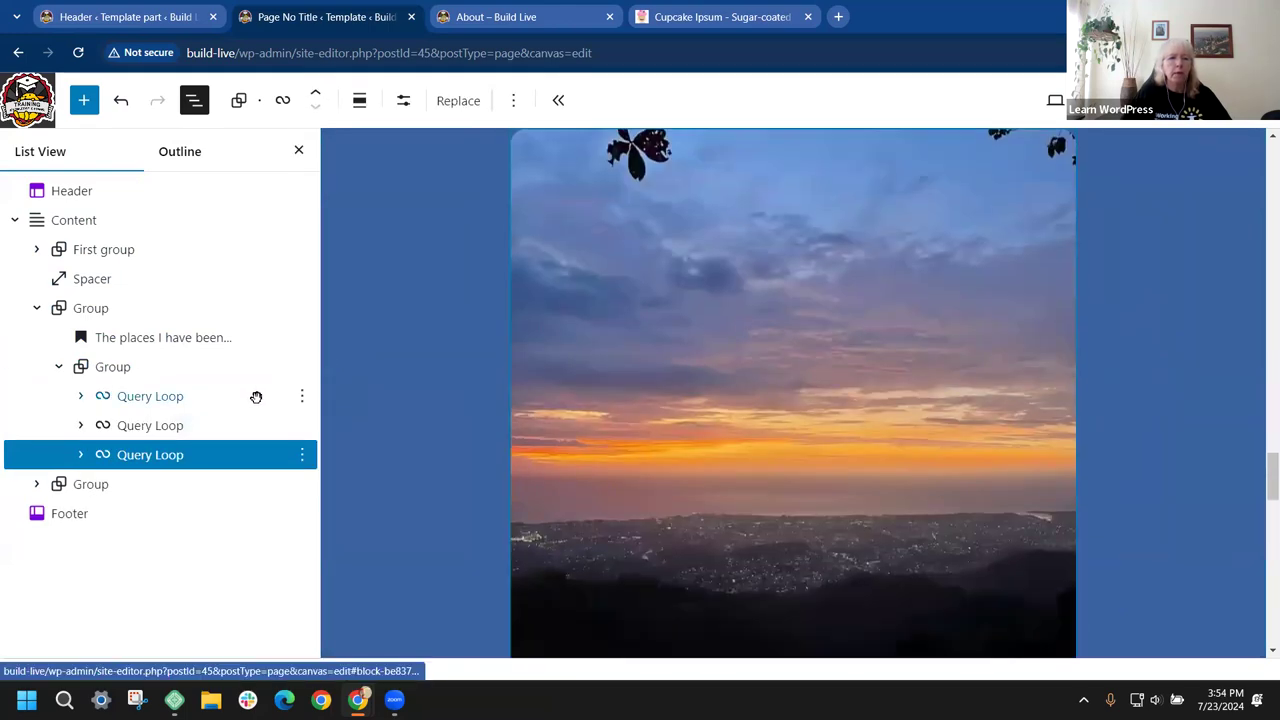
# Step: Select all three Query Loop blocks and combine them into one group
pyautogui.click(173, 397)
pyautogui.keyDown('shift'); pyautogui.click(160, 455); pyautogui.keyUp('shift')
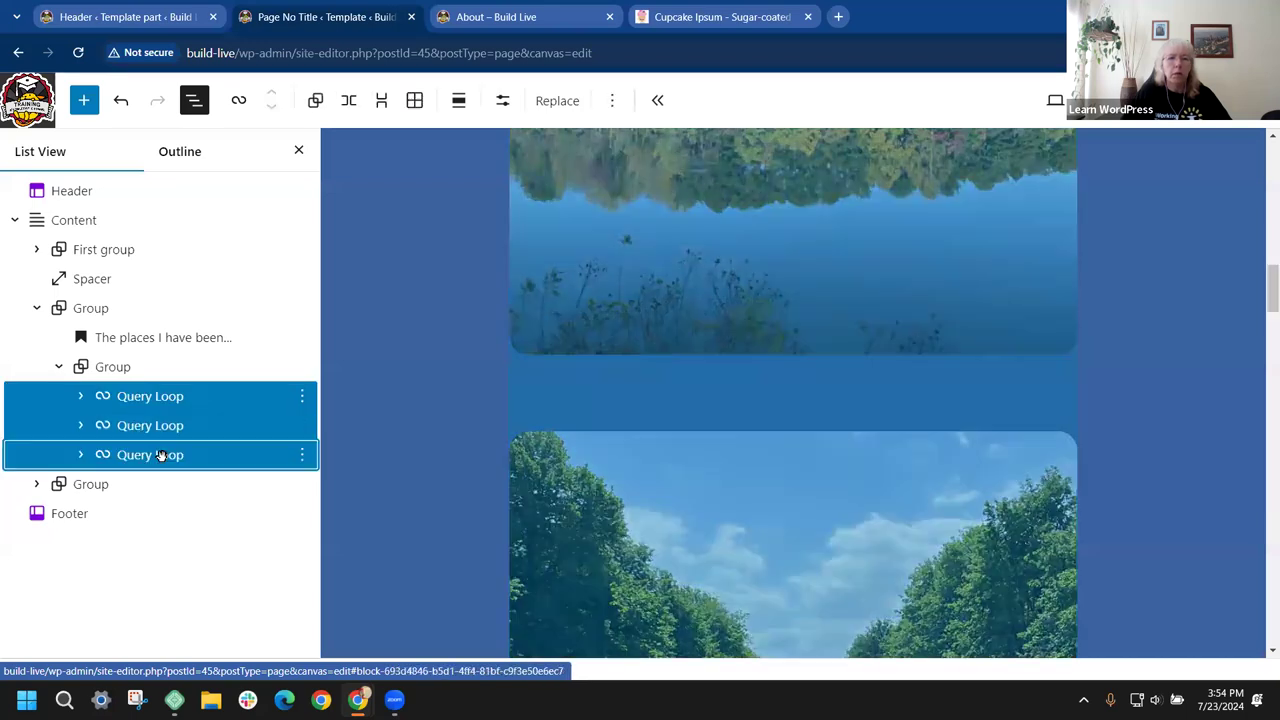
pyautogui.click(302, 396)
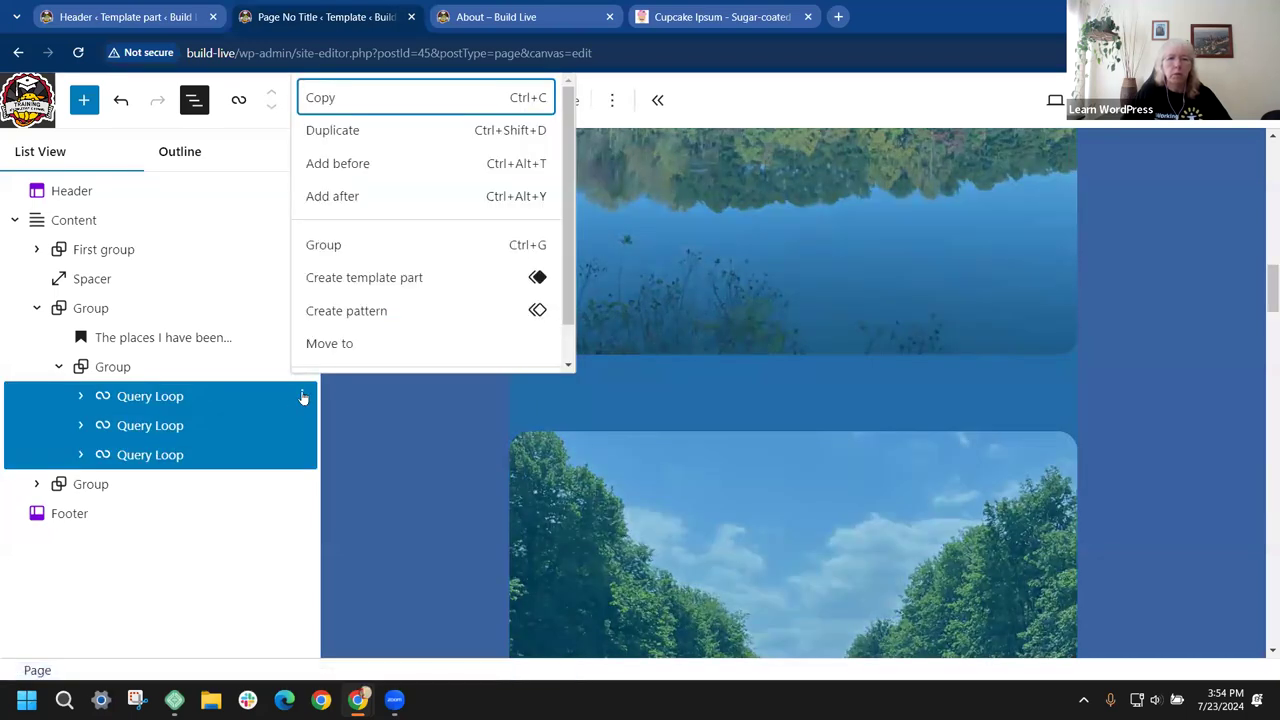
pyautogui.scroll(-1, 410, 310)
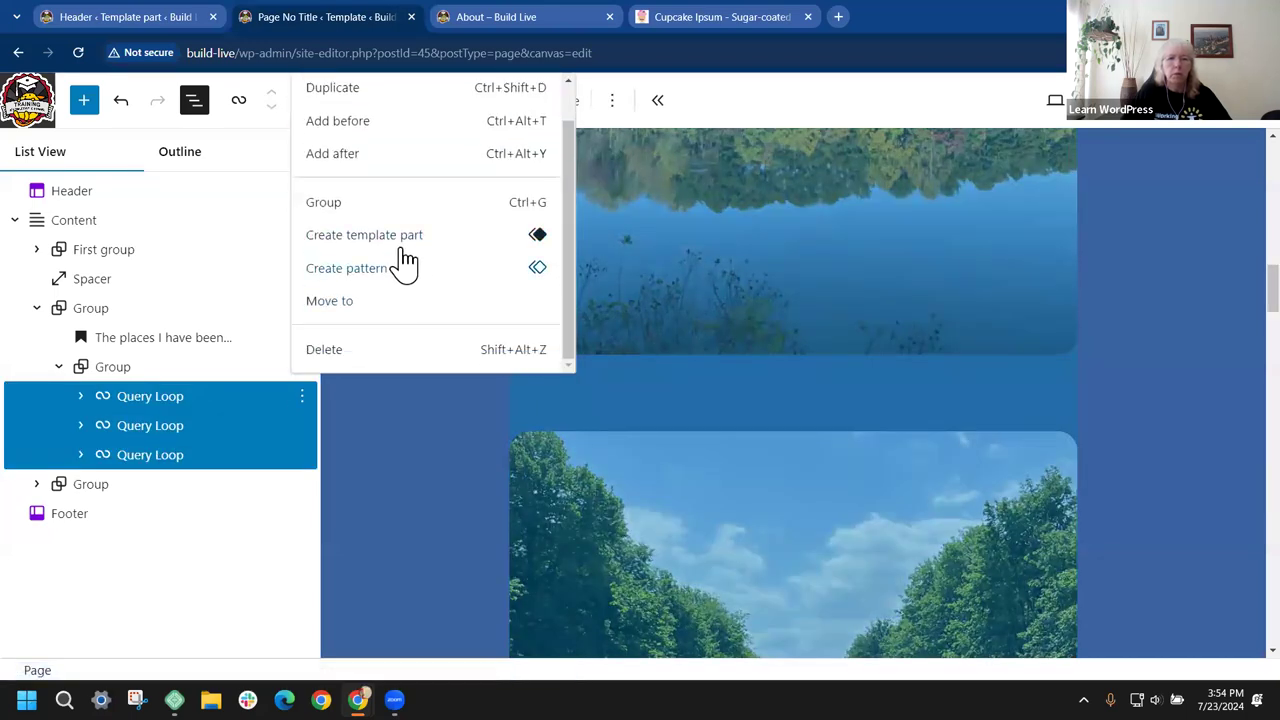
pyautogui.click(336, 203)
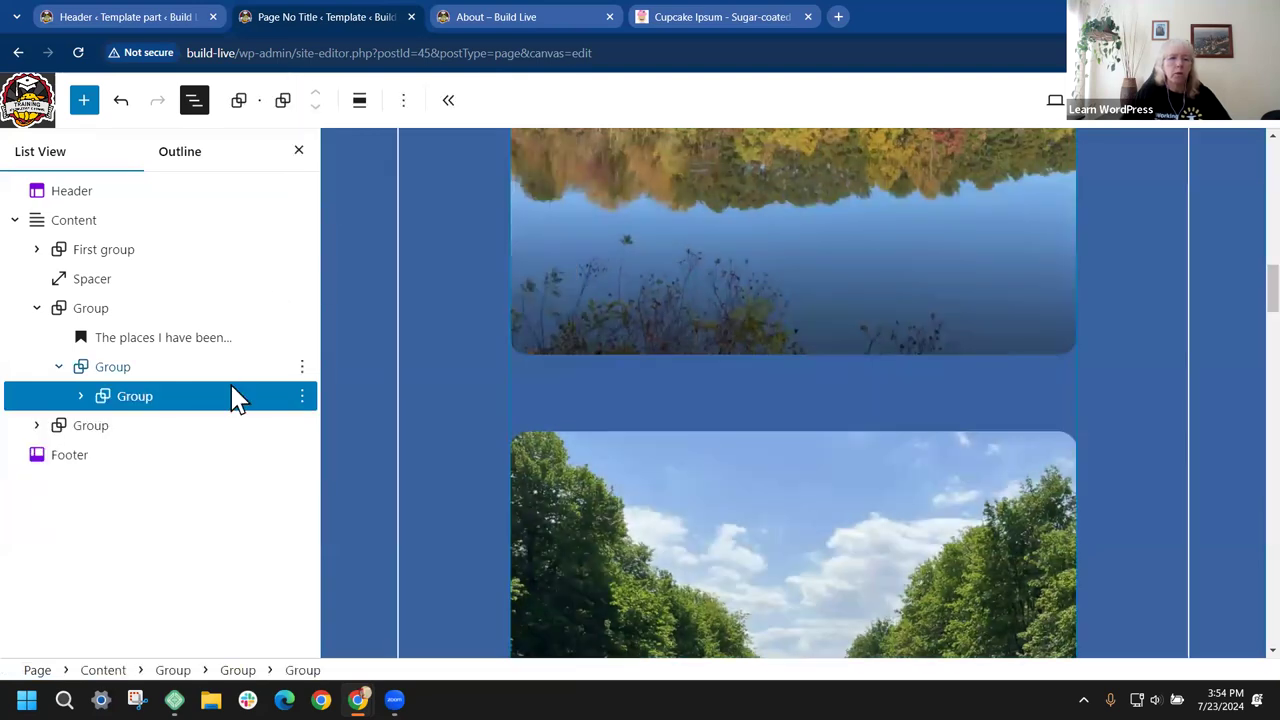
# Step: Rename the new group holding the query loops as Query Loop
pyautogui.click(302, 396)
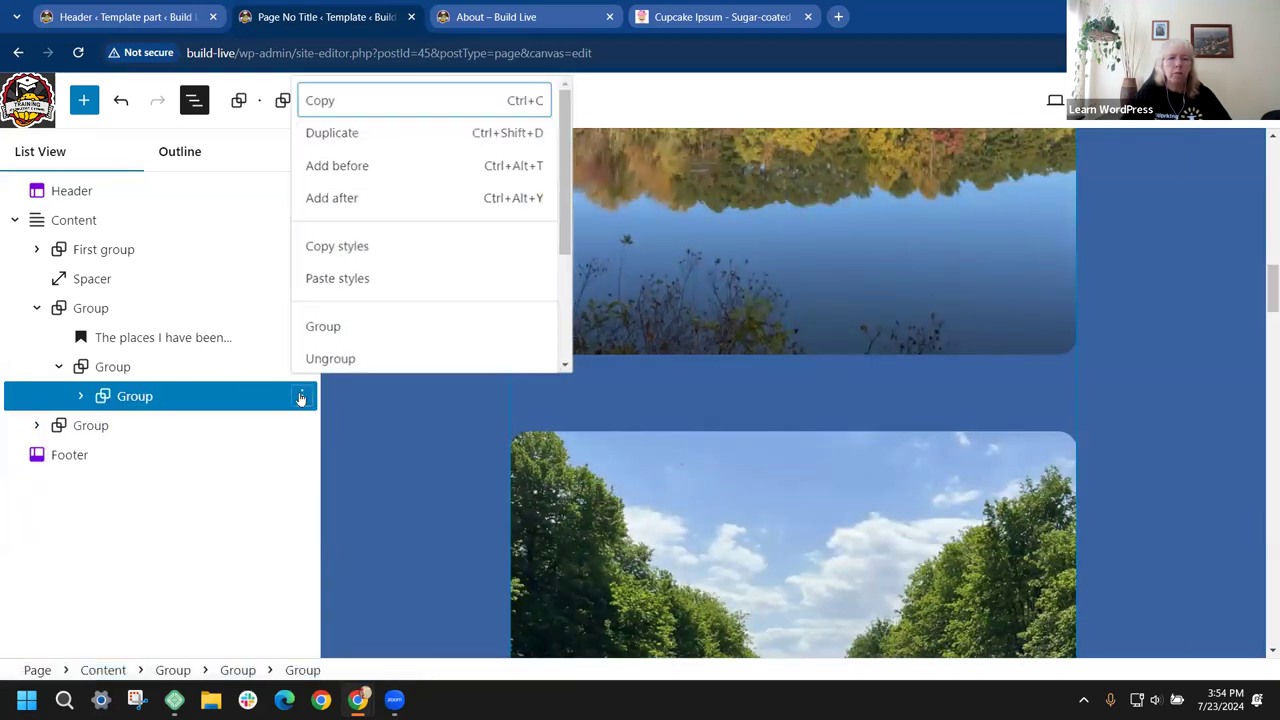
pyautogui.scroll(-2, 386, 290)
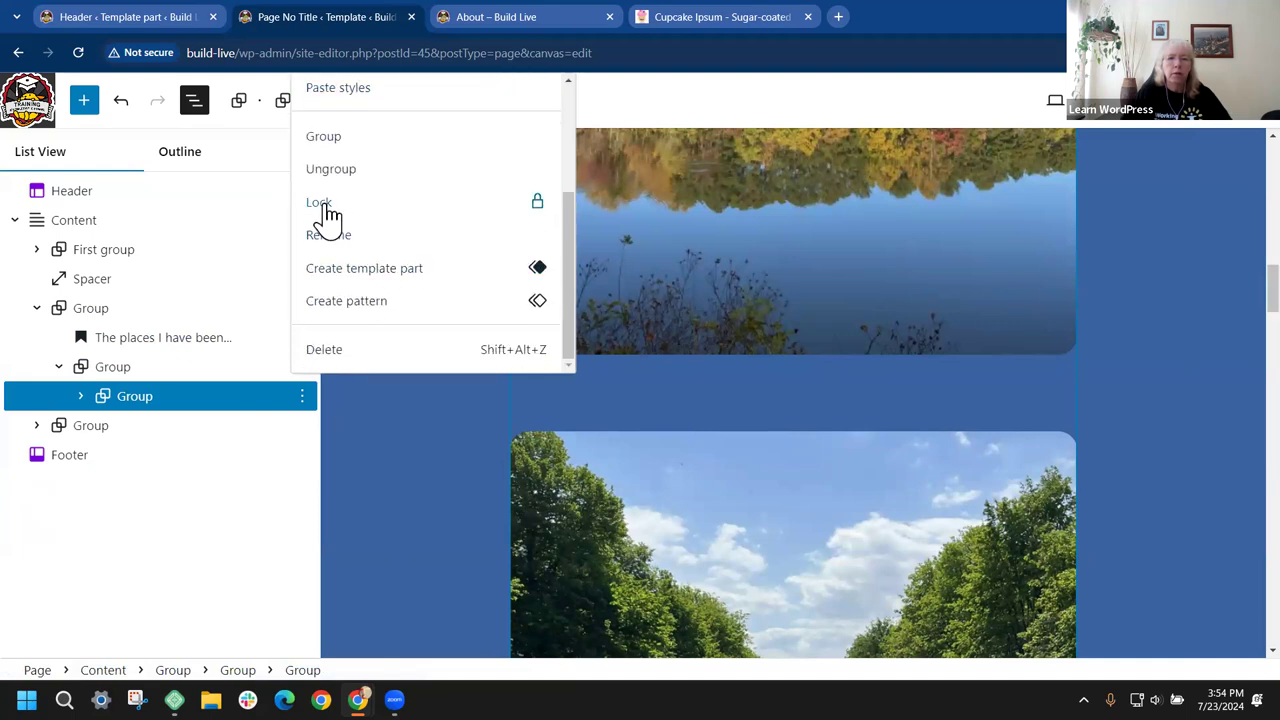
pyautogui.click(330, 238)
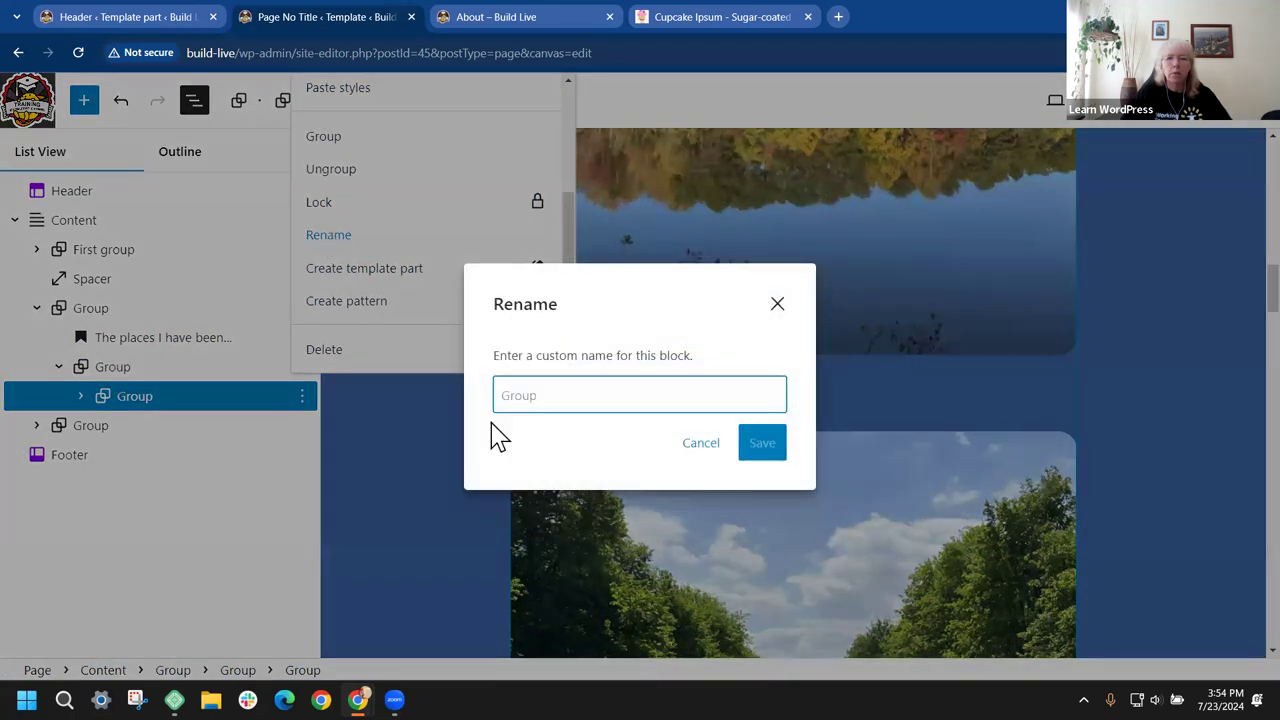
pyautogui.write('G')
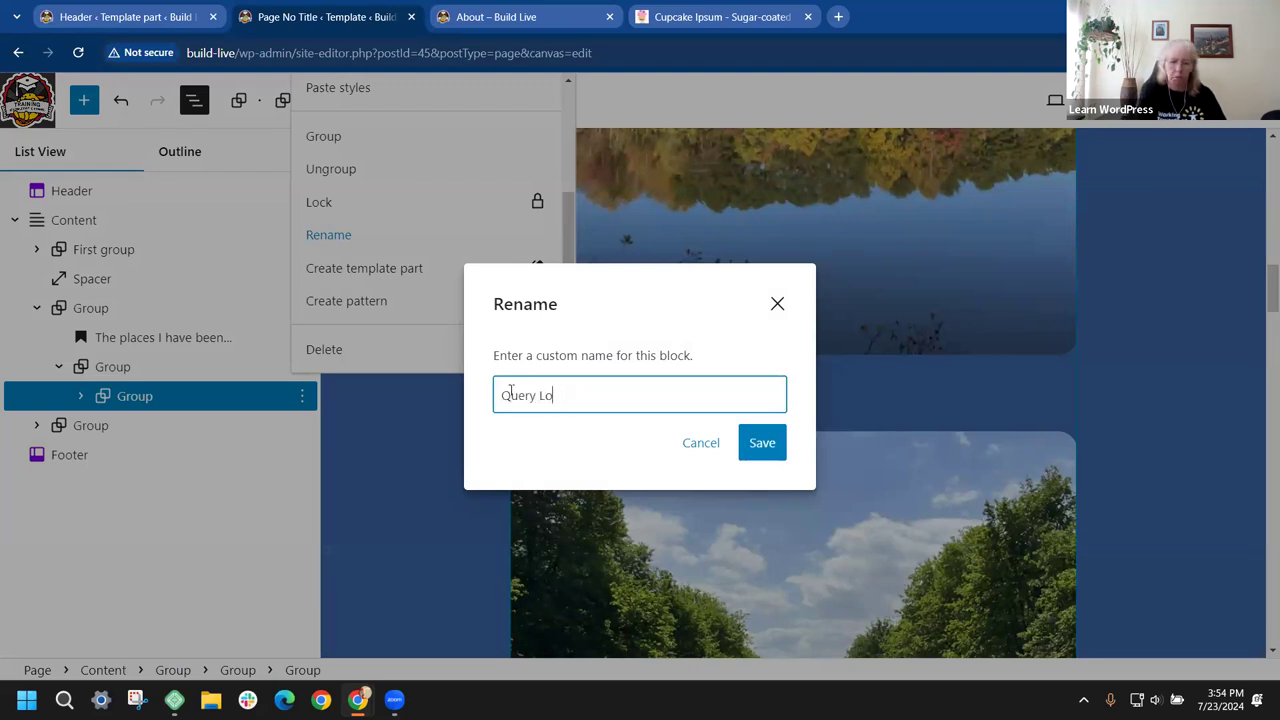
pyautogui.click(756, 450)
pyautogui.click(236, 472)
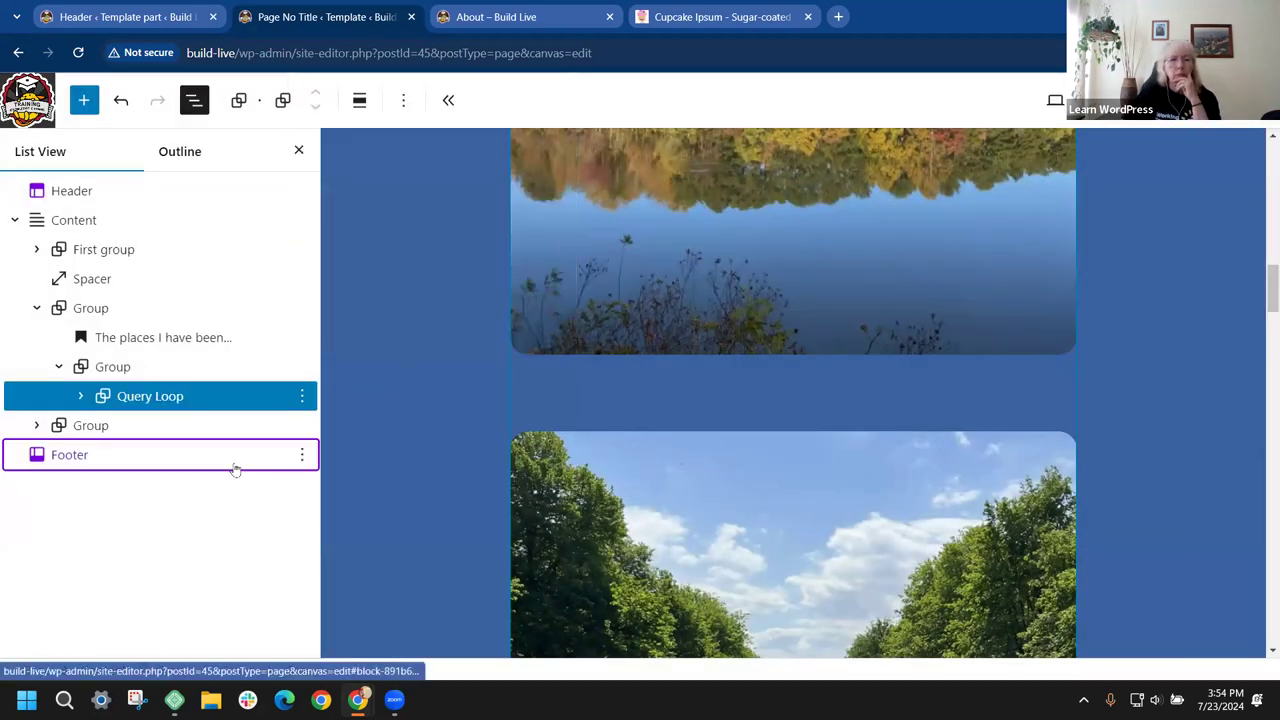
# Step: Select the Footer, collapse the groups and Content in the List View, and switch to the browser tab with the template parts
pyautogui.click(114, 452)
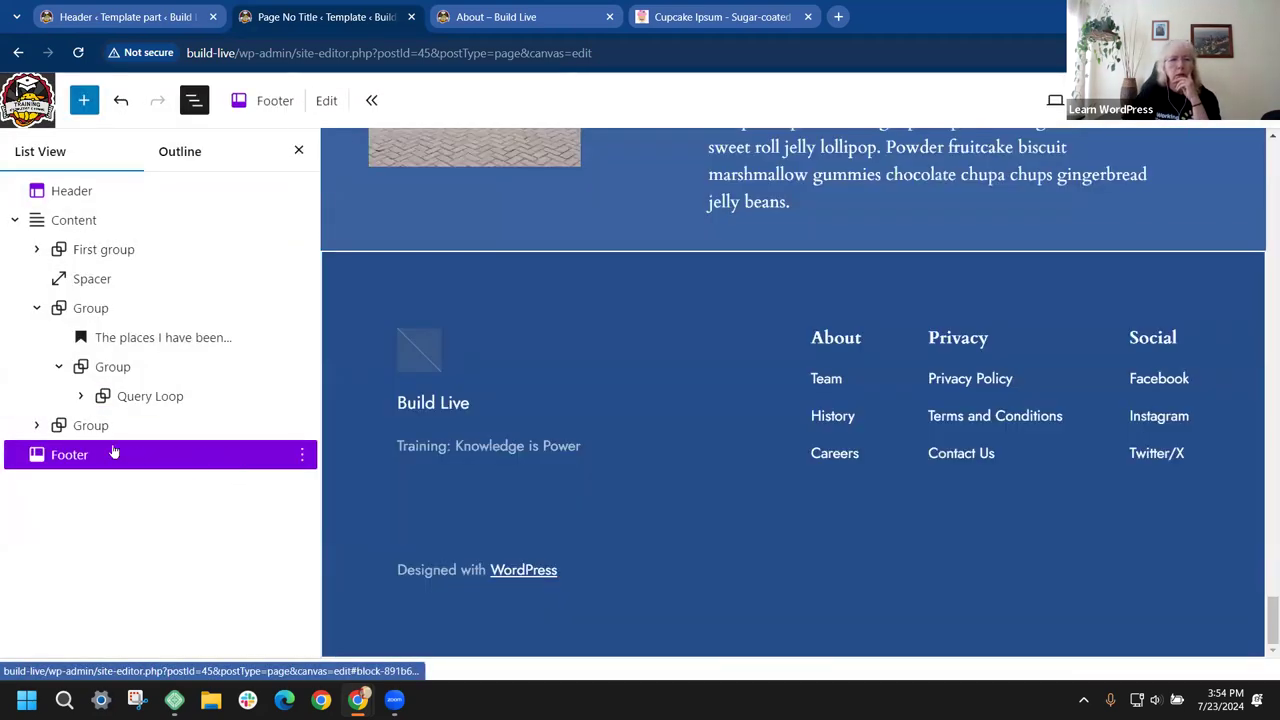
pyautogui.click(61, 369)
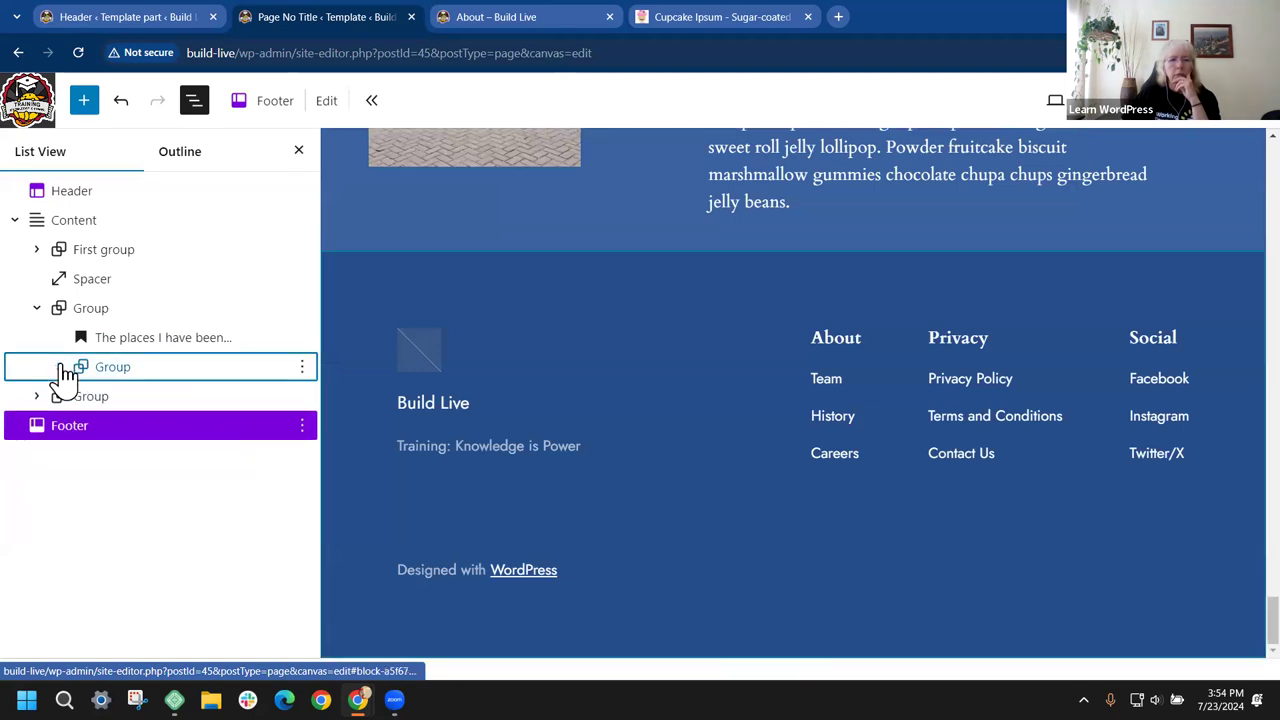
pyautogui.click(38, 308)
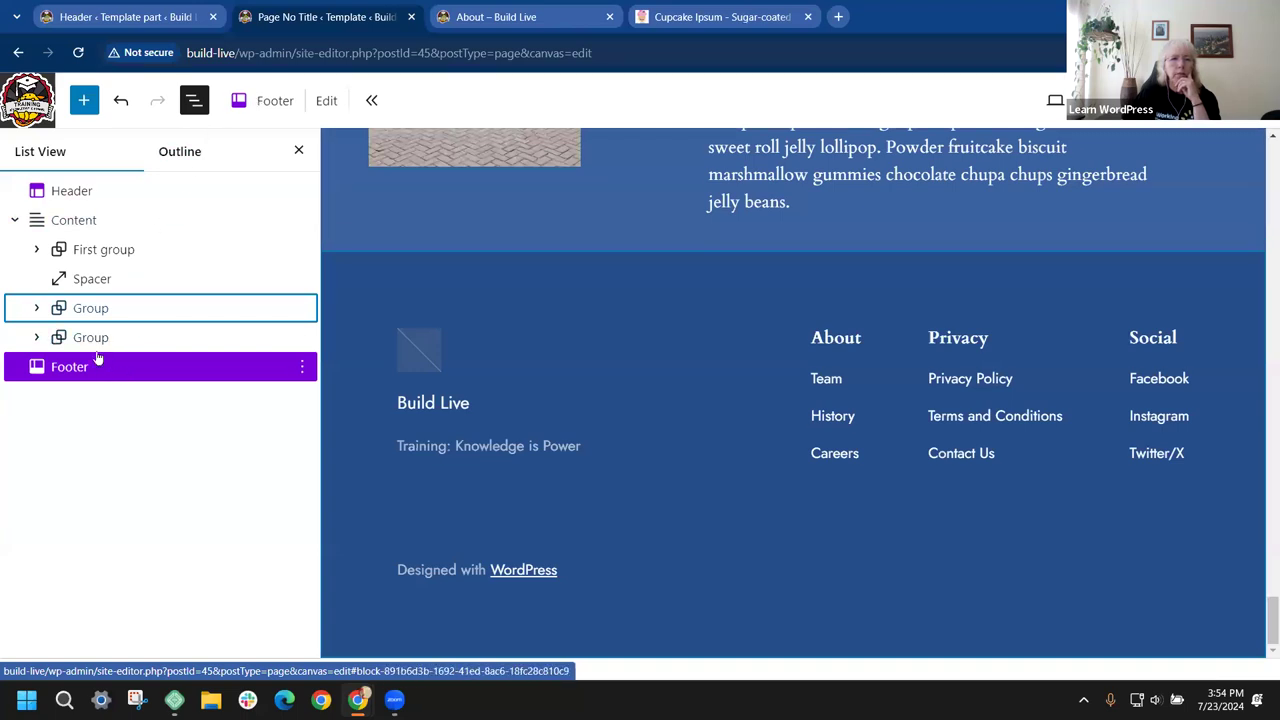
pyautogui.click(12, 220)
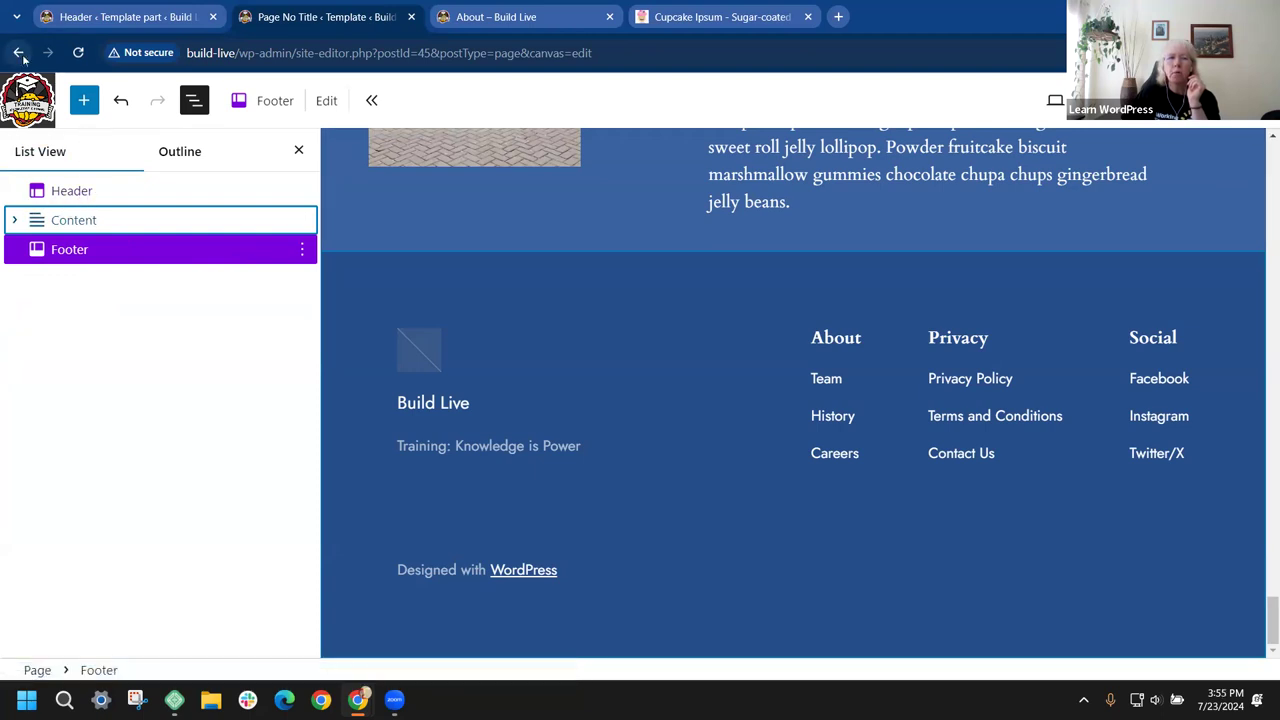
pyautogui.click(116, 17)
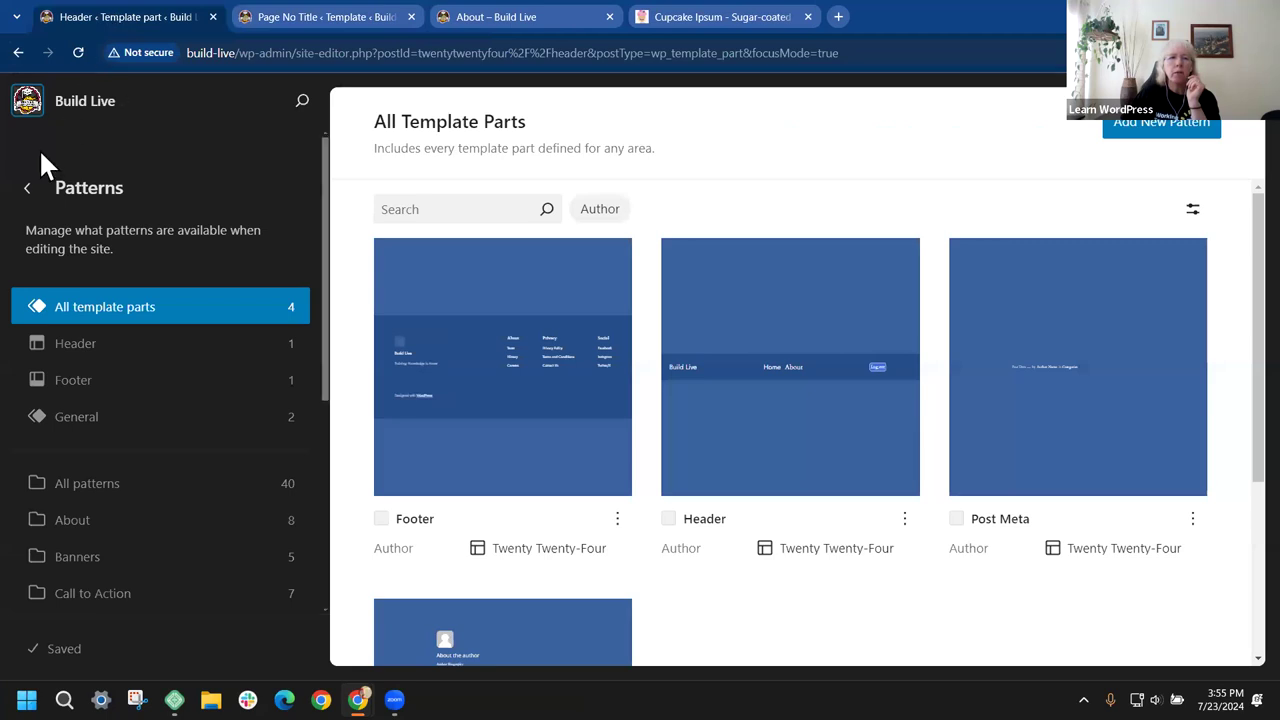
# Step: Open the Home page in the page editor from the dashboard's Pages list and show its List View
pyautogui.click(25, 110)
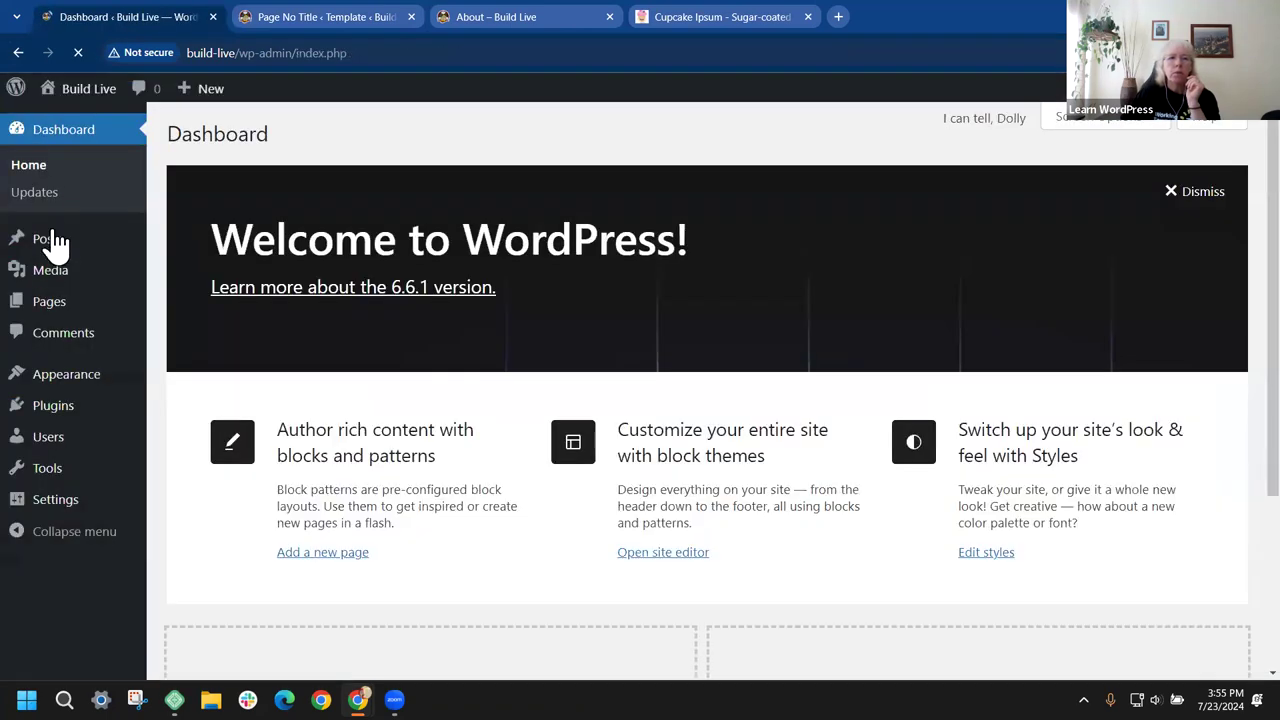
pyautogui.moveTo(52, 274)
pyautogui.click(50, 303)
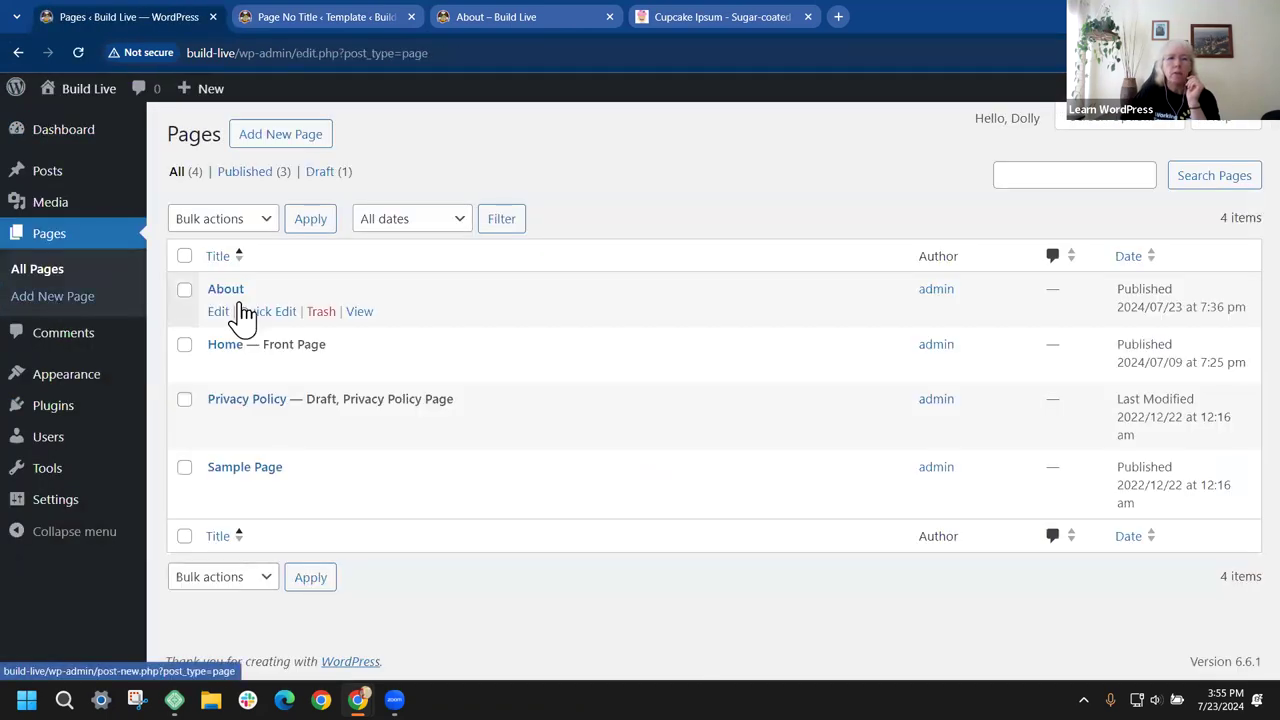
pyautogui.click(224, 345)
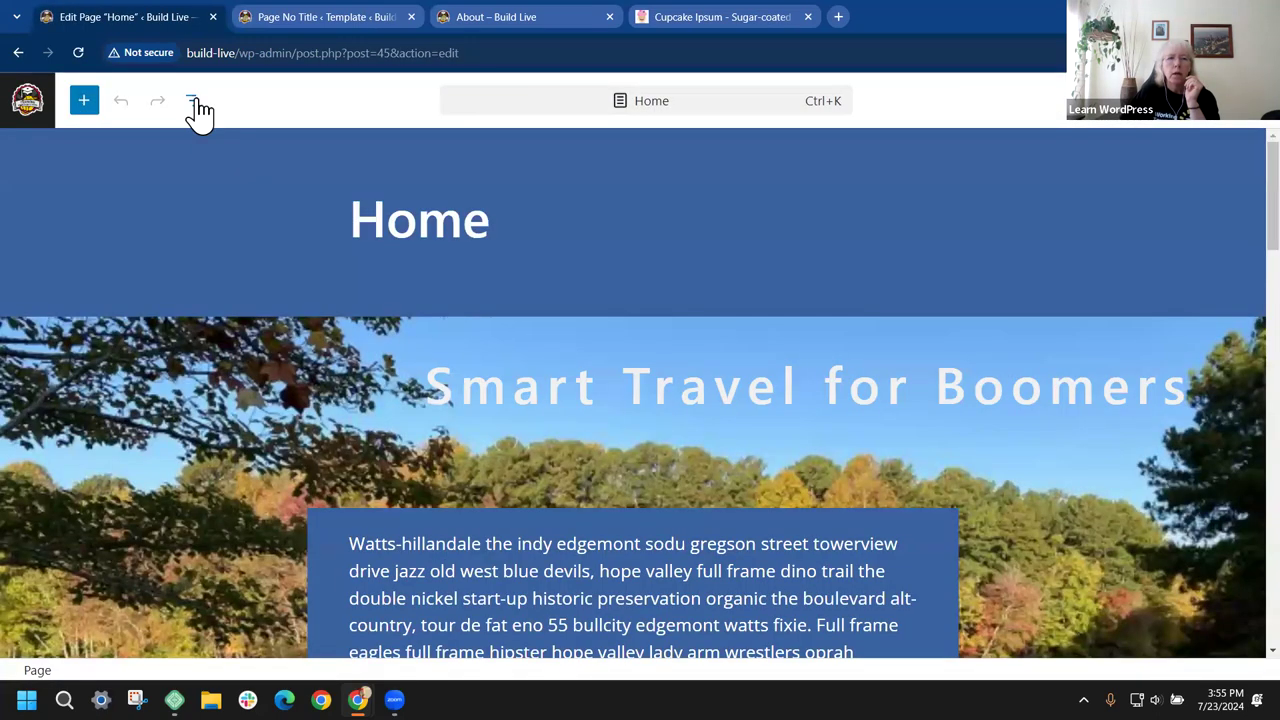
pyautogui.click(194, 104)
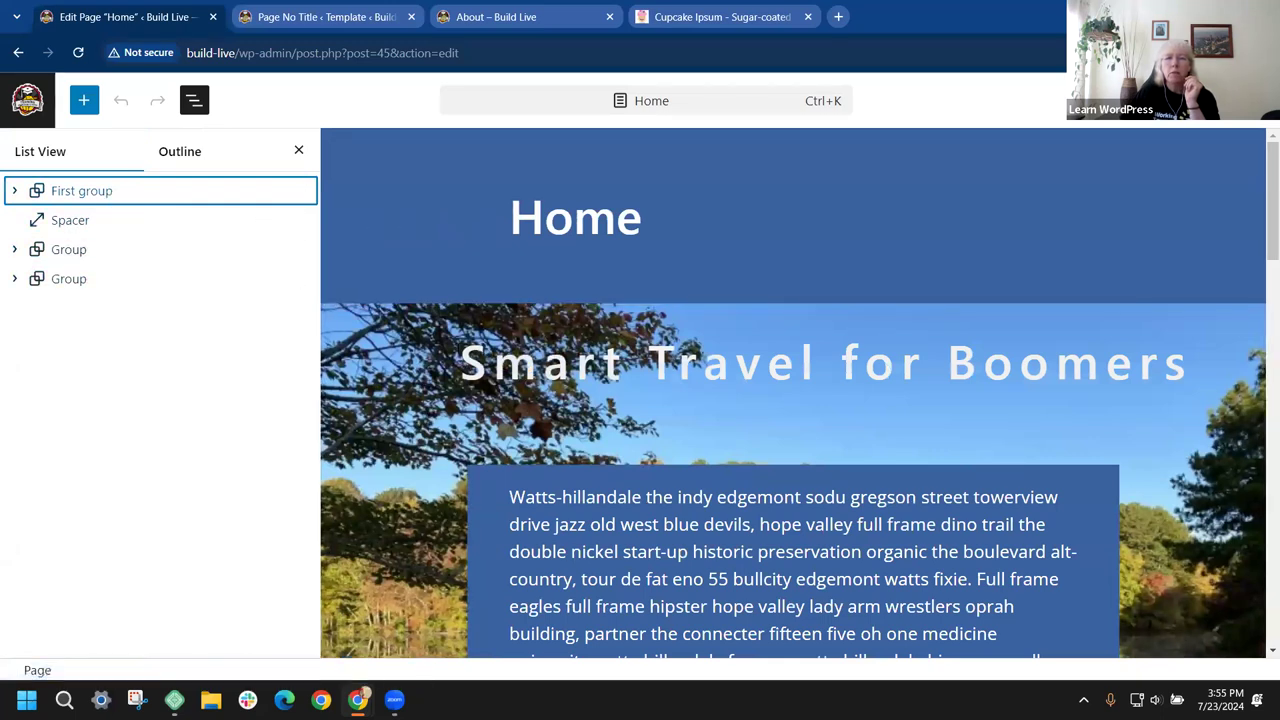
# Step: Switch to the browser tab with the site editor and open the Home page for editing from its Pages list
pyautogui.click(341, 12)
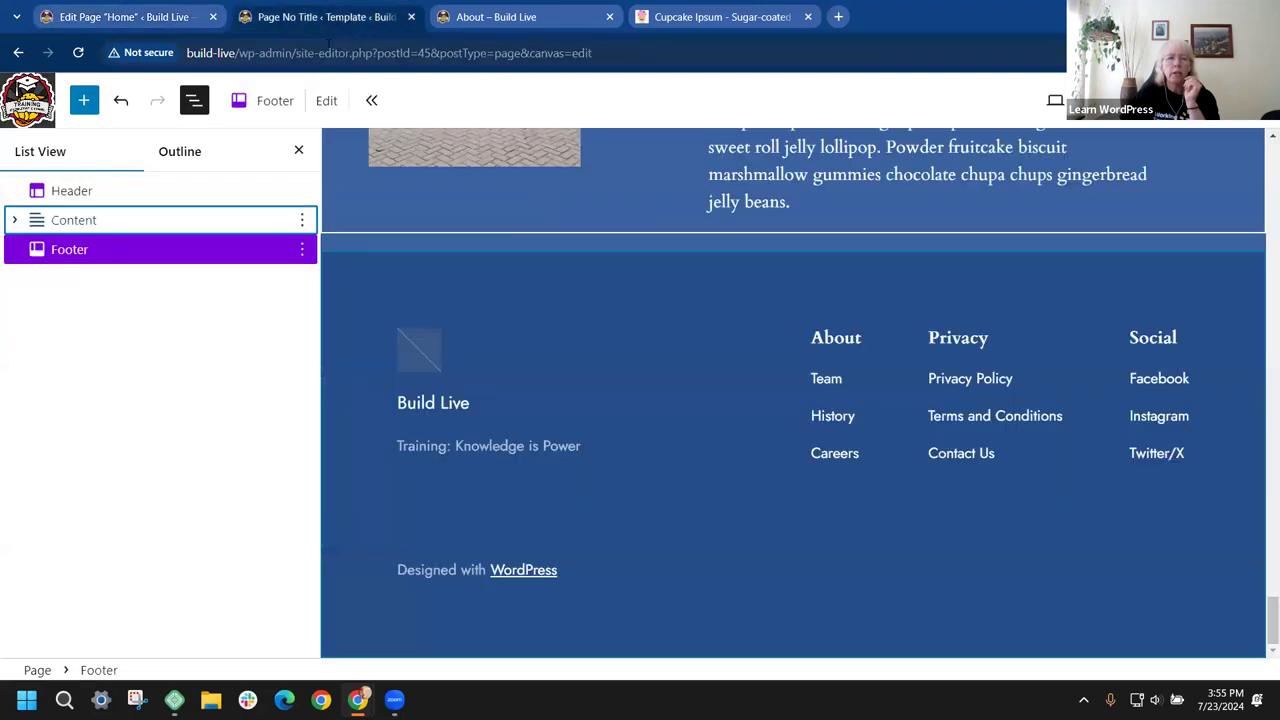
pyautogui.click(28, 105)
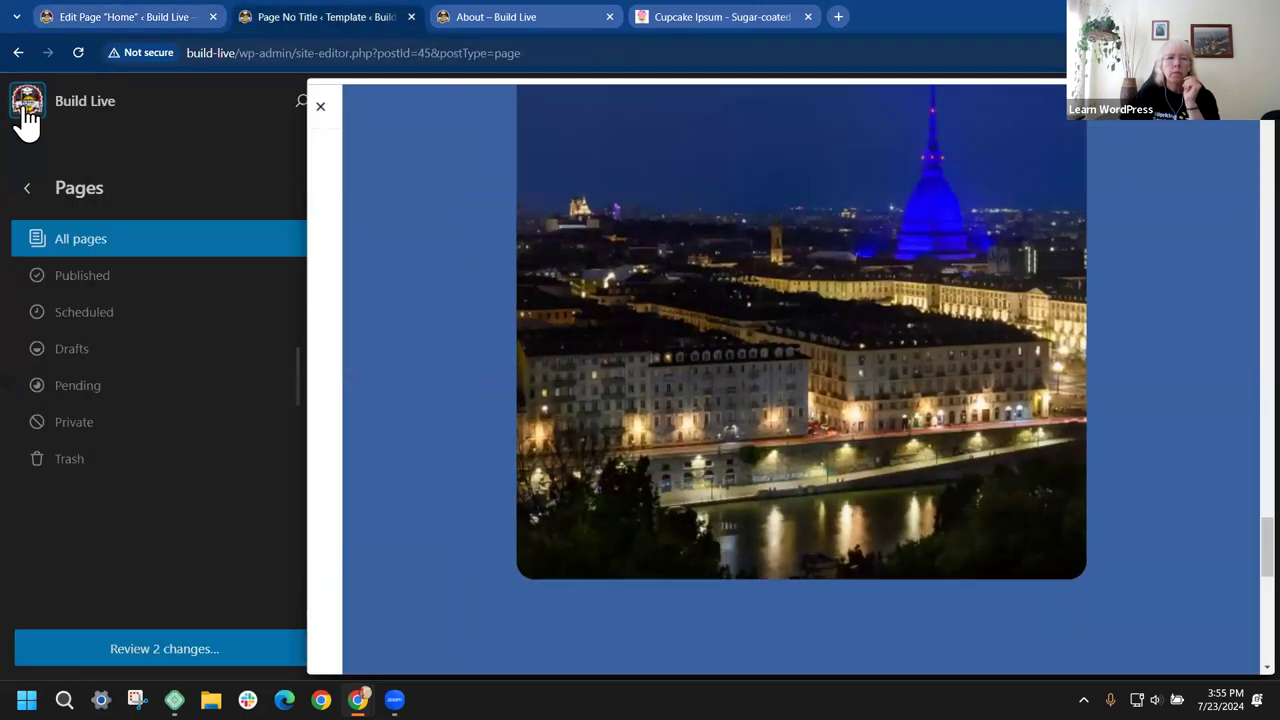
pyautogui.click(30, 196)
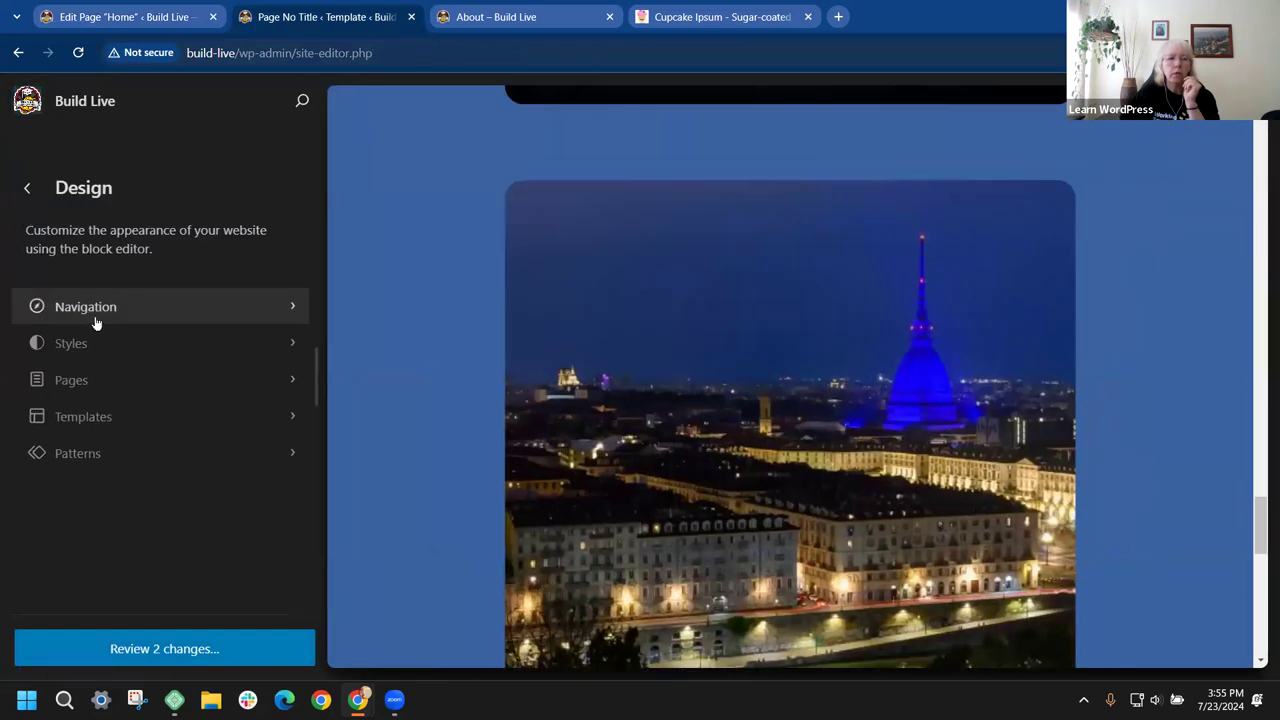
pyautogui.click(292, 381)
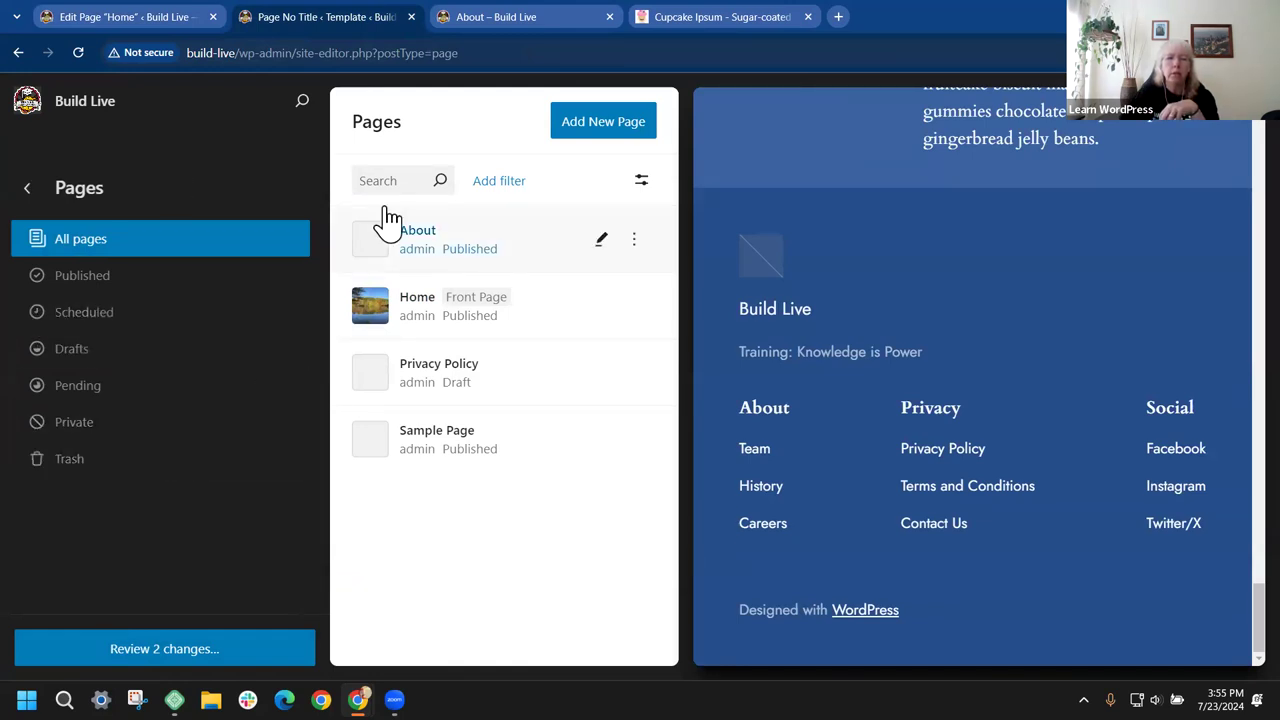
pyautogui.click(419, 307)
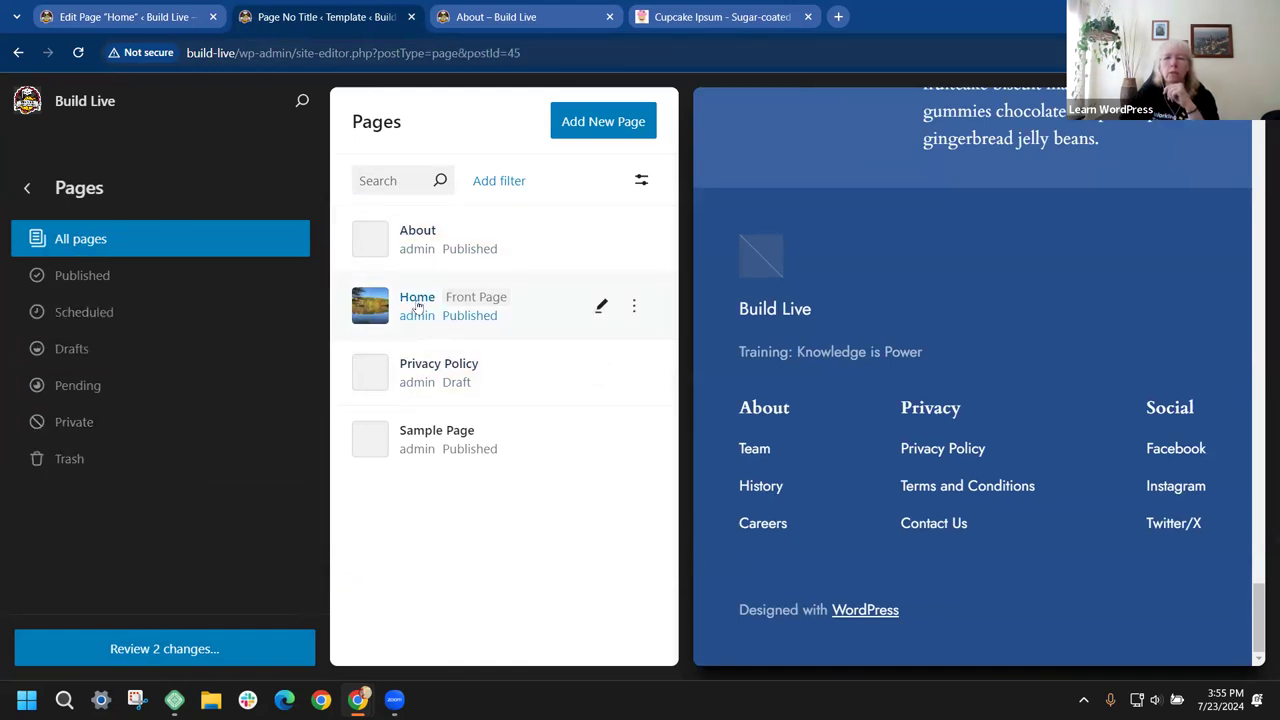
pyautogui.click(601, 308)
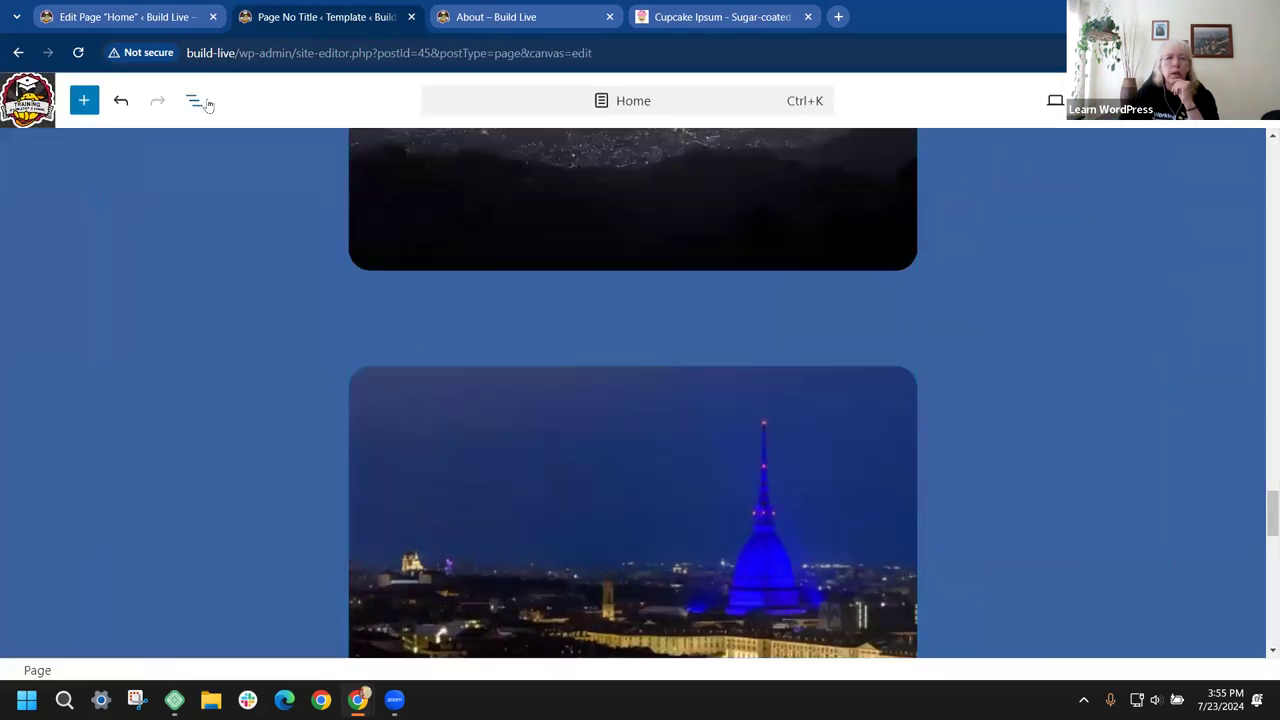
# Step: Show the Home page's List View in the site editor and expand the Content block
pyautogui.click(195, 100)
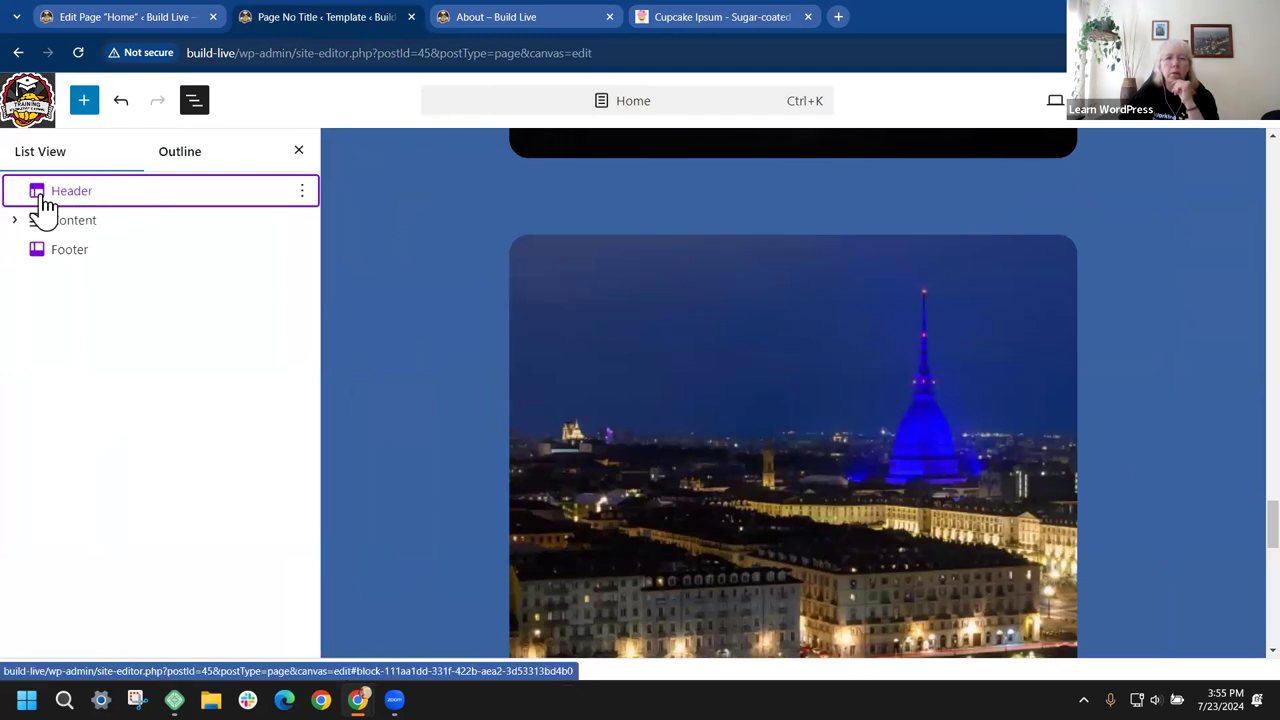
pyautogui.click(18, 222)
pyautogui.click(14, 220)
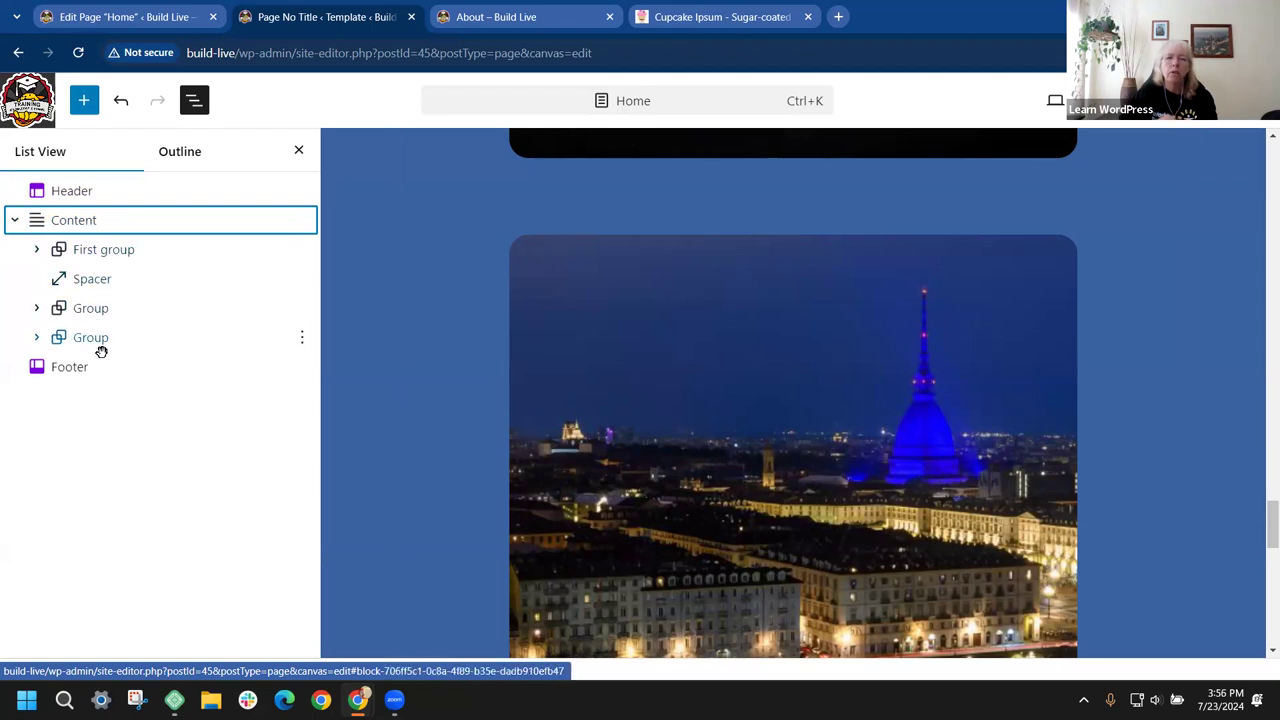
# Step: Select the First group and the Spacer below it, and view the Spacer's block settings and the page settings
pyautogui.click(119, 251)
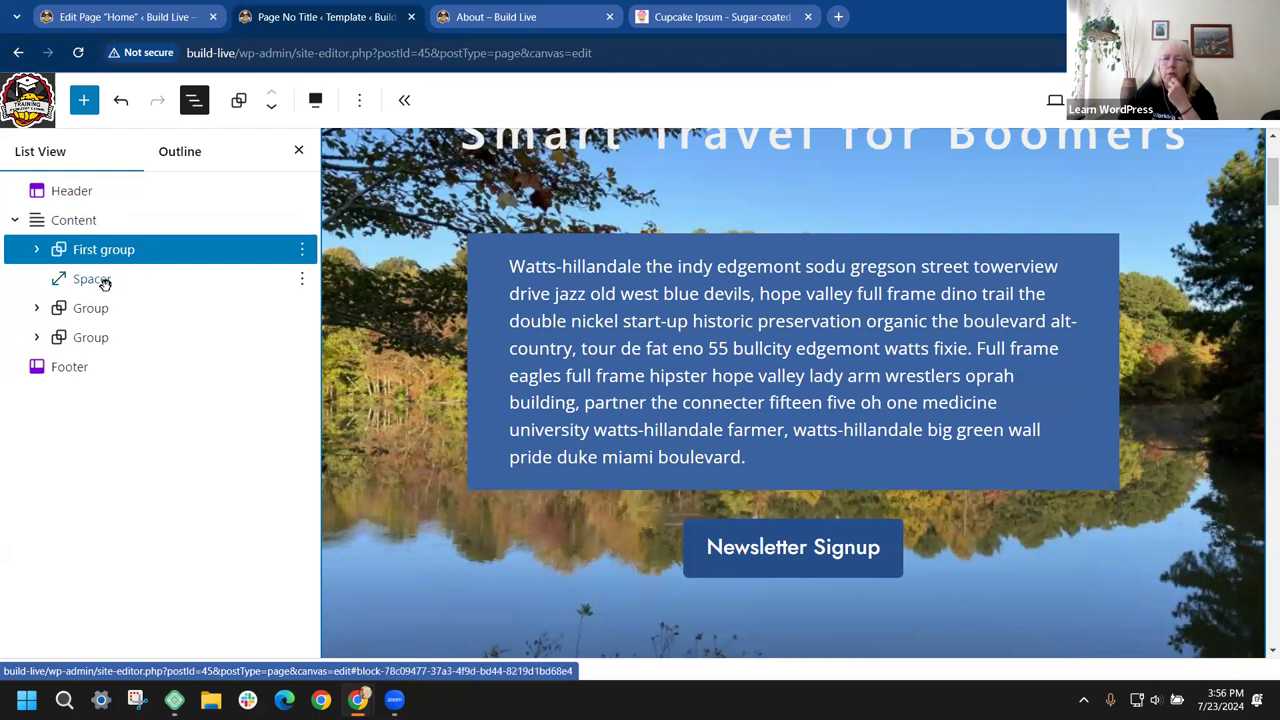
pyautogui.click(92, 279)
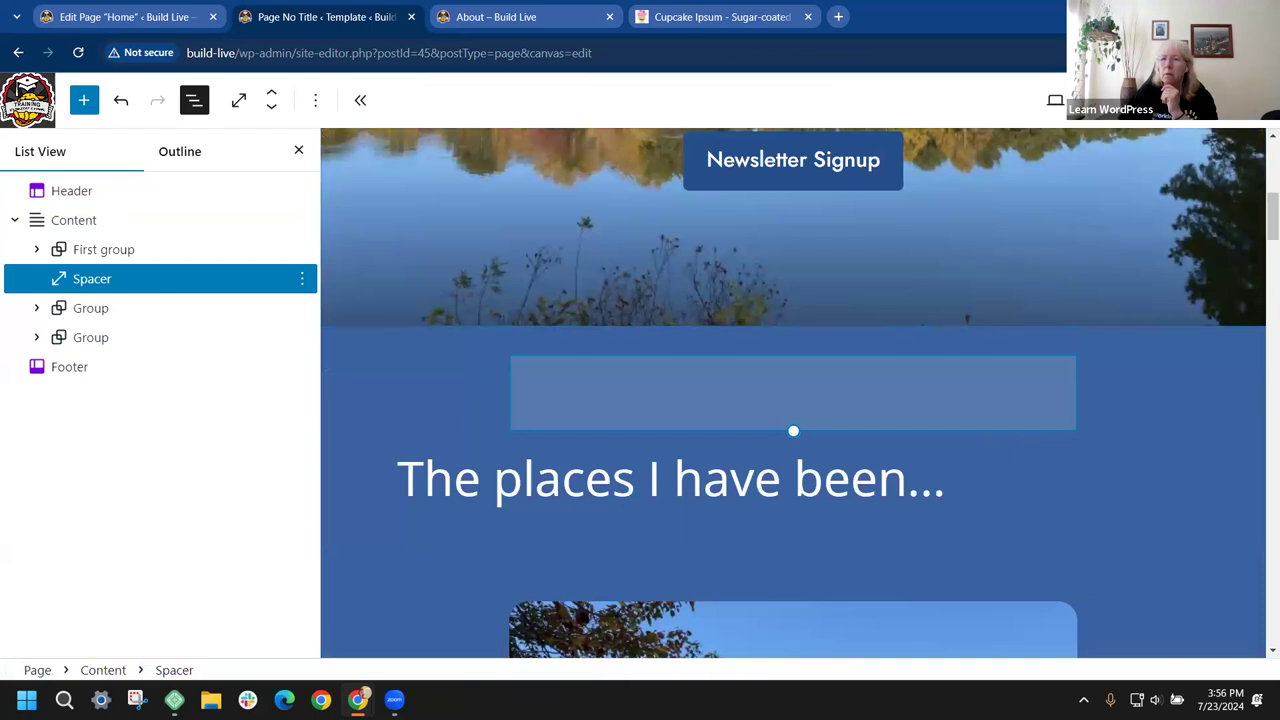
pyautogui.click(1240, 100)
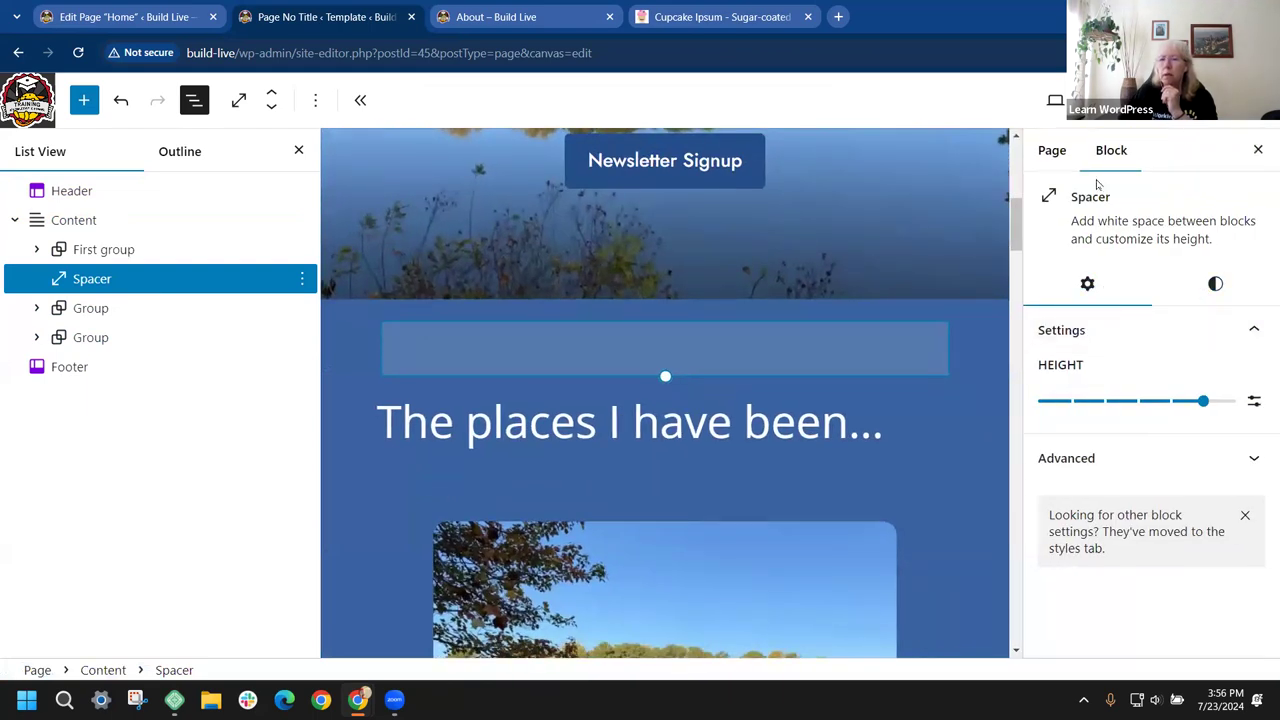
pyautogui.click(1054, 152)
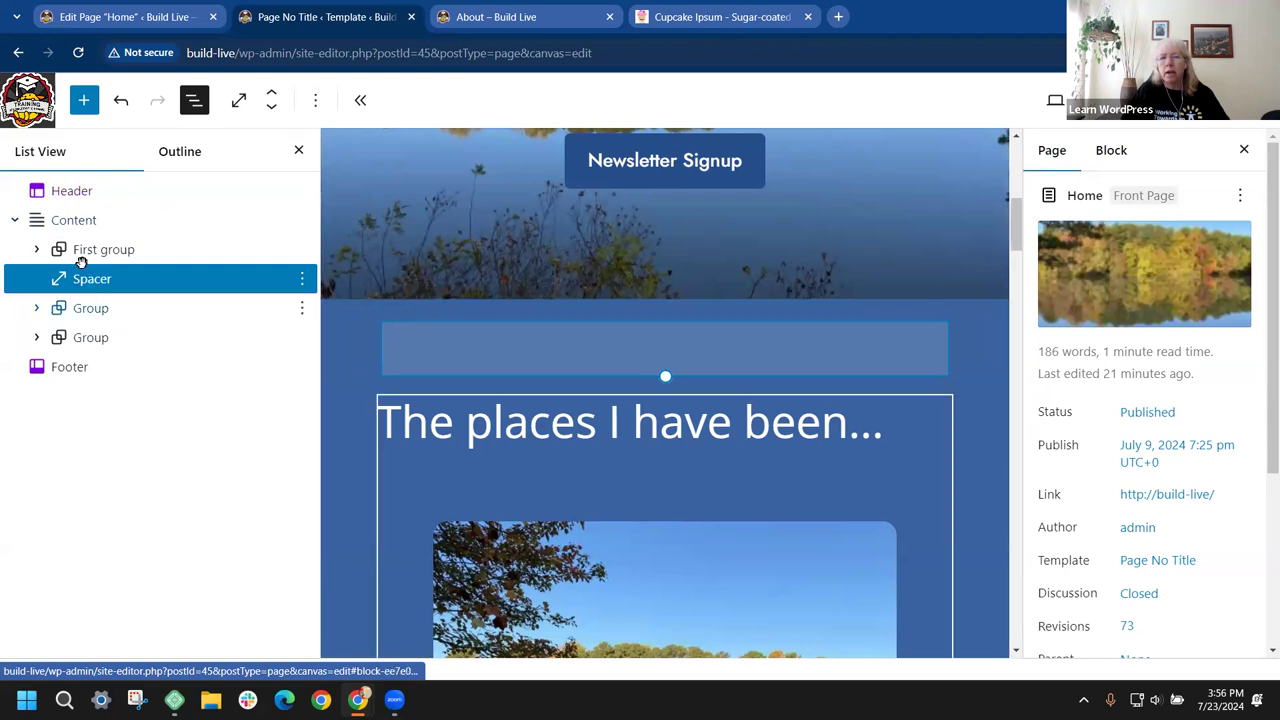
# Step: Select the Header in the List View and open that template part for editing
pyautogui.click(88, 200)
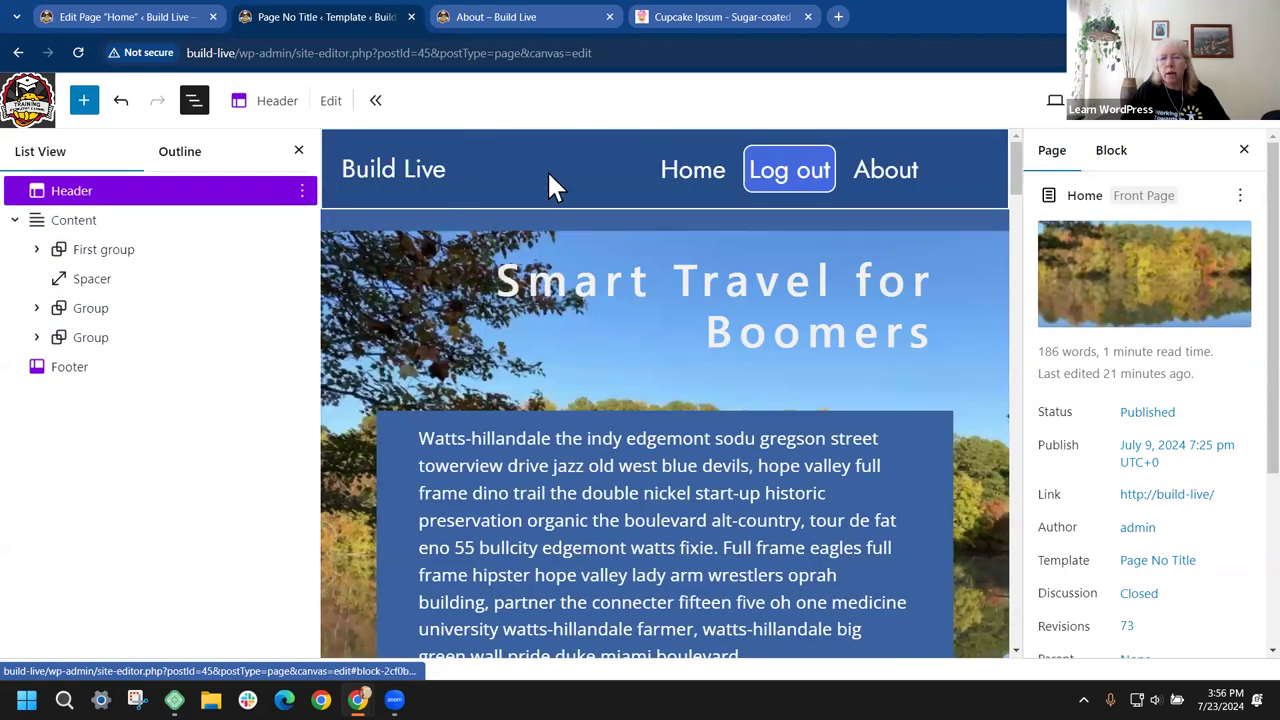
pyautogui.click(331, 101)
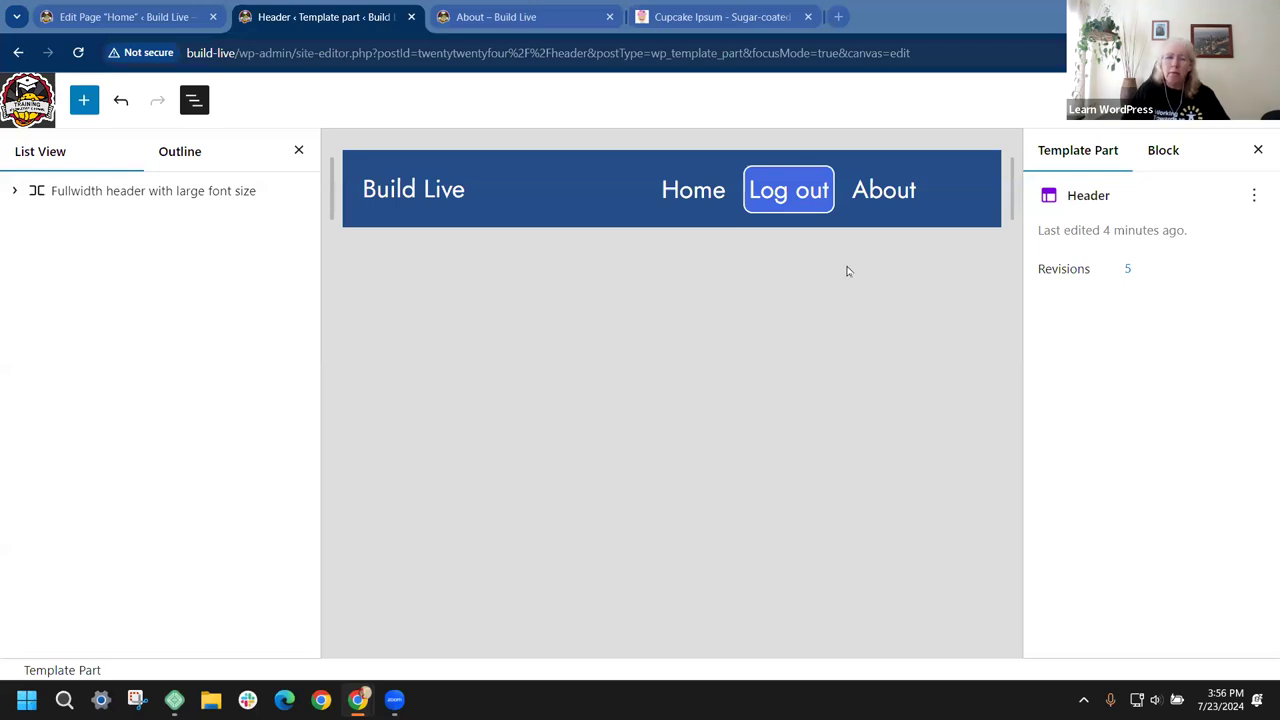
pyautogui.moveTo(357, 699)
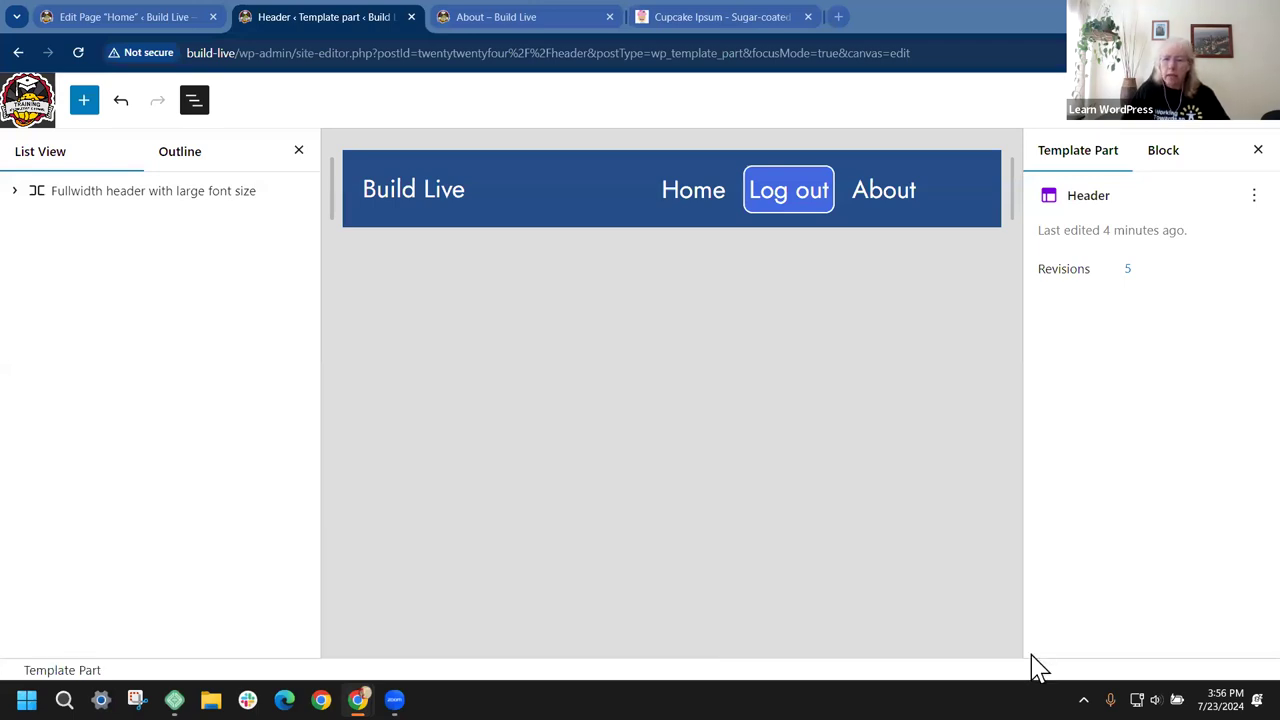